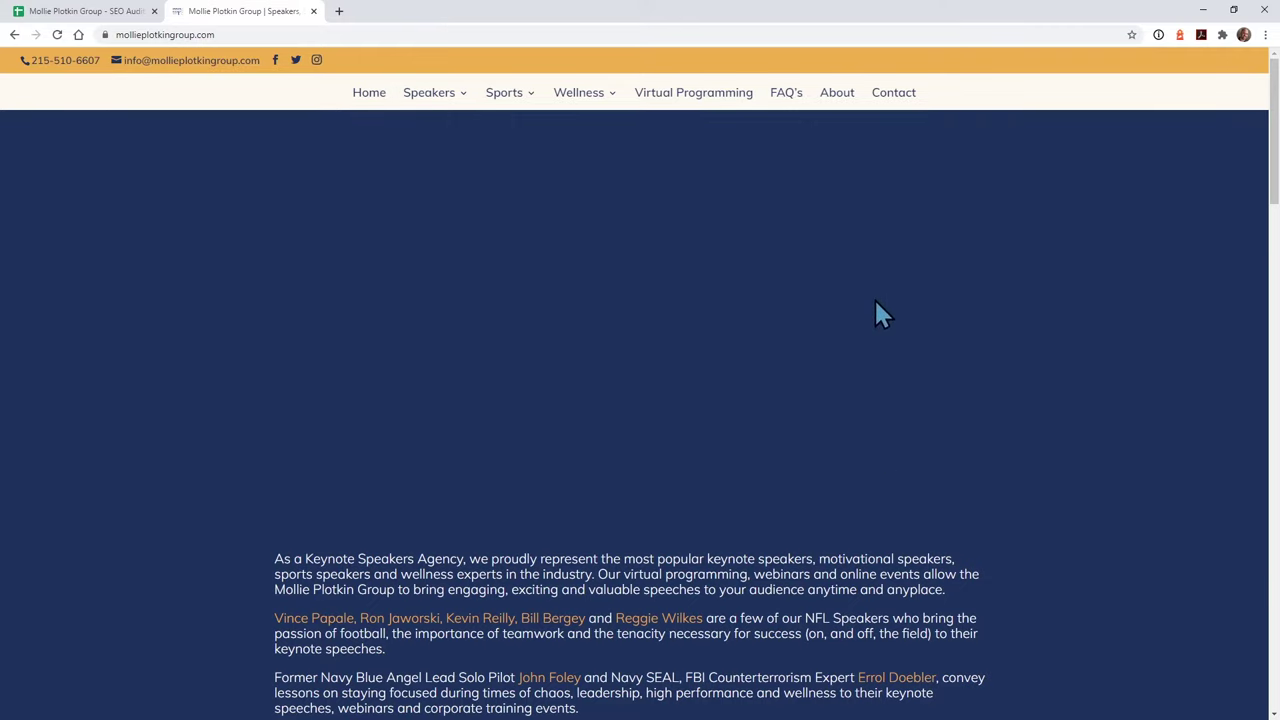
- Open the website's About page, switch to Screaming Frog SEO Spider and list the crawled images by size, largest first
left_click(840, 101)
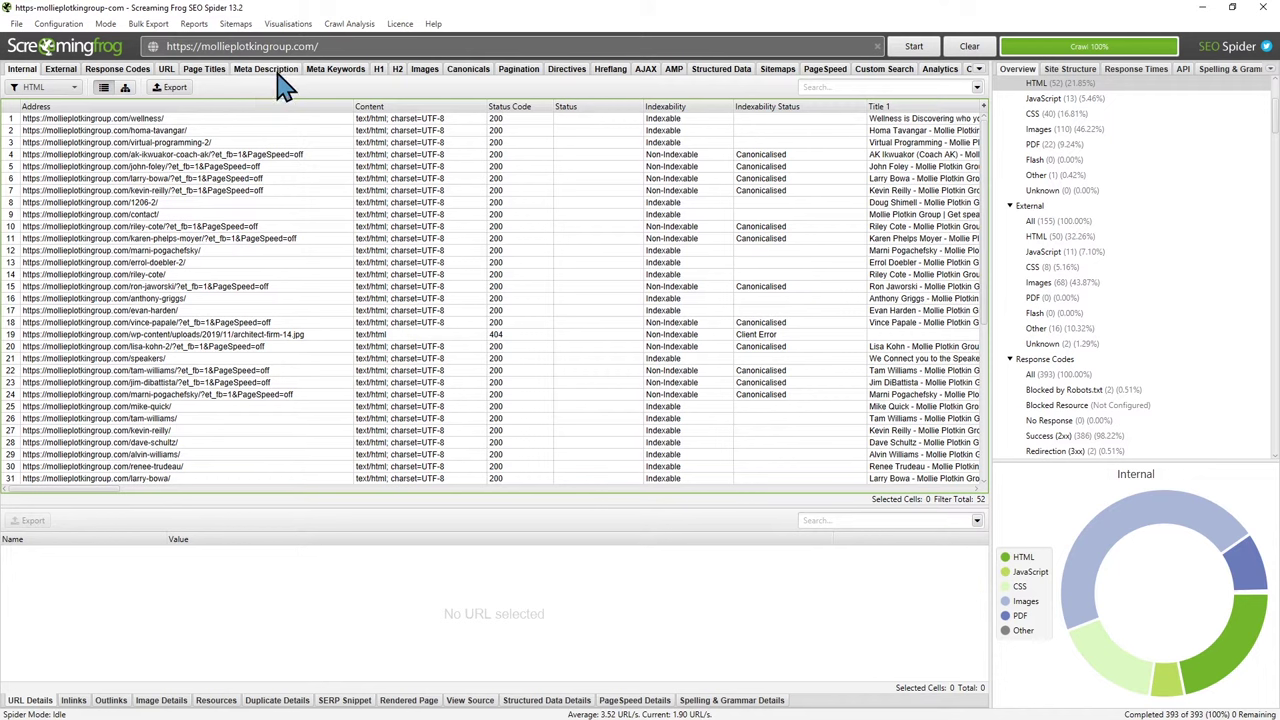
left_click(424, 70)
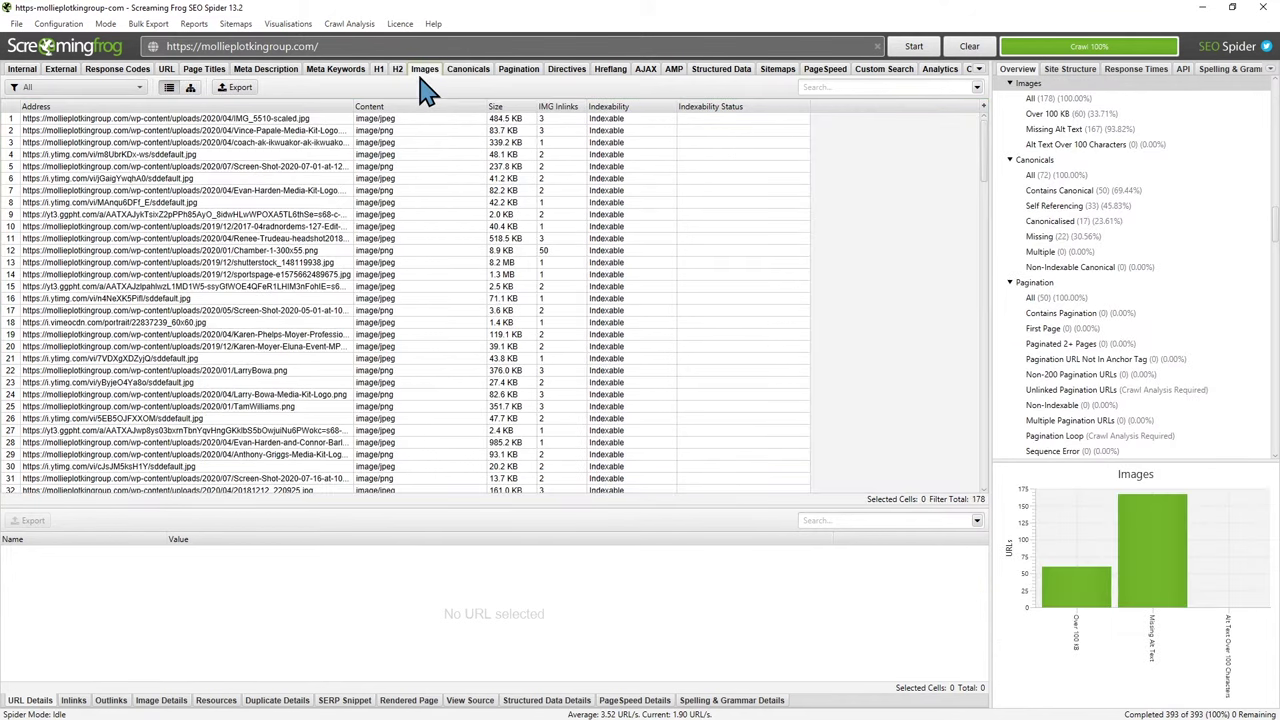
left_click(515, 105)
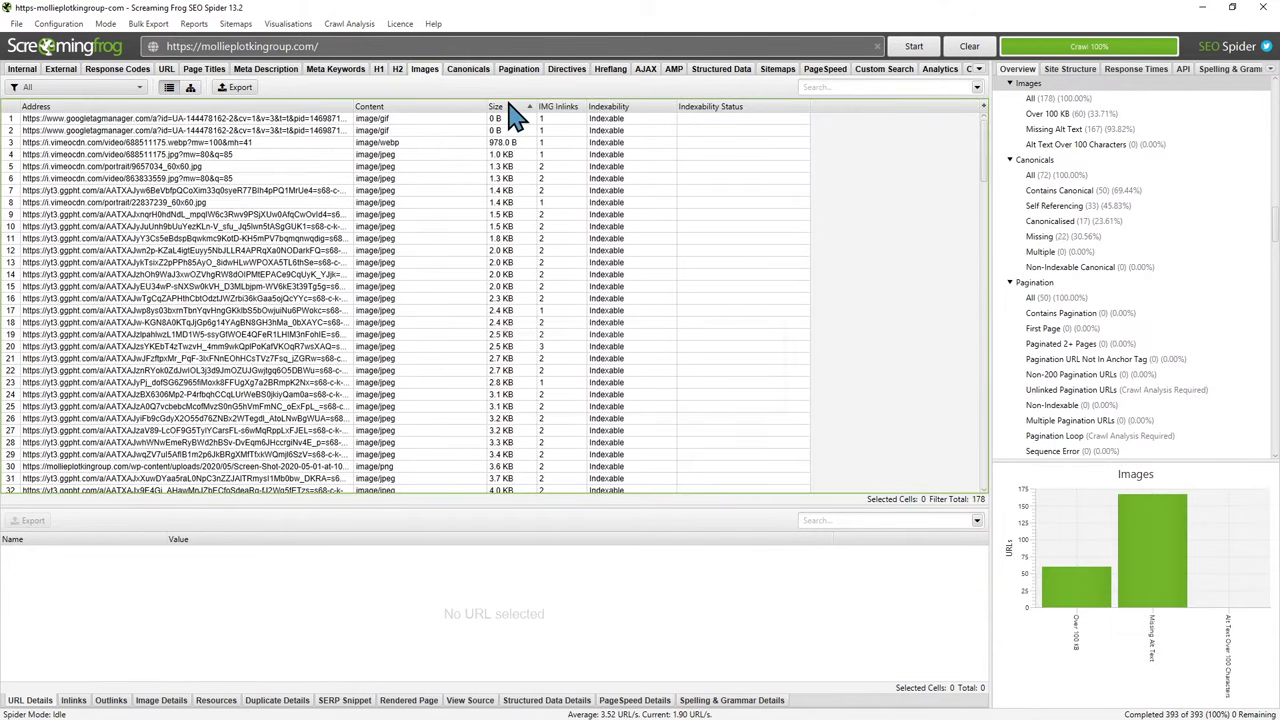
left_click(515, 105)
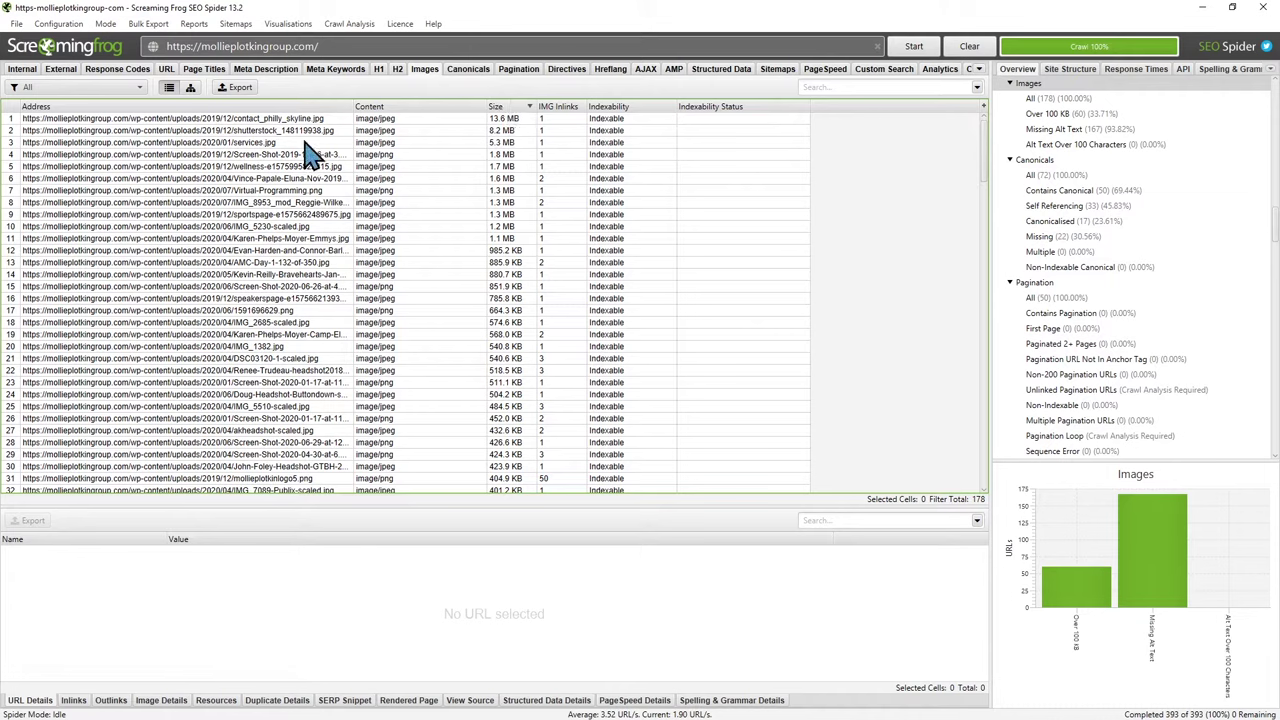
- Show the inlinks of services.jpg and of shutterstock_148119938.jpg to identify the pages that use them
left_click(268, 144)
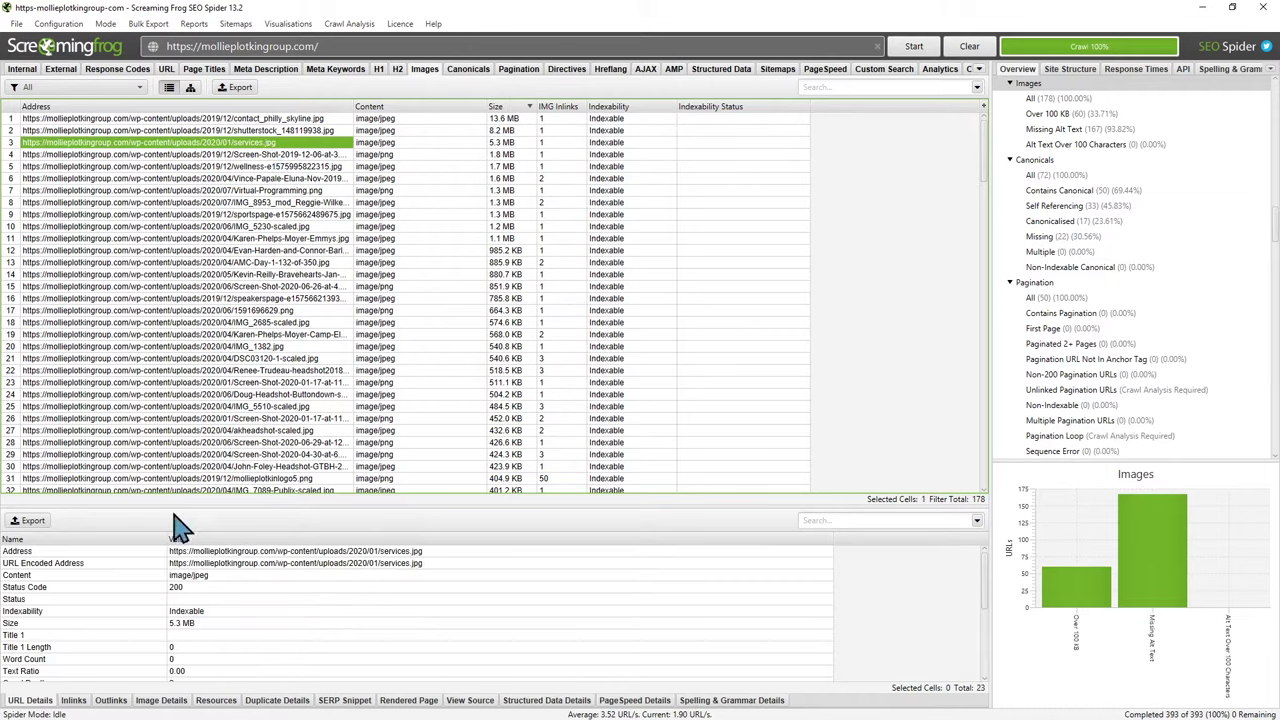
left_click(88, 702)
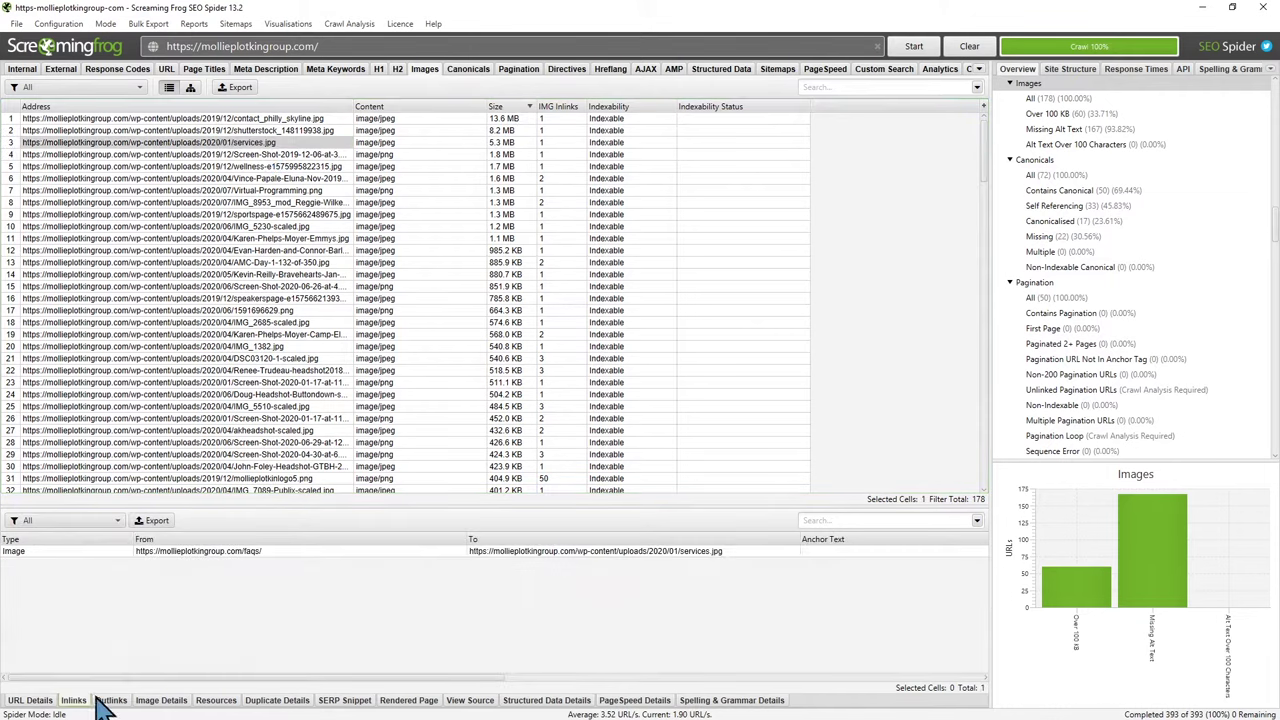
left_click(276, 134)
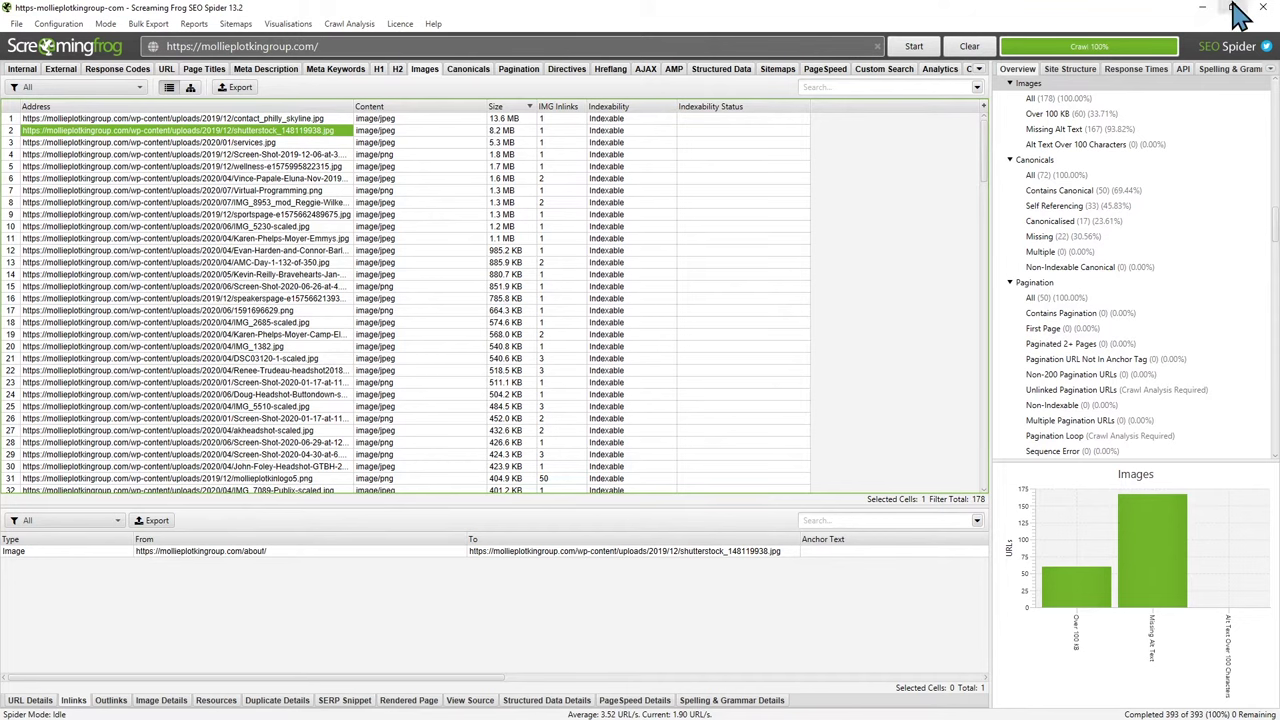
- Switch back to Chrome and look over the About page's header image and text
left_click(1202, 8)
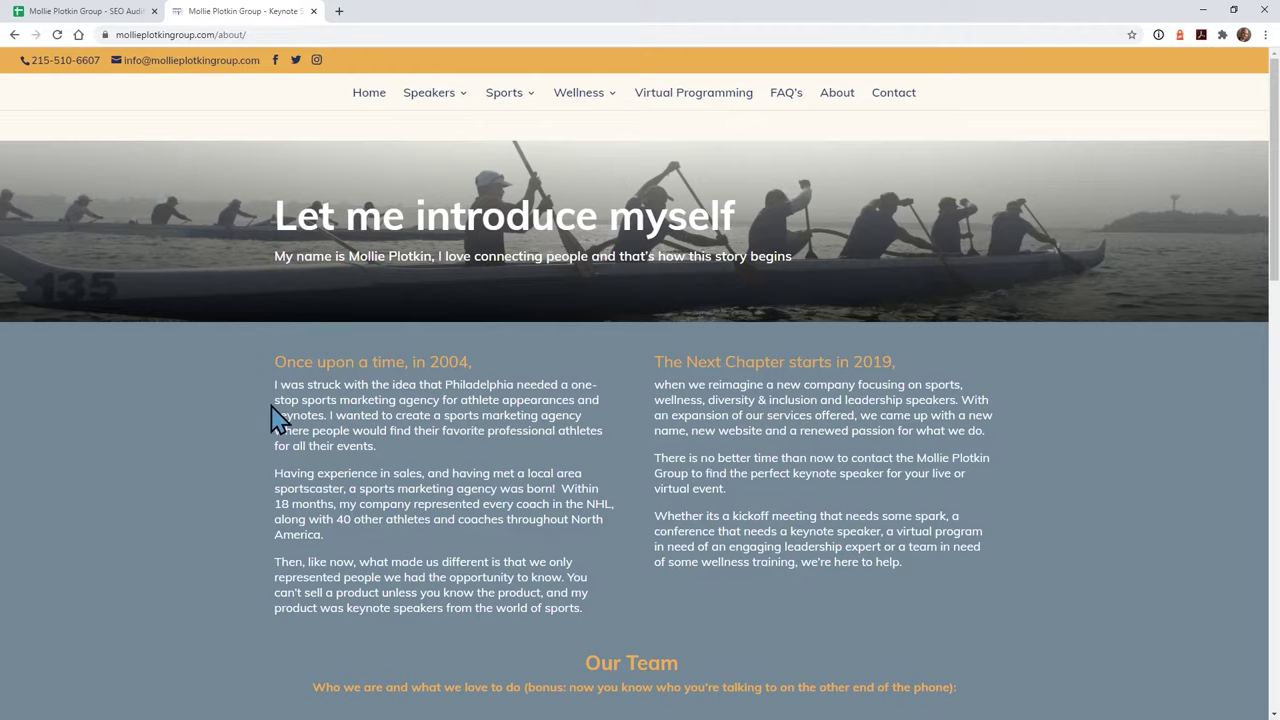
scroll(270, 415, "down", 1)
scroll(270, 423, "up", 1)
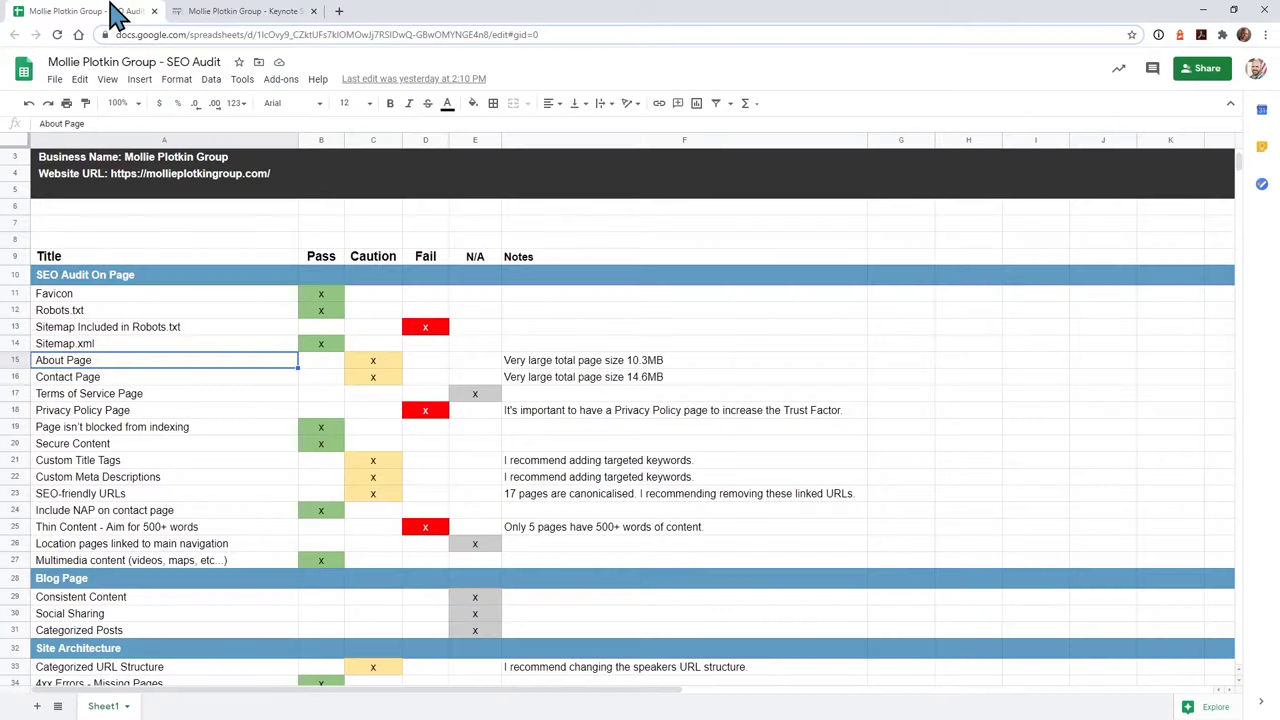
- Select the Contact Page entry in the SEO audit spreadsheet and open the website's Contact page
left_click(118, 12)
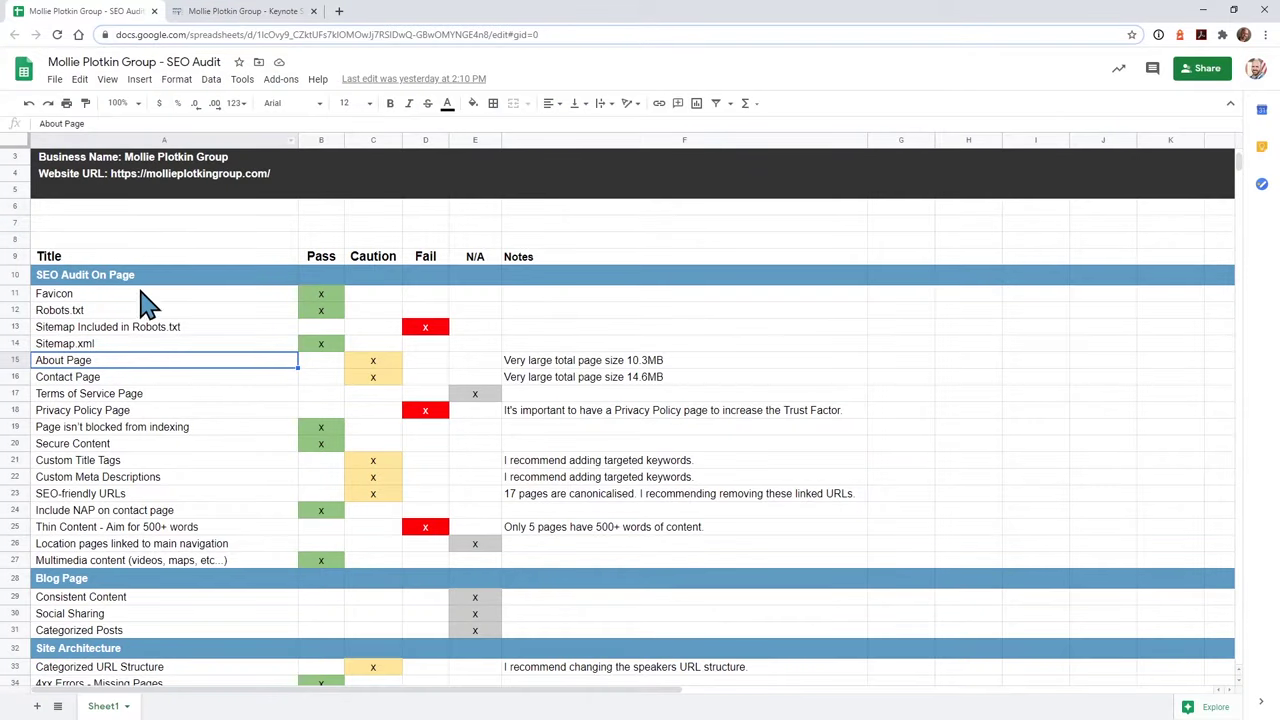
left_click(142, 380)
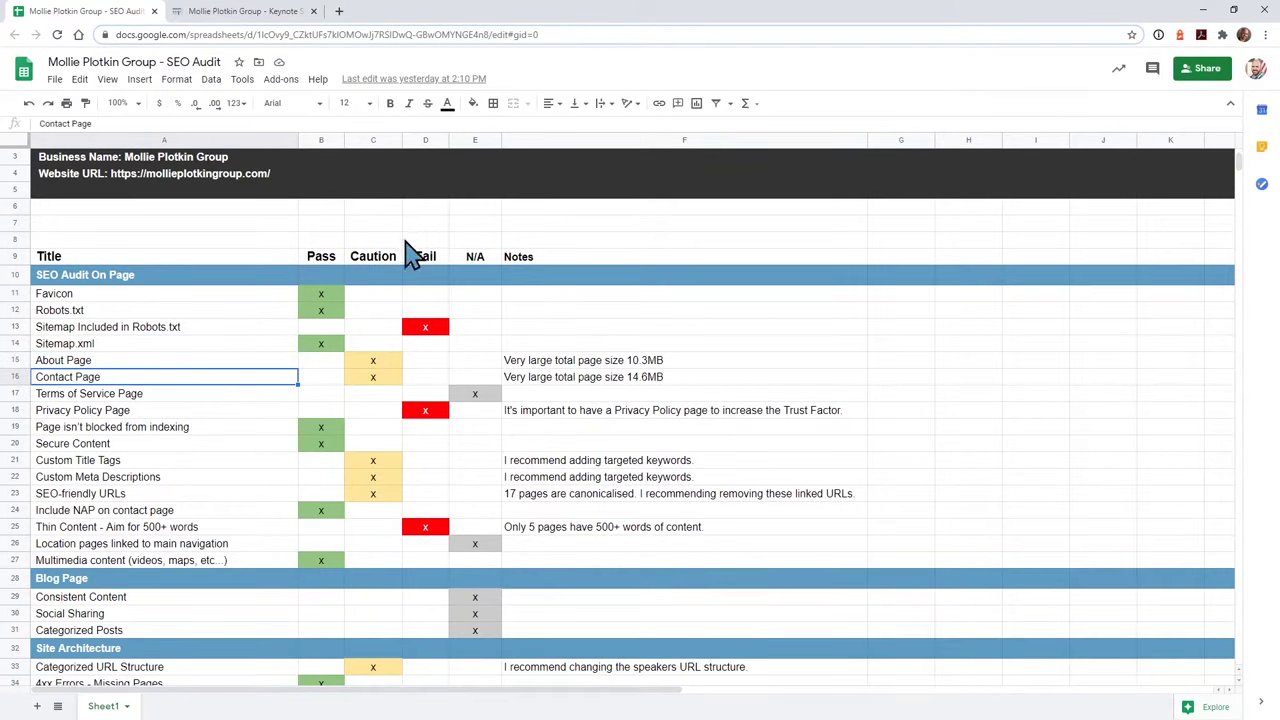
left_click(283, 11)
left_click(893, 93)
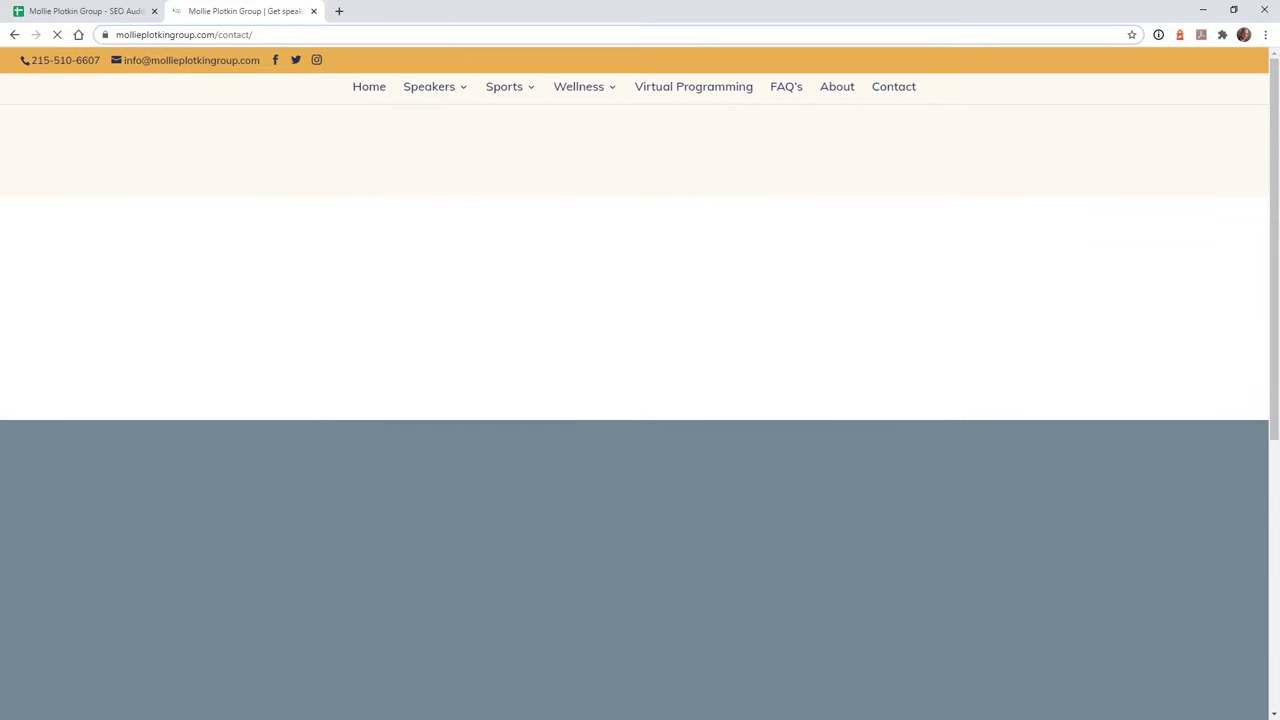
- Check the inlinks of contact_philly_skyline.jpg in Screaming Frog SEO Spider and return to the Contact page in Chrome
key("alt+Tab")
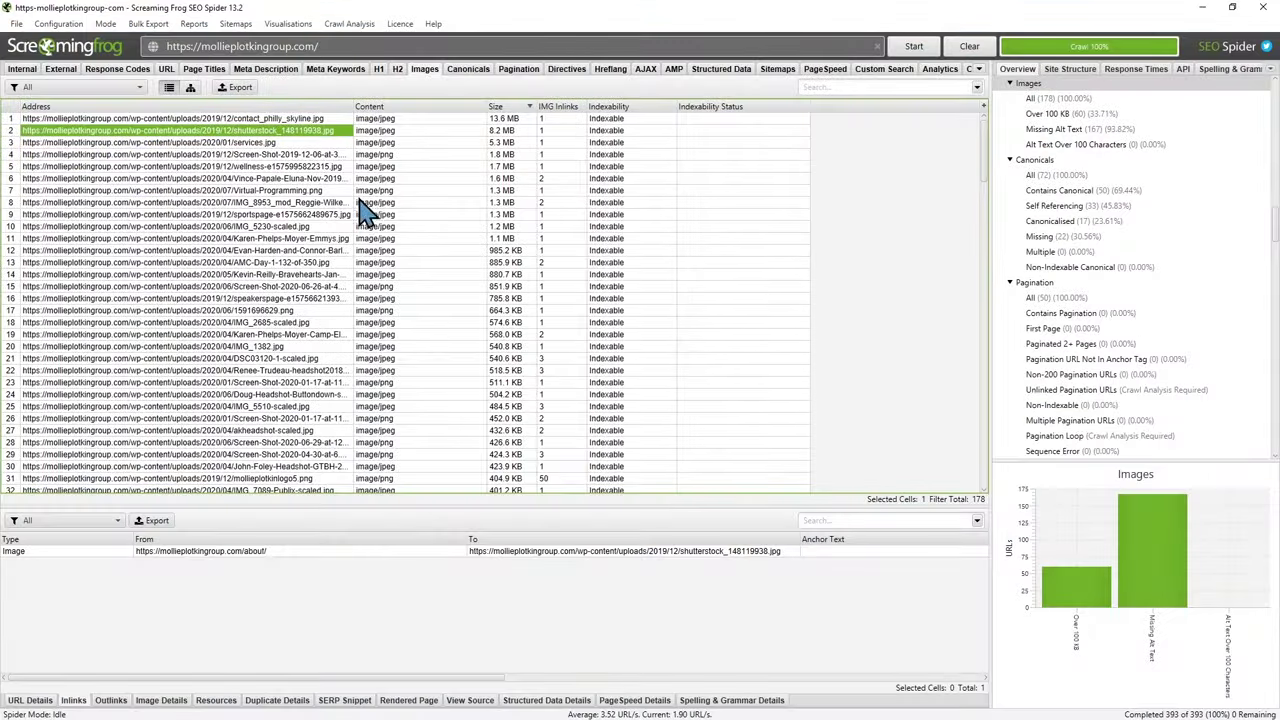
left_click(283, 118)
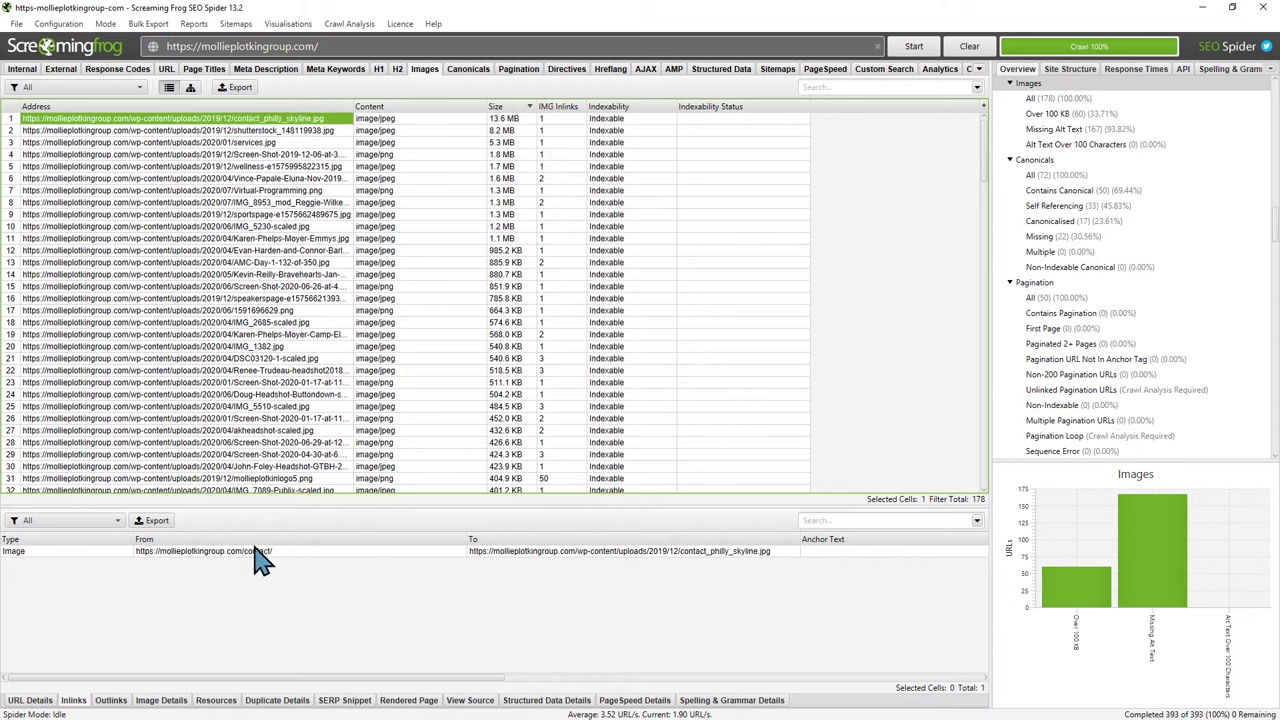
left_click(1203, 8)
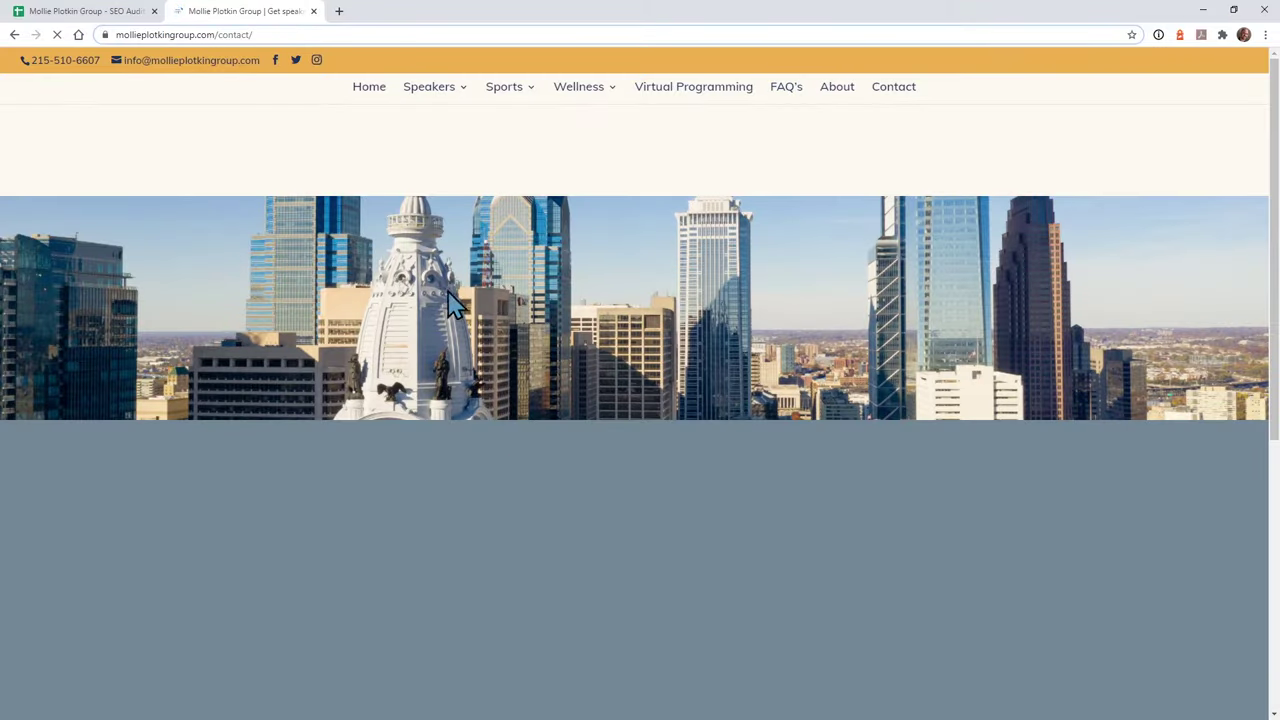
- Examine the Contact page's skyline image, form and contact info, comparing them with the audit spreadsheet's Contact Page entry
scroll(185, 383, "down", 4)
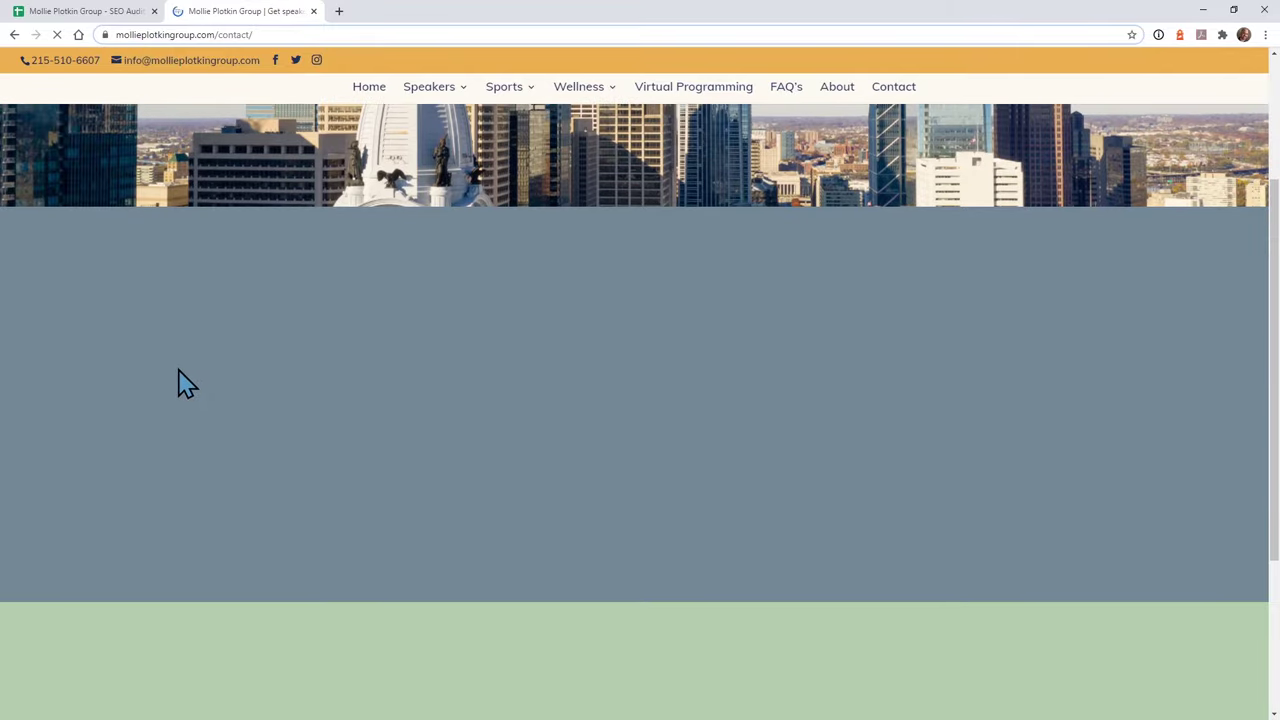
scroll(185, 383, "down", 2)
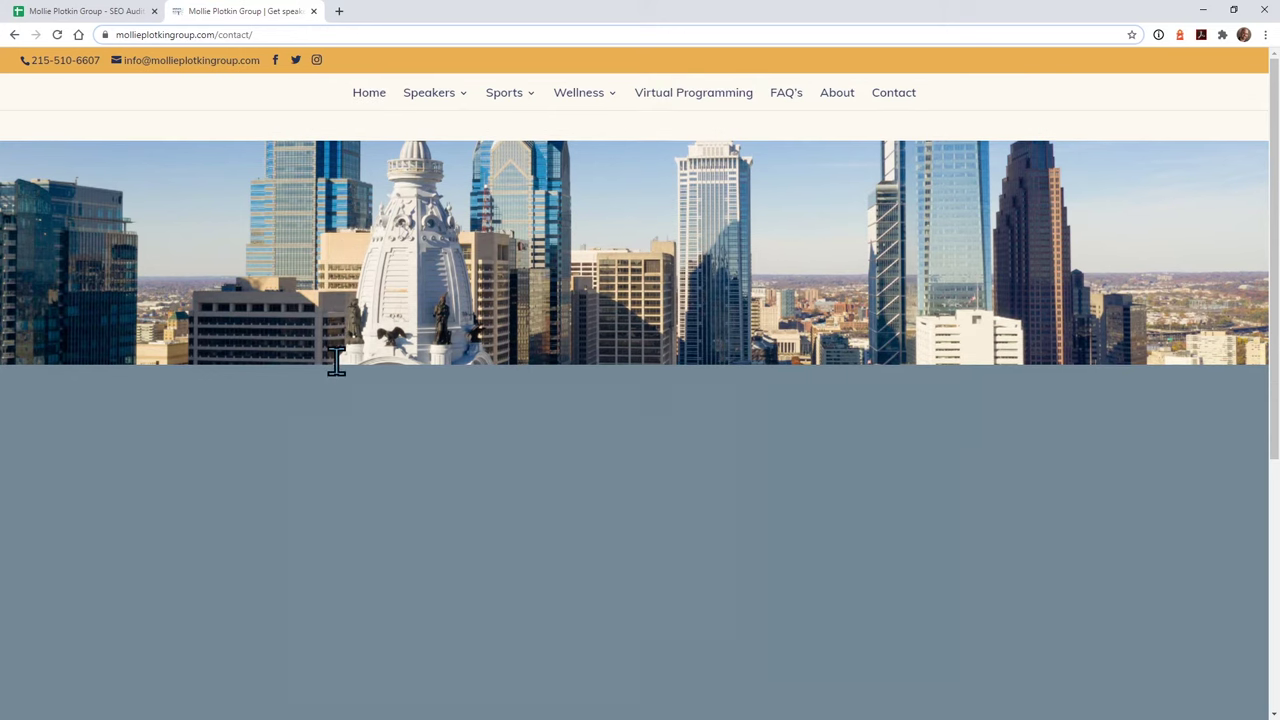
scroll(168, 475, "down", 1)
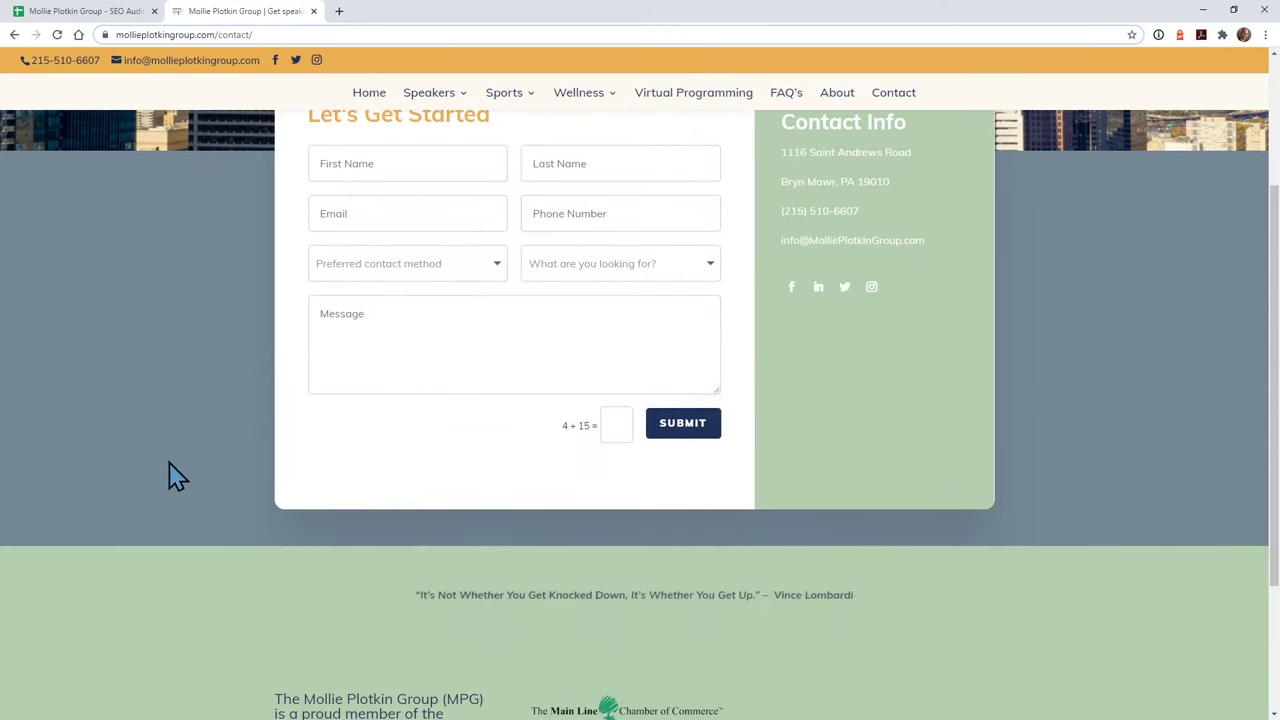
scroll(168, 475, "up", 1)
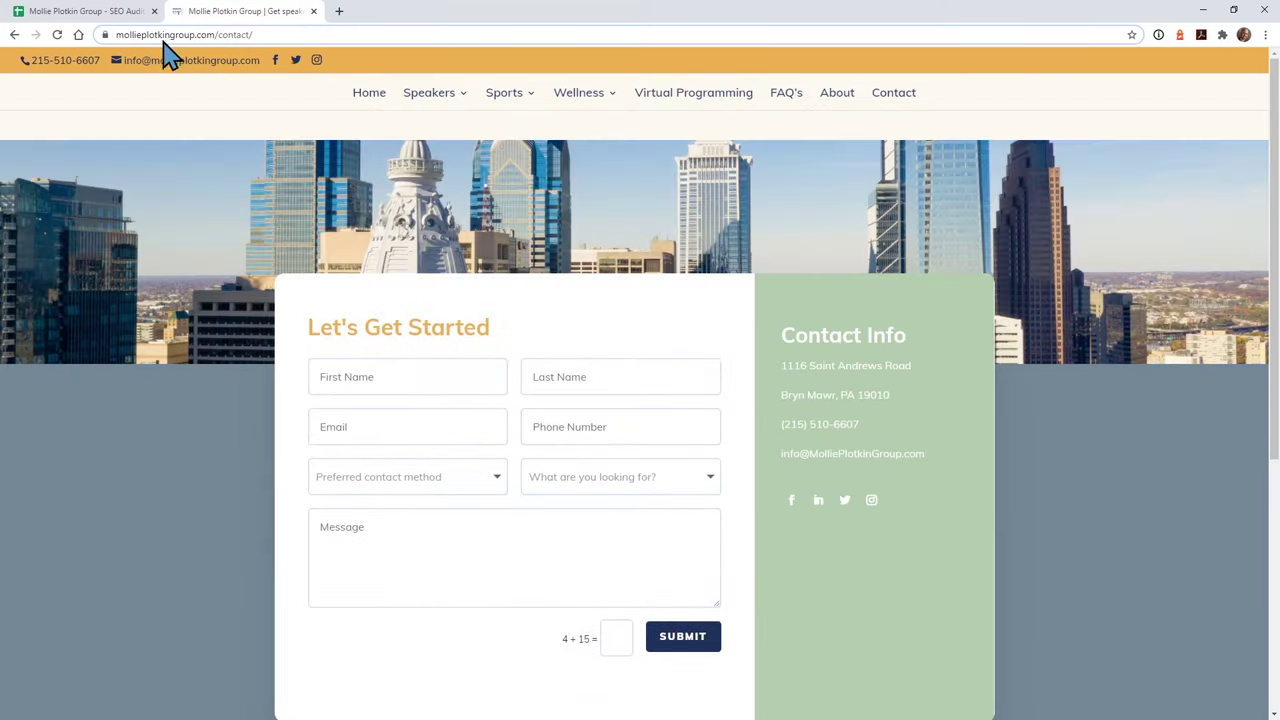
left_click(104, 14)
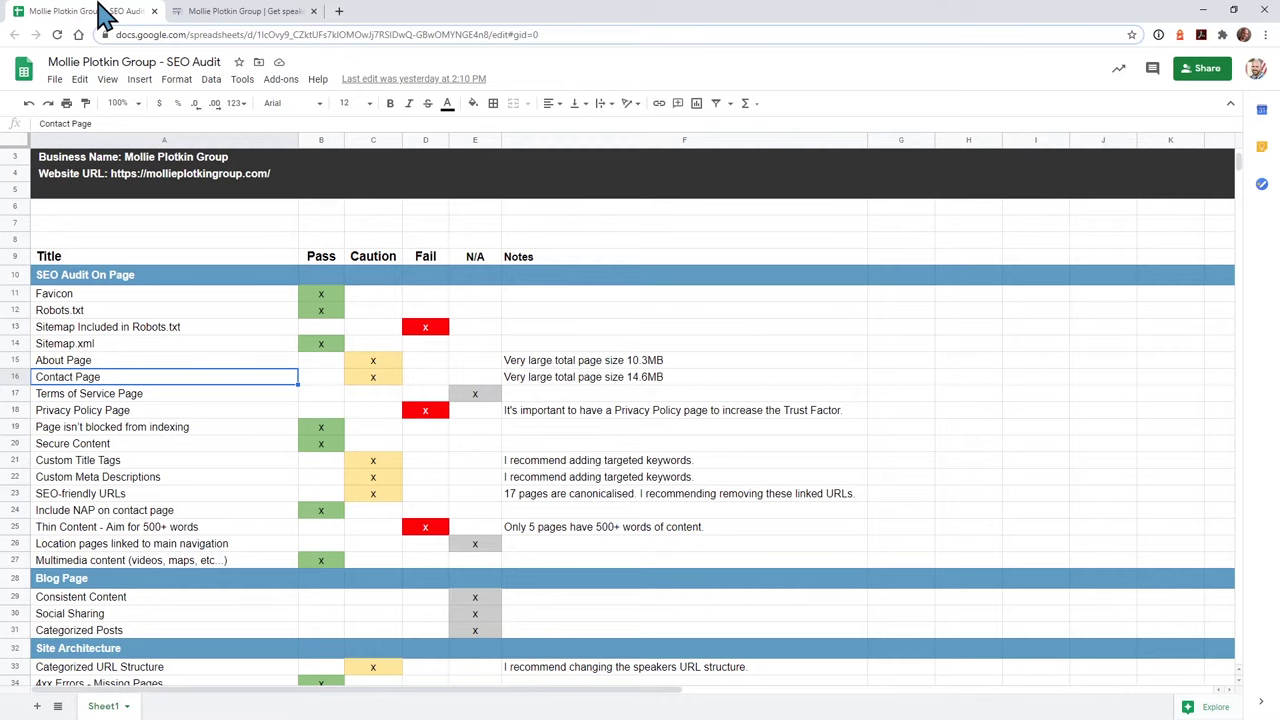
left_click(242, 11)
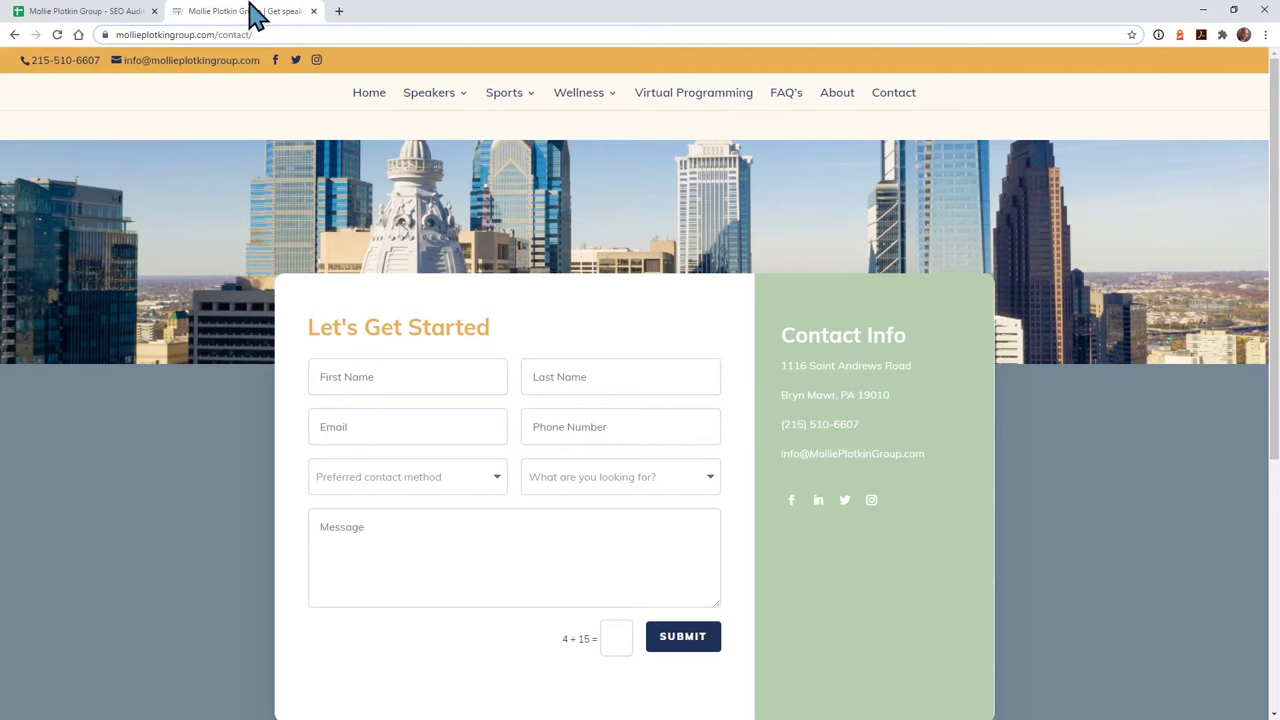
scroll(229, 451, "down", 2)
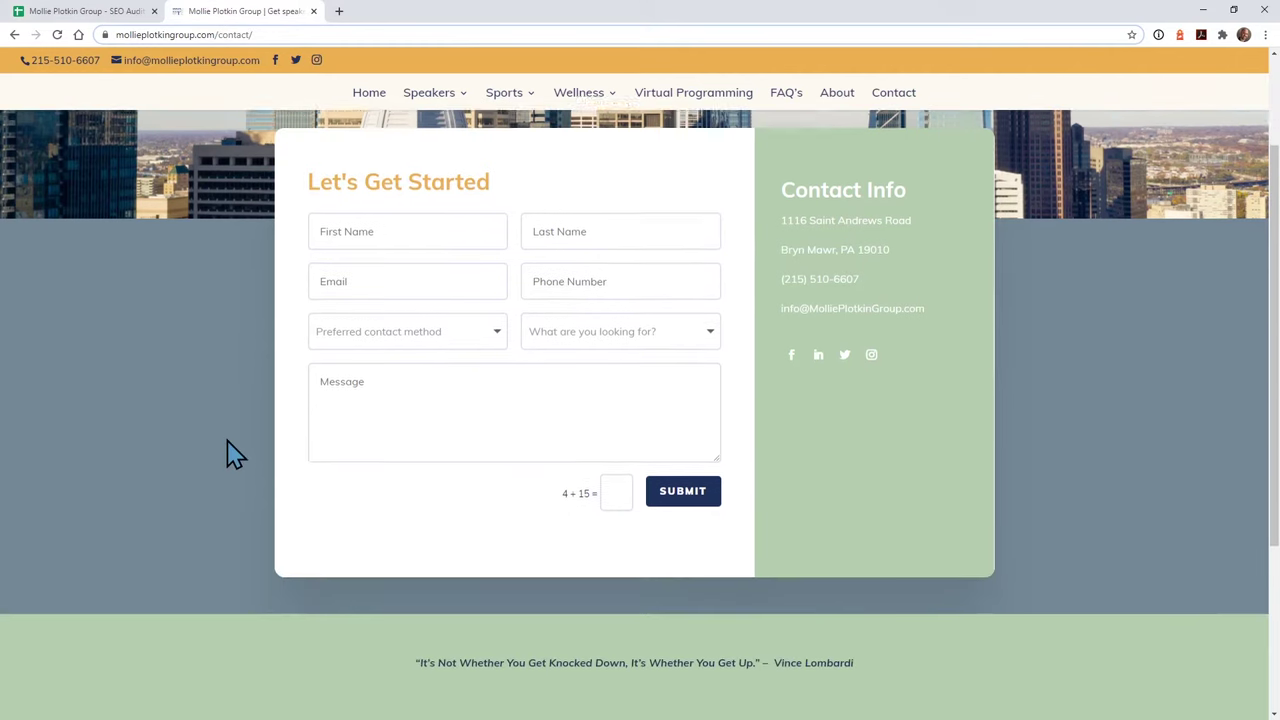
scroll(229, 451, "up", 2)
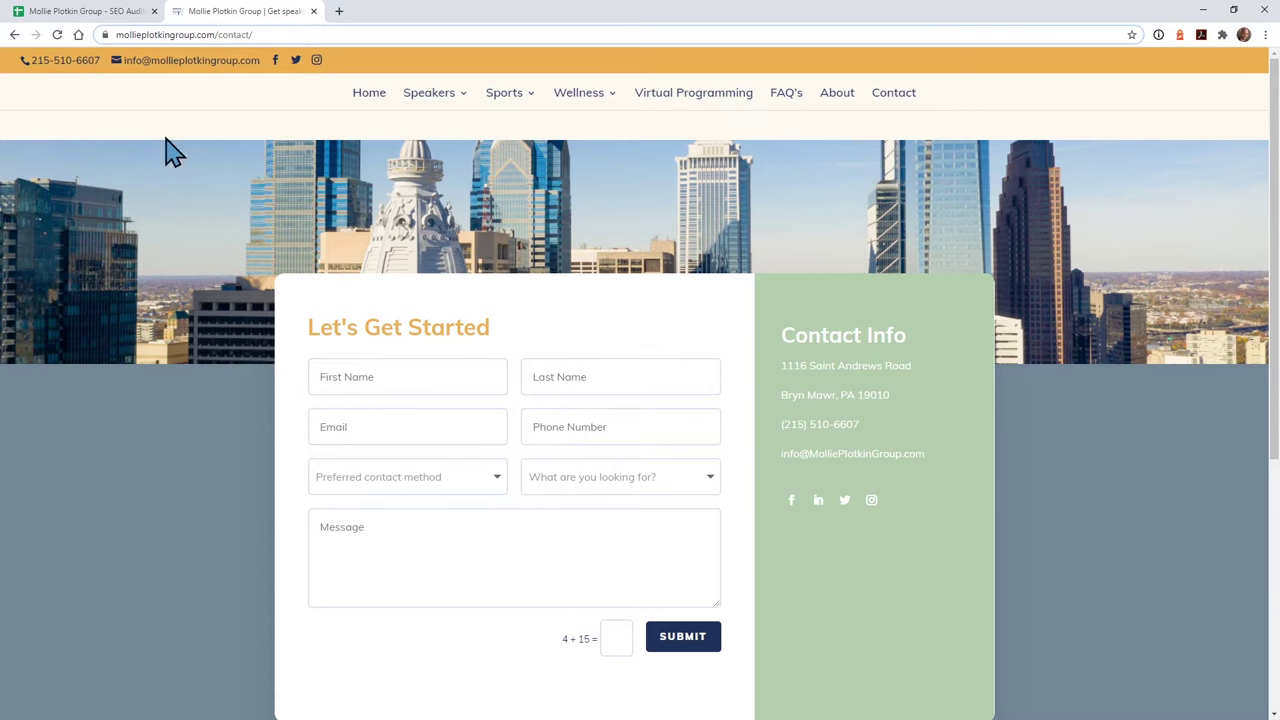
- Select the Terms of Service Page entry in the audit spreadsheet and check the Contact page down to its footer for such a page
left_click(100, 14)
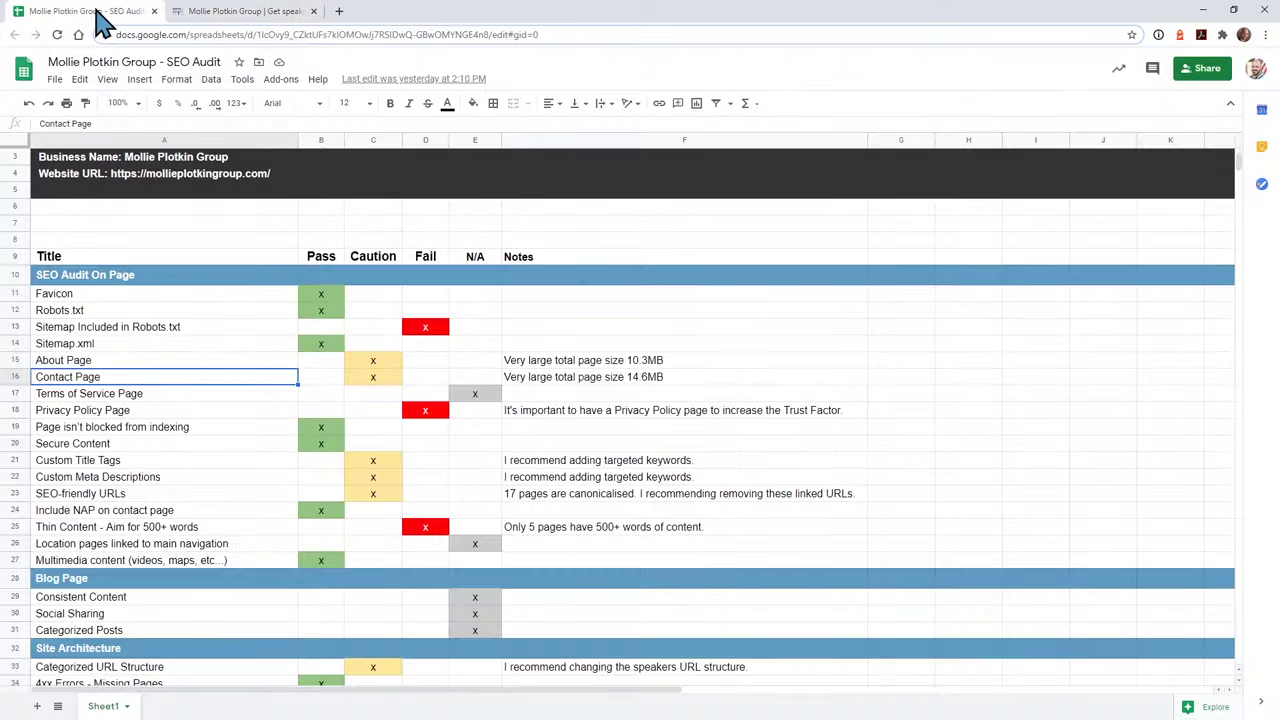
left_click(133, 398)
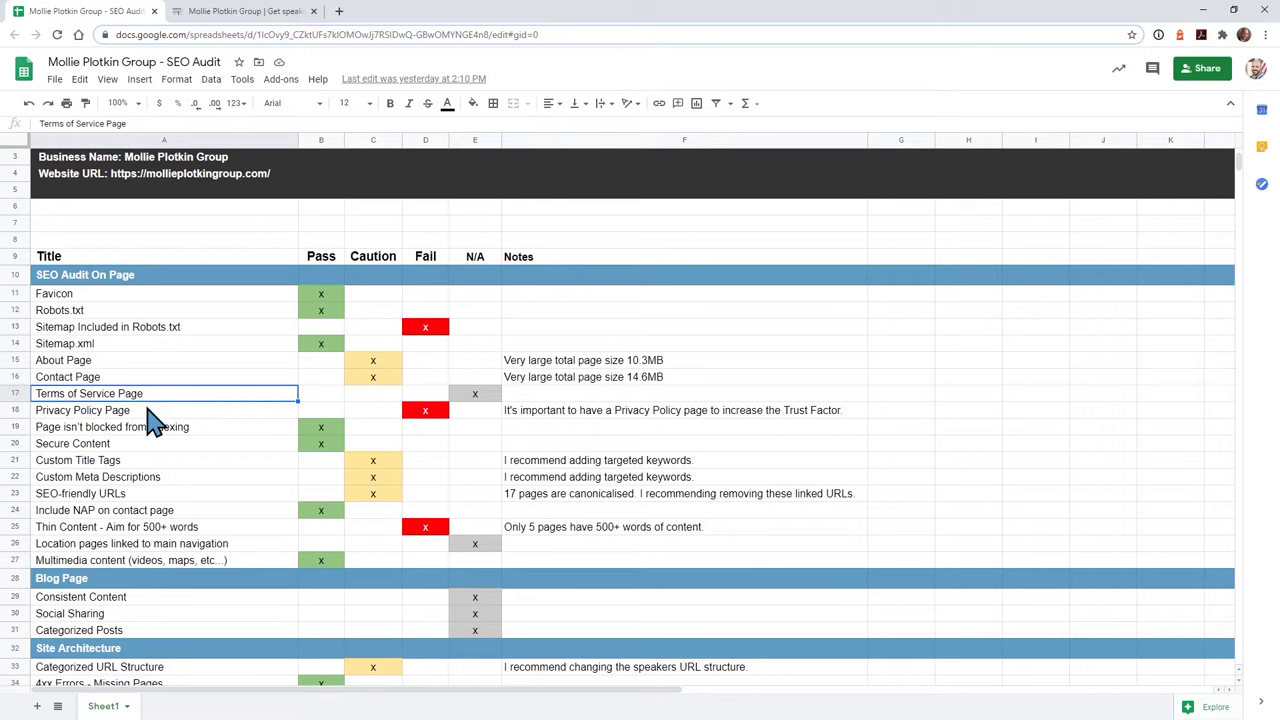
left_click(250, 12)
scroll(248, 495, "down", 3)
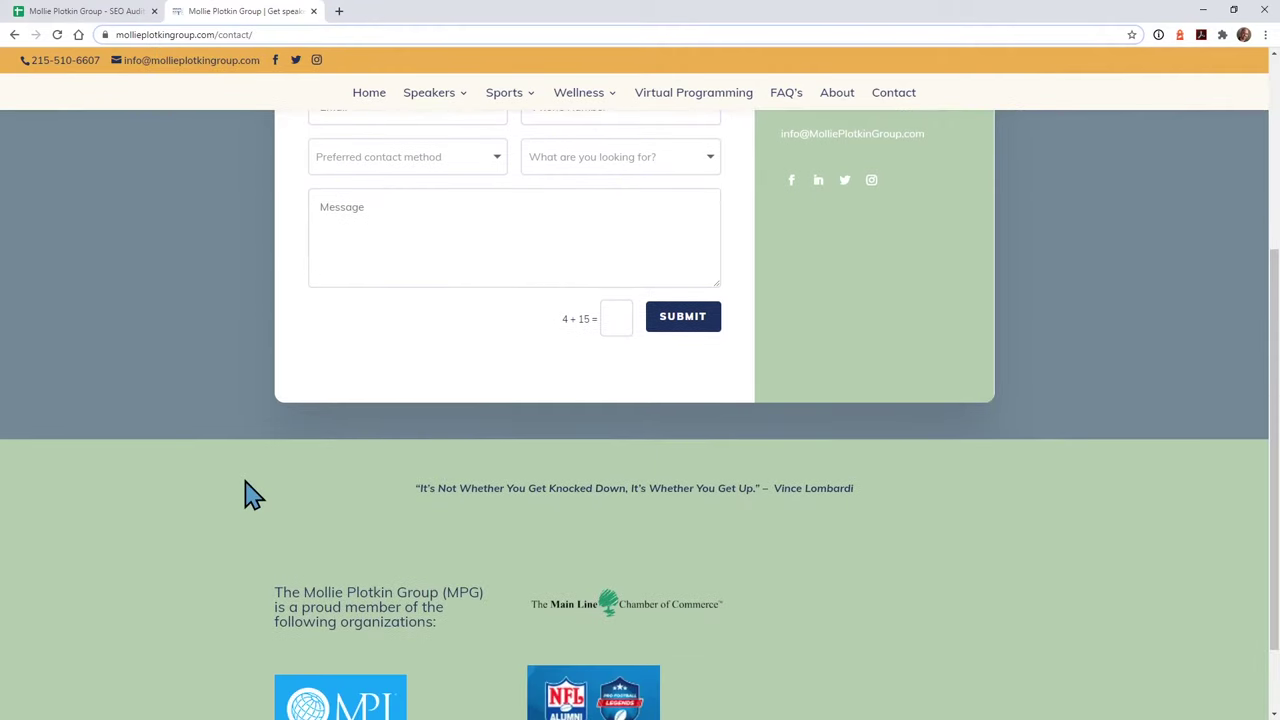
scroll(248, 495, "up", 3)
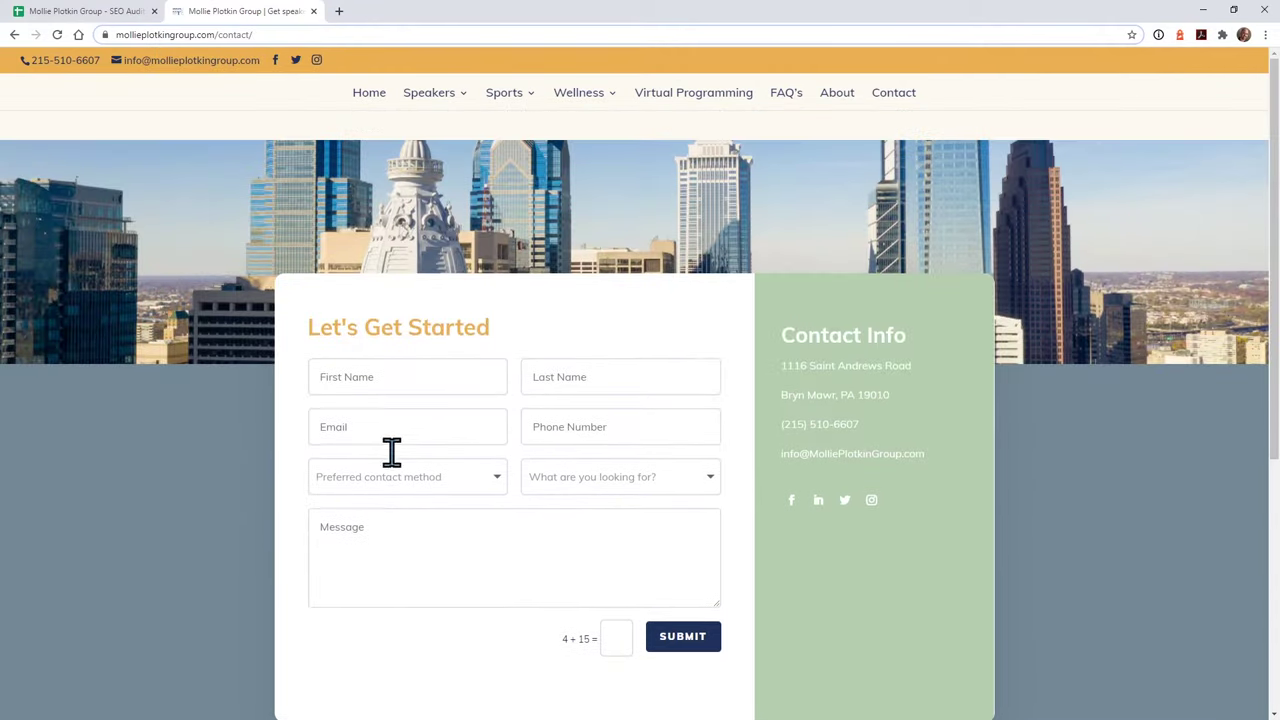
scroll(291, 520, "down", 2)
scroll(291, 520, "down", 3)
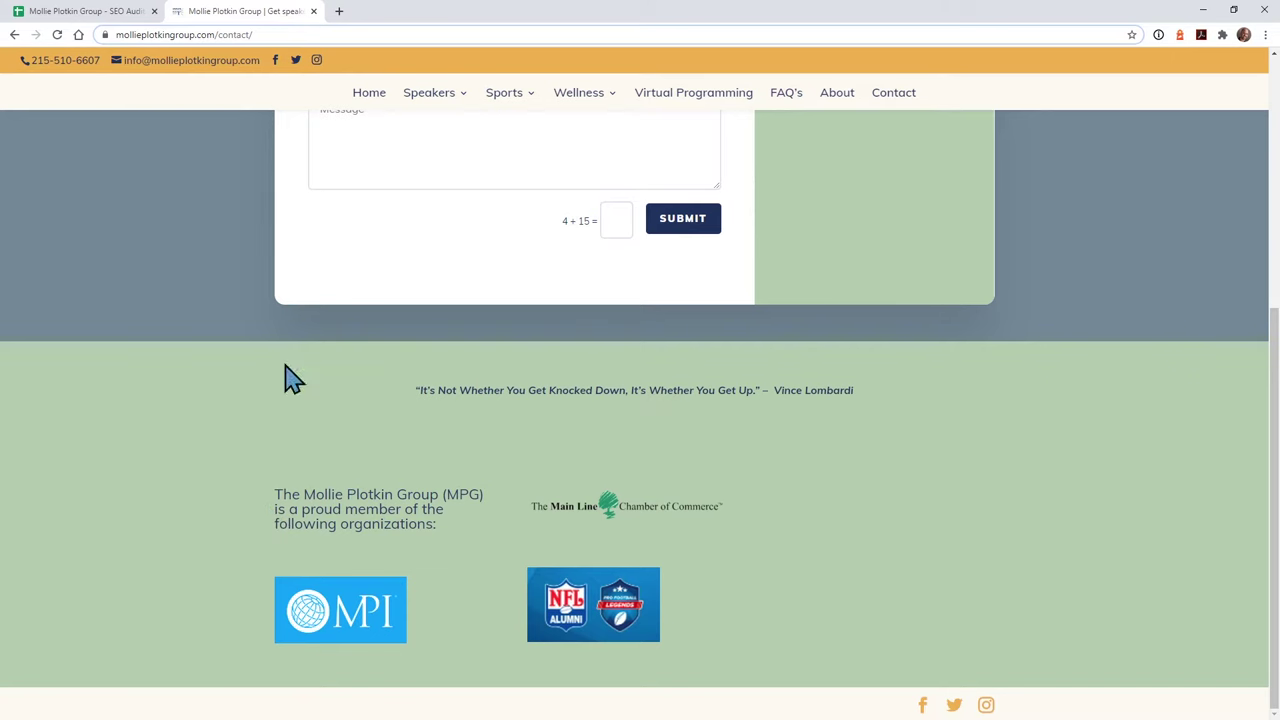
- Select the Privacy Policy Page note in the audit spreadsheet and check the Contact page for a privacy policy link
left_click(97, 12)
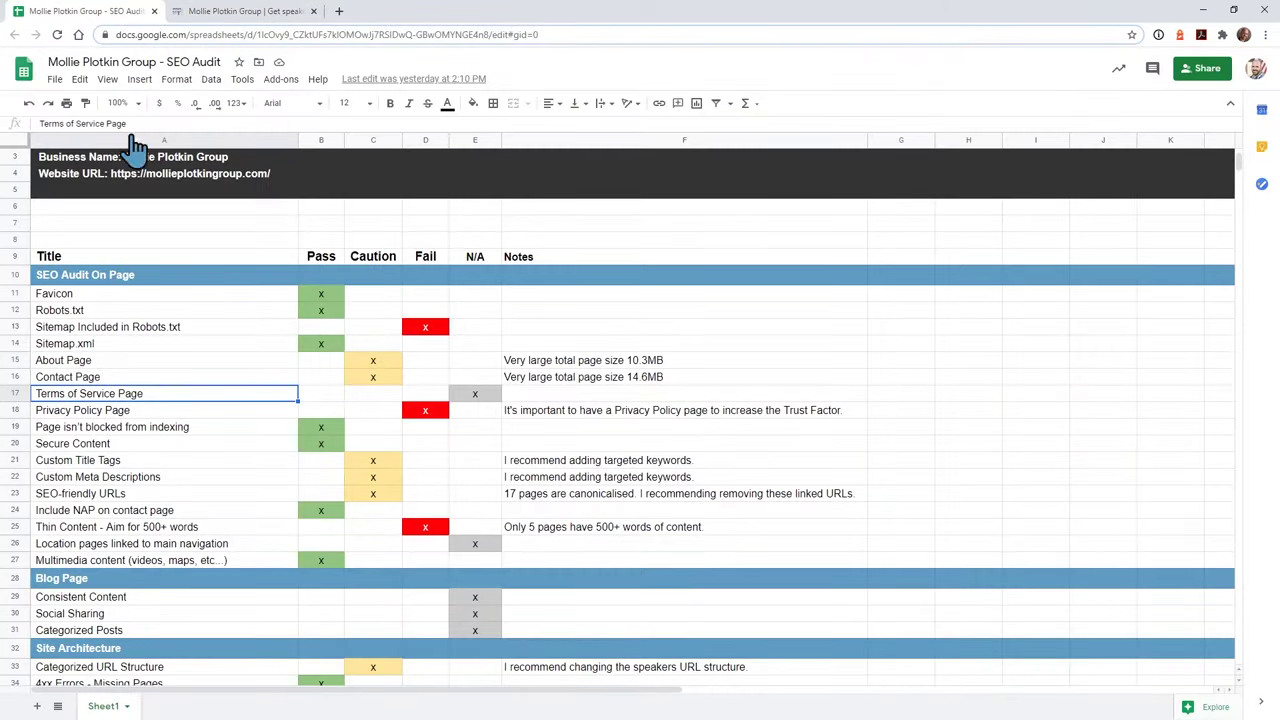
left_click(608, 415)
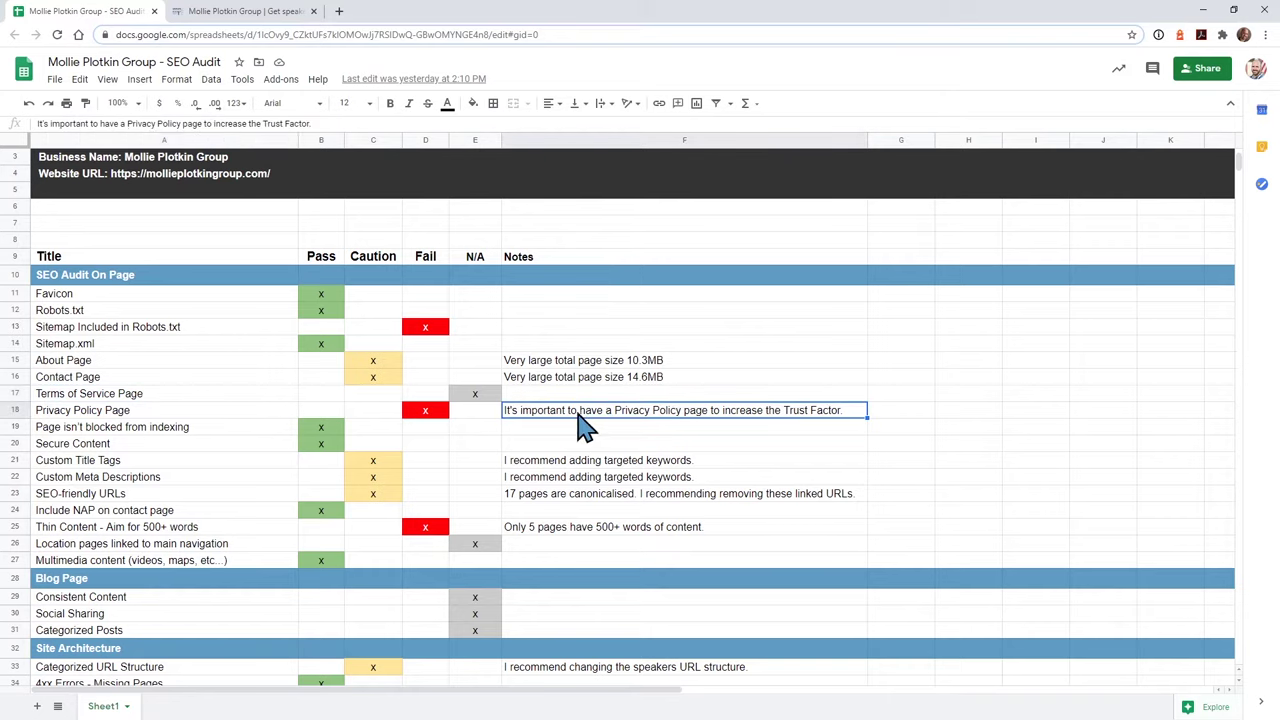
left_click(300, 12)
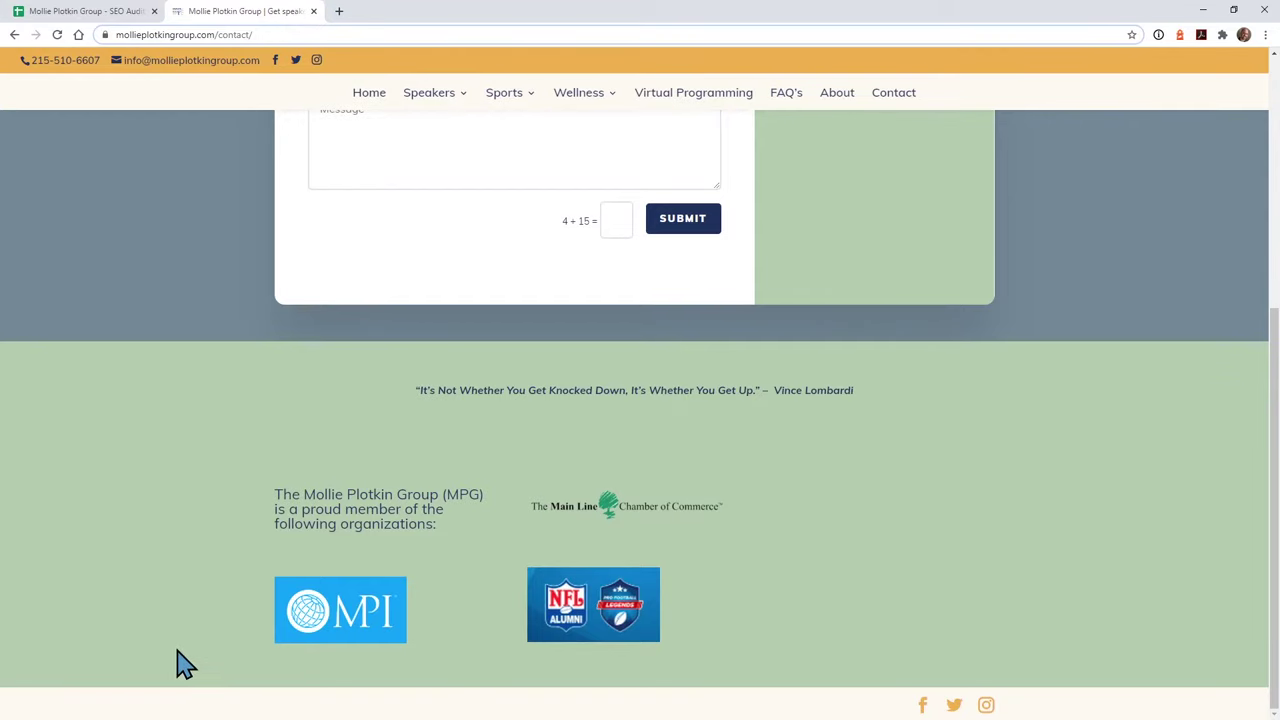
scroll(176, 662, "up", 4)
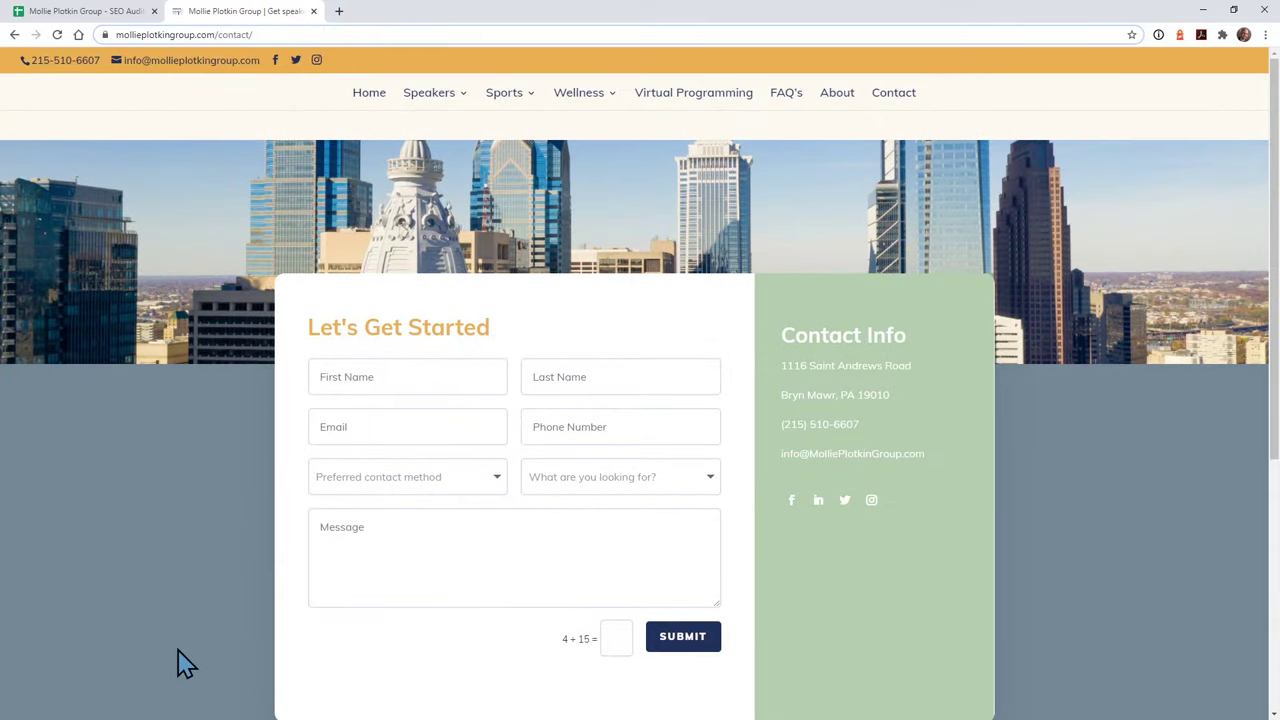
scroll(186, 662, "down", 4)
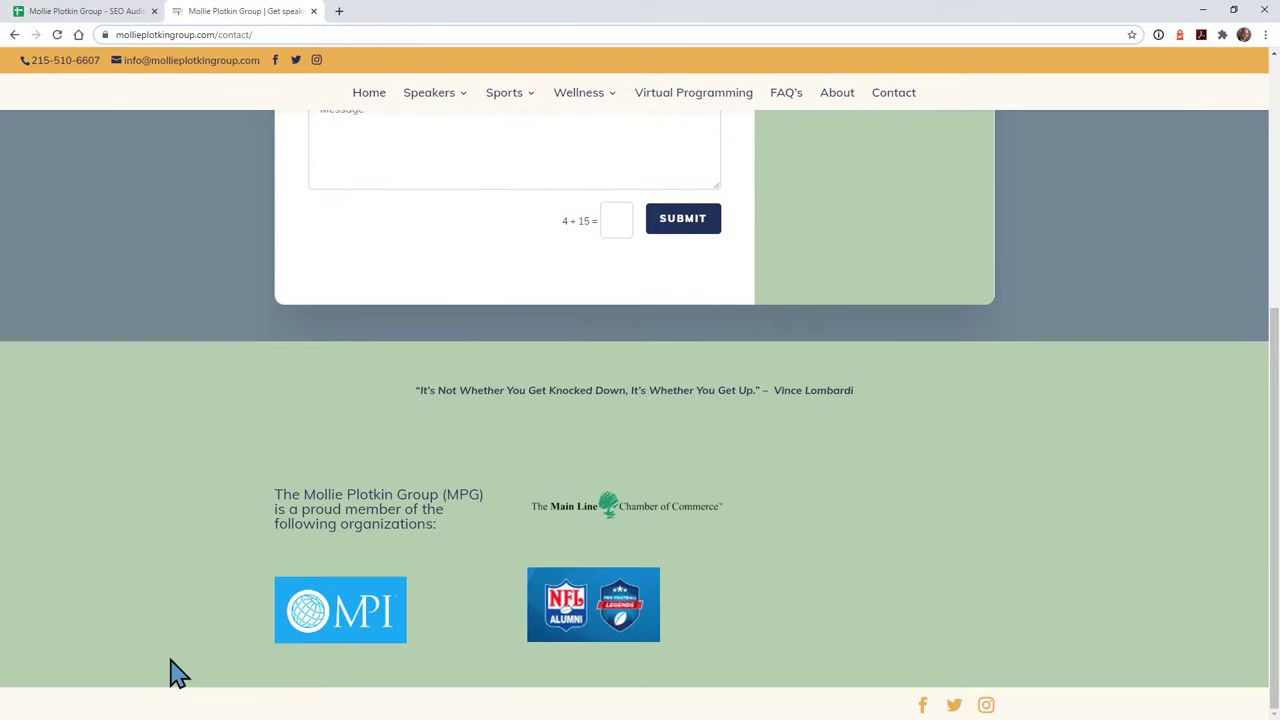
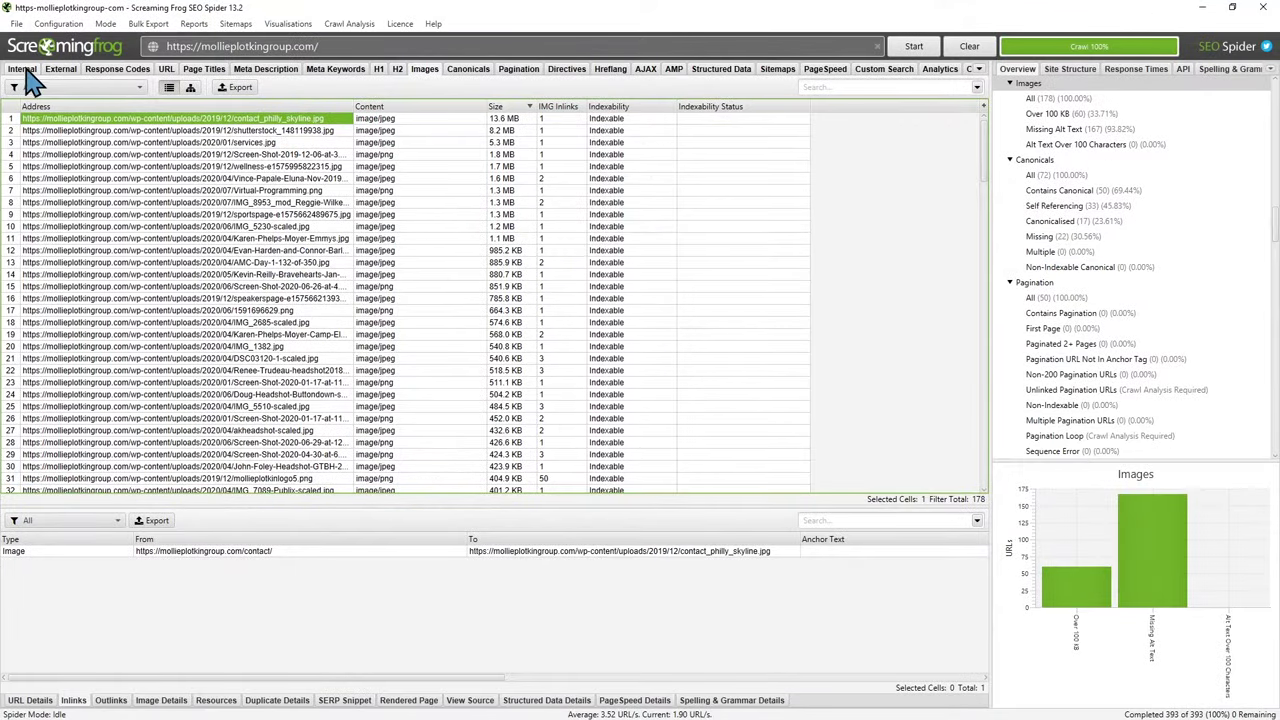
- Switch to Screaming Frog SEO Spider and list the crawled internal HTML pages
left_click(22, 69)
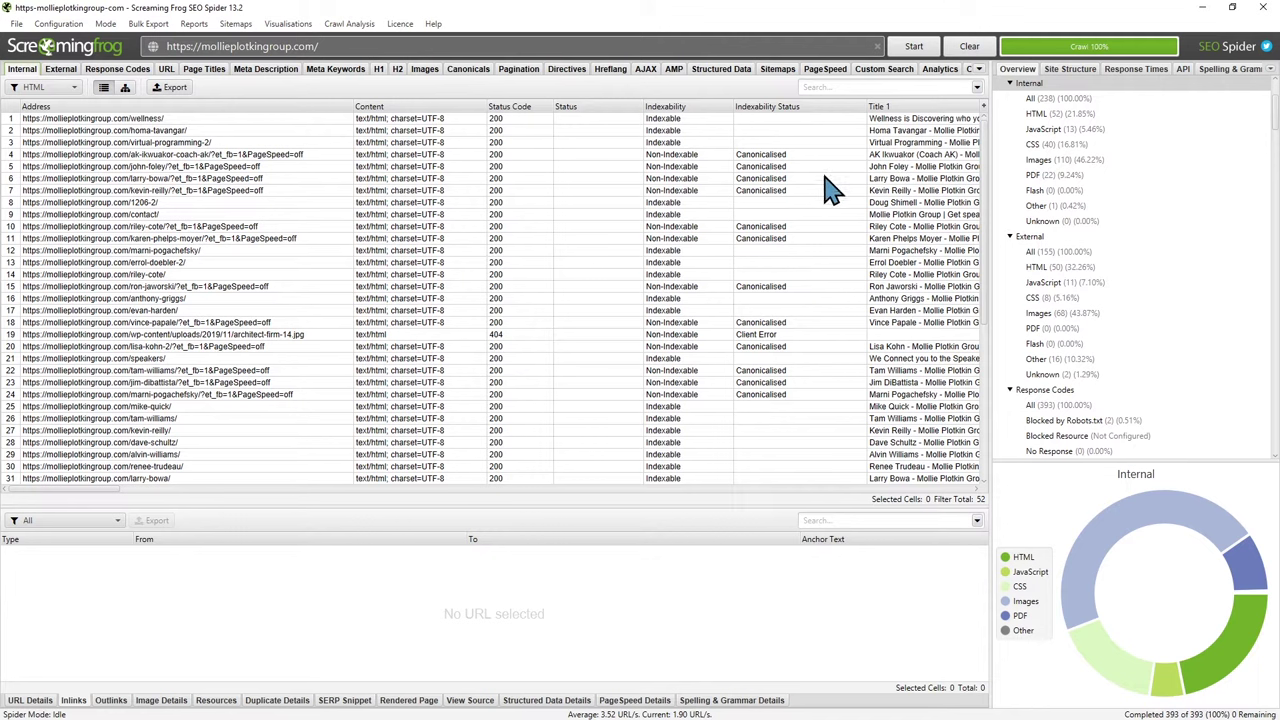
- Check the Indexability values of the crawled HTML pages down to the end of the list, and return to the audit spreadsheet
left_click_drag(986, 134, 1000, 337)
left_click(666, 166)
left_click(666, 214)
left_click(680, 118)
left_click(680, 130)
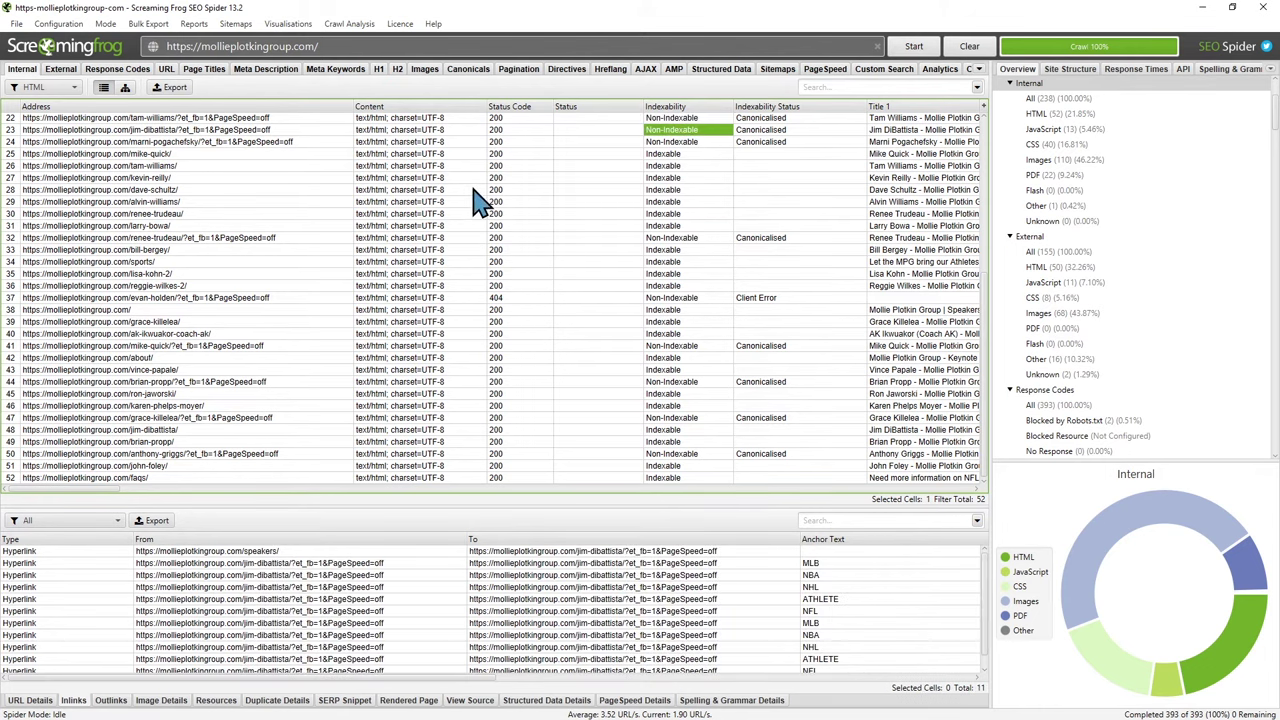
left_click(1200, 10)
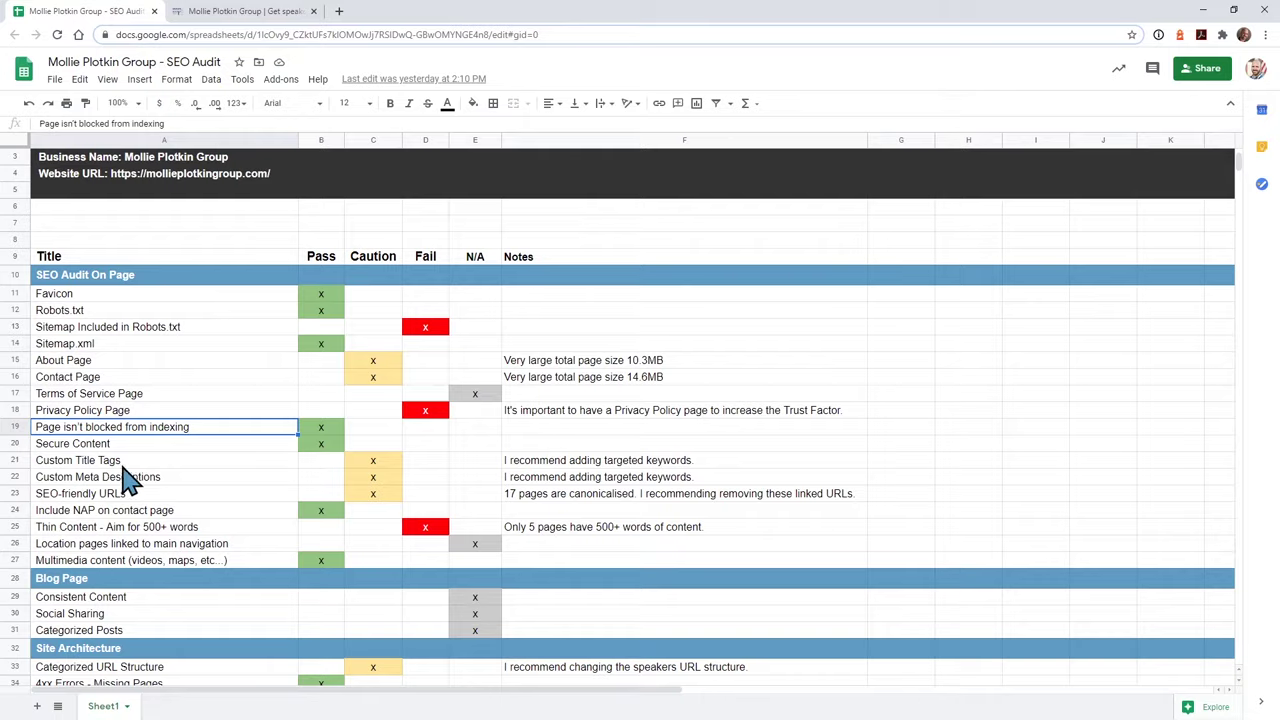
- View the SSL certificate details of the website's Contact page and dismiss the certificate window
left_click(242, 11)
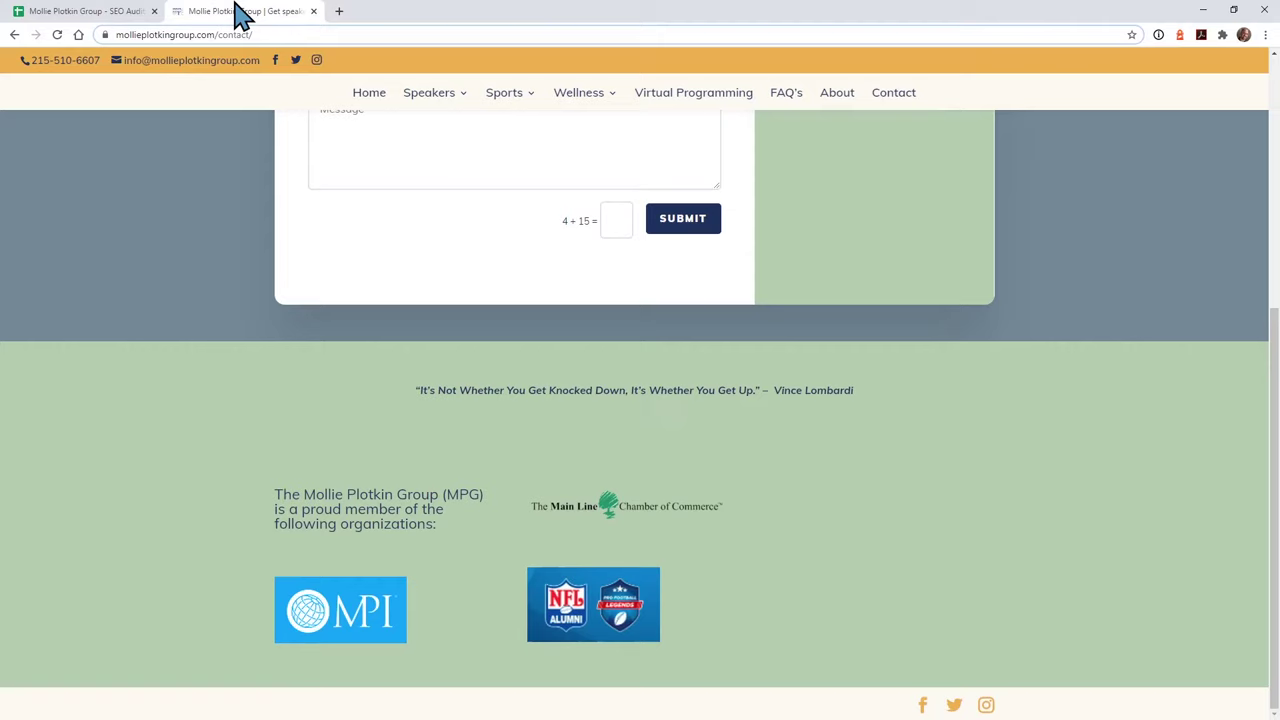
left_click(104, 34)
left_click(135, 149)
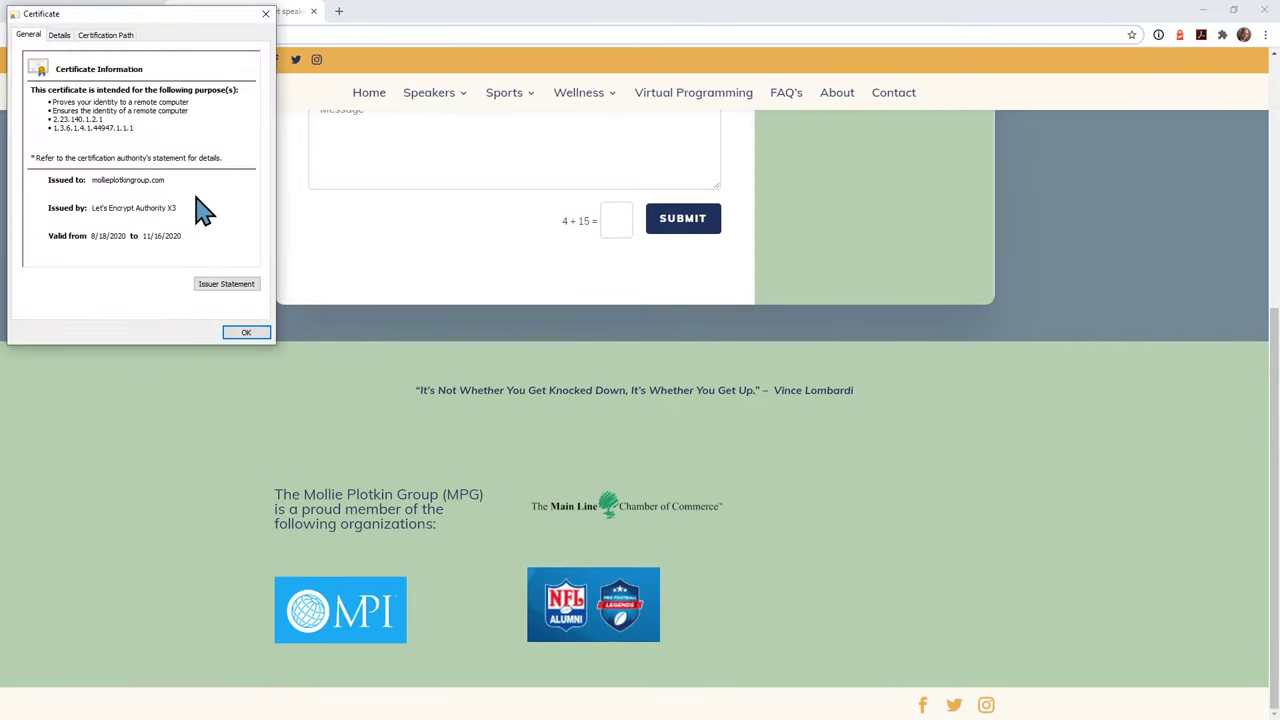
left_click(246, 333)
- Go through the Custom Title Tags and Custom Meta Descriptions entries in the audit spreadsheet and select the Custom Title Tags note
left_click(143, 11)
key("Down")
key("Down")
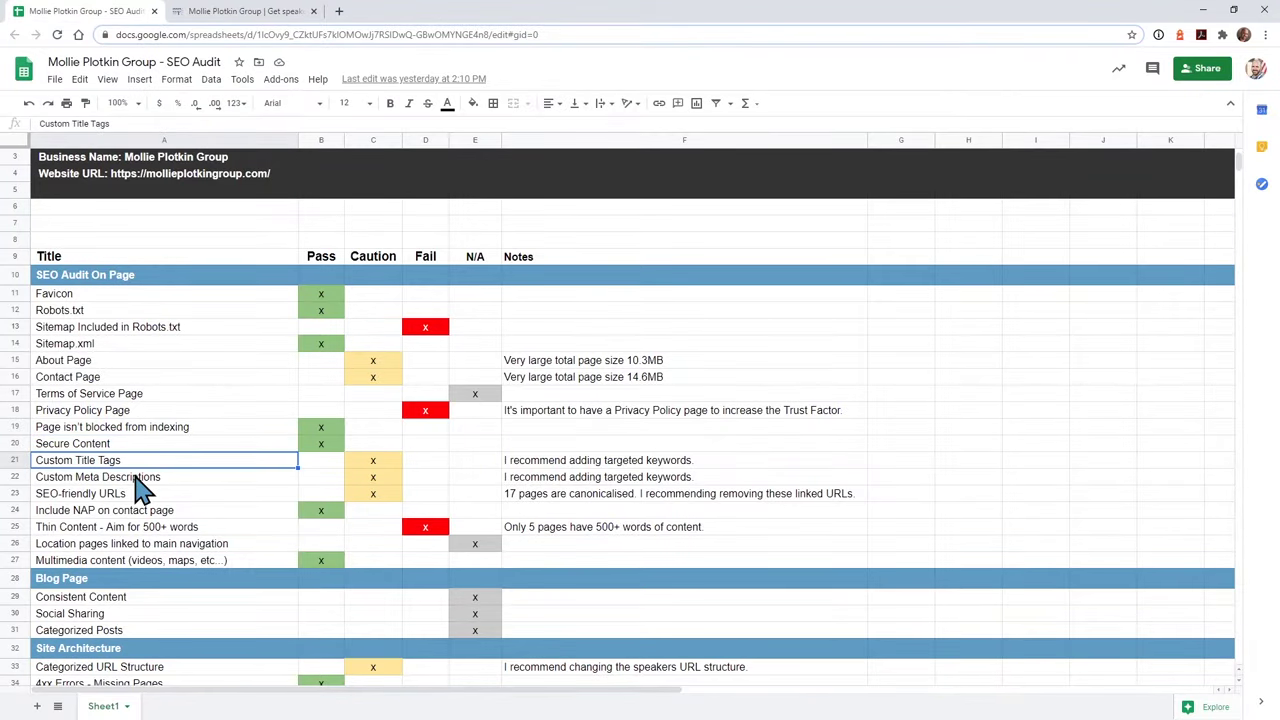
key("Down")
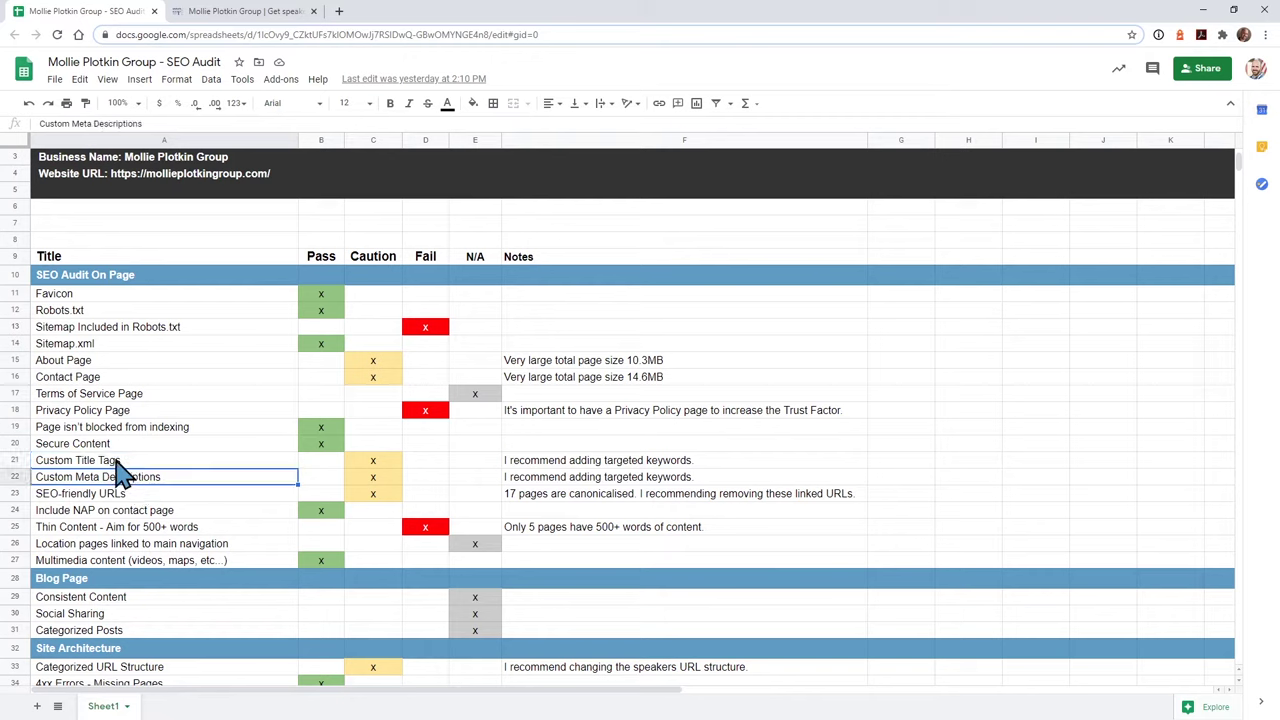
left_click(604, 463)
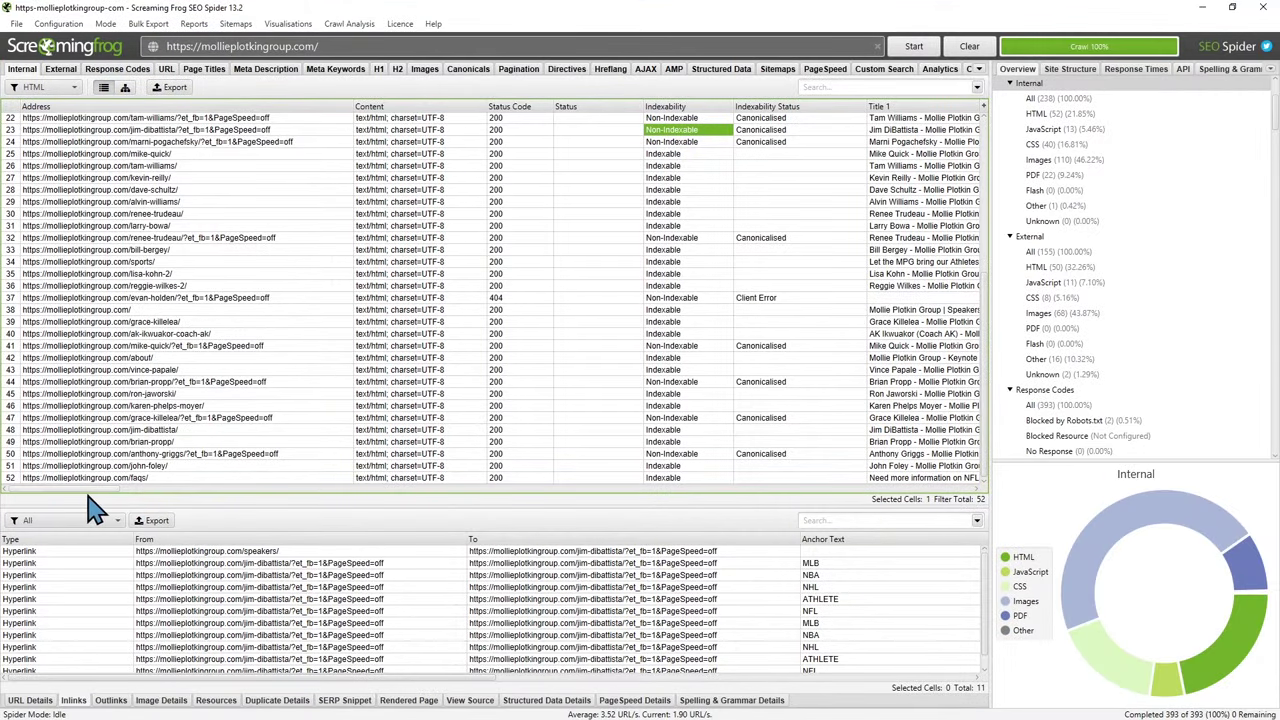
- Switch to Screaming Frog SEO Spider and review the Title 1 values of the crawled pages, selecting the Contact page's title
left_click_drag(80, 491, 128, 498)
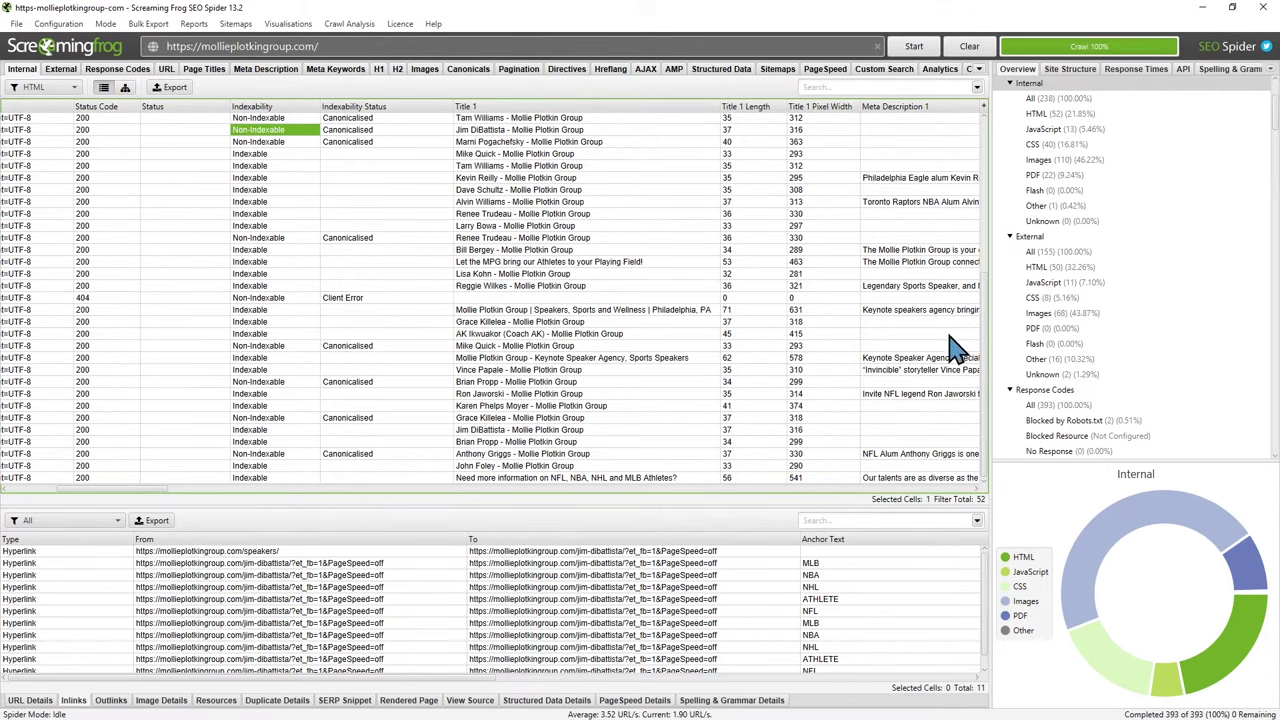
left_click_drag(986, 363, 1003, 155)
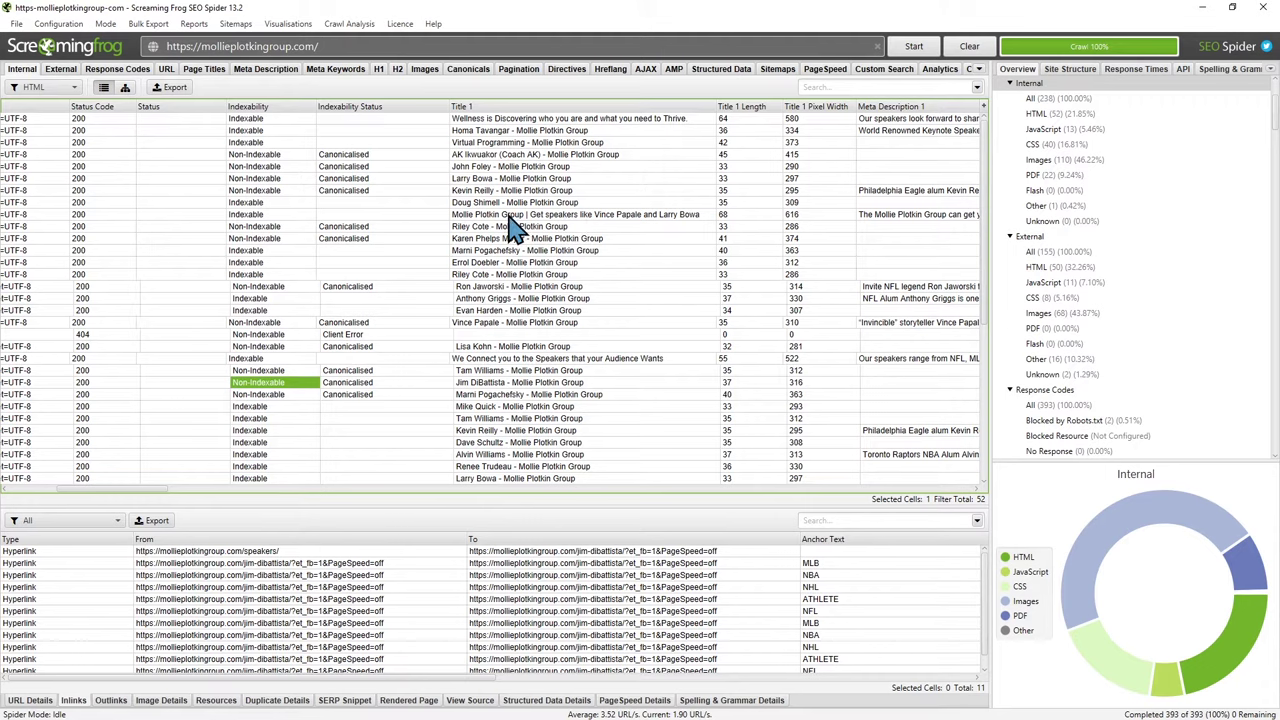
left_click(588, 216)
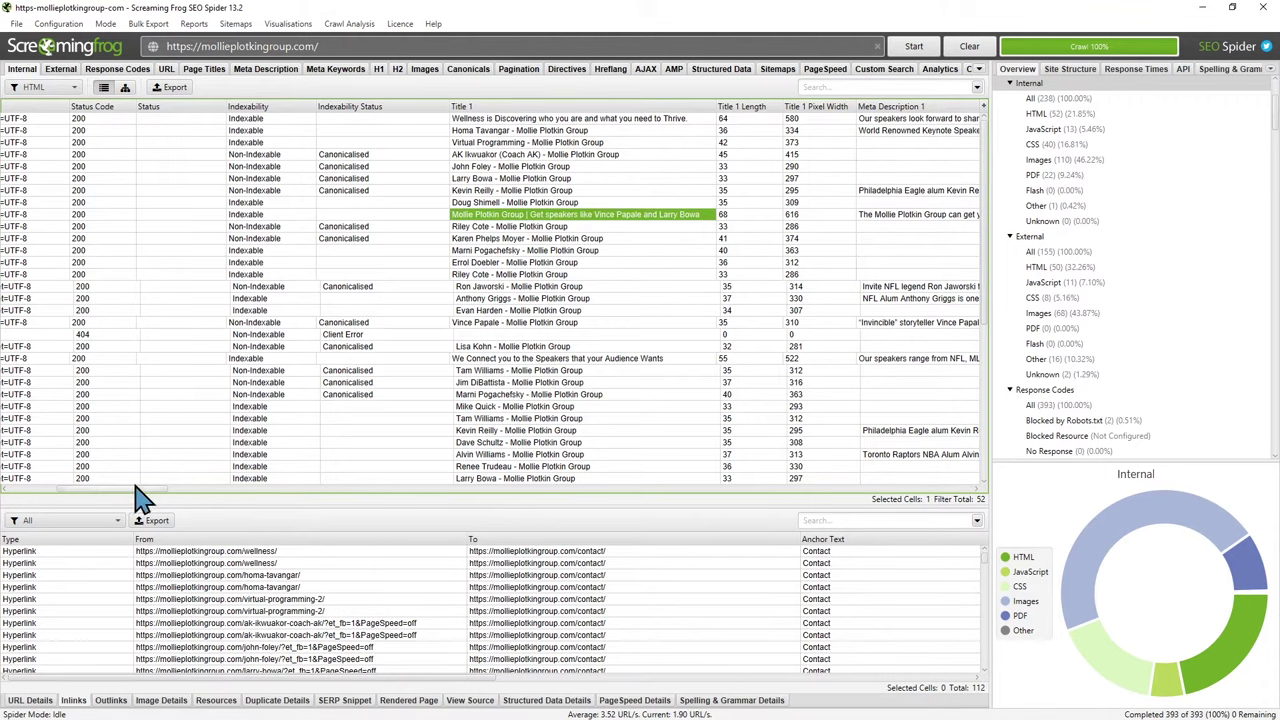
- Review the Meta Description 1 values across all crawled pages, comparing the Contact page's description with pages whose field is blank
left_click_drag(135, 490, 182, 513)
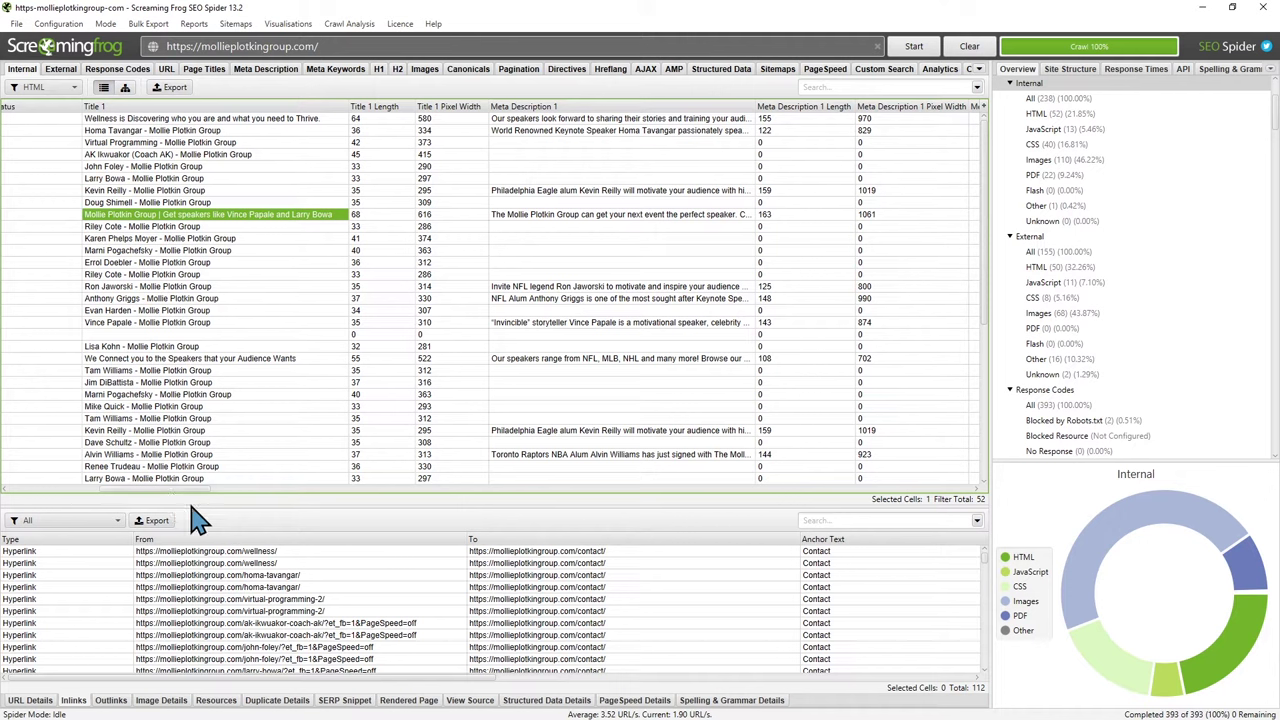
left_click(585, 216)
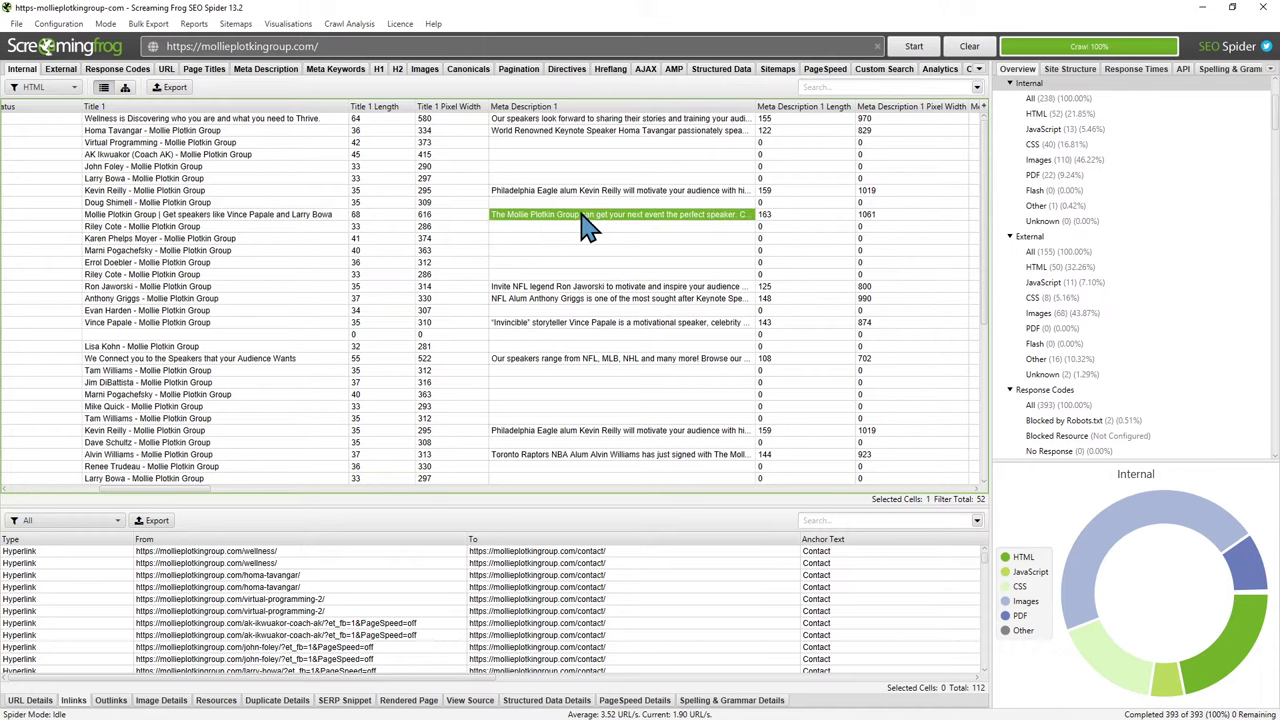
left_click(581, 144)
left_click(582, 166)
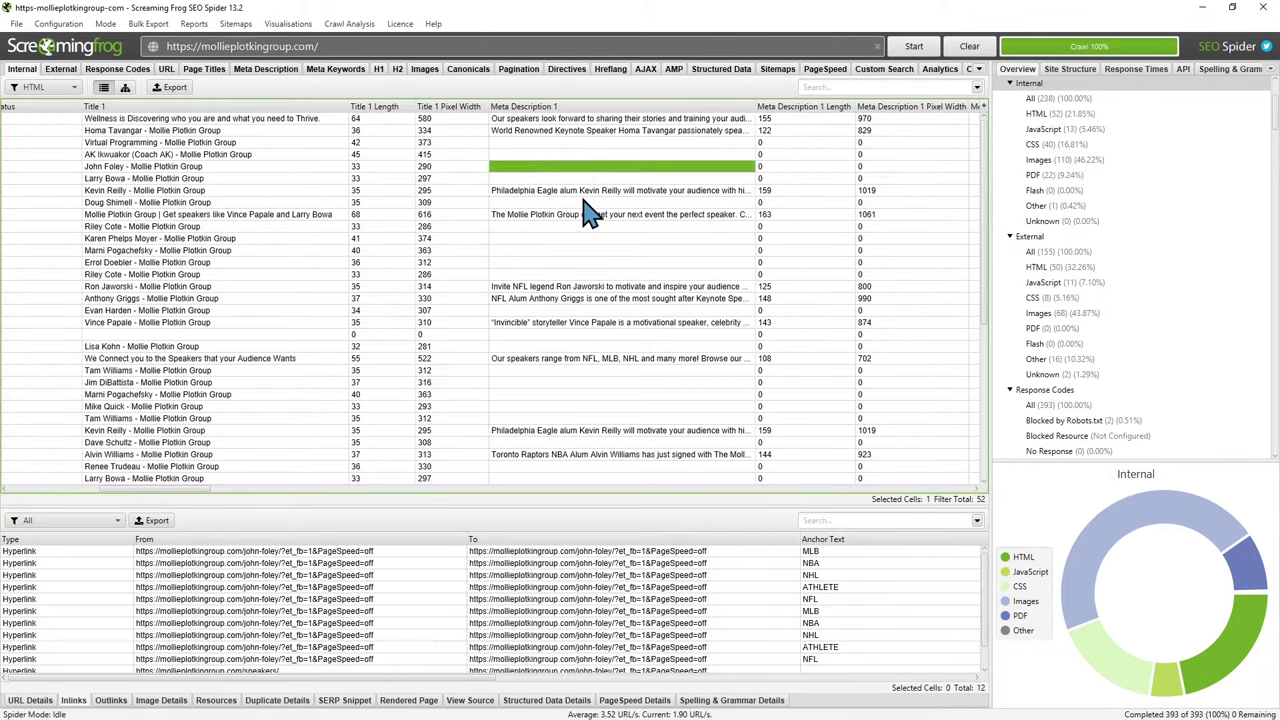
scroll(590, 213, "down", 10)
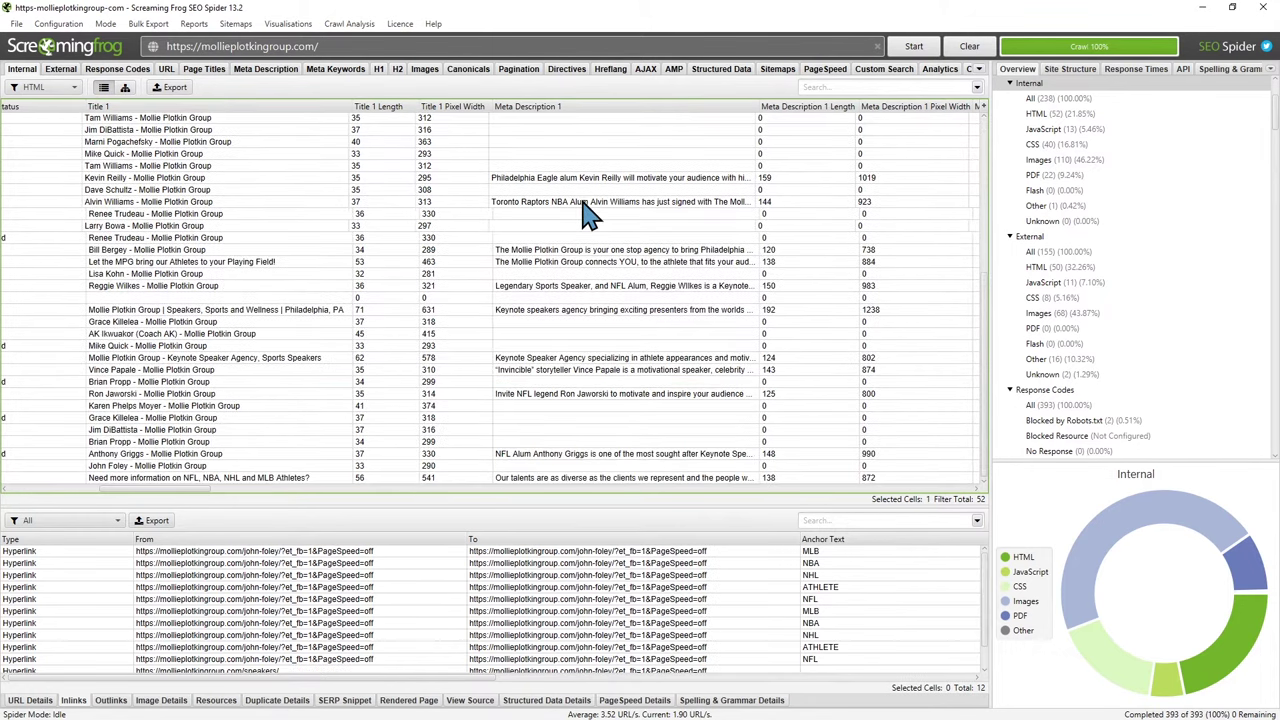
scroll(590, 215, "up", 8)
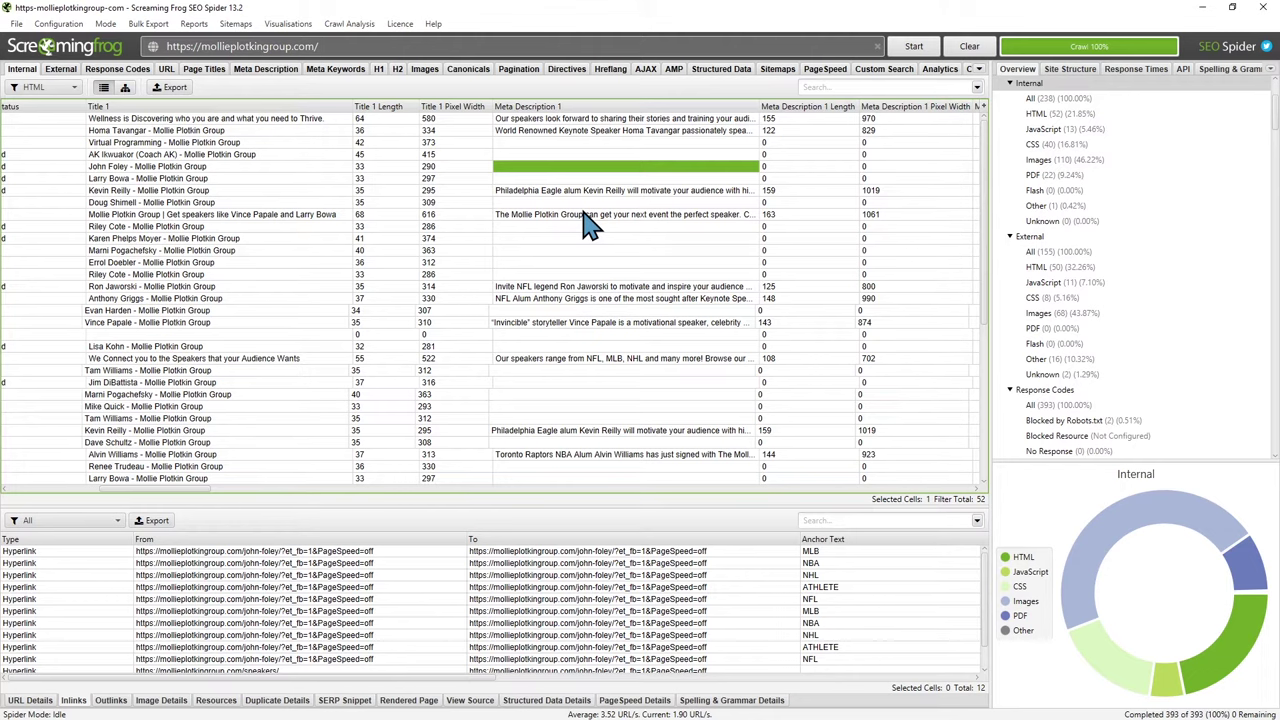
- Inspect the blank meta descriptions of the Virtual Programming page and the three speaker pages below it, and return to the Address column
left_click(650, 143)
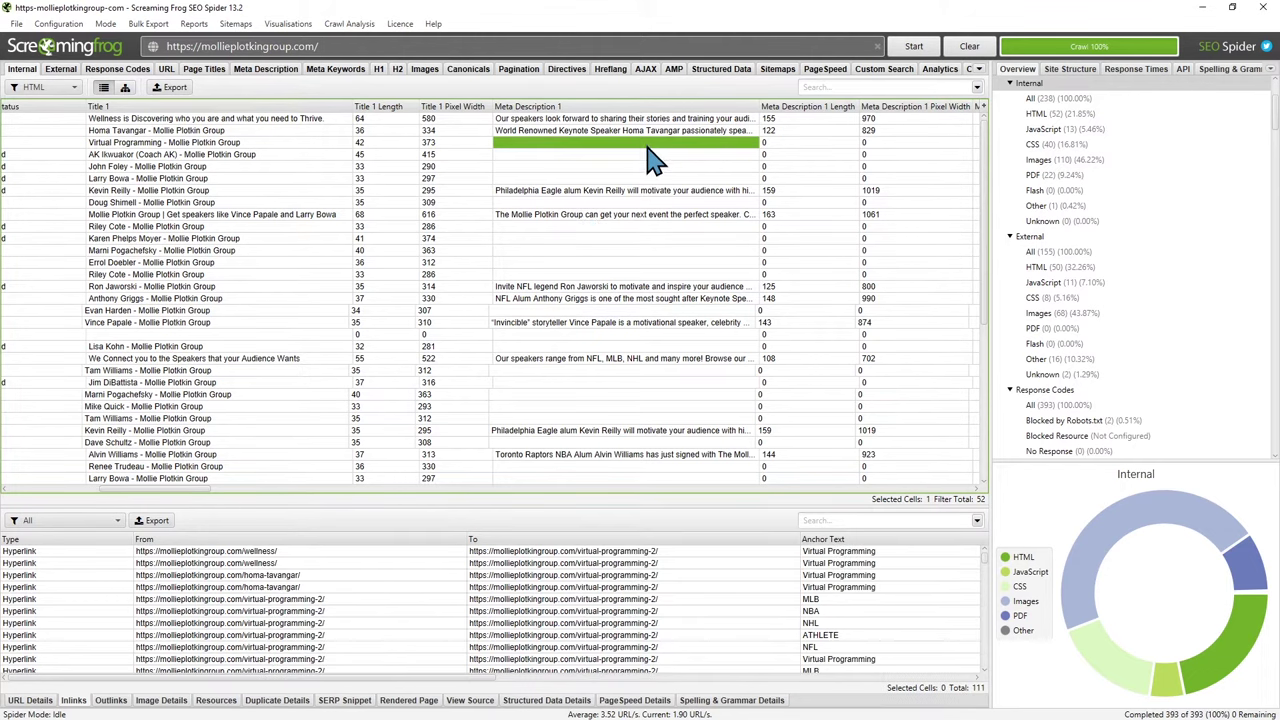
left_click(646, 155)
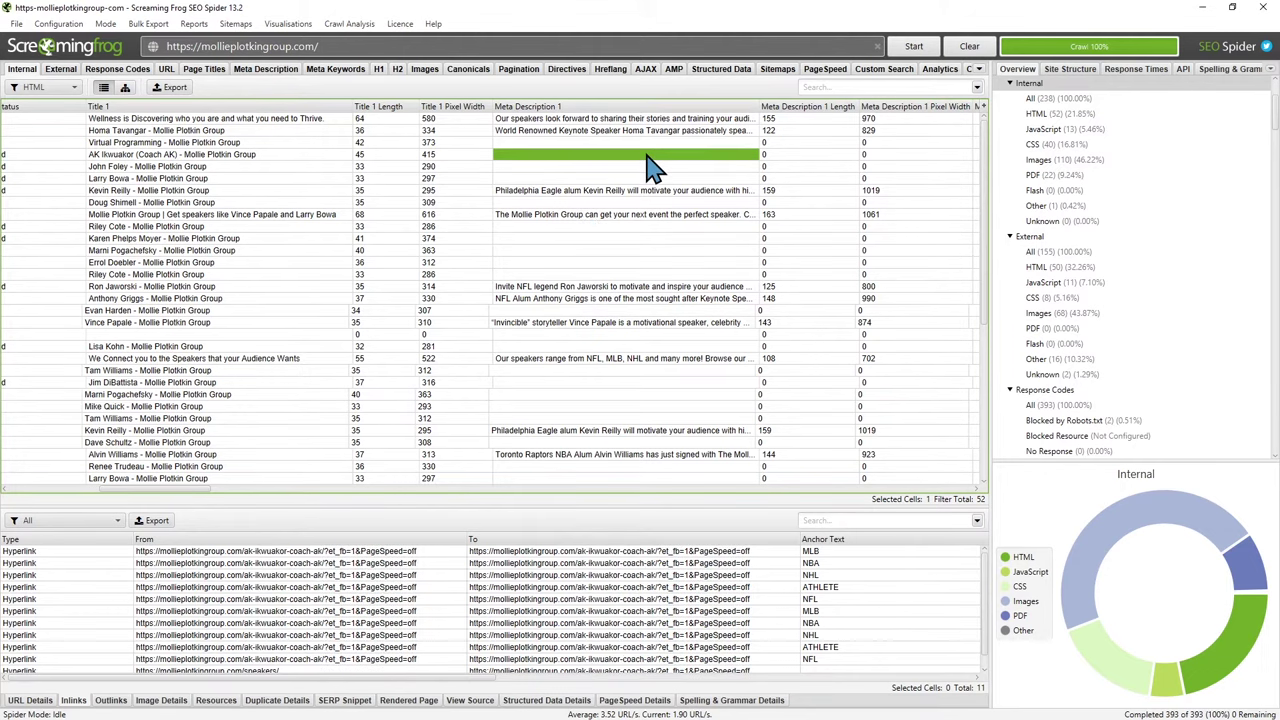
left_click(643, 166)
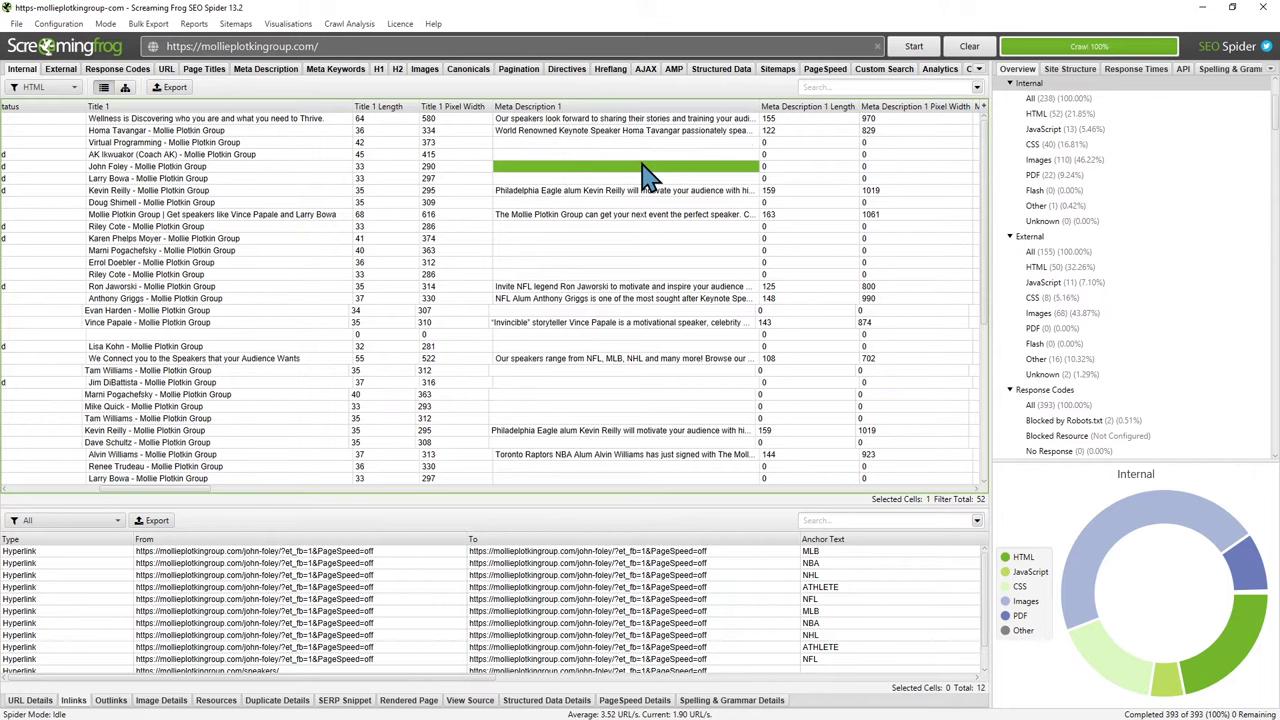
left_click(632, 179)
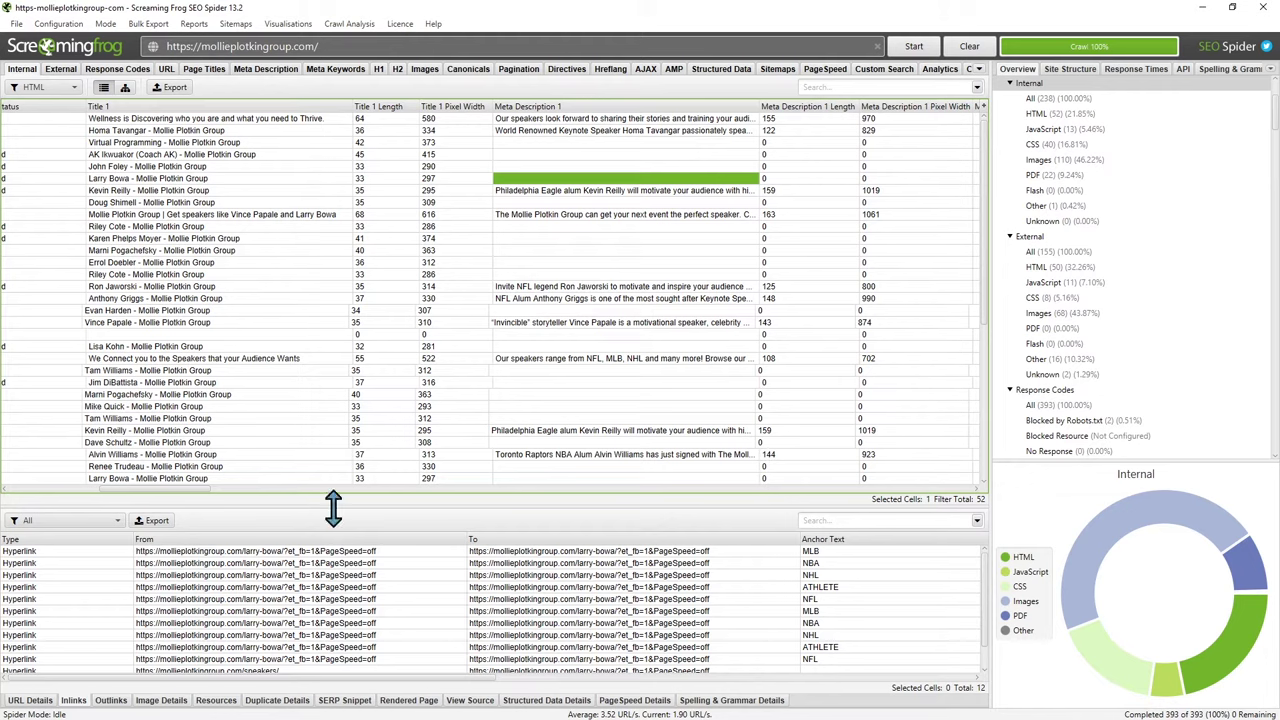
left_click_drag(190, 490, 84, 515)
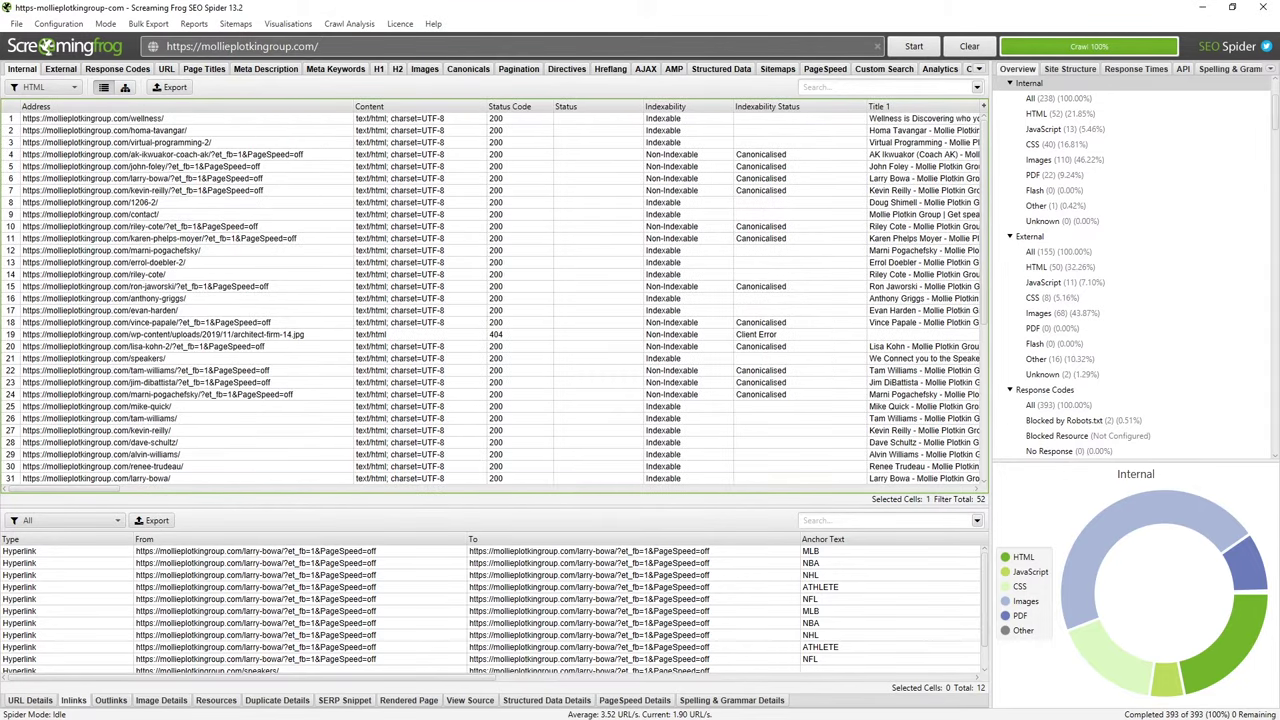
- Select the SEO-friendly URLs entry in the audit spreadsheet, and open a maximized Crawl Tree Graph of the site in Screaming Frog
key("alt+Tab")
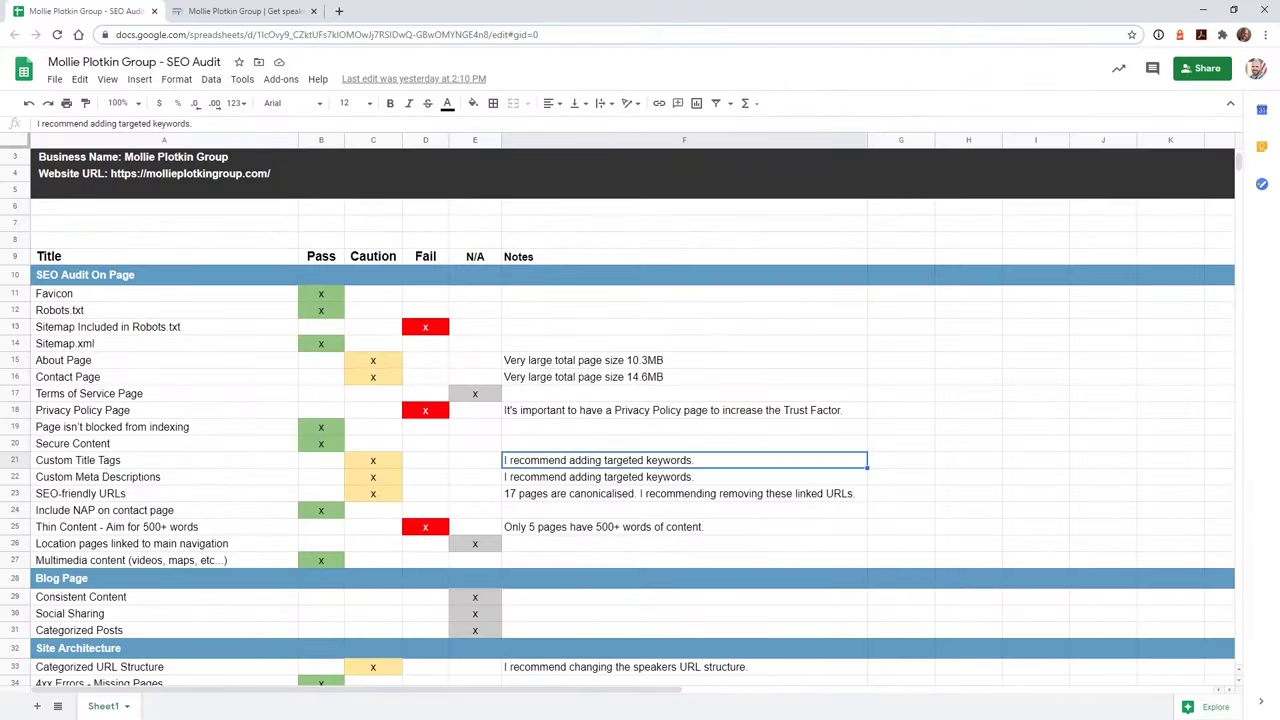
left_click(138, 495)
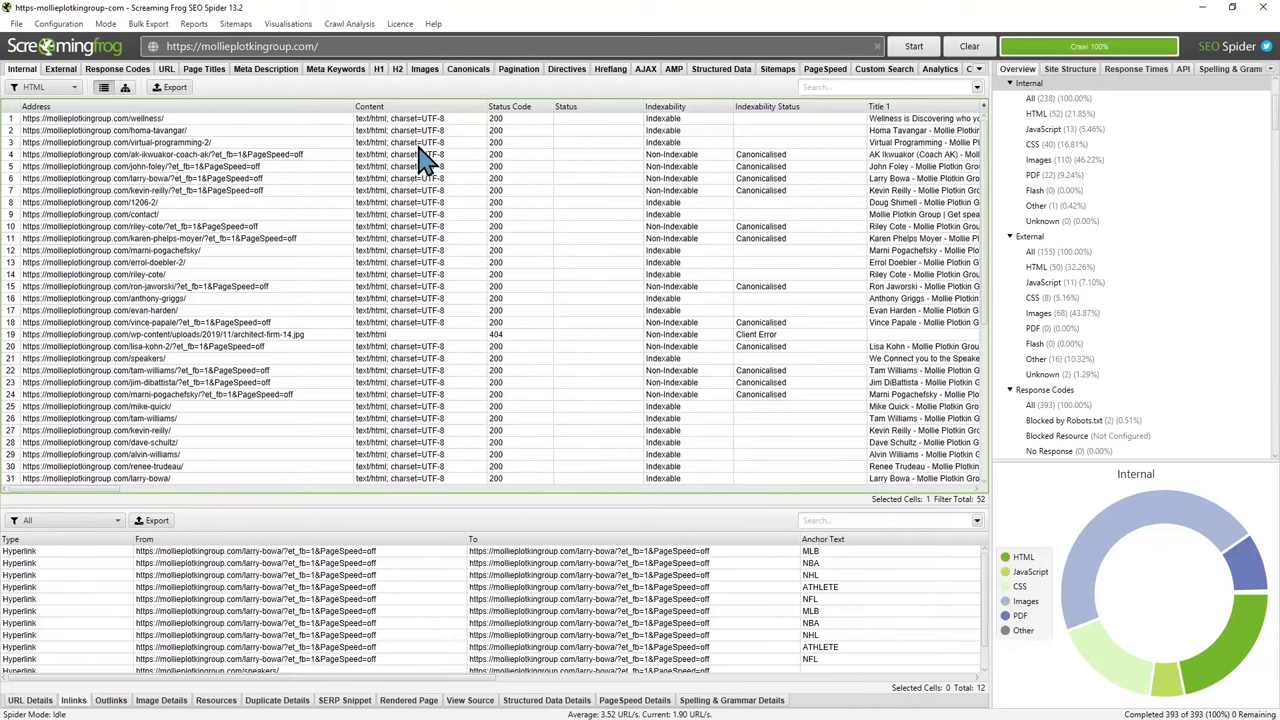
left_click(288, 23)
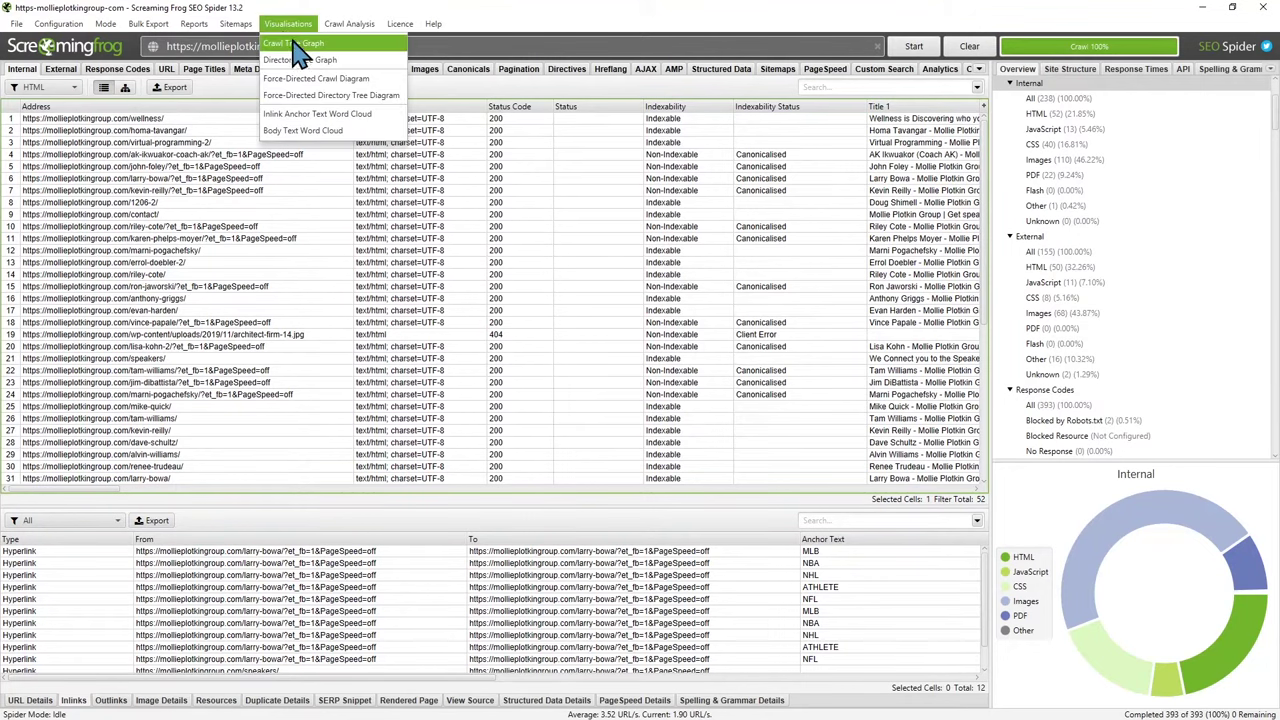
left_click(297, 44)
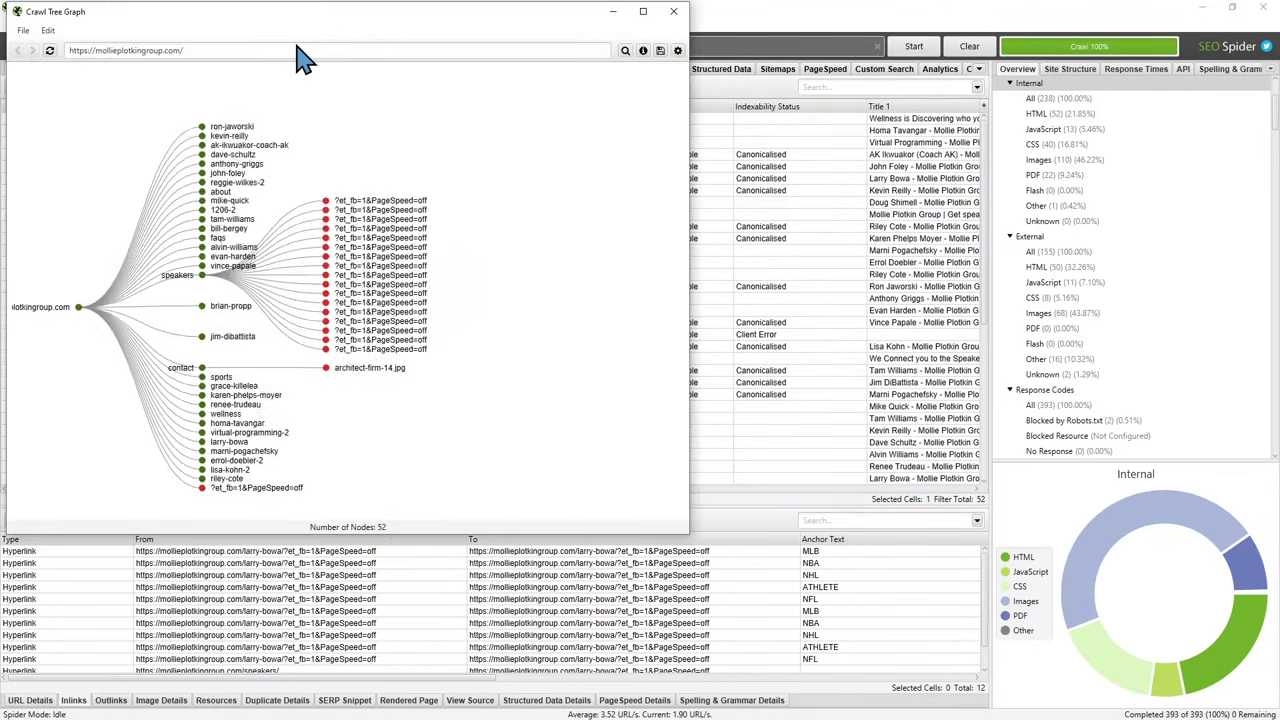
left_click(643, 12)
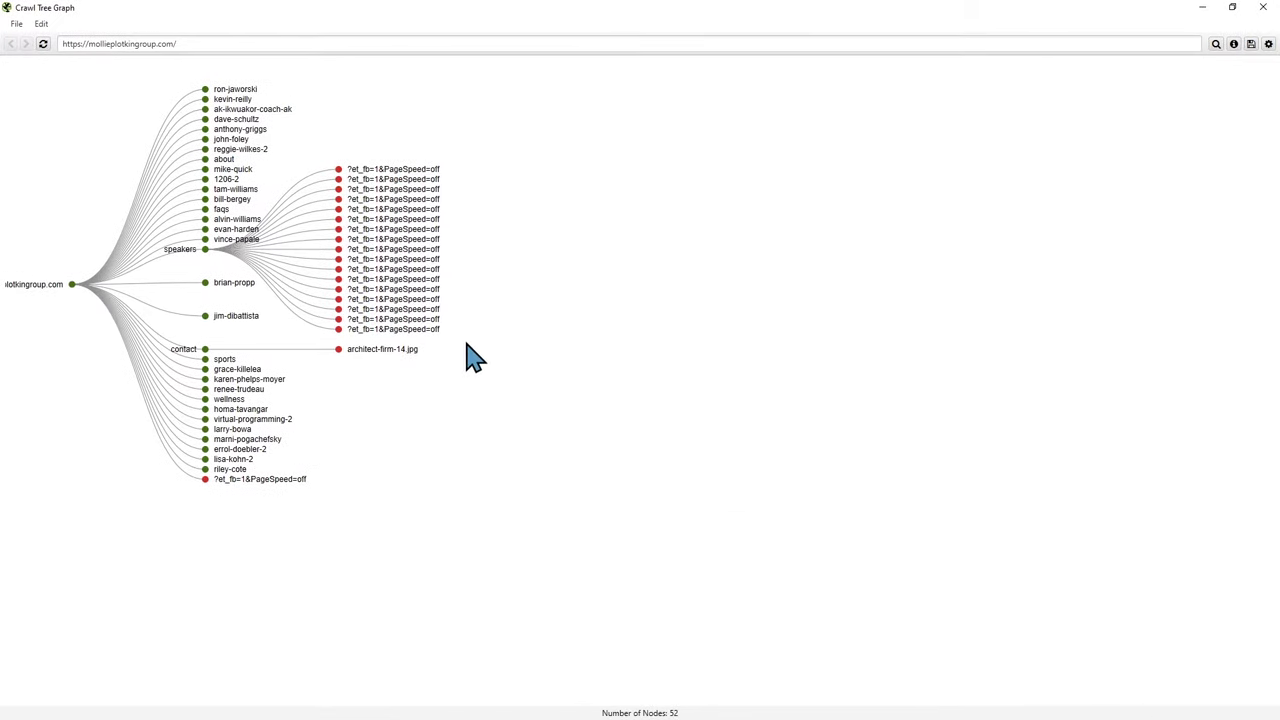
- Examine the crawl tree's page nodes and the details of the ?et_fb=1&PageSpeed=off URLs under speakers, and minimize the graph
scroll(160, 363, "up", 3)
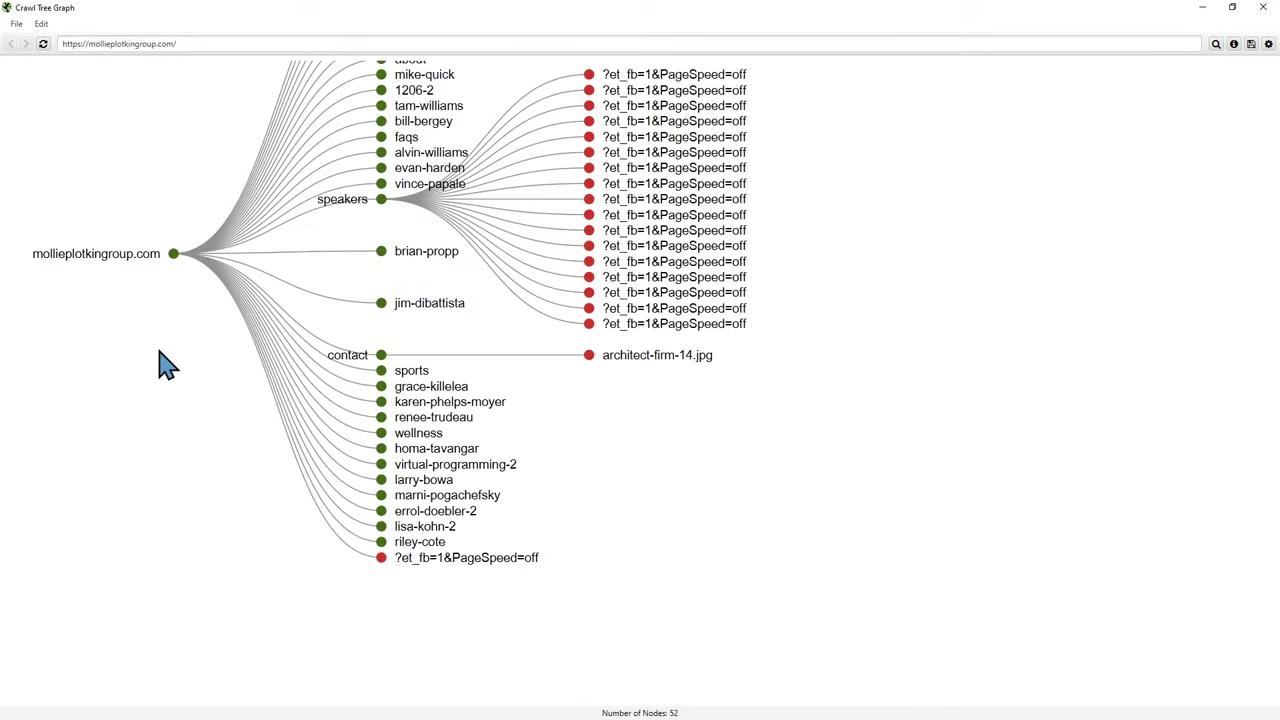
left_click_drag(157, 363, 195, 532)
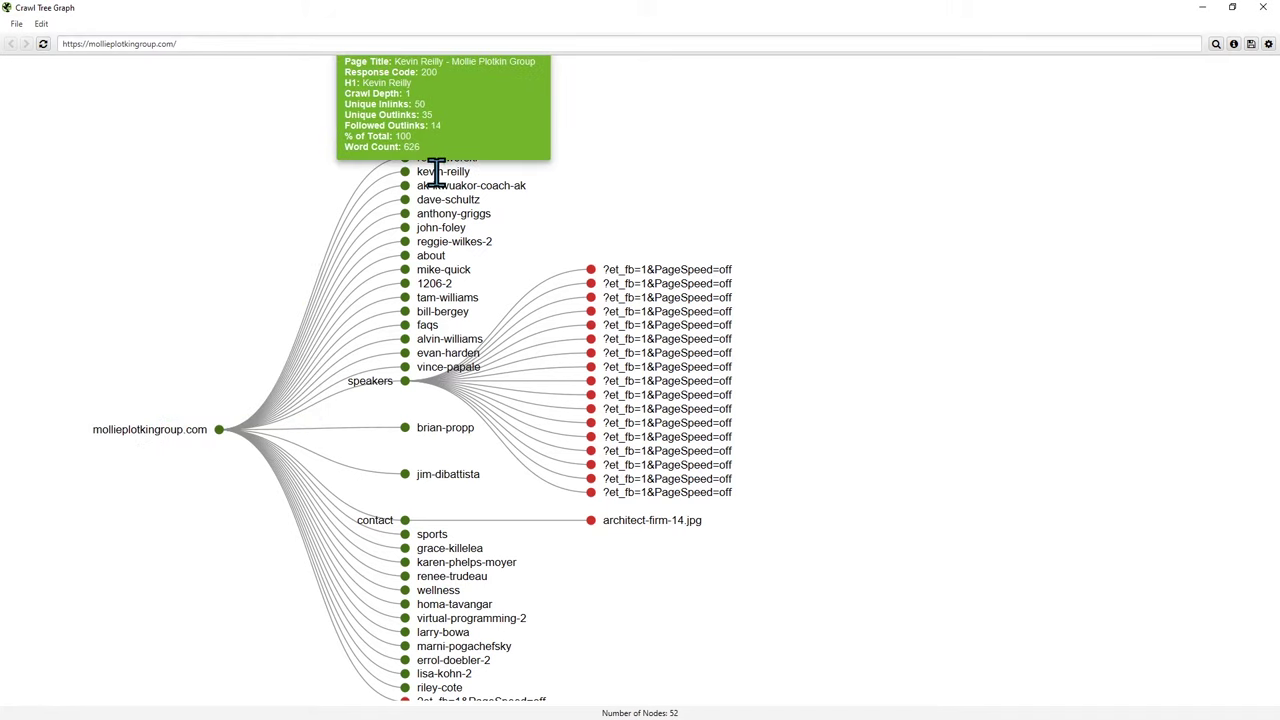
mouse_move(371, 387)
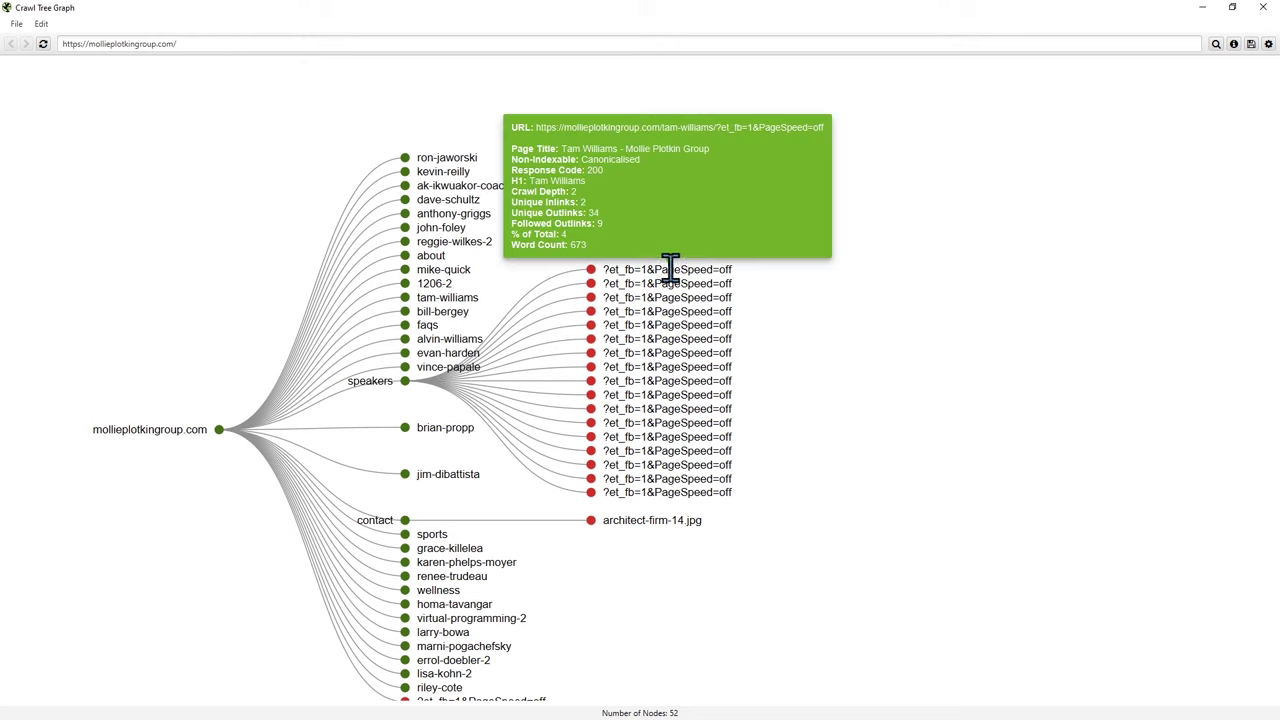
mouse_move(680, 435)
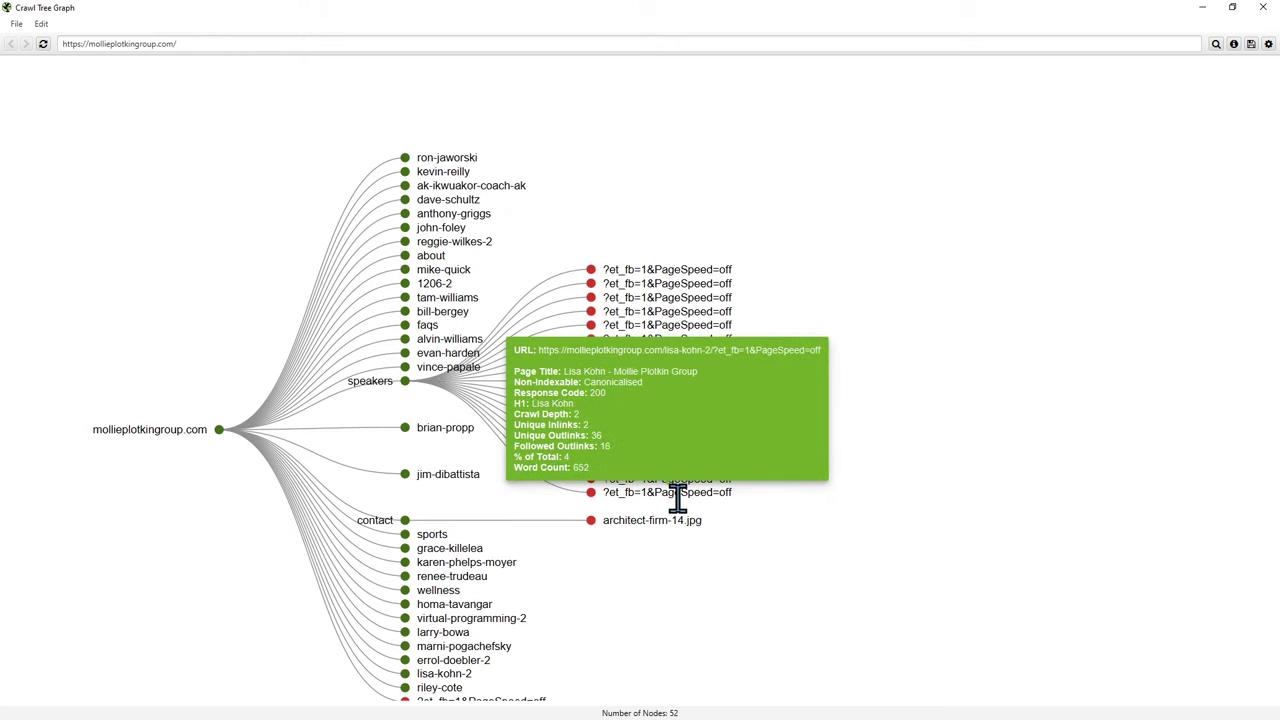
mouse_move(722, 266)
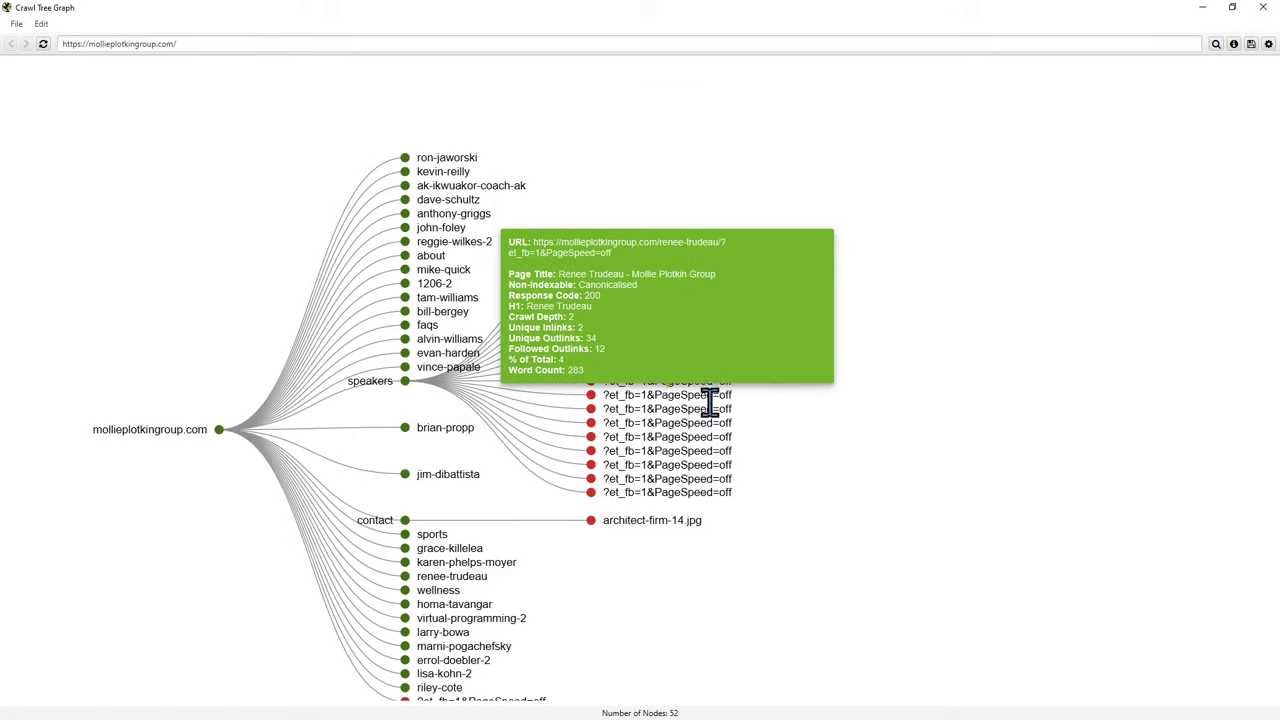
mouse_move(678, 476)
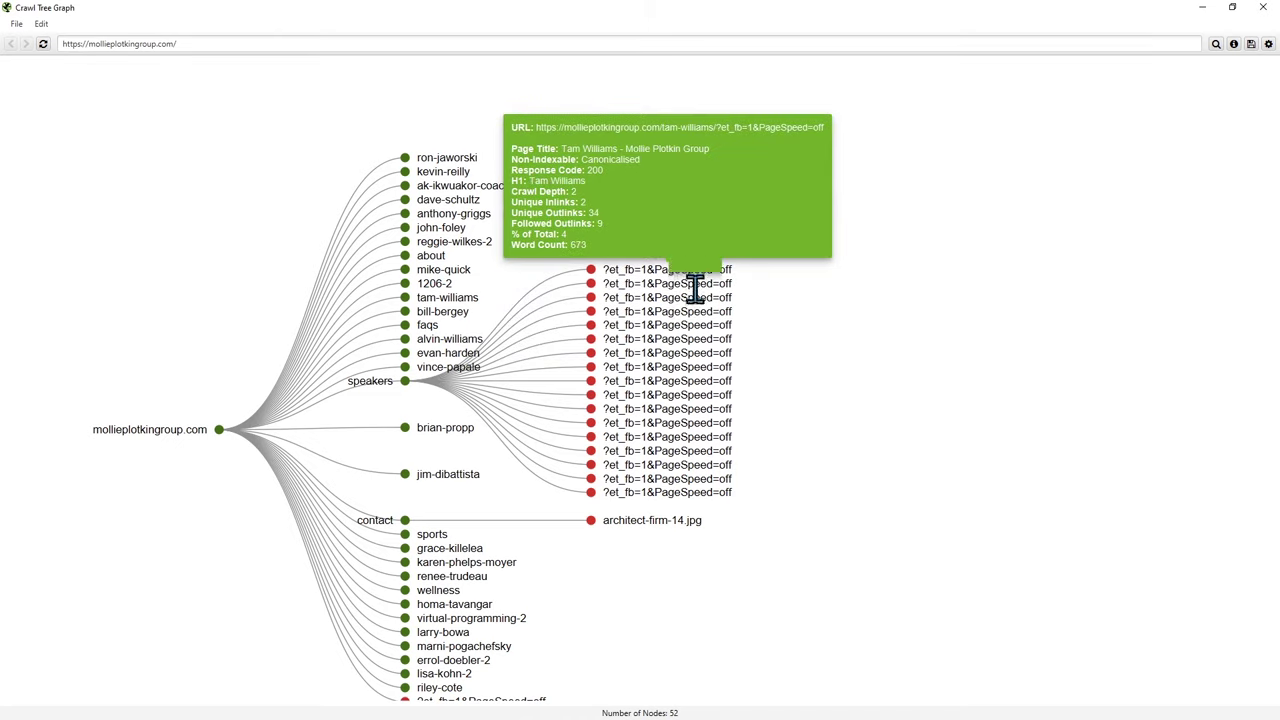
mouse_move(638, 335)
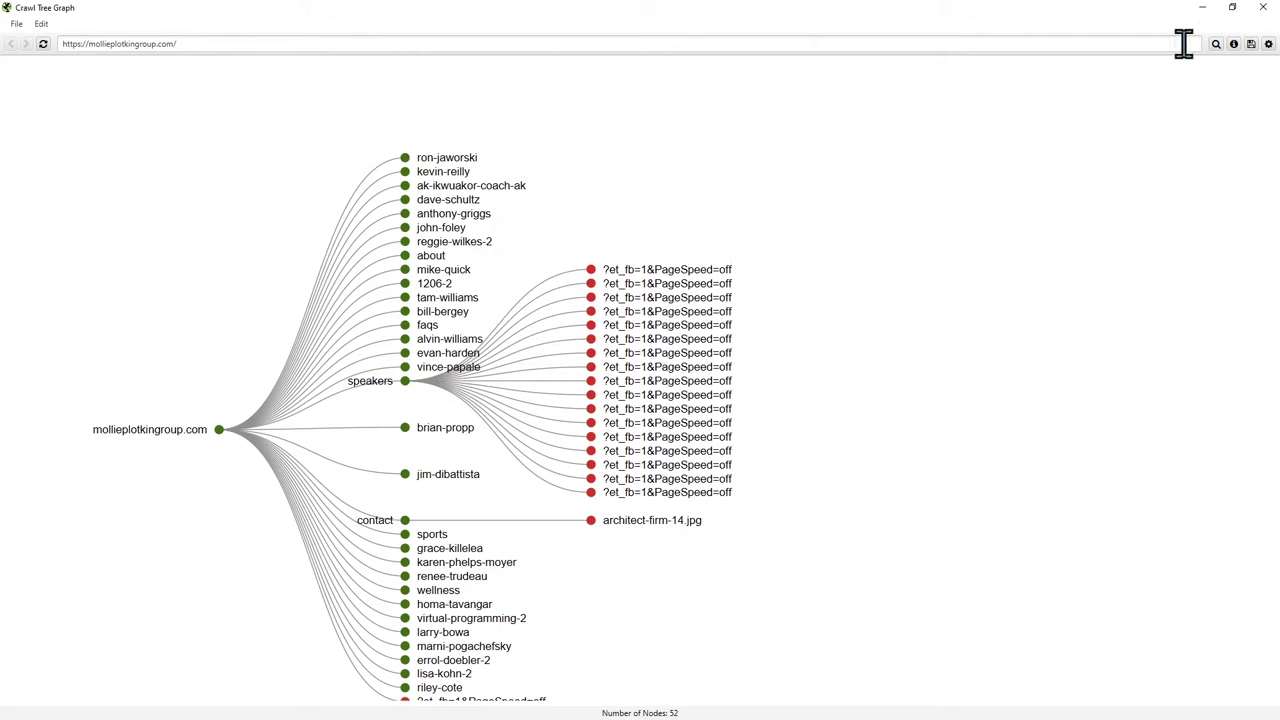
left_click(1202, 8)
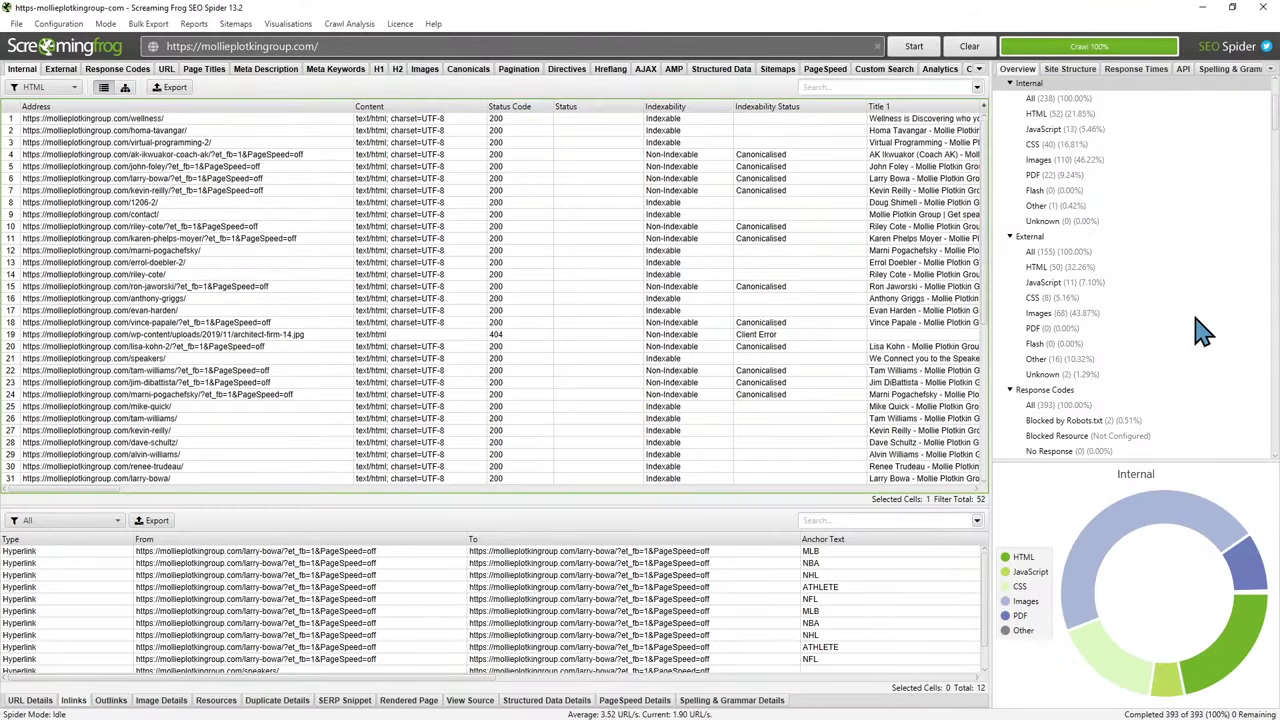
- Switch to the browser, open the live site's Speakers page and open the first listed speaker's profile
left_click(271, 11)
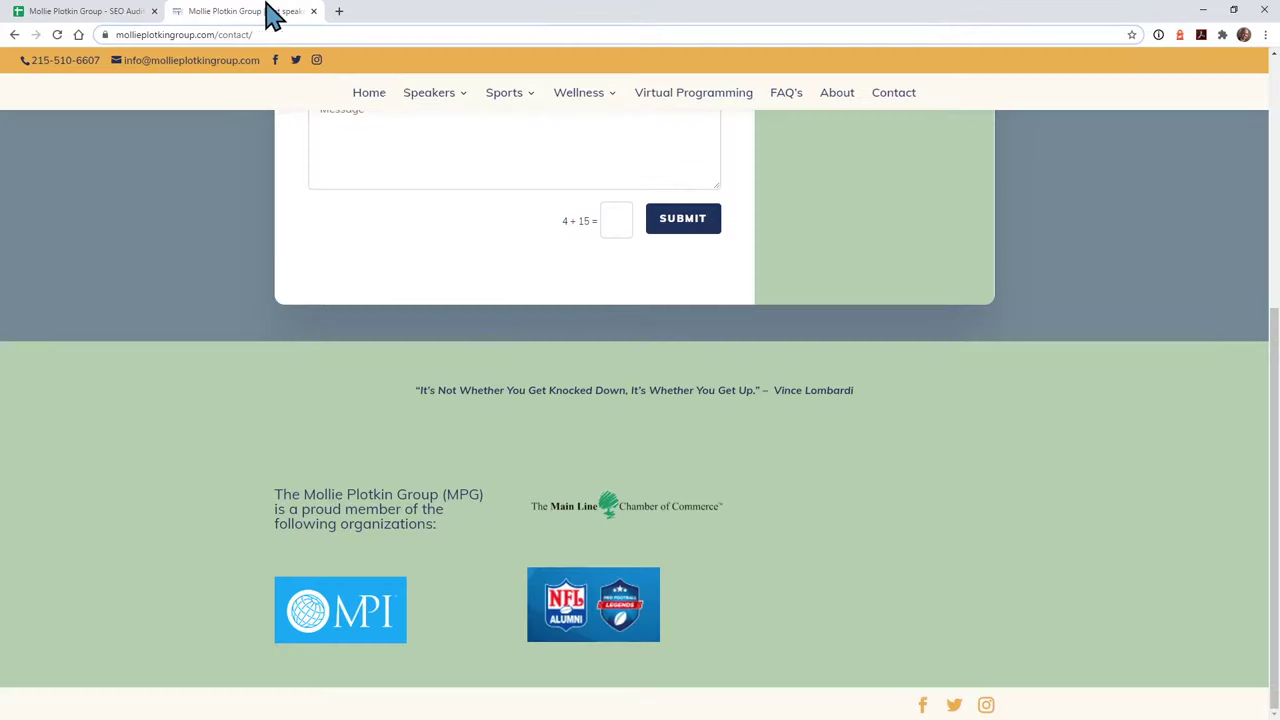
mouse_move(588, 106)
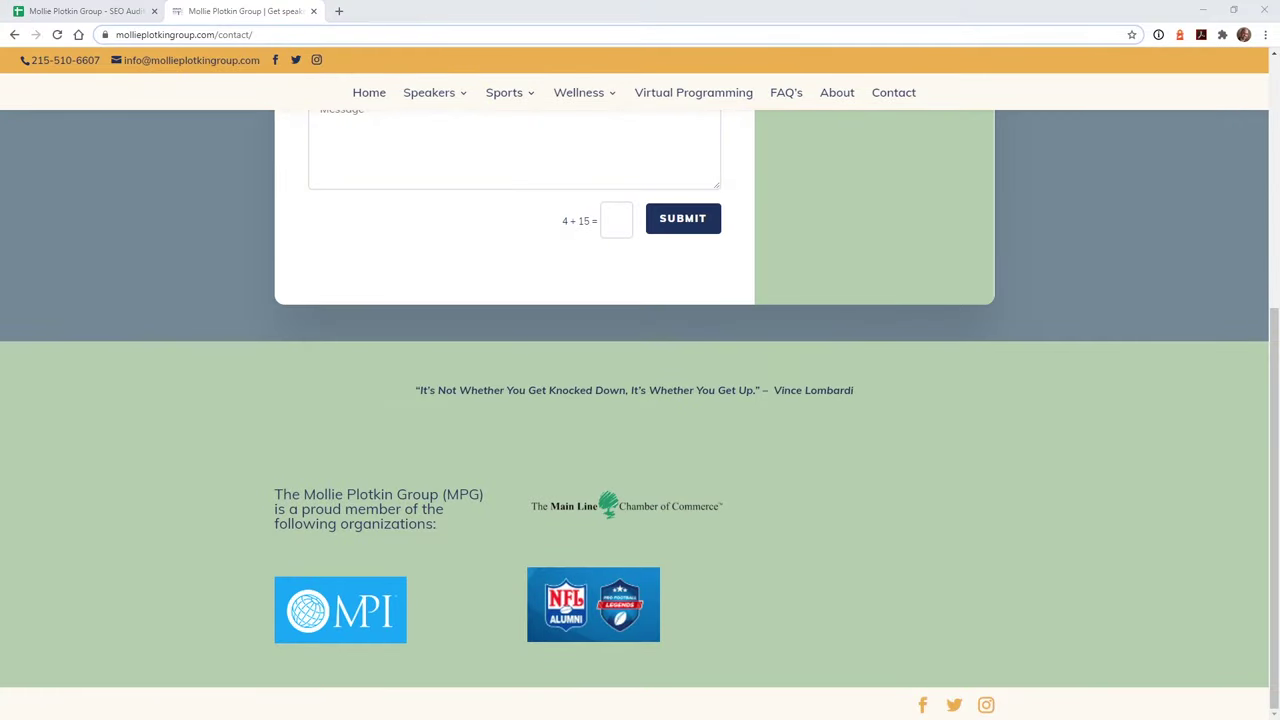
key("alt+Tab")
key("alt+Tab")
left_click(423, 103)
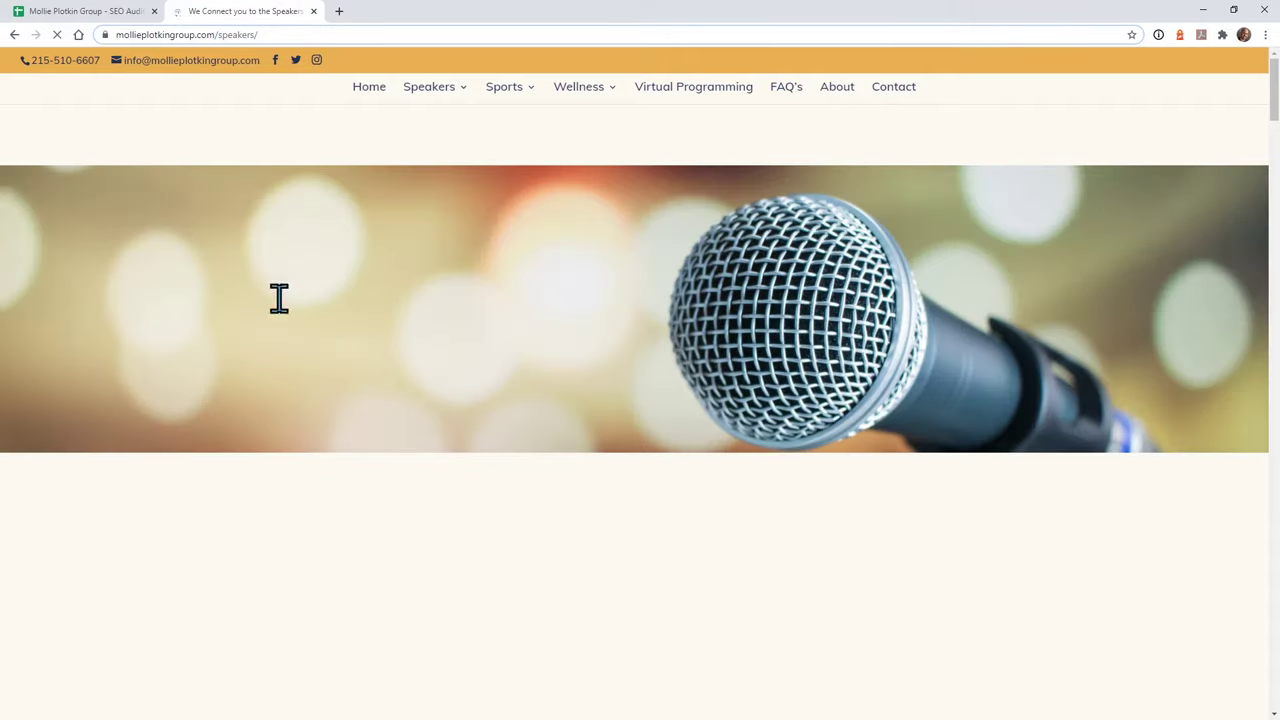
scroll(175, 375, "down", 4)
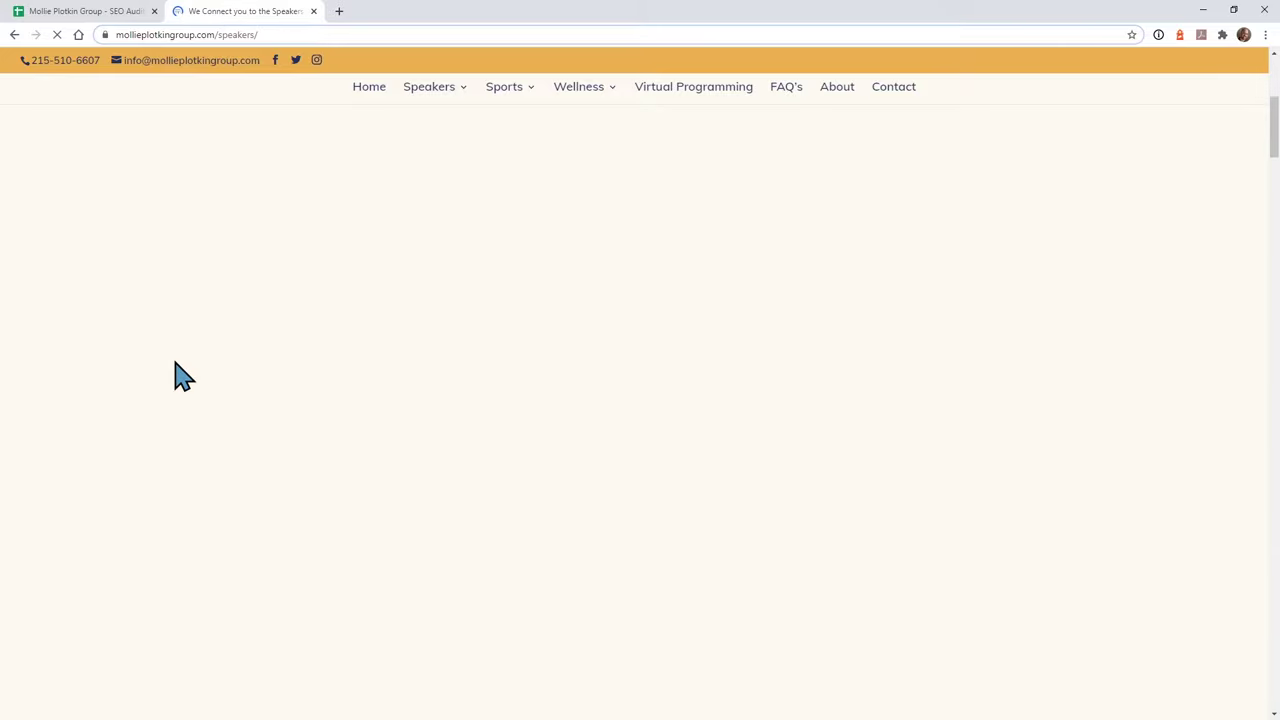
scroll(180, 376, "up", 2)
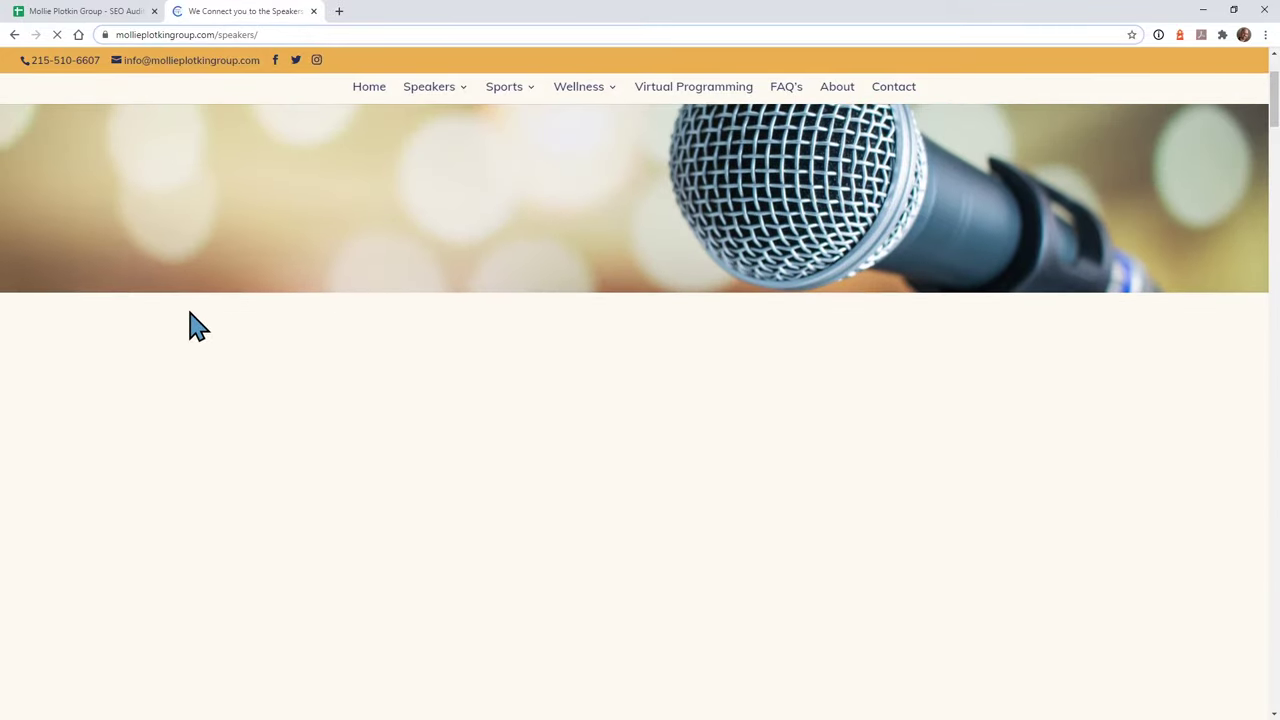
scroll(310, 300, "down", 3)
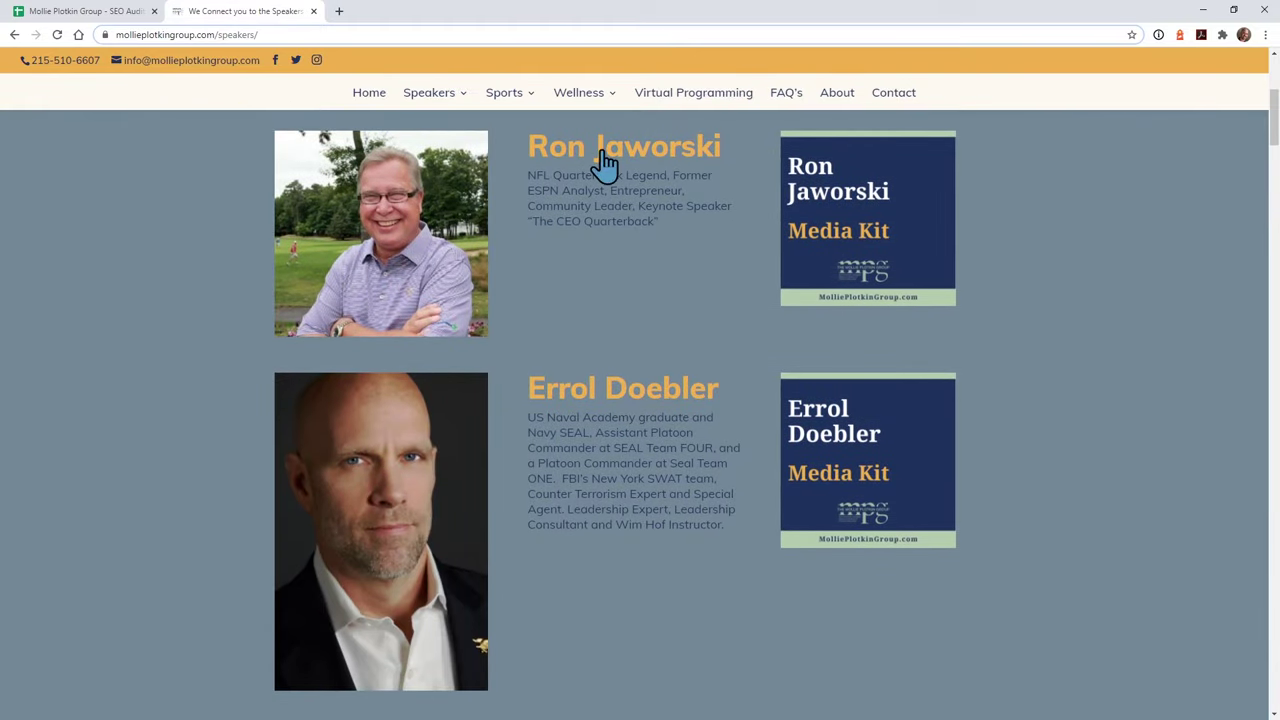
left_click(604, 160)
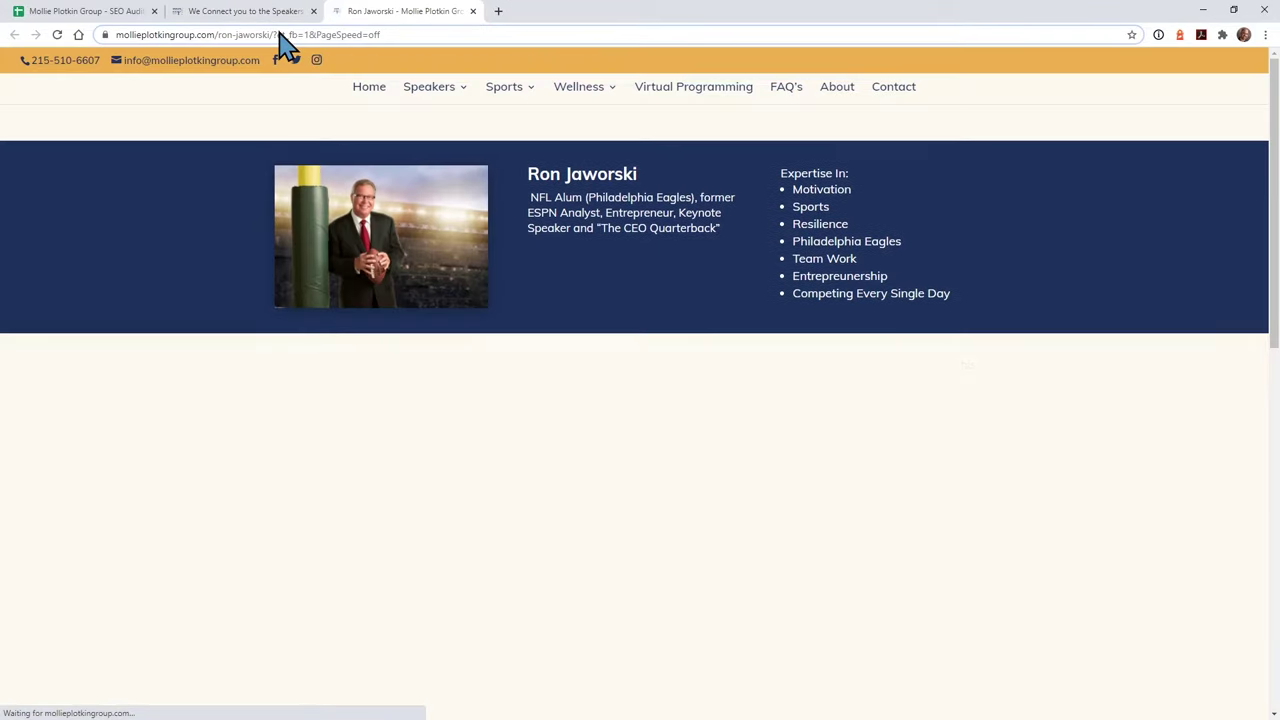
- Remove the ?et_fb=1&PageSpeed=off part from the speaker profile's URL without loading the shortened address
left_click(294, 36)
left_click(296, 40)
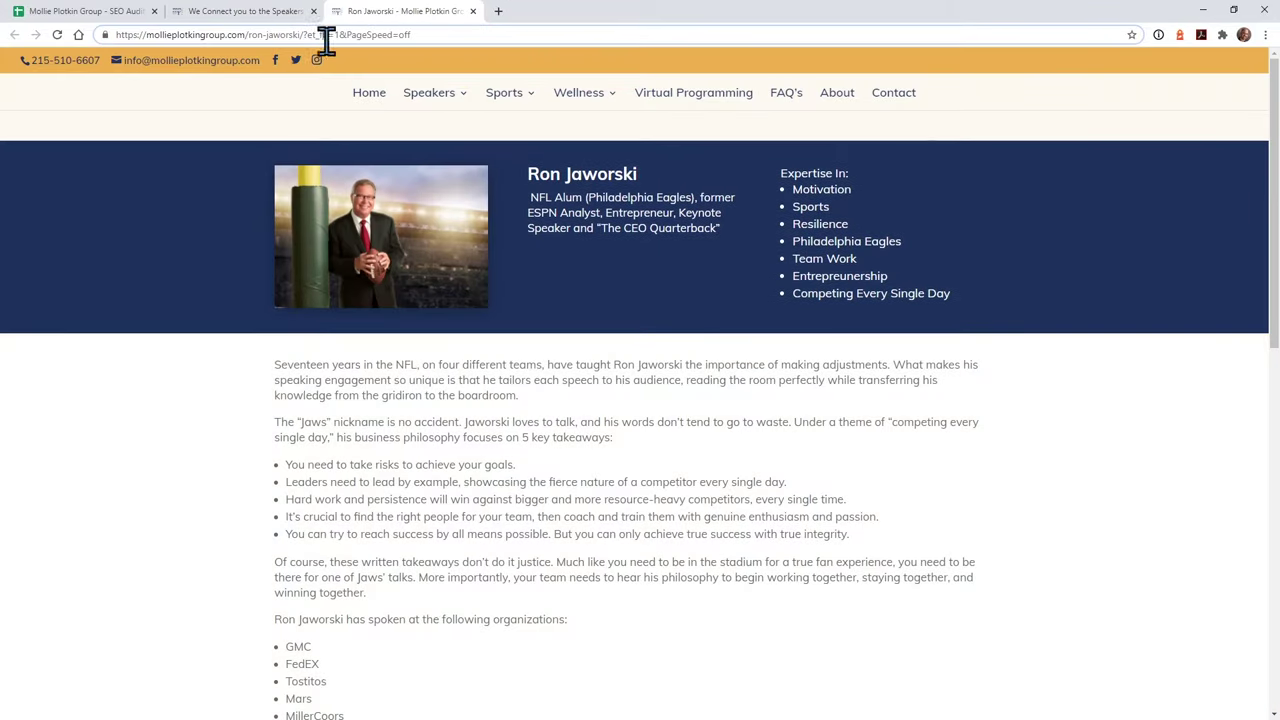
left_click_drag(302, 36, 436, 48)
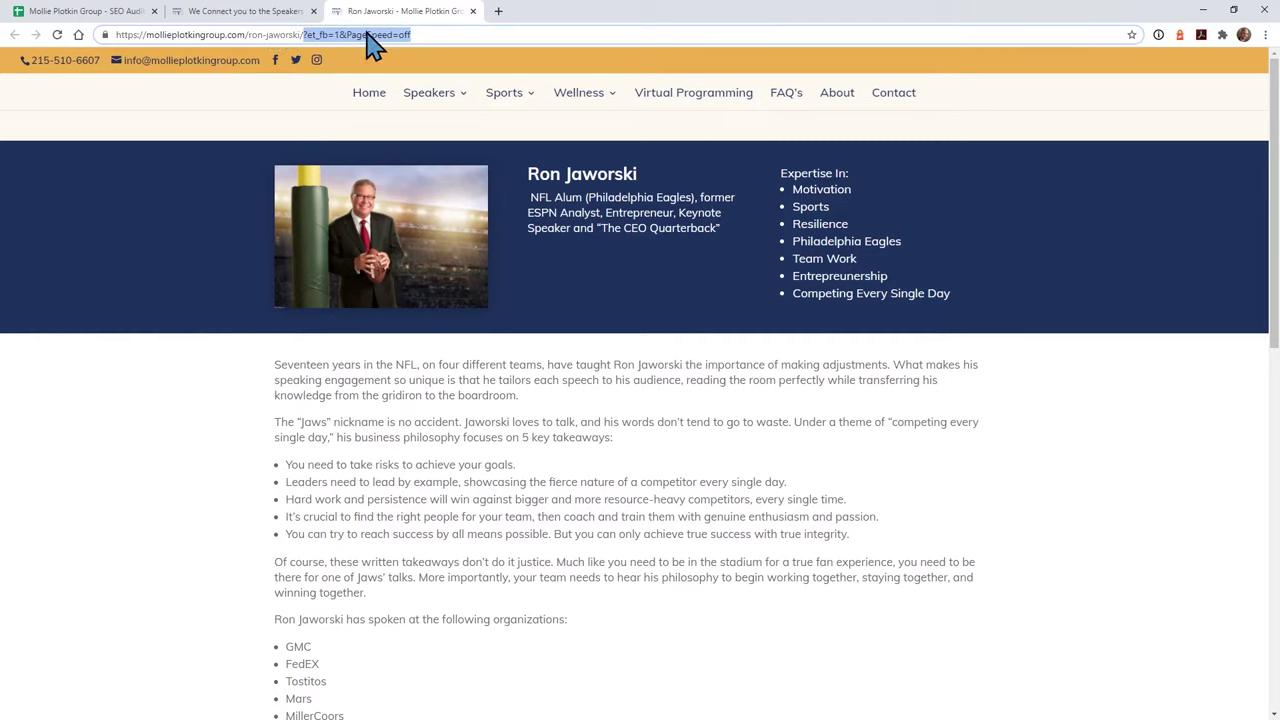
key("BackSpace")
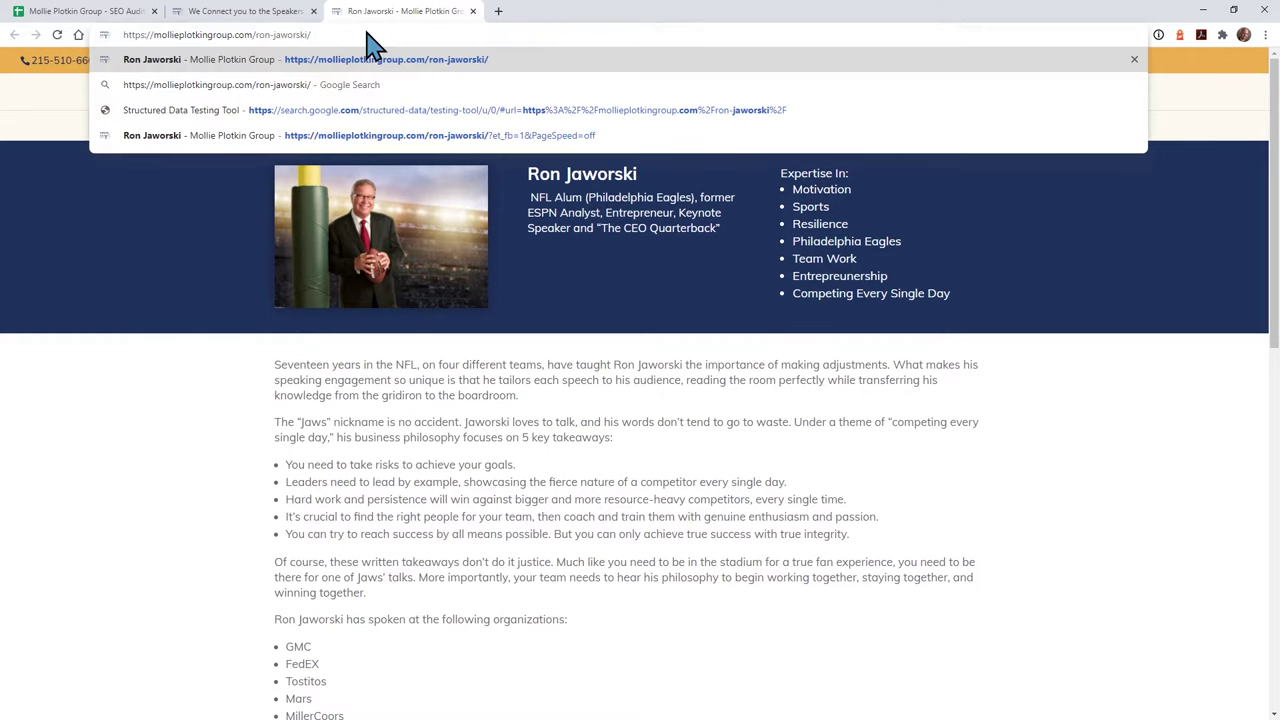
- Return to the Speakers page and look through the listed speakers and their profile links
left_click(247, 12)
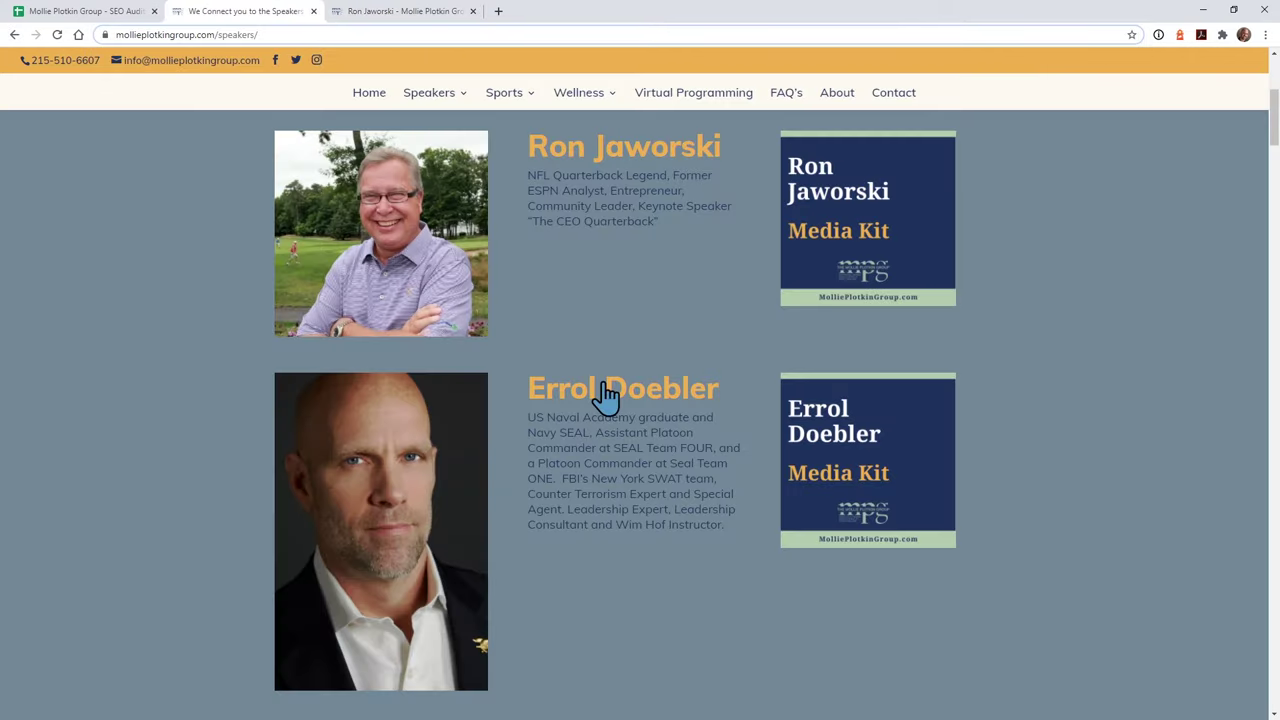
scroll(607, 393, "down", 7)
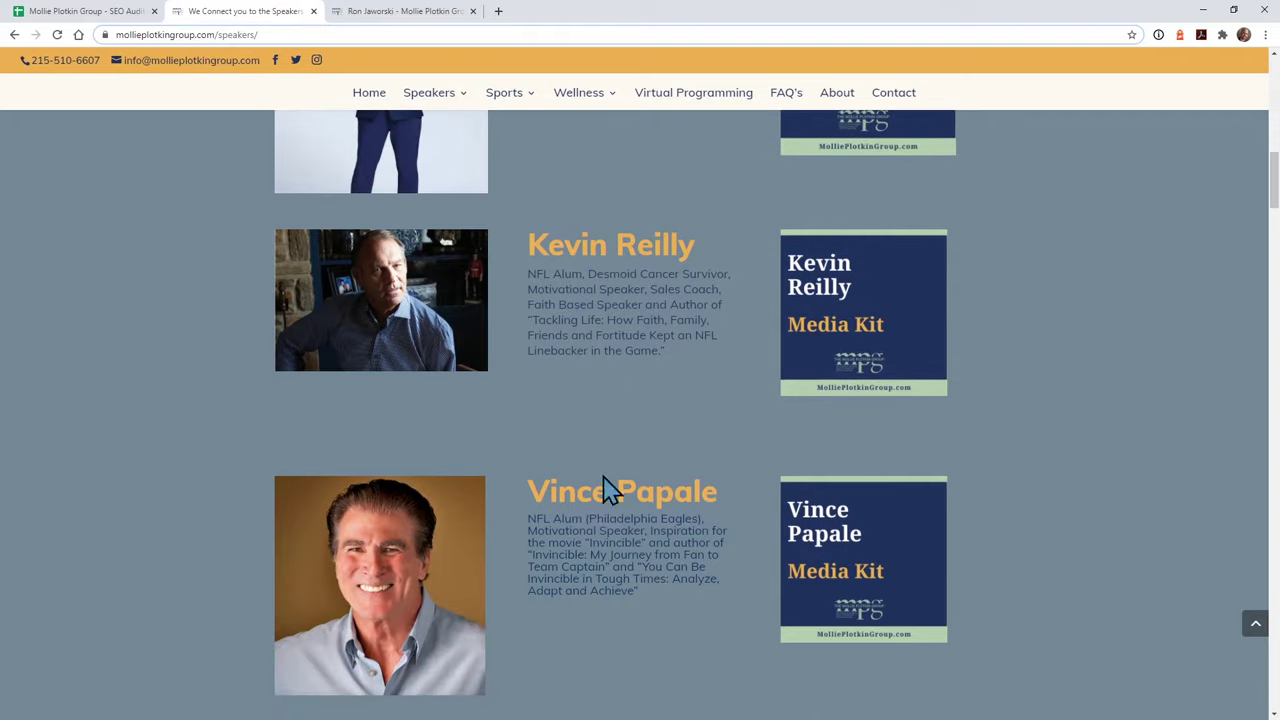
scroll(600, 500, "down", 5)
scroll(600, 295, "down", 3)
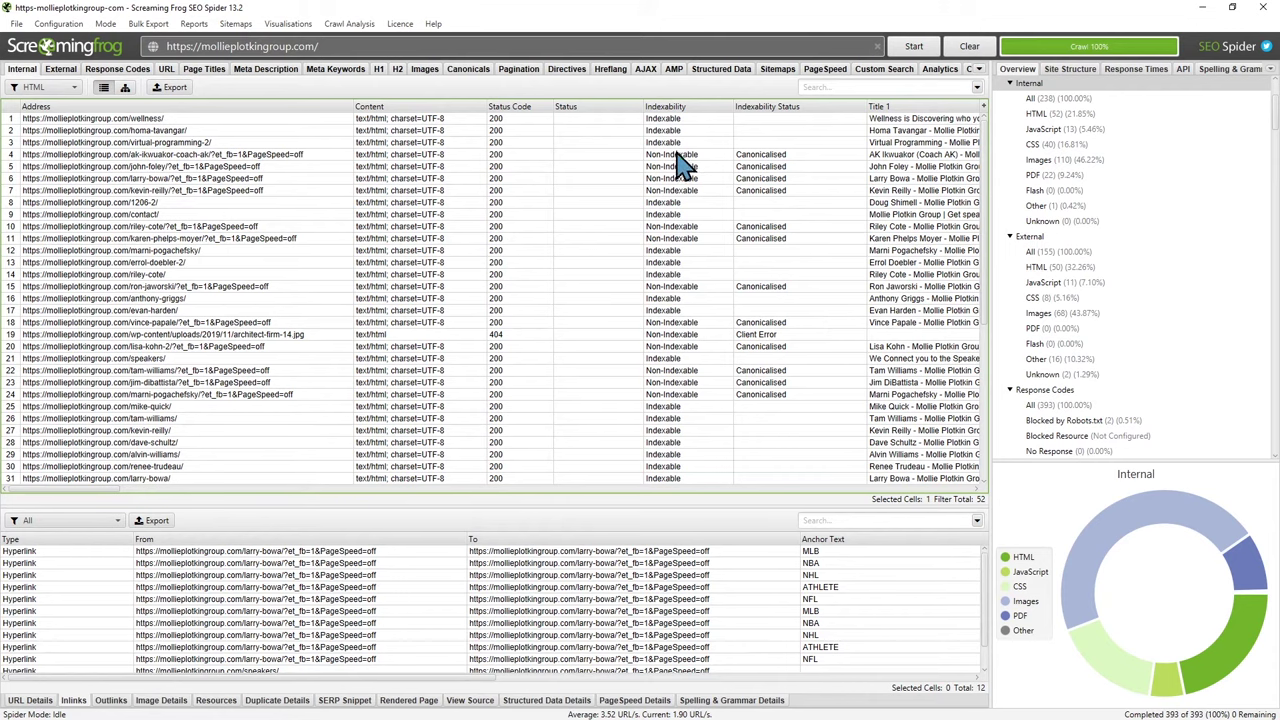
- Check the Non-Indexable and Canonicalised values of the speaker URLs in Screaming Frog, and go back to the live speakers list
left_click(680, 166)
left_click(684, 178)
left_click(763, 167)
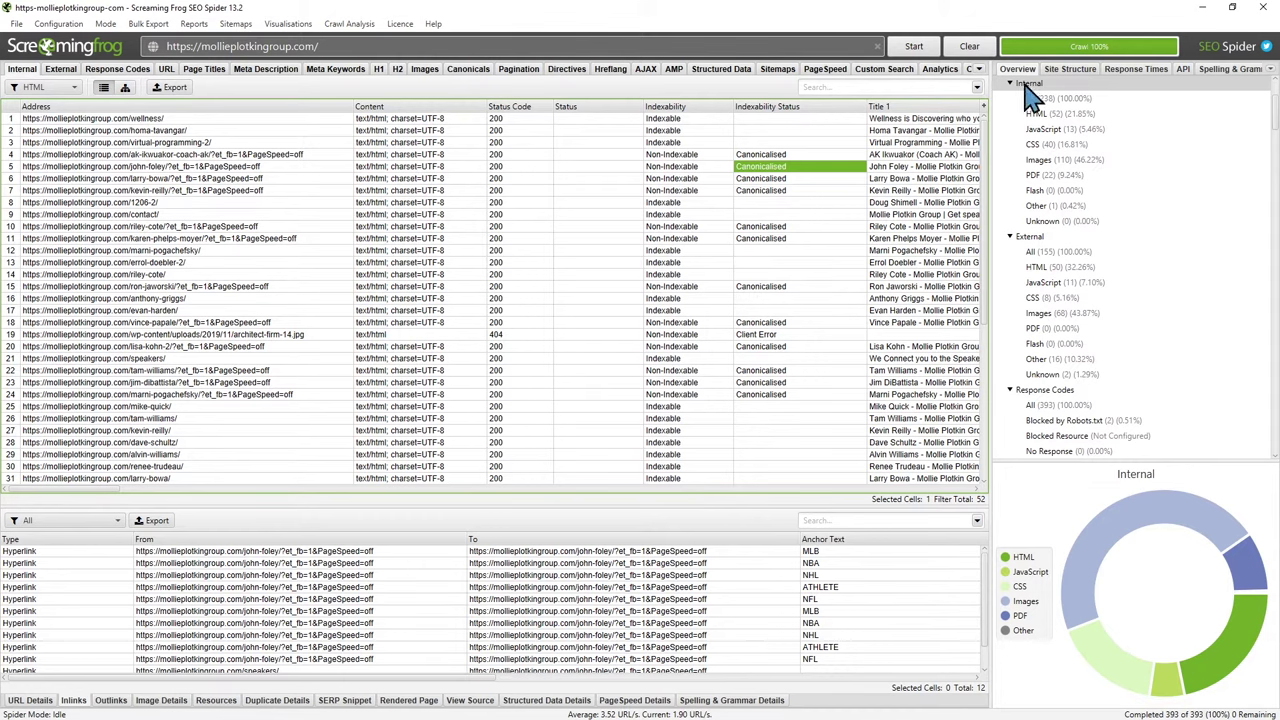
left_click(1203, 7)
scroll(670, 578, "down", 5)
scroll(670, 578, "down", 8)
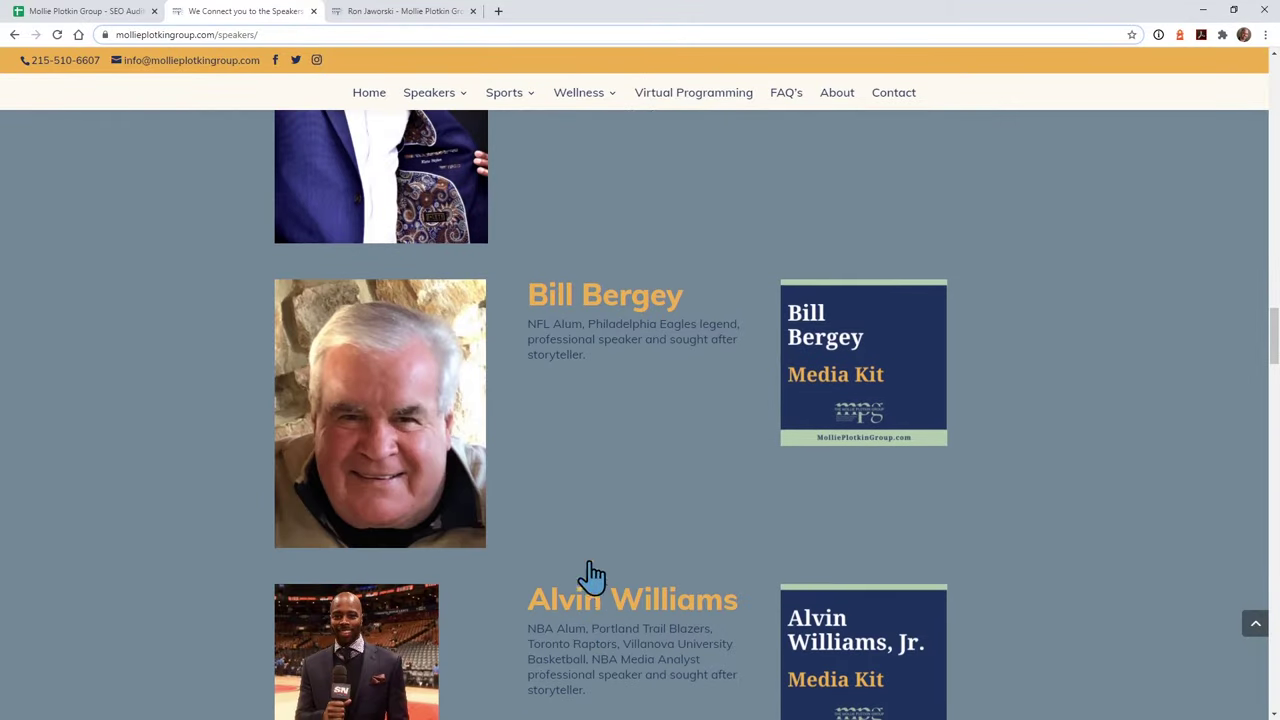
- Select the Include NAP on contact page entry in the audit spreadsheet, and open the site's Contact page
left_click(110, 12)
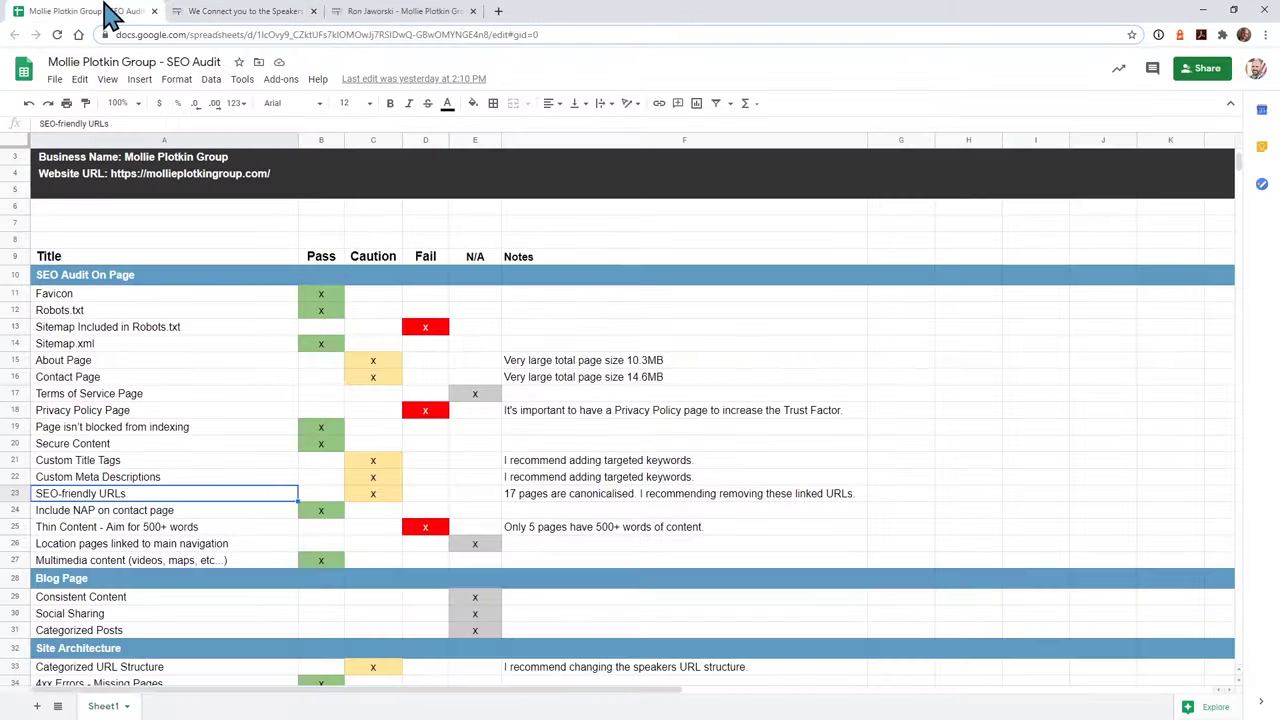
left_click(130, 511)
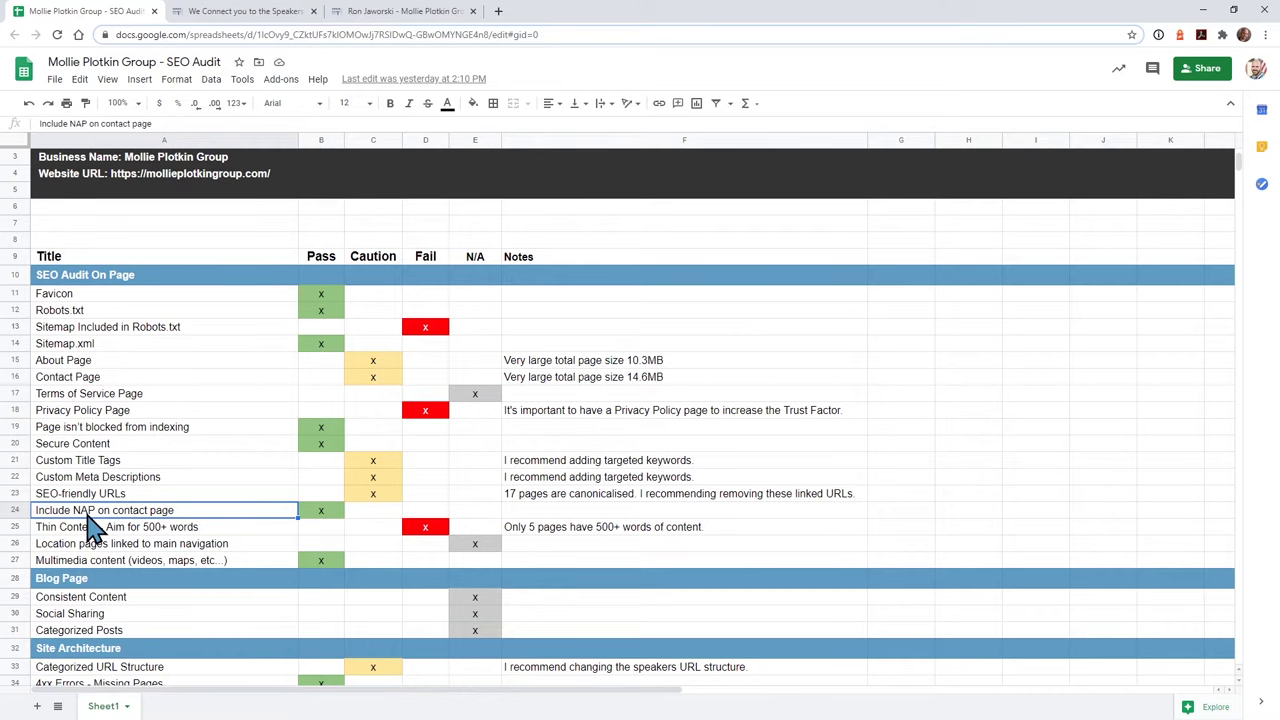
left_click(255, 12)
left_click(912, 104)
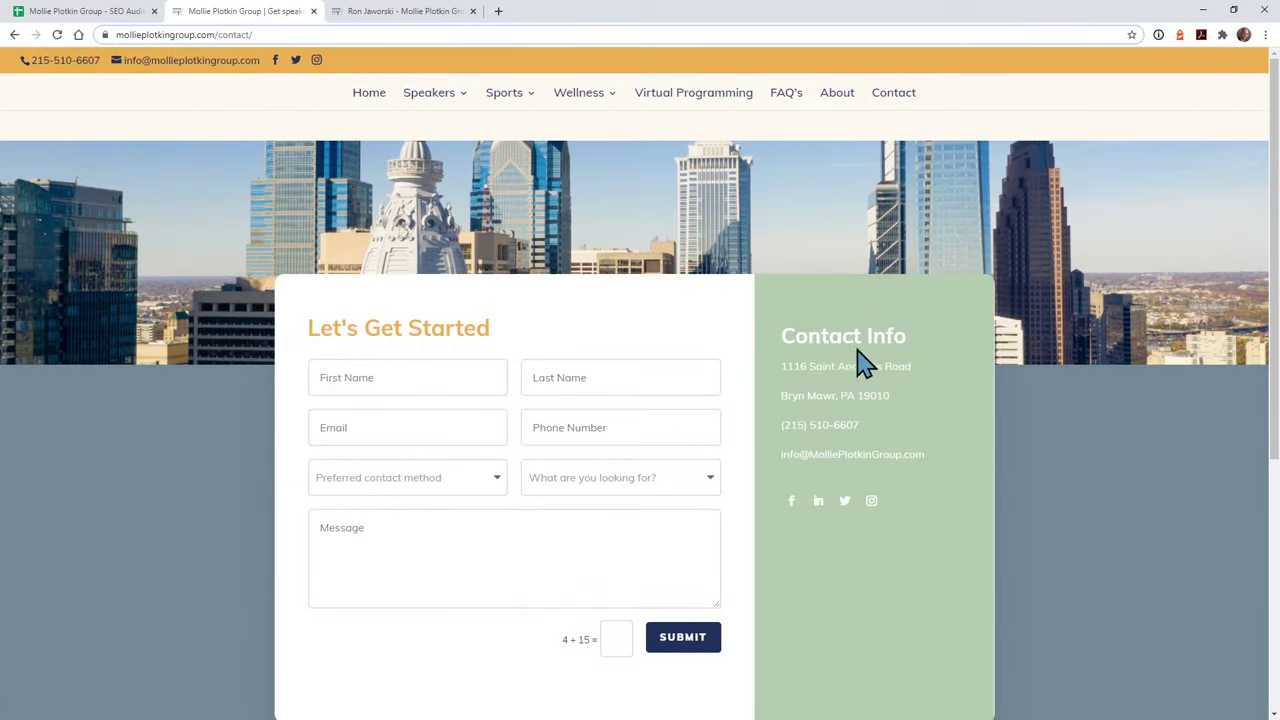
- Examine the address, phone number and e-mail under Contact Info on the Contact page
scroll(846, 360, "down", 1)
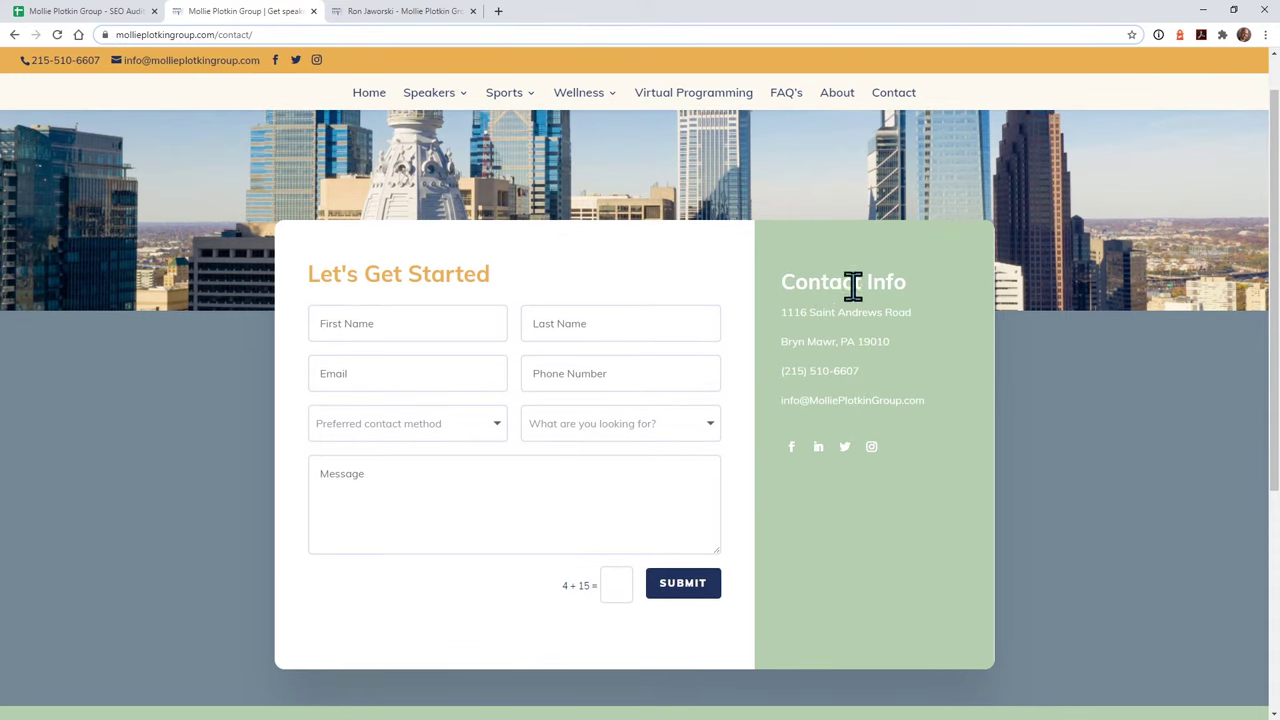
left_click_drag(791, 312, 890, 318)
left_click_drag(807, 341, 845, 362)
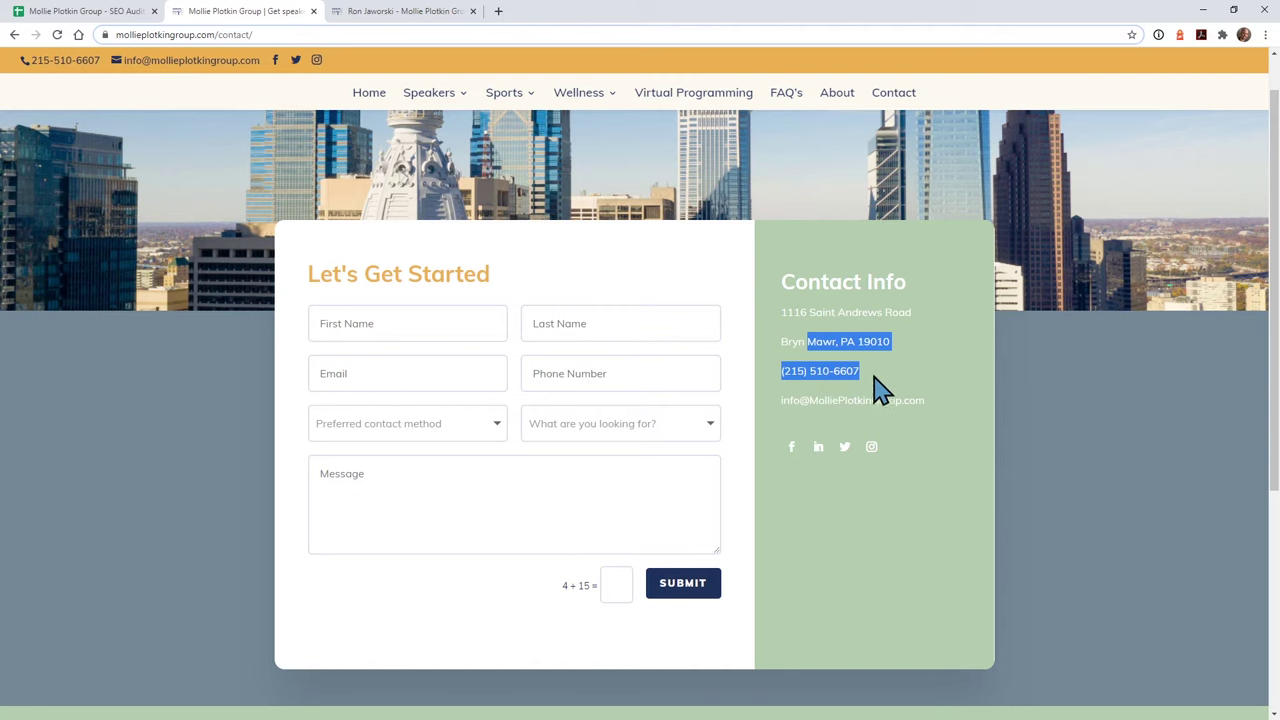
scroll(895, 560, "down", 1)
scroll(890, 558, "down", 2)
scroll(886, 555, "up", 2)
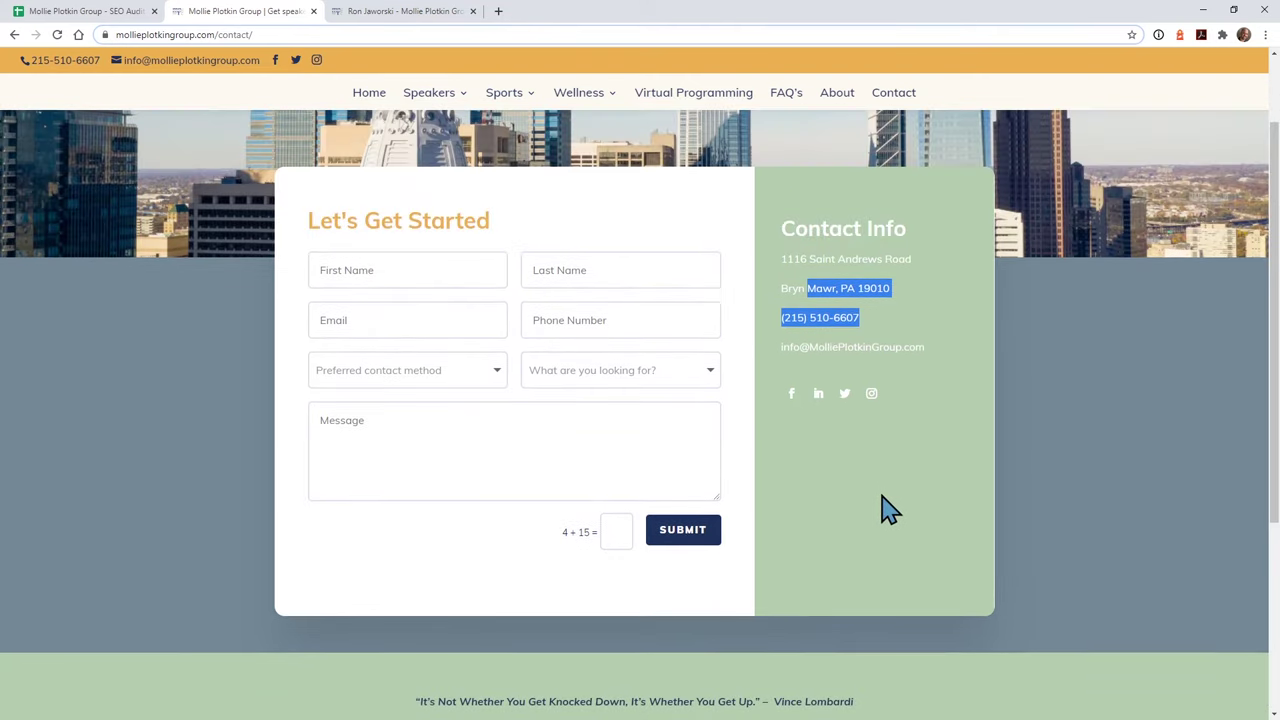
scroll(900, 460, "up", 1)
left_click_drag(785, 395, 878, 400)
- Select the Thin Content entry in the audit spreadsheet, and sort Screaming Frog's crawled pages by Word Count in descending order
left_click(86, 12)
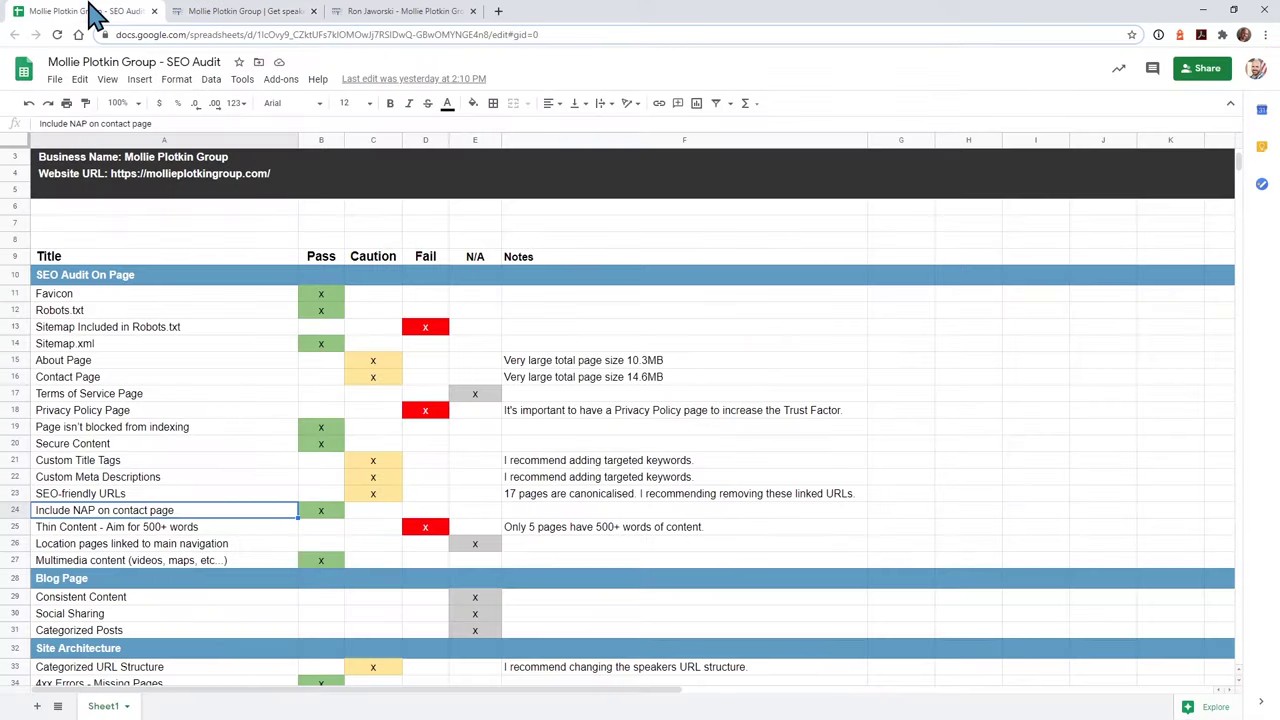
left_click(146, 527)
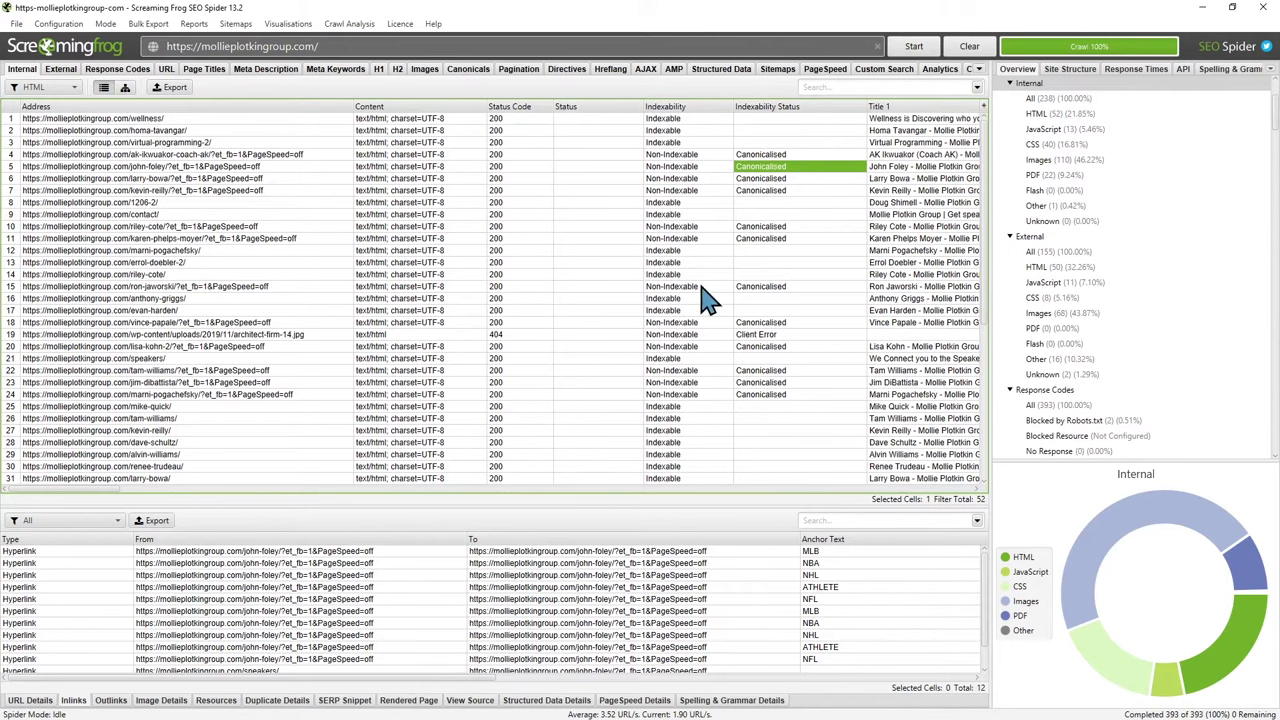
left_click_drag(80, 491, 780, 468)
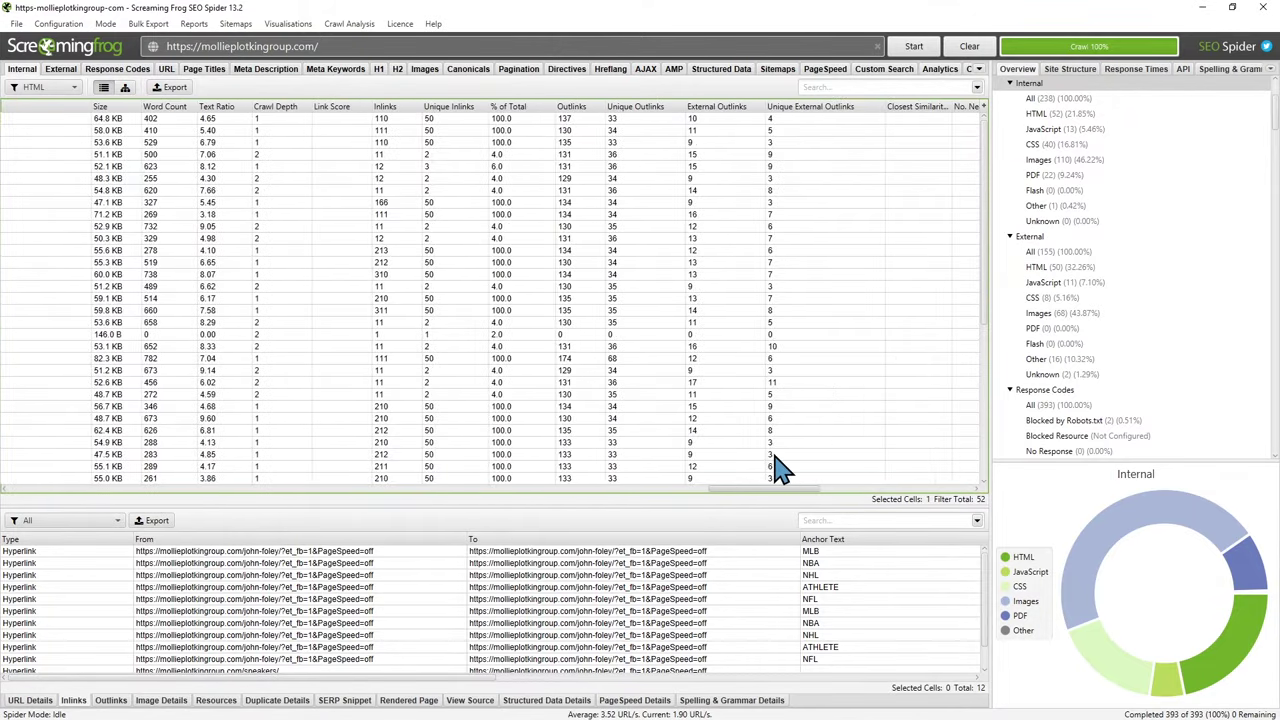
left_click(160, 108)
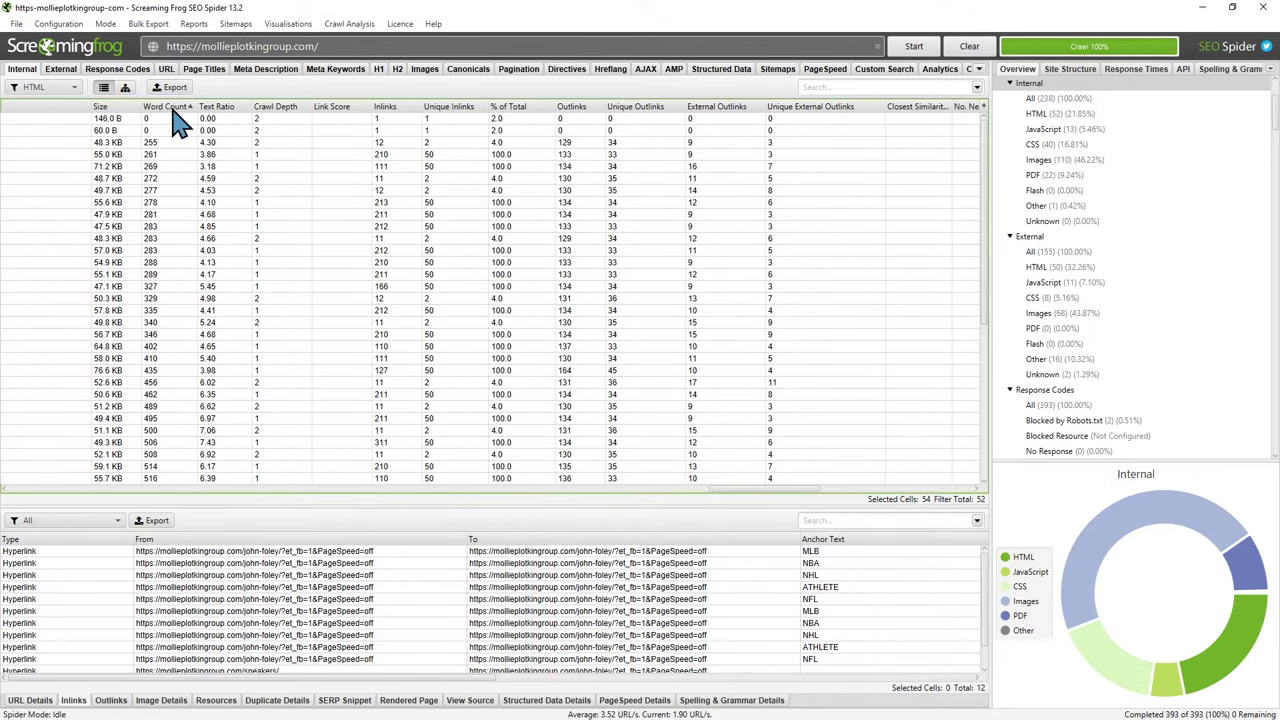
left_click(168, 108)
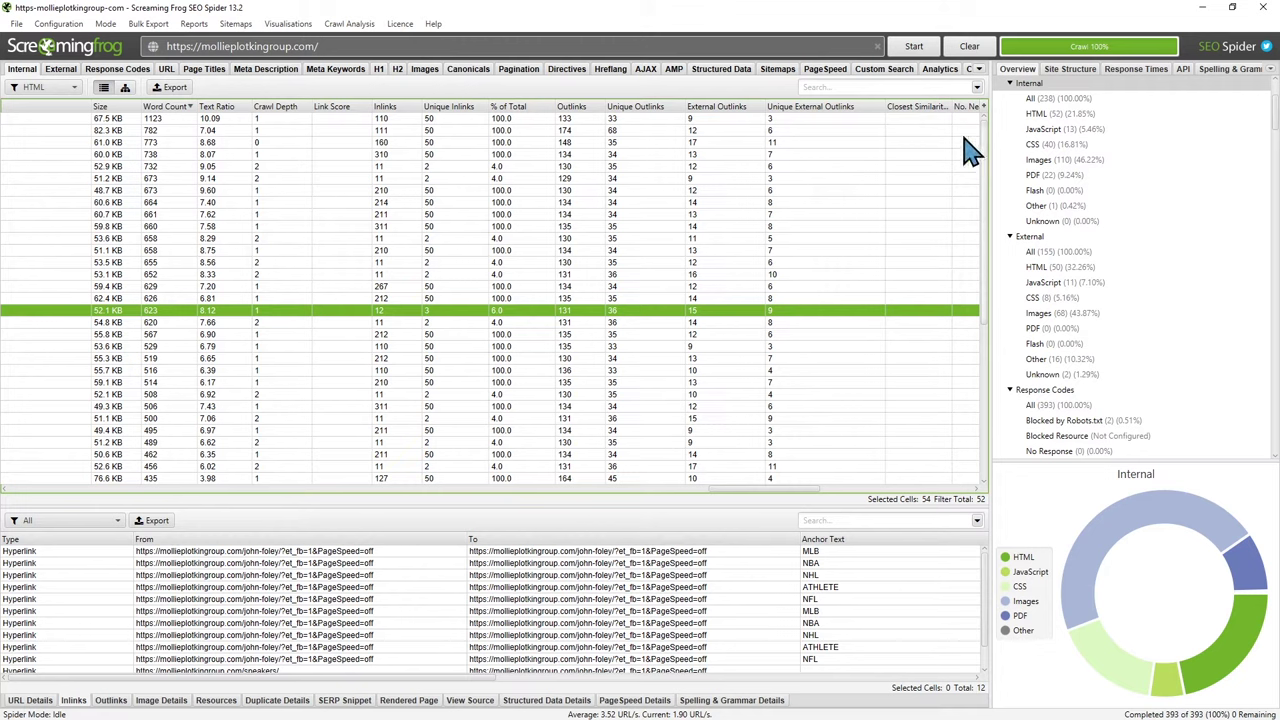
- Select the Word Count values from the highest down to 500, and review the pages with fewer words below them
left_click(152, 119)
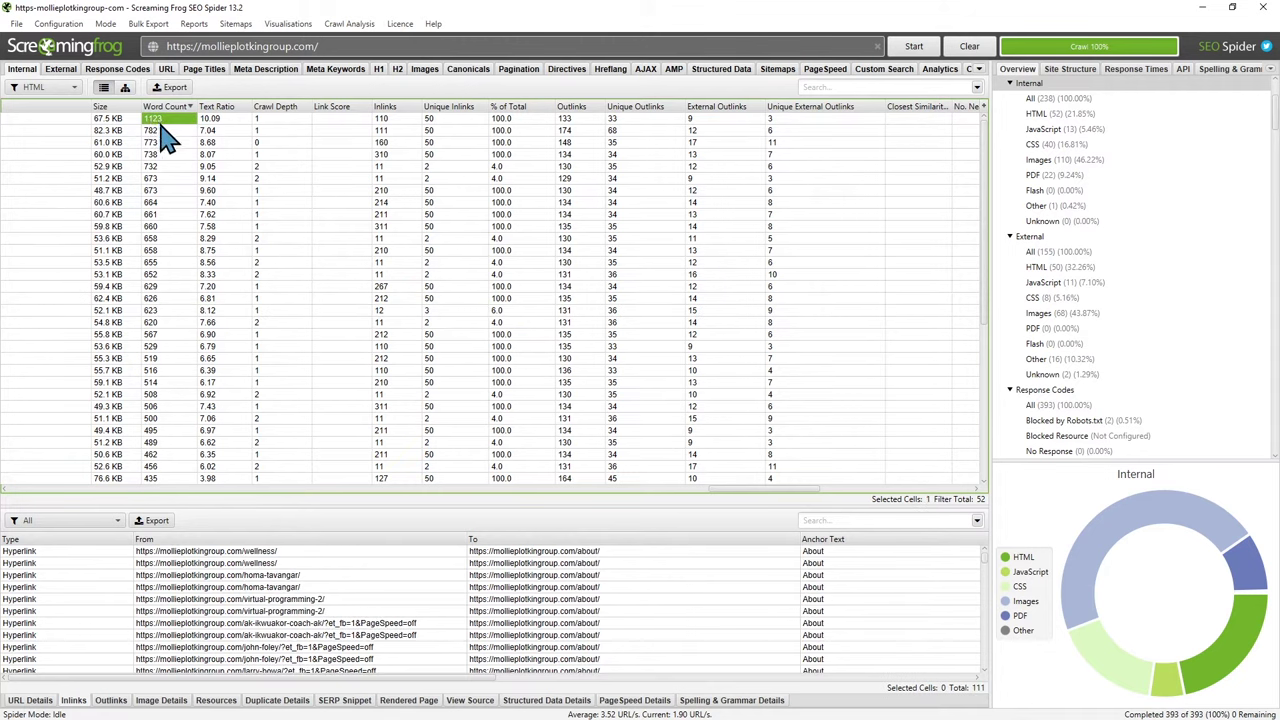
left_click(168, 324, "shift")
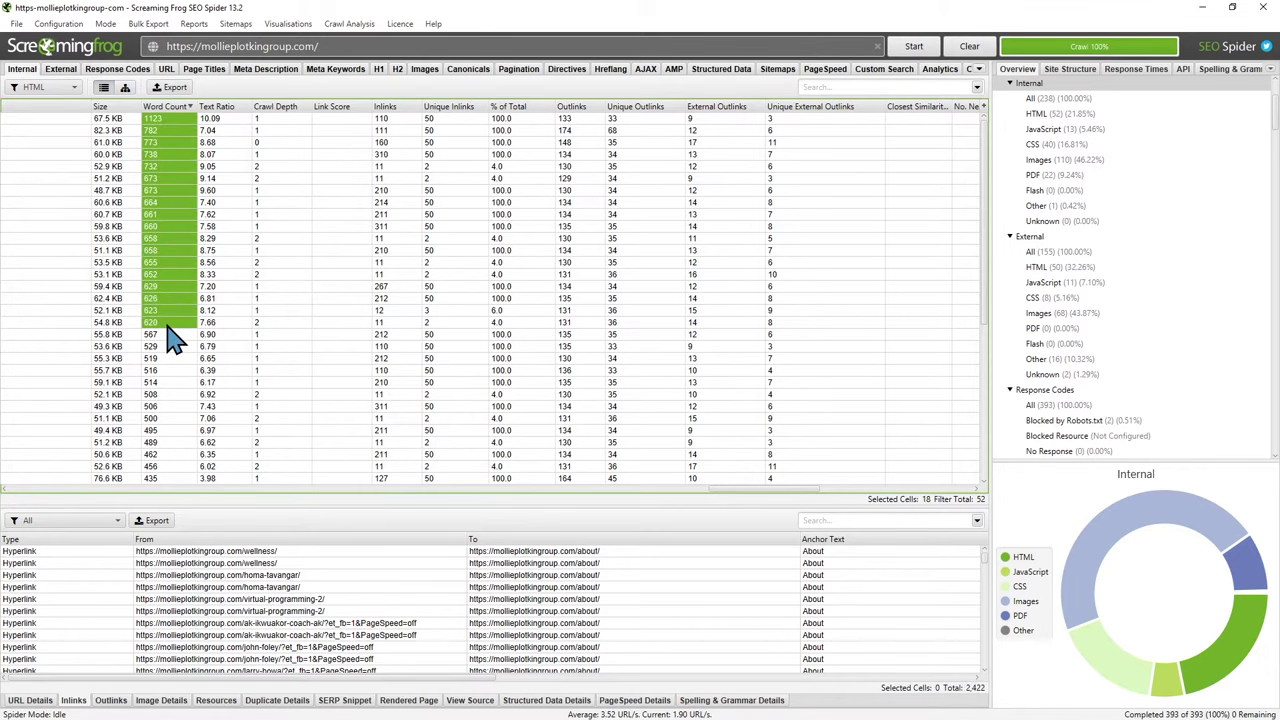
left_click(171, 348, "shift")
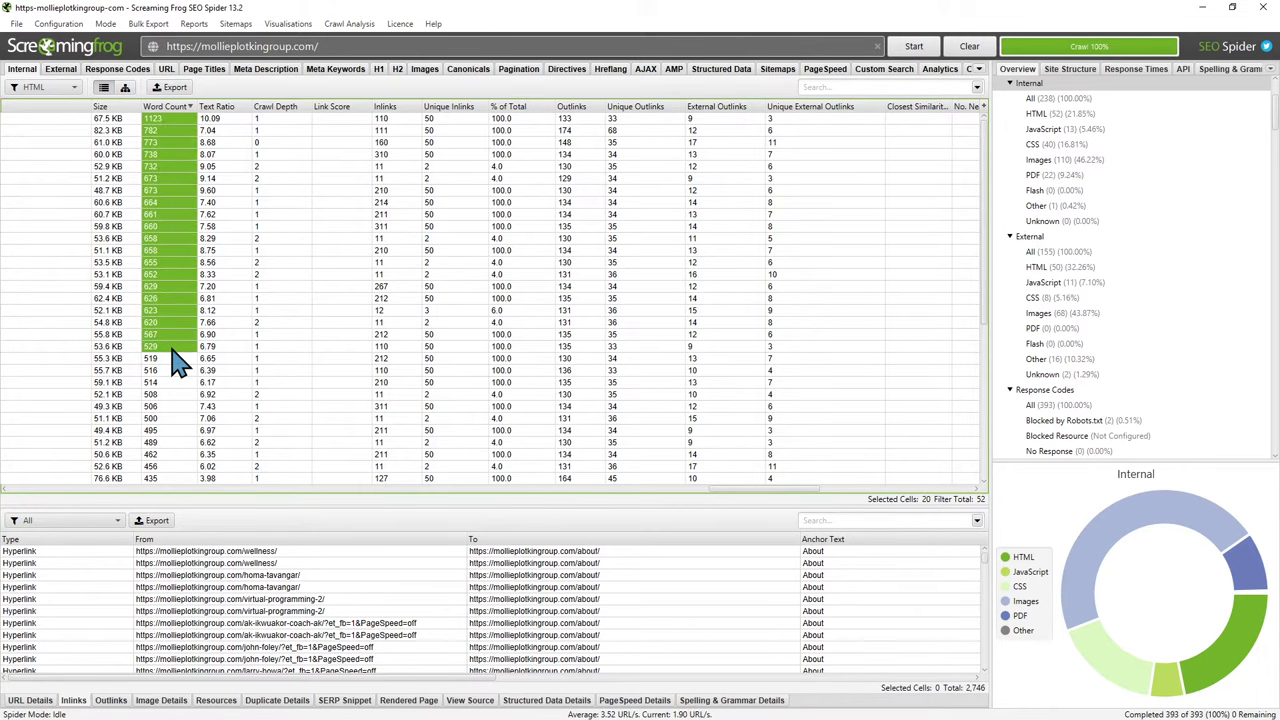
left_click(176, 394, "shift")
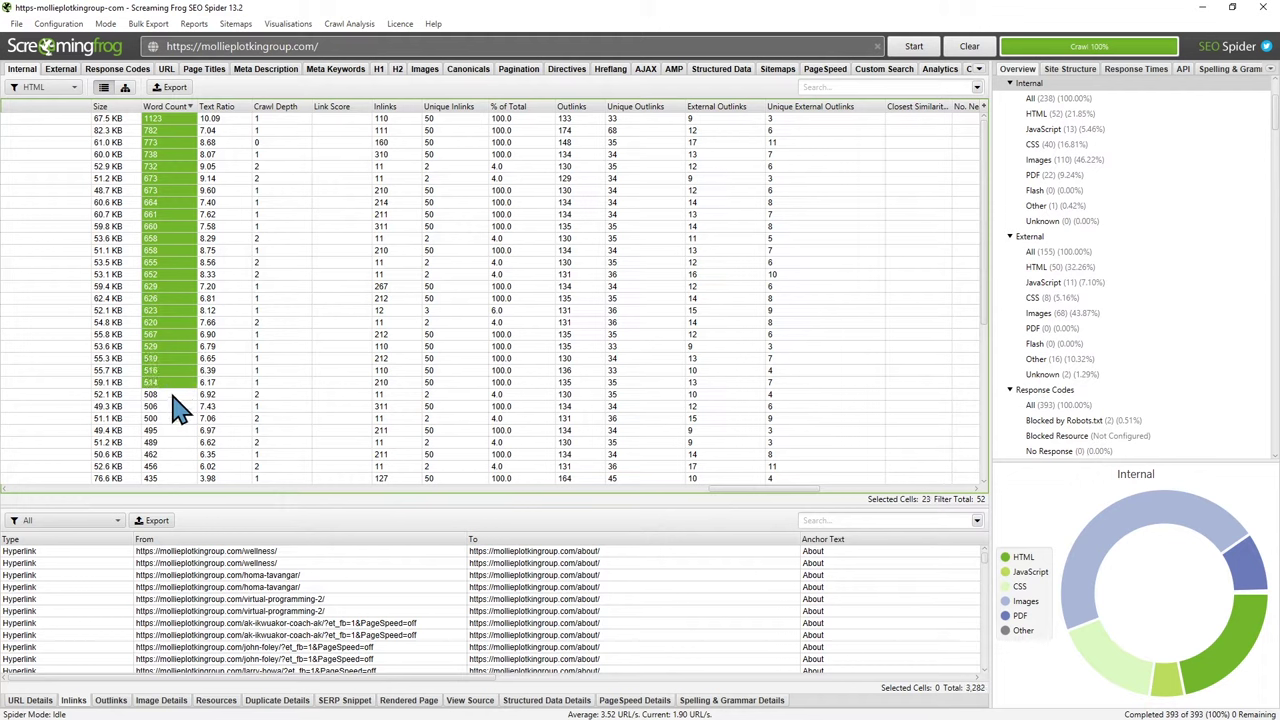
left_click(172, 406, "shift")
left_click(172, 418, "shift")
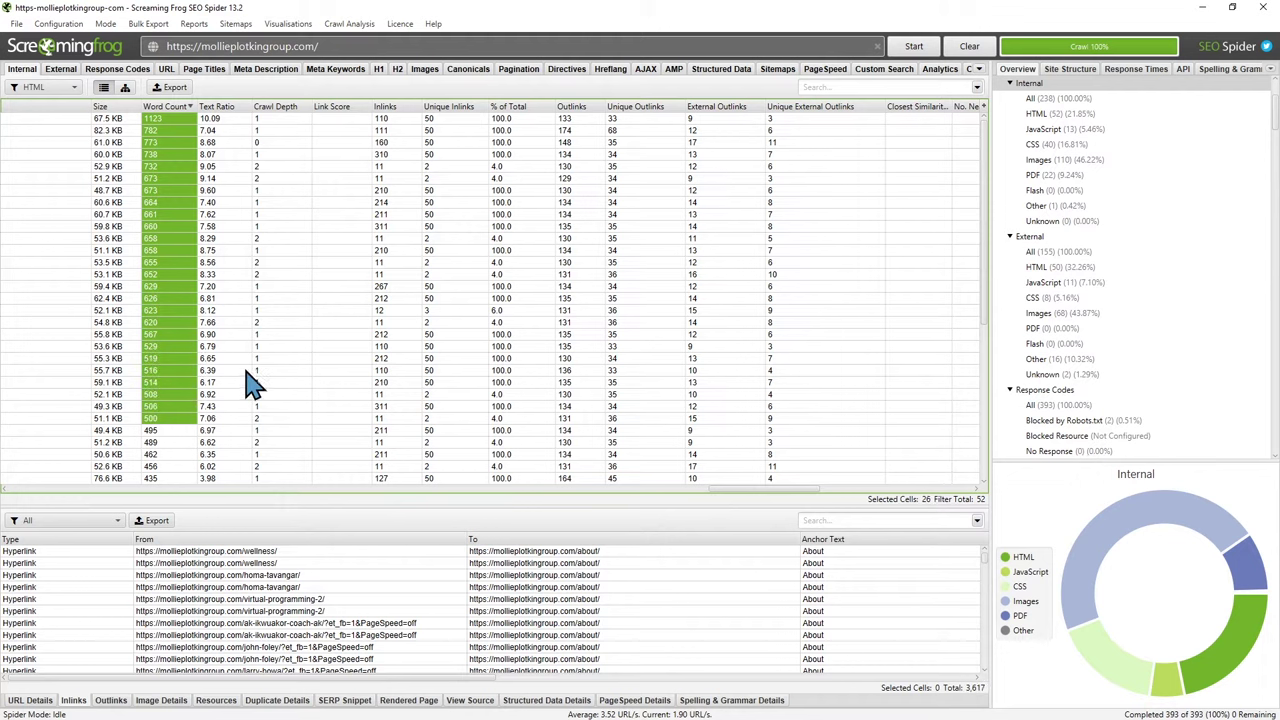
scroll(246, 373, "down", 4)
scroll(250, 381, "down", 3)
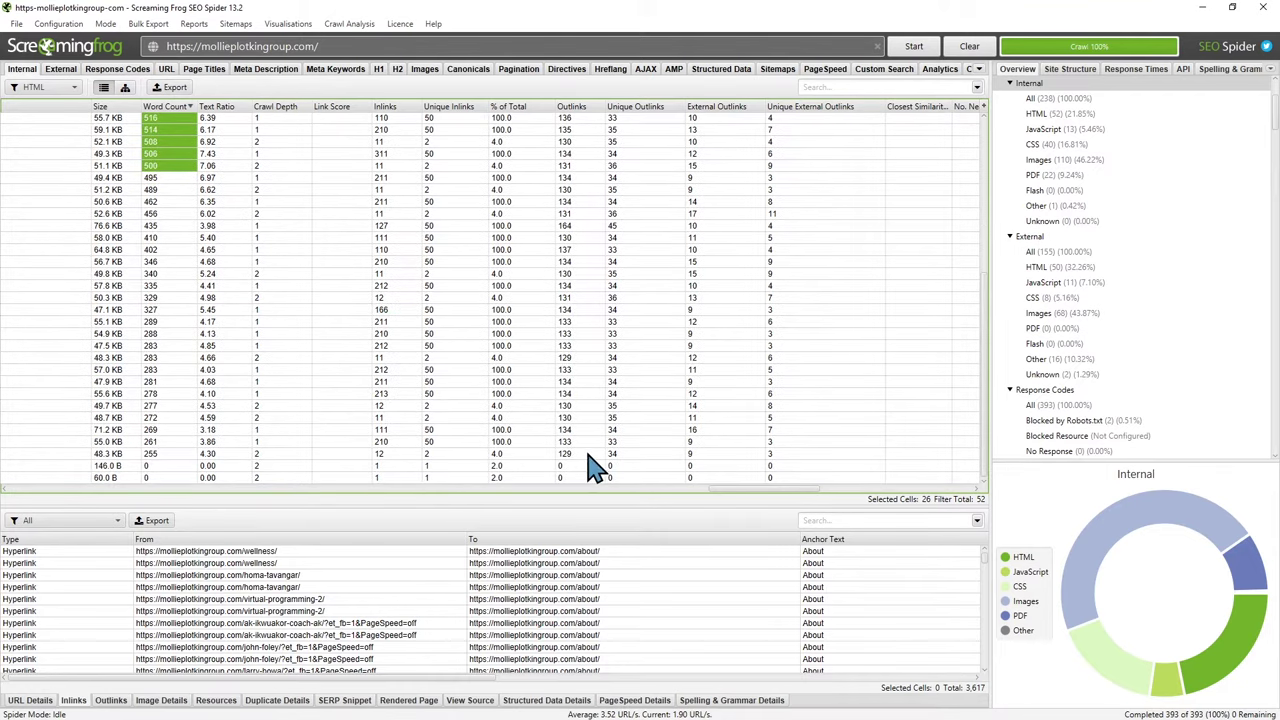
- Return to the Address column and inspect the URLs of several speaker pages with low word counts
left_click_drag(725, 489, 12, 492)
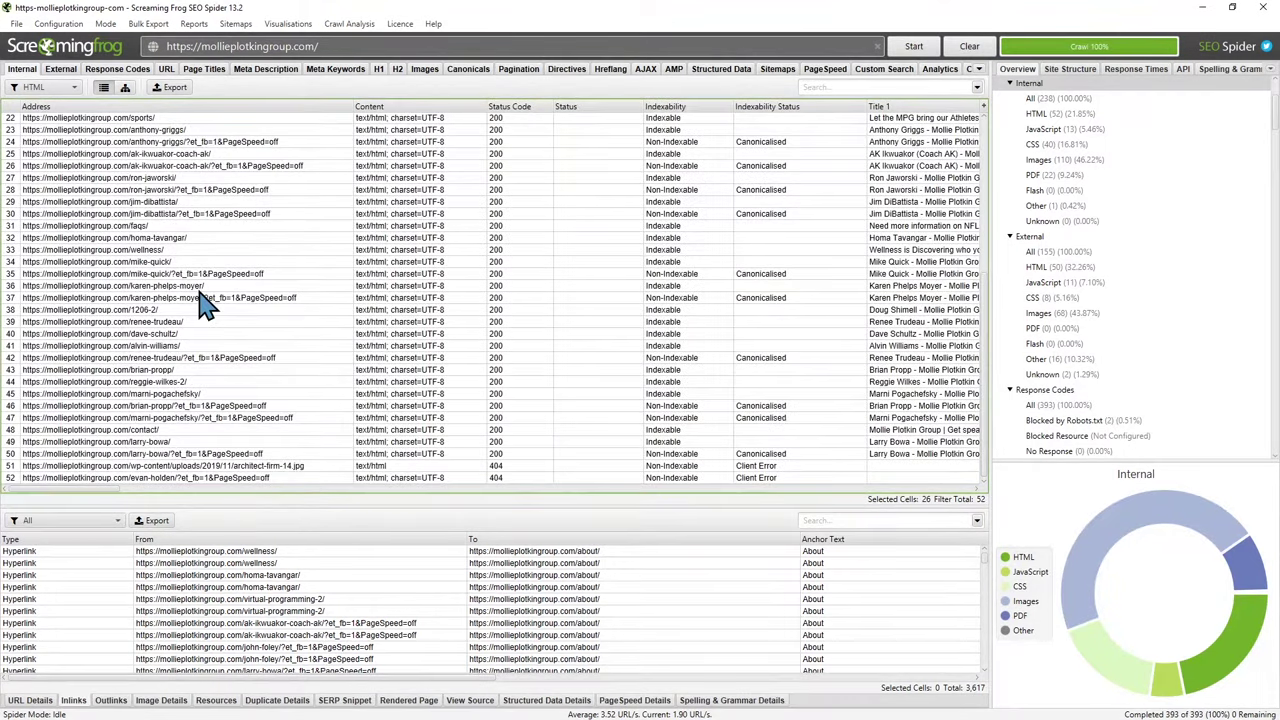
left_click(158, 357)
left_click(157, 369)
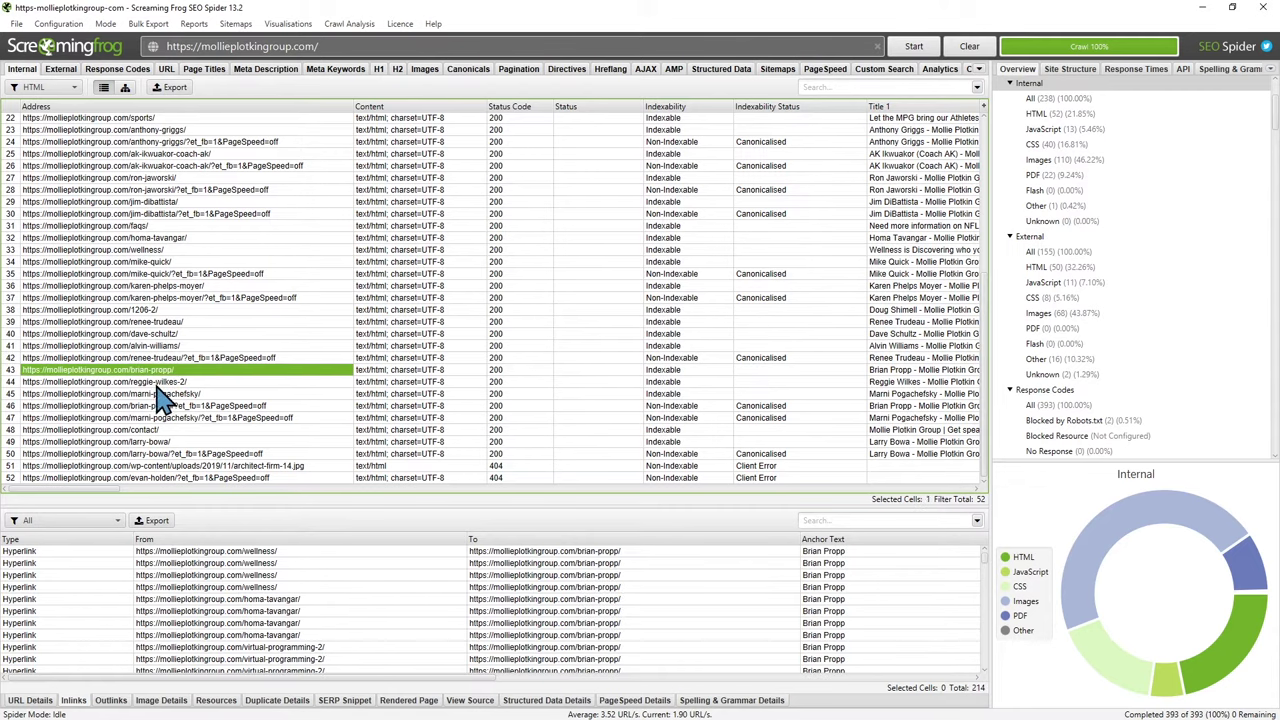
left_click(157, 405)
left_click(176, 382)
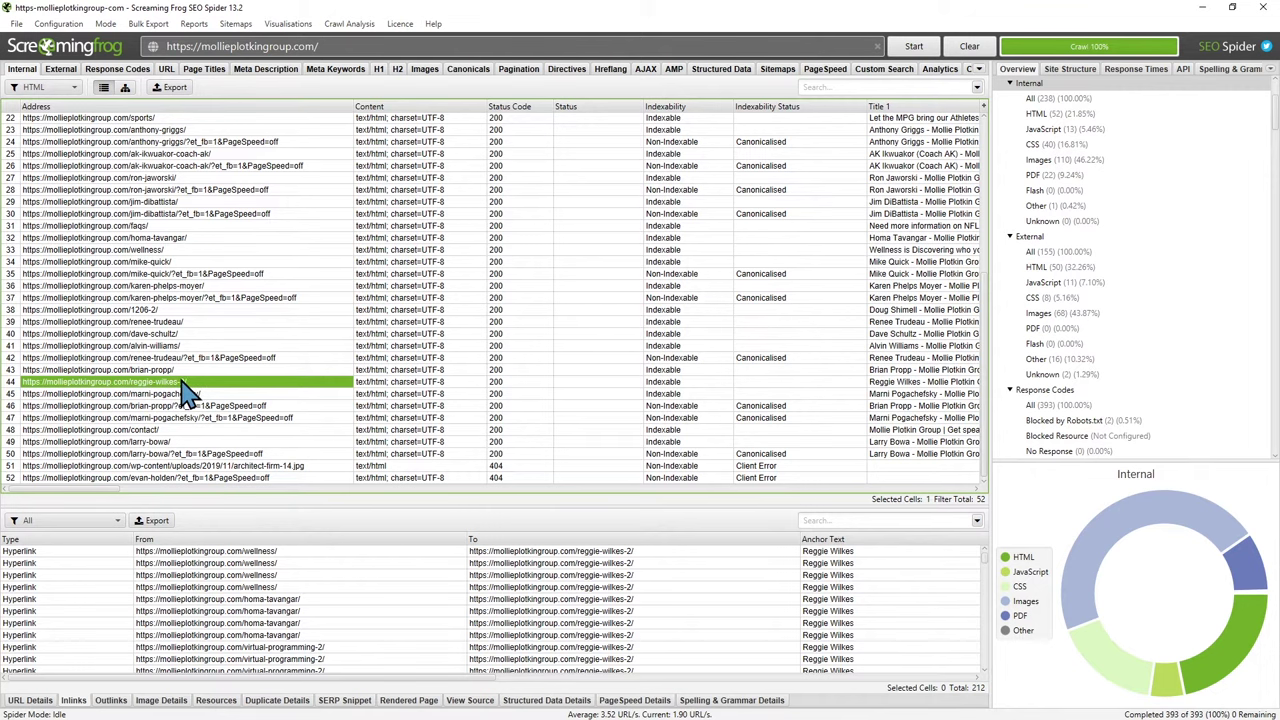
- Switch to the audit spreadsheet in the browser and select the Location pages entry, followed by the Multimedia content entry
left_click(1202, 8)
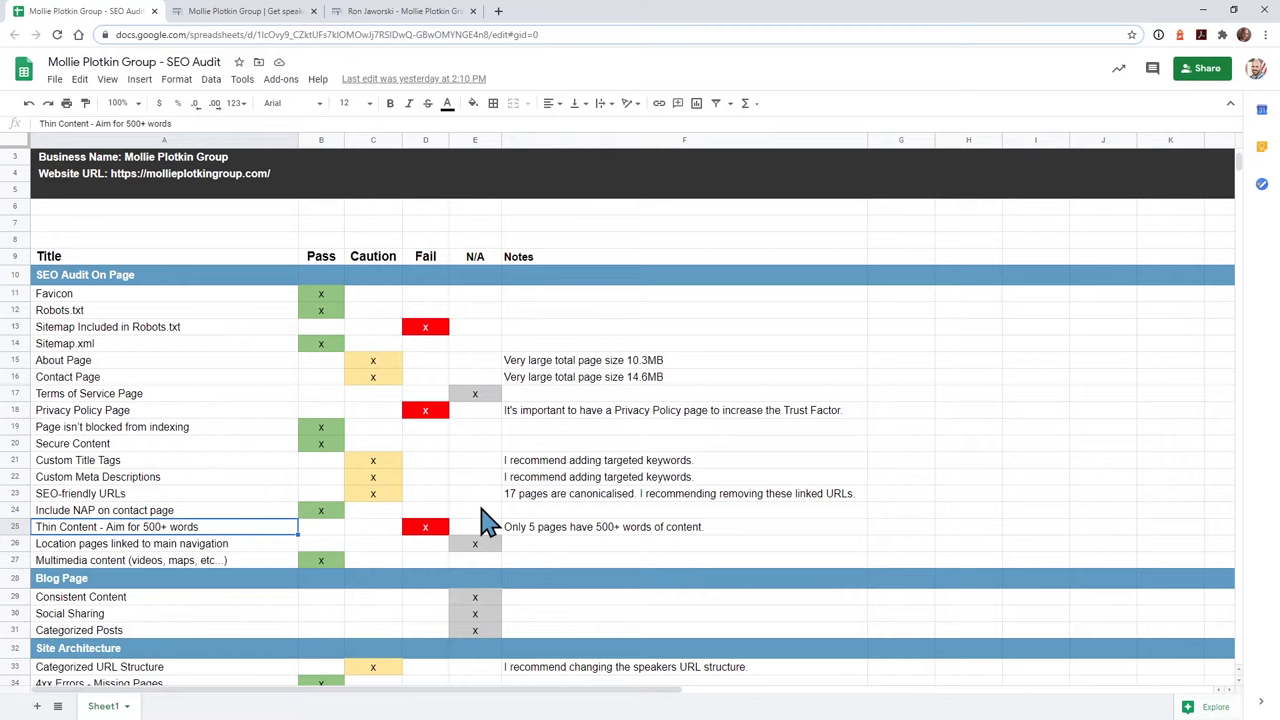
left_click(135, 545)
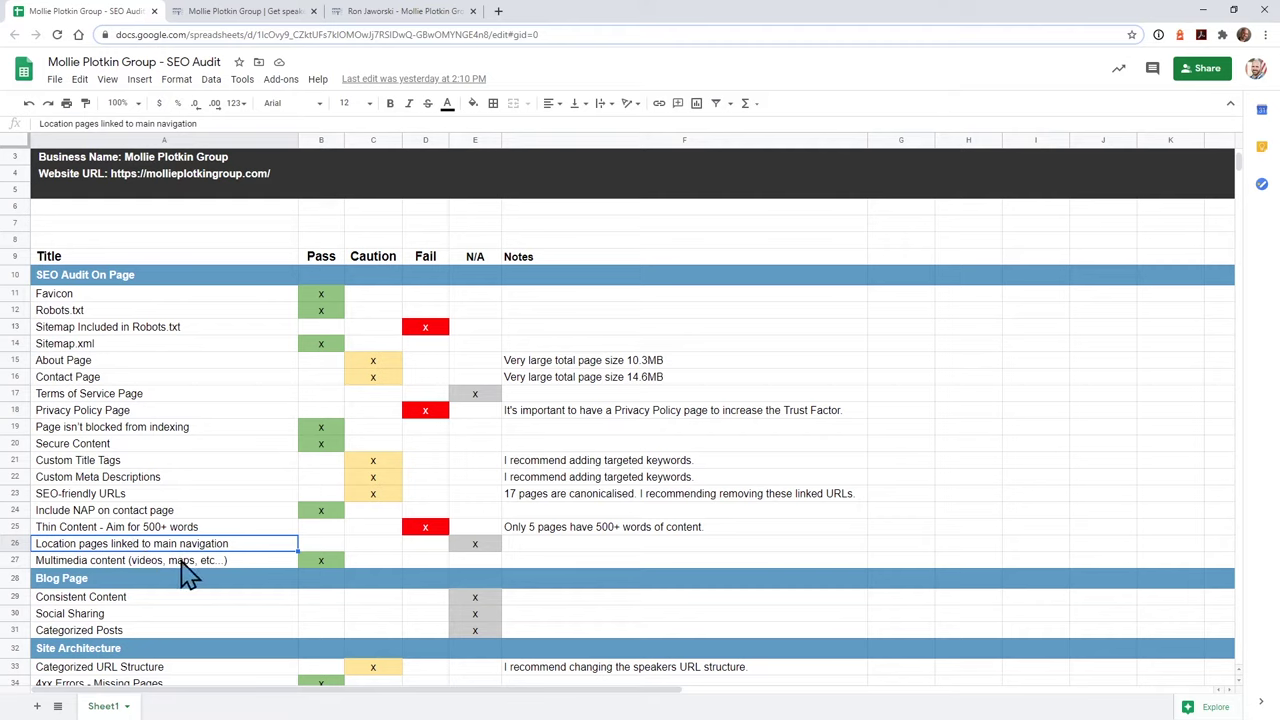
left_click(182, 562)
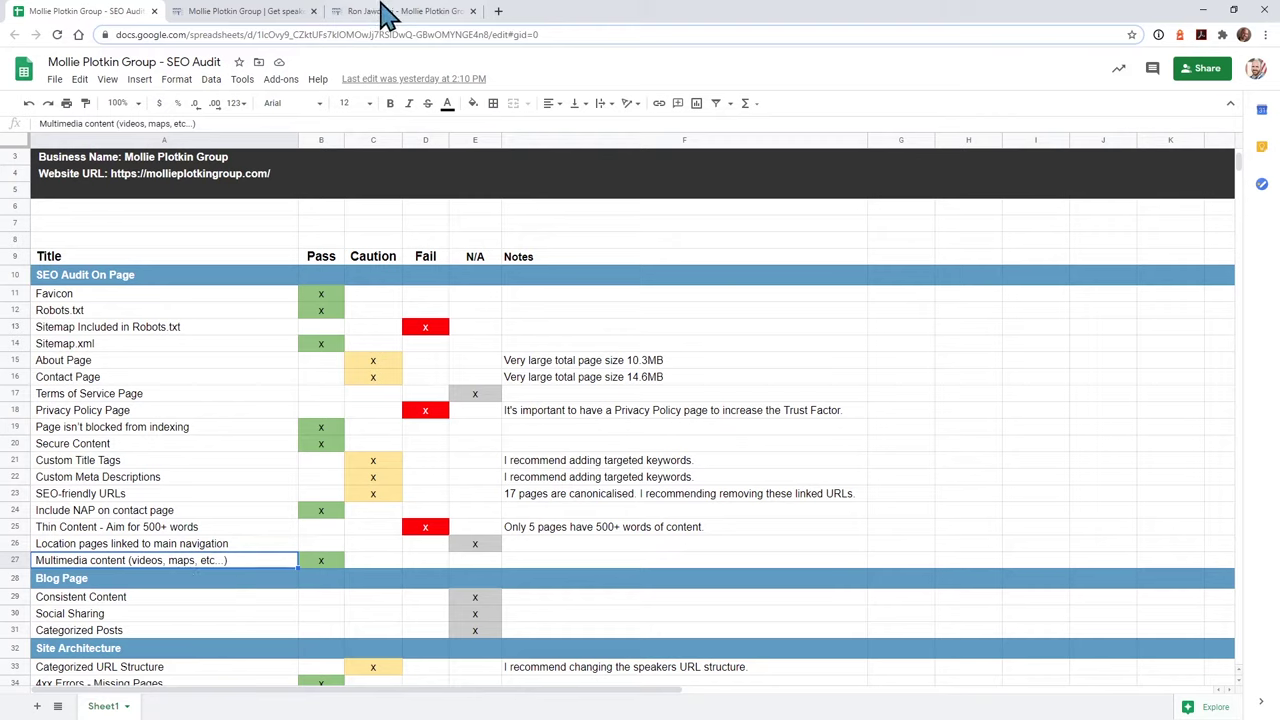
- Open a speaker's profile from the Speakers list on the live site and examine its text, media kit and videos
left_click(246, 12)
mouse_move(435, 92)
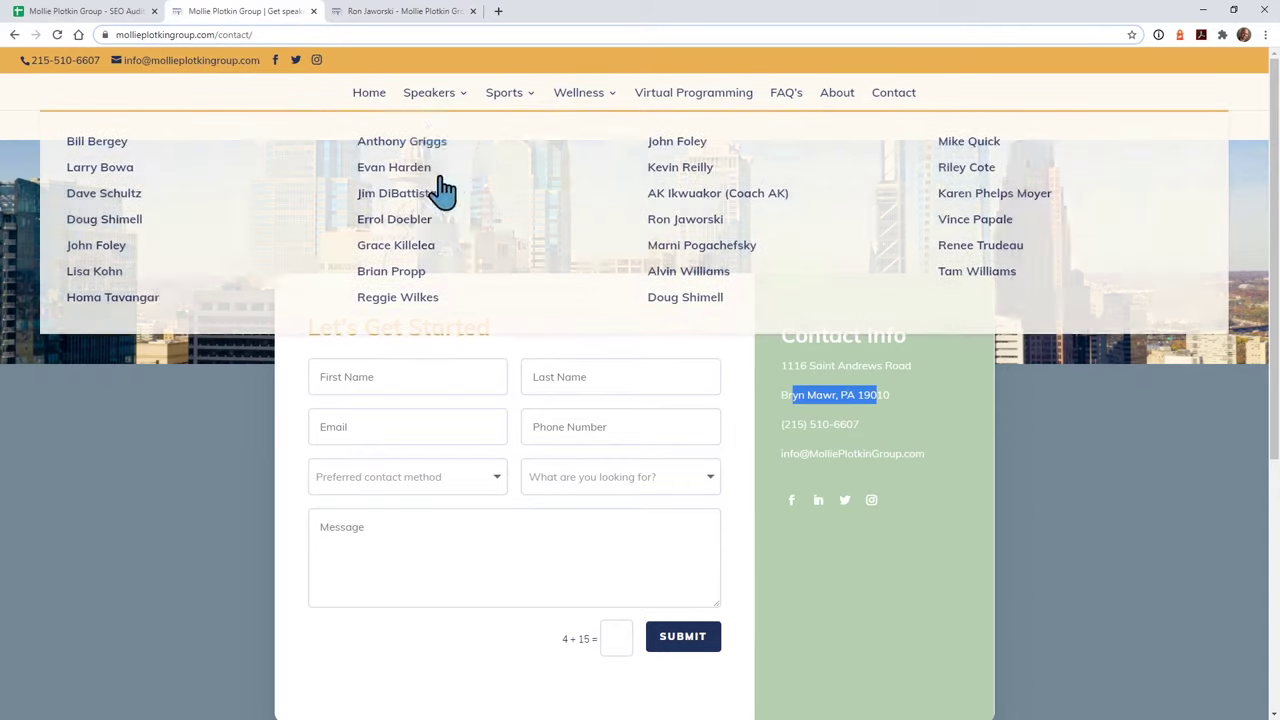
left_click(423, 200)
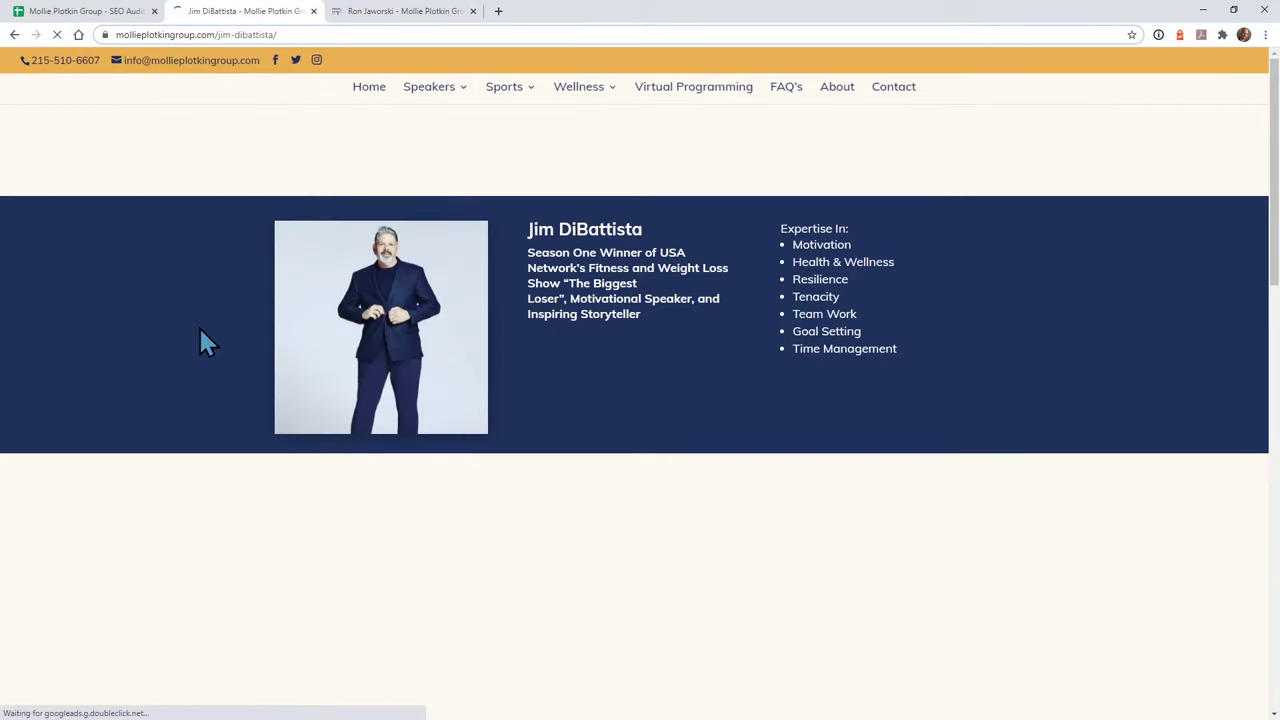
scroll(200, 340, "down", 3)
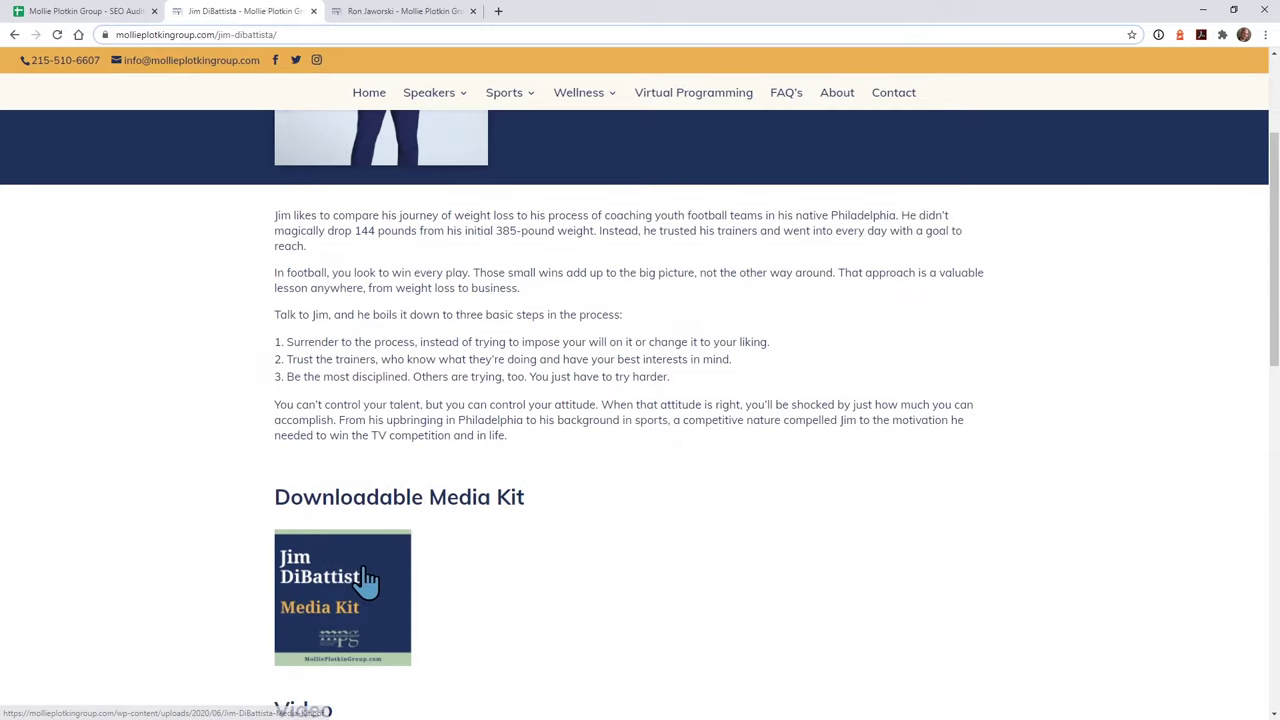
scroll(366, 586, "down", 3)
scroll(460, 530, "down", 6)
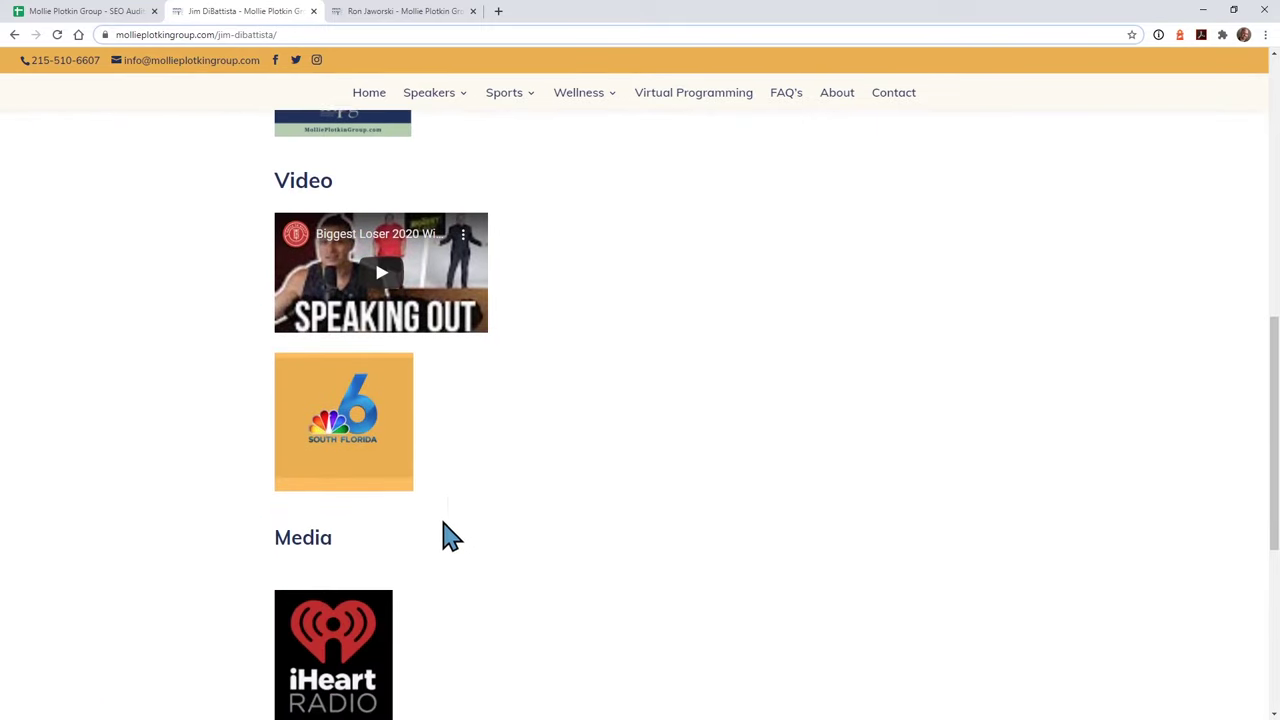
scroll(489, 500, "up", 12)
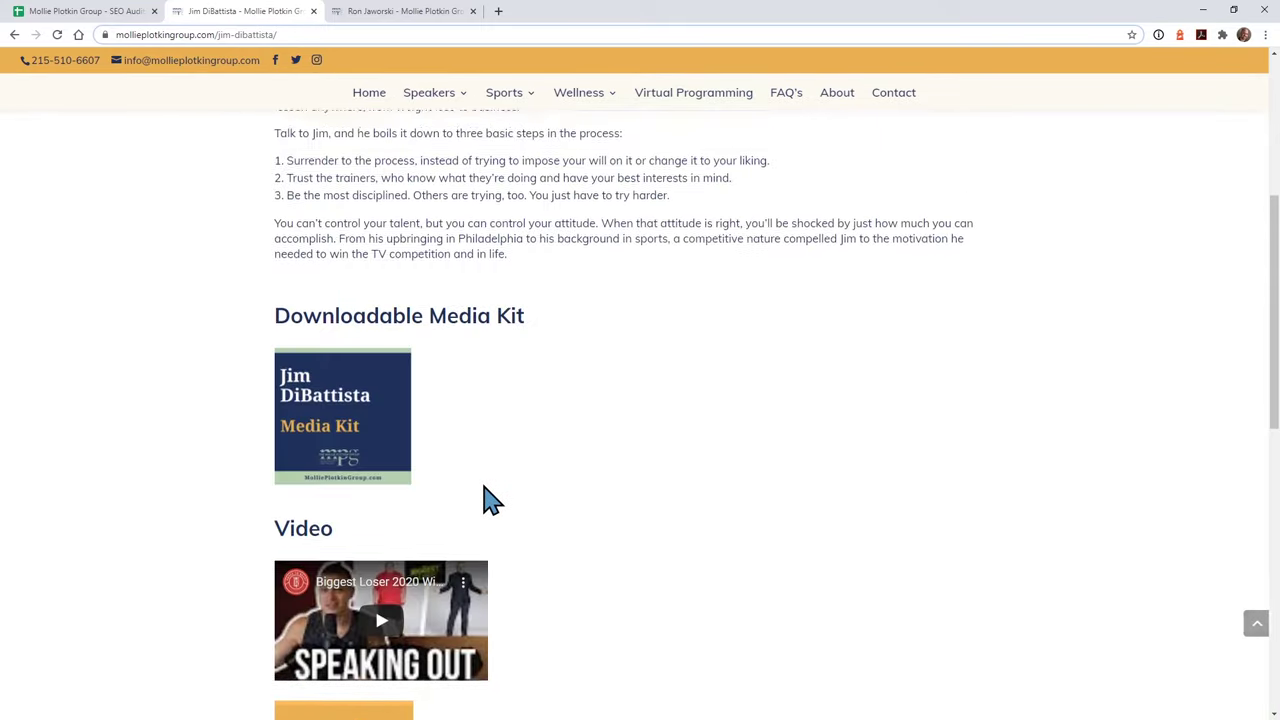
- Open the site's home page and examine its introduction, featured speakers, testimonials and footer
left_click(370, 98)
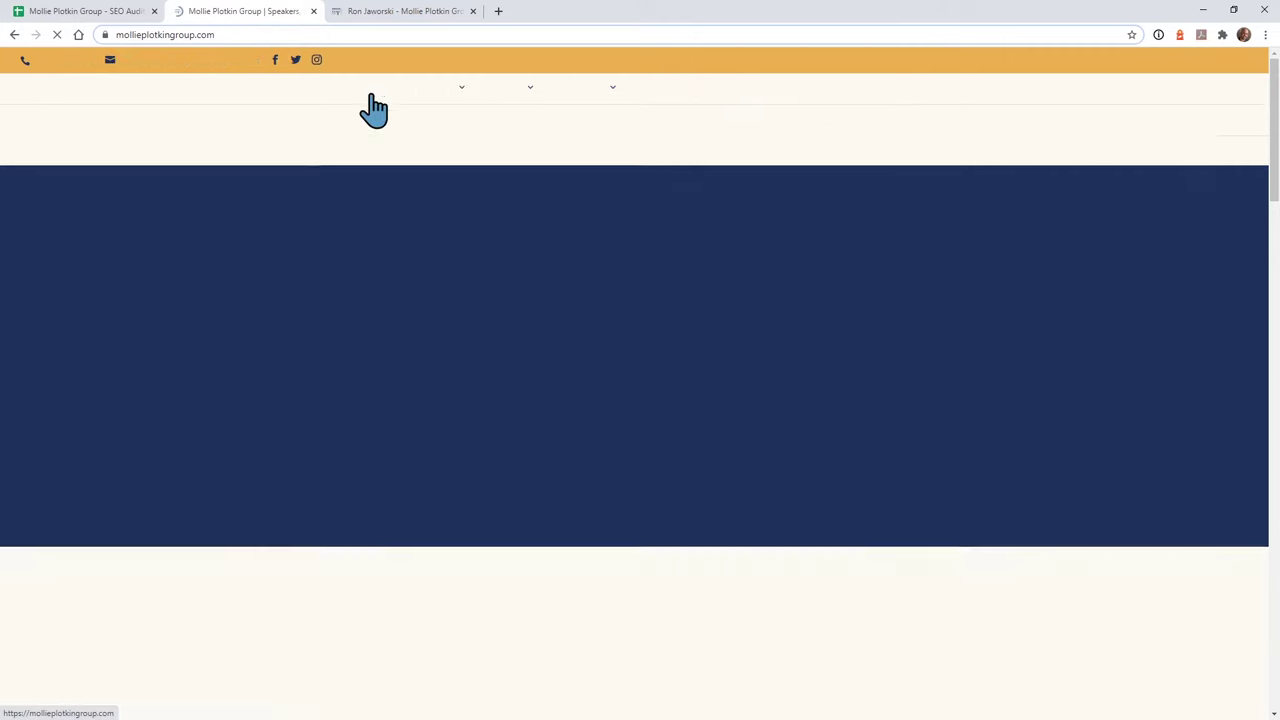
scroll(164, 390, "down", 10)
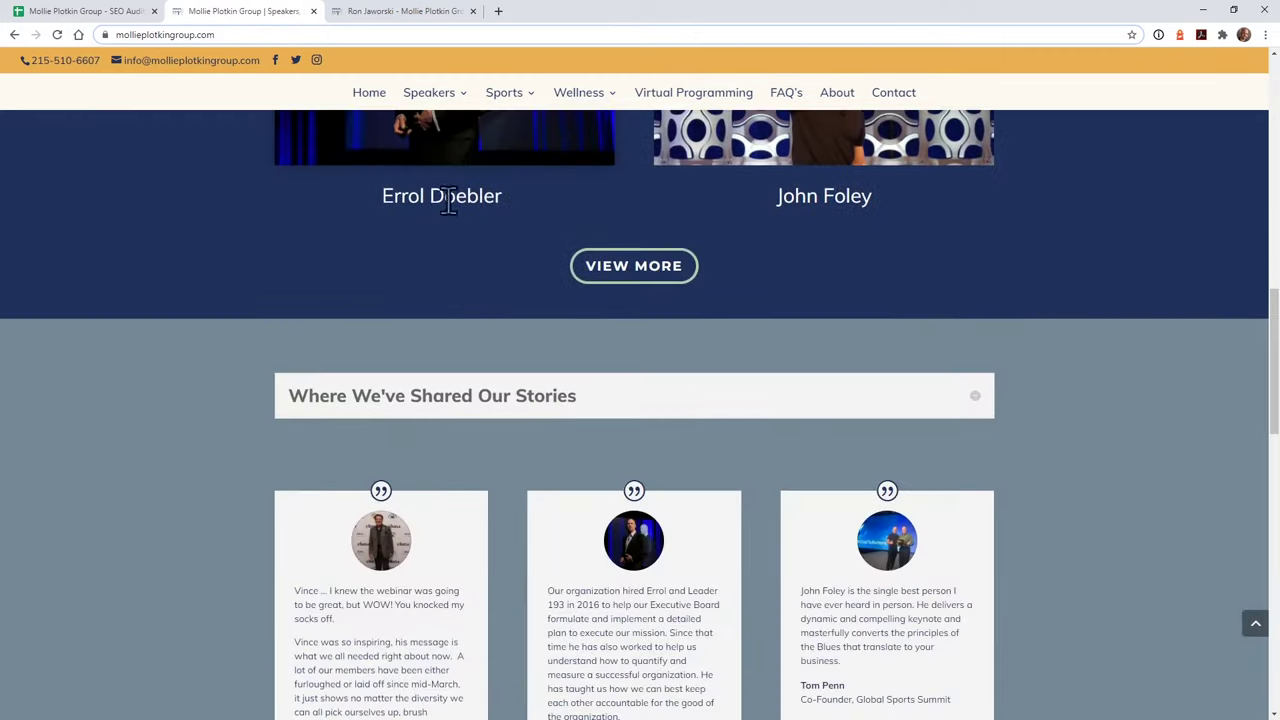
scroll(334, 380, "down", 8)
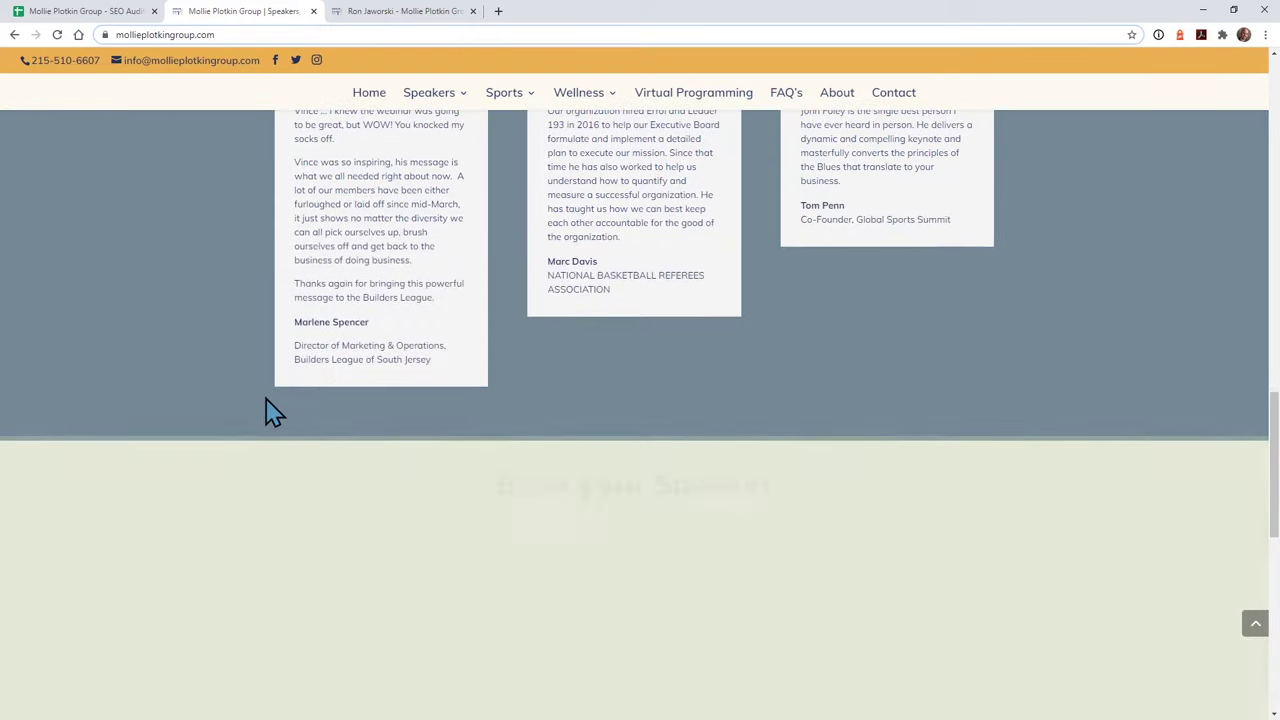
scroll(255, 420, "down", 4)
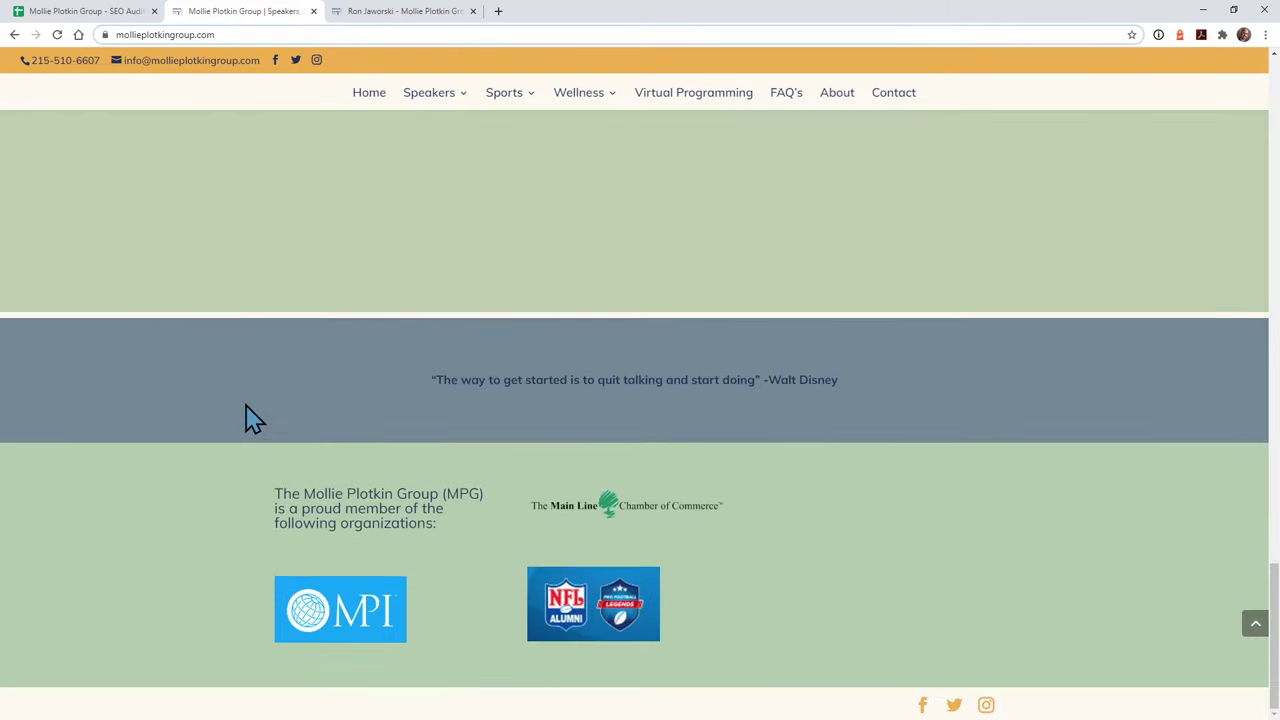
scroll(246, 417, "up", 8)
scroll(250, 418, "up", 10)
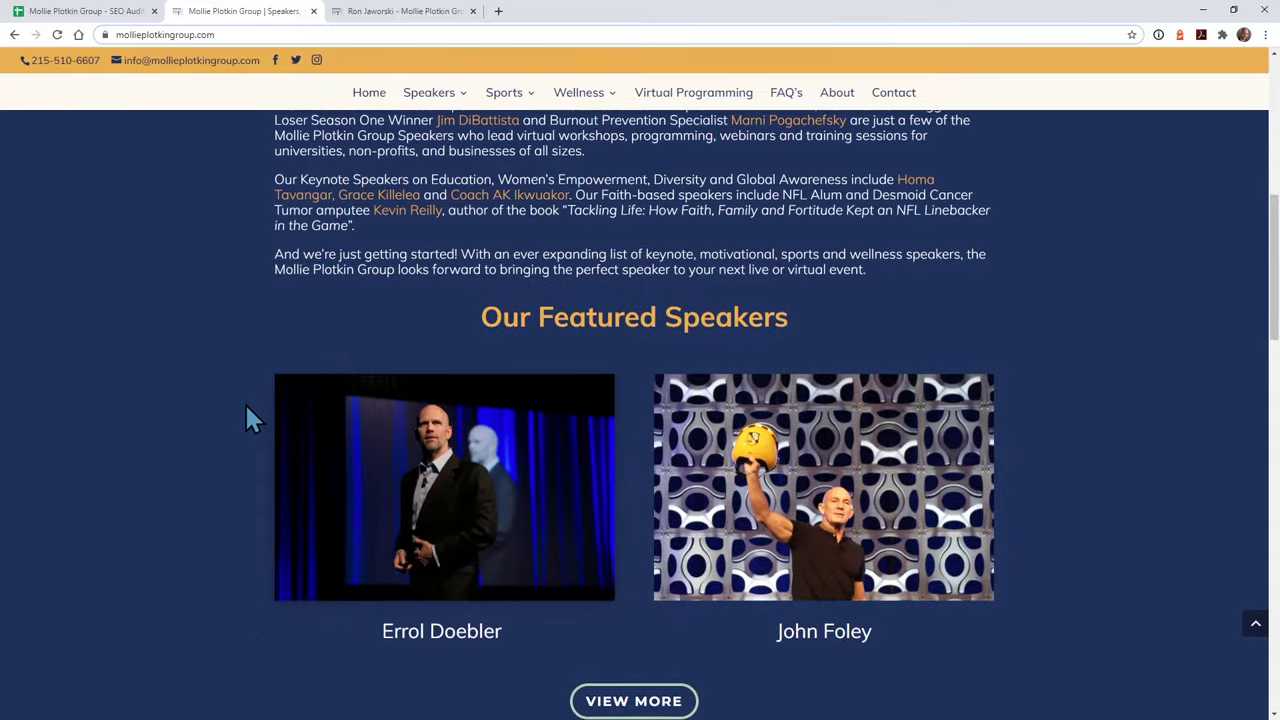
scroll(248, 418, "up", 2)
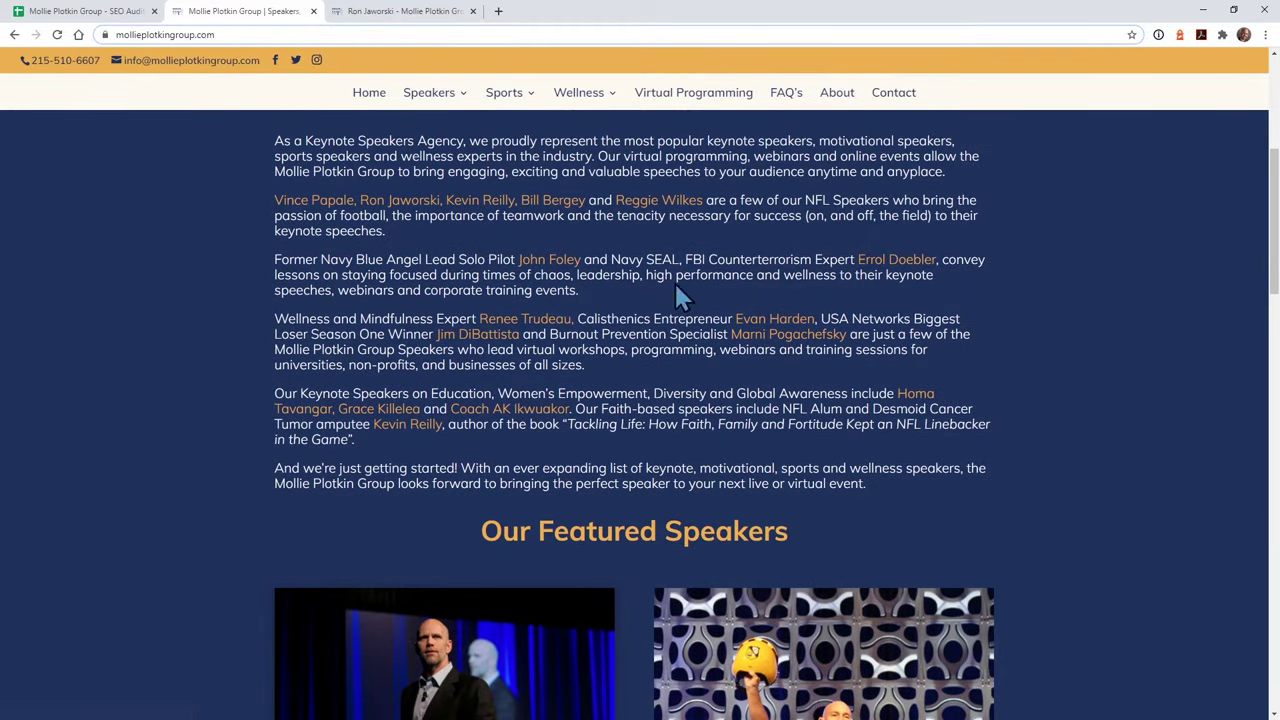
scroll(645, 365, "up", 4)
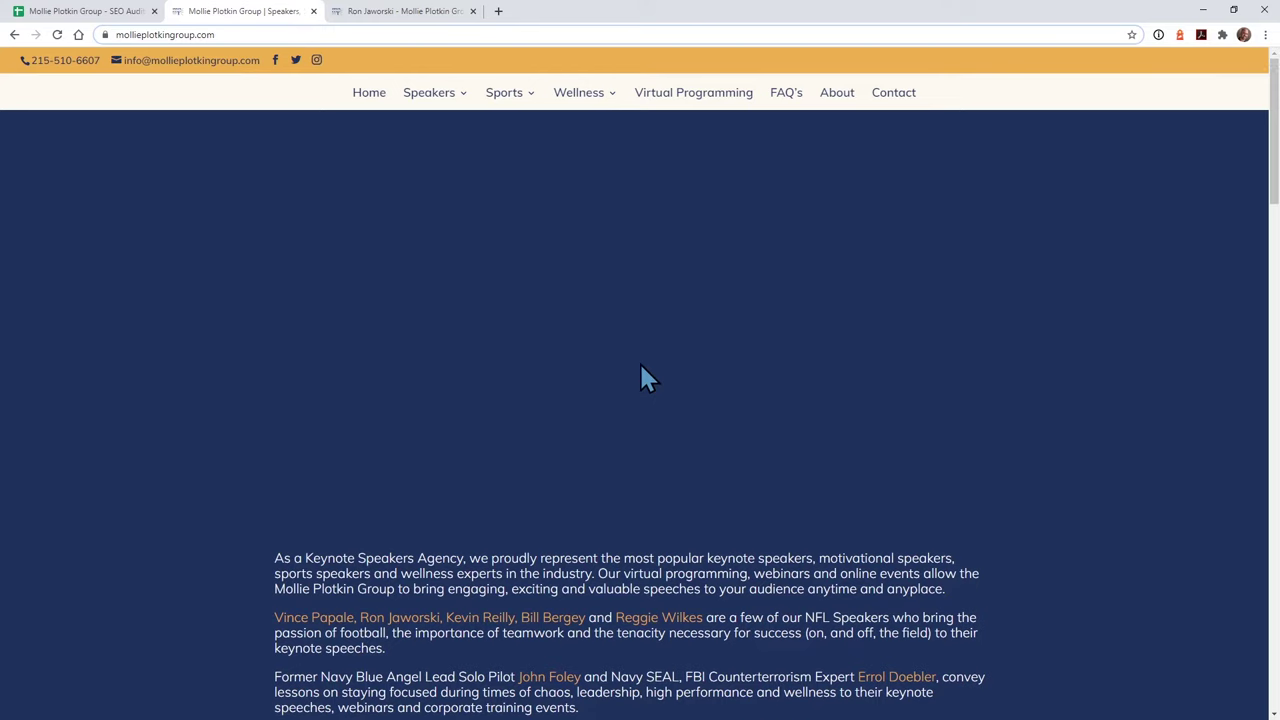
- Inspect the blank area above the home page's introduction and expand its et_pb_image_0 module down to the img source URL
right_click(442, 266)
left_click(498, 448)
left_click(831, 56)
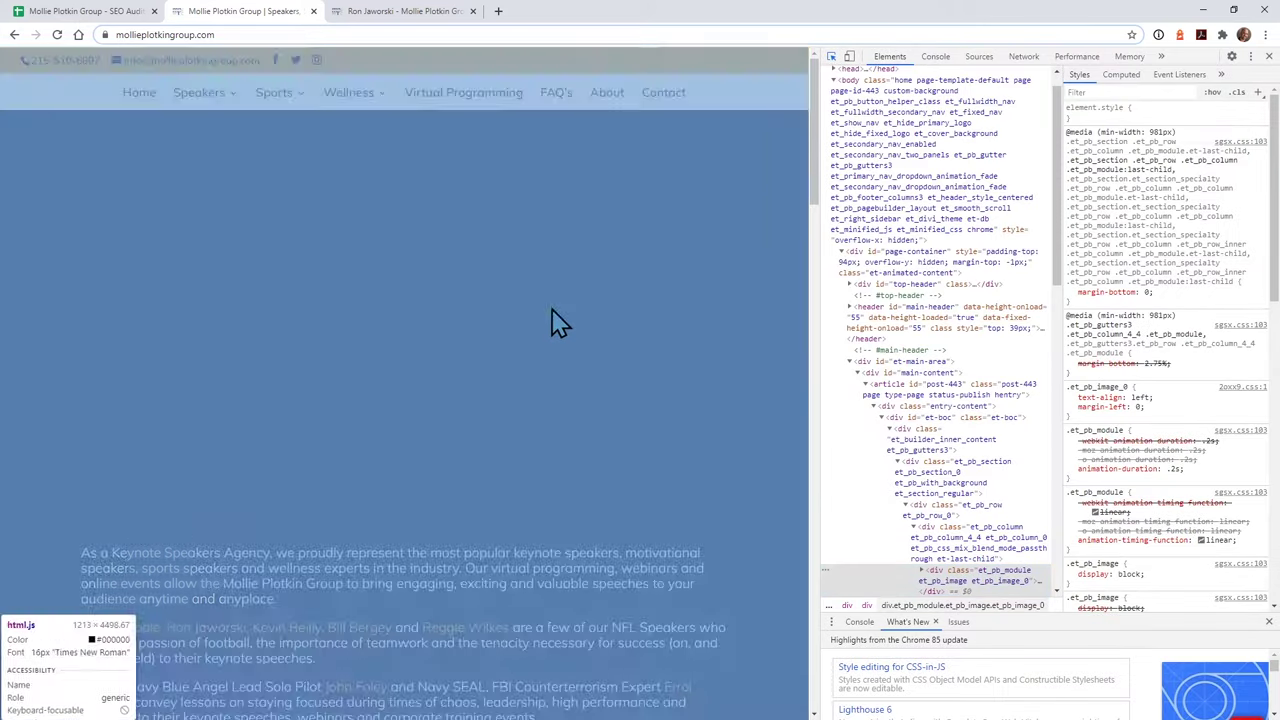
left_click(526, 340)
scroll(985, 560, "down", 3)
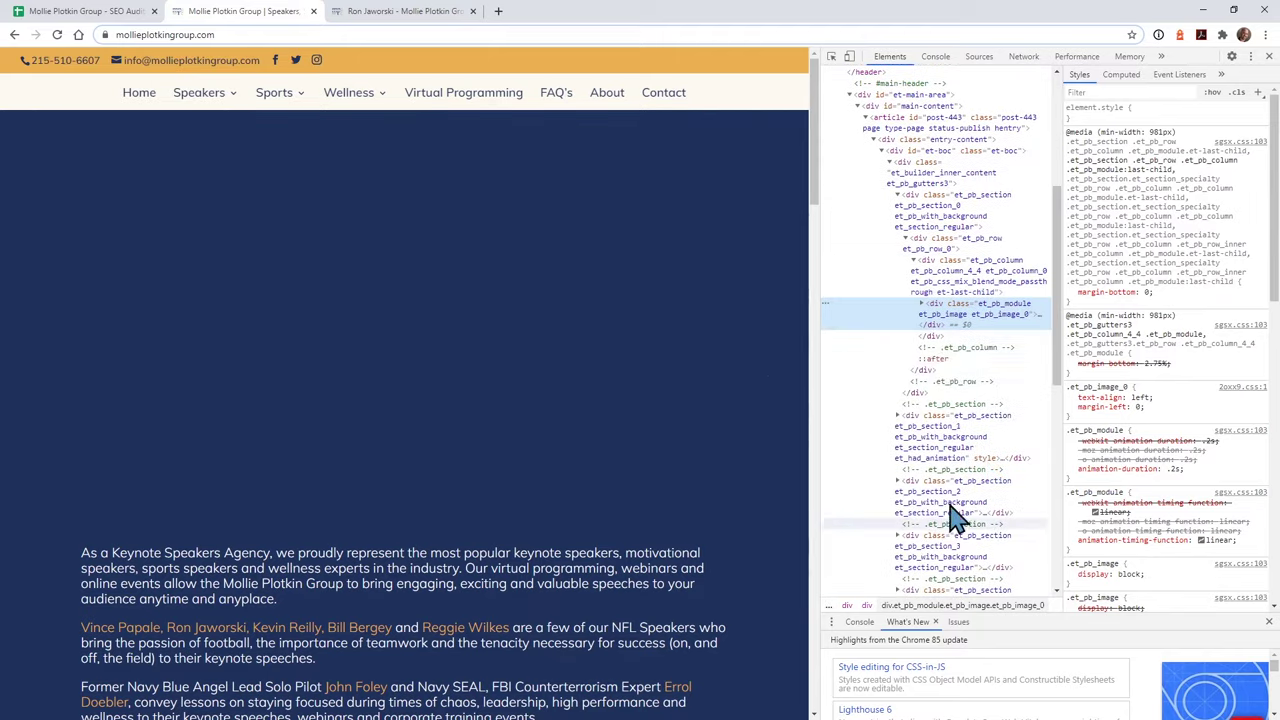
left_click(924, 304)
left_click(950, 337)
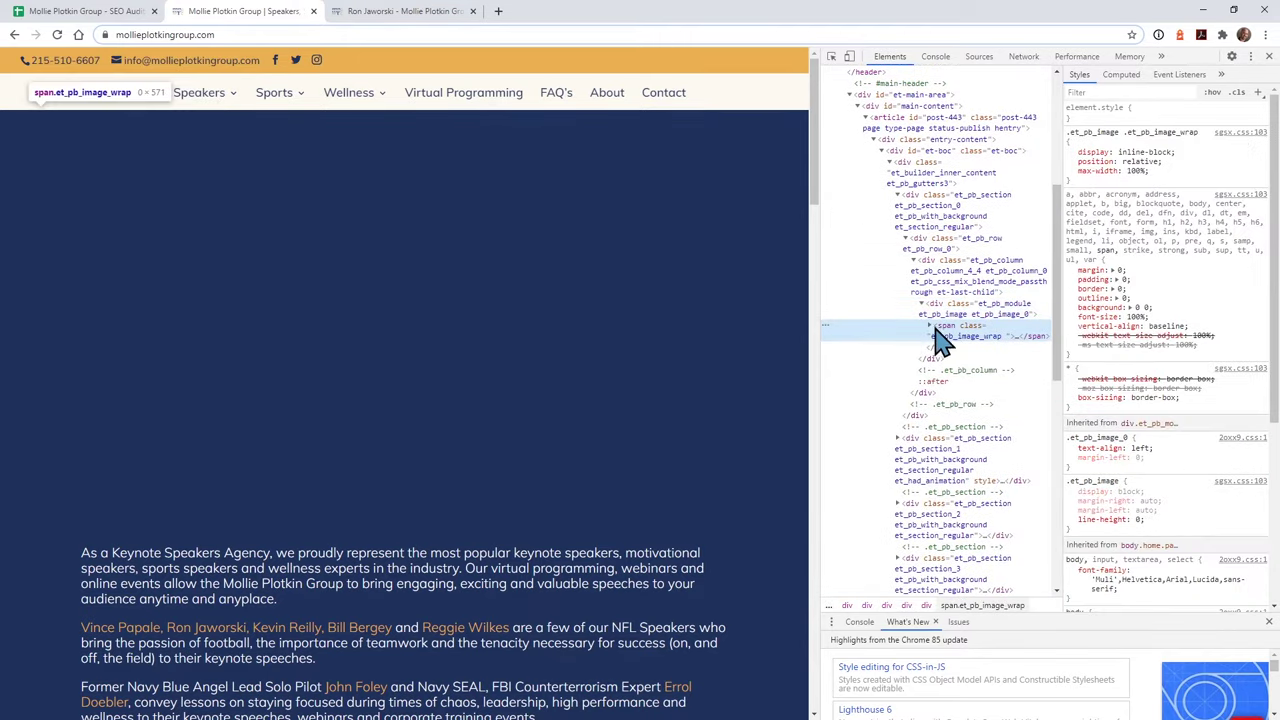
left_click(930, 326)
left_click(990, 370)
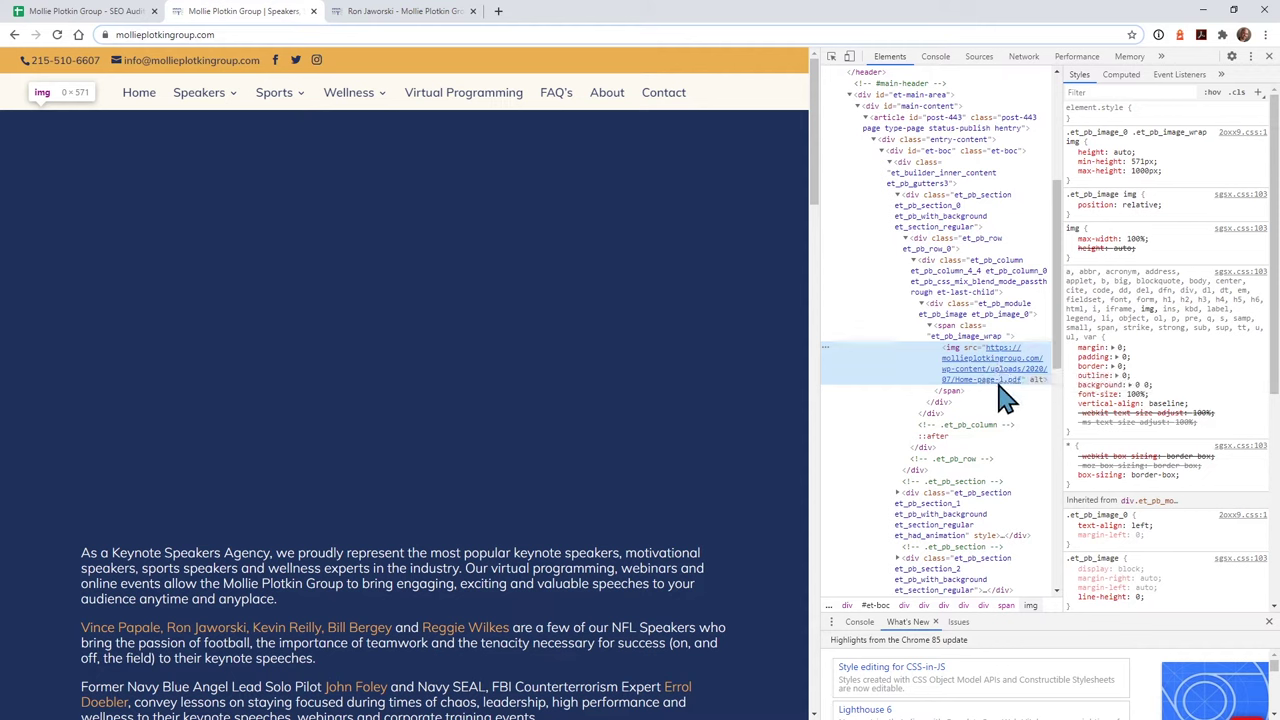
double_click(1003, 392)
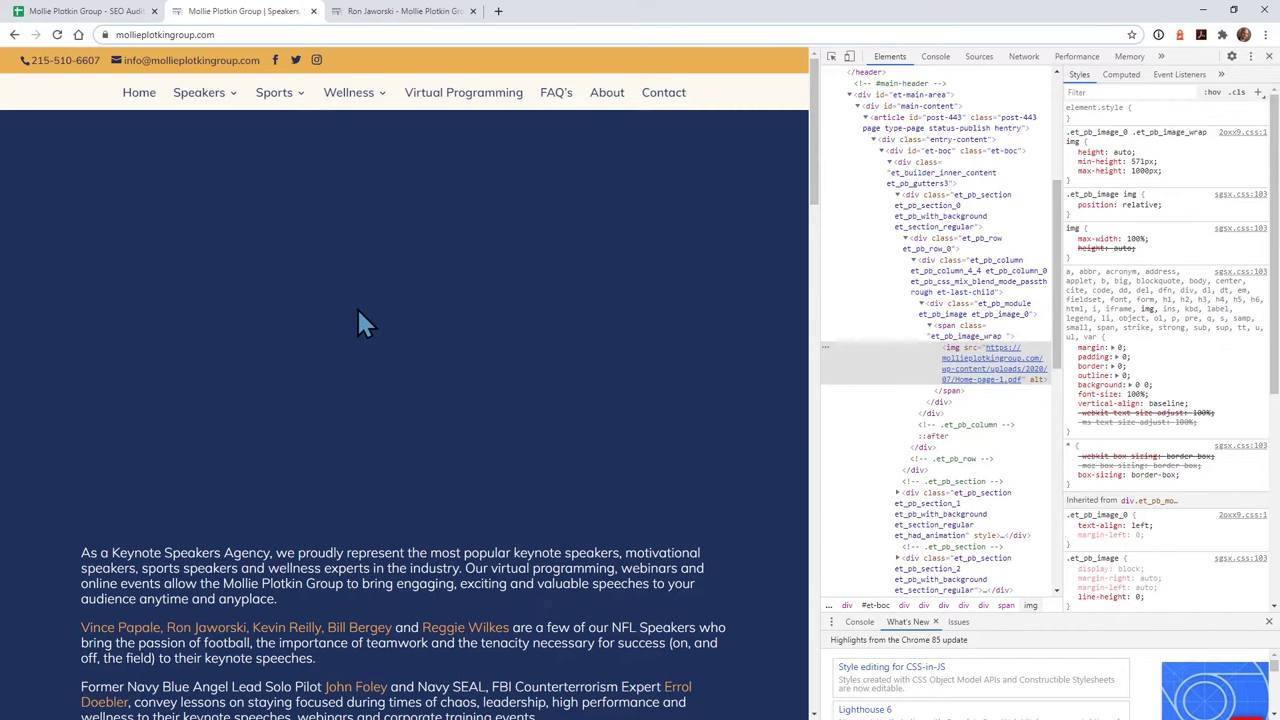
- Review the Speakers and Sports submenus on the live site, and select the Social Sharing entry in the audit spreadsheet
scroll(430, 455, "down", 1)
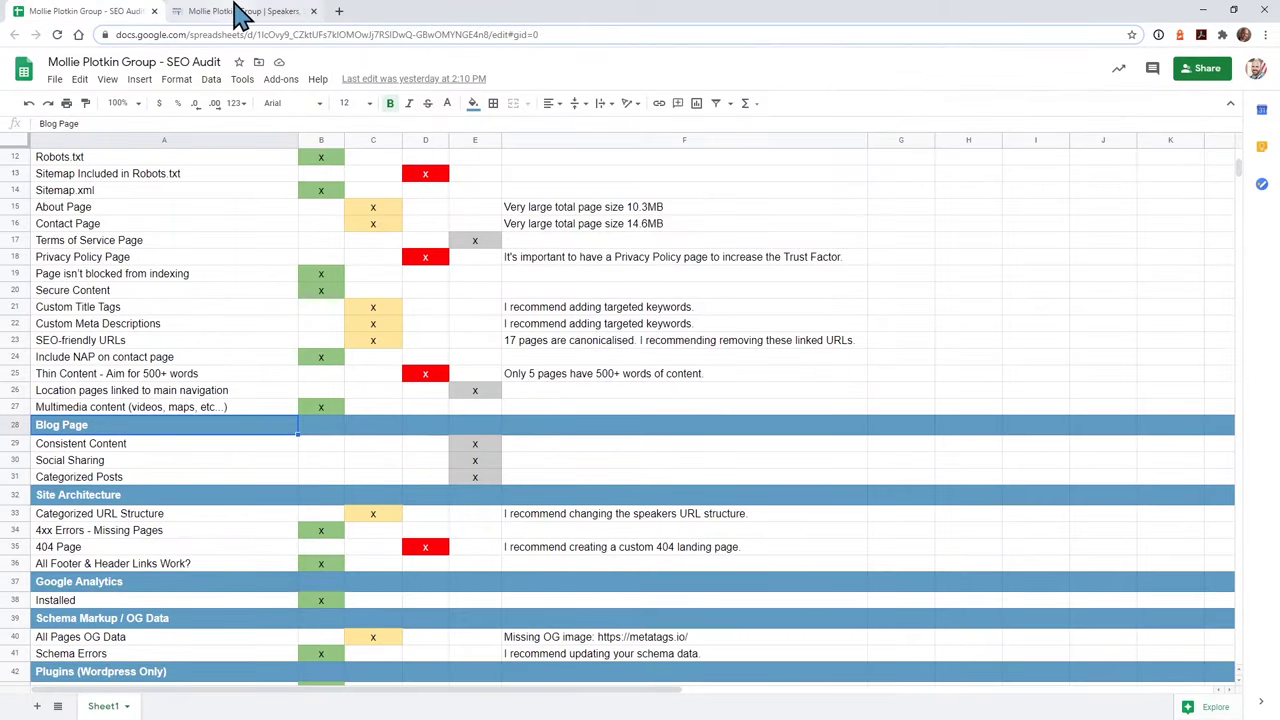
left_click(240, 14)
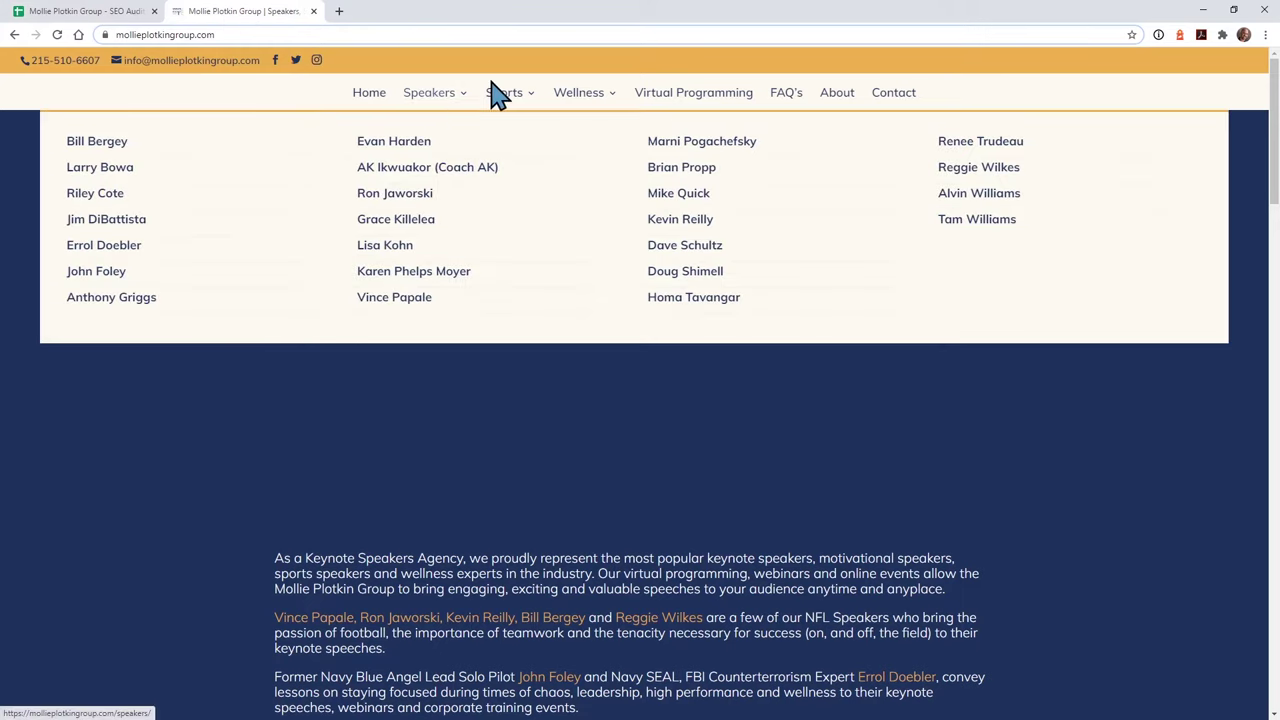
mouse_move(520, 115)
left_click(80, 12)
left_click(125, 460)
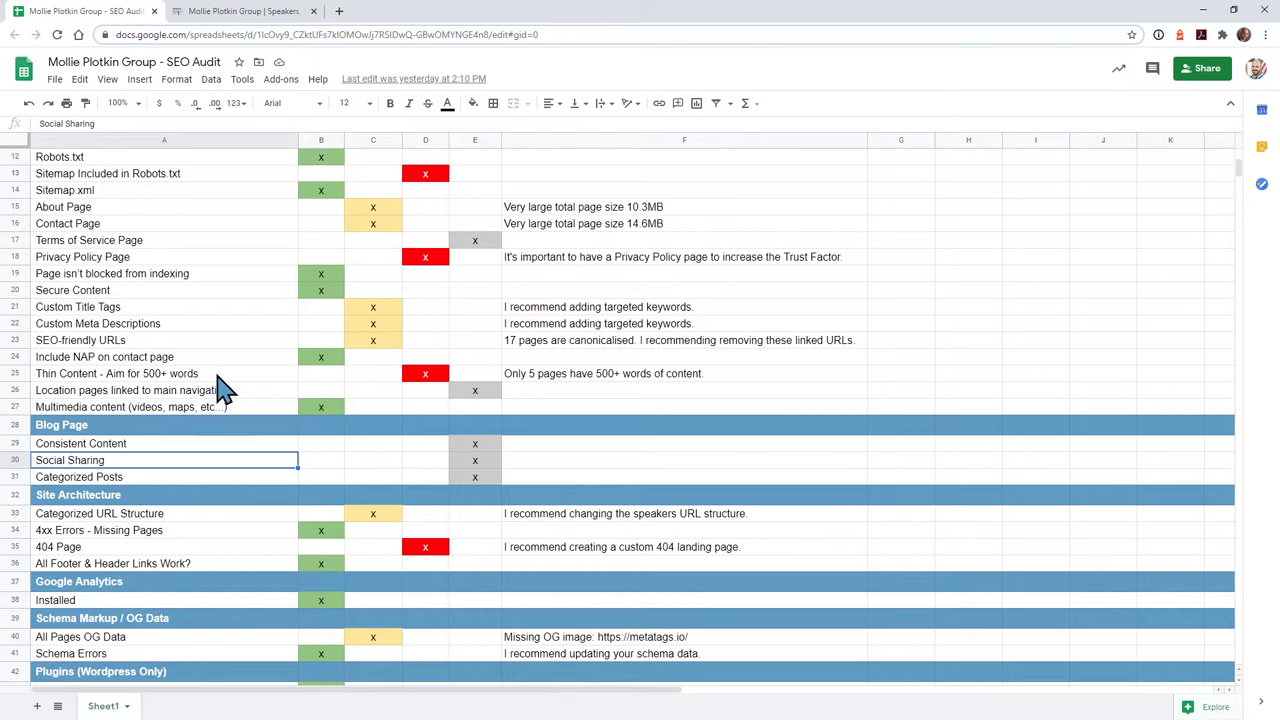
- Recheck the live site's Speakers and Sports navigation, and select the Site Architecture heading in the audit spreadsheet
left_click(266, 11)
mouse_move(450, 100)
mouse_move(508, 102)
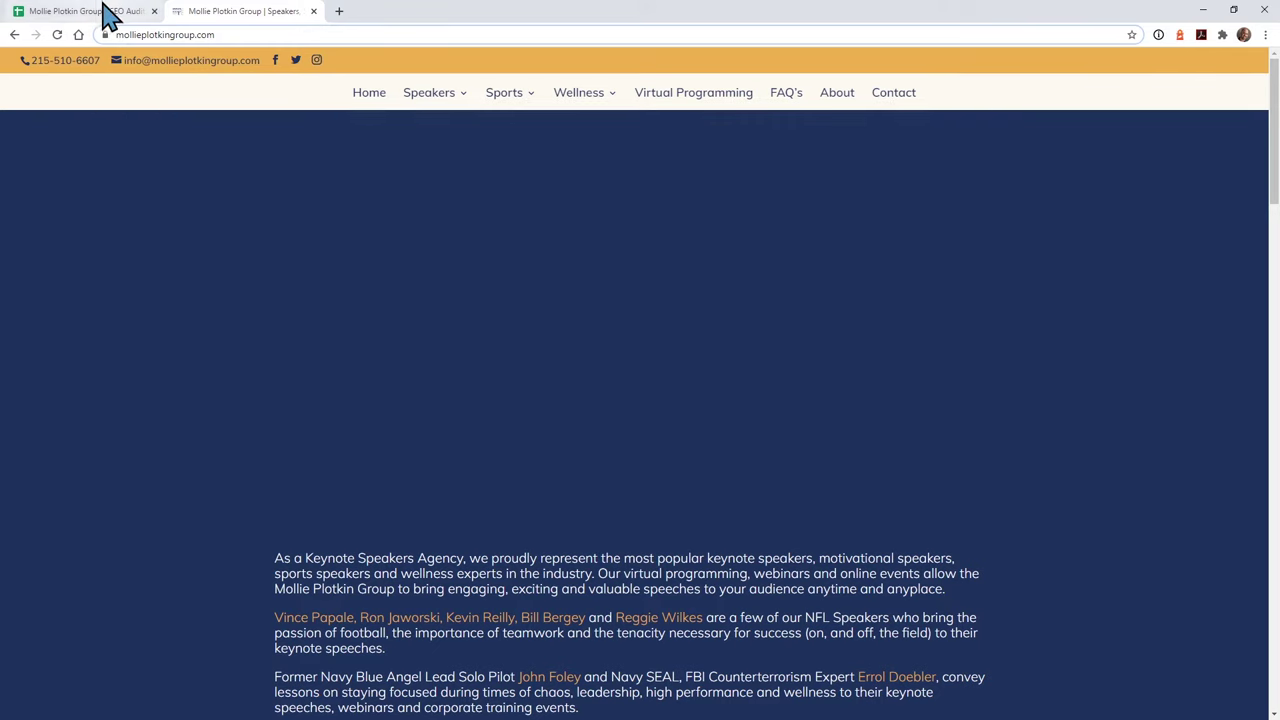
left_click(100, 10)
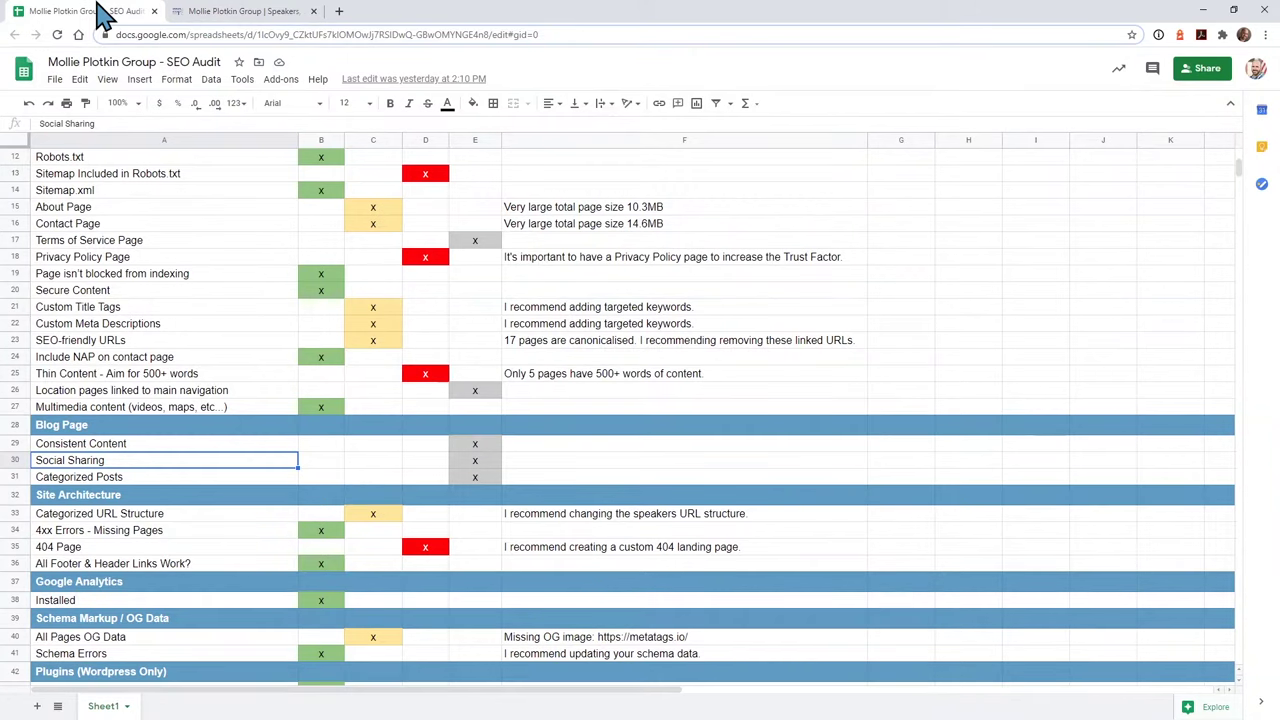
left_click(185, 495)
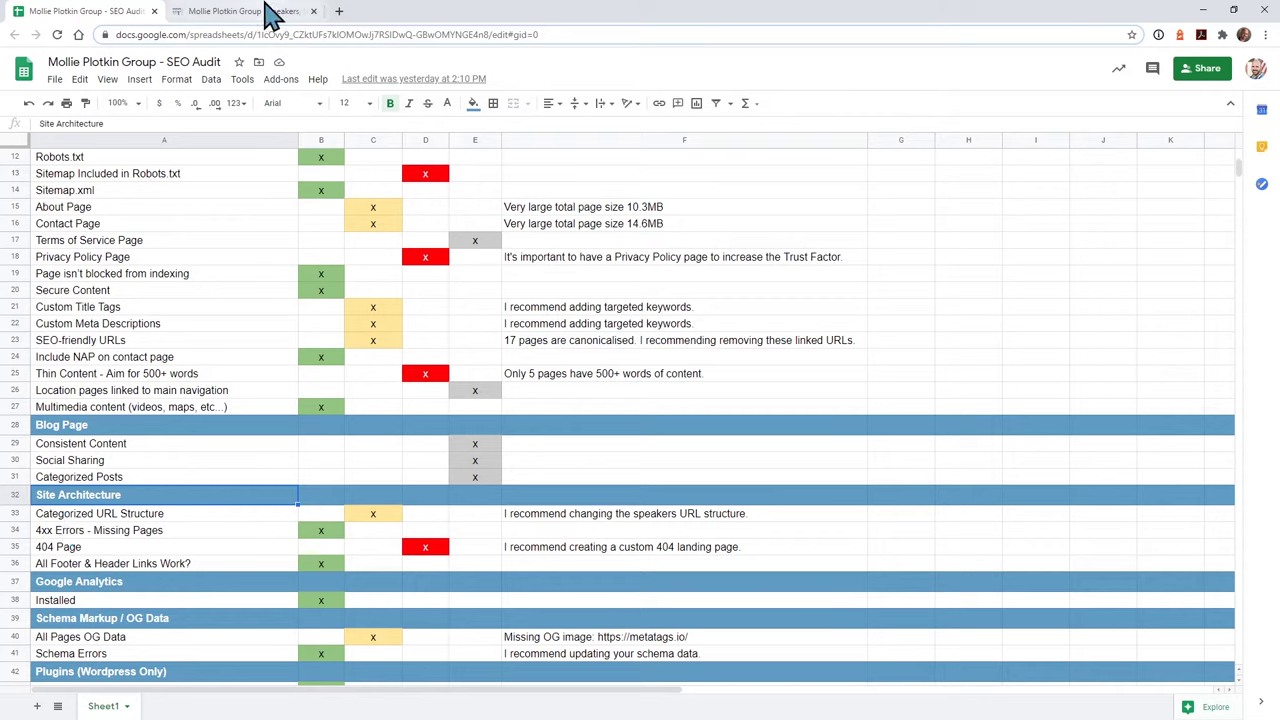
- Check the live site's Wellness submenu and its mobile menu at a narrow page width, and restore the full-width view
left_click(268, 14)
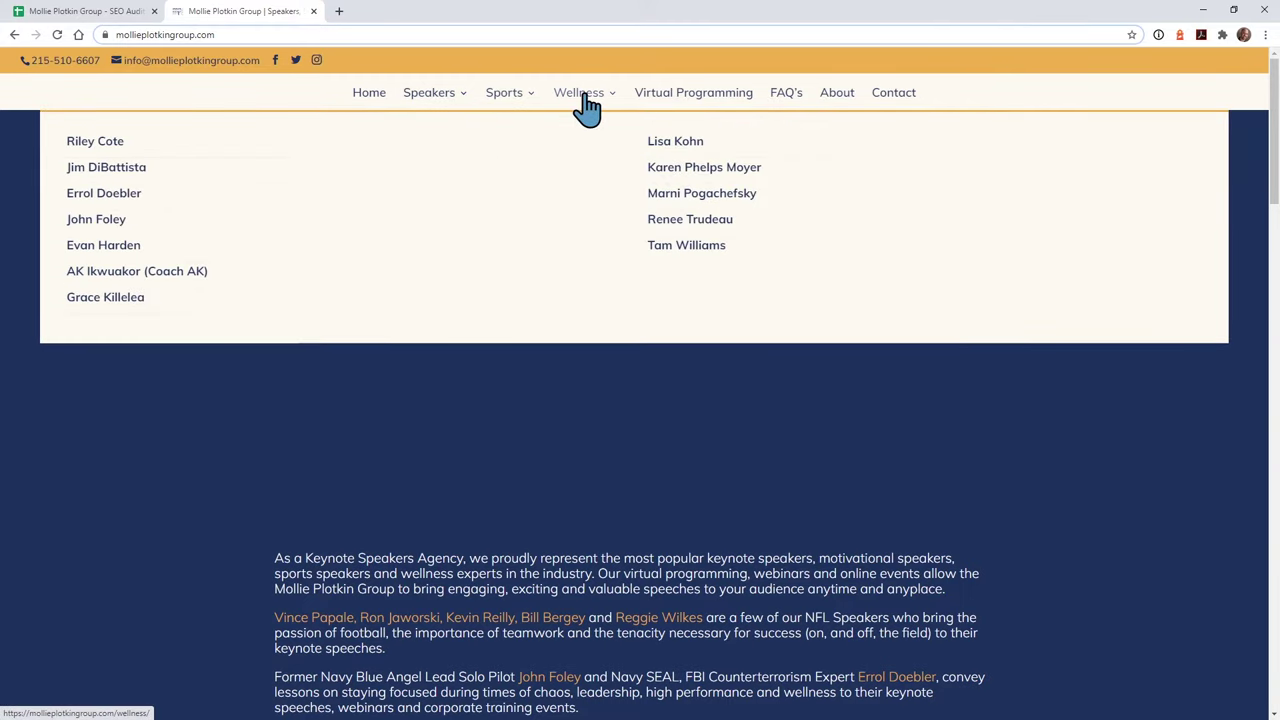
mouse_move(601, 99)
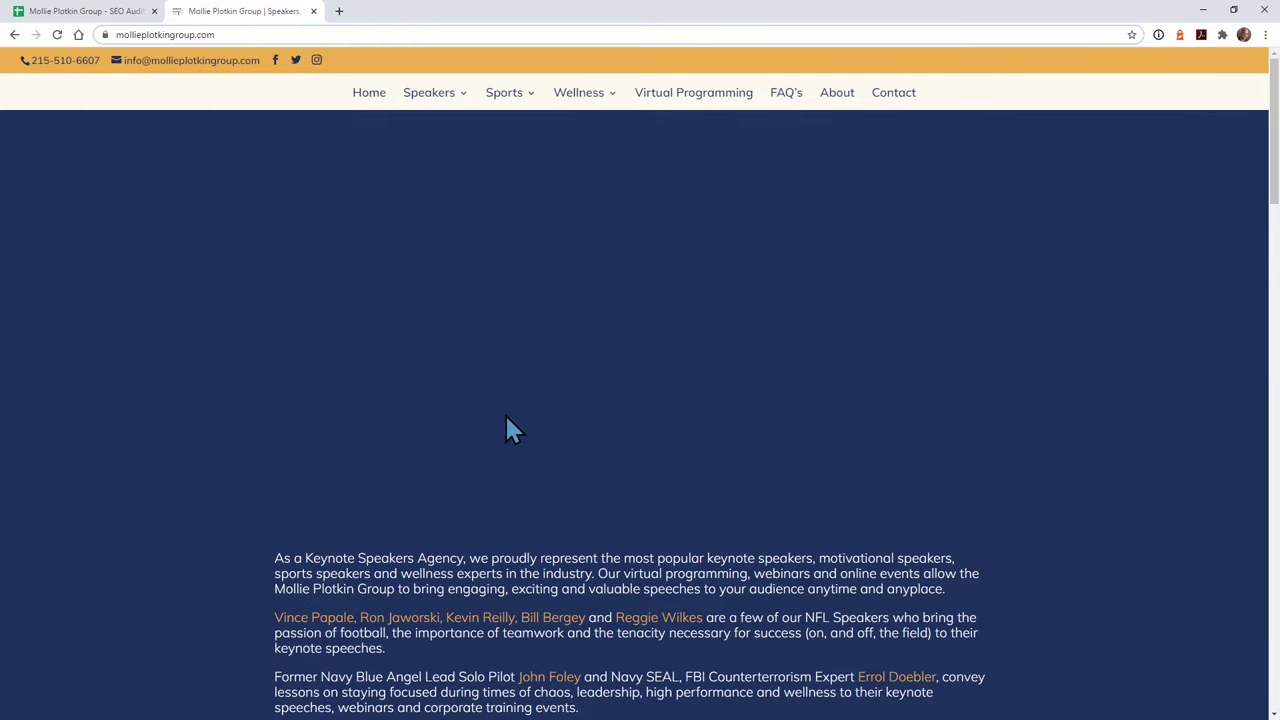
key("F12")
left_click_drag(823, 263, 337, 300)
left_click(279, 160)
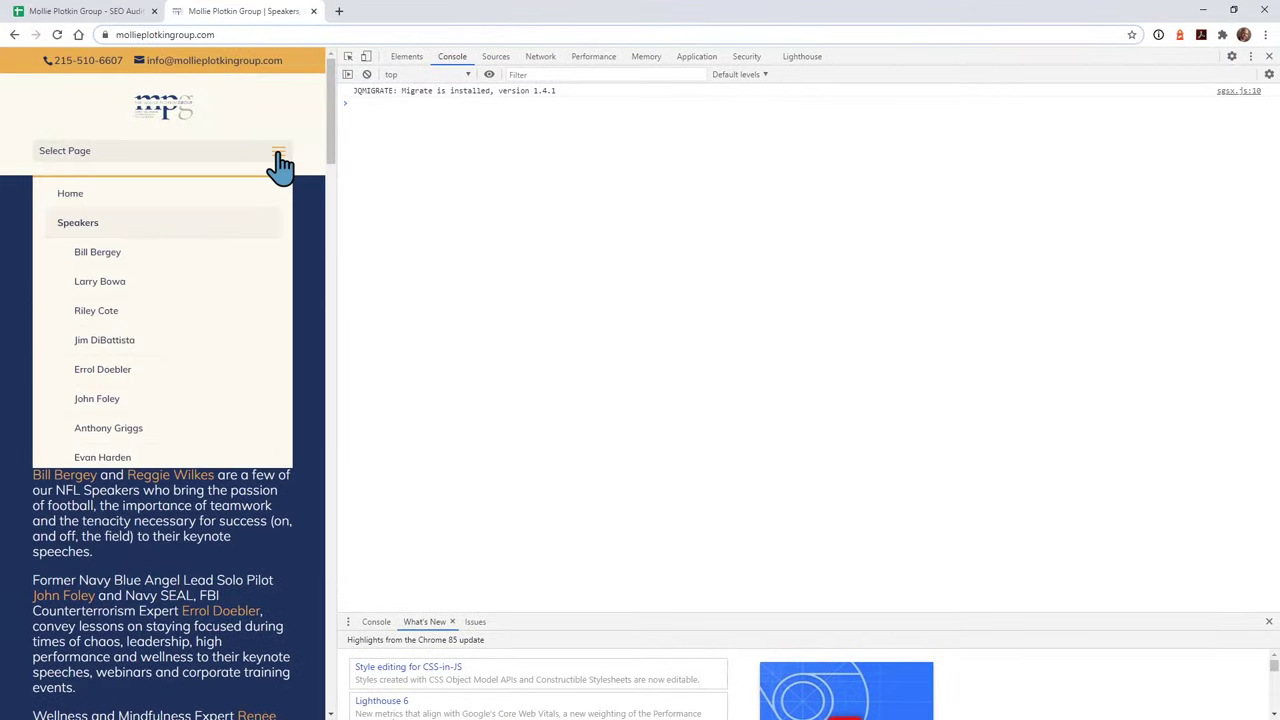
left_click_drag(330, 157, 981, 136)
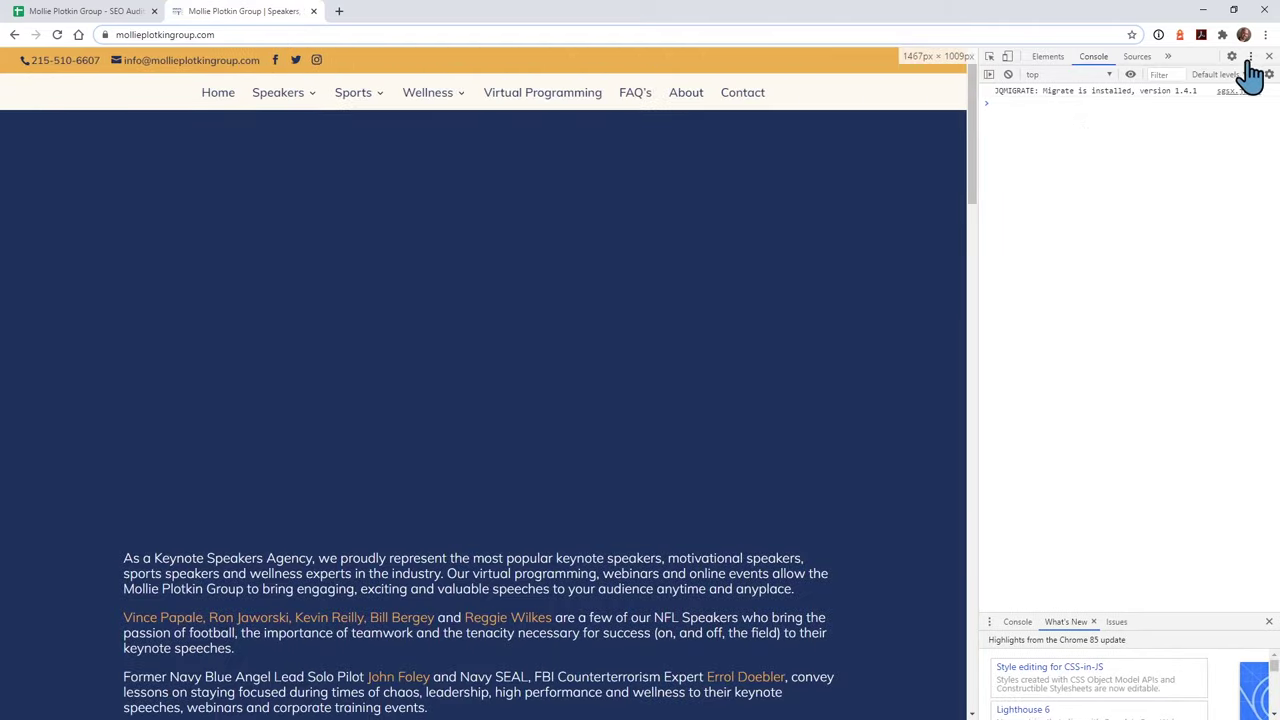
left_click(1269, 56)
- Open the Speakers page on the live site and examine its introduction, search field and speaker listings
mouse_move(440, 100)
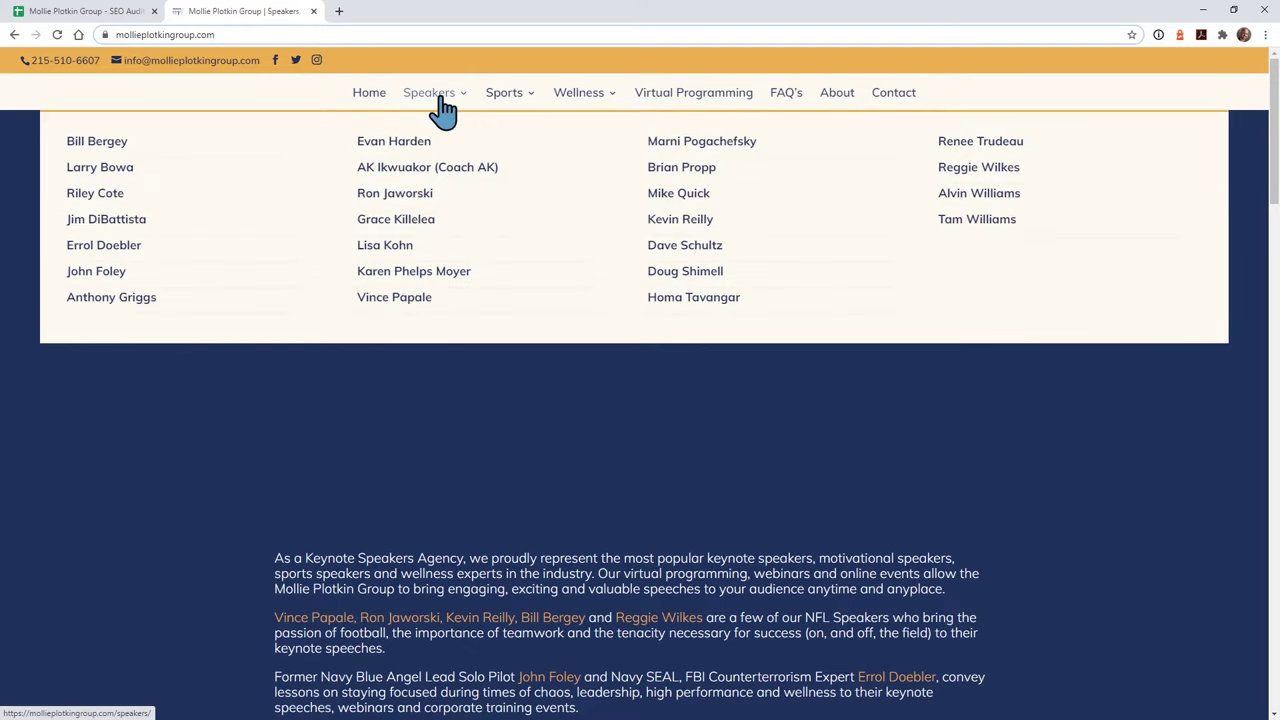
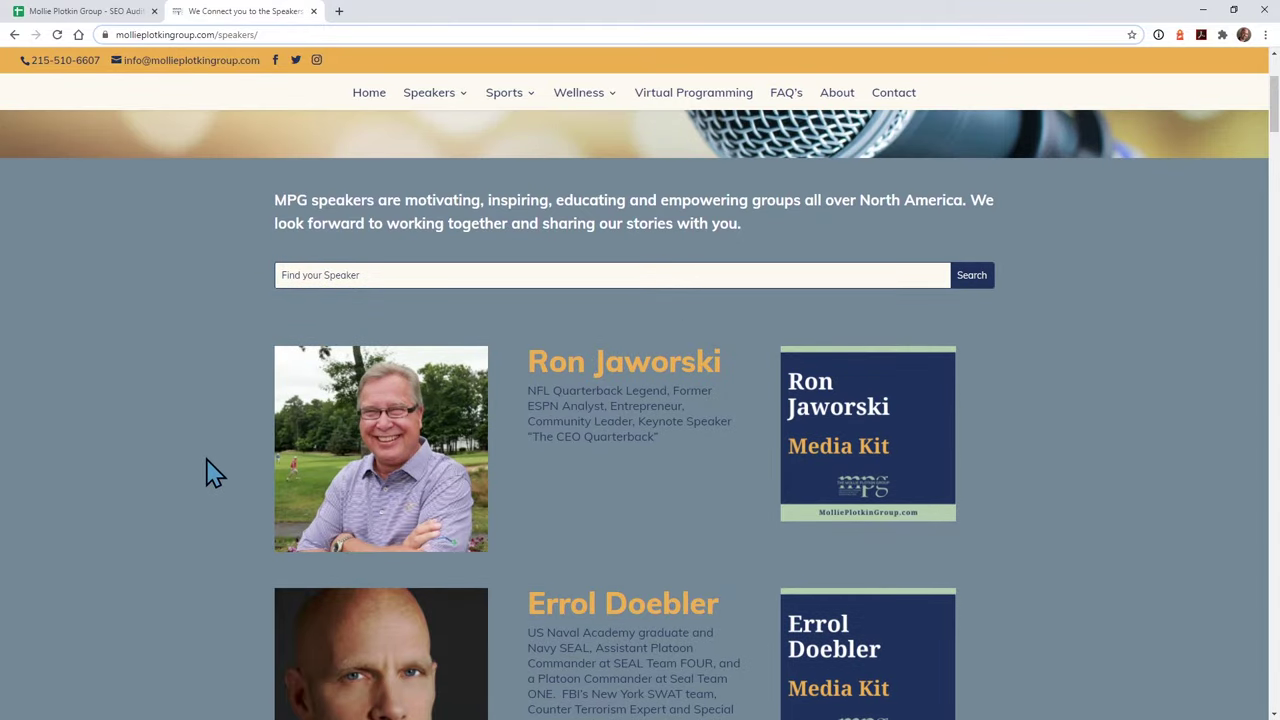
scroll(210, 472, "down", 3)
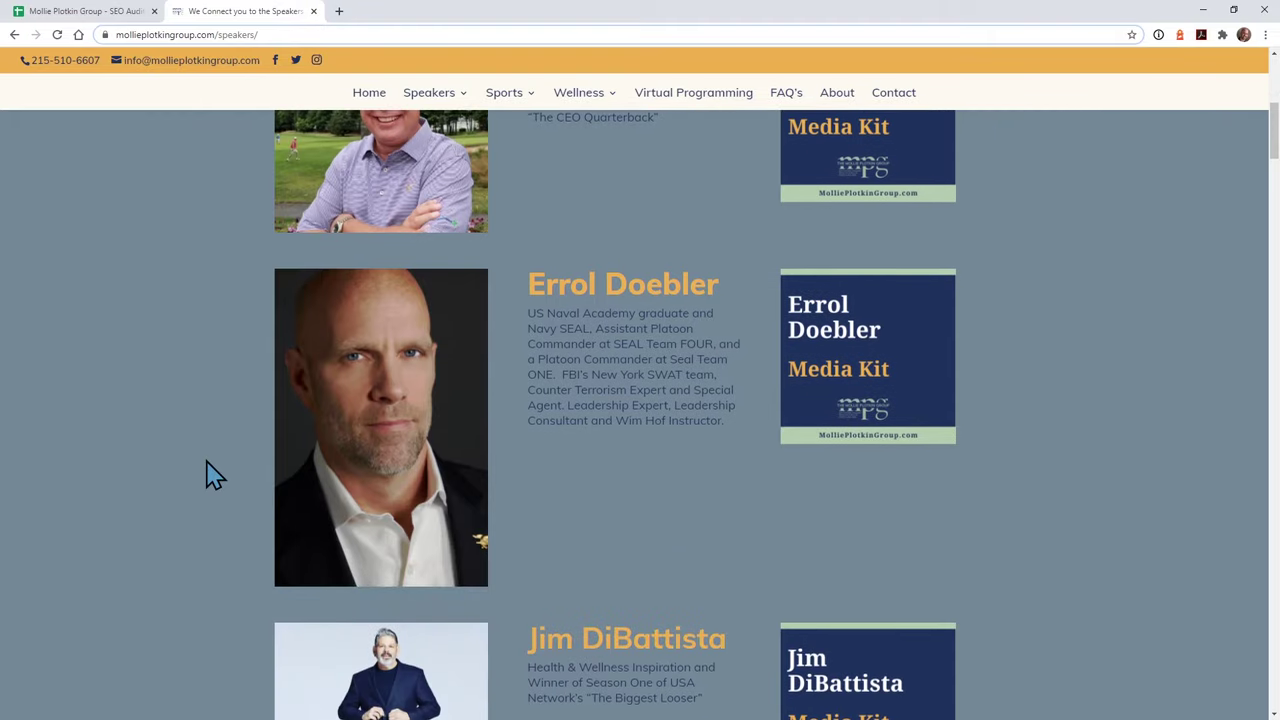
scroll(210, 472, "up", 6)
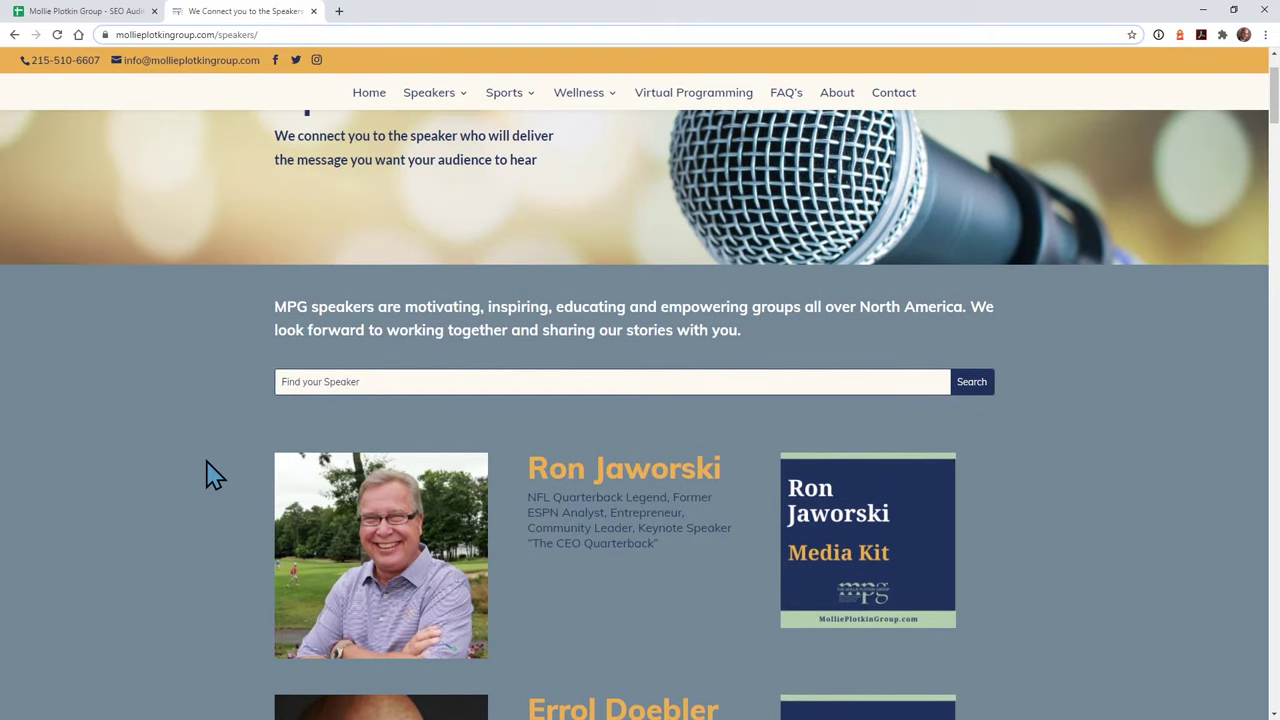
scroll(210, 472, "up", 1)
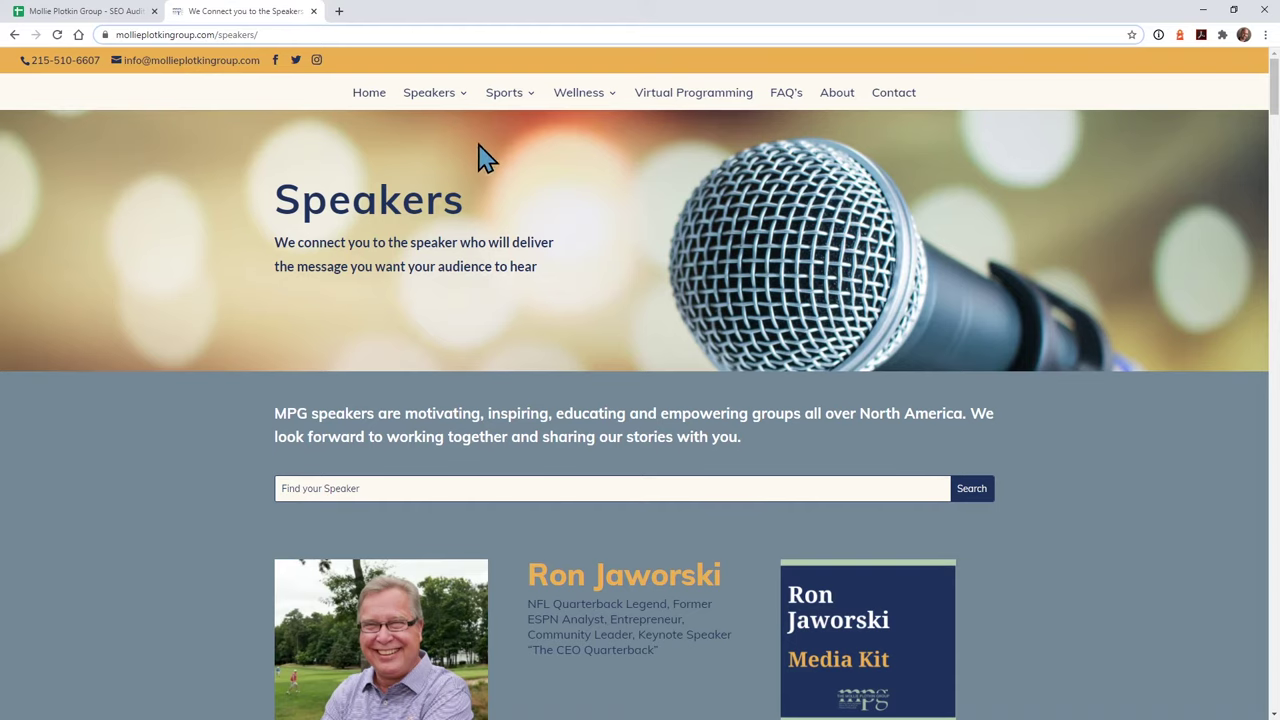
- Compare the Speakers and Sports submenus with the speaker listings on the live site's Speakers page
mouse_move(434, 122)
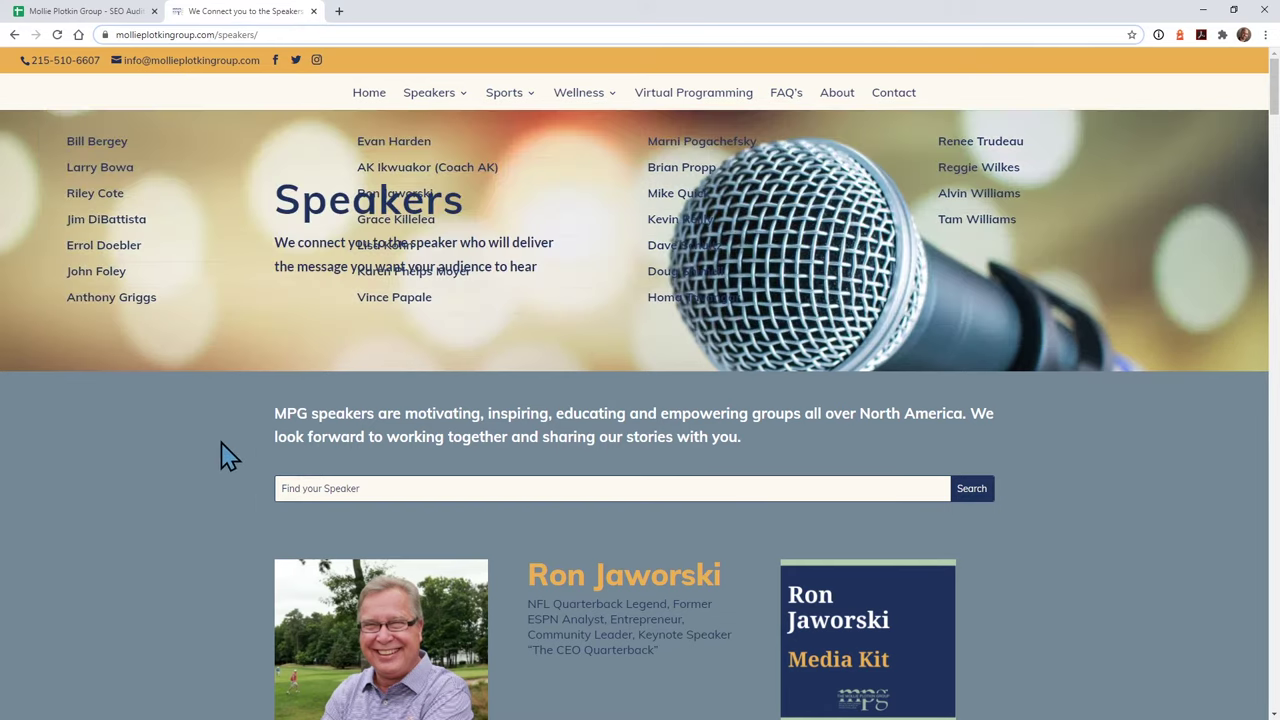
scroll(223, 451, "down", 1)
scroll(223, 451, "down", 2)
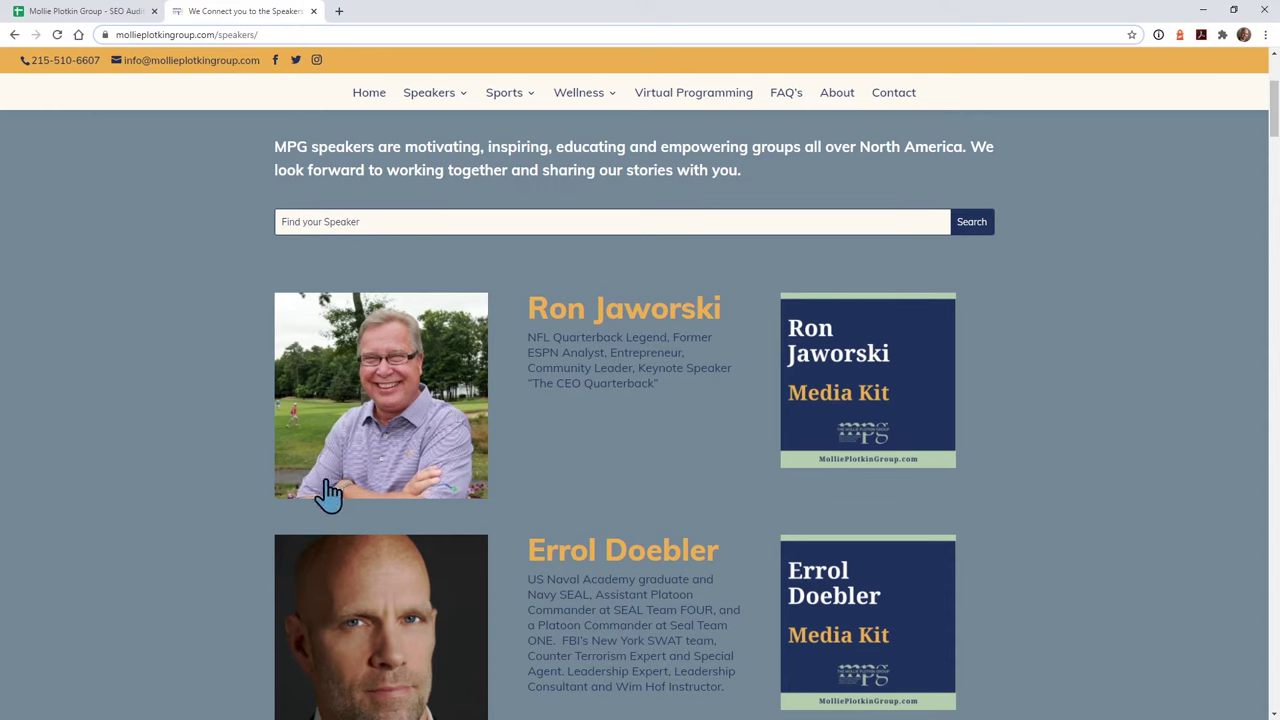
scroll(591, 386, "up", 2)
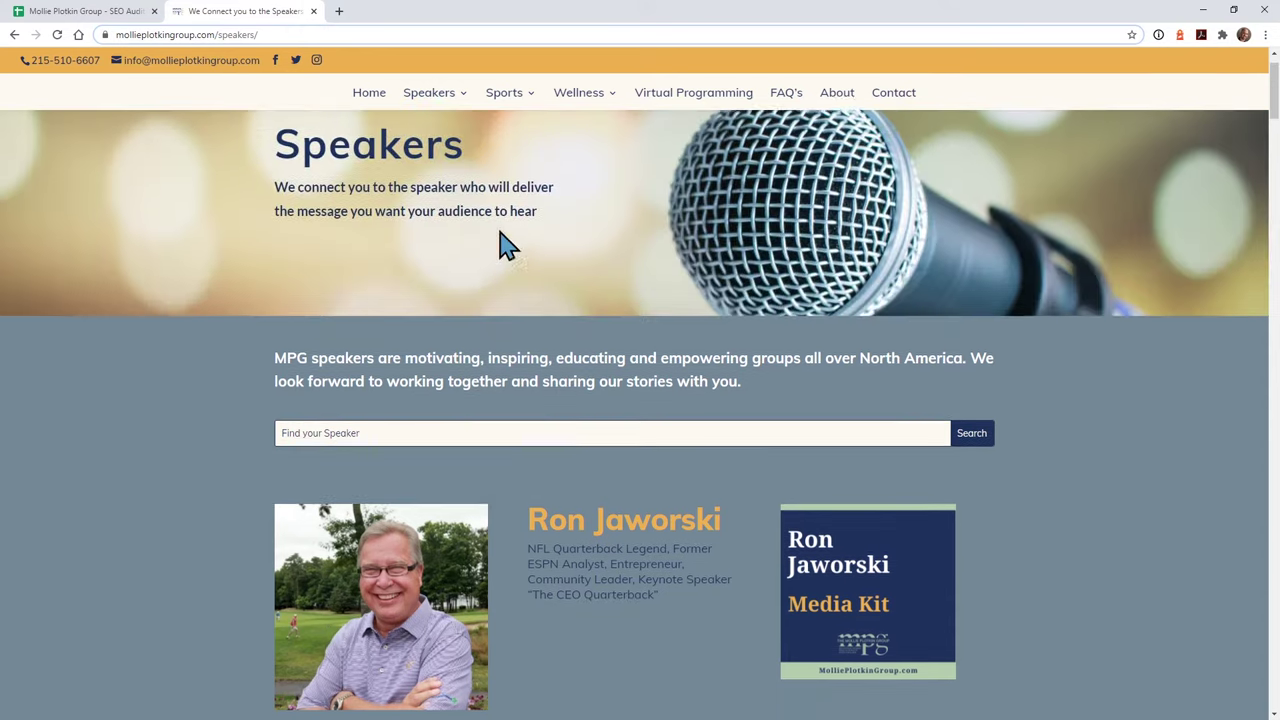
mouse_move(504, 118)
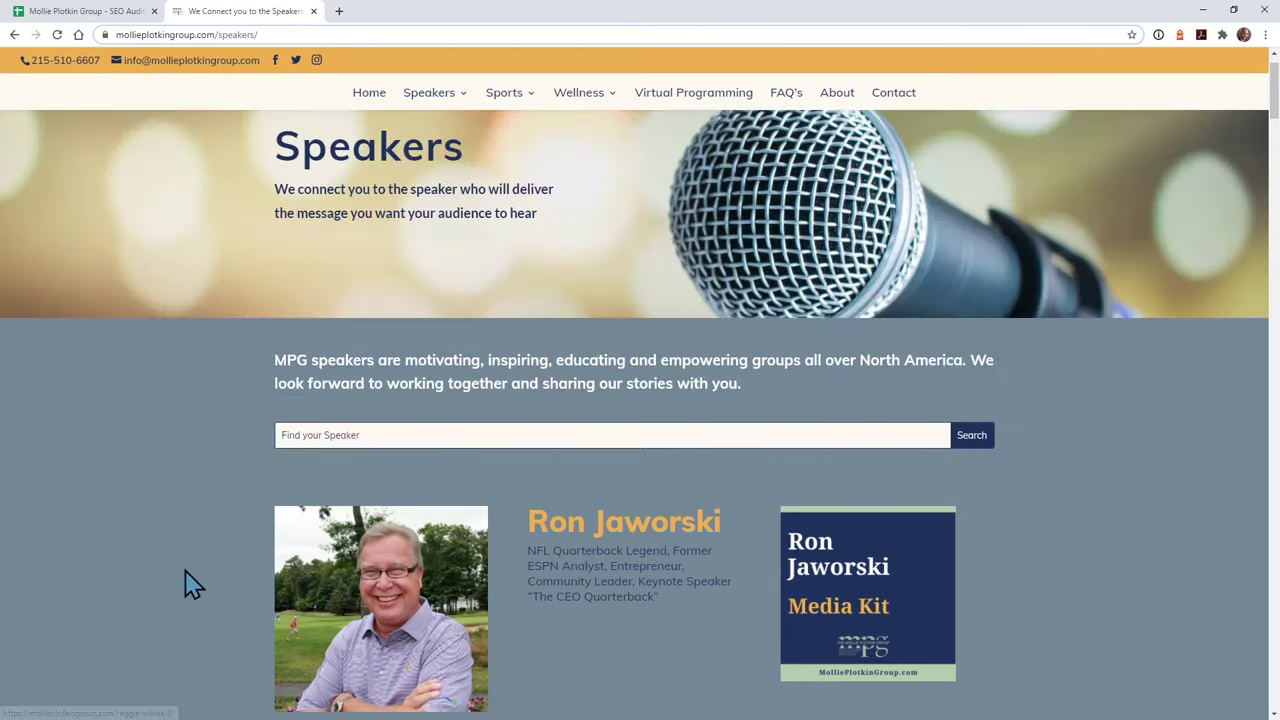
scroll(193, 584, "down", 2)
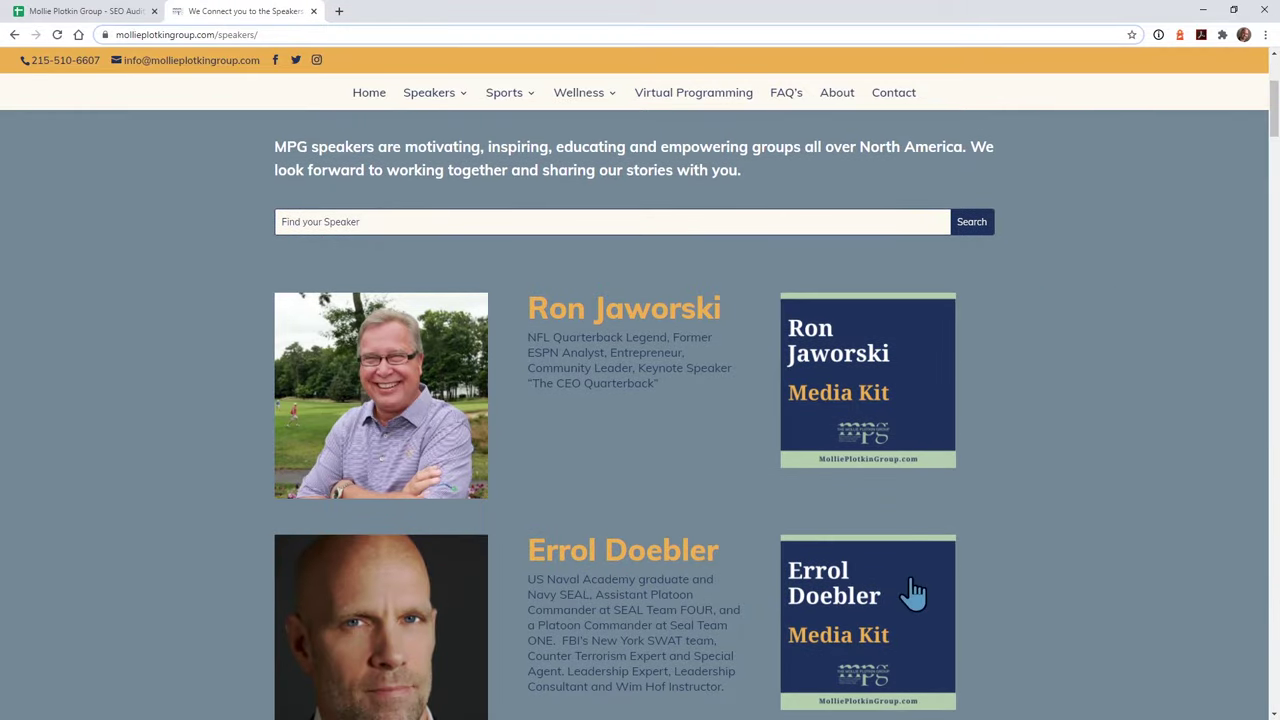
mouse_move(504, 96)
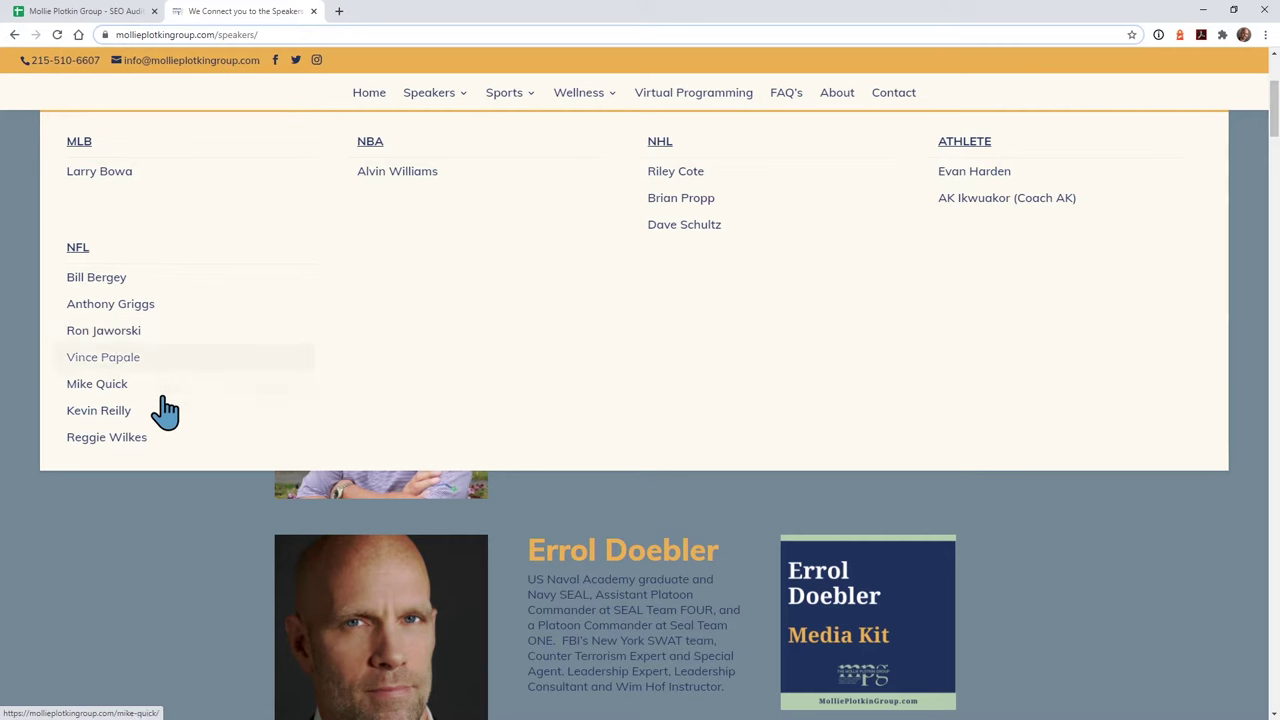
scroll(255, 600, "down", 2)
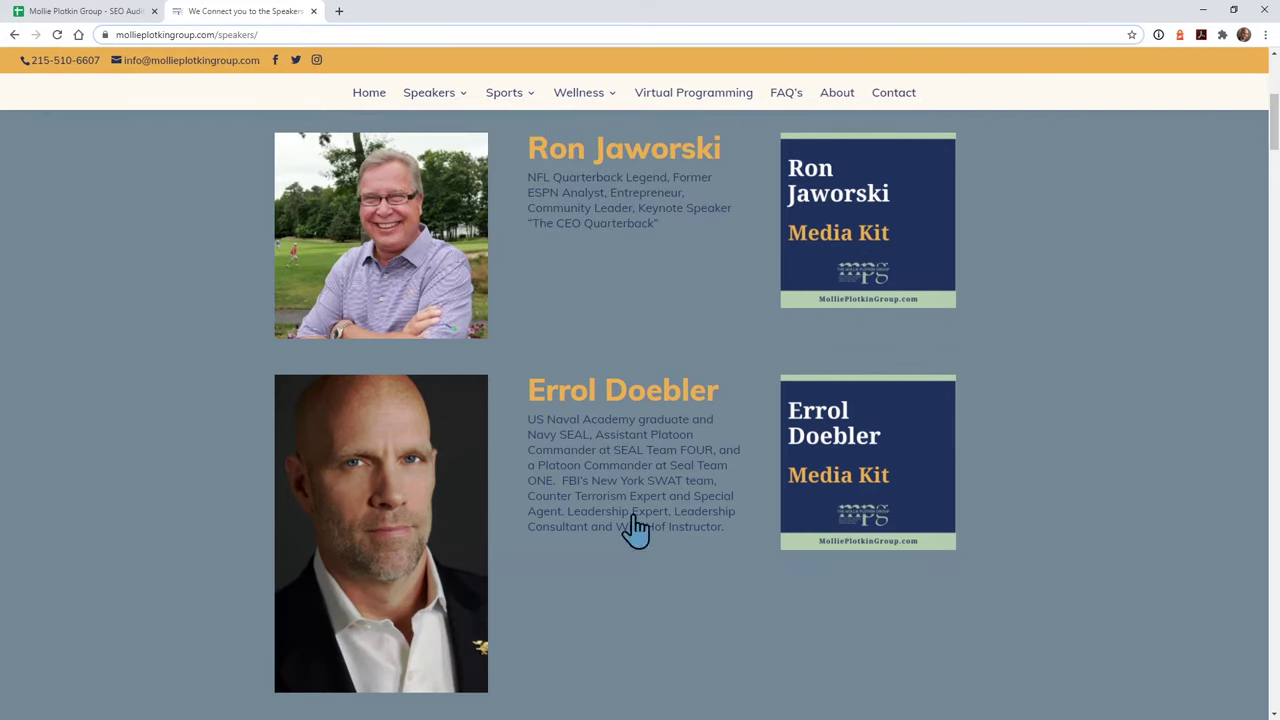
scroll(668, 497, "down", 2)
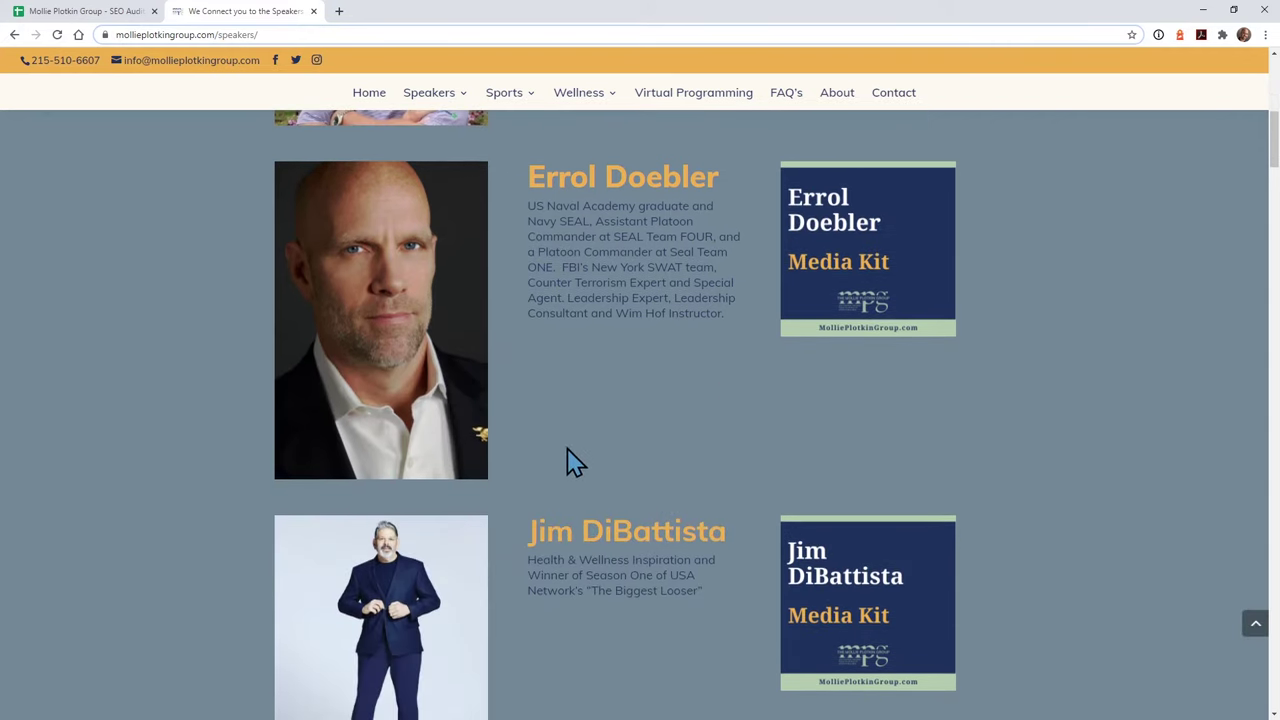
scroll(571, 460, "up", 9)
scroll(757, 531, "down", 3)
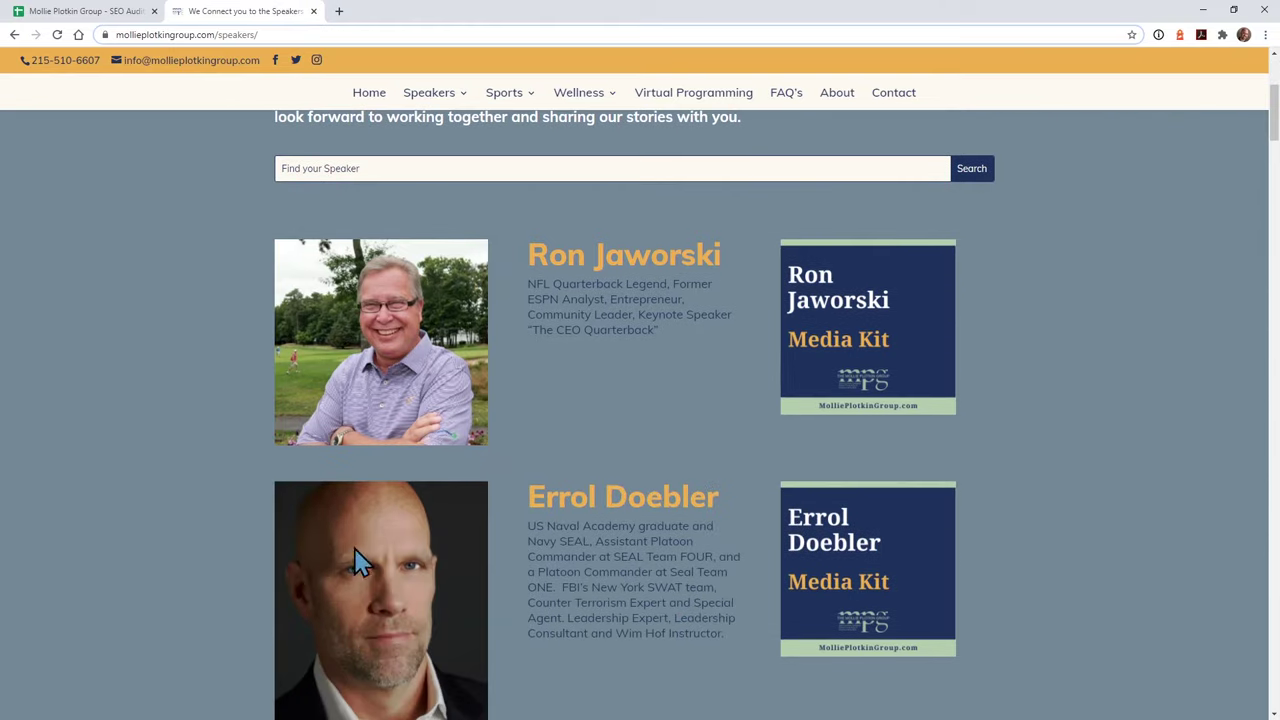
scroll(634, 443, "down", 2)
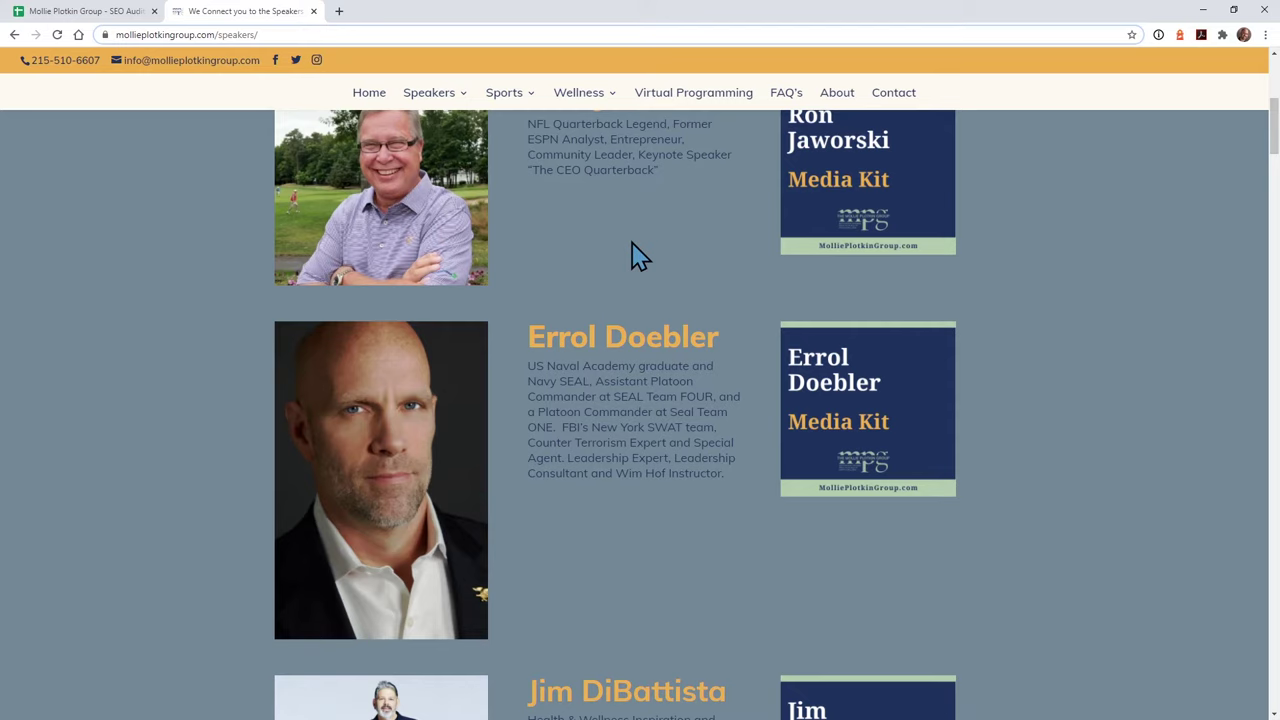
- Open the last NHL speaker's page from the Sports submenu, check its Featured Videos and Media sections, and return to the Speakers page
mouse_move(440, 100)
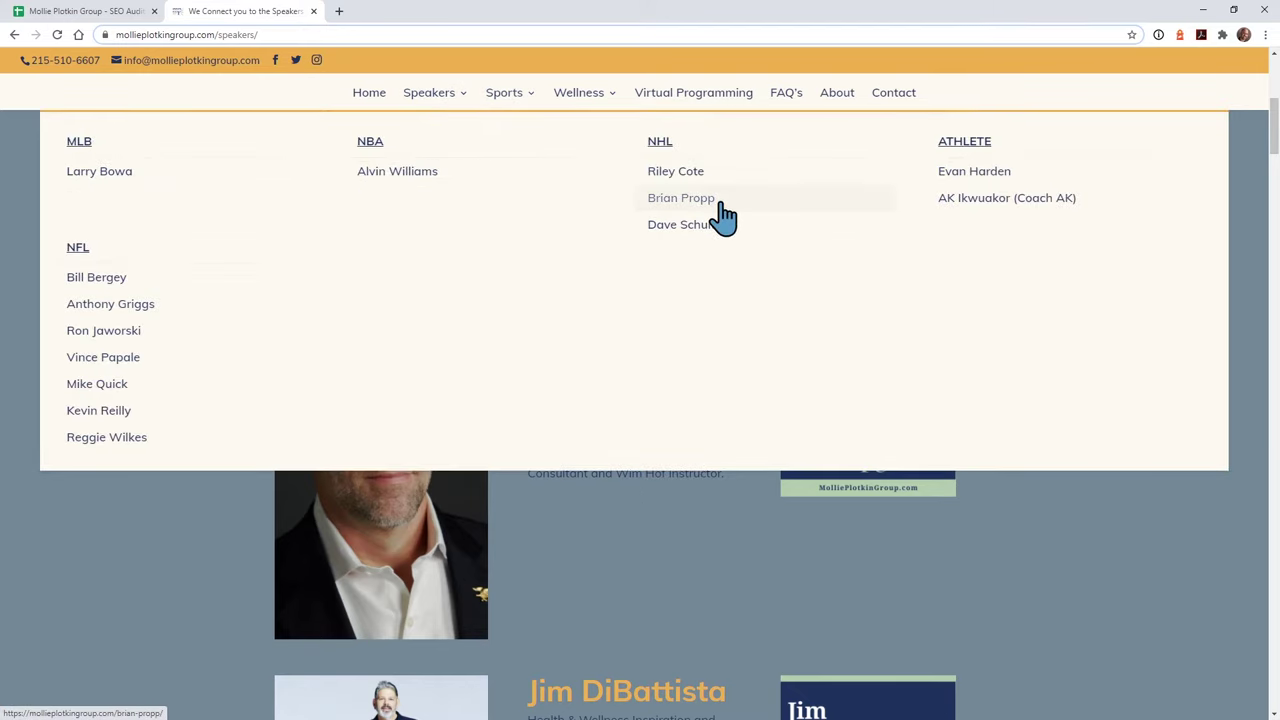
left_click(712, 226)
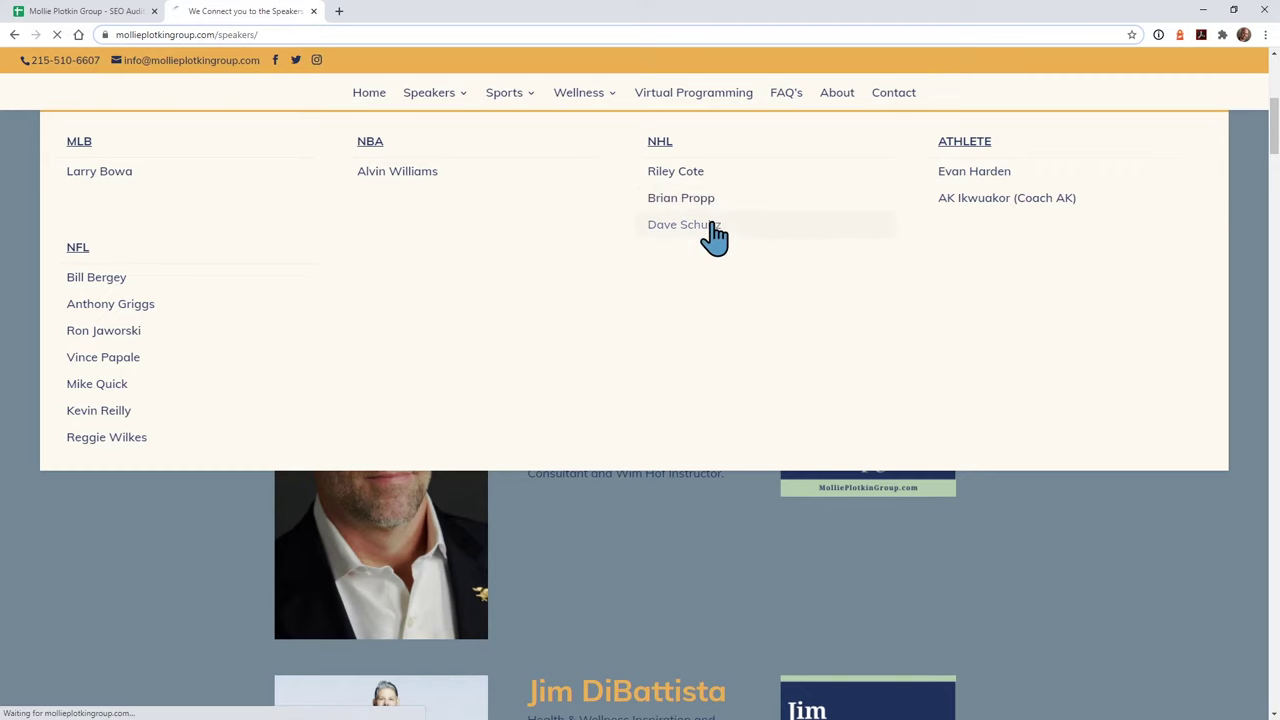
scroll(331, 451, "down", 2)
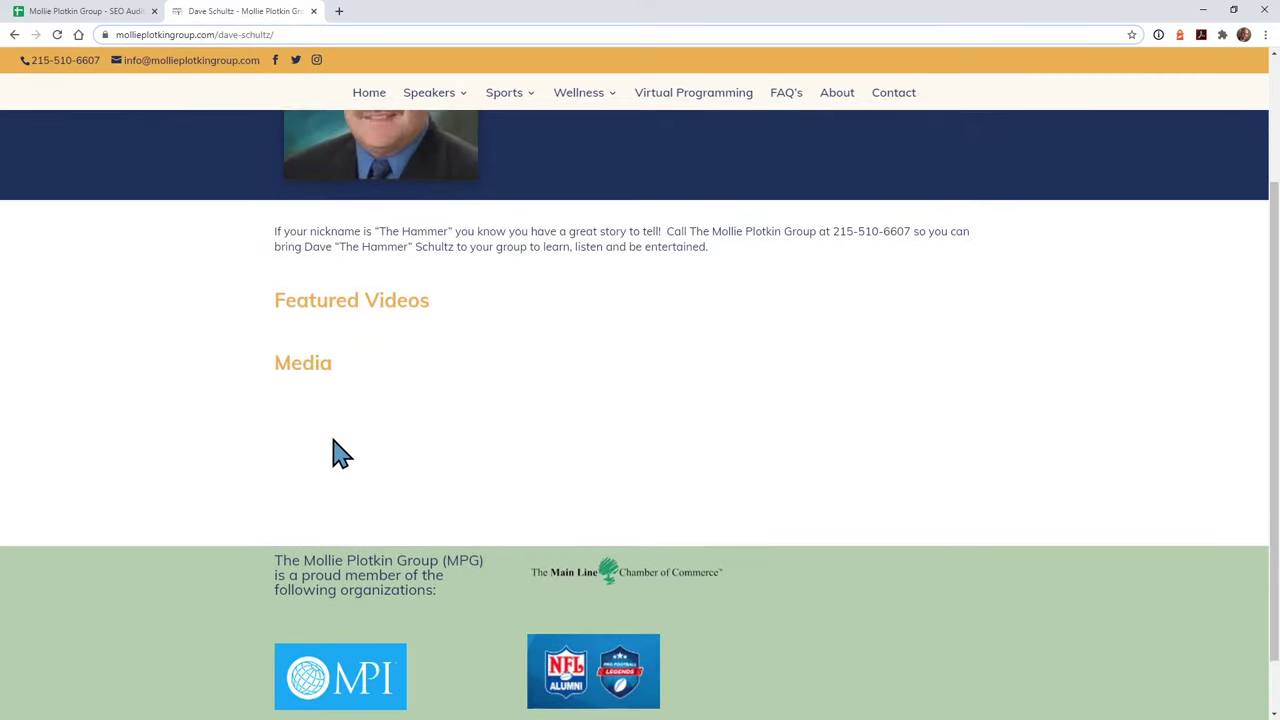
scroll(331, 451, "up", 2)
right_click(350, 370)
key("Escape")
key("alt+Left")
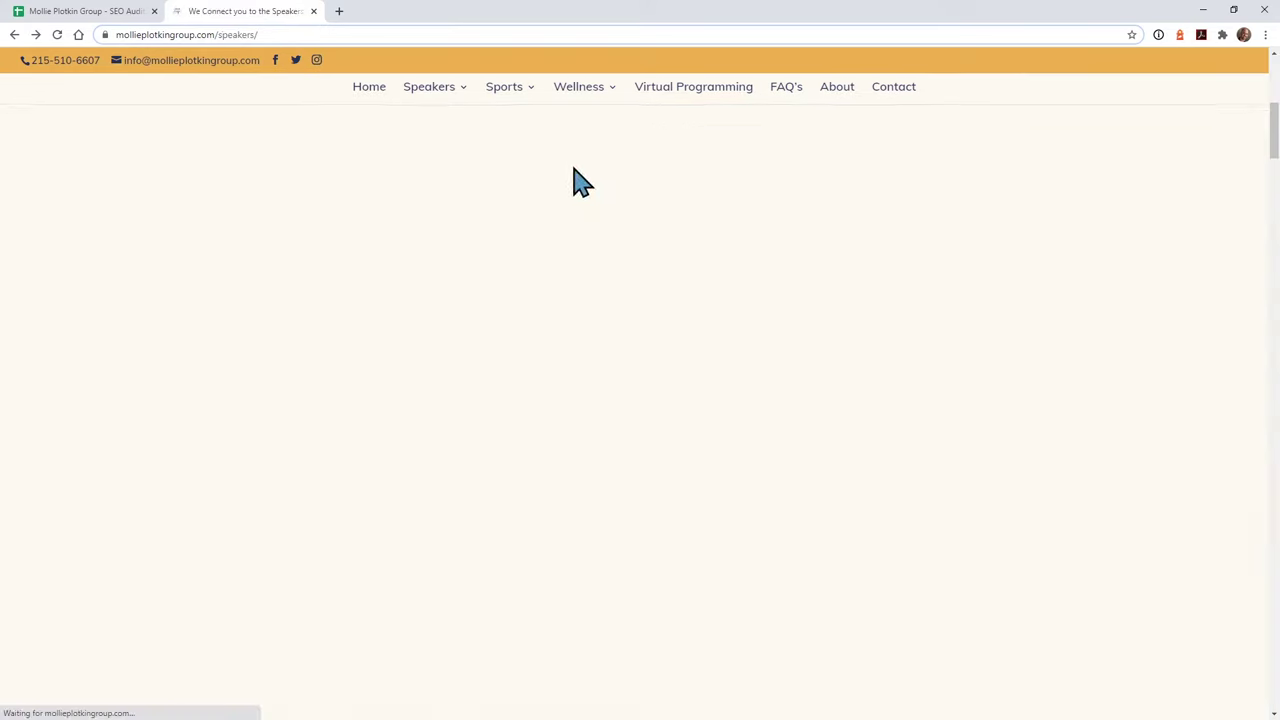
- Examine the speaker listings further down the Speakers page, including their descriptions and media kits, and return to the page's introduction
mouse_move(513, 115)
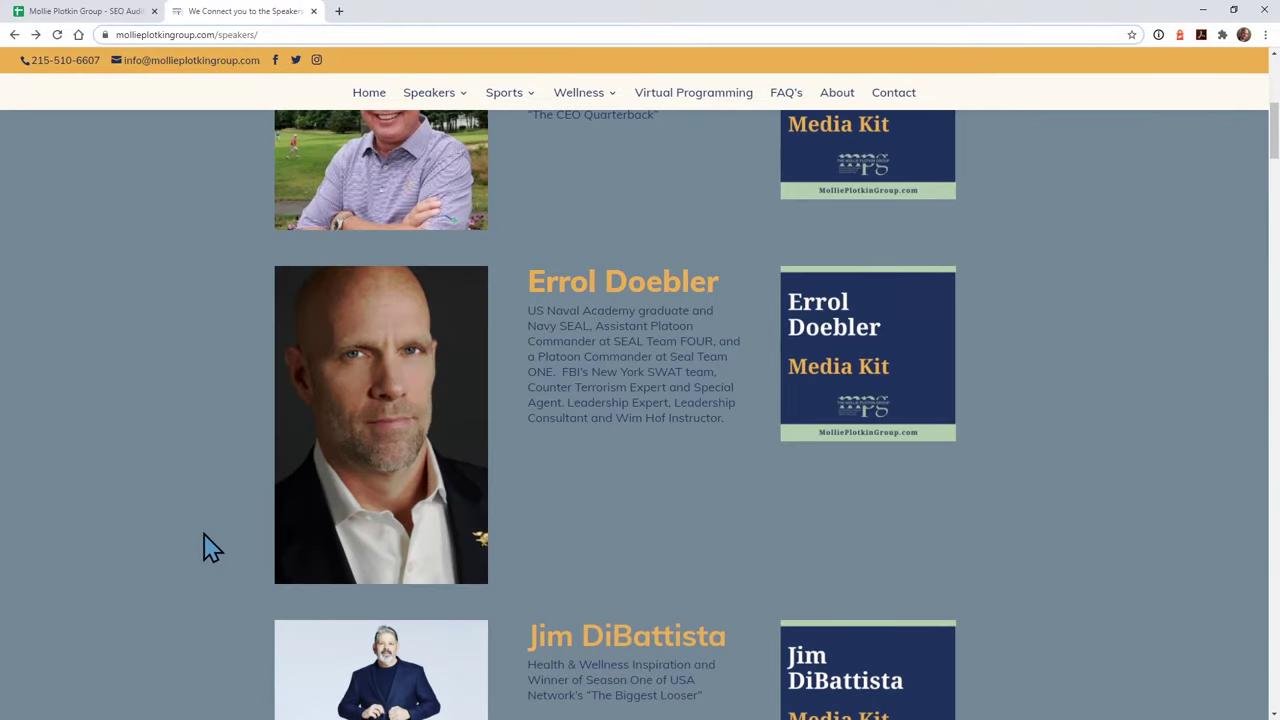
scroll(212, 547, "down", 4)
scroll(212, 547, "down", 2)
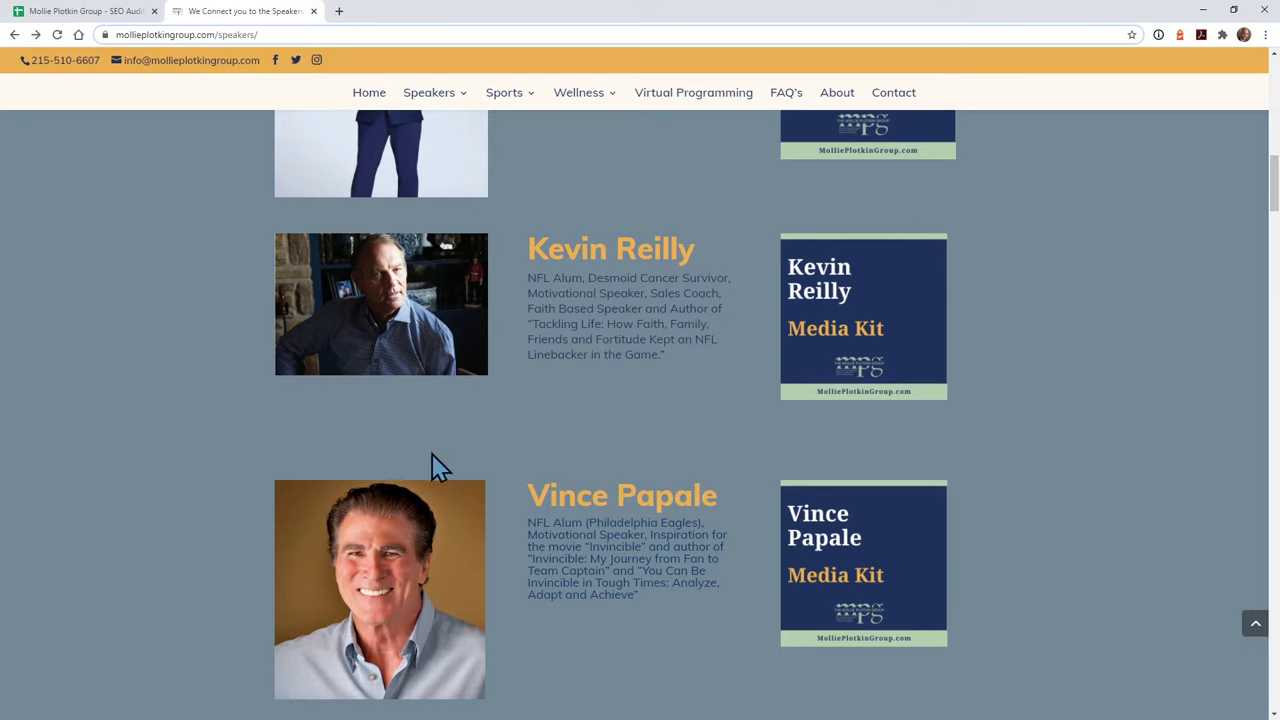
scroll(571, 443, "up", 5)
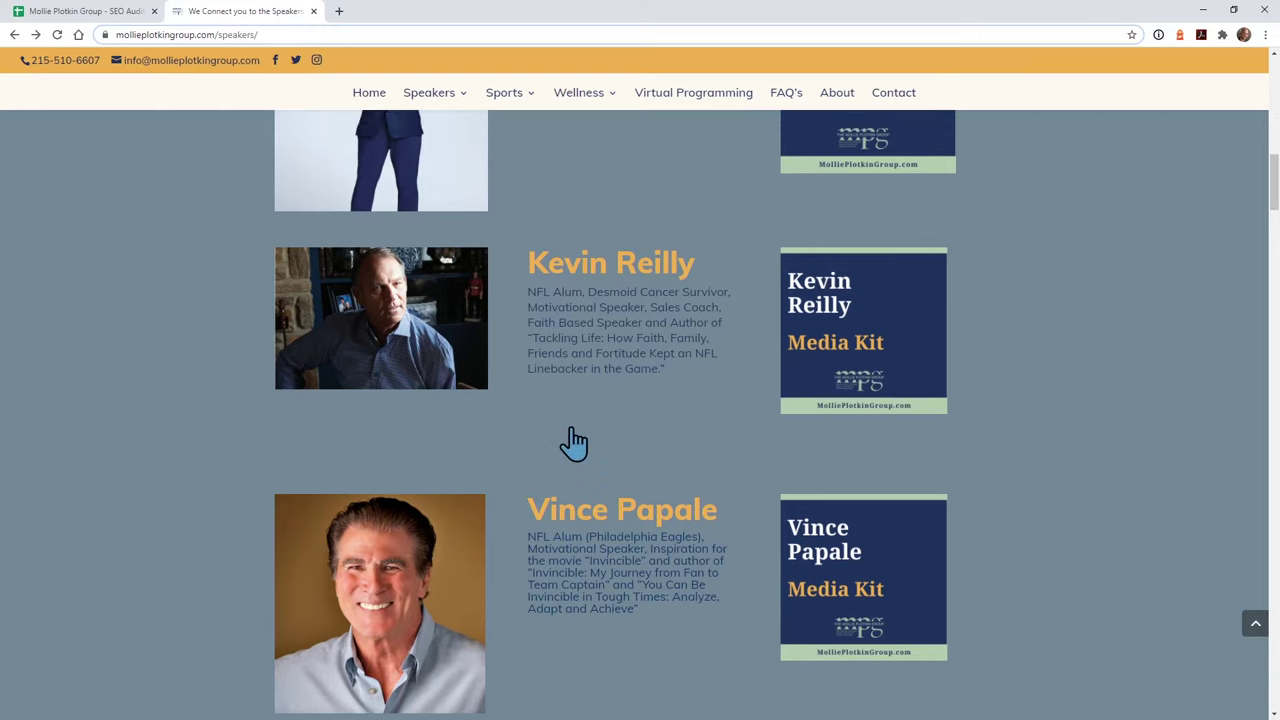
scroll(571, 445, "up", 3)
scroll(571, 447, "down", 15)
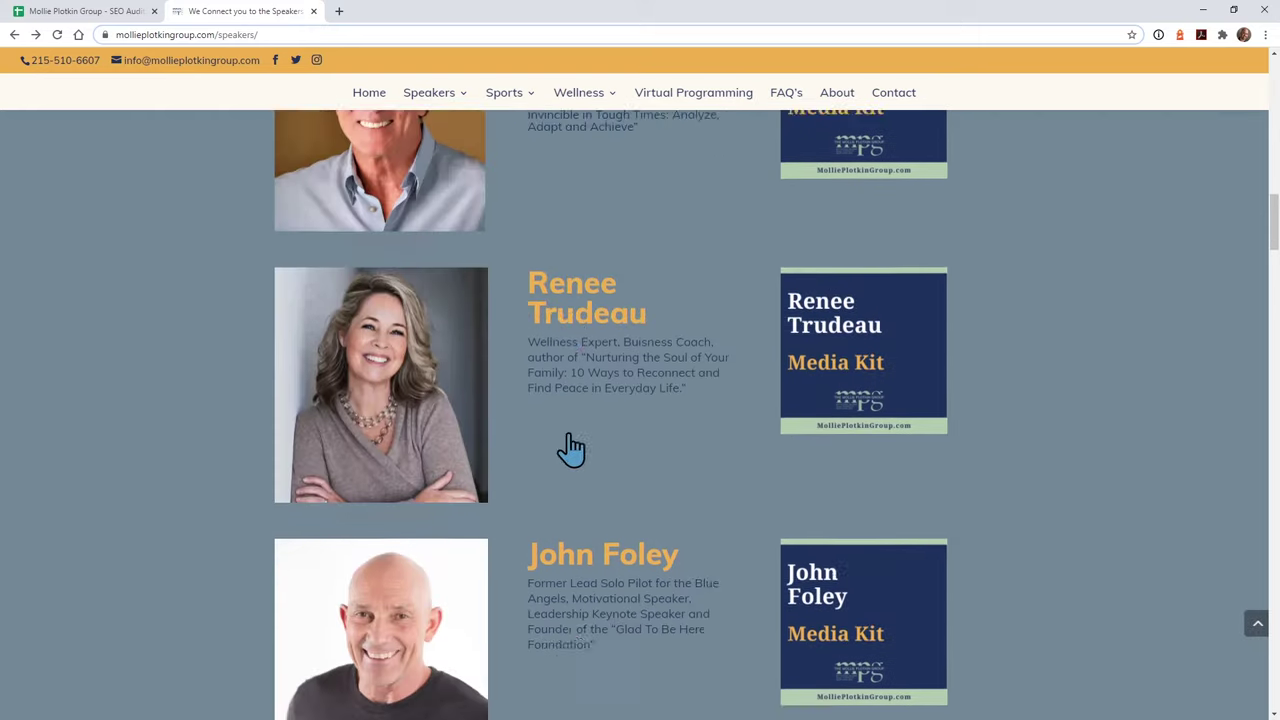
scroll(730, 445, "up", 15)
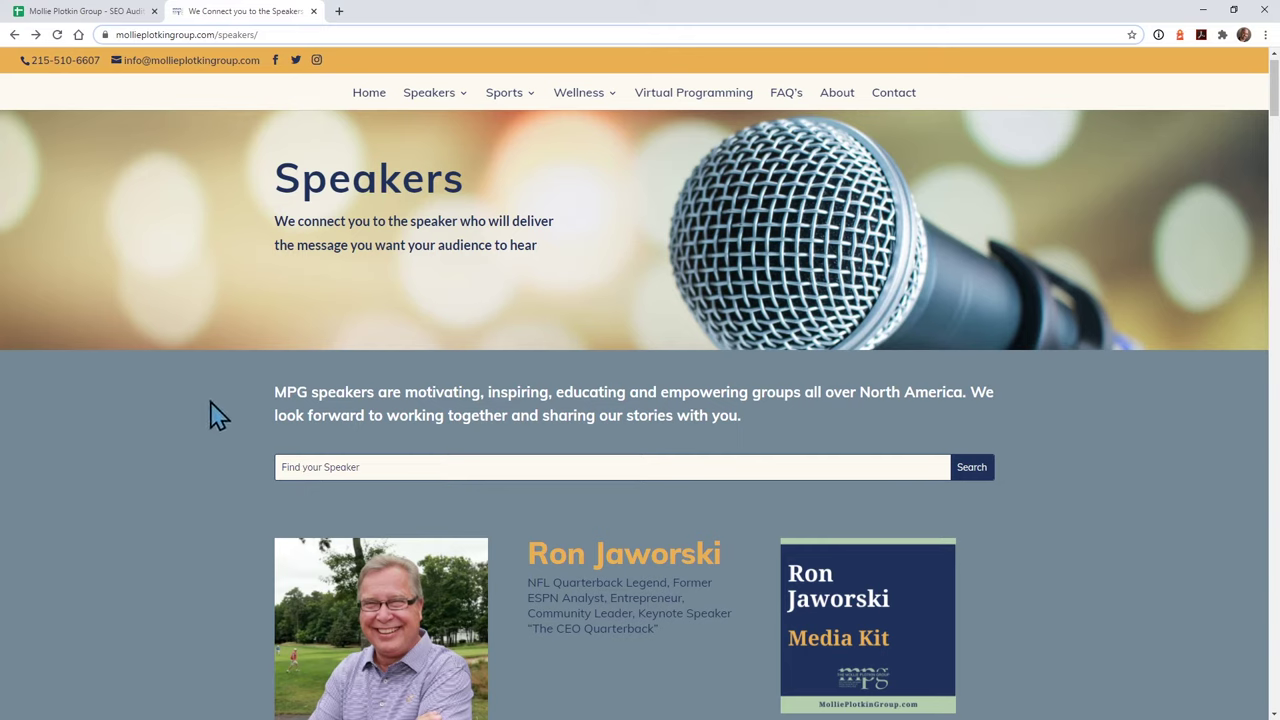
- Search the Speakers page for "nfl", review the results, and return to the Speakers page
scroll(203, 443, "down", 2)
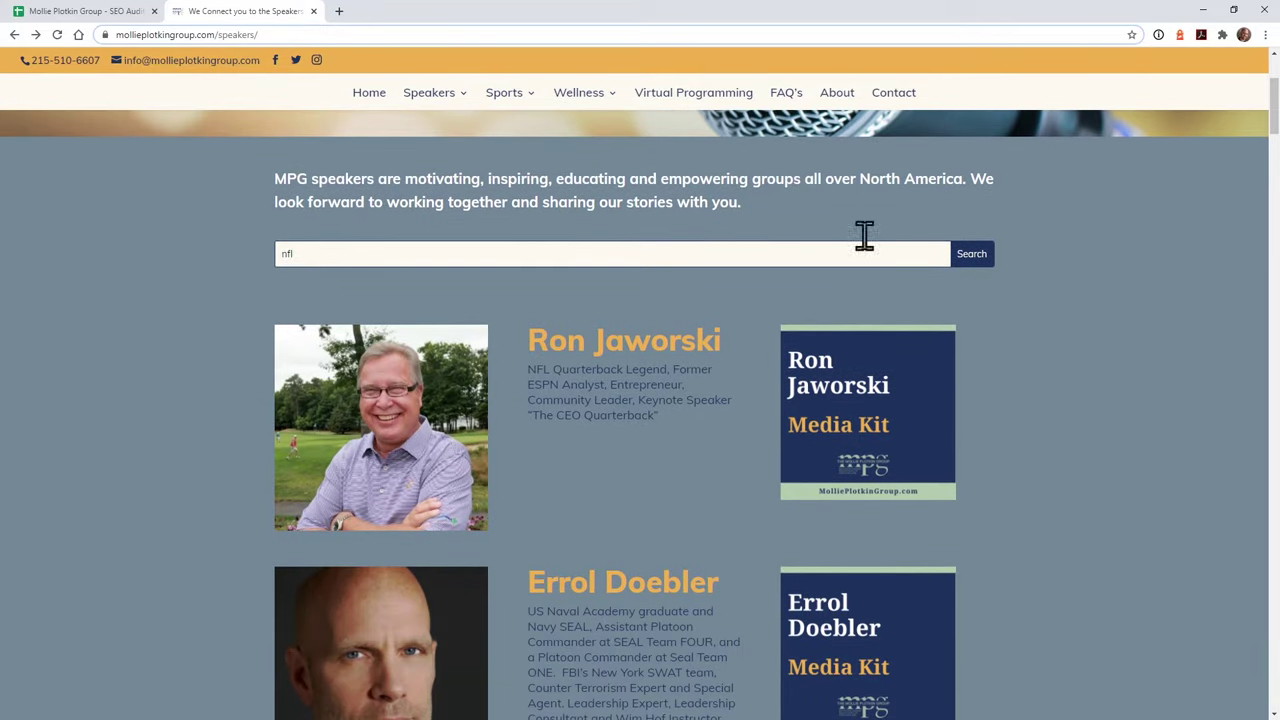
left_click(973, 264)
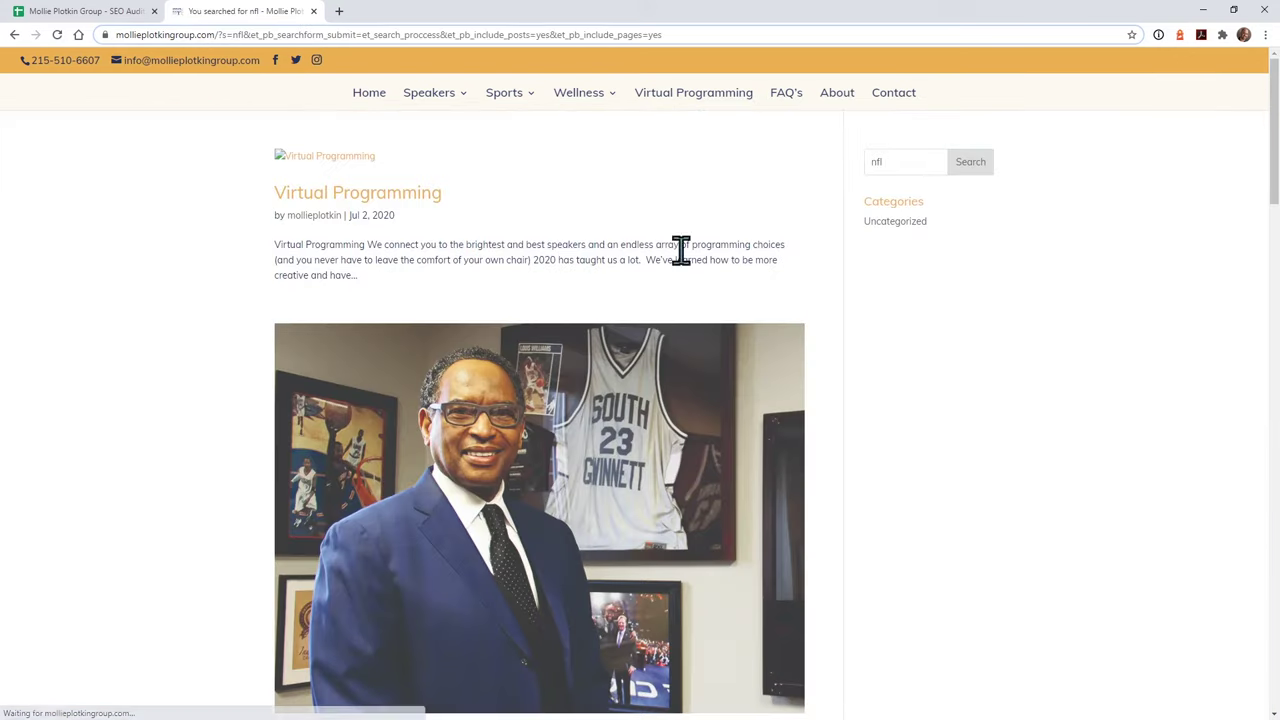
scroll(203, 348, "down", 7)
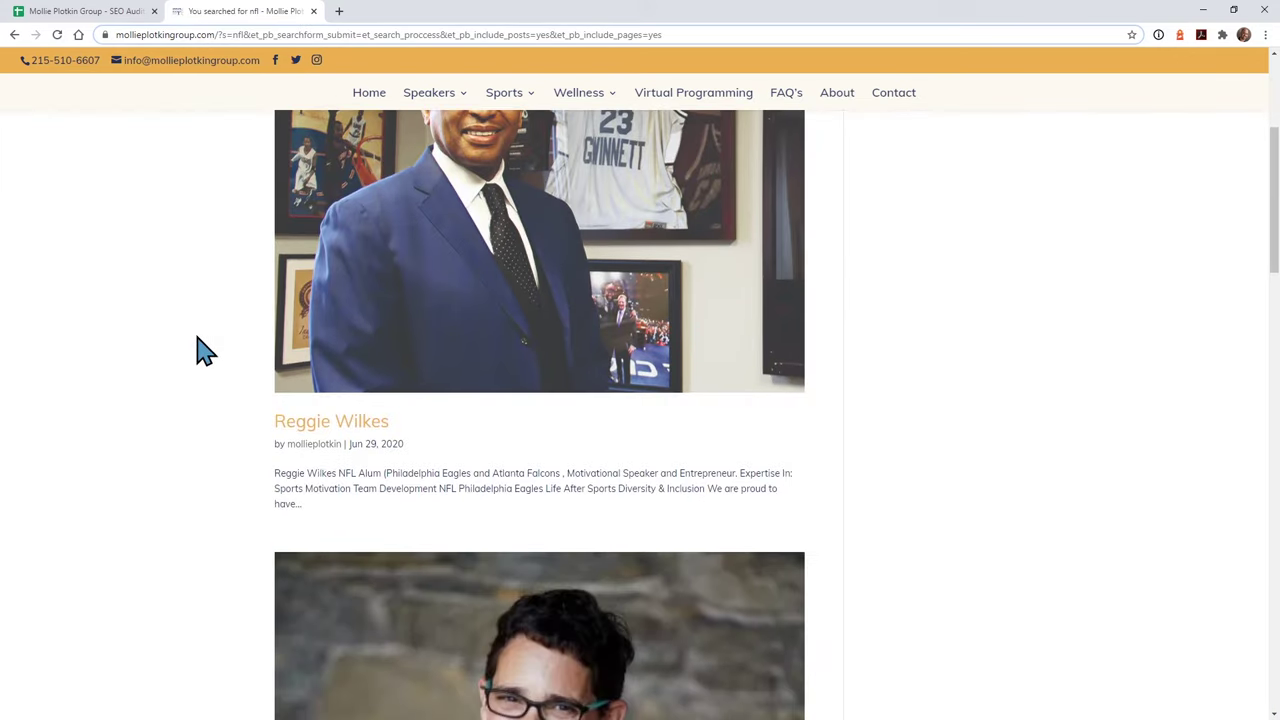
scroll(203, 352, "down", 15)
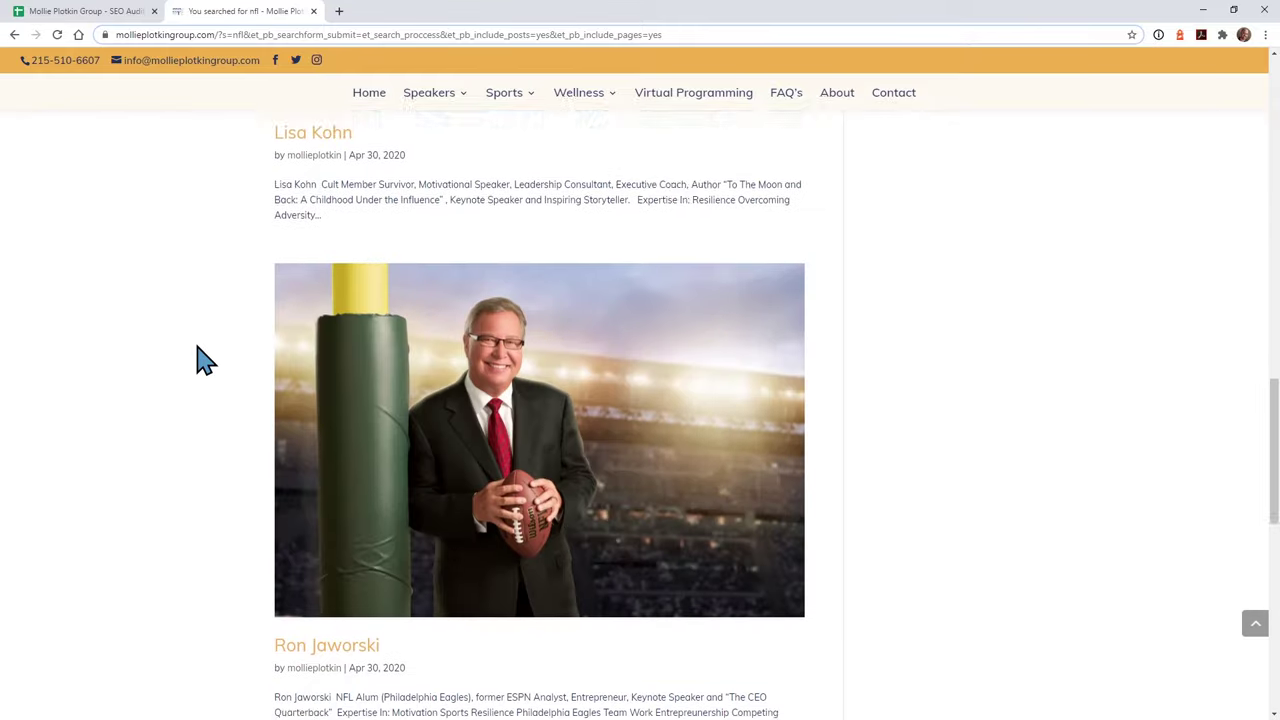
scroll(203, 370, "up", 15)
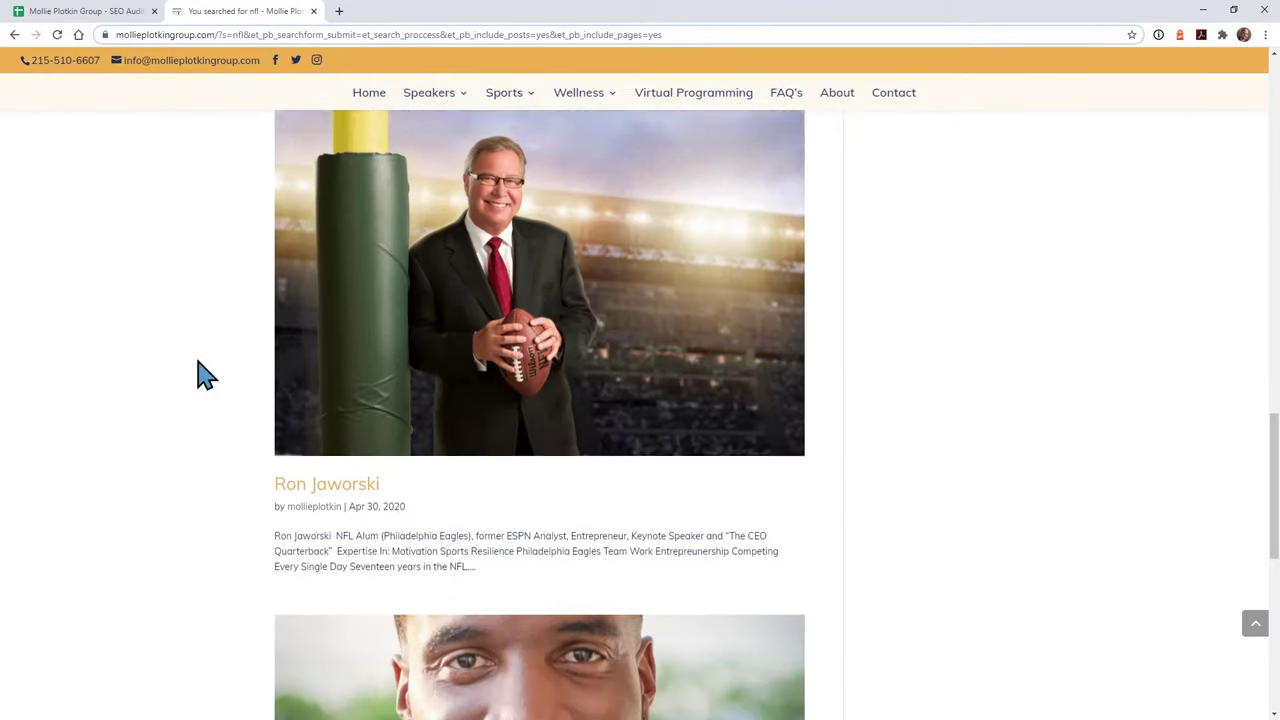
scroll(360, 400, "up", 4)
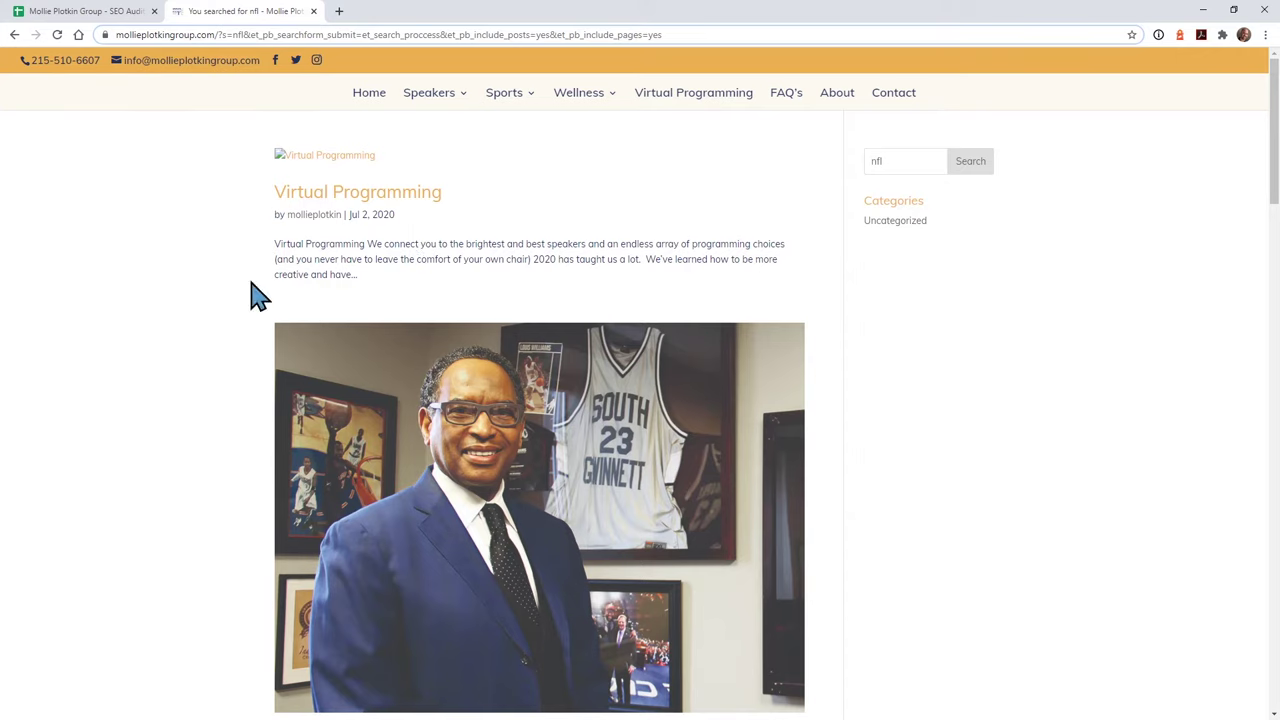
scroll(733, 255, "down", 5)
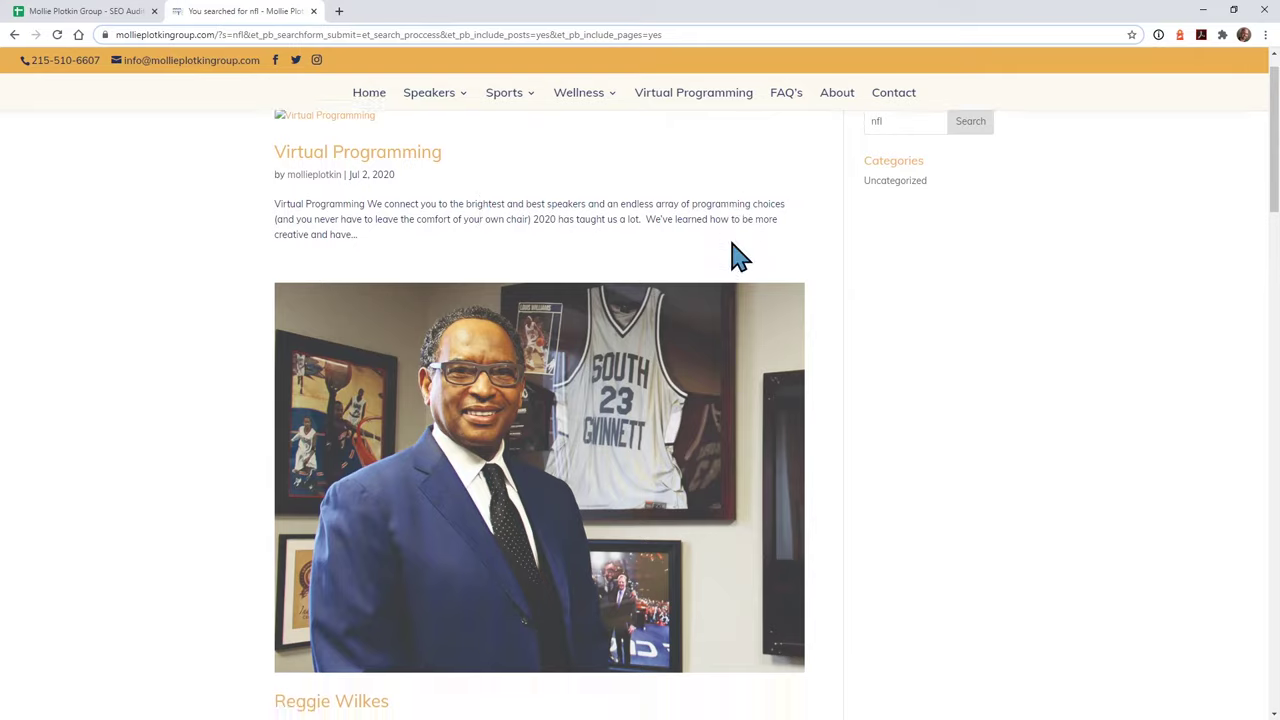
scroll(731, 257, "up", 2)
key("alt+Left")
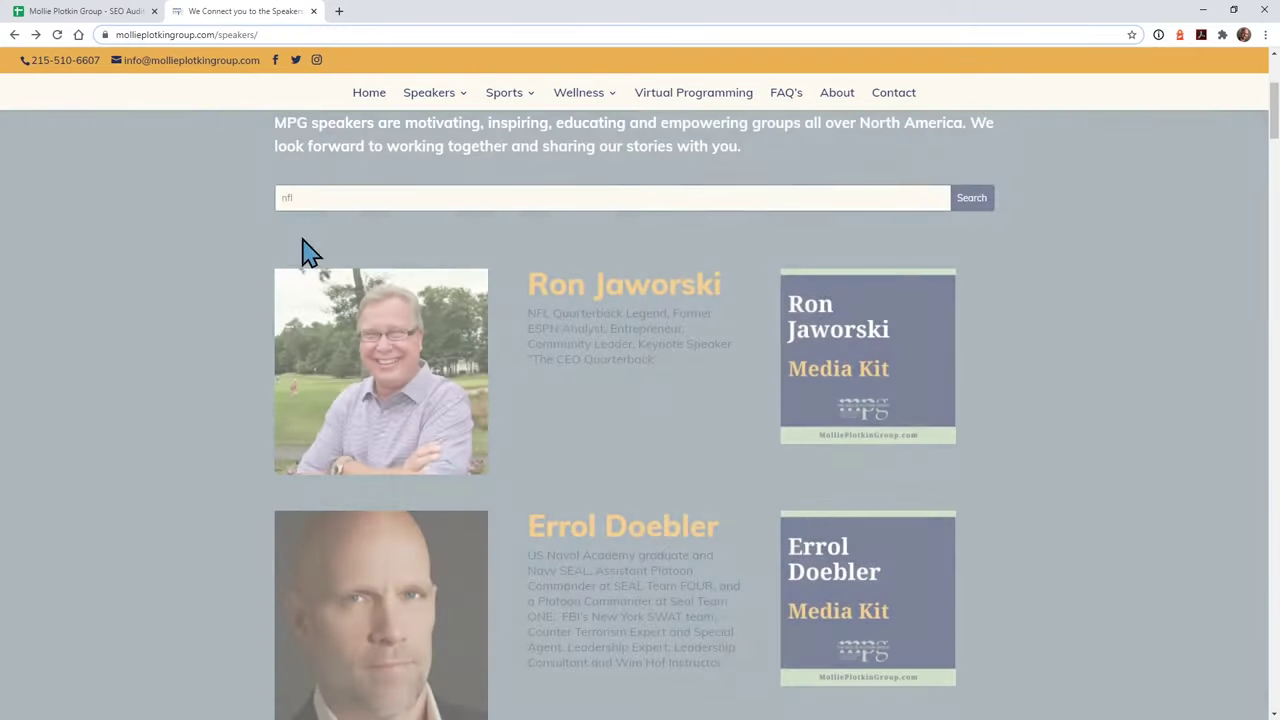
- Clear the search term from the Find your Speaker field, and review the page's introduction and first speaker listings
double_click(328, 197)
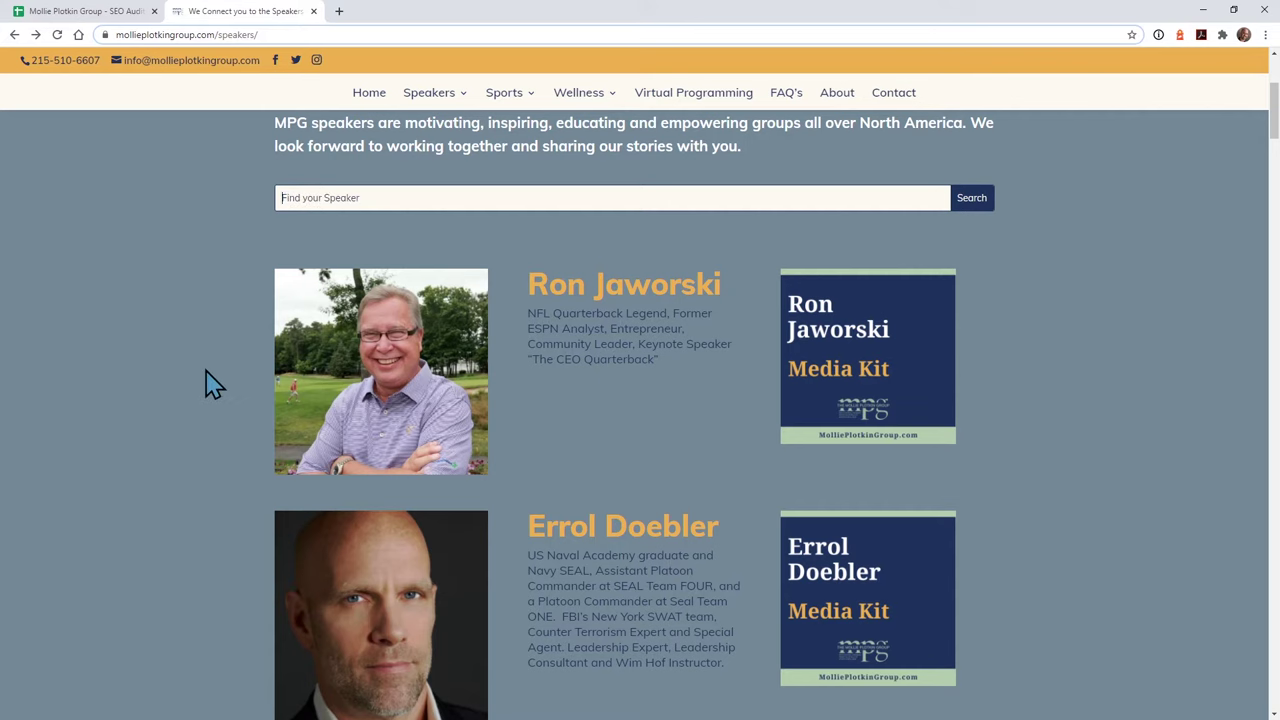
scroll(200, 390, "down", 3)
scroll(250, 390, "up", 5)
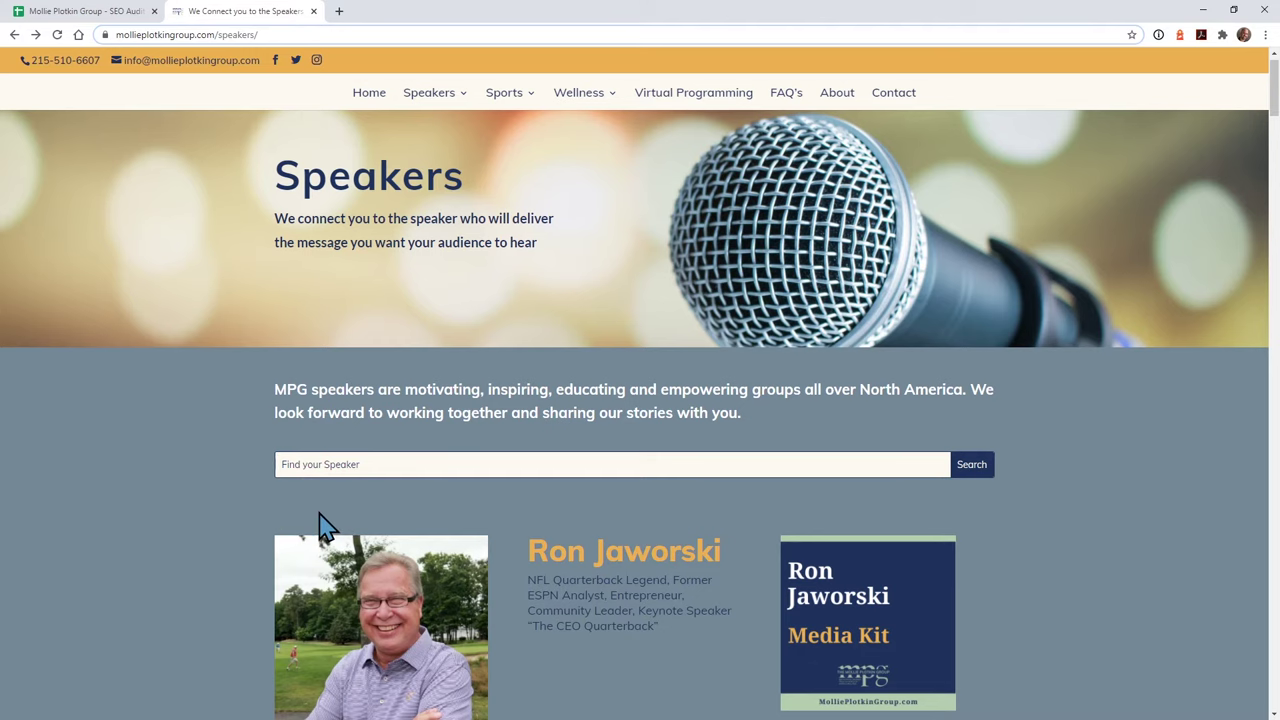
scroll(229, 543, "down", 1)
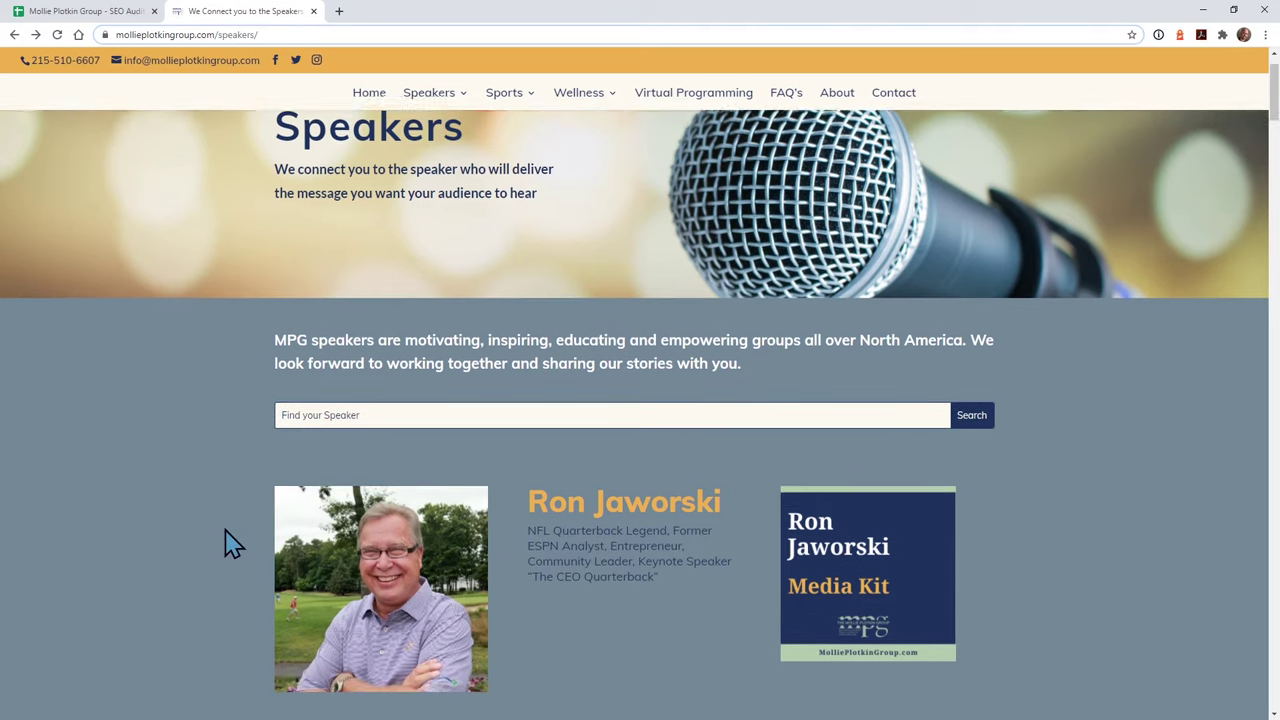
- Recheck the live site's Speakers, Sports and Wellness submenus, and select the 4xx Errors - Missing Pages entry in the audit spreadsheet
scroll(229, 257, "up", 2)
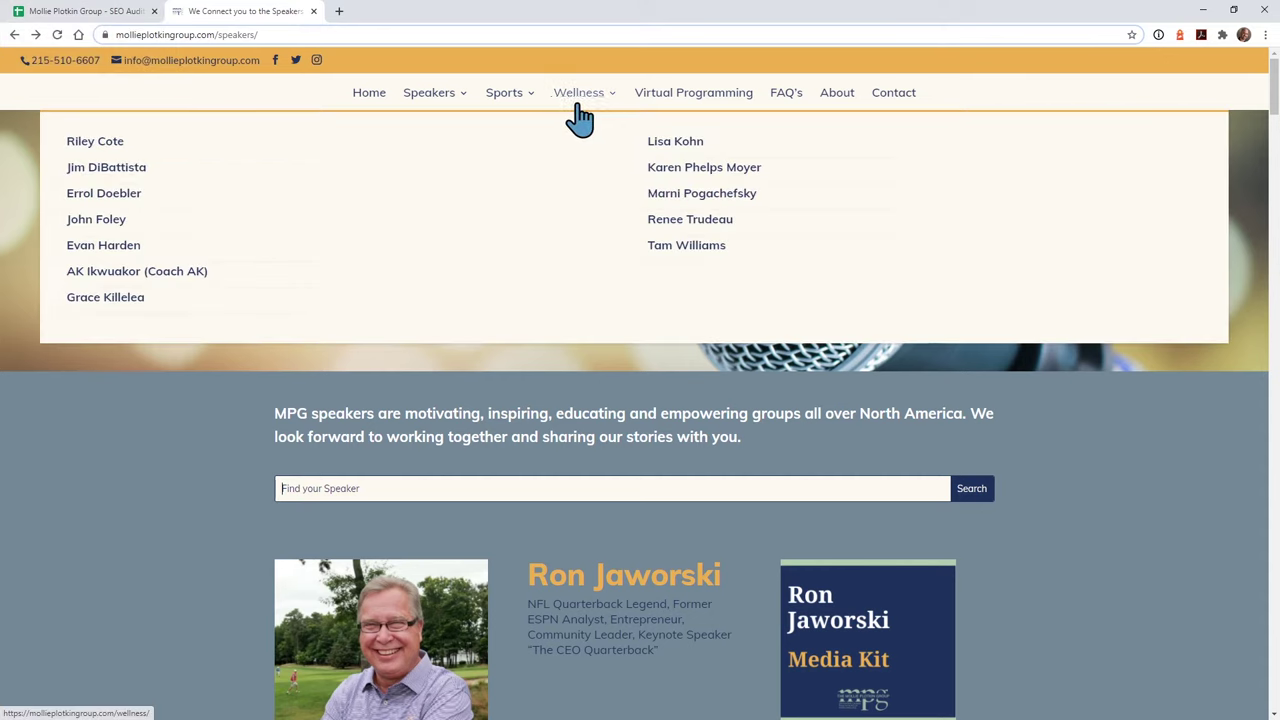
mouse_move(411, 104)
mouse_move(580, 122)
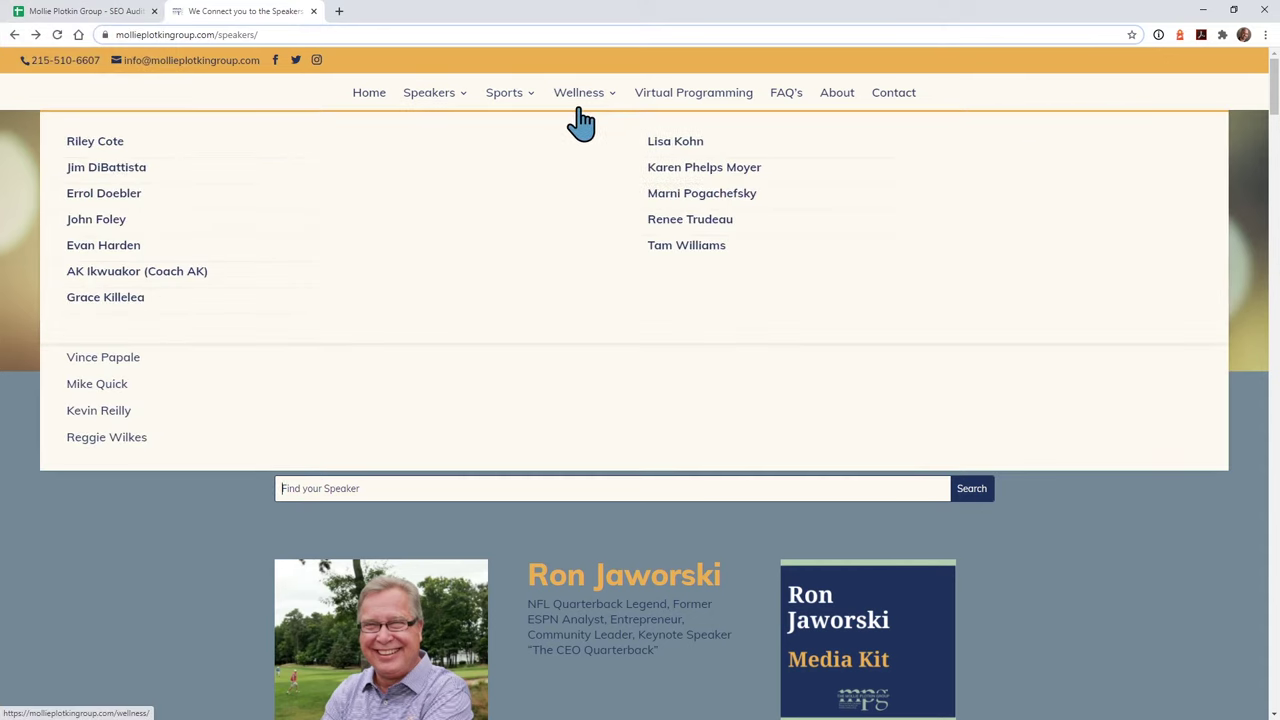
mouse_move(444, 119)
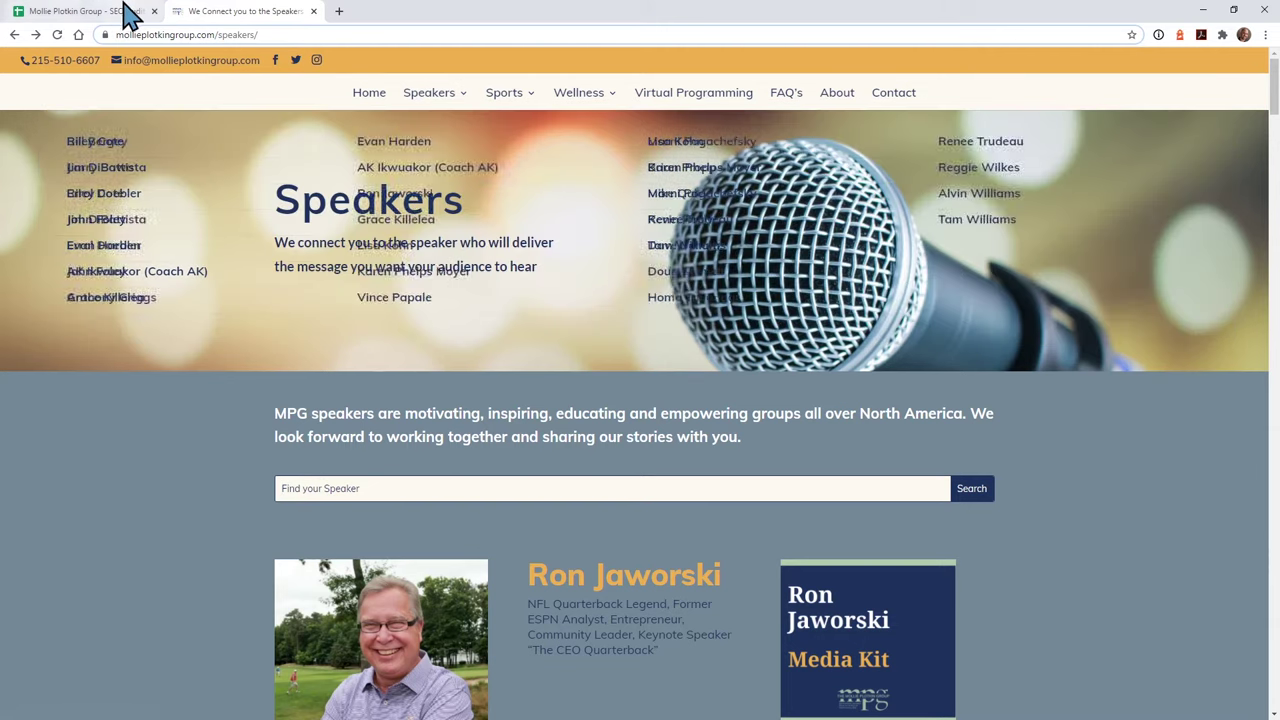
left_click(88, 12)
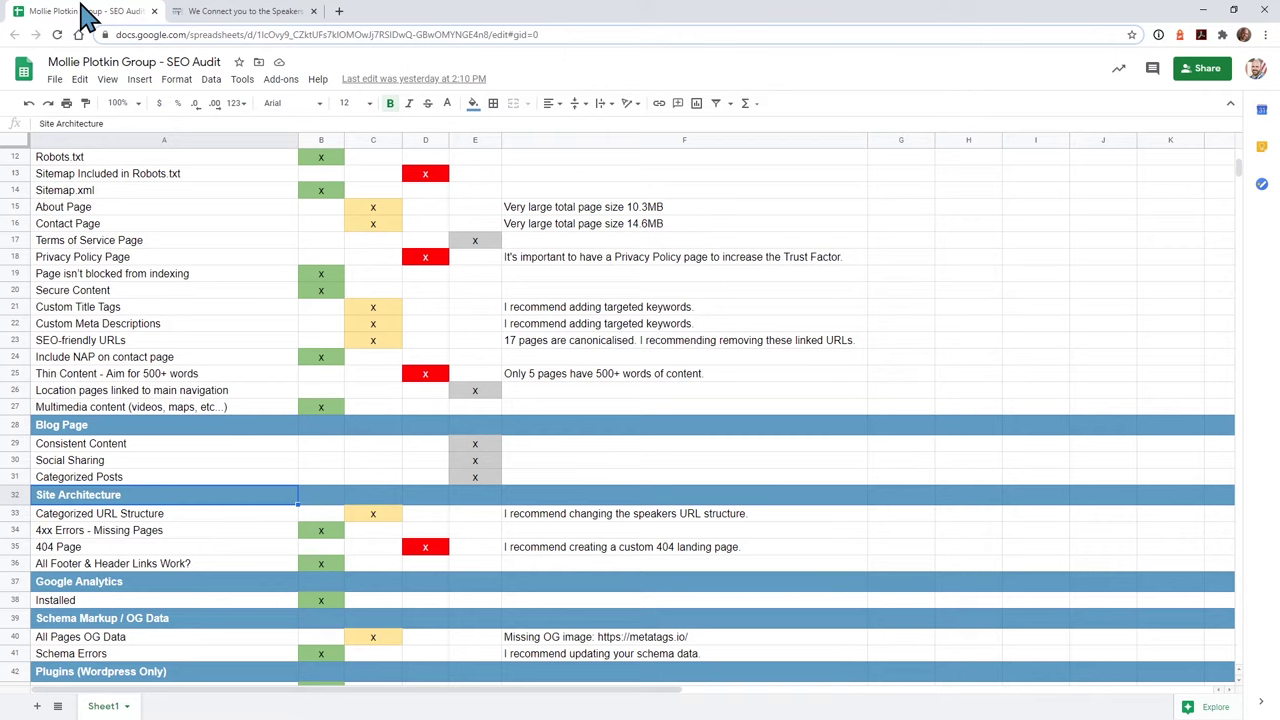
left_click(155, 531)
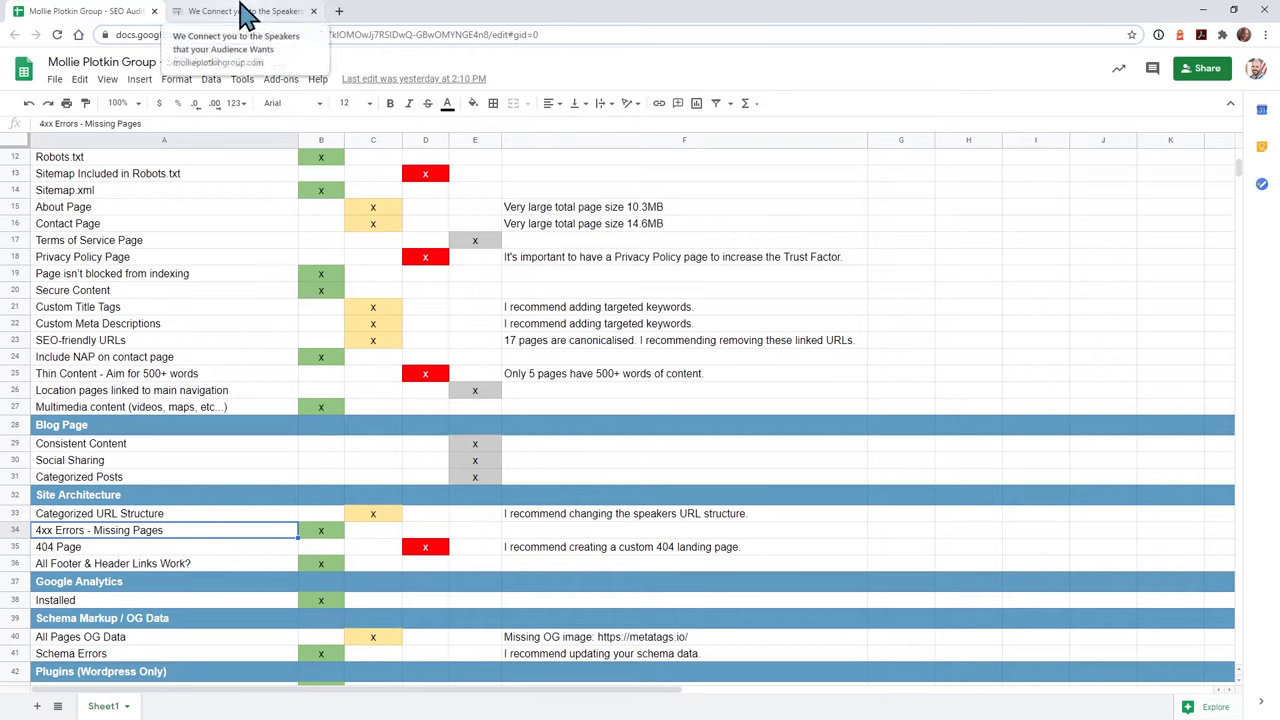
- Select the 404 Page entry in the audit spreadsheet and load the nonexistent address /segegeg on the live site
left_click(138, 548)
left_click(223, 12)
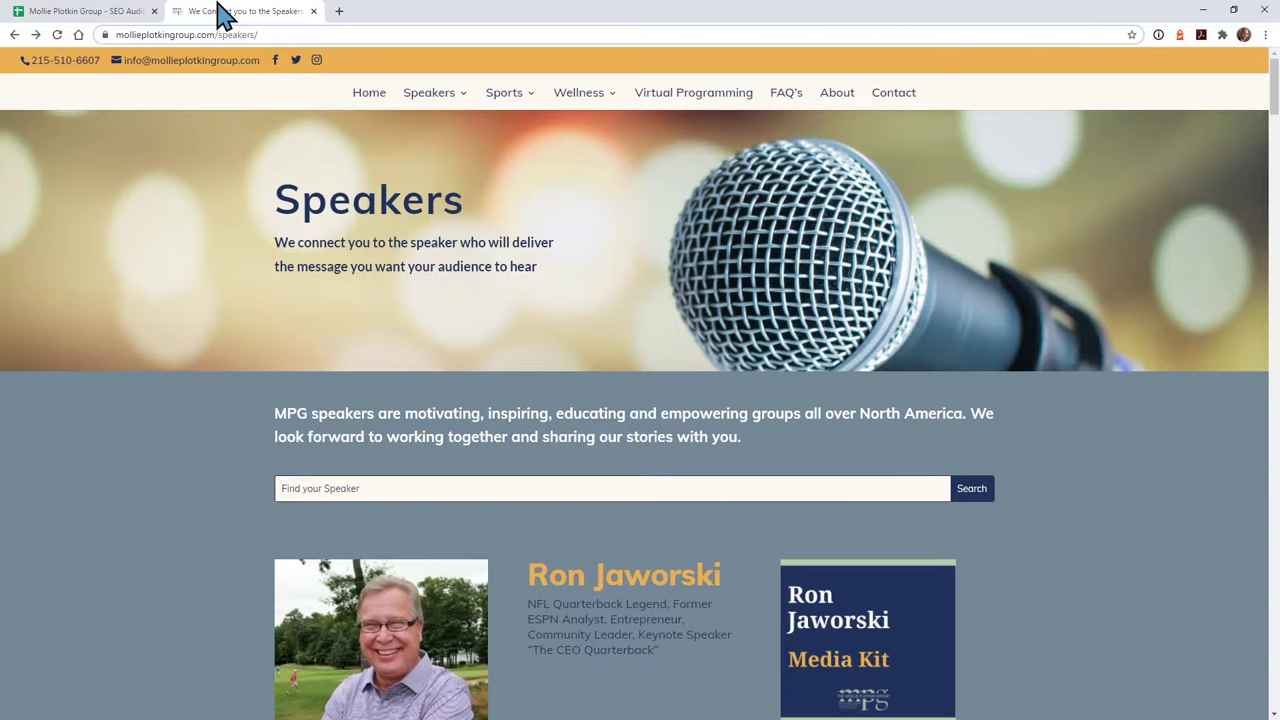
left_click(229, 34)
left_click_drag(250, 34, 370, 36)
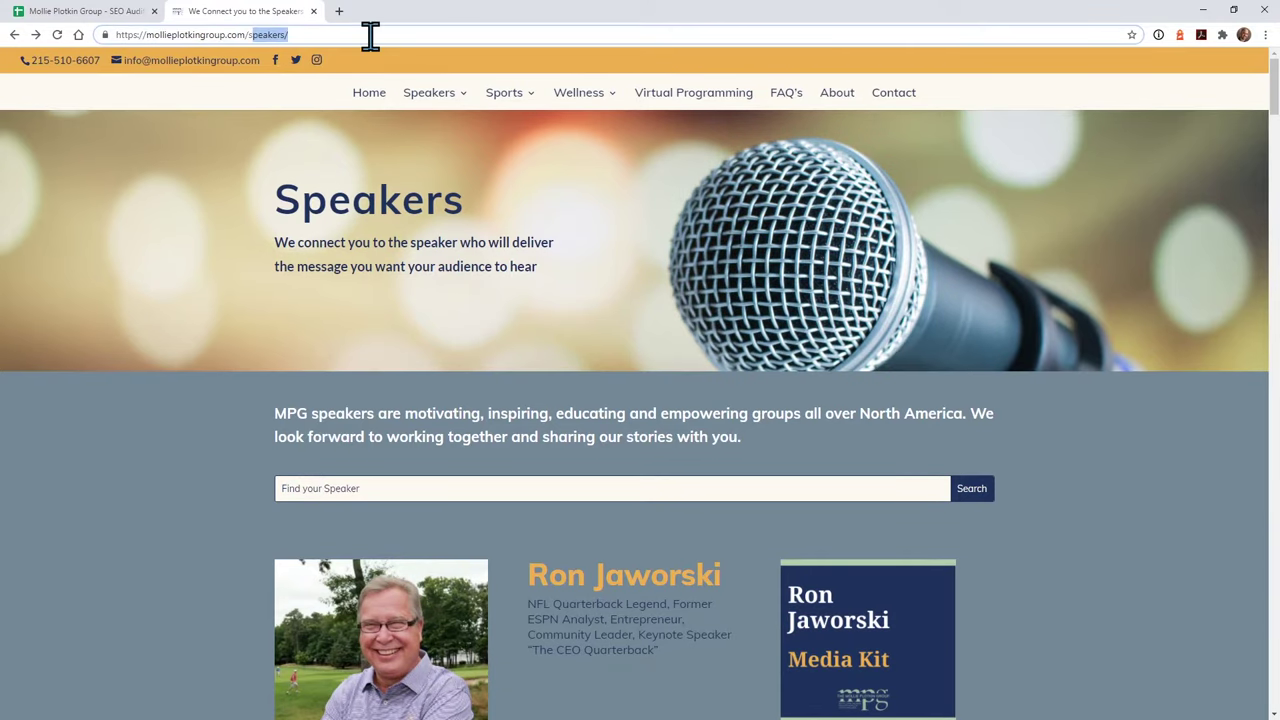
type("segegeg")
key("Return")
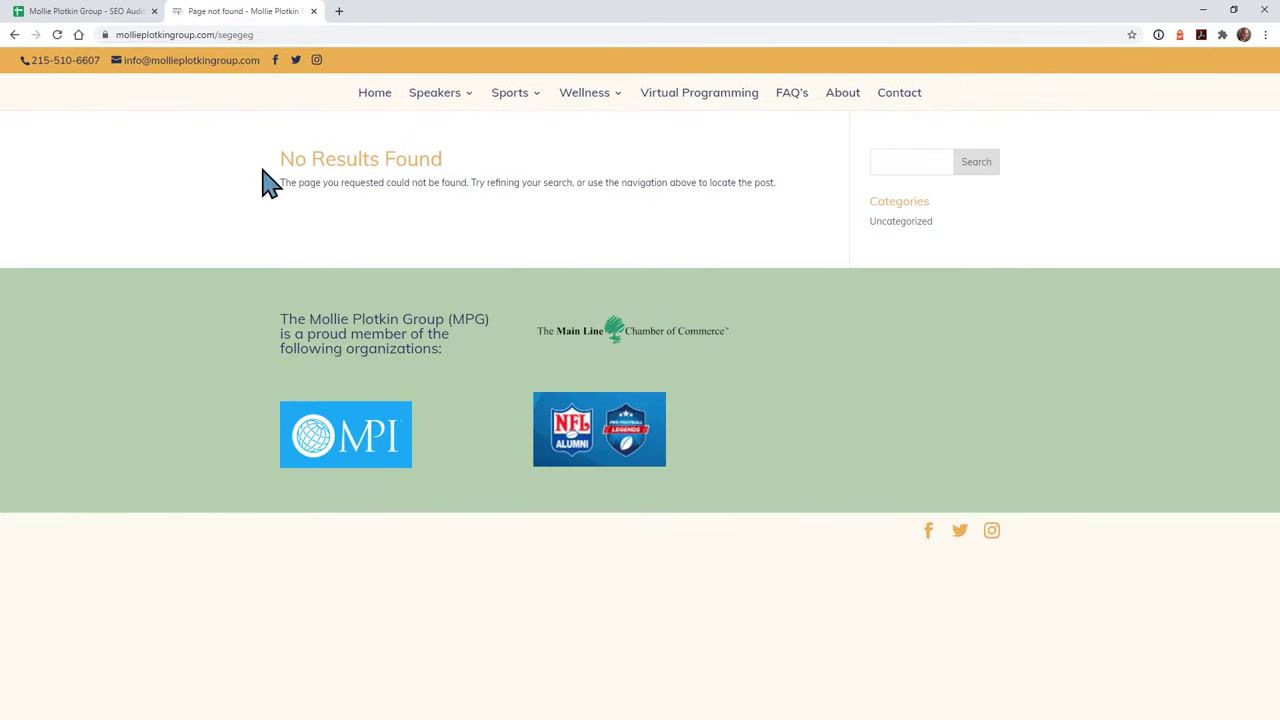
- Examine the heading and message text of the live site's page for a missing address
left_click_drag(325, 160, 214, 222)
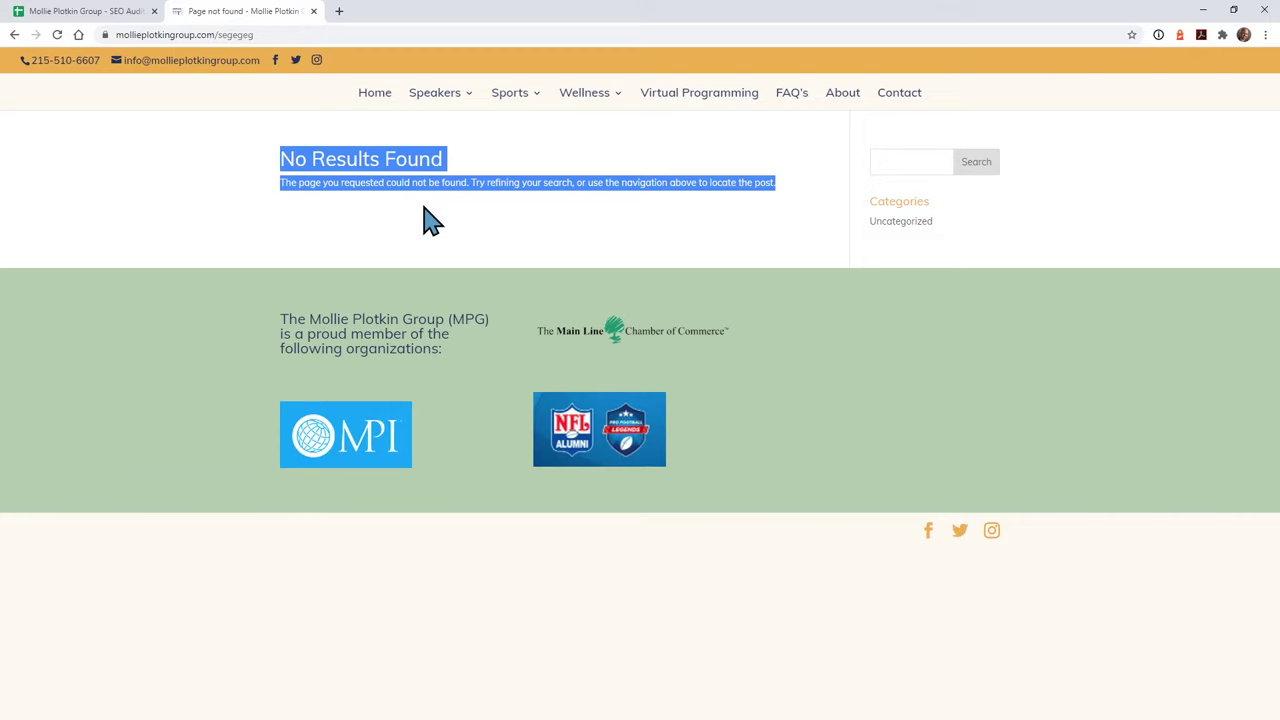
left_click_drag(491, 183, 290, 165)
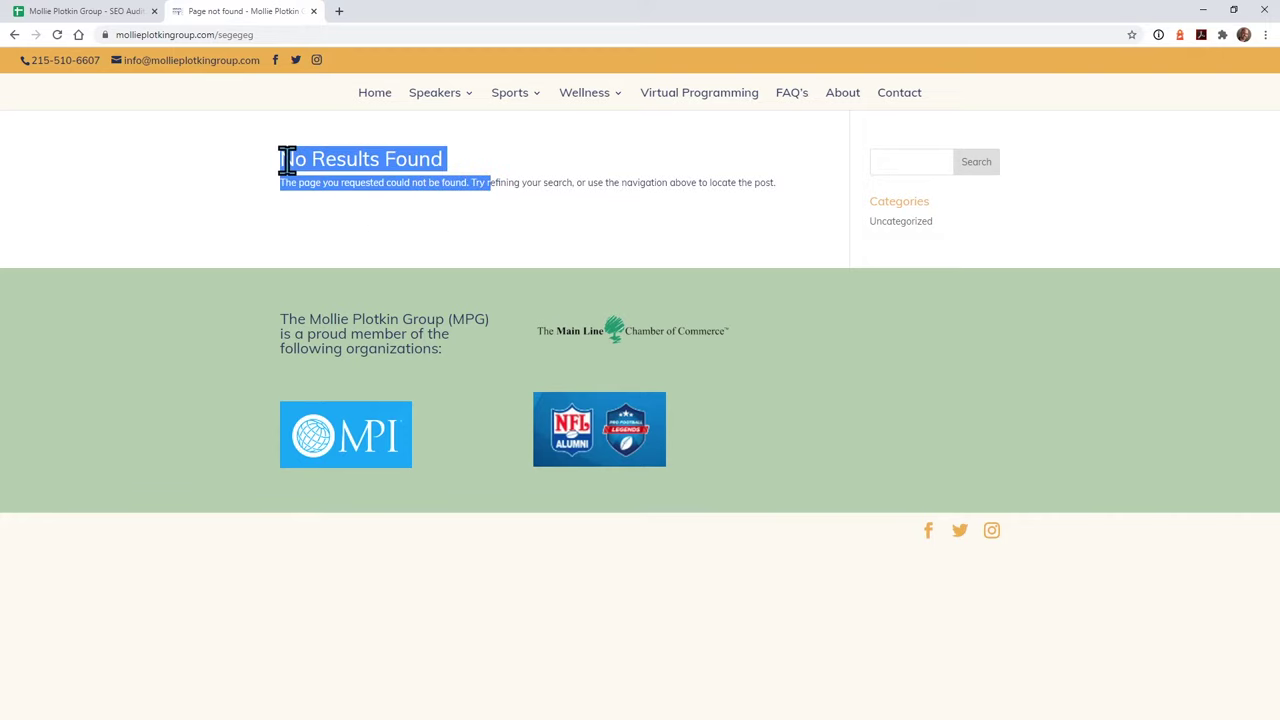
left_click_drag(566, 185, 491, 206)
left_click(340, 163)
left_click(557, 183)
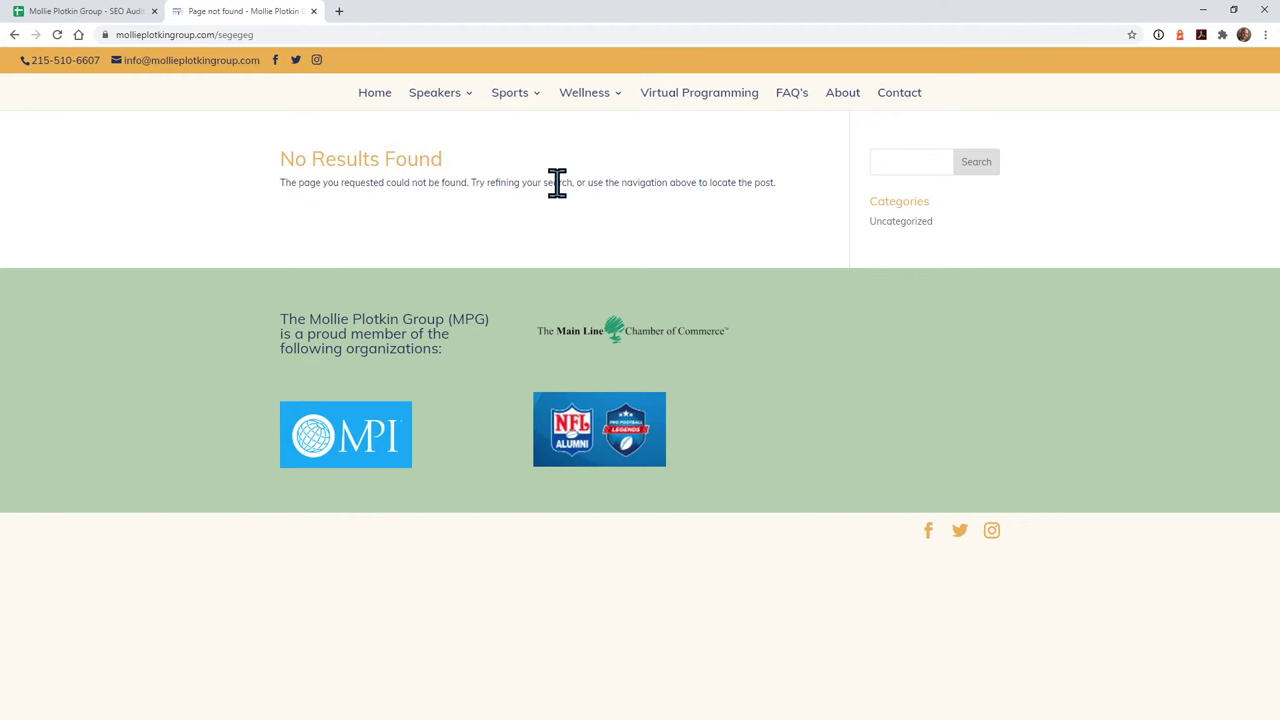
- Select the All Footer & Header Links Work? entry, check the live site's header and footer links, and open its Home page
left_click(80, 12)
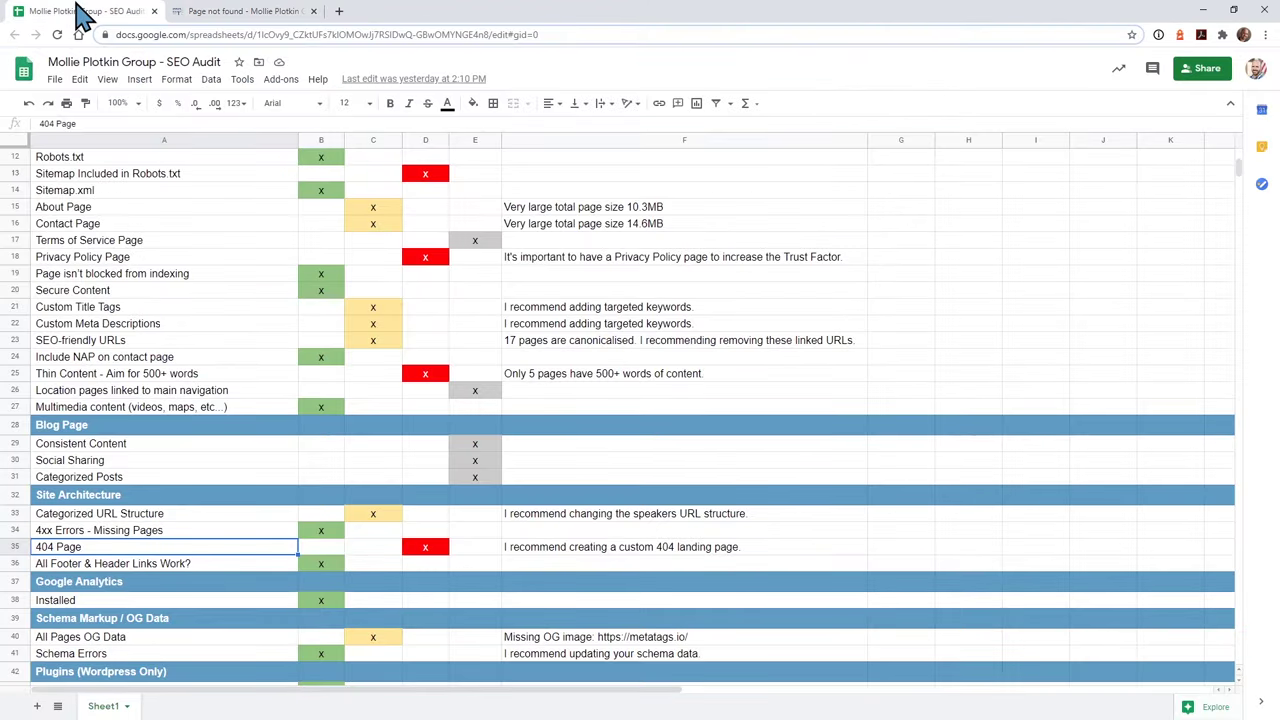
left_click(170, 566)
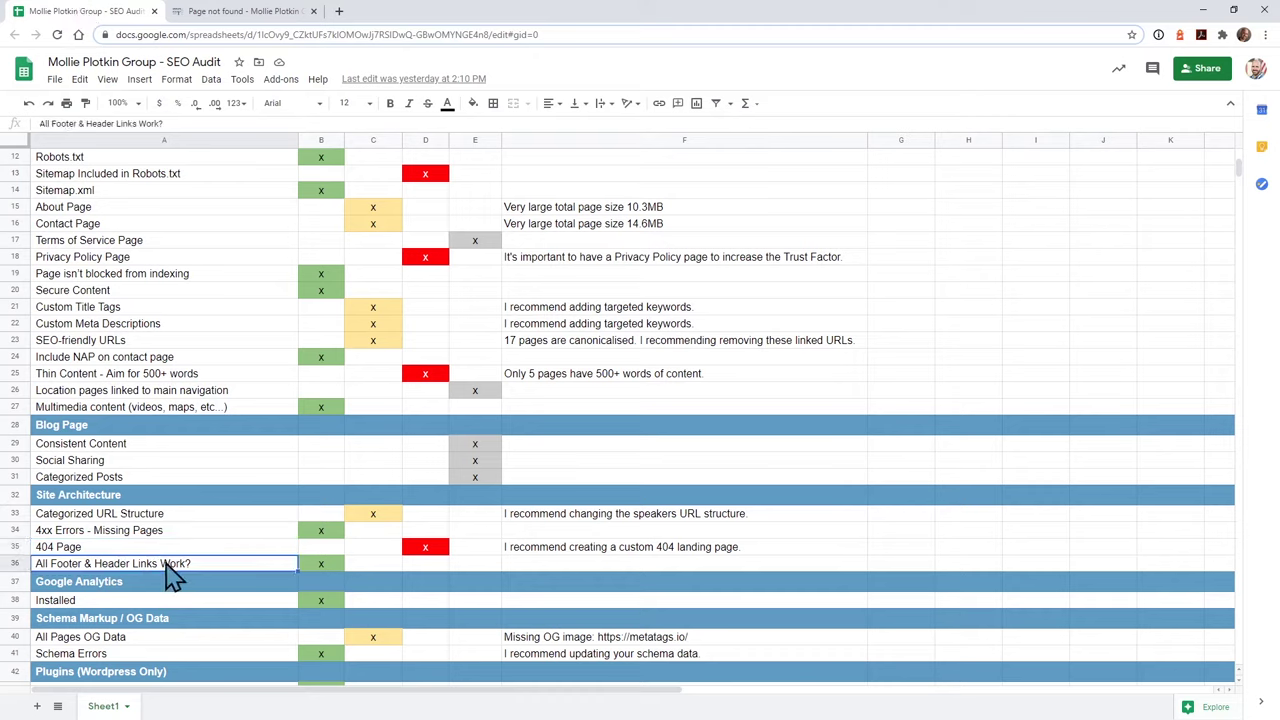
left_click(271, 13)
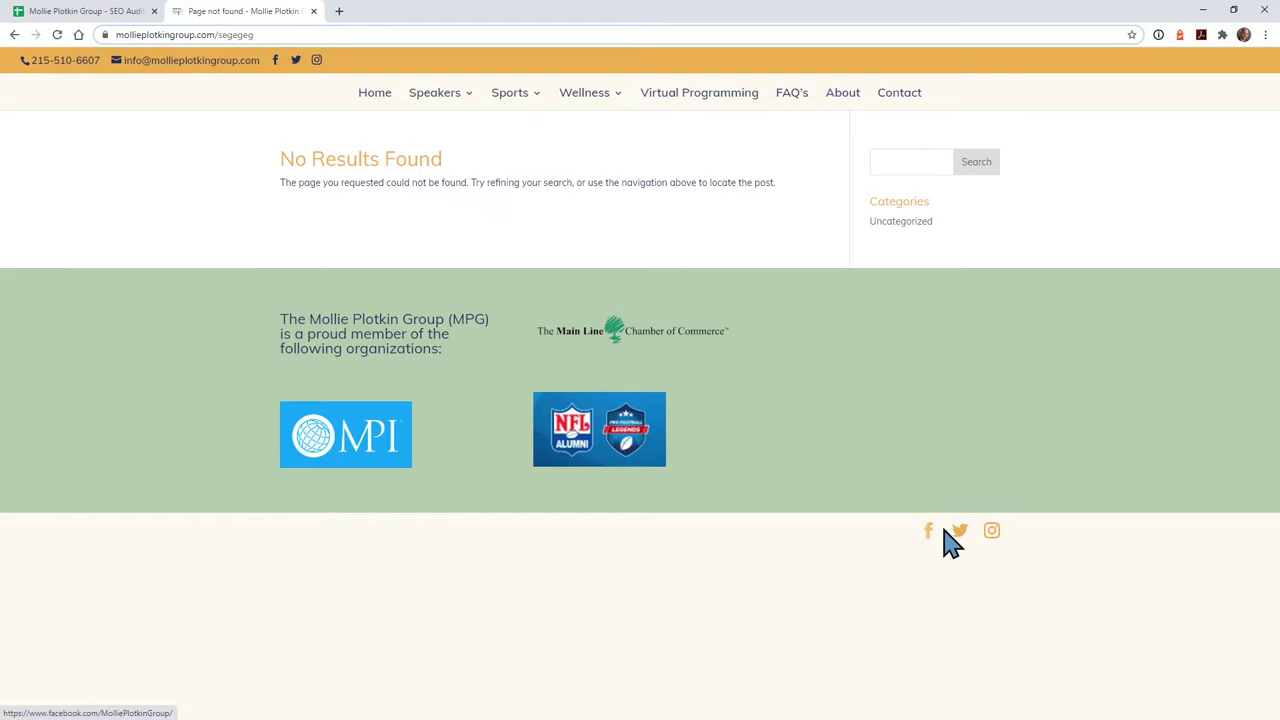
left_click(372, 96)
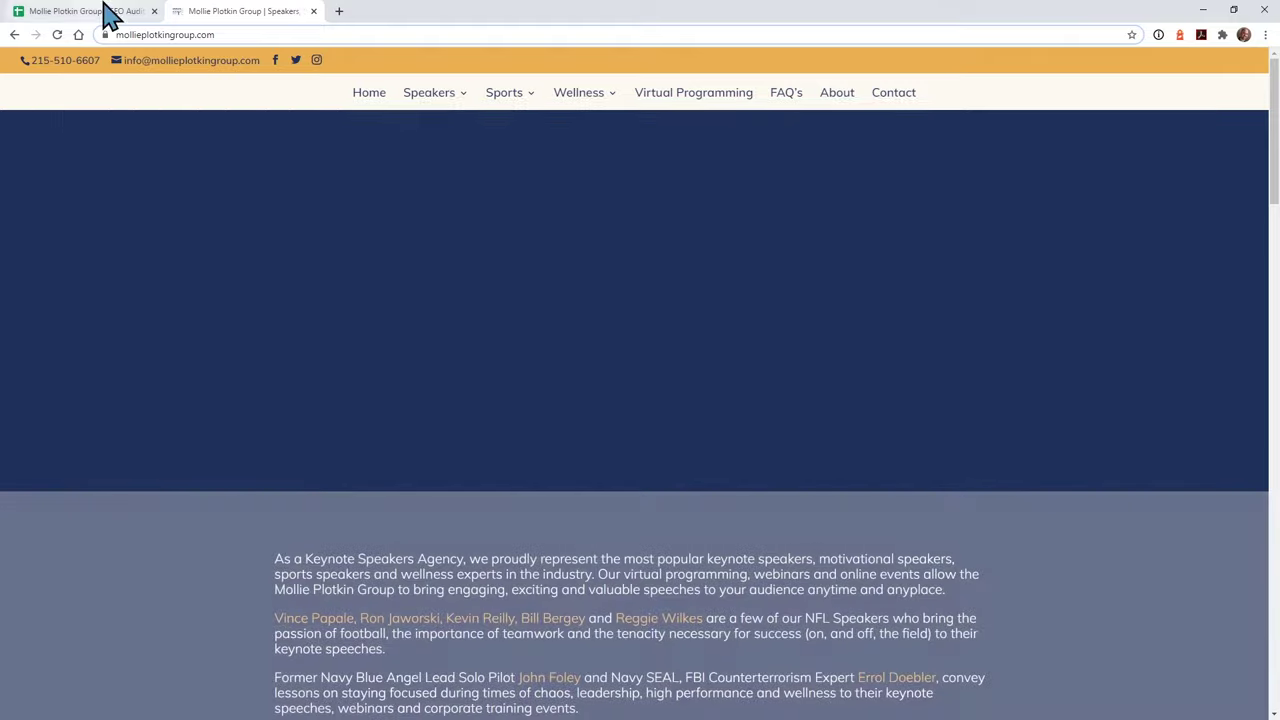
- Review the Google Analytics section and its Installed entry in the audit spreadsheet, continuing to the Schema Markup / OG Data section
left_click(104, 12)
left_click(150, 584)
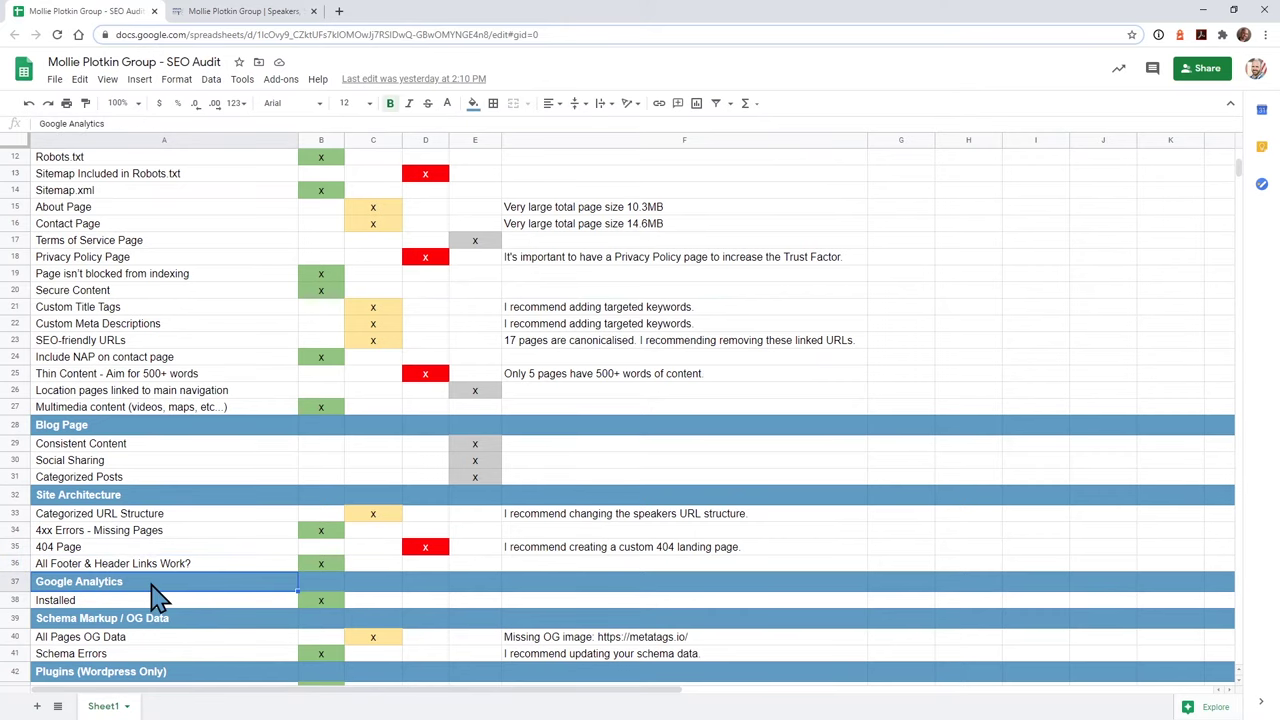
left_click(138, 605)
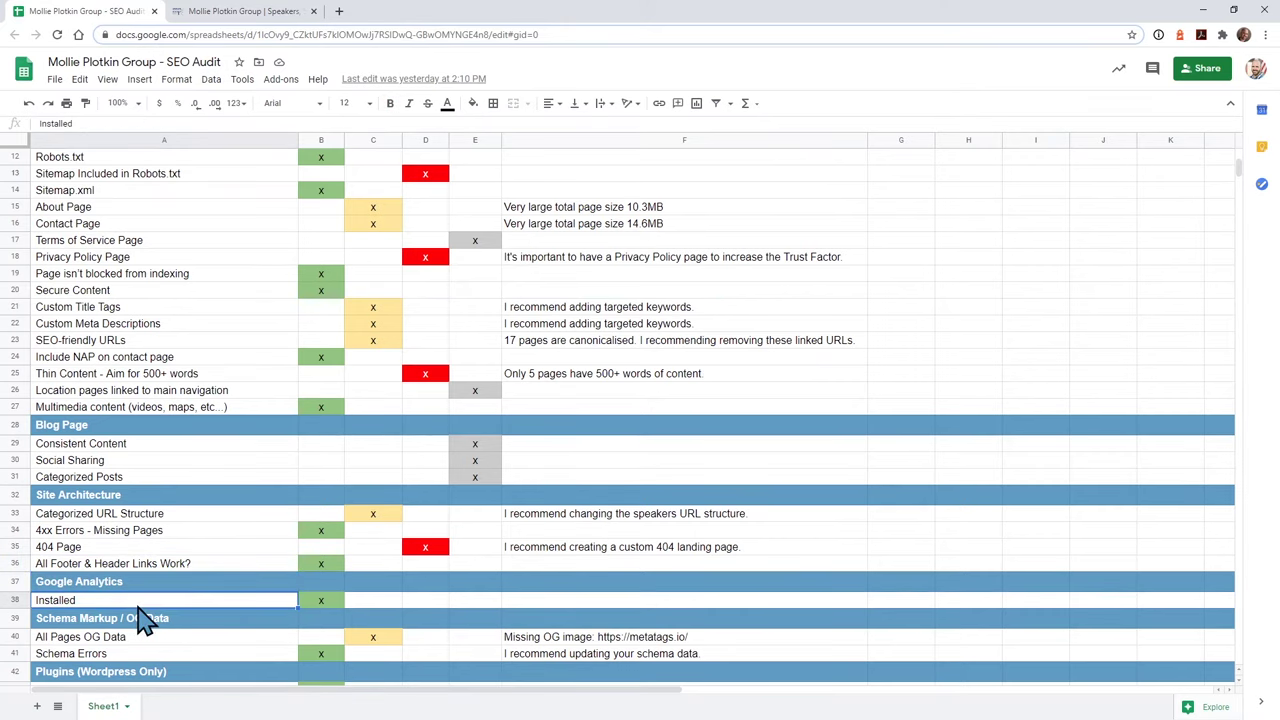
scroll(172, 598, "down", 3)
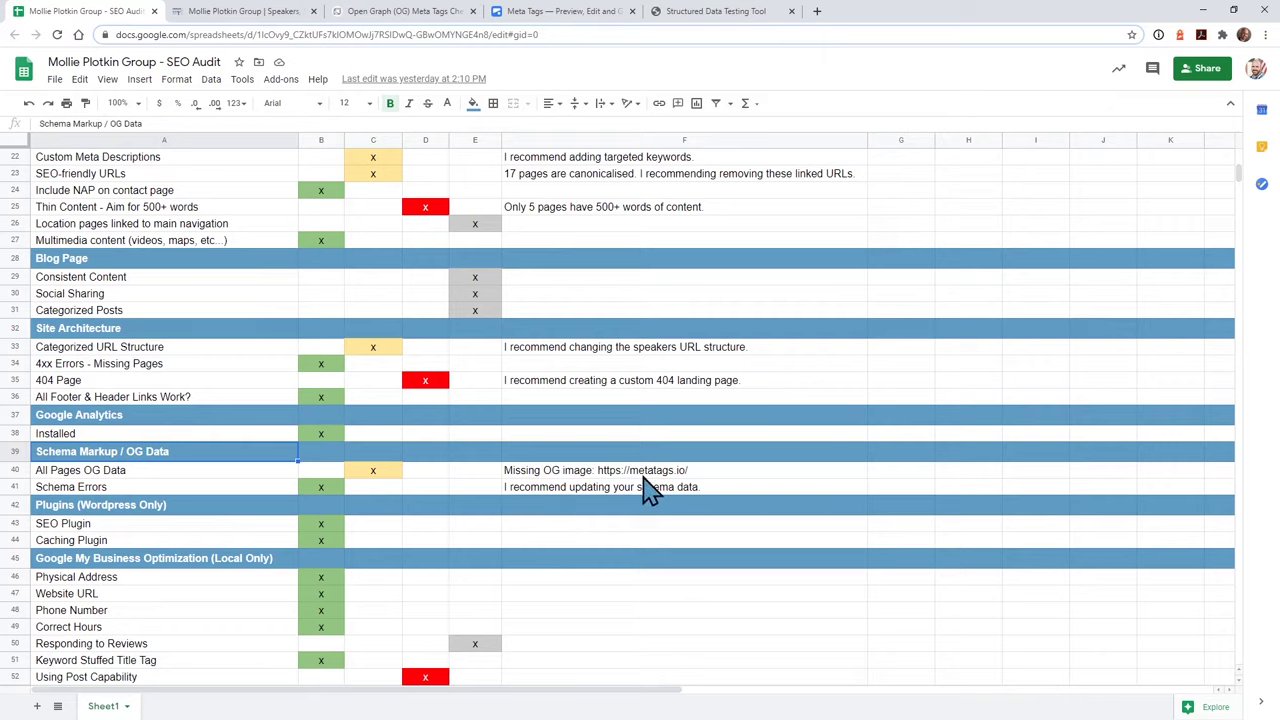
- Examine the homepage's metadata and its Google, Facebook and Twitter previews on metatags.io, cross-checking the audit spreadsheet's missing OG image entry
left_click(460, 12)
left_click(563, 14)
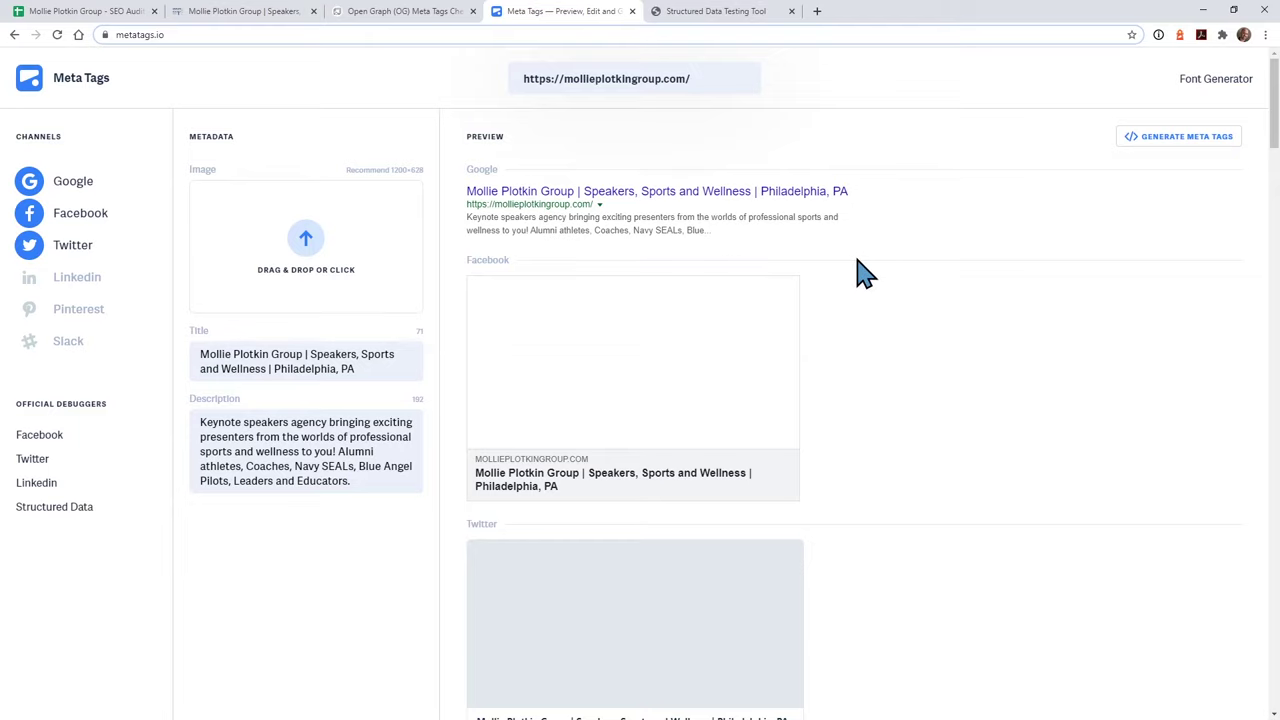
scroll(830, 472, "down", 1)
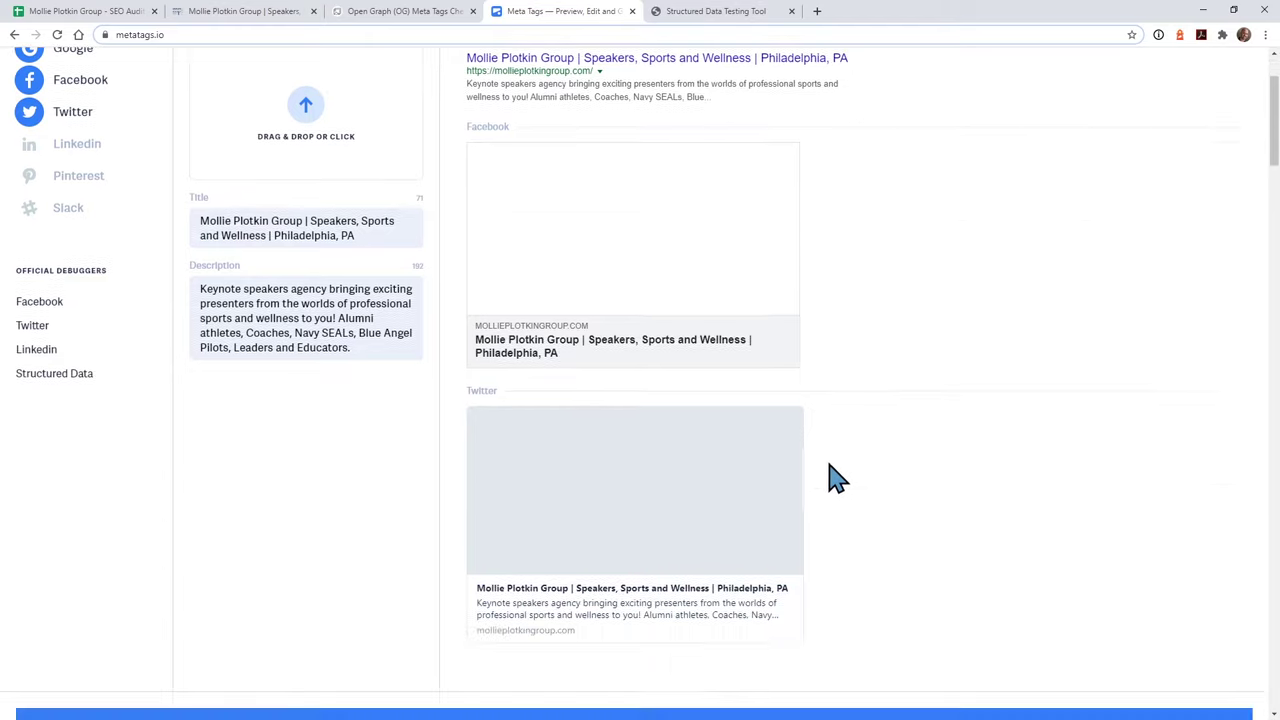
scroll(836, 478, "up", 1)
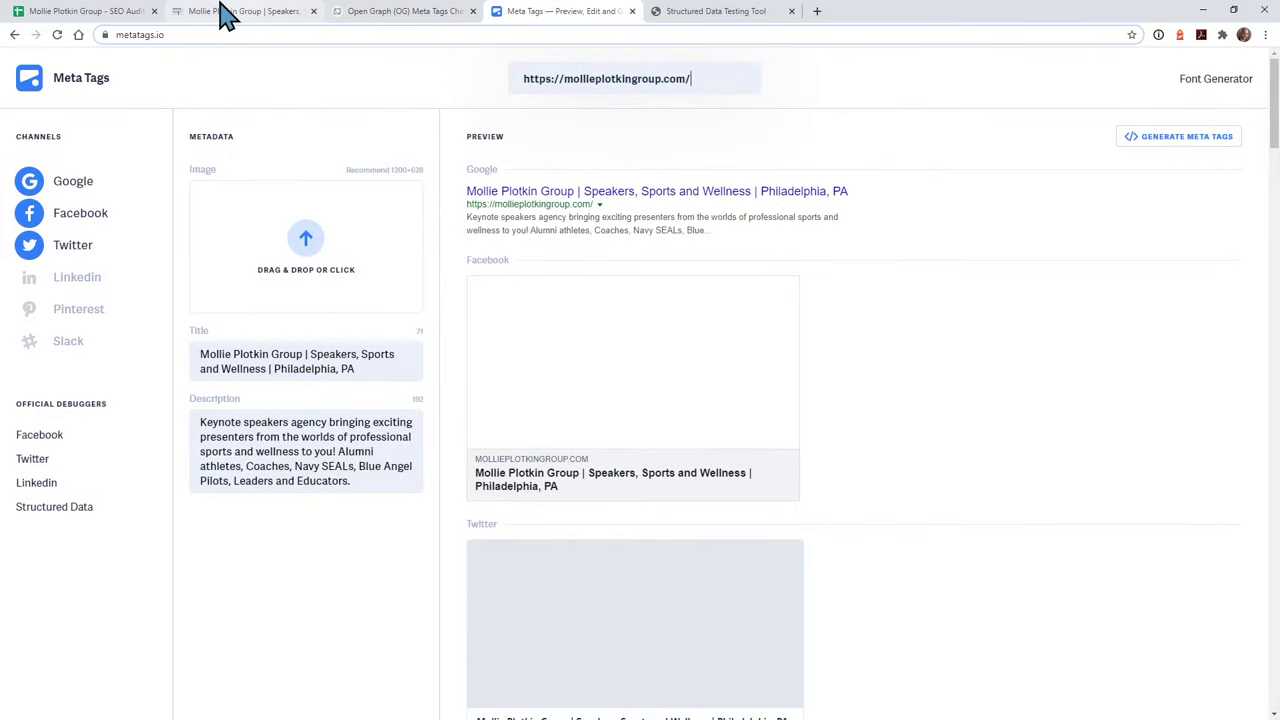
left_click(92, 12)
left_click(560, 14)
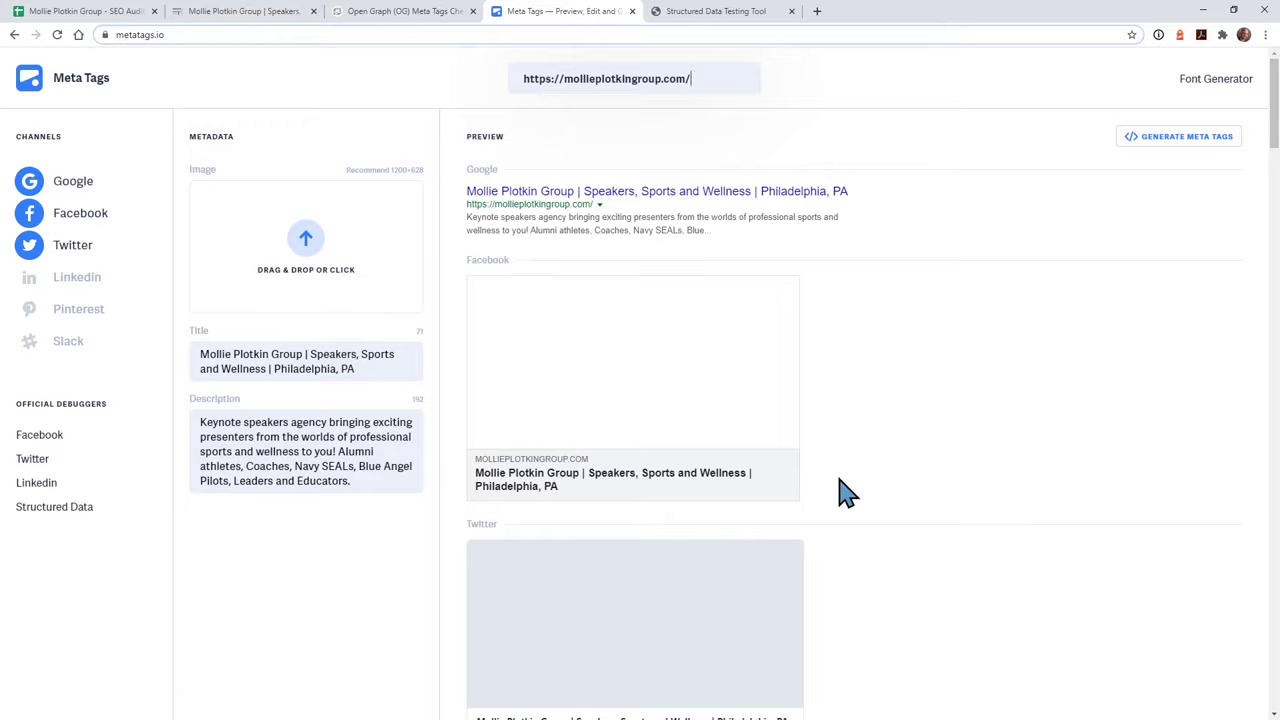
scroll(840, 491, "down", 2)
scroll(840, 491, "up", 2)
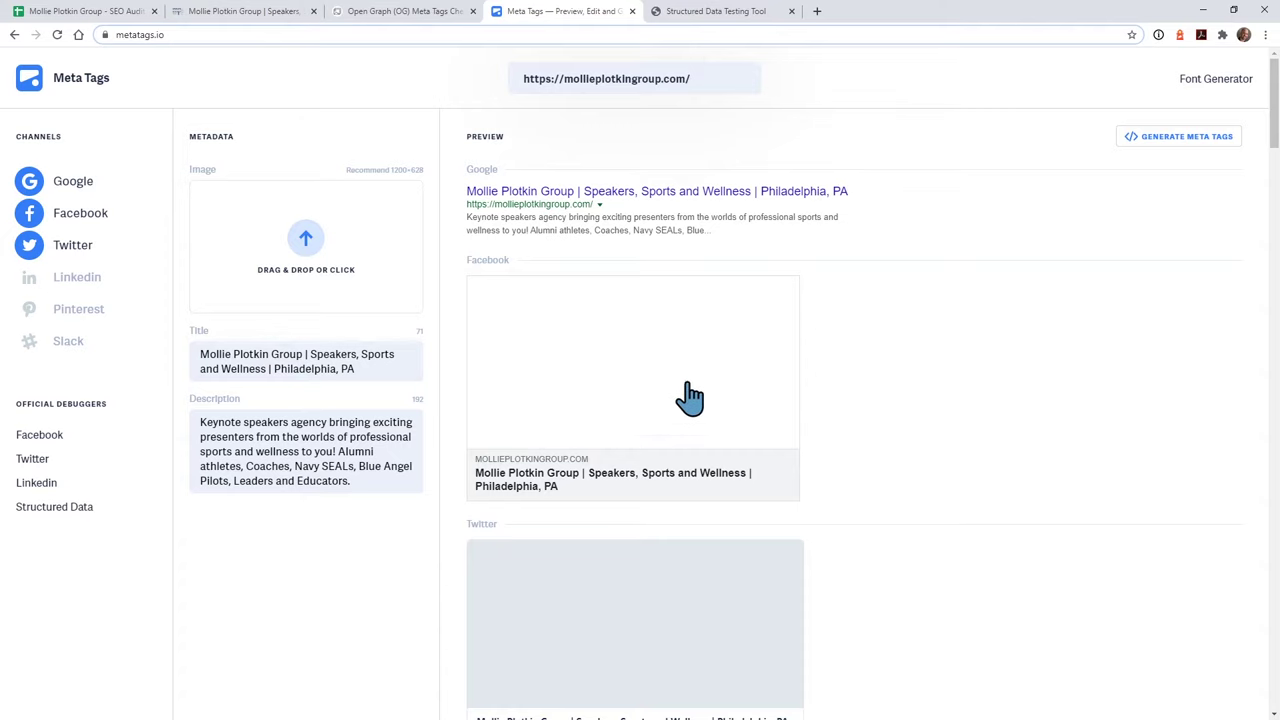
scroll(575, 372, "down", 1)
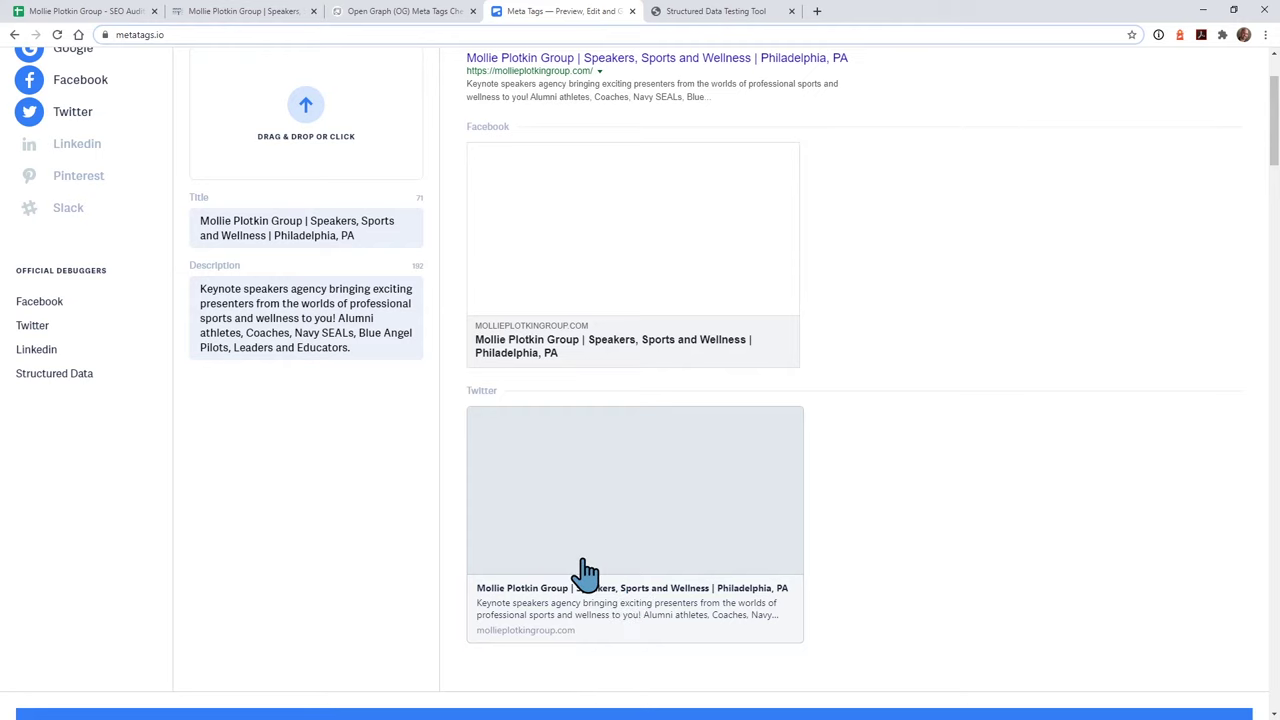
scroll(580, 574, "up", 2)
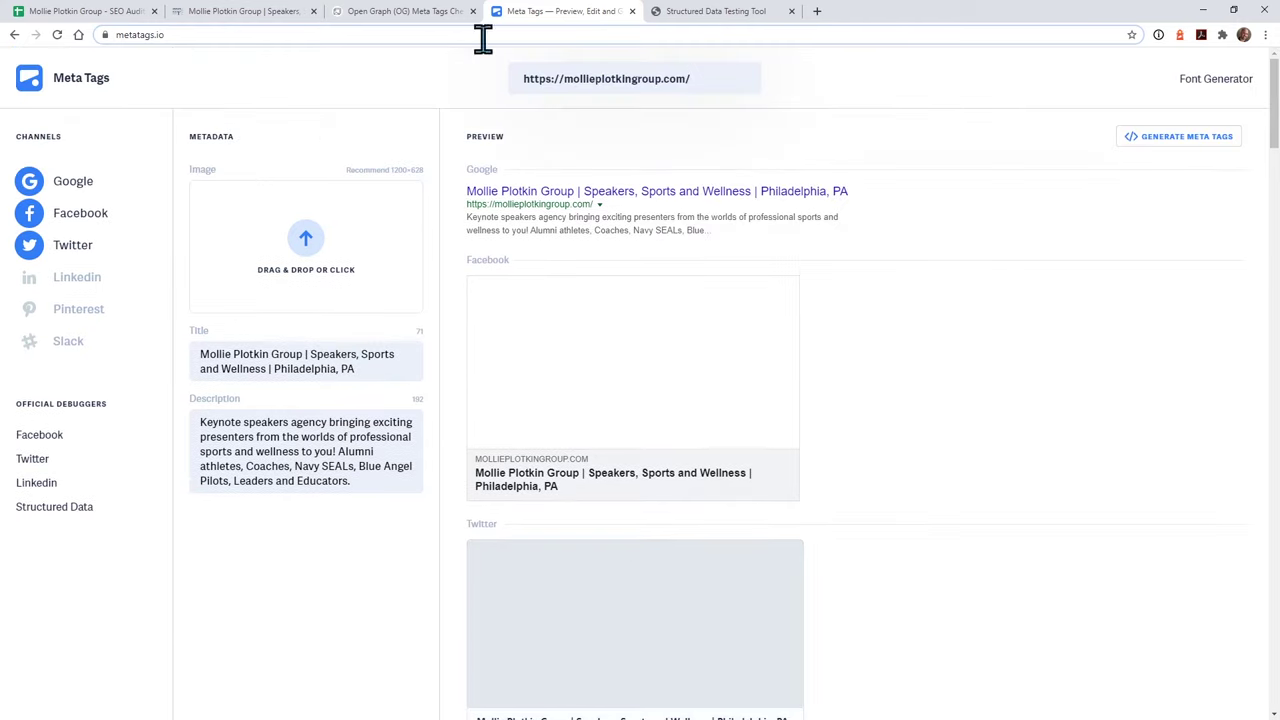
- Check the homepage's Image value and social previews in the opengraph.xyz checker, and return to the audit spreadsheet
left_click(432, 14)
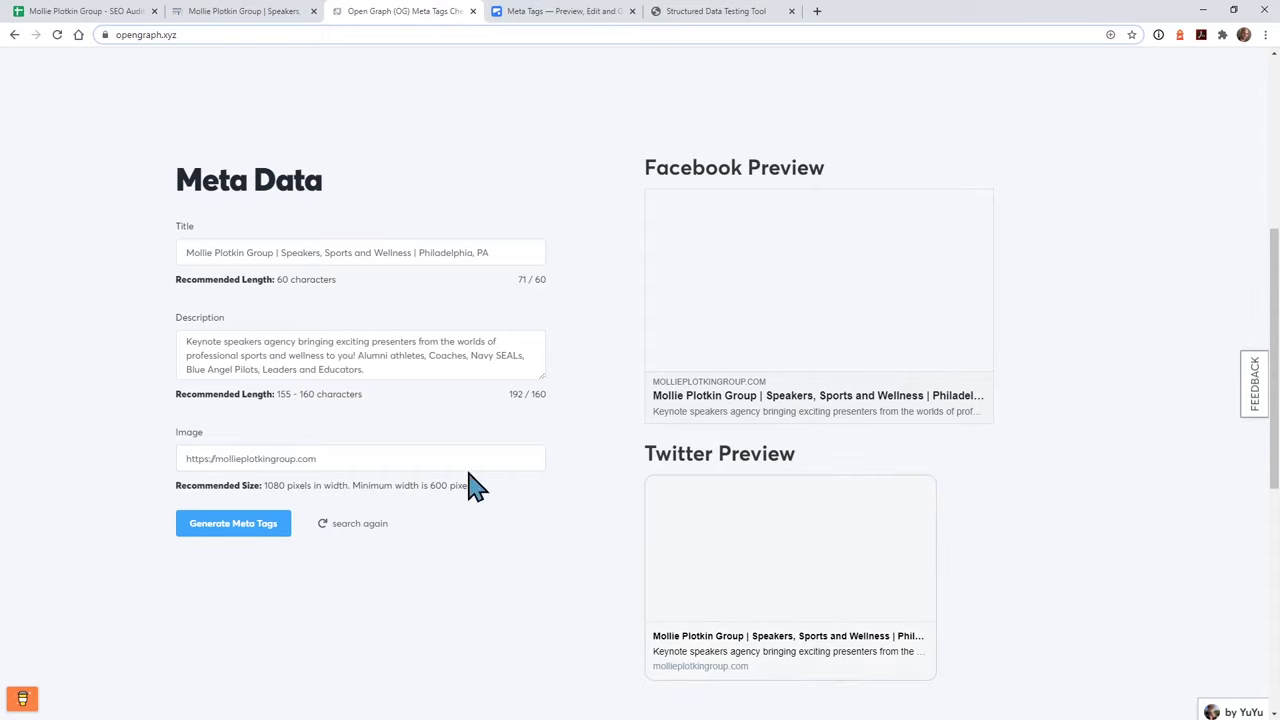
left_click(378, 459)
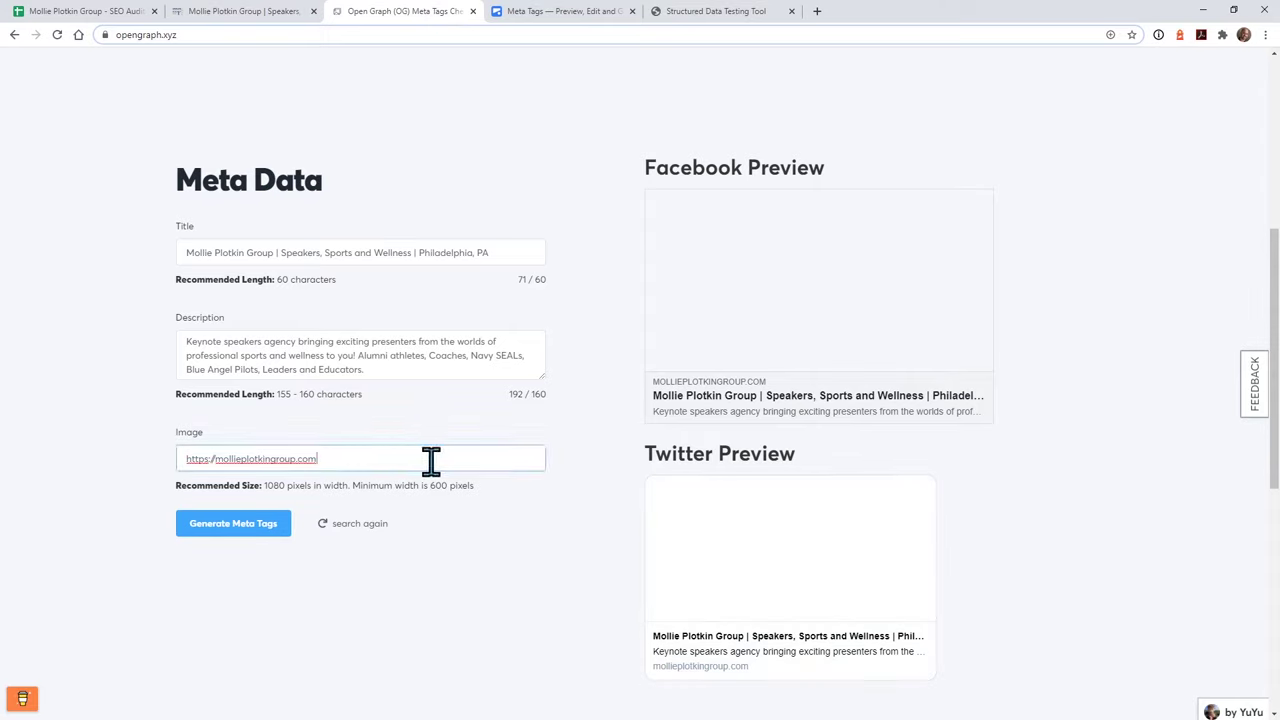
left_click_drag(429, 460, 143, 514)
left_click(376, 456)
left_click(287, 14)
left_click(105, 15)
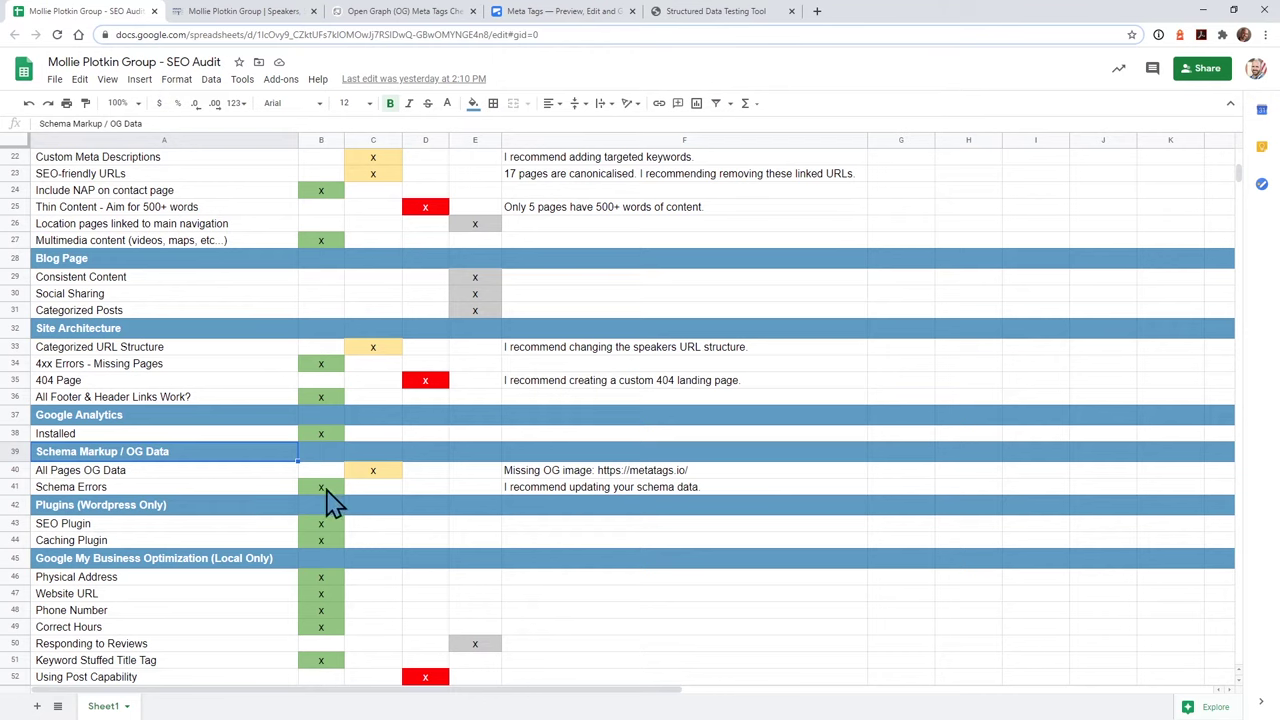
- Open the WebPage item in the Structured Data Testing Tool and review its publisher, sameAs and logo properties
left_click(694, 14)
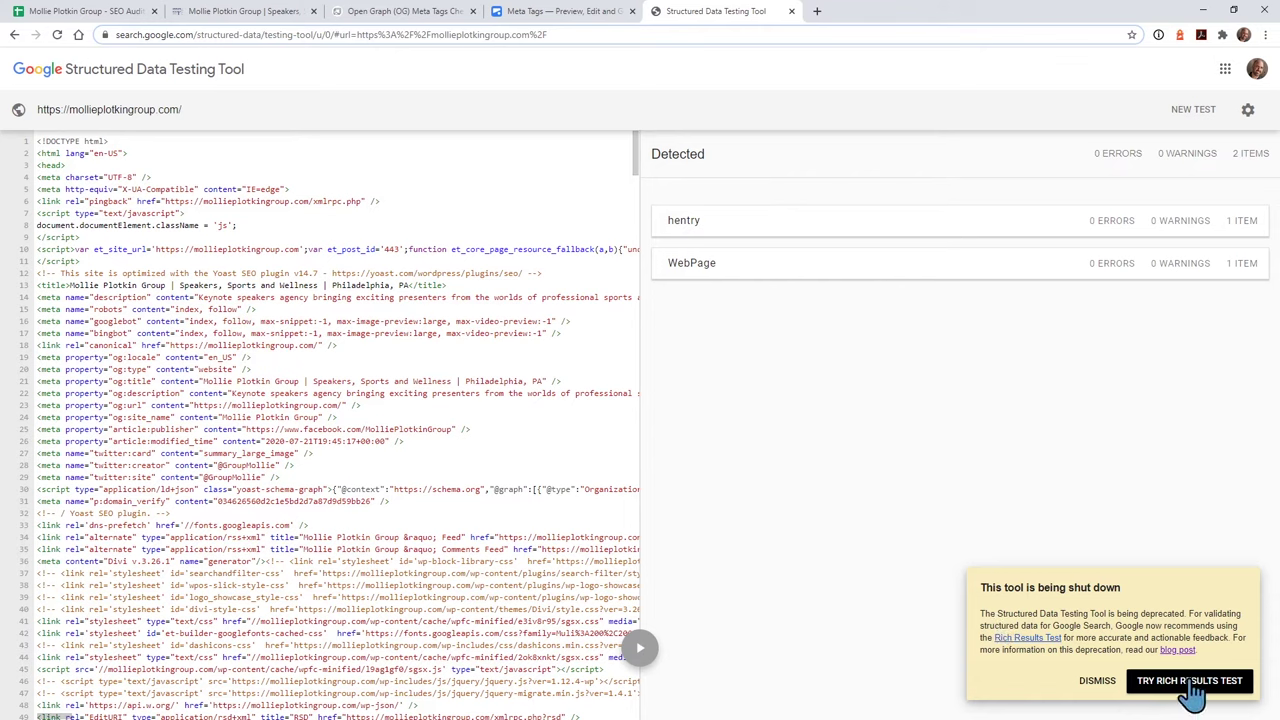
left_click(720, 282)
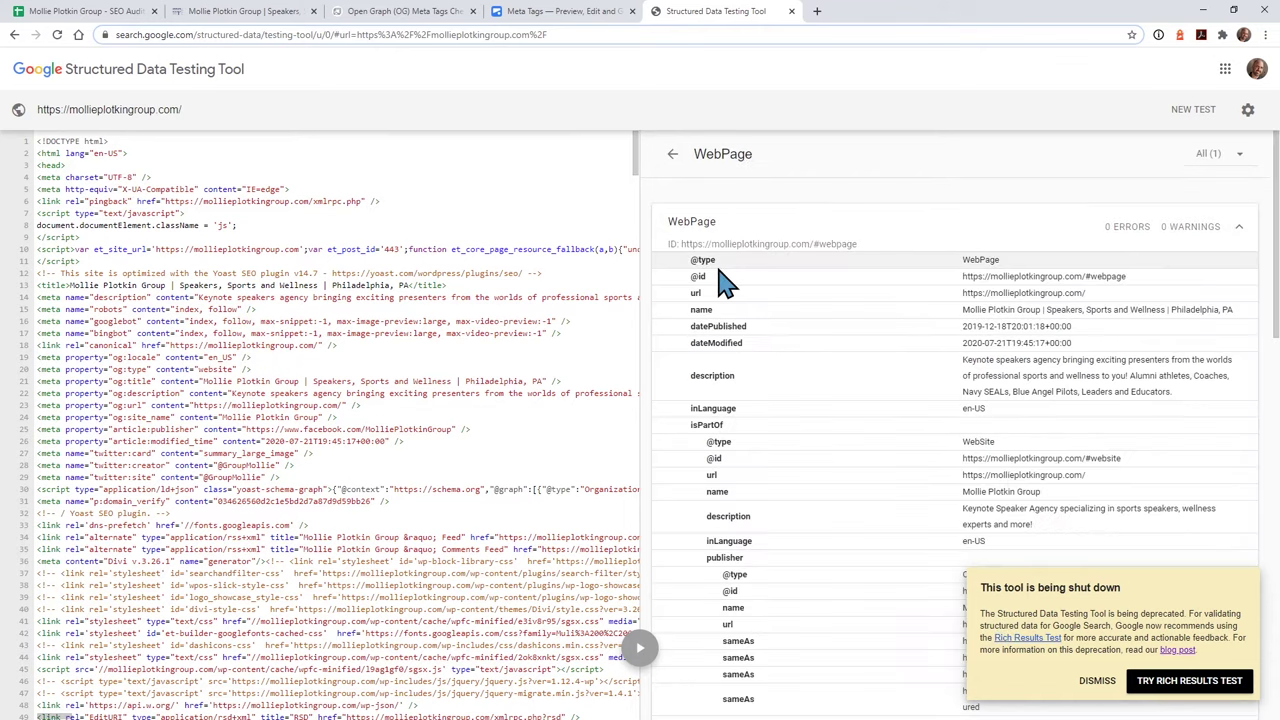
scroll(829, 366, "down", 3)
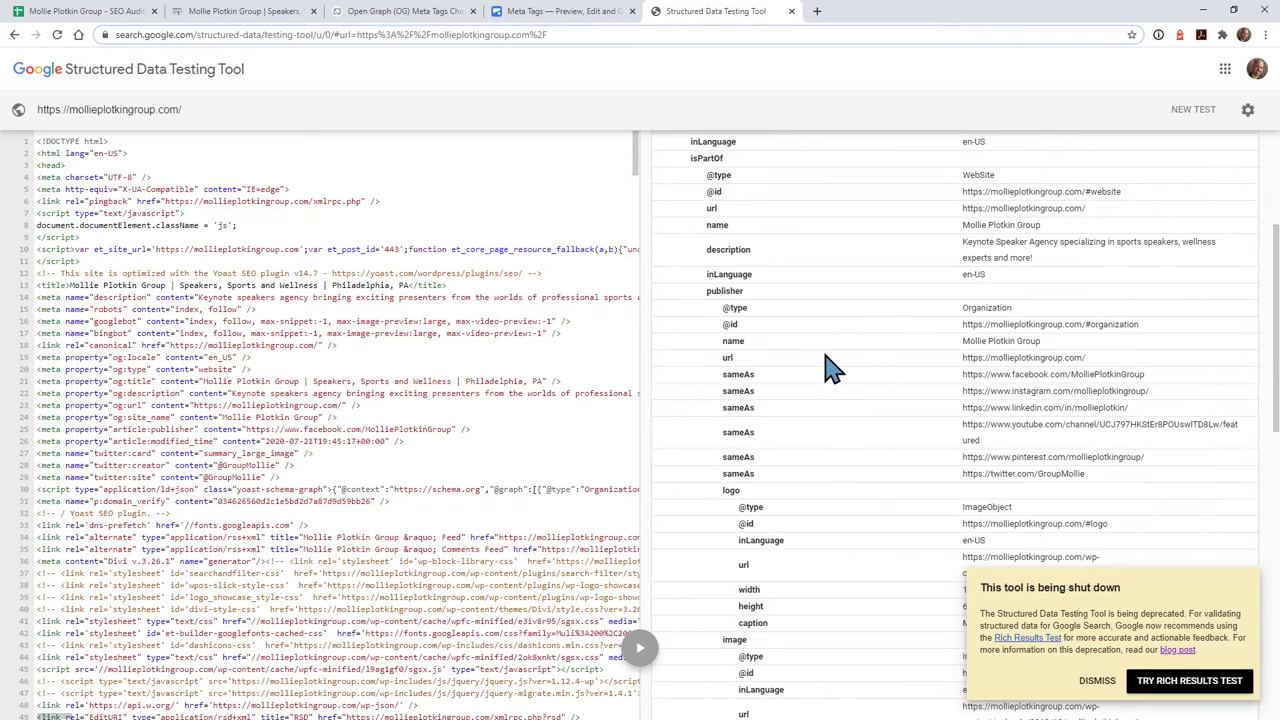
scroll(871, 263, "down", 2)
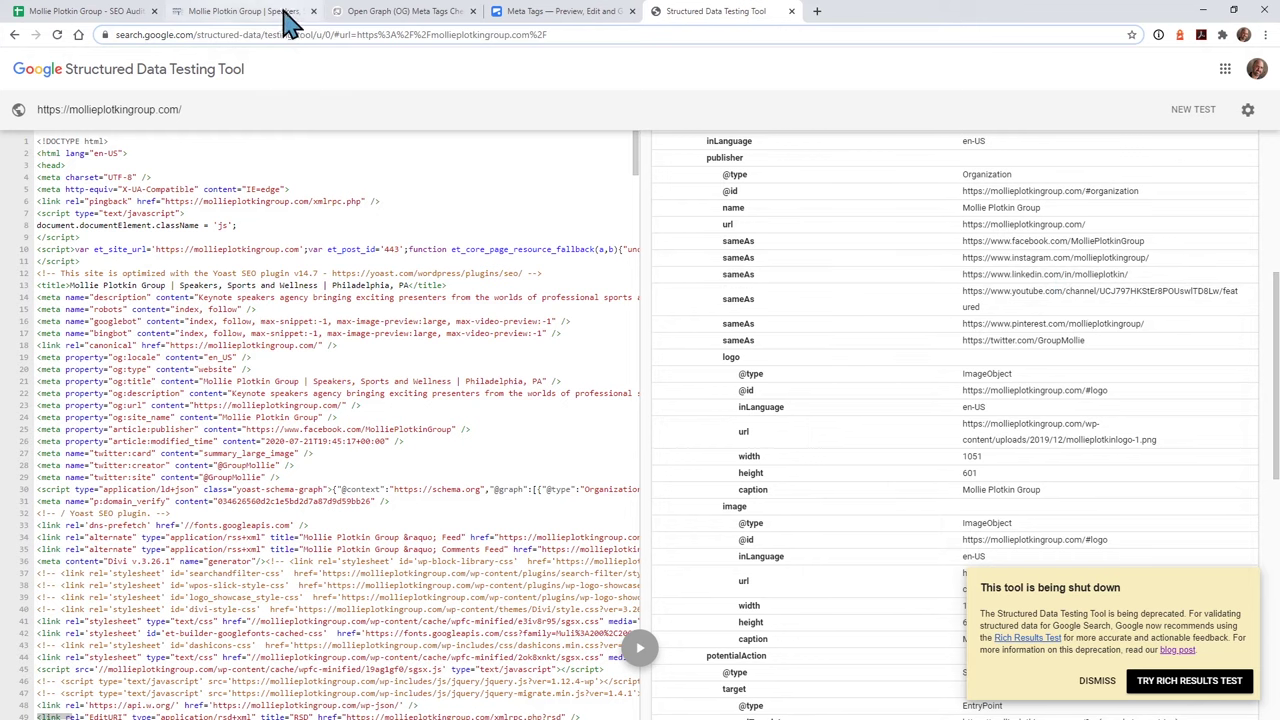
- View the live homepage and review the remaining properties of the WebPage item's structured data down to potentialAction
left_click(240, 12)
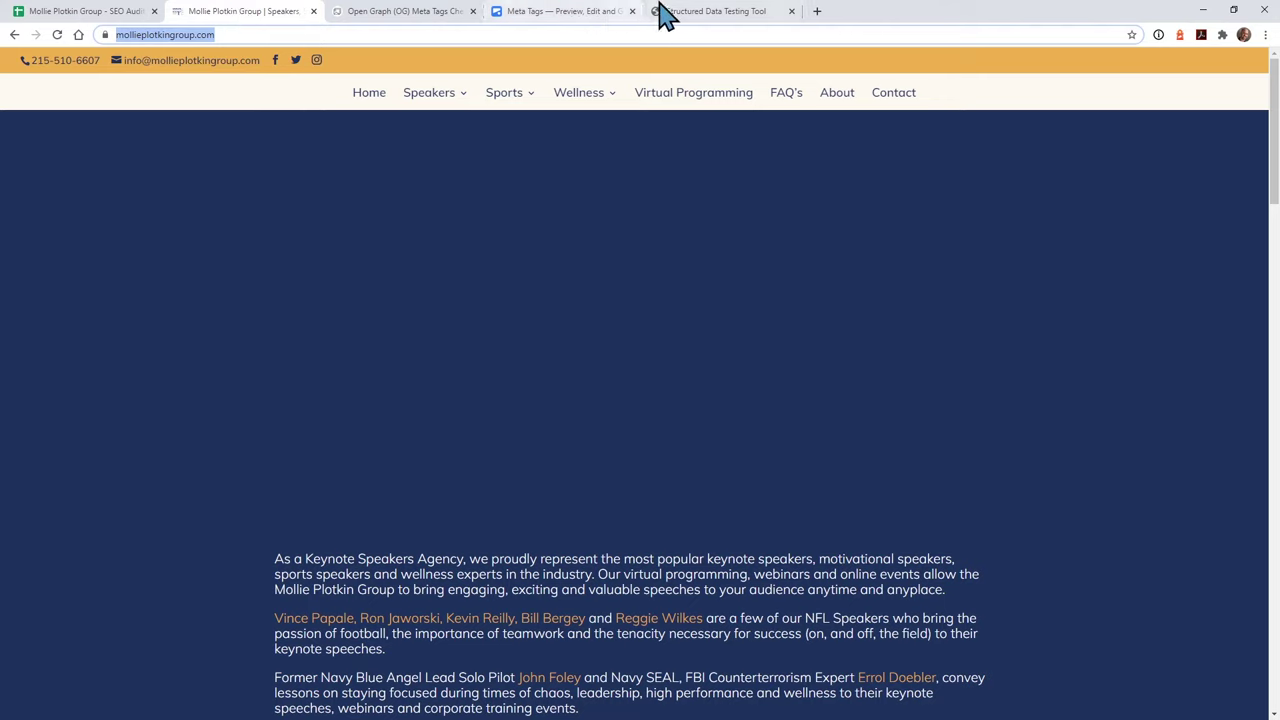
left_click(712, 12)
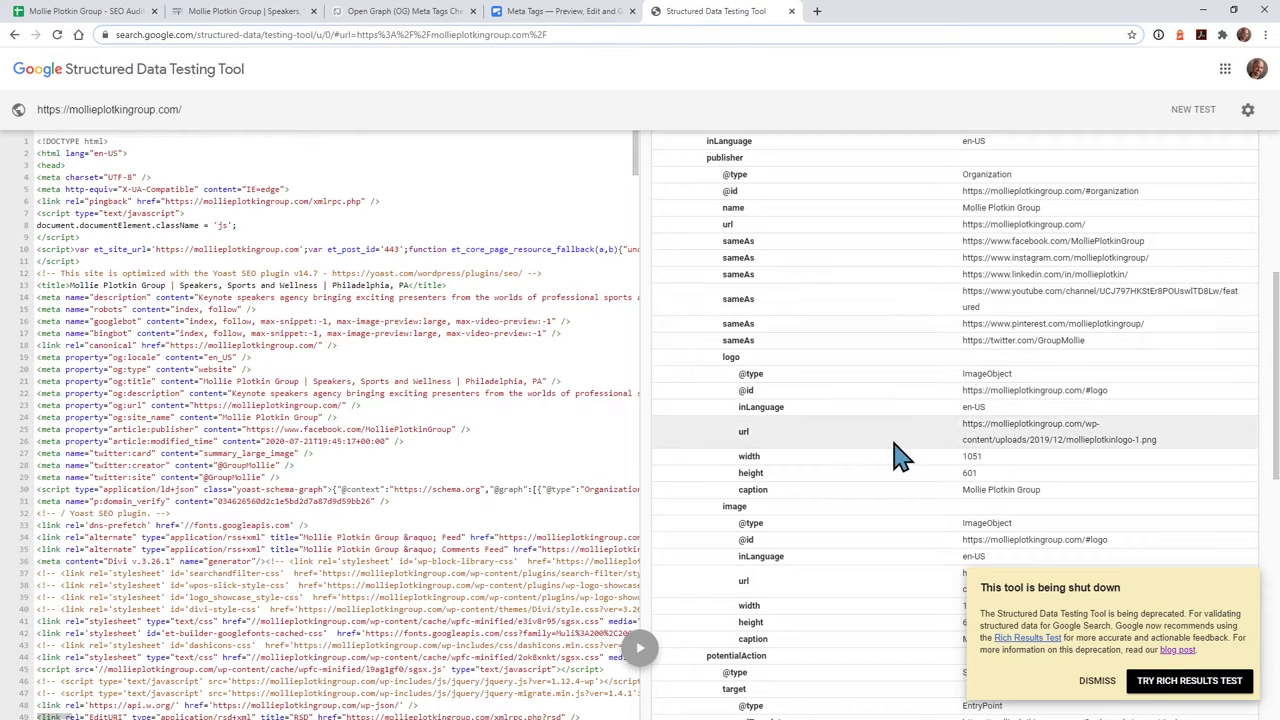
scroll(894, 457, "down", 2)
scroll(873, 440, "down", 5)
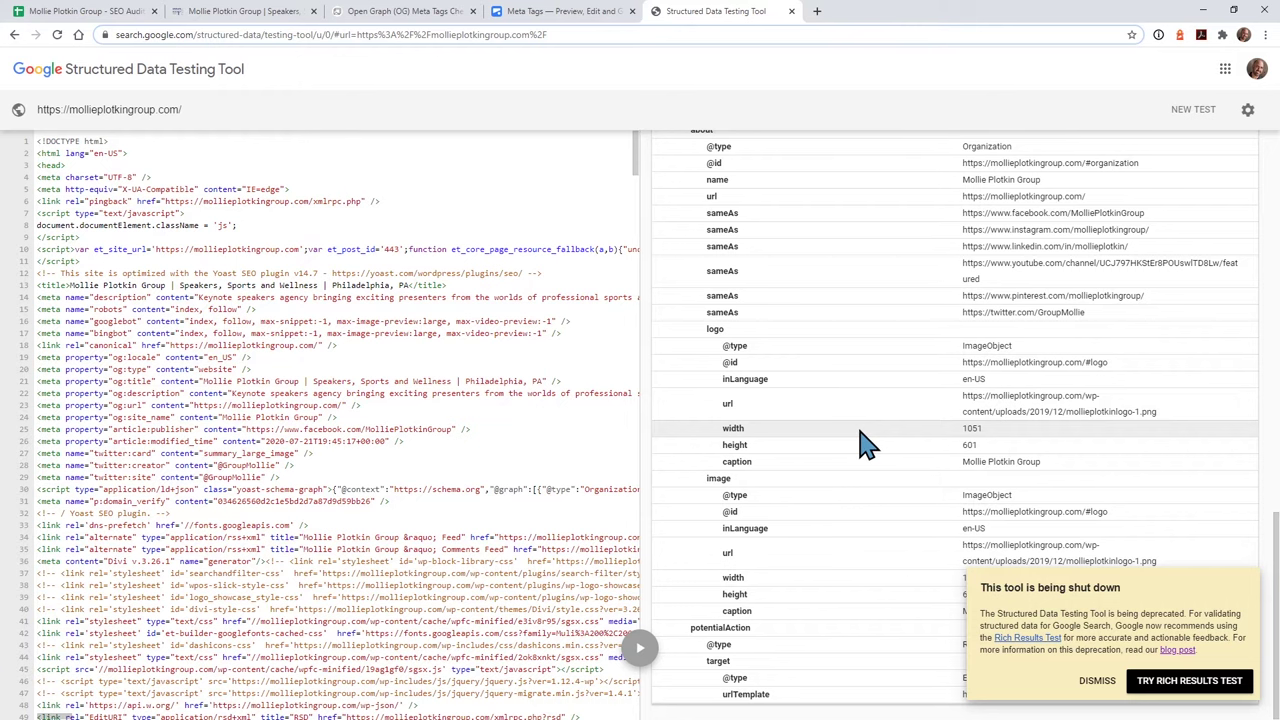
scroll(863, 443, "up", 10)
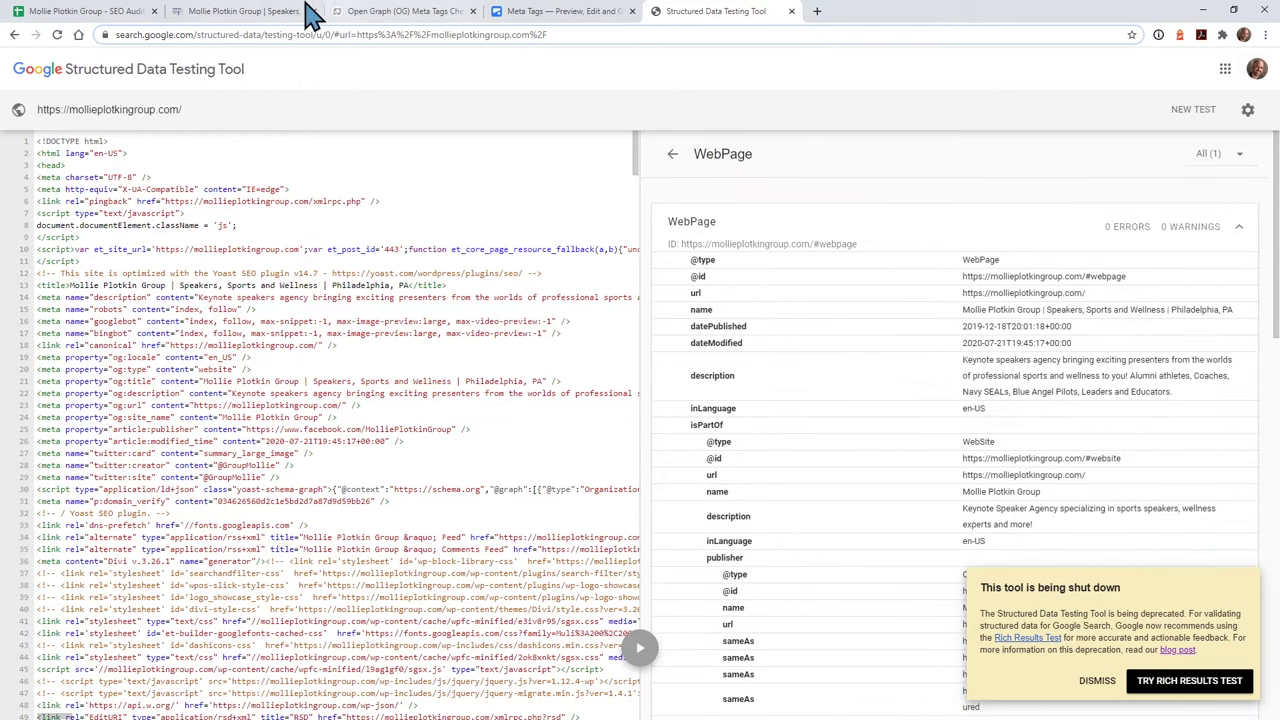
- Review the Schema Errors, SEO Plugin and Caching Plugin entries in the audit spreadsheet, and bring the Google My Business Optimization section into view
left_click(232, 12)
left_click(80, 12)
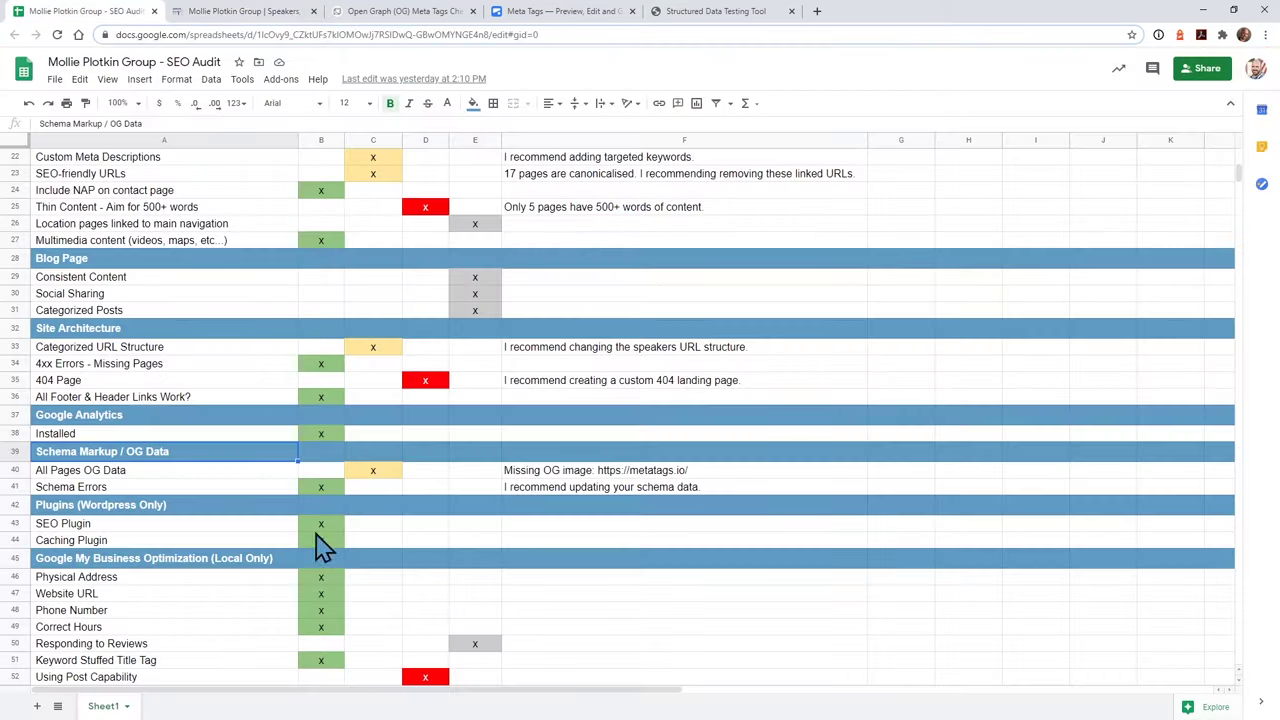
left_click(117, 489)
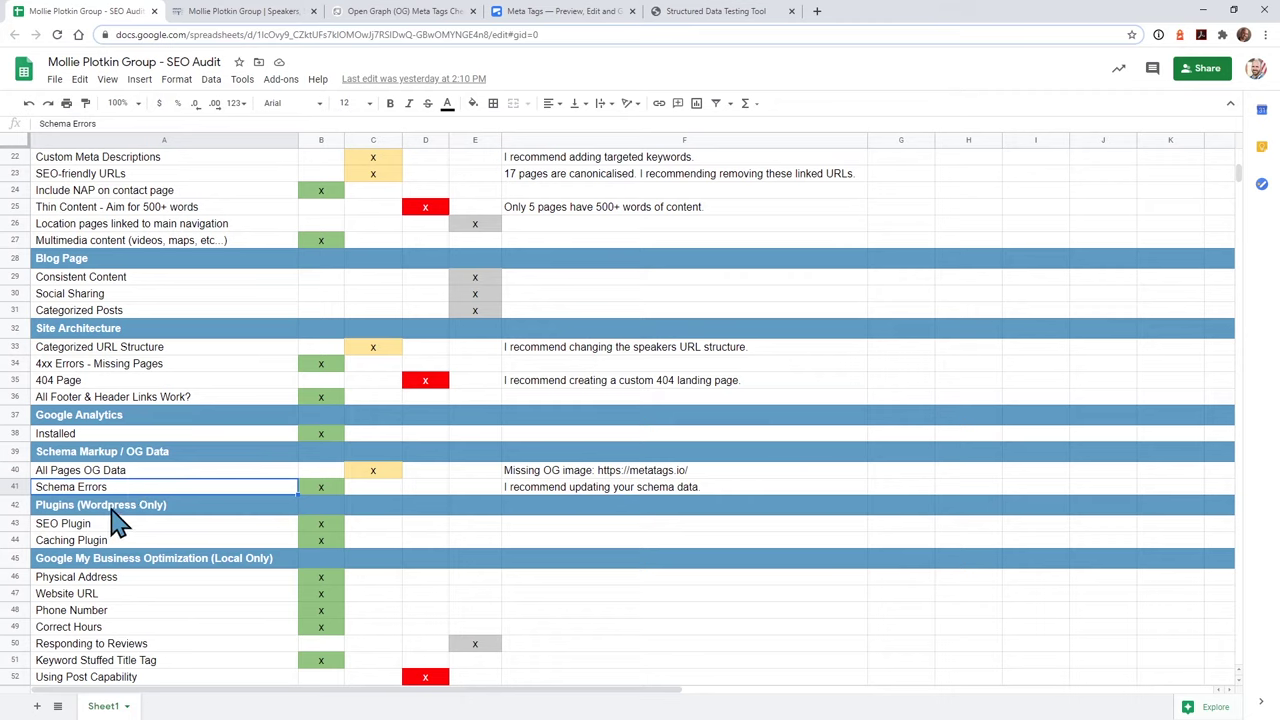
left_click(117, 524)
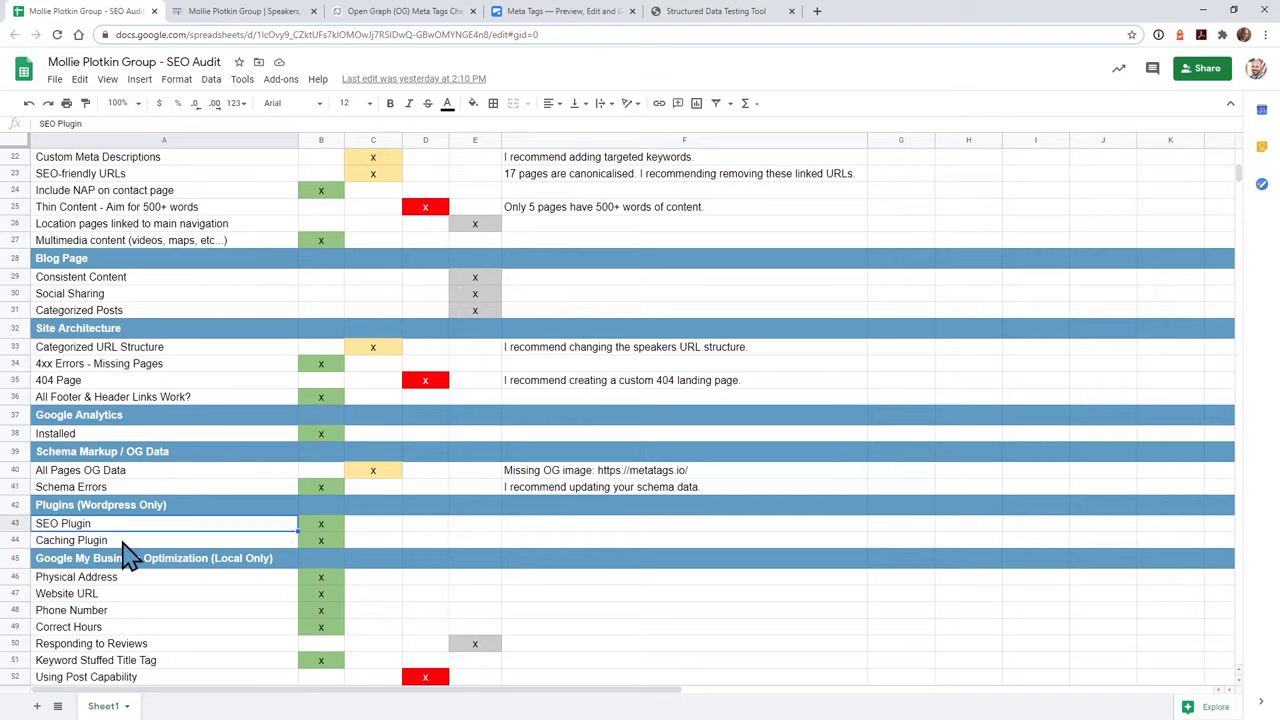
left_click(124, 541)
scroll(128, 530, "down", 3)
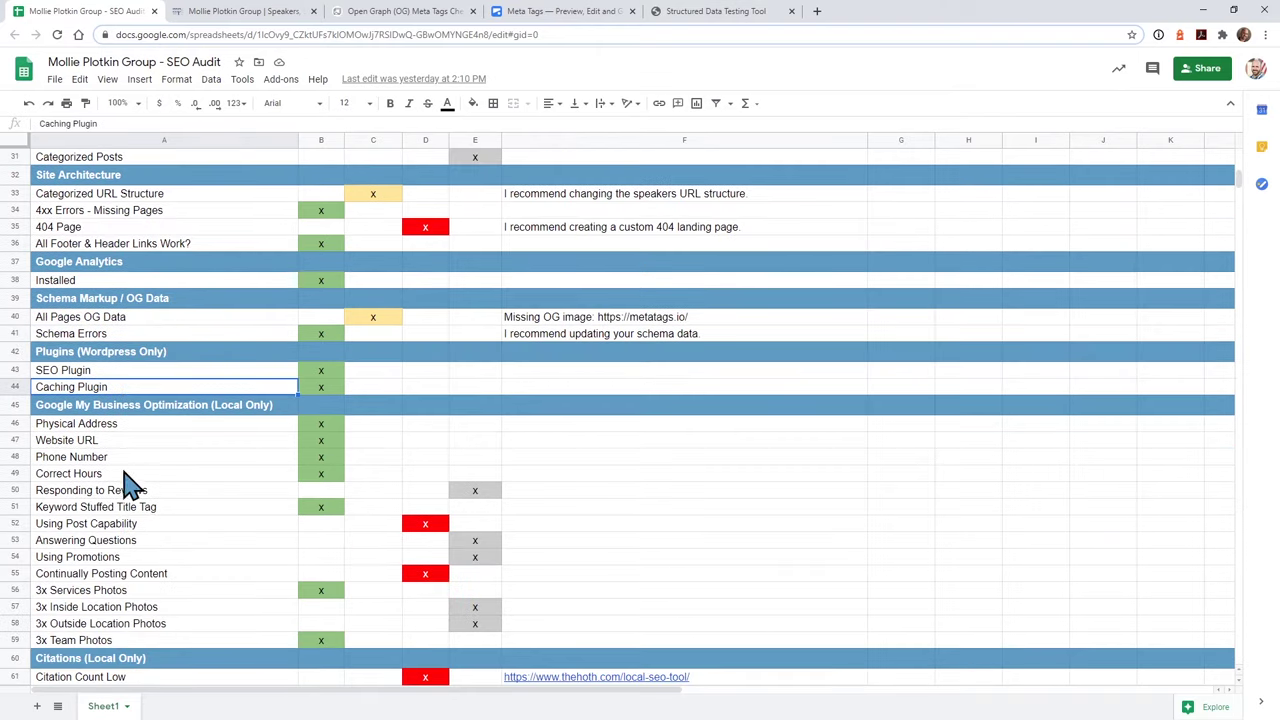
- Revisit the SEO Plugin and Caching Plugin audit entries and open the live homepage's page source
left_click(106, 372)
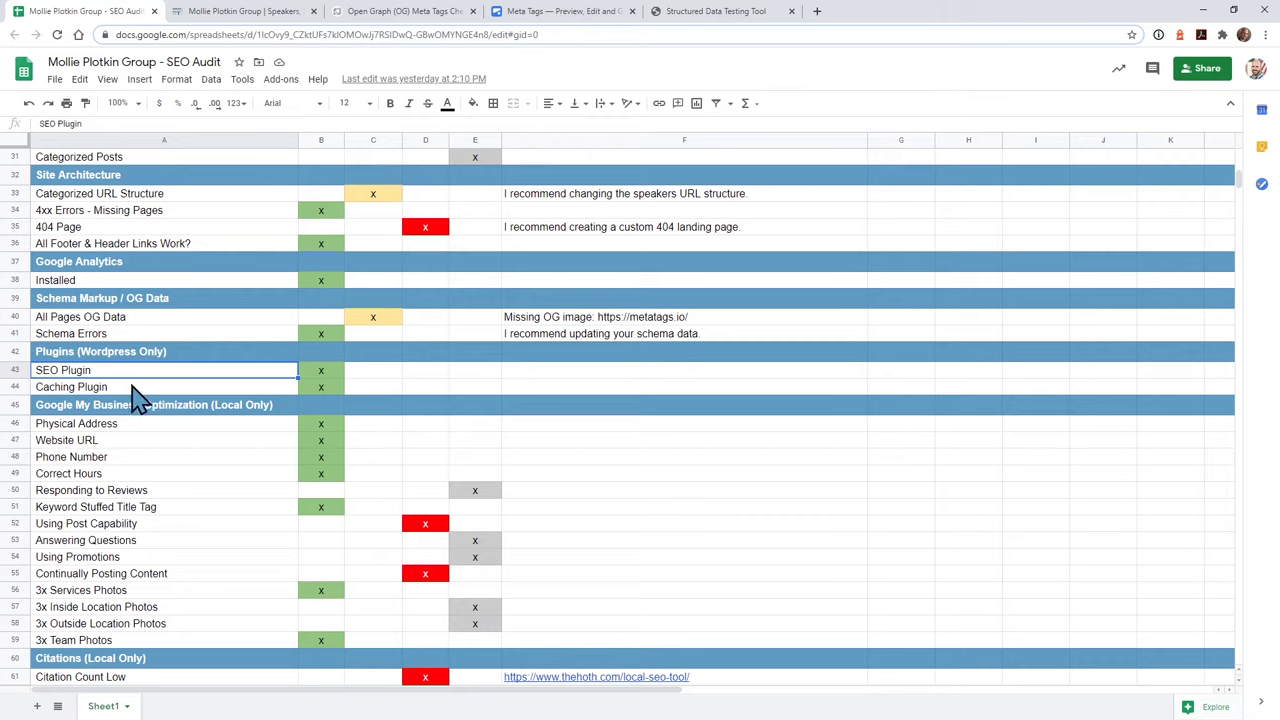
left_click(135, 390)
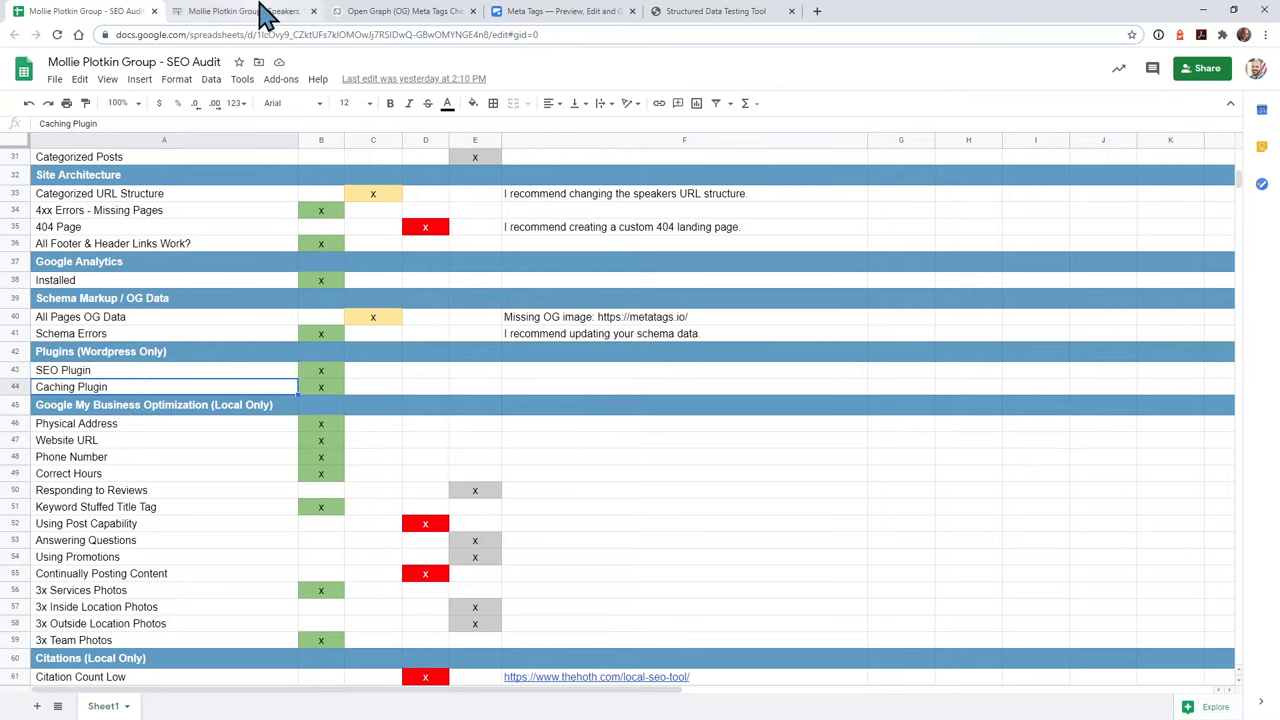
left_click(258, 10)
right_click(72, 606)
left_click(150, 588)
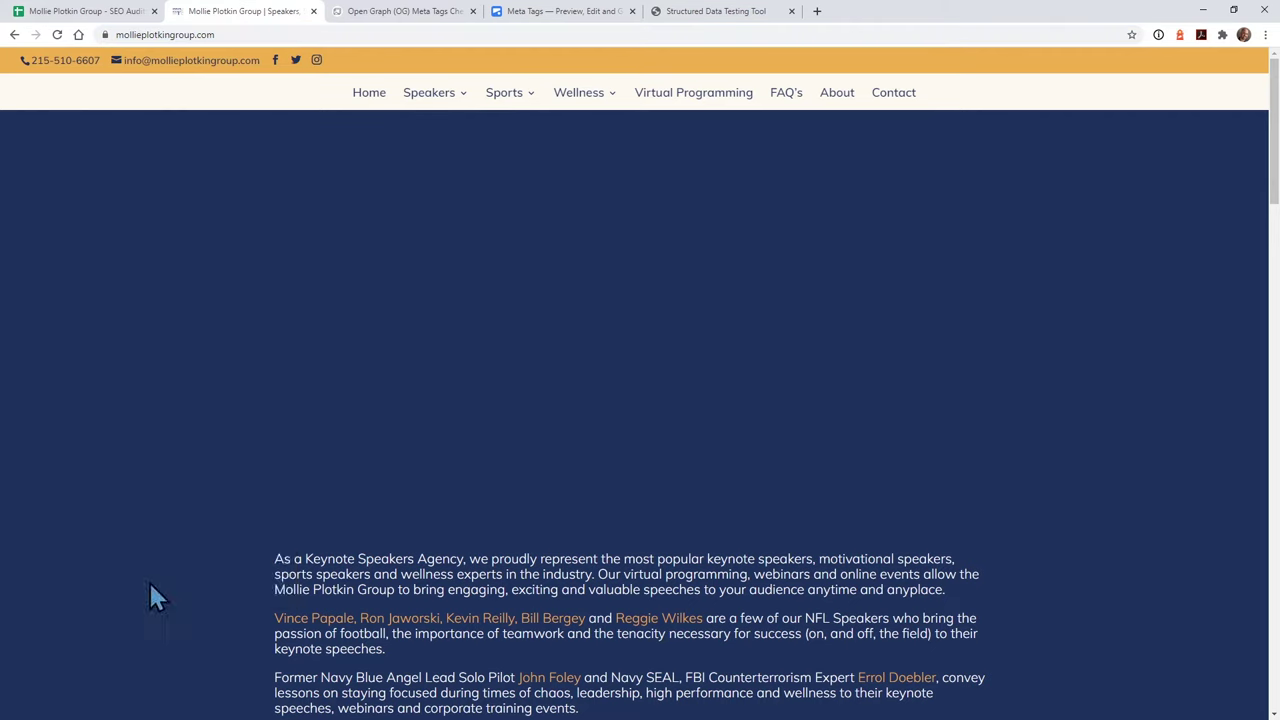
- Examine the homepage's source code from its end upward for plugin evidence, and close the source view
left_click_drag(1276, 90, 1177, 700)
left_click_drag(110, 708, 236, 714)
scroll(485, 577, "up", 10)
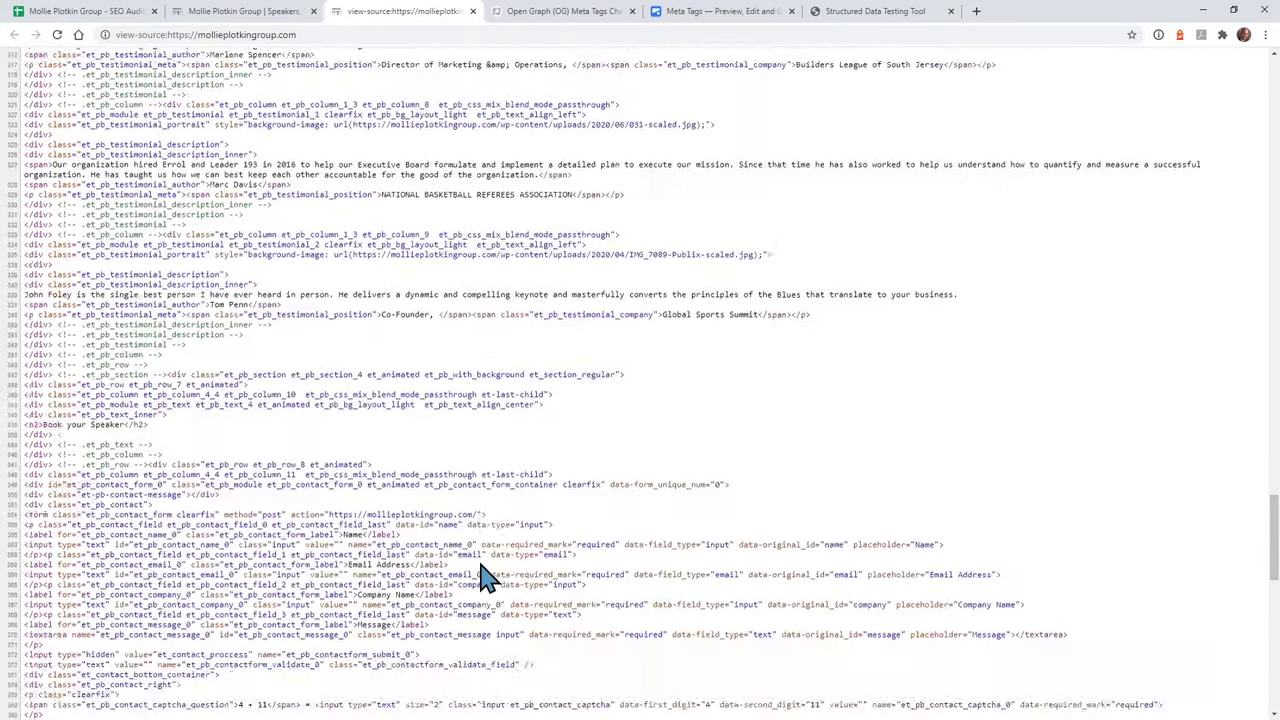
scroll(485, 577, "up", 20)
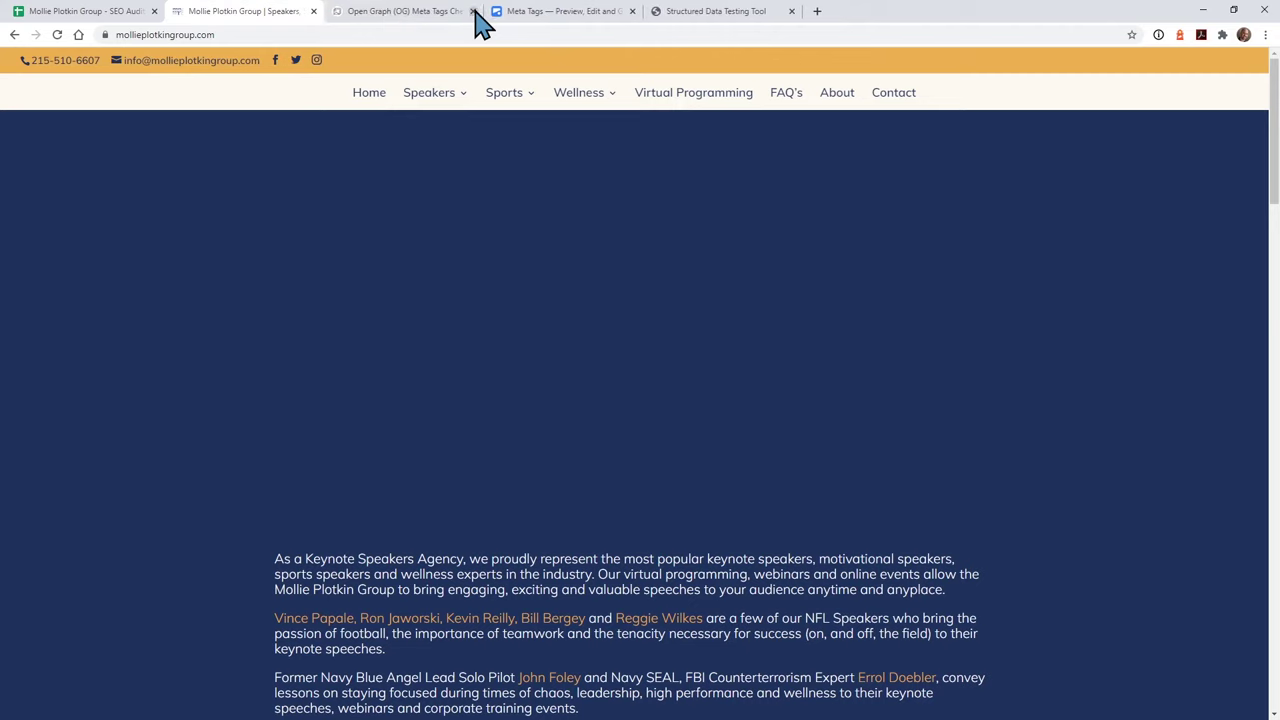
left_click(473, 11)
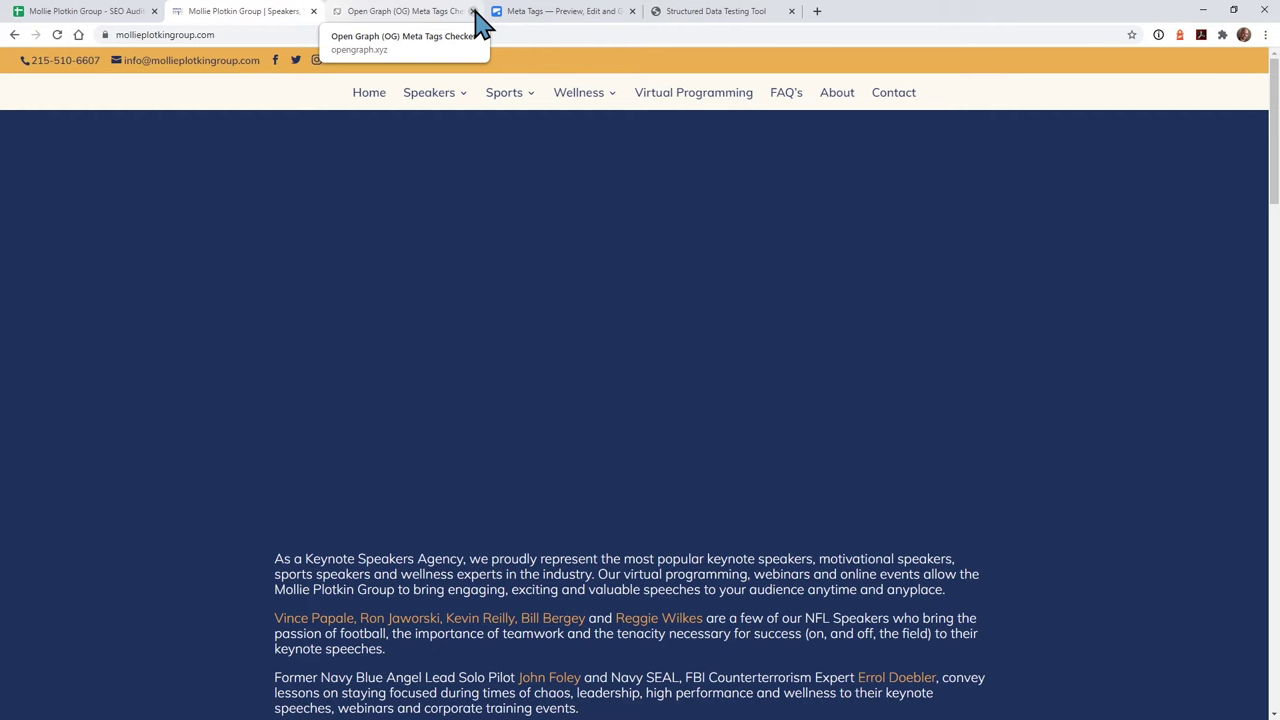
- Check the audit's Google My Business Optimization section against the Mollie Plotkin Group business profile in Google's results, down to its reviews and updates
left_click(114, 12)
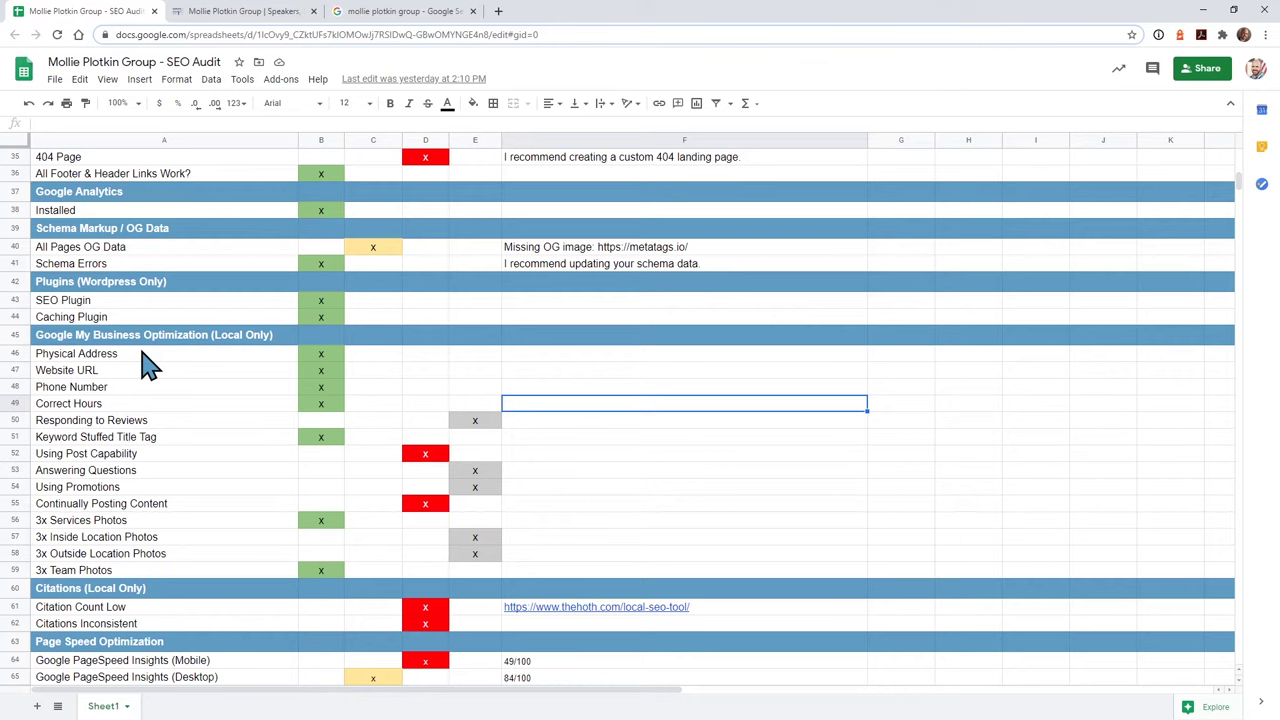
left_click(400, 12)
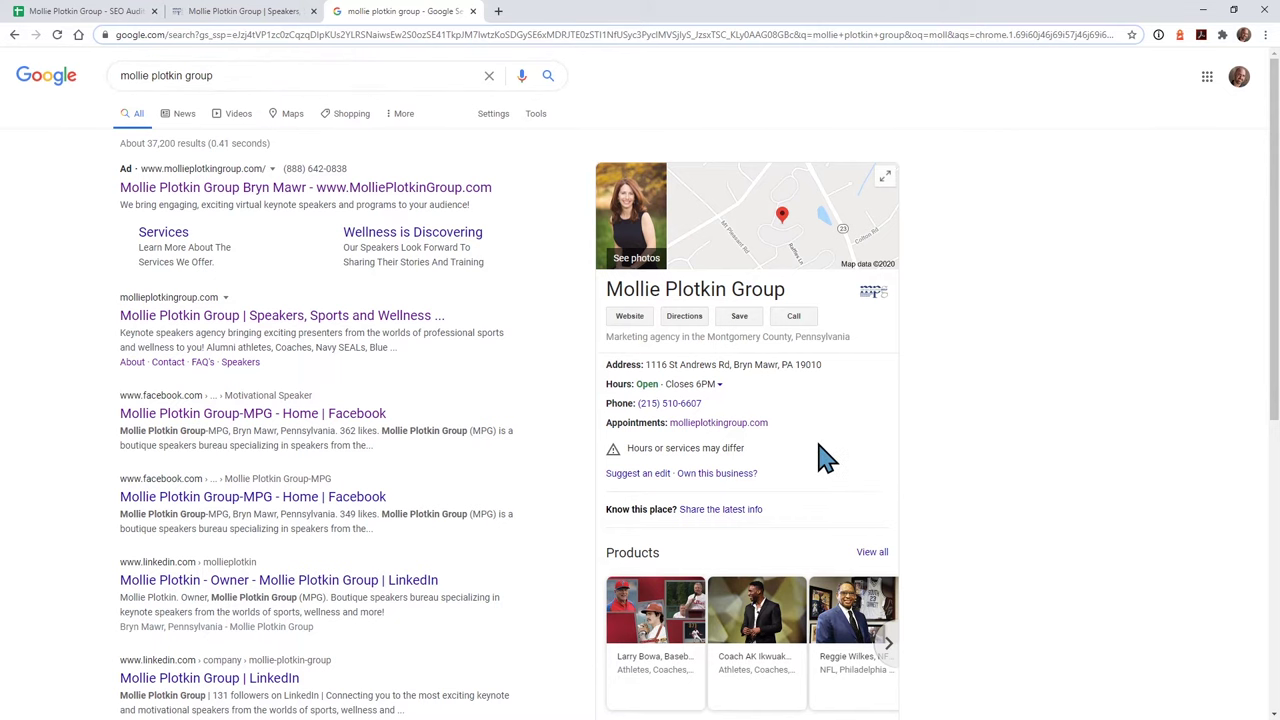
scroll(985, 460, "down", 3)
scroll(980, 463, "down", 3)
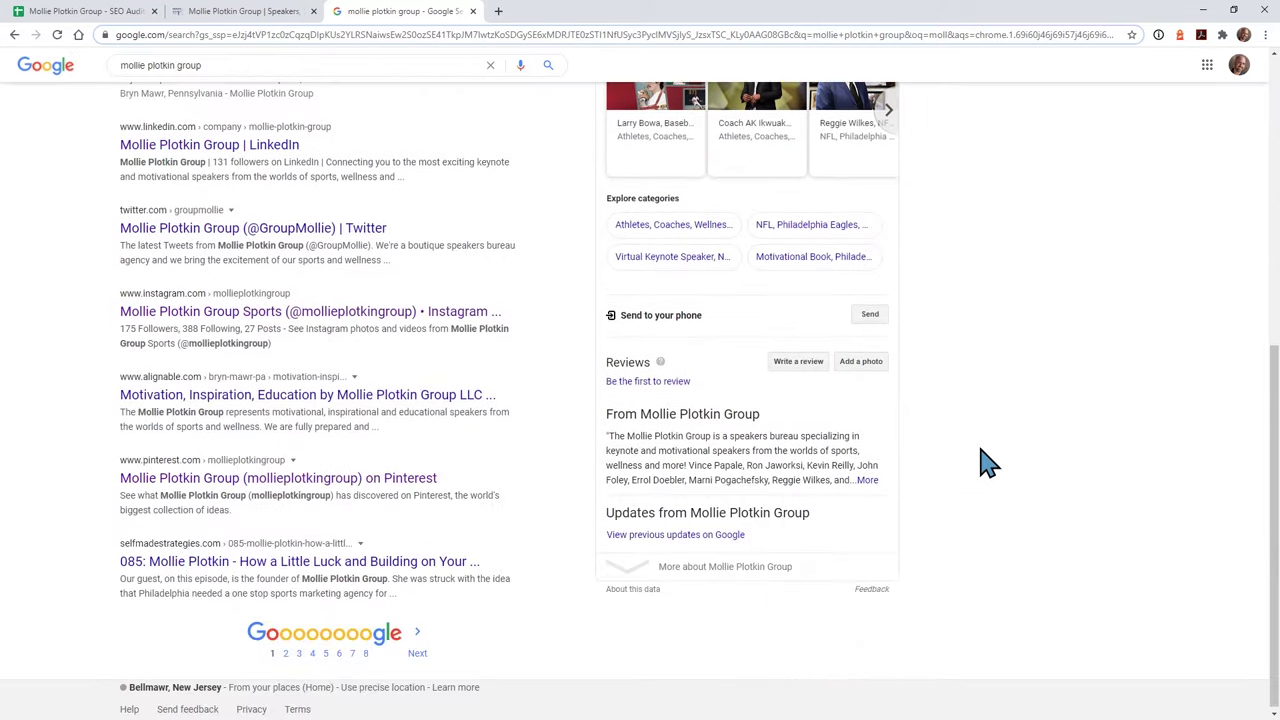
scroll(980, 463, "up", 6)
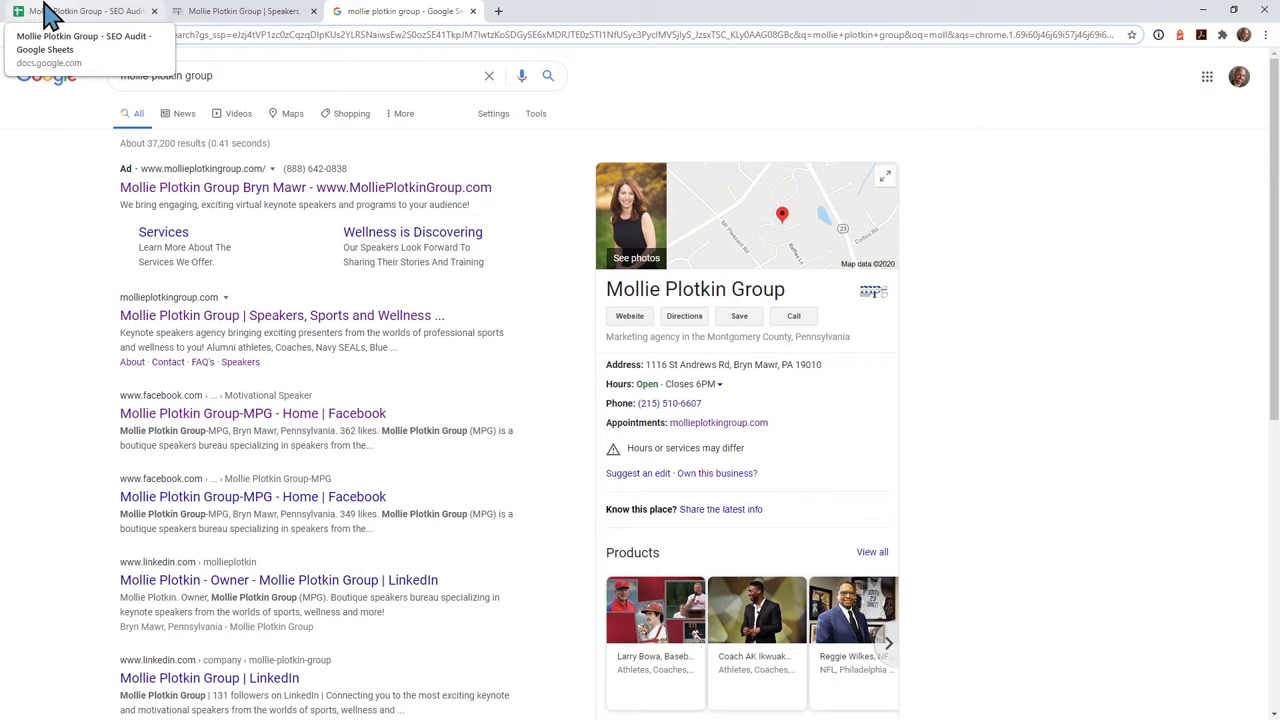
- Compare the audit's Physical Address and Website URL items with the Google business listing, testing its website link and returning to the results
left_click(50, 14)
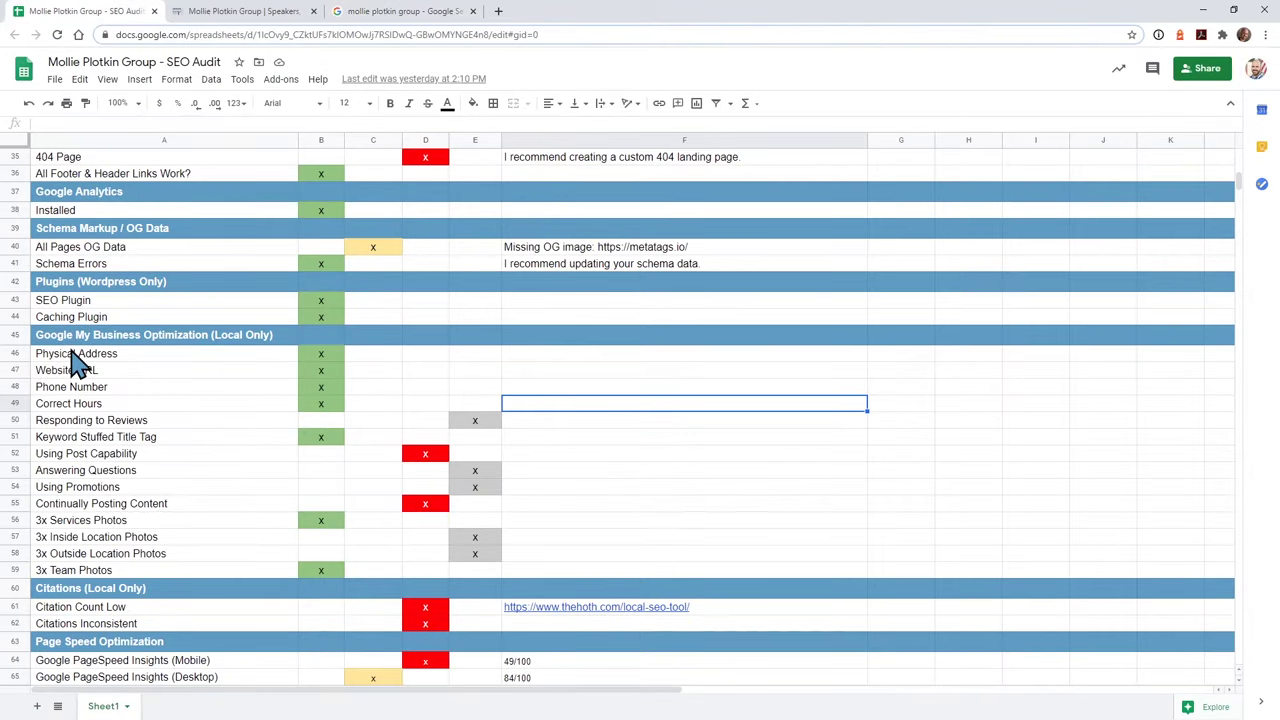
left_click(383, 13)
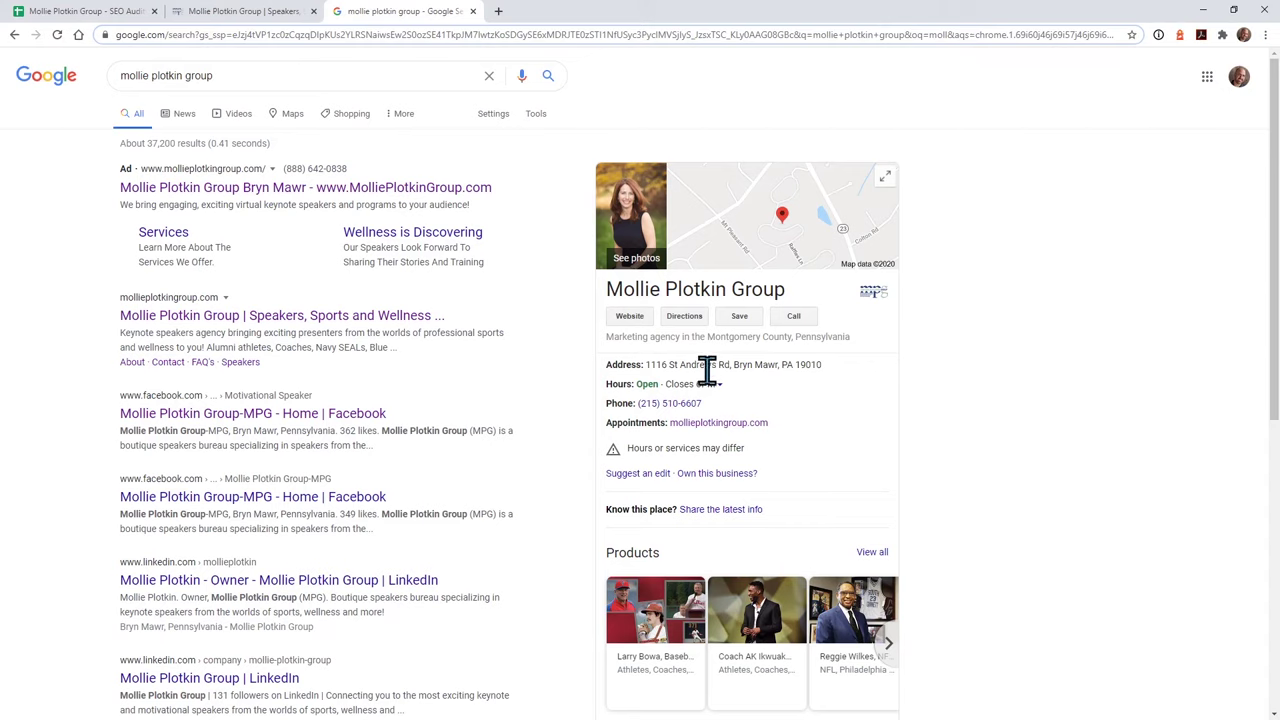
left_click(88, 14)
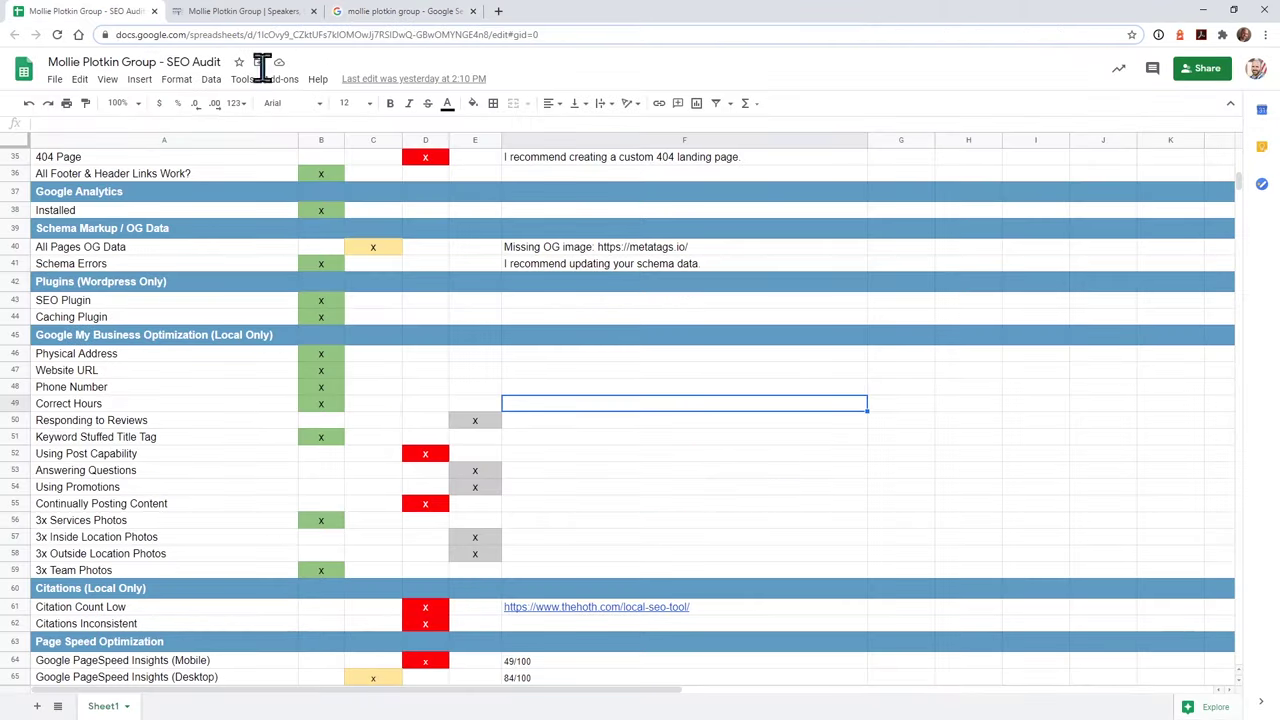
left_click(420, 15)
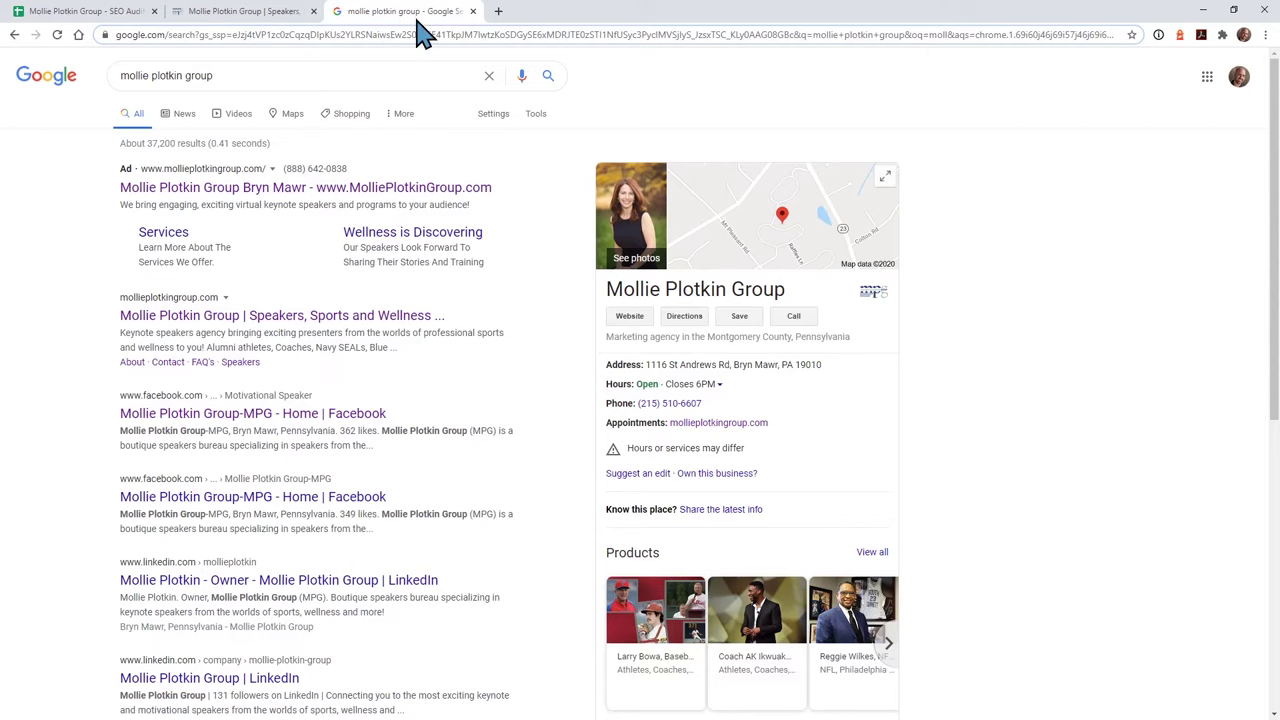
left_click(629, 317)
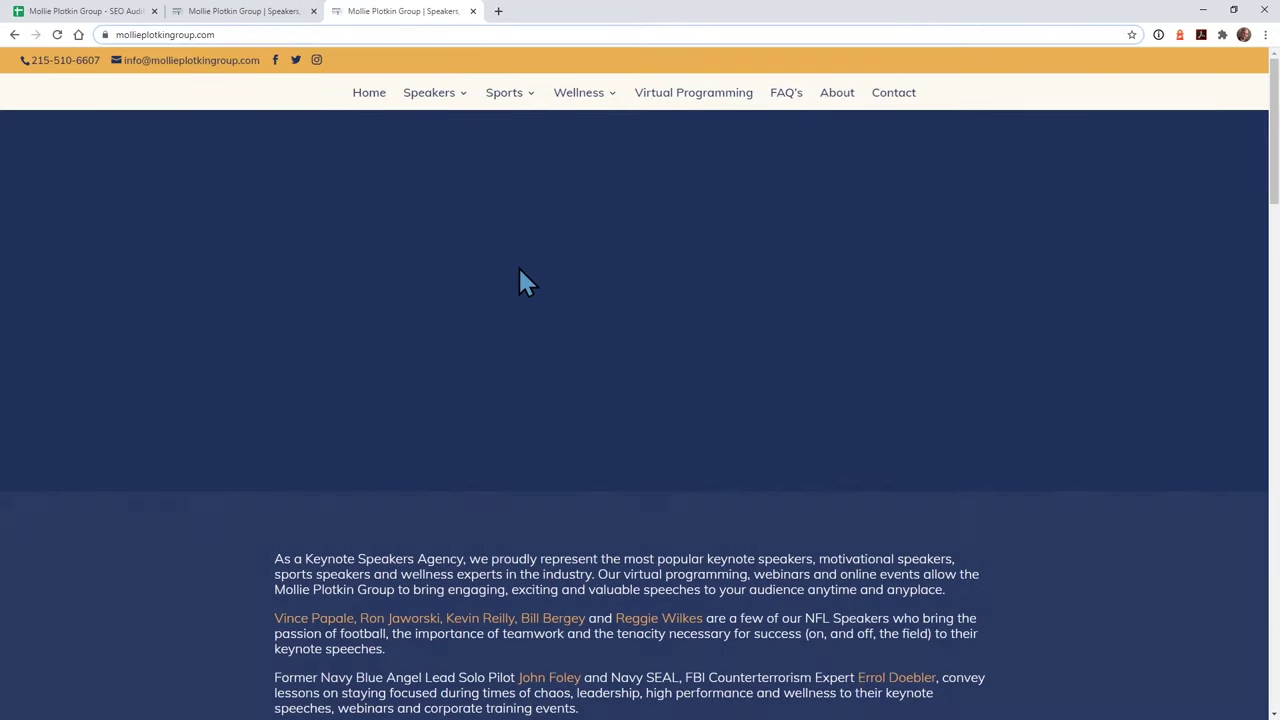
key("alt+Left")
- Check the audit's Correct Hours item against the business listing by expanding its weekly opening hours
left_click(88, 14)
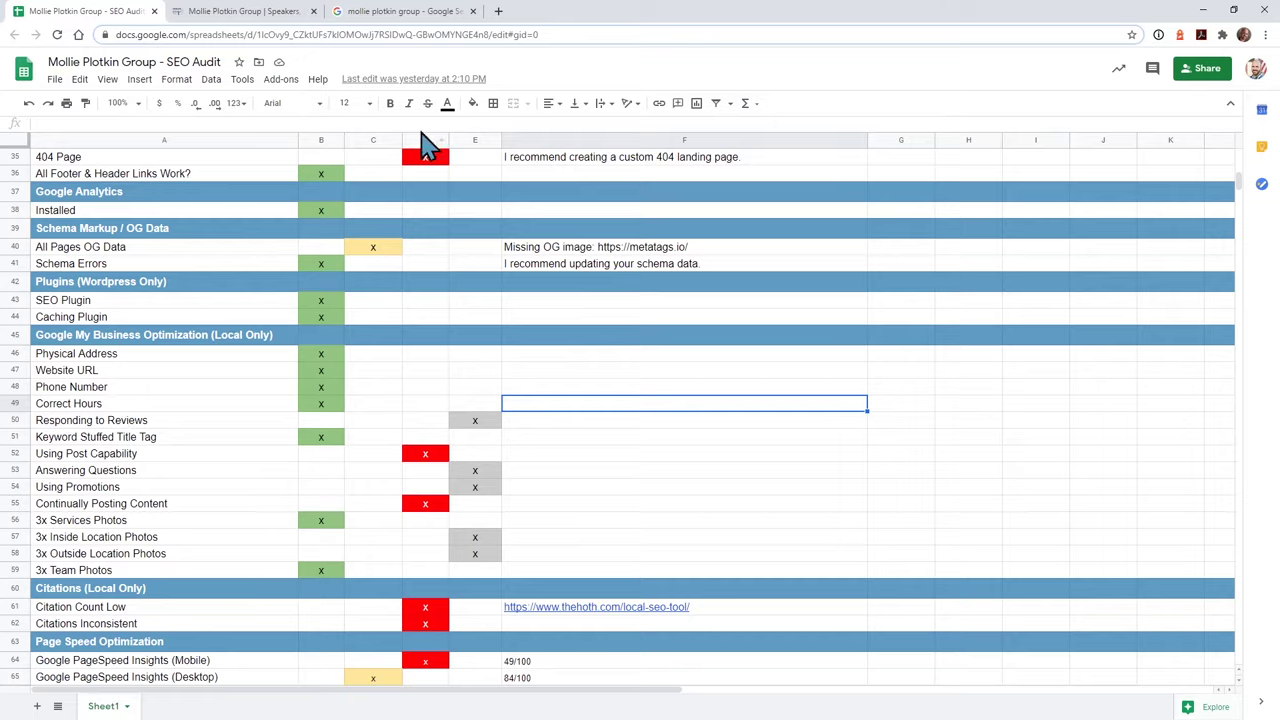
left_click(420, 11)
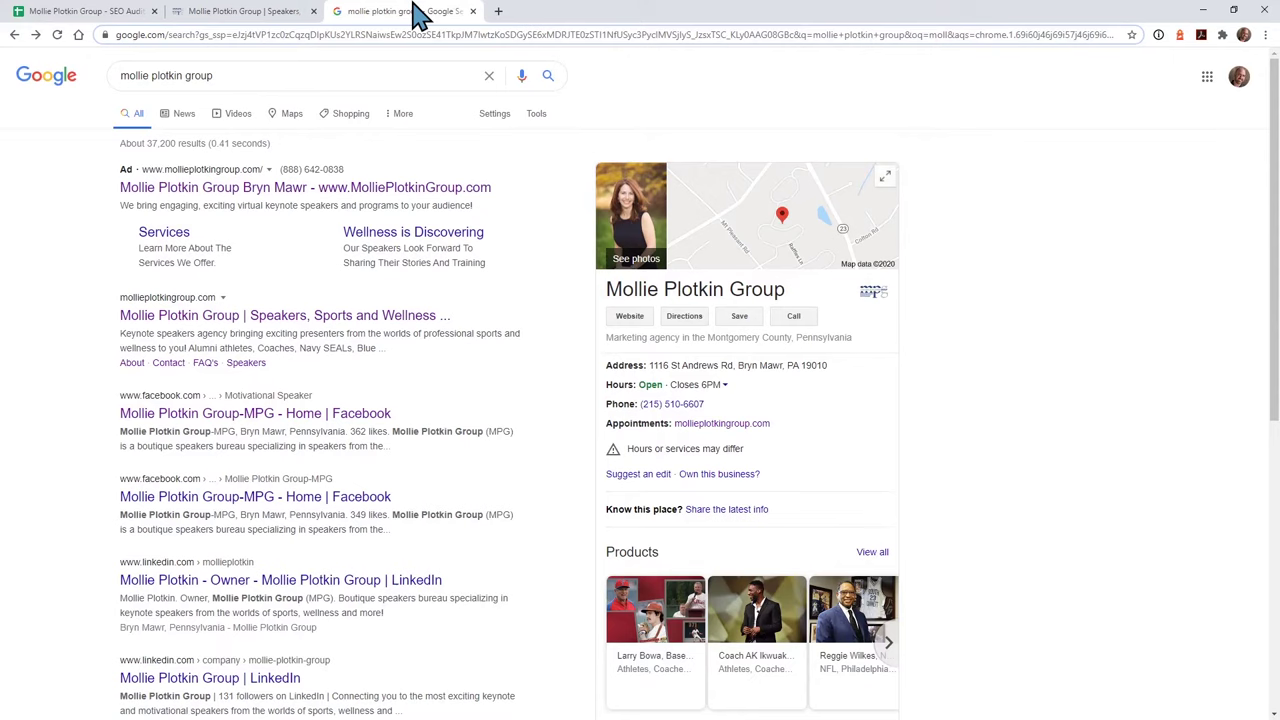
left_click(724, 384)
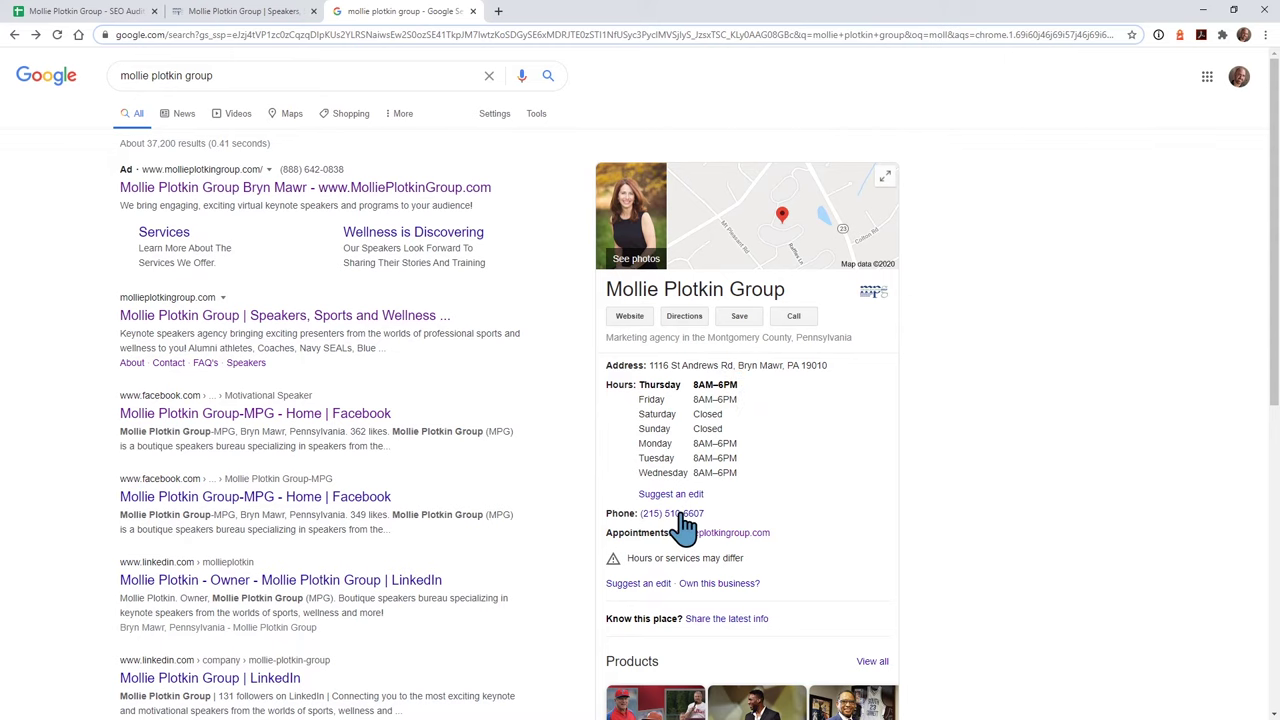
- Select the Responding to Reviews item in the audit sheet and check the Google business listing for reviews
left_click(80, 11)
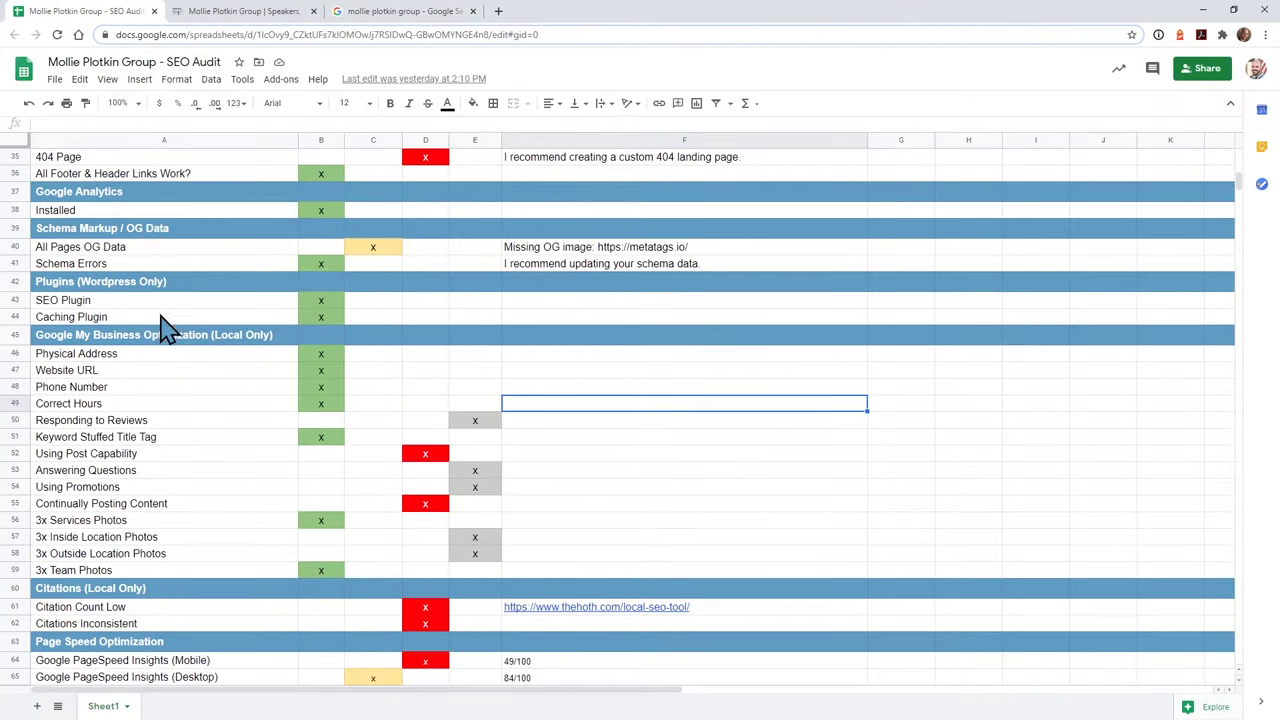
left_click(124, 420)
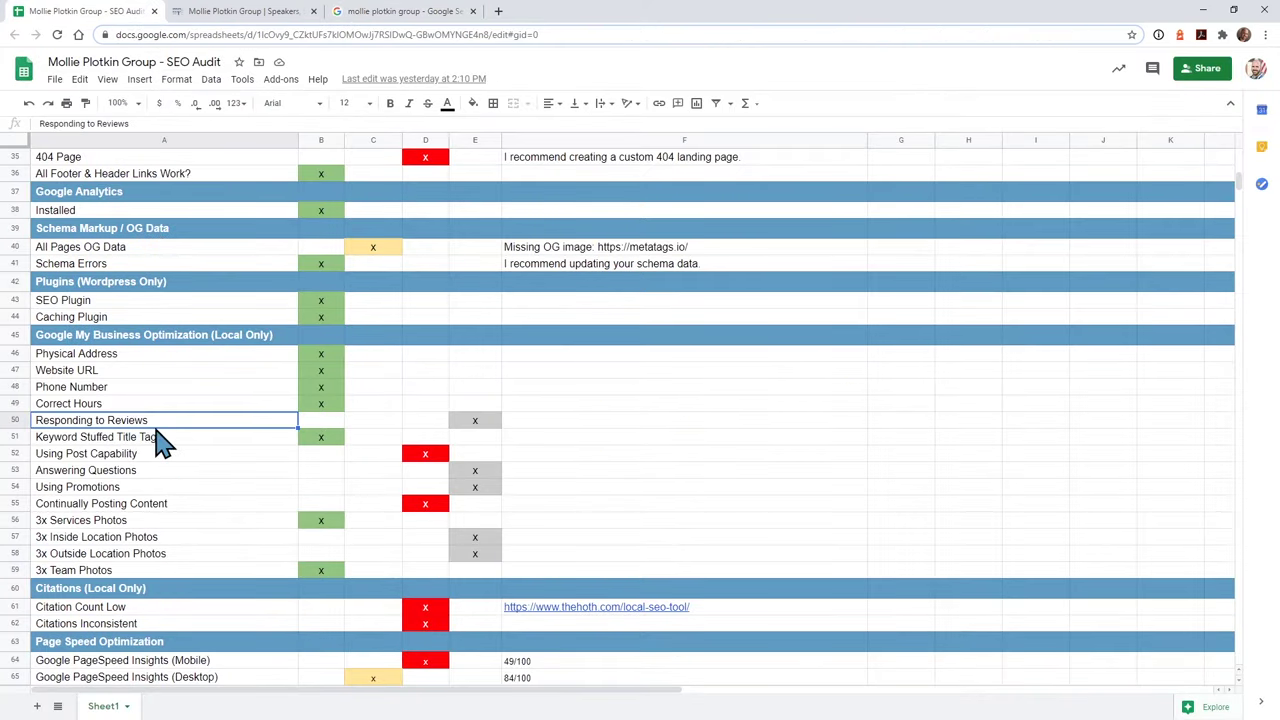
left_click(380, 12)
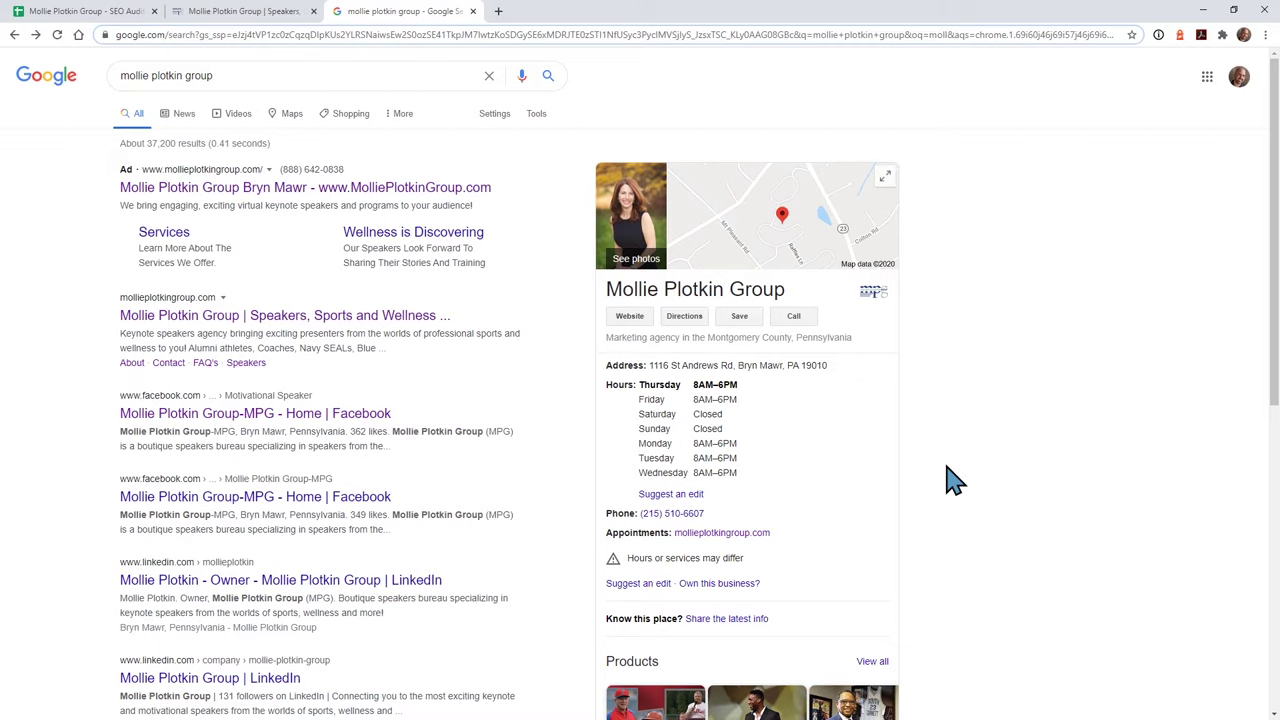
scroll(943, 480, "down", 1)
scroll(943, 480, "up", 1)
- Select the Keyword Stuffed Title Tag item in the audit and examine the business name highlighted in the Google listing
left_click(92, 12)
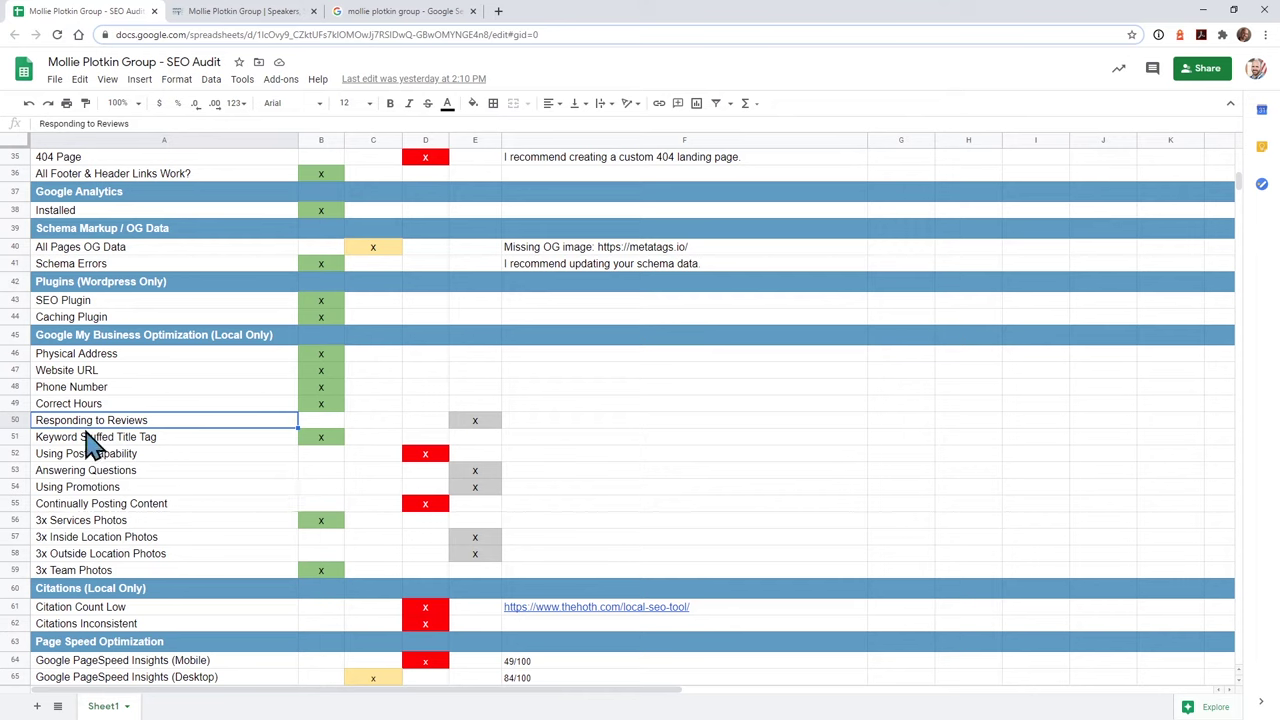
left_click(168, 434)
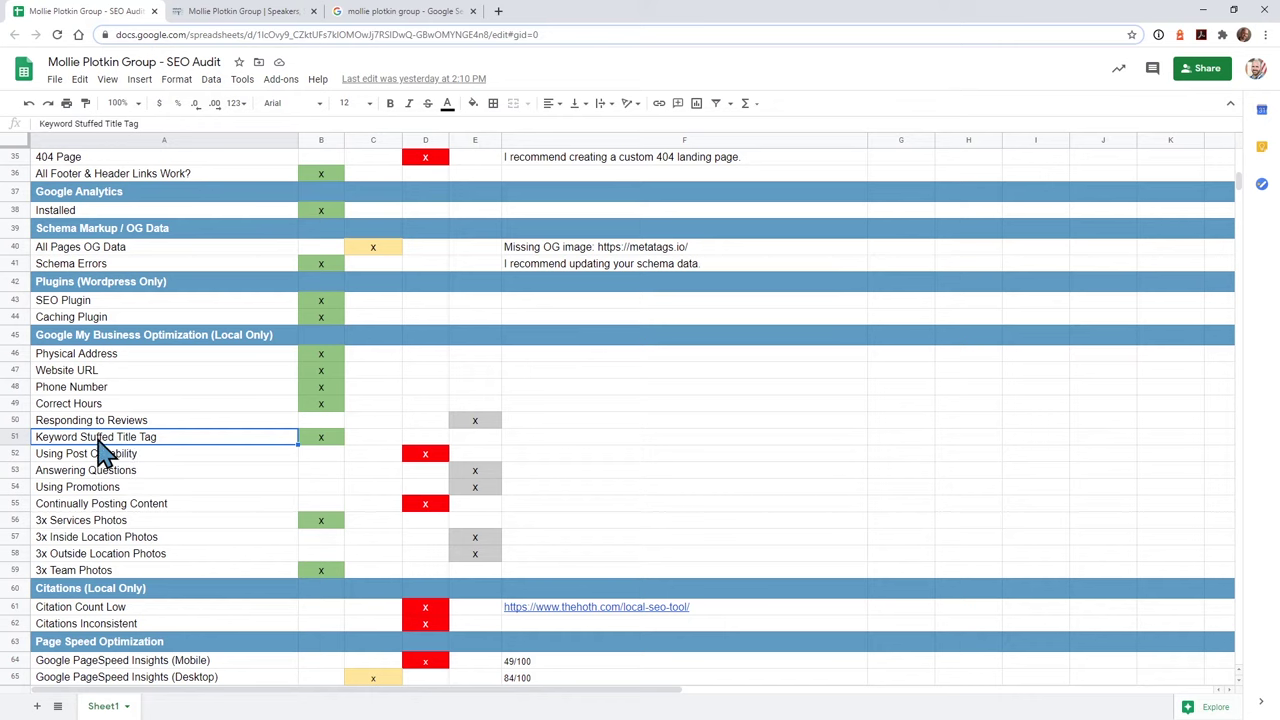
left_click(398, 12)
left_click_drag(786, 290, 608, 292)
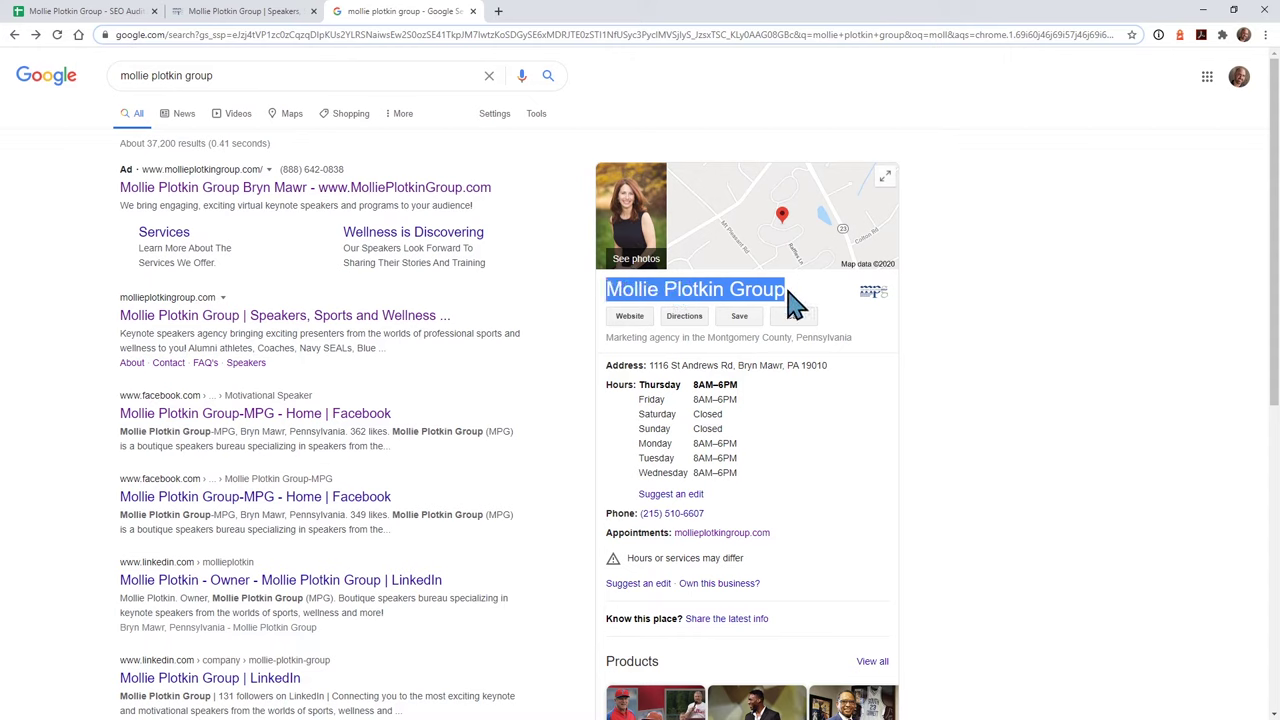
left_click(517, 377)
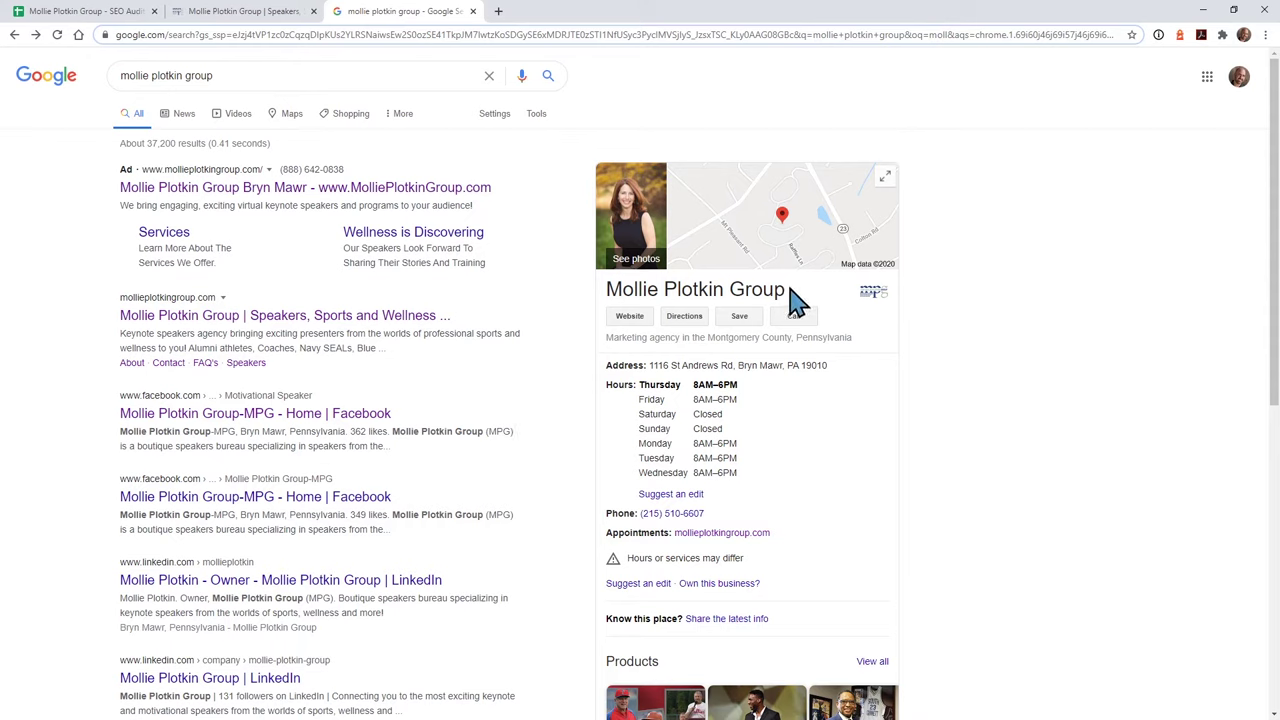
left_click_drag(790, 290, 603, 290)
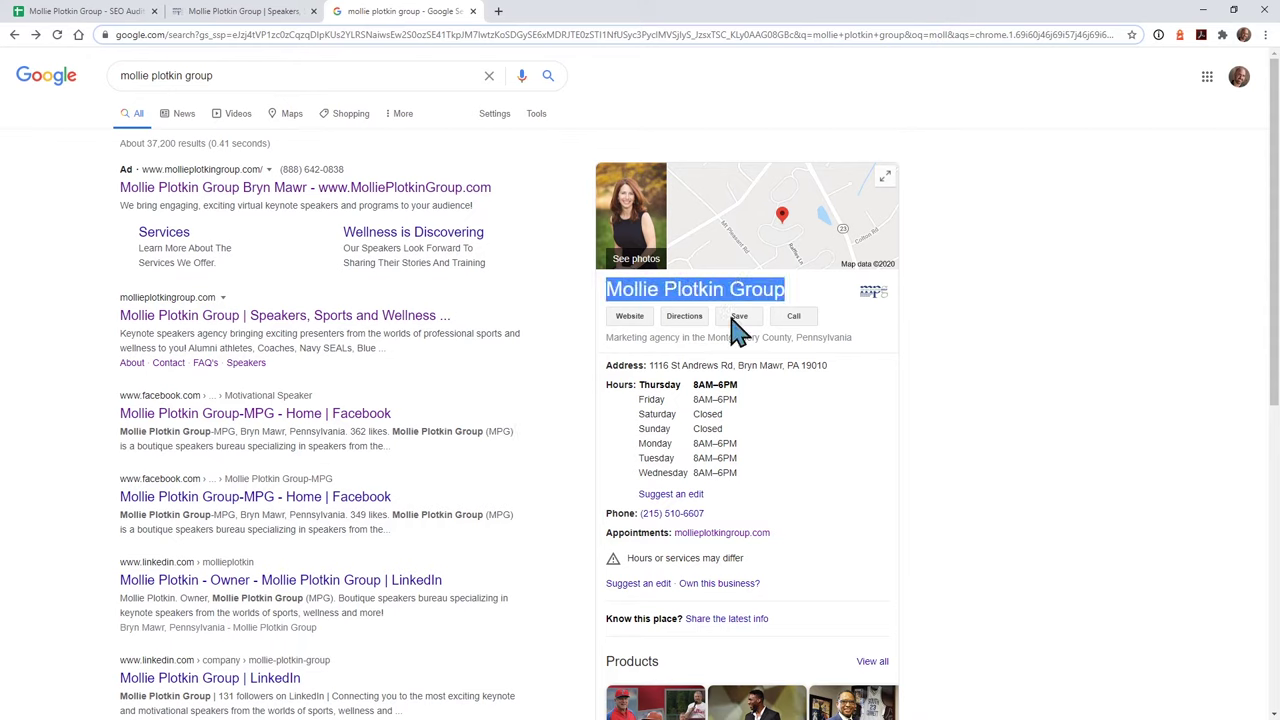
left_click(1036, 322)
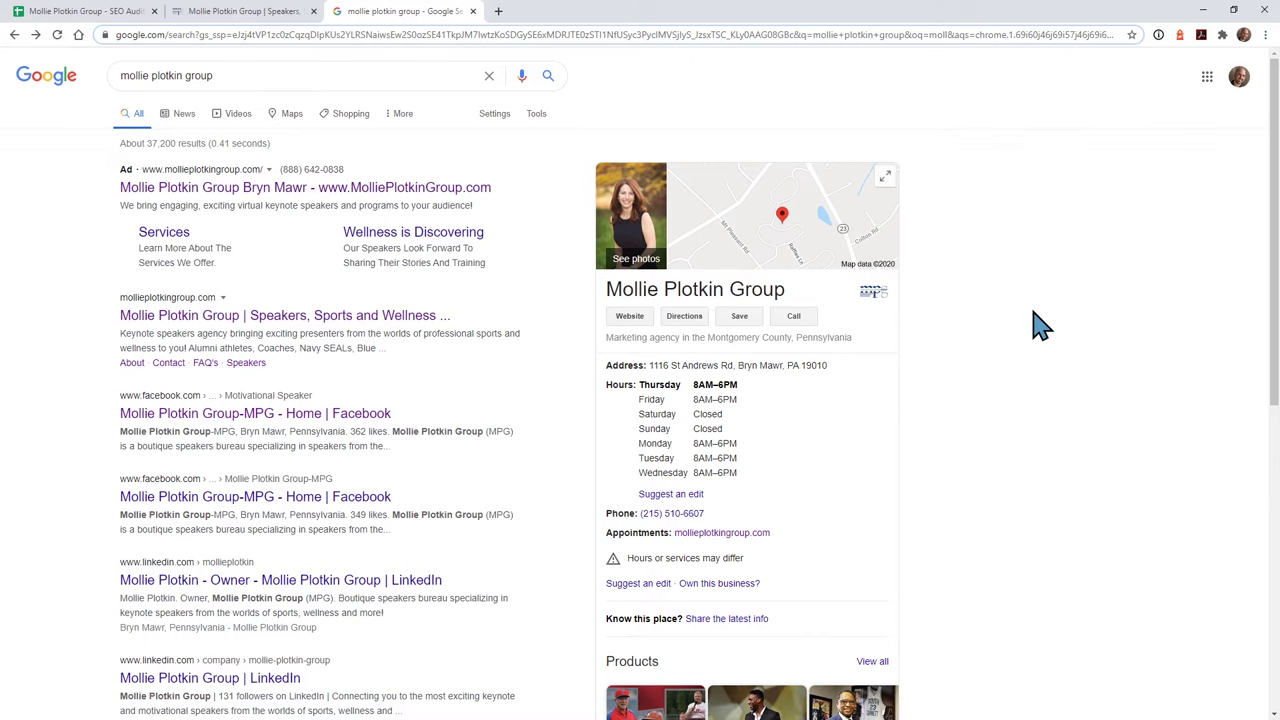
- Select the Using Post Capability item in the audit, expand the full business listing and examine its updates and other sections
left_click(100, 13)
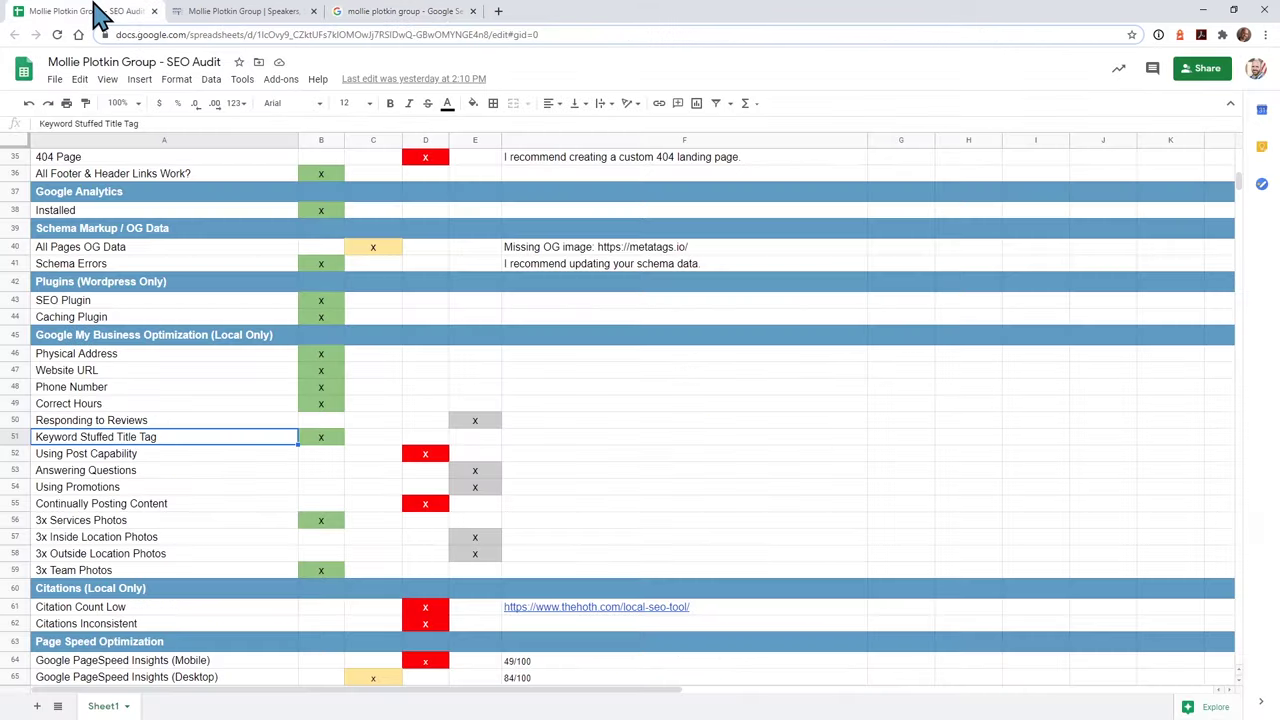
left_click(157, 458)
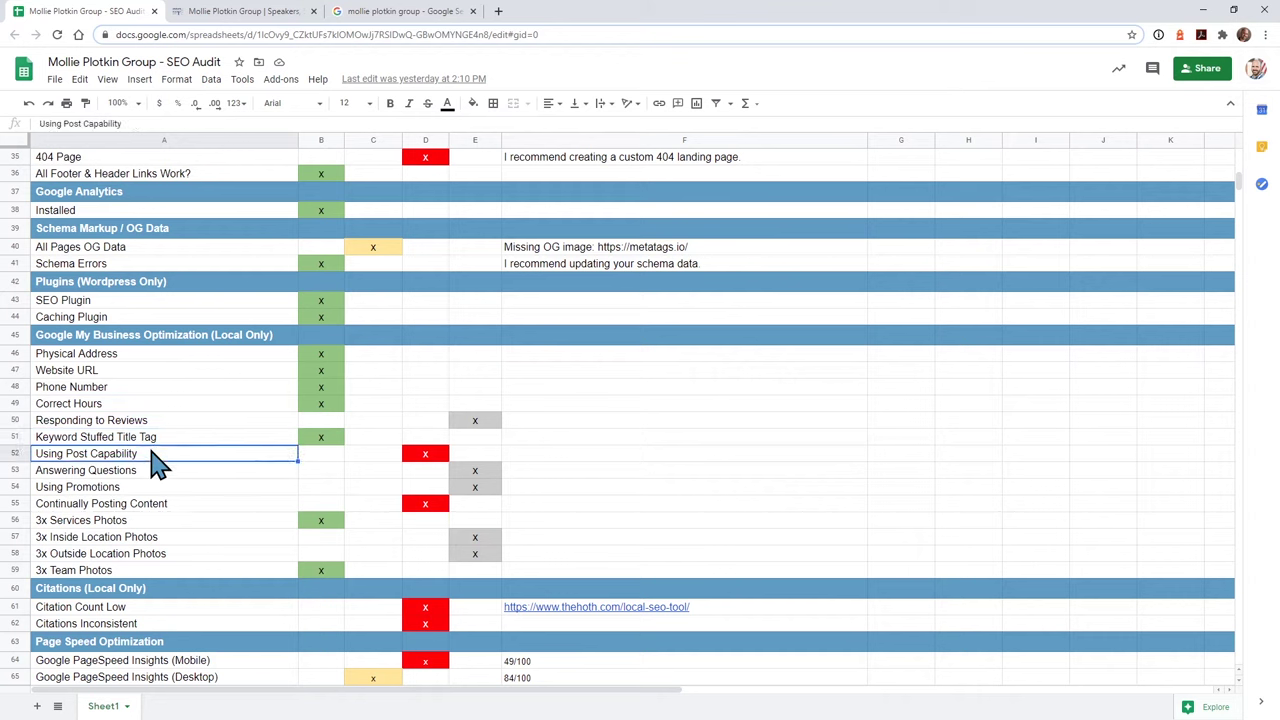
left_click(423, 13)
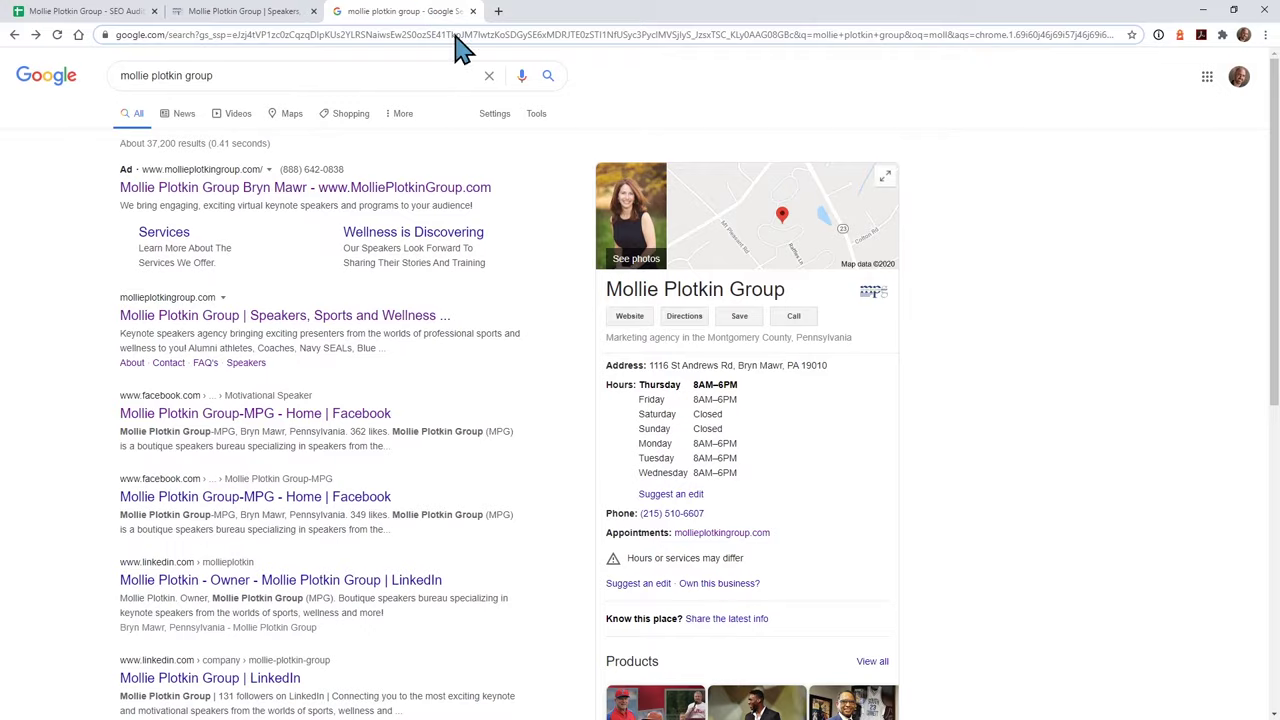
scroll(960, 412, "down", 6)
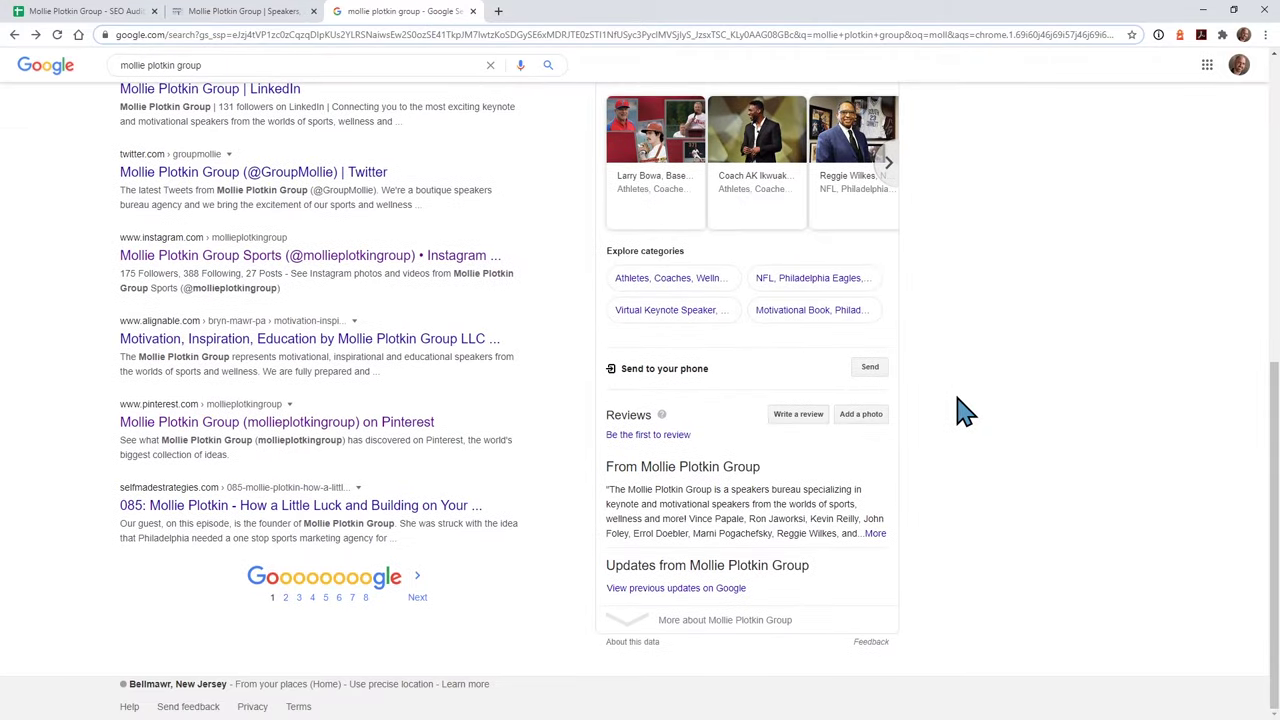
left_click(652, 626)
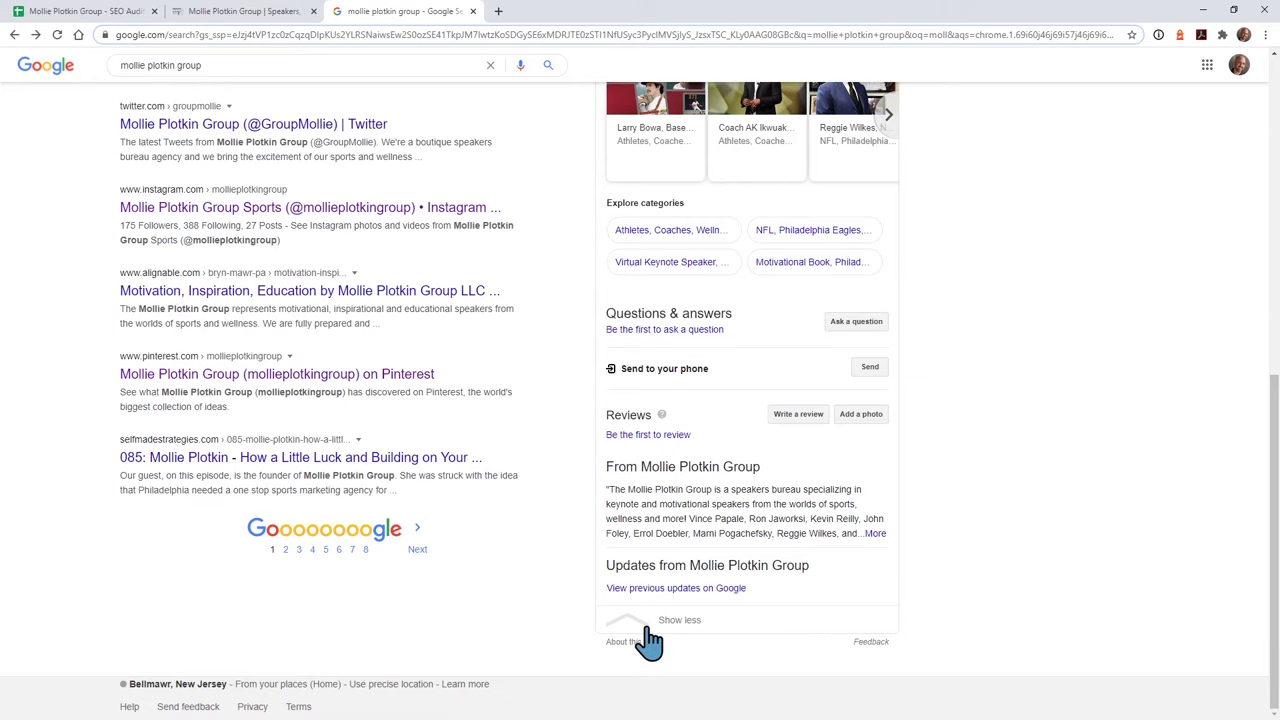
scroll(1030, 488, "up", 1)
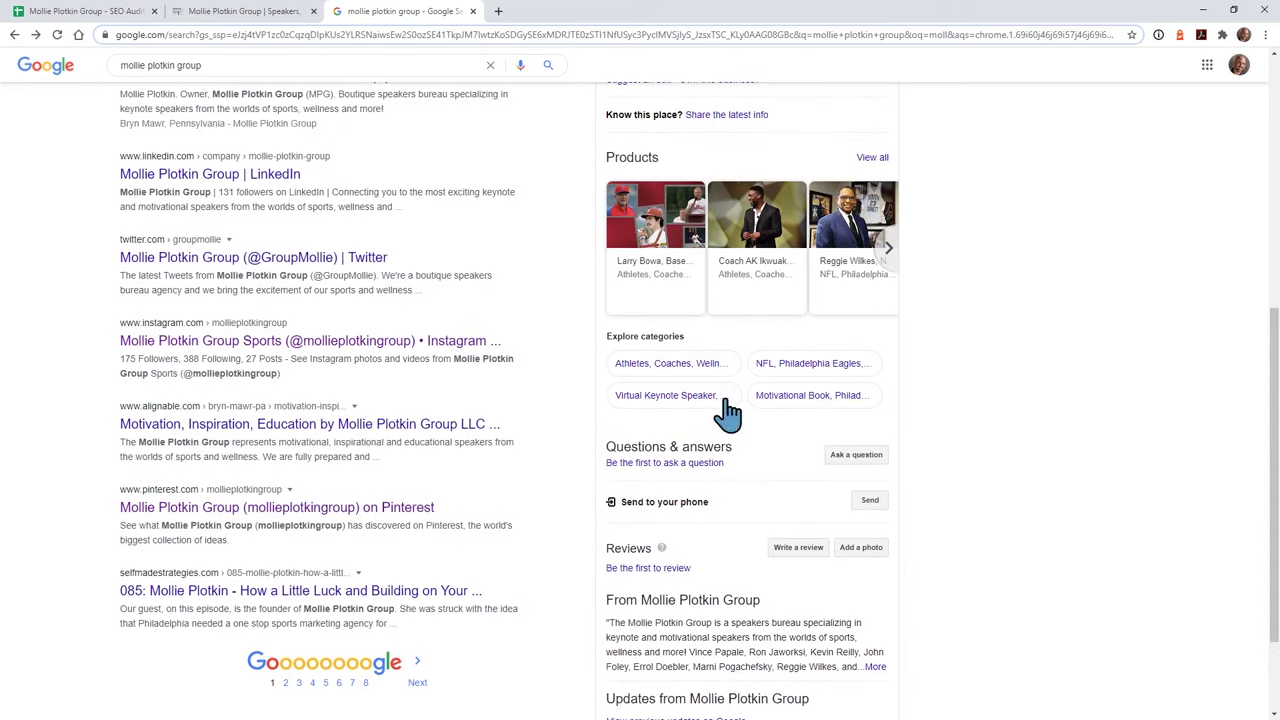
scroll(995, 465, "up", 2)
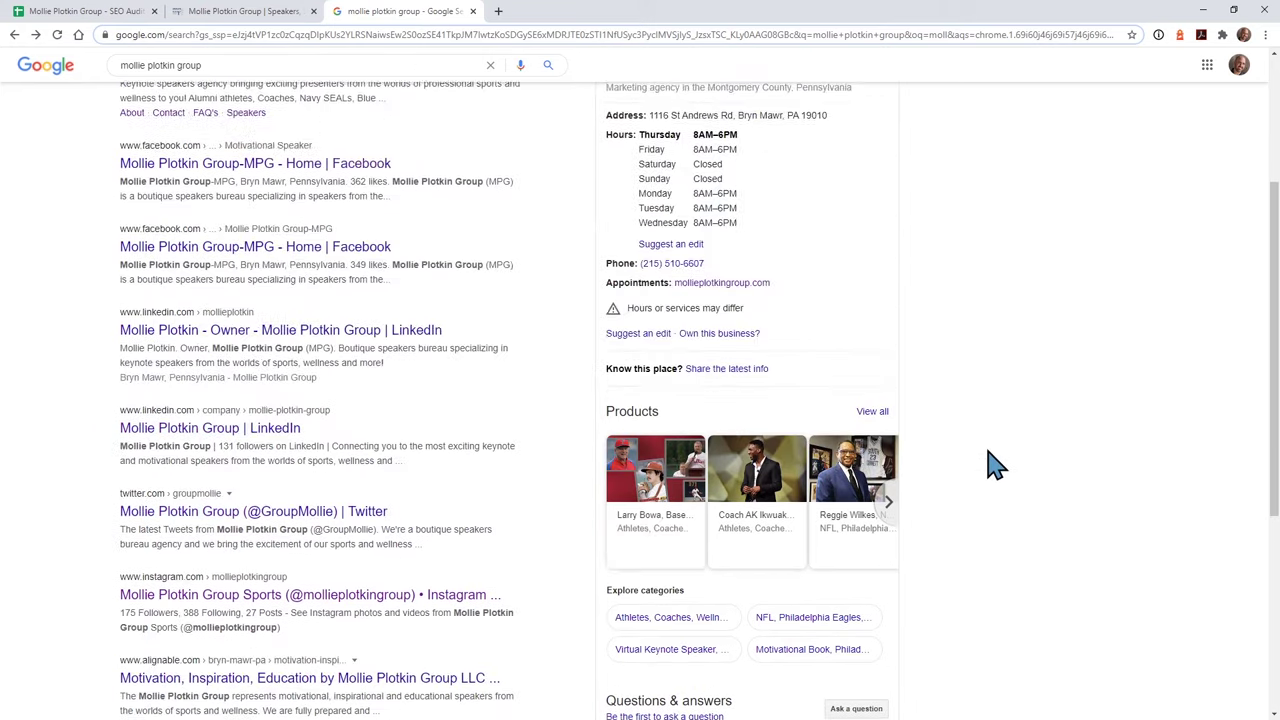
scroll(995, 465, "down", 2)
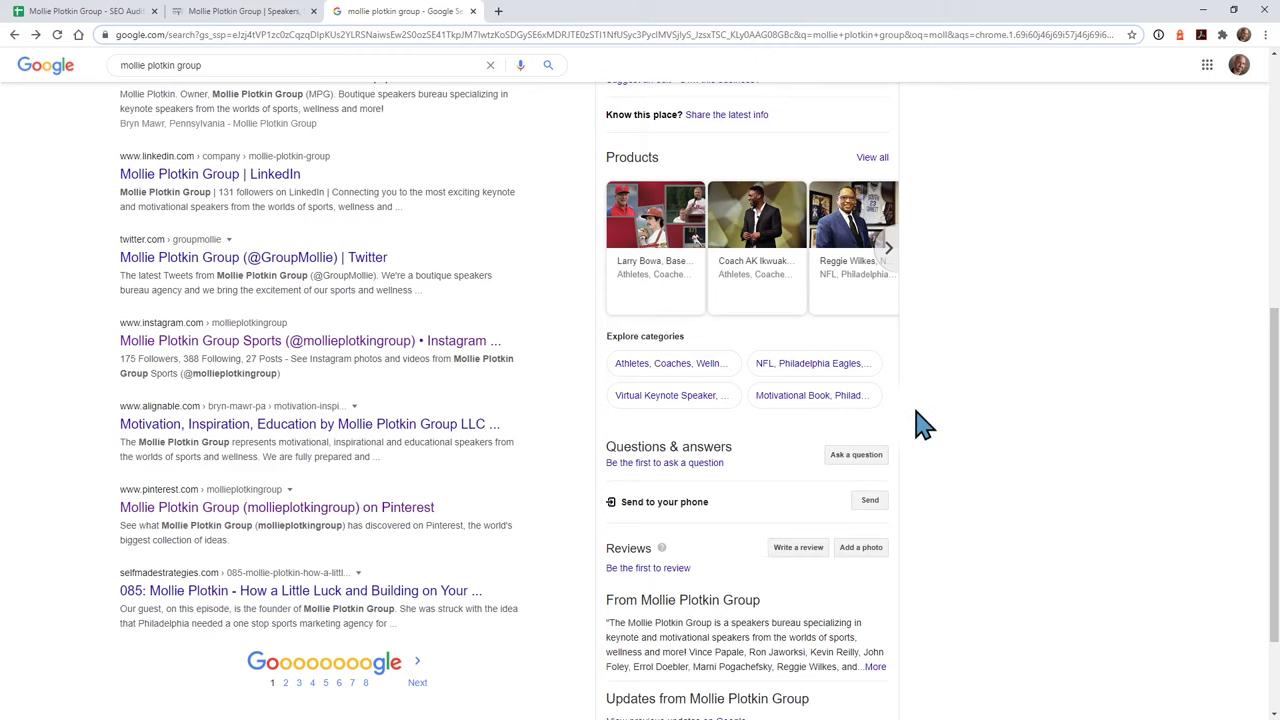
scroll(966, 429, "up", 3)
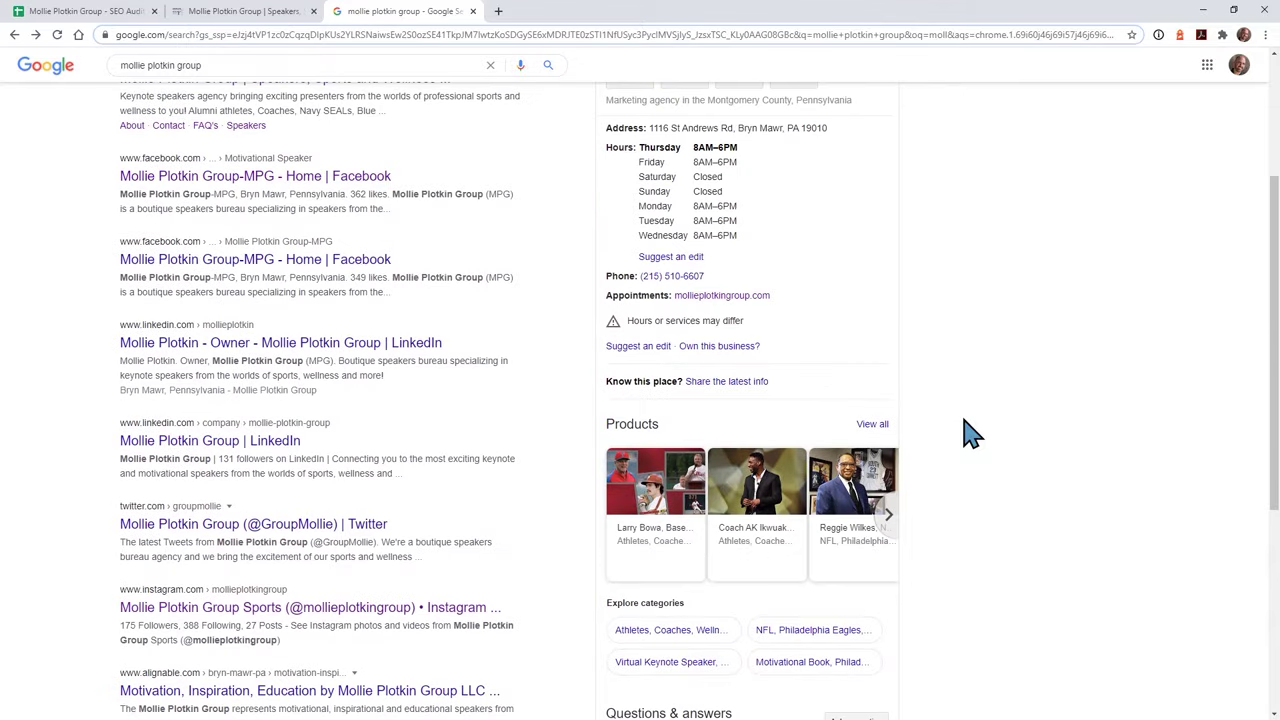
scroll(966, 432, "down", 1)
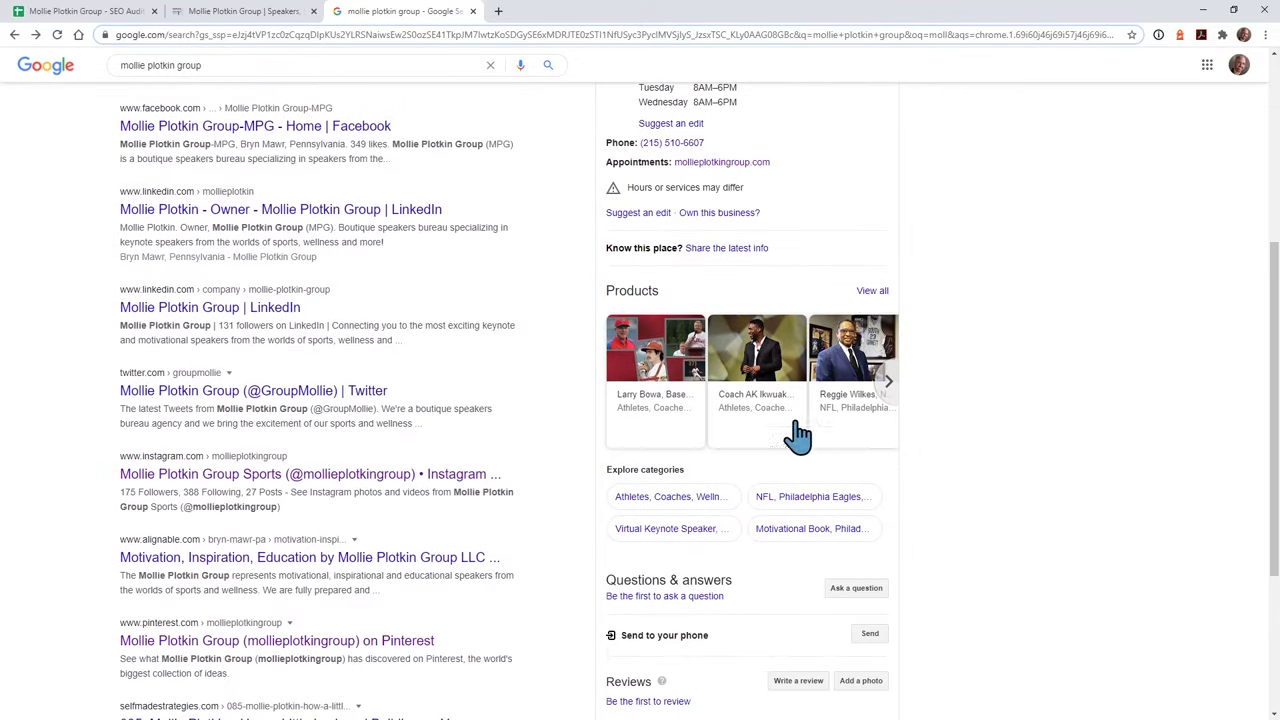
scroll(725, 520, "down", 2)
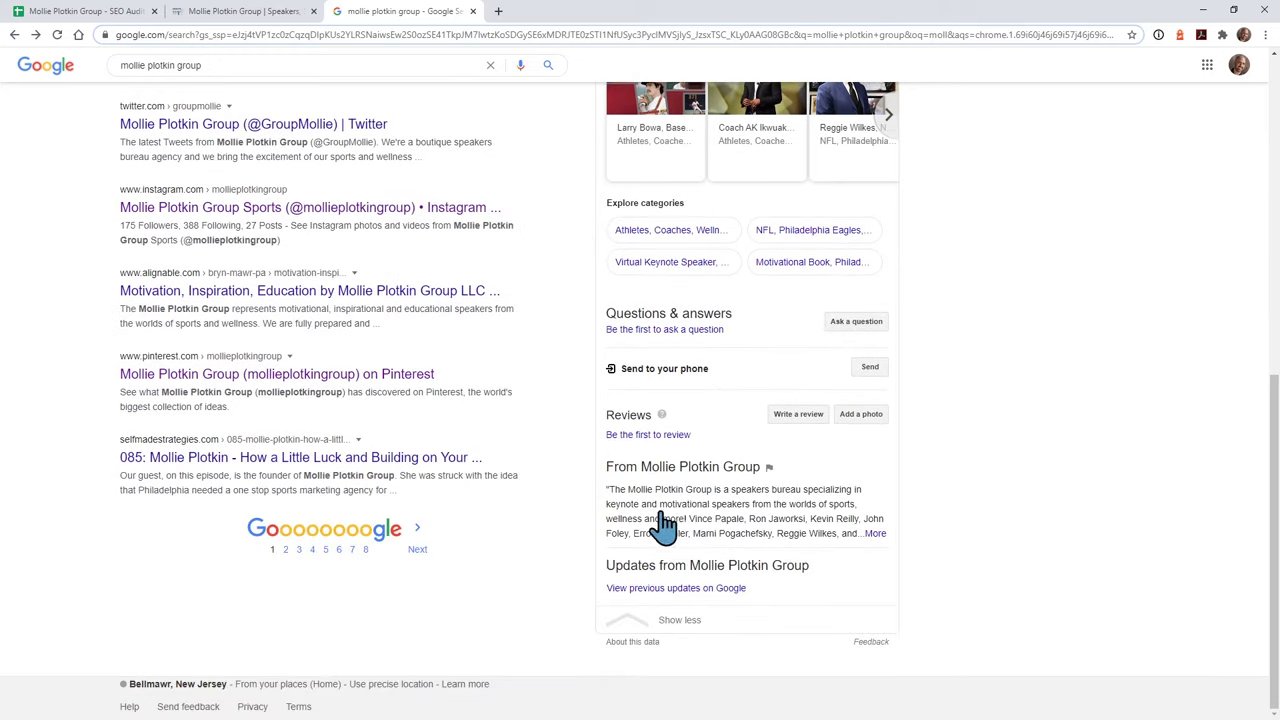
scroll(929, 443, "up", 3)
- Select the Answering Questions item in the audit and examine the Questions & answers section of the business listing
left_click(48, 11)
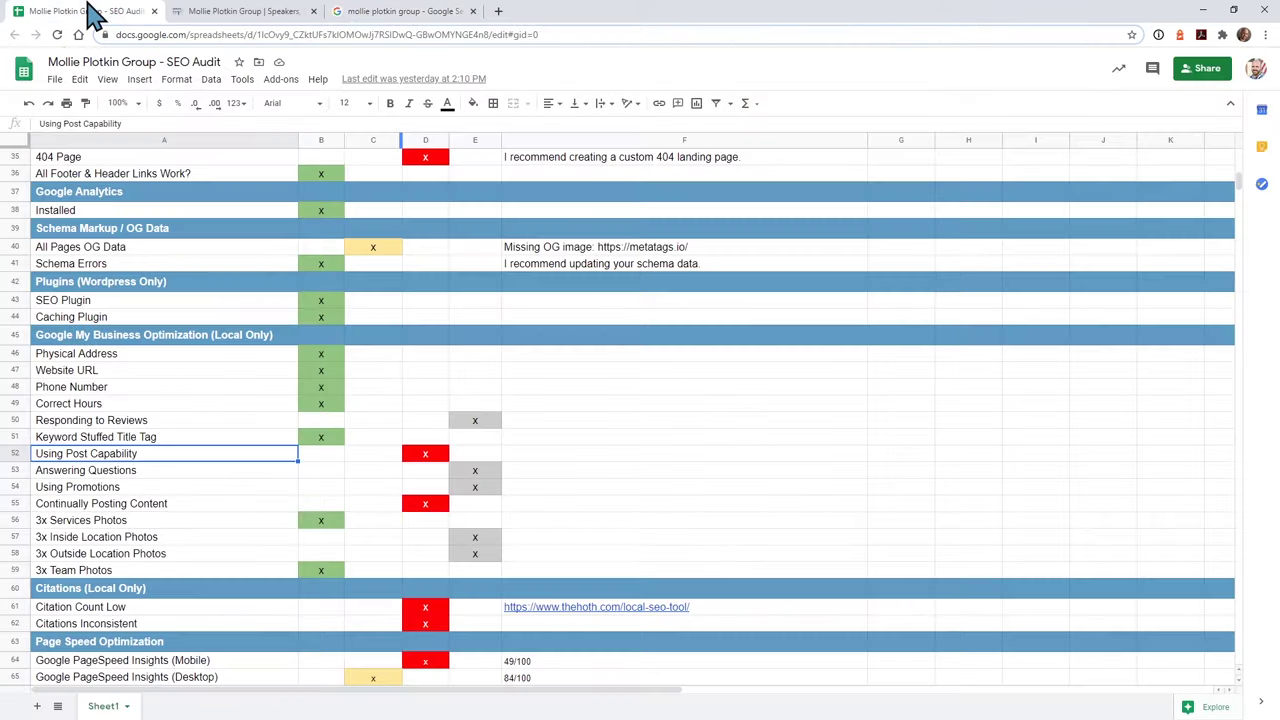
left_click(146, 468)
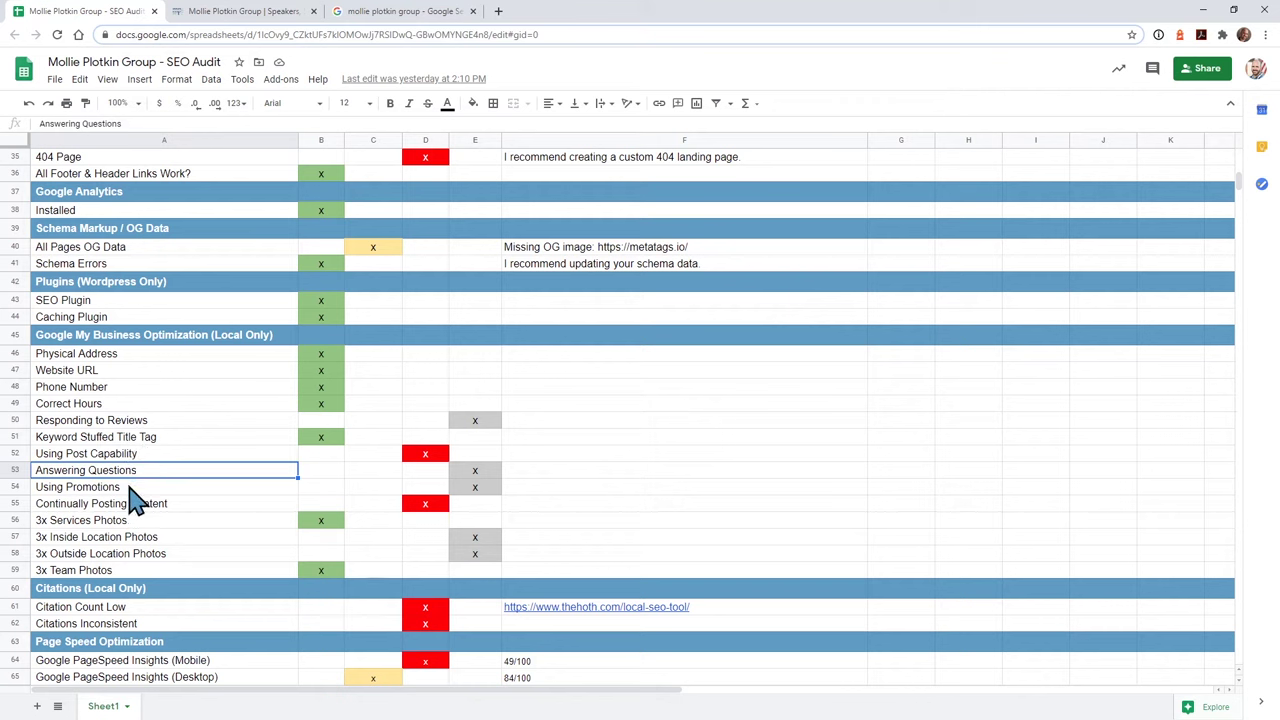
left_click(405, 11)
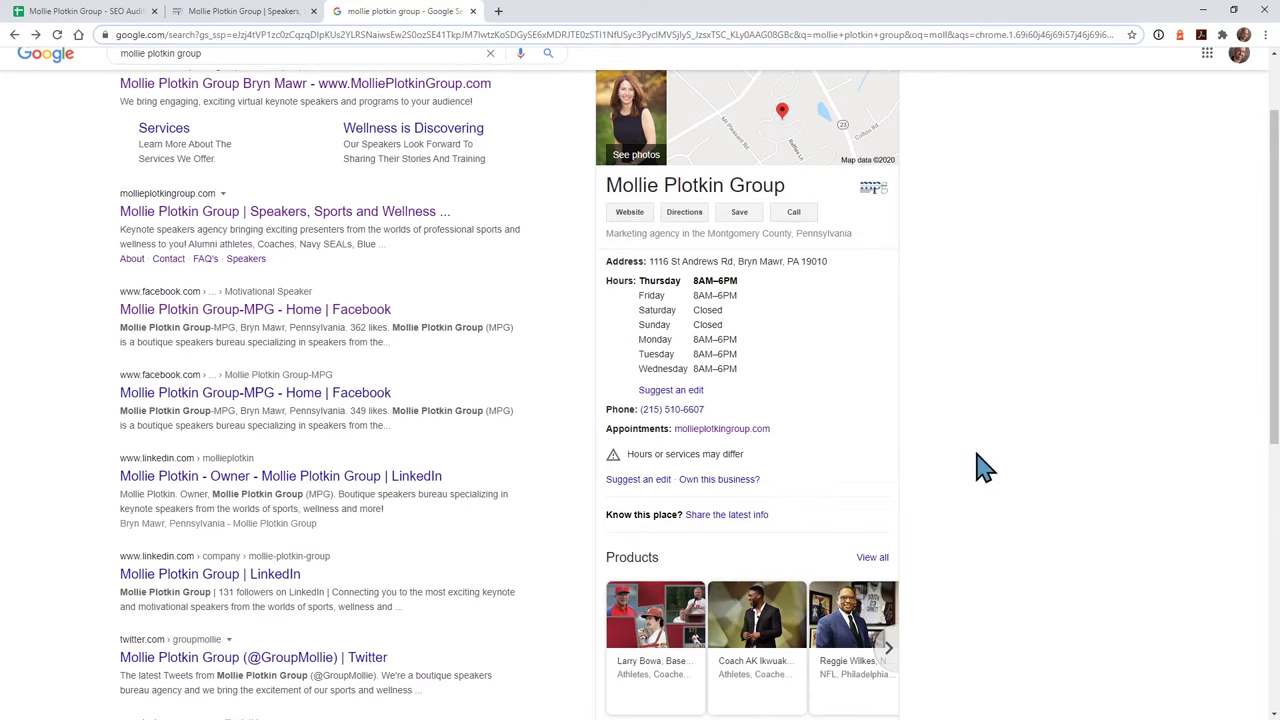
scroll(983, 467, "down", 4)
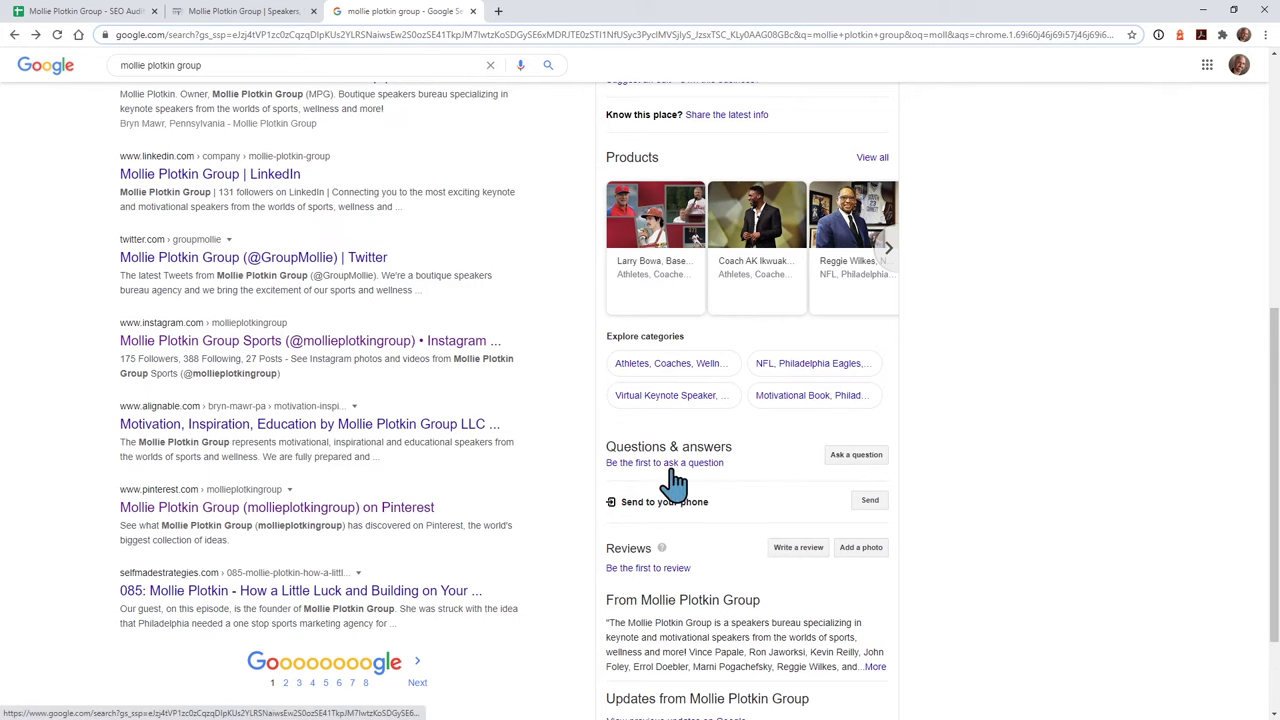
- Review the Using Promotions and Continually Posting Content items in the audit sheet, checking the Google business listing for promotions
left_click(66, 14)
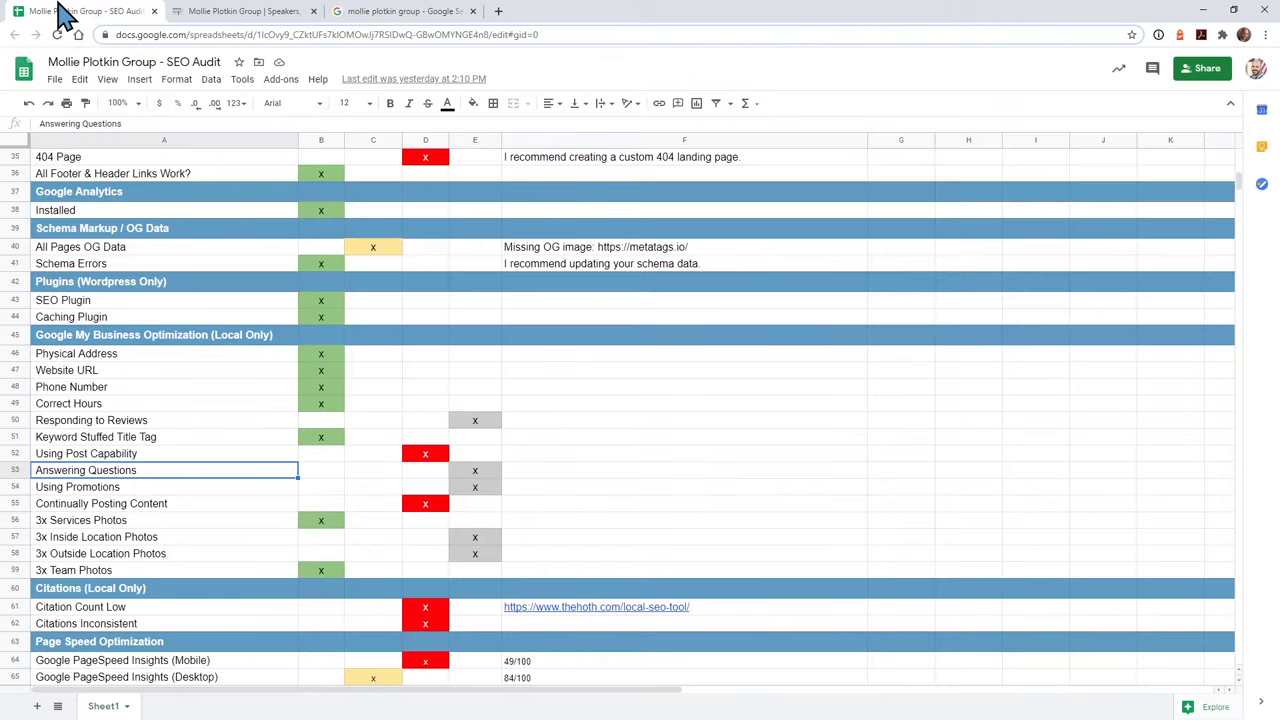
left_click(104, 489)
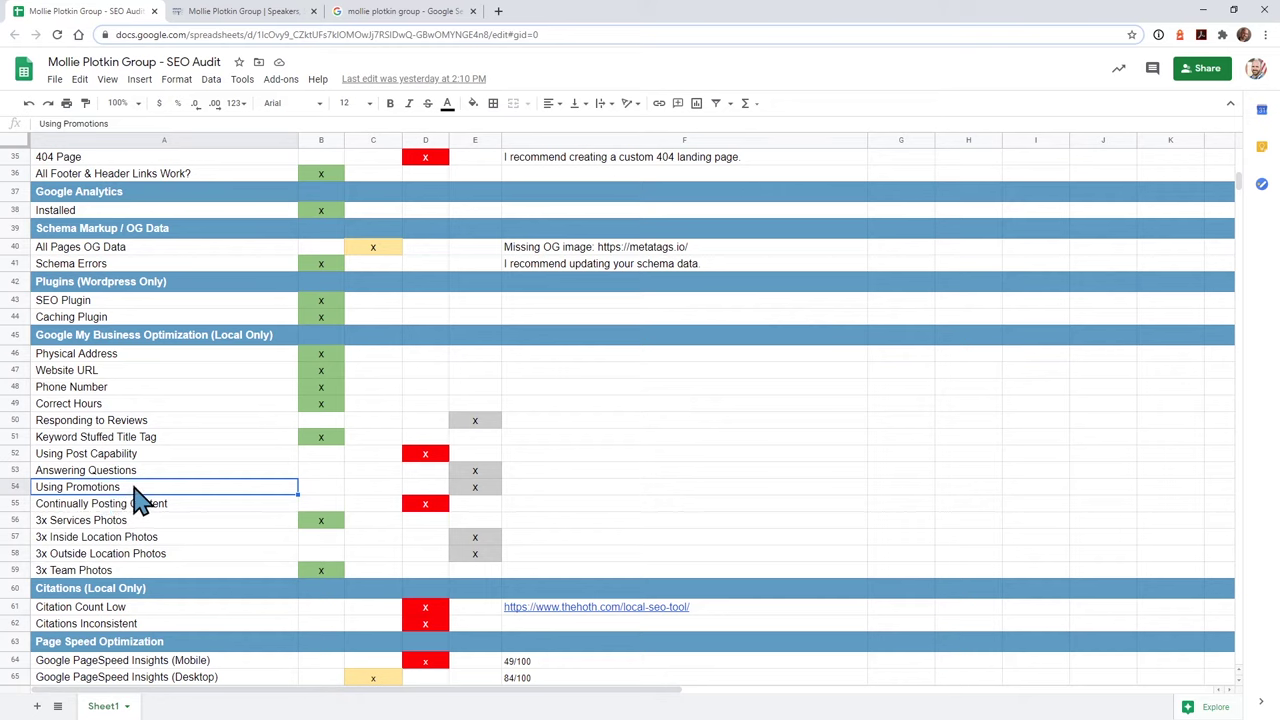
left_click(400, 14)
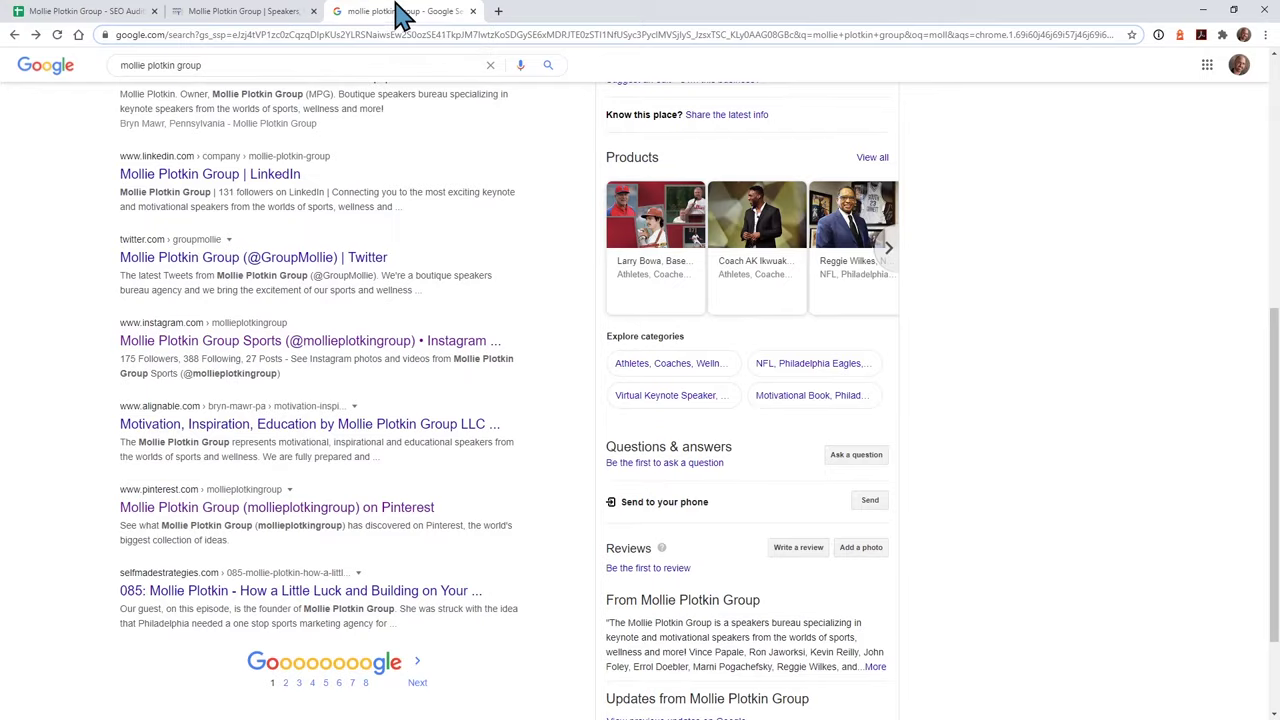
left_click(51, 11)
left_click(119, 509)
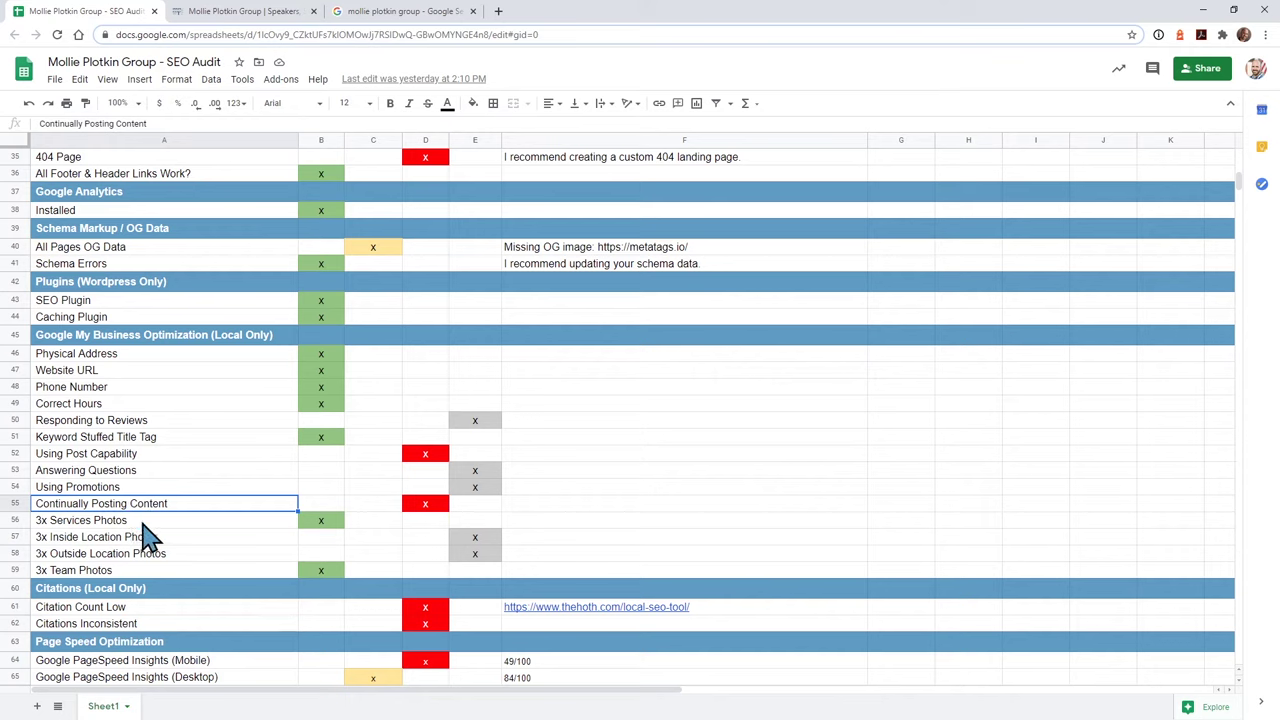
- Select the 3x Services Photos item in the audit and look through the photo gallery of the Google business listing
left_click(156, 525)
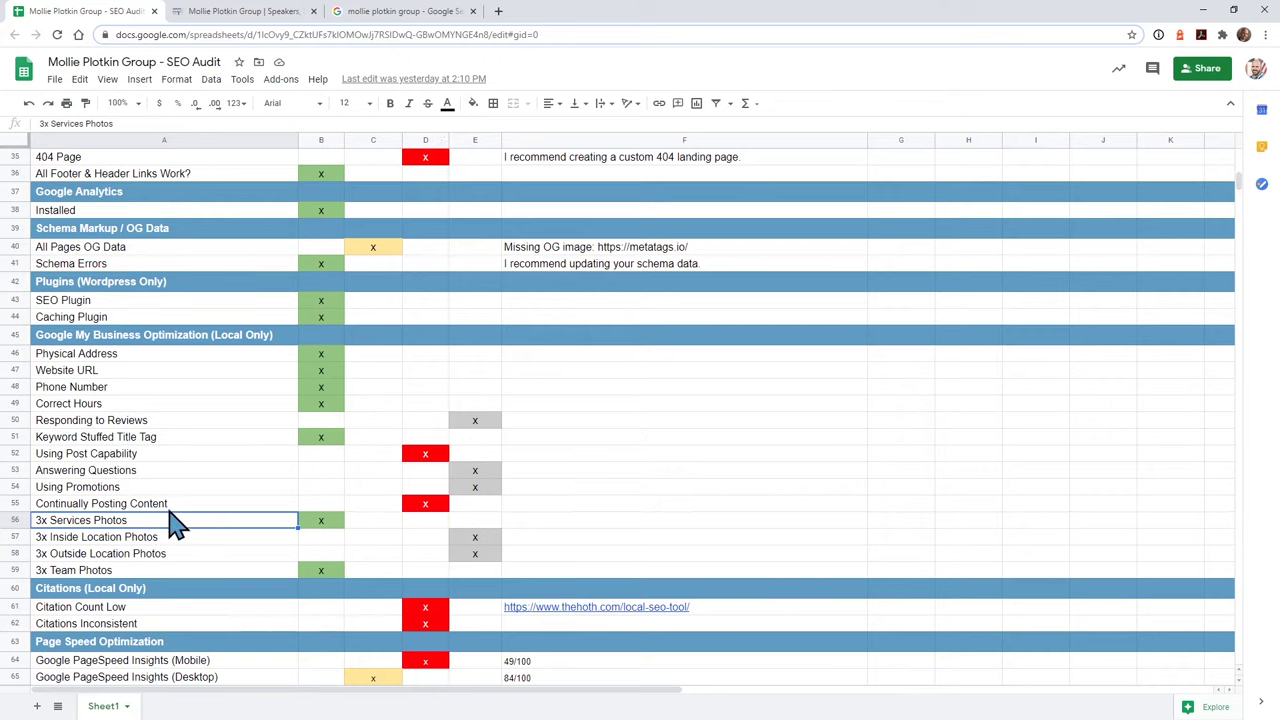
left_click(232, 12)
left_click(140, 12)
left_click(340, 12)
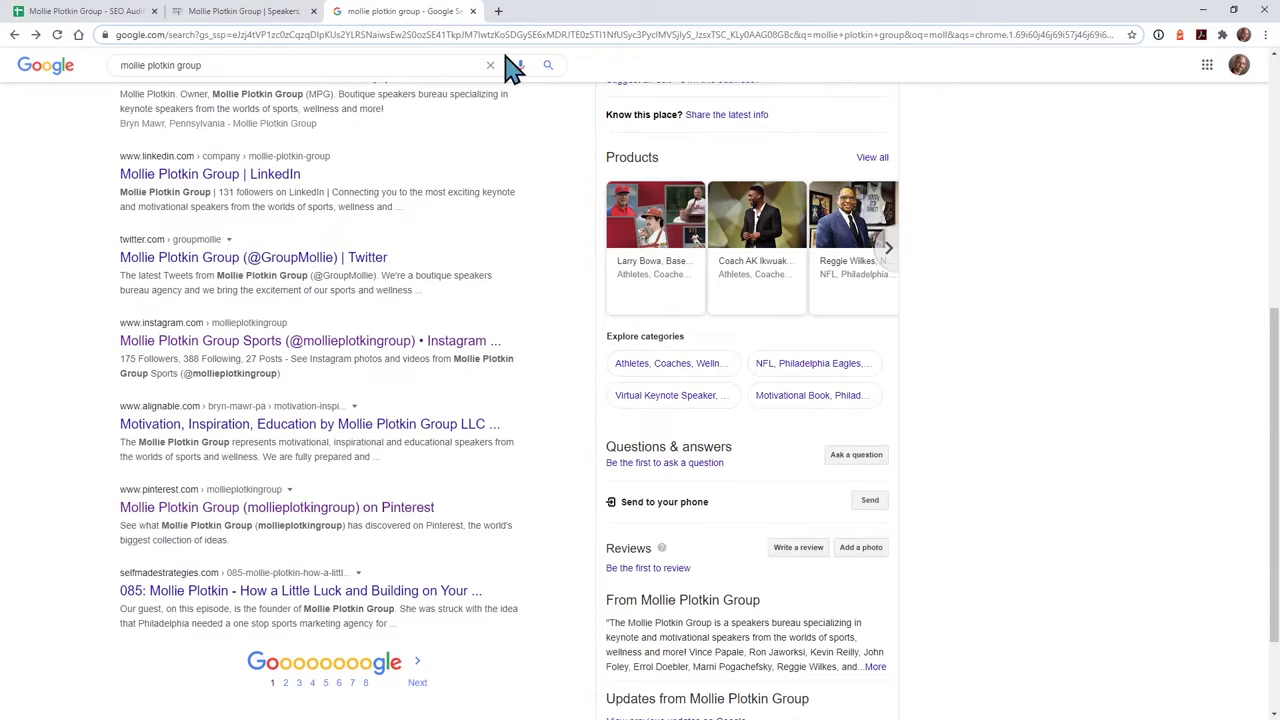
scroll(885, 440, "up", 5)
left_click(632, 205)
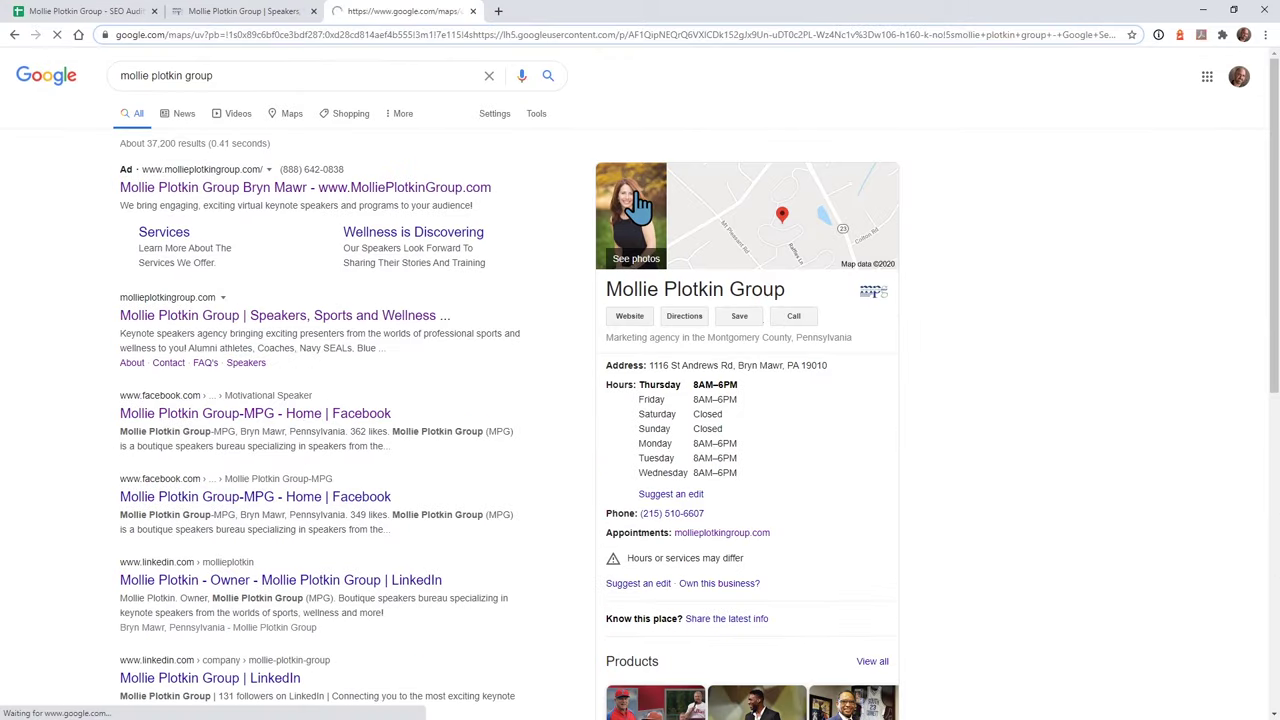
scroll(180, 400, "down", 6)
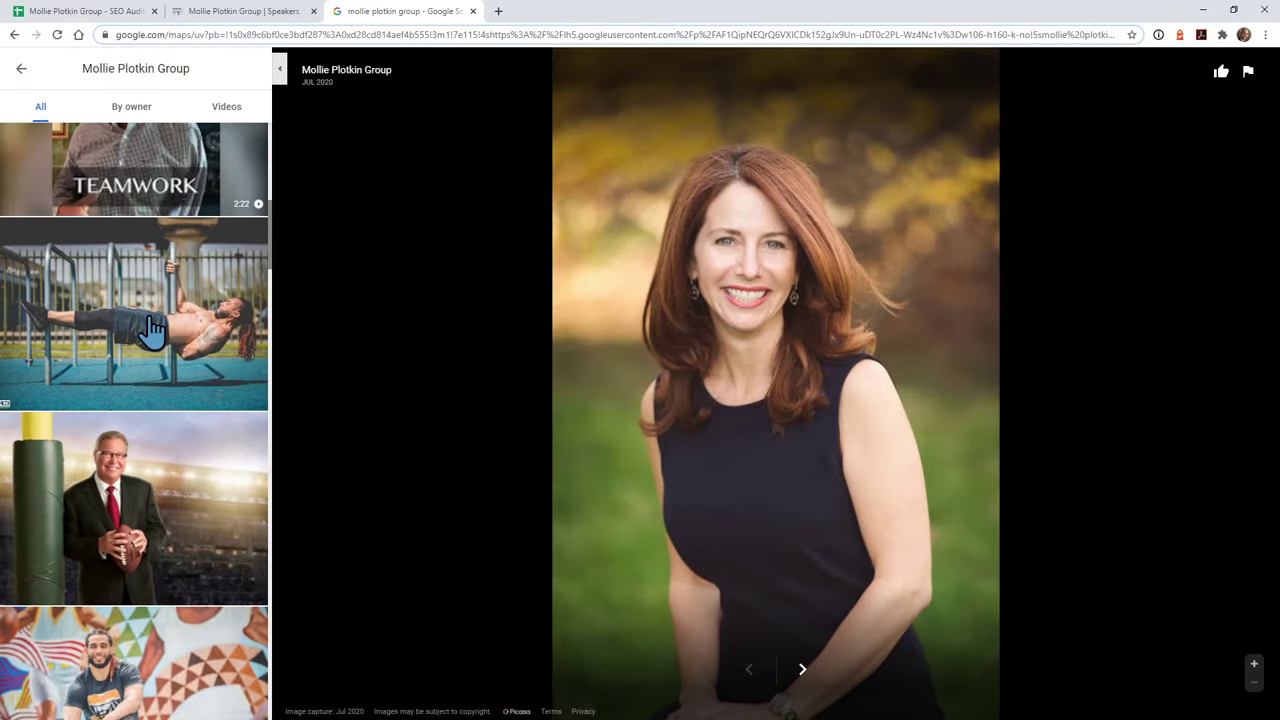
left_click(146, 334)
left_click(130, 500)
scroll(134, 514, "down", 5)
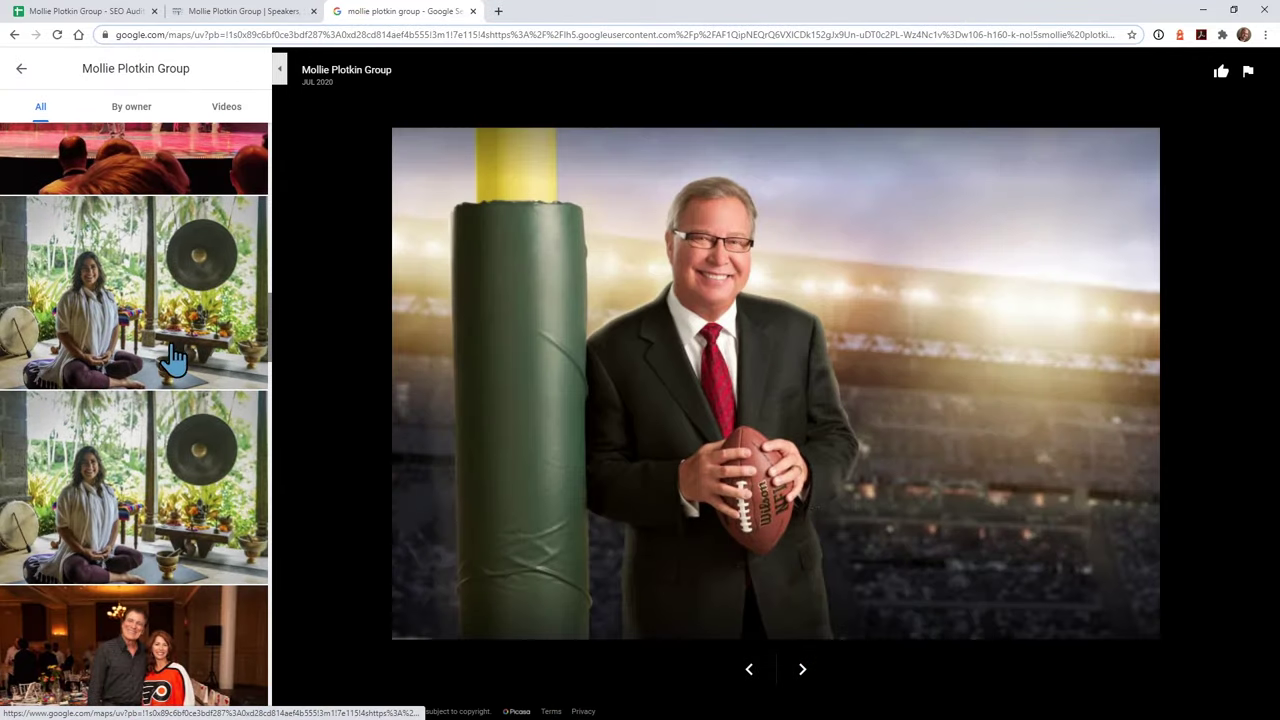
scroll(140, 575, "down", 12)
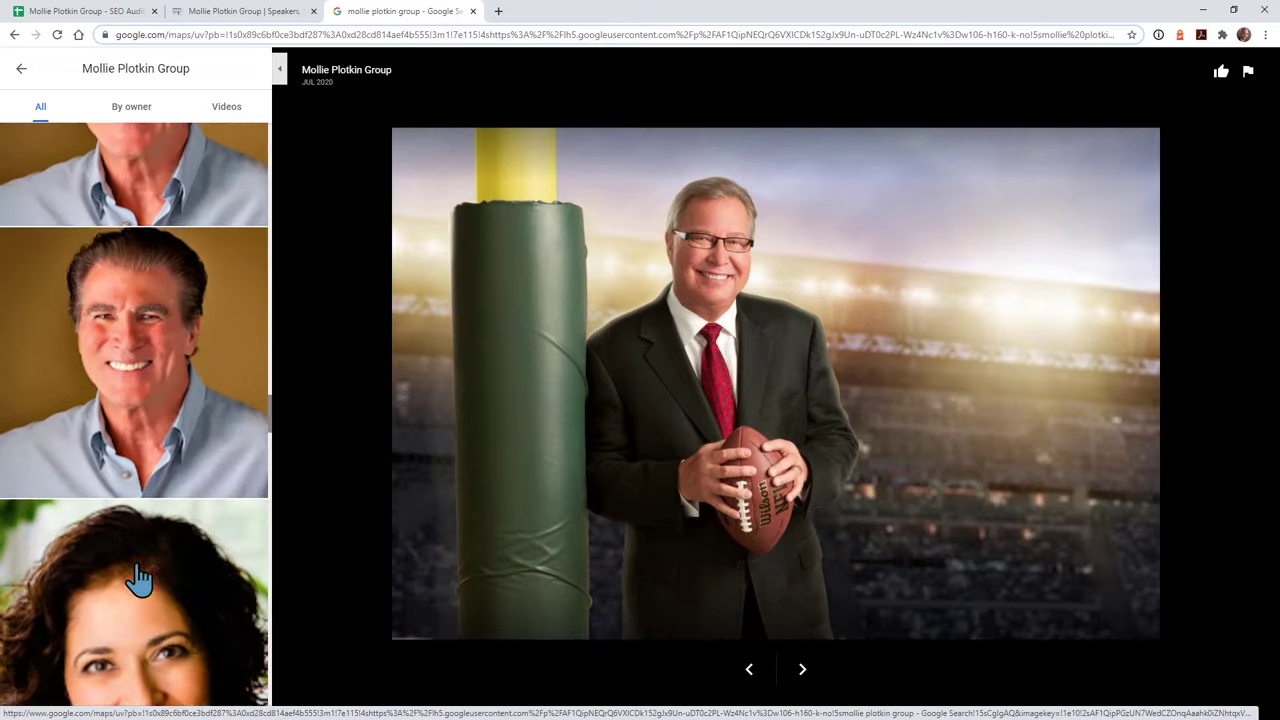
- Return to the audit sheet and review the 3x Inside Location Photos and 3x Outside Location Photos items
left_click(100, 11)
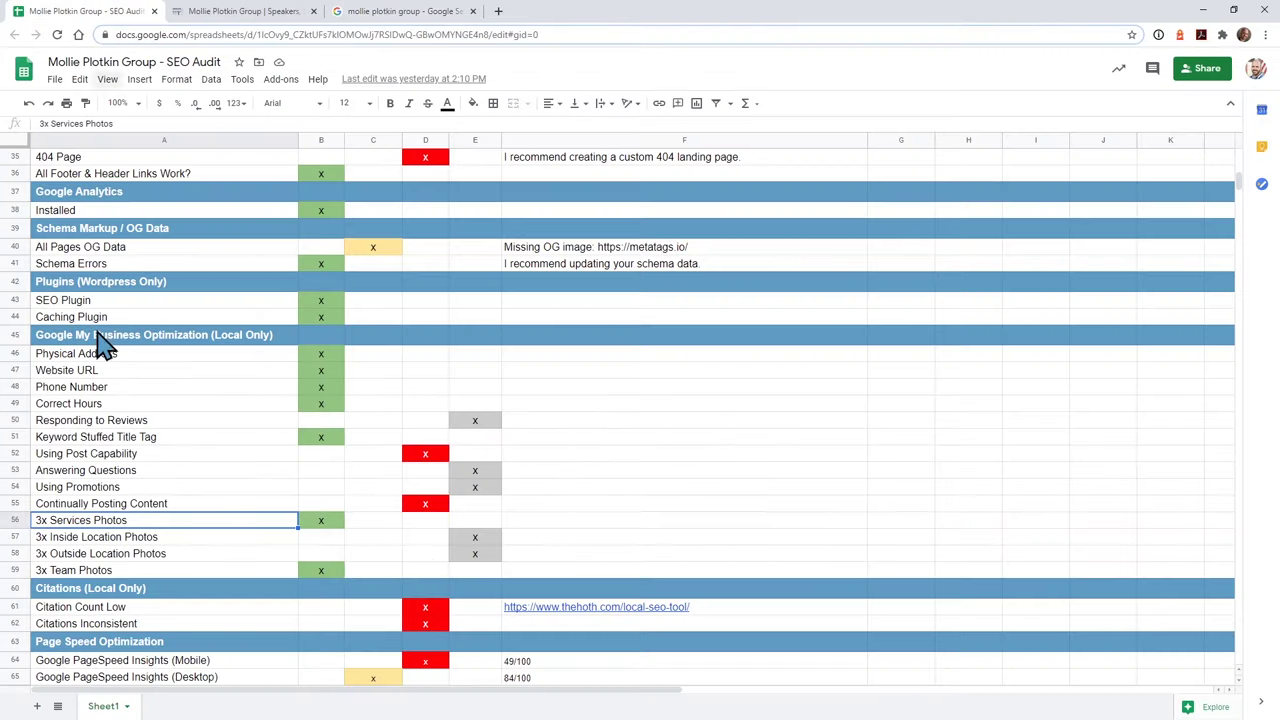
left_click(130, 539)
left_click(132, 553)
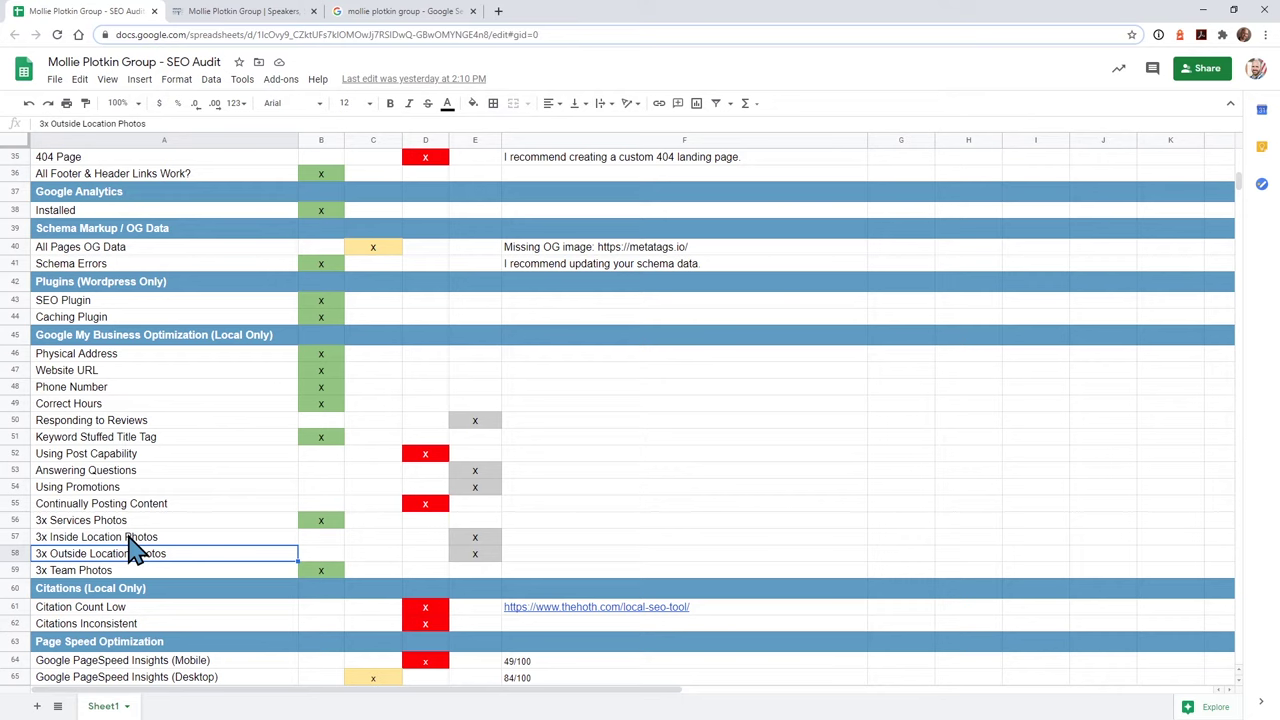
left_click(143, 540)
left_click(142, 554)
- Select the 3x Team Photos item in the audit and look through the listing's photo gallery for team pictures
left_click(107, 571)
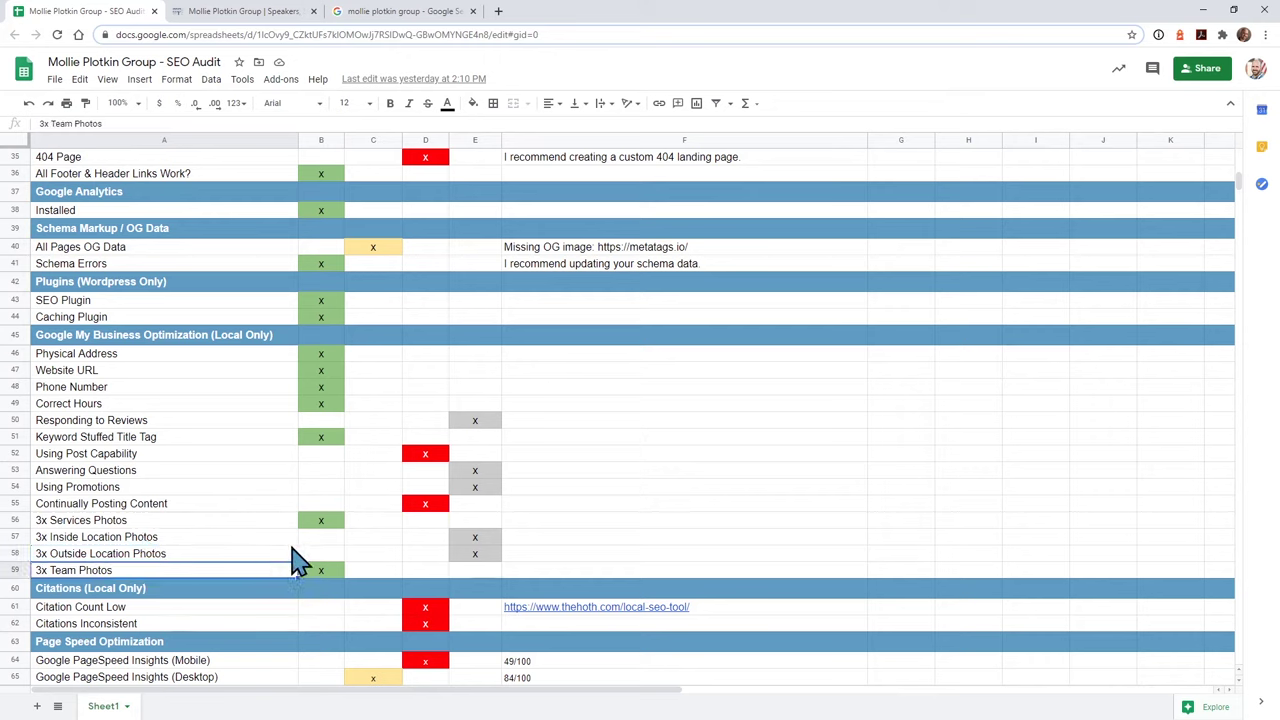
left_click(408, 12)
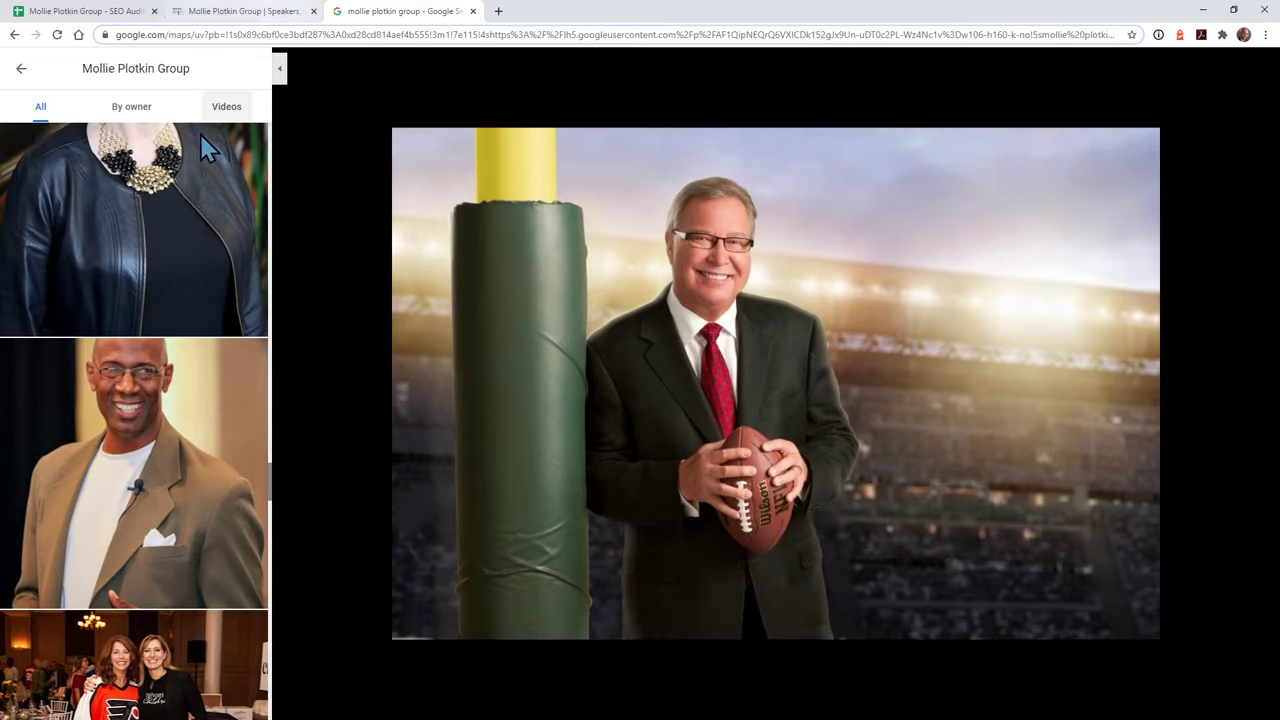
scroll(120, 450, "up", 10)
scroll(120, 520, "down", 5)
scroll(120, 520, "down", 15)
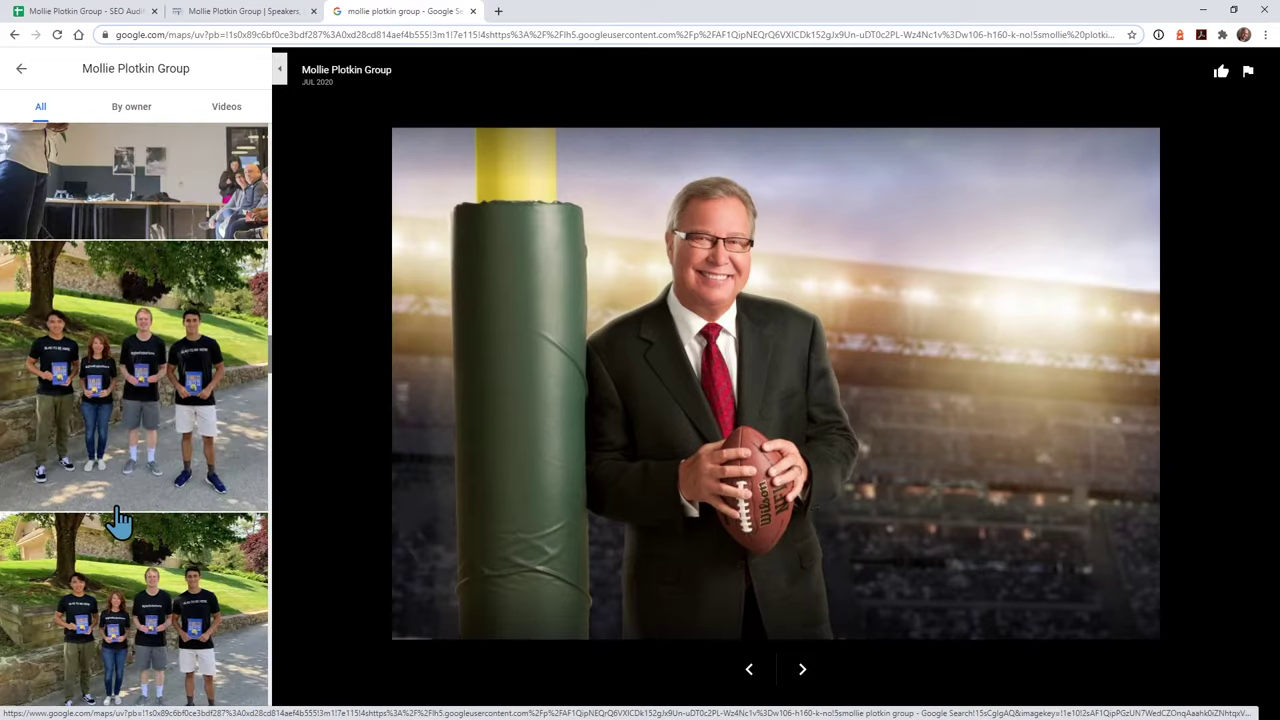
- Go back to the business listing, look through its full set of products by category and close the product overview
left_click(21, 68)
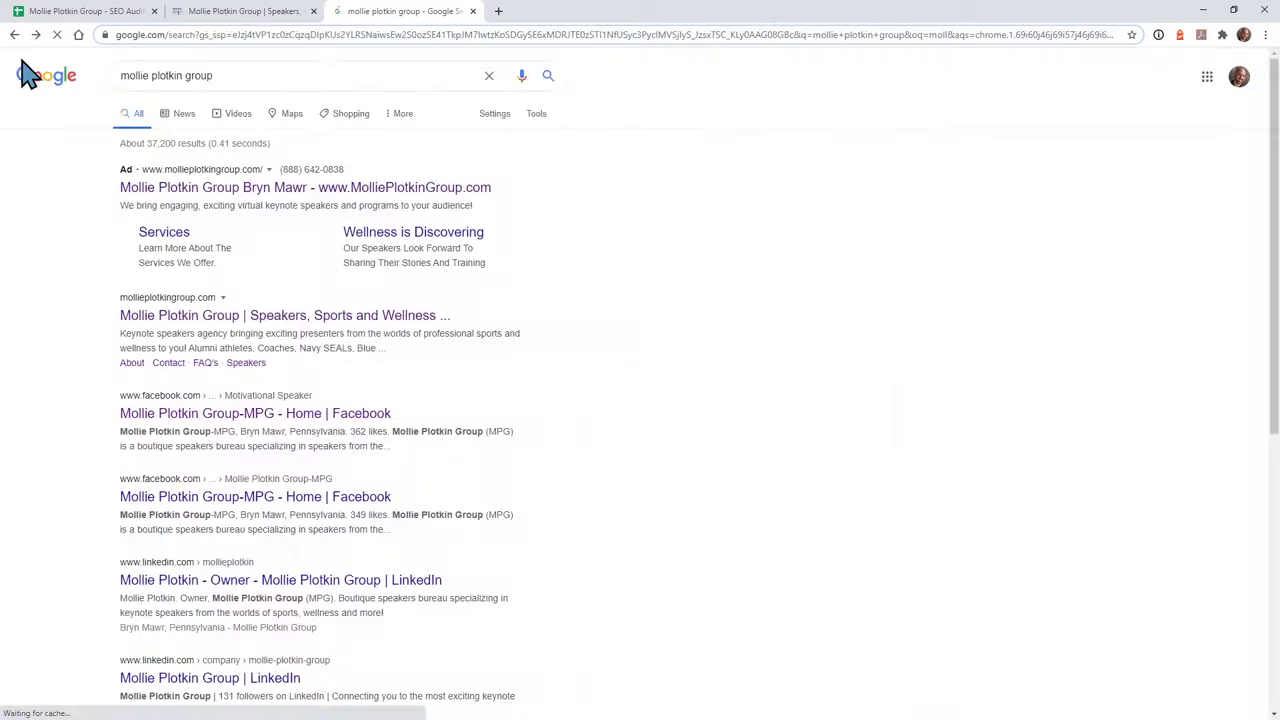
scroll(766, 337, "down", 10)
scroll(778, 320, "up", 4)
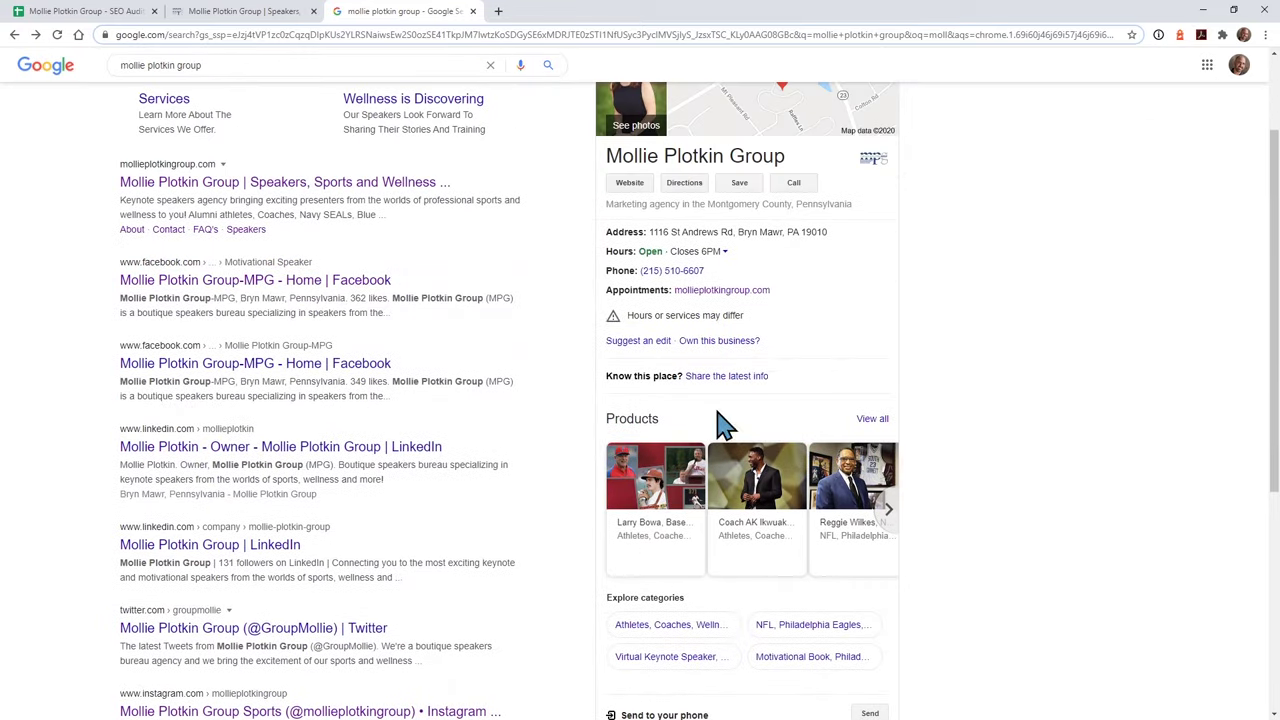
left_click(889, 508)
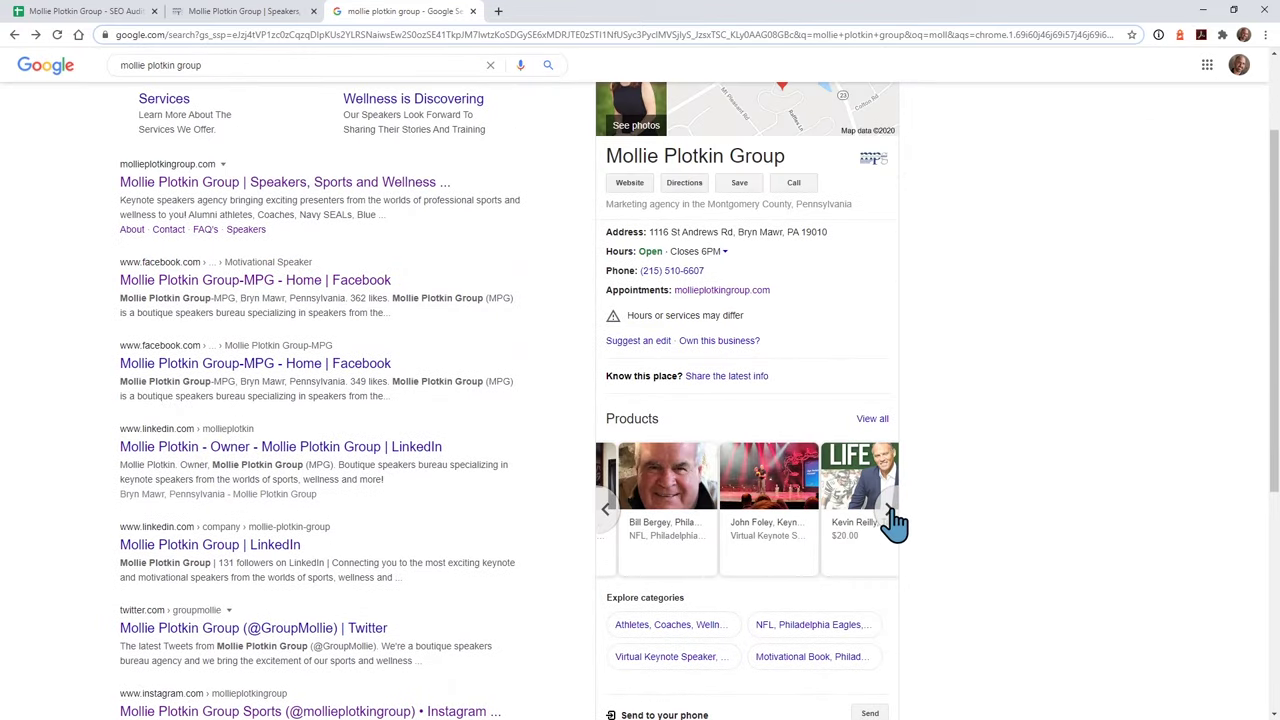
left_click(876, 421)
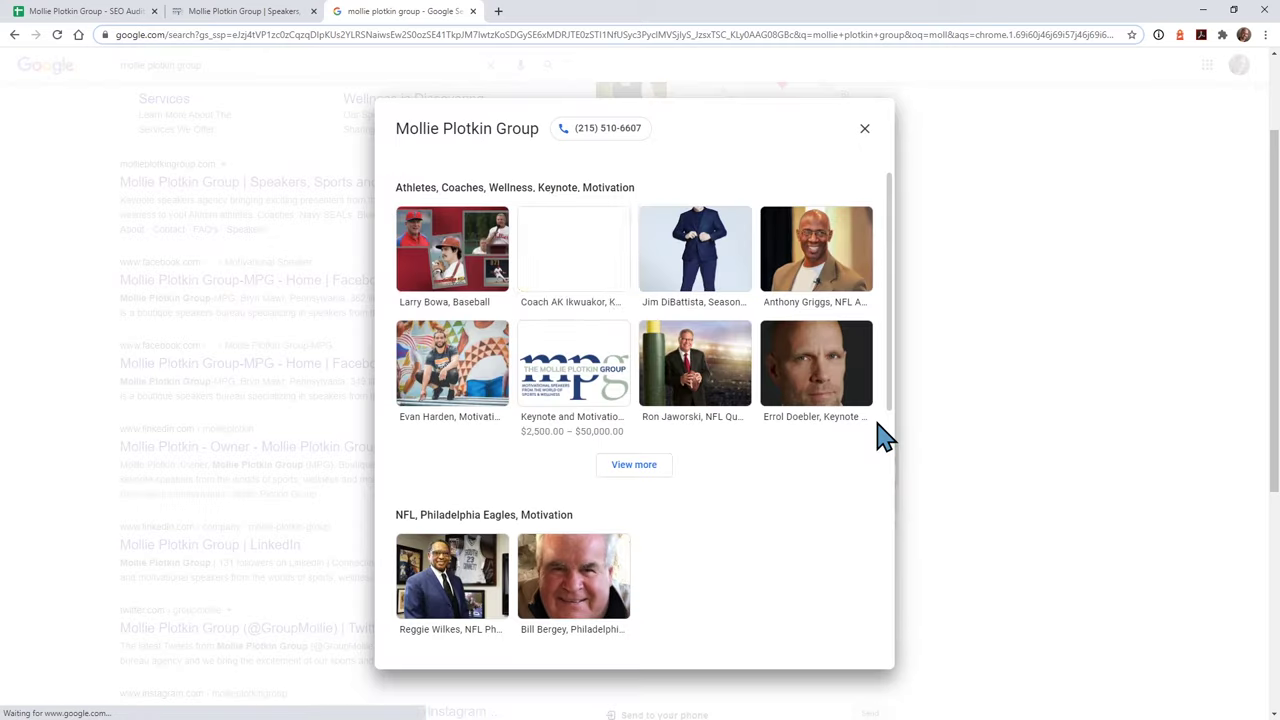
scroll(630, 410, "down", 4)
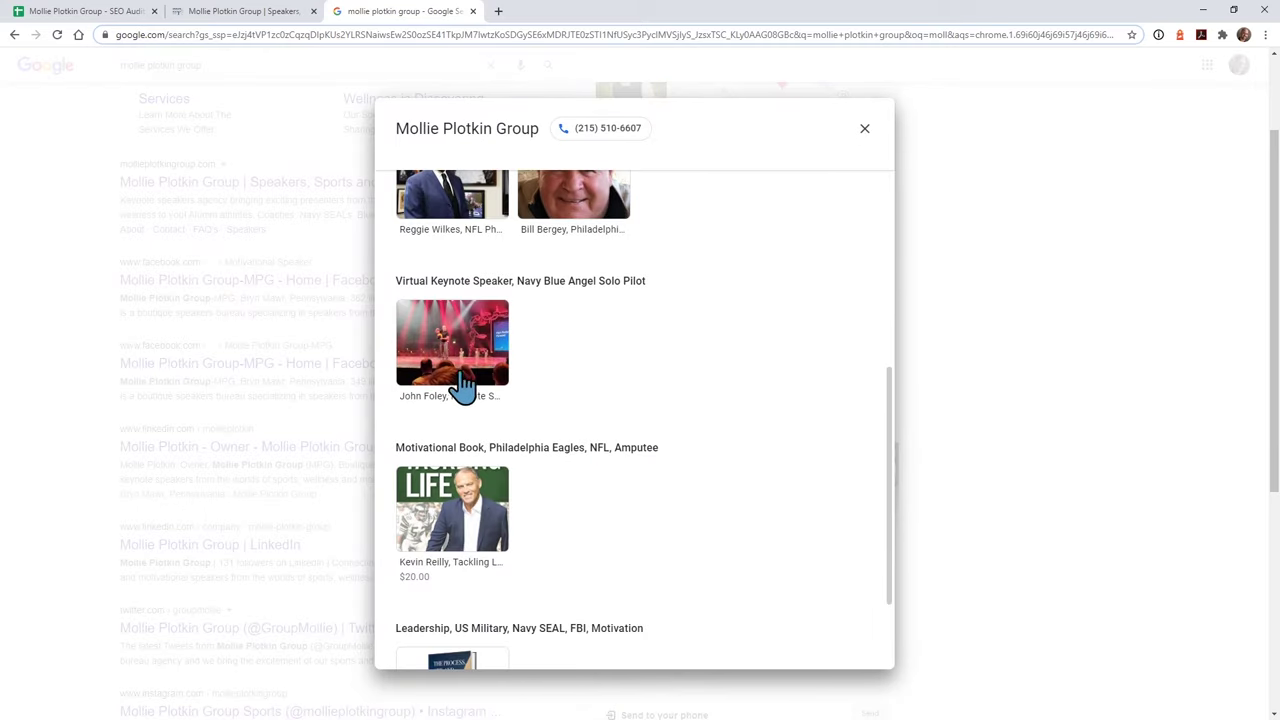
scroll(520, 543, "down", 2)
scroll(563, 400, "up", 8)
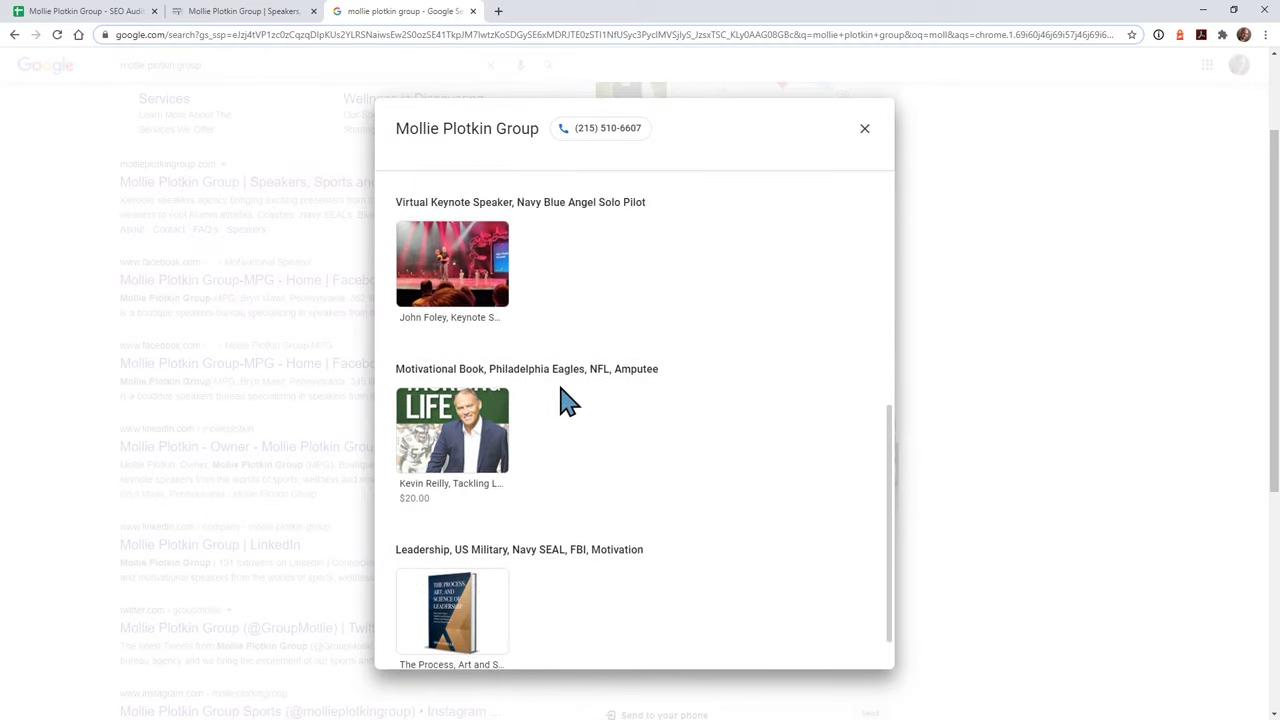
left_click(1048, 437)
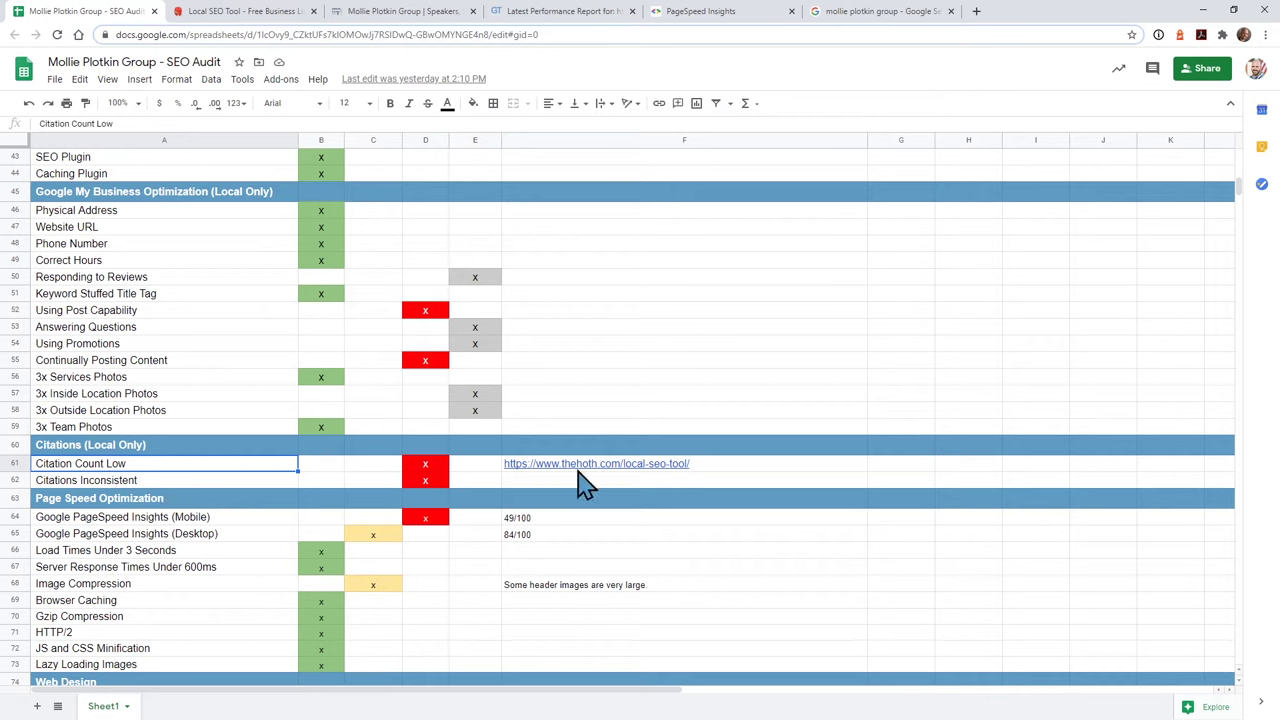
- For the Citation Count Low item, switch to the Local SEO Tool scan and examine the business name, address and phone number scores
mouse_move(612, 484)
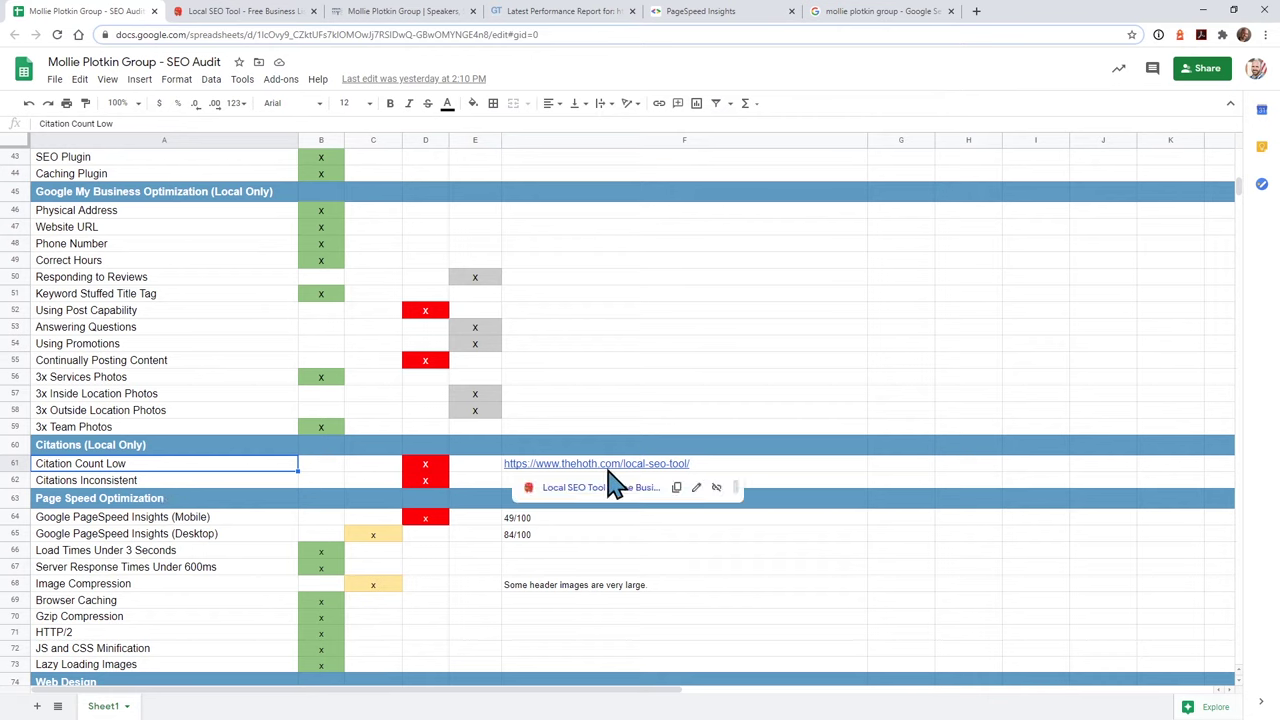
left_click(240, 14)
scroll(257, 400, "down", 4)
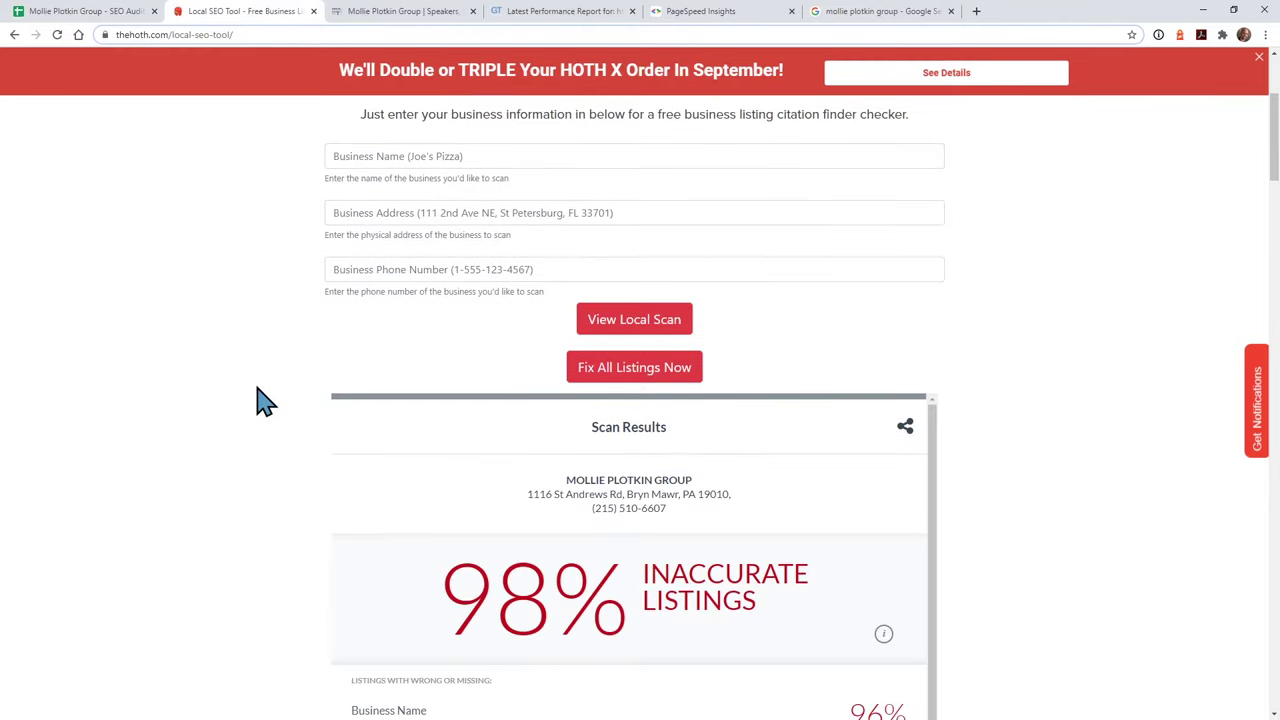
scroll(257, 400, "down", 3)
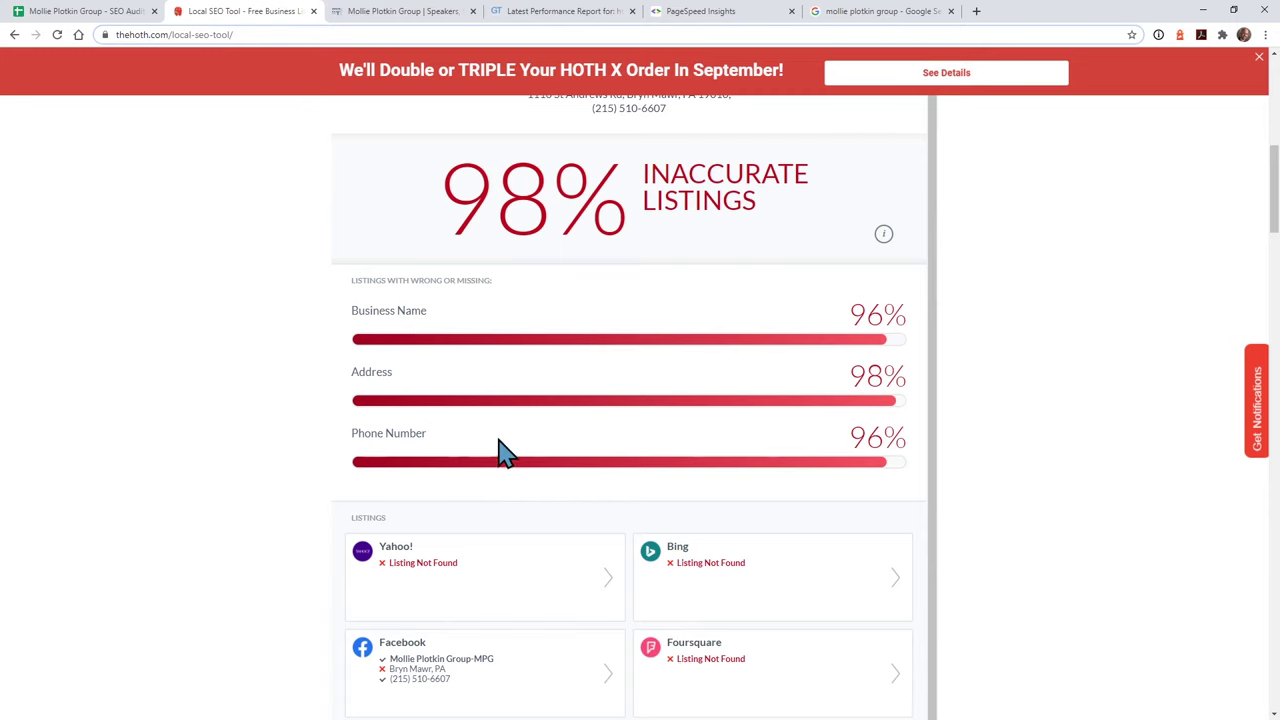
- Examine the directory listings in the citation scan, from Yahoo!, Bing and Facebook through the smaller directories
scroll(503, 450, "down", 2)
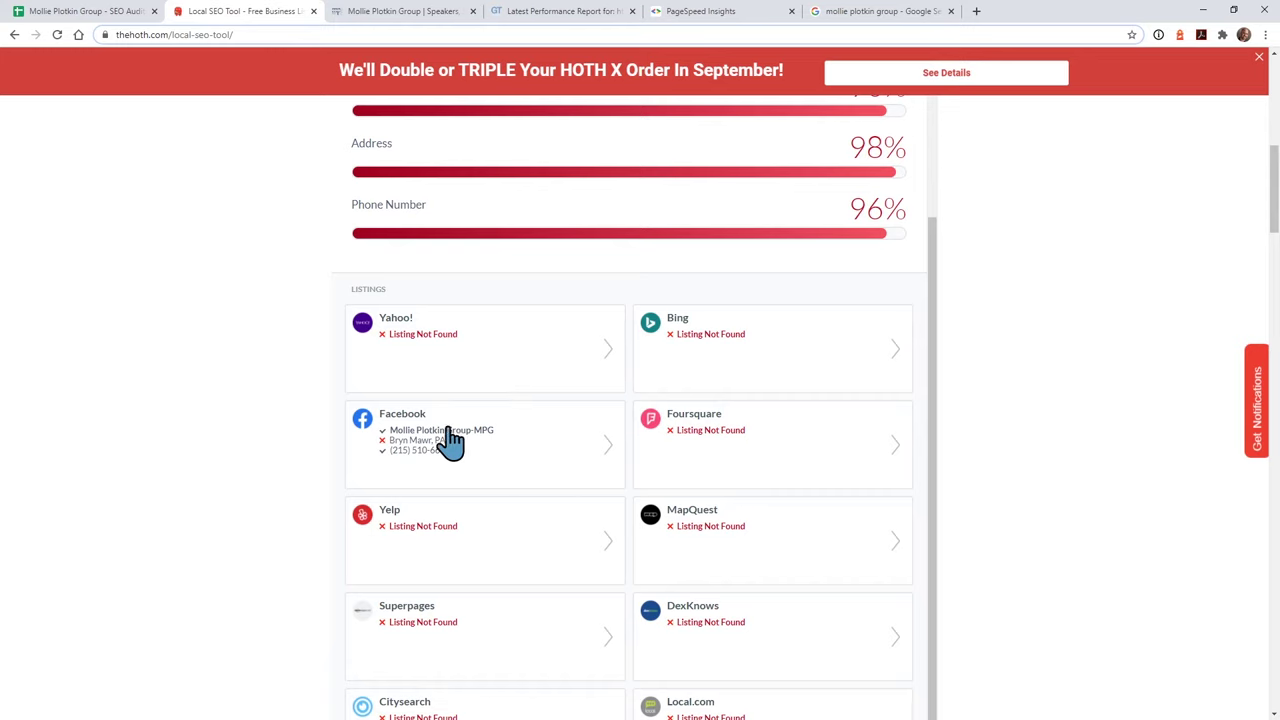
scroll(286, 514, "down", 2)
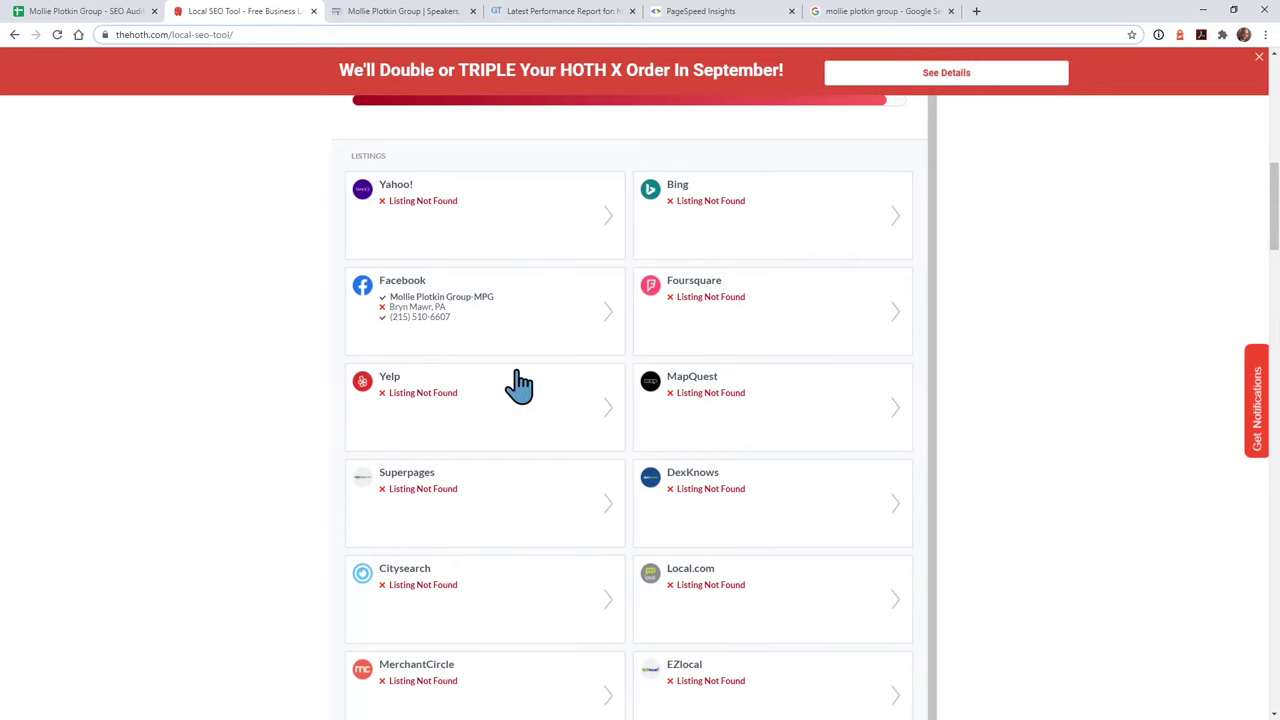
scroll(537, 405, "down", 3)
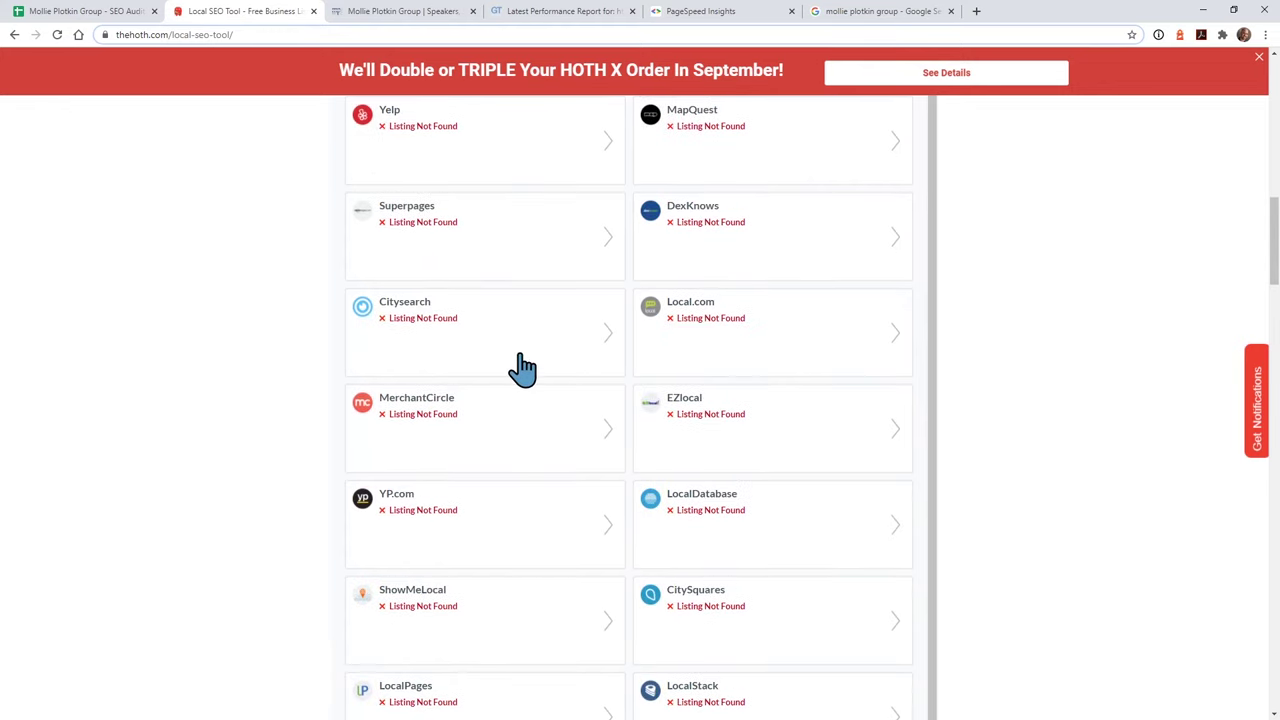
scroll(523, 371, "down", 3)
scroll(523, 371, "down", 4)
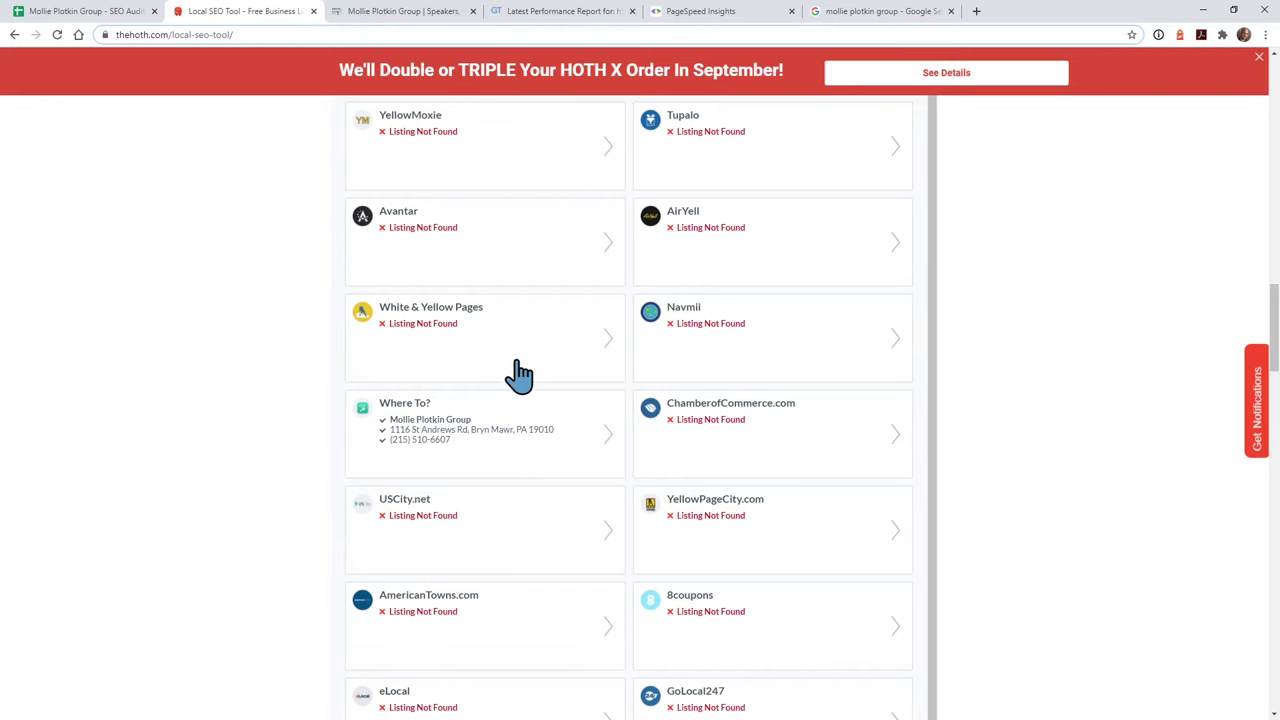
scroll(520, 375, "down", 11)
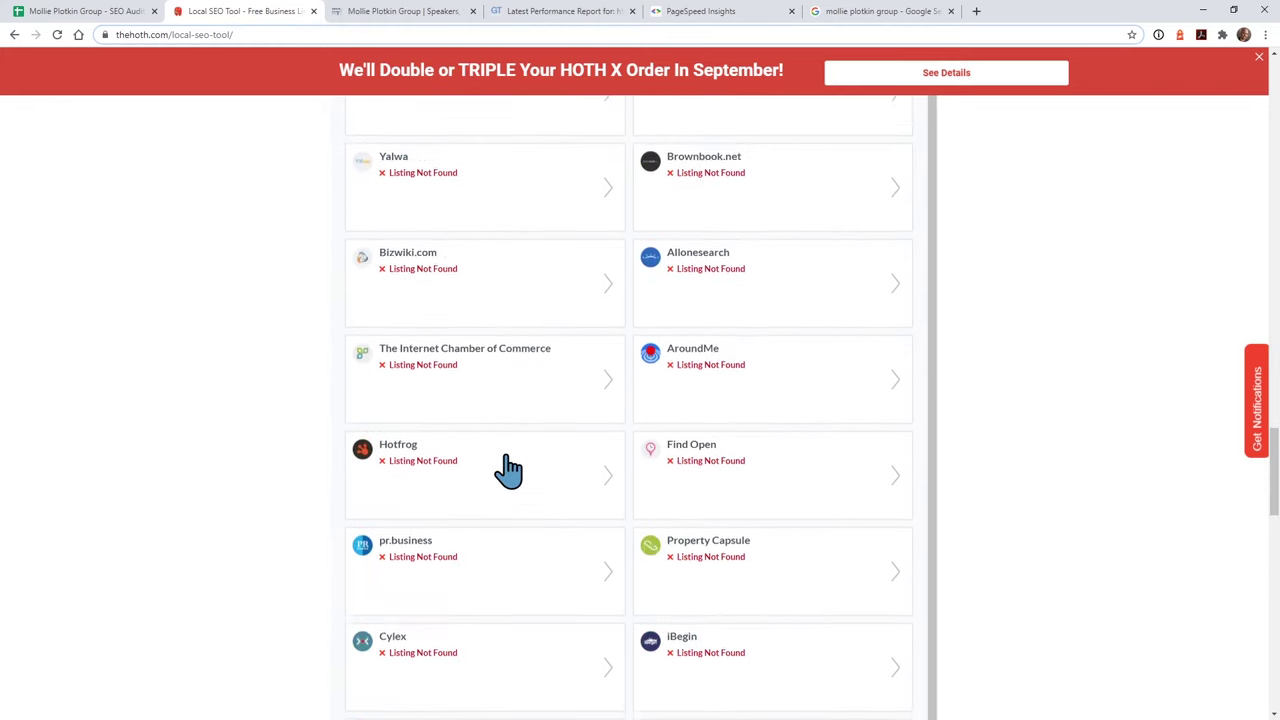
scroll(508, 468, "down", 6)
scroll(508, 468, "up", 8)
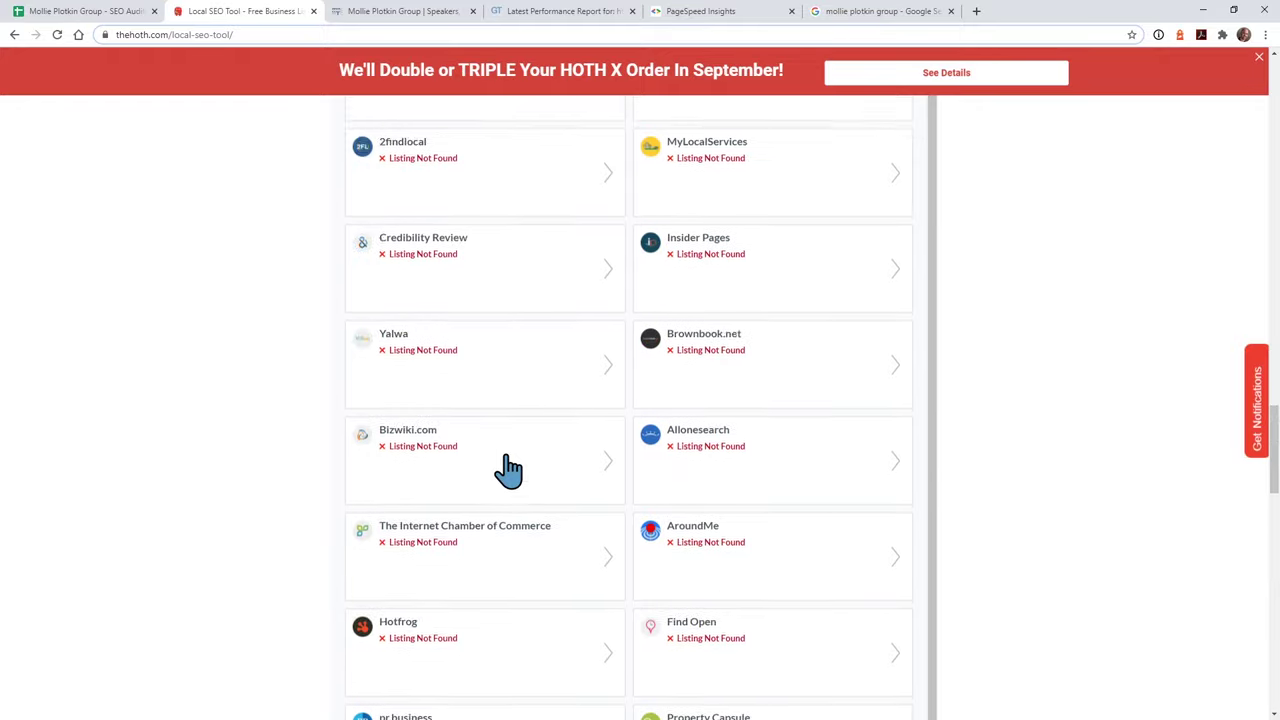
- Recheck the scan form and the inaccurate-listings summary of the citation scan, and return to the audit sheet
scroll(508, 468, "up", 20)
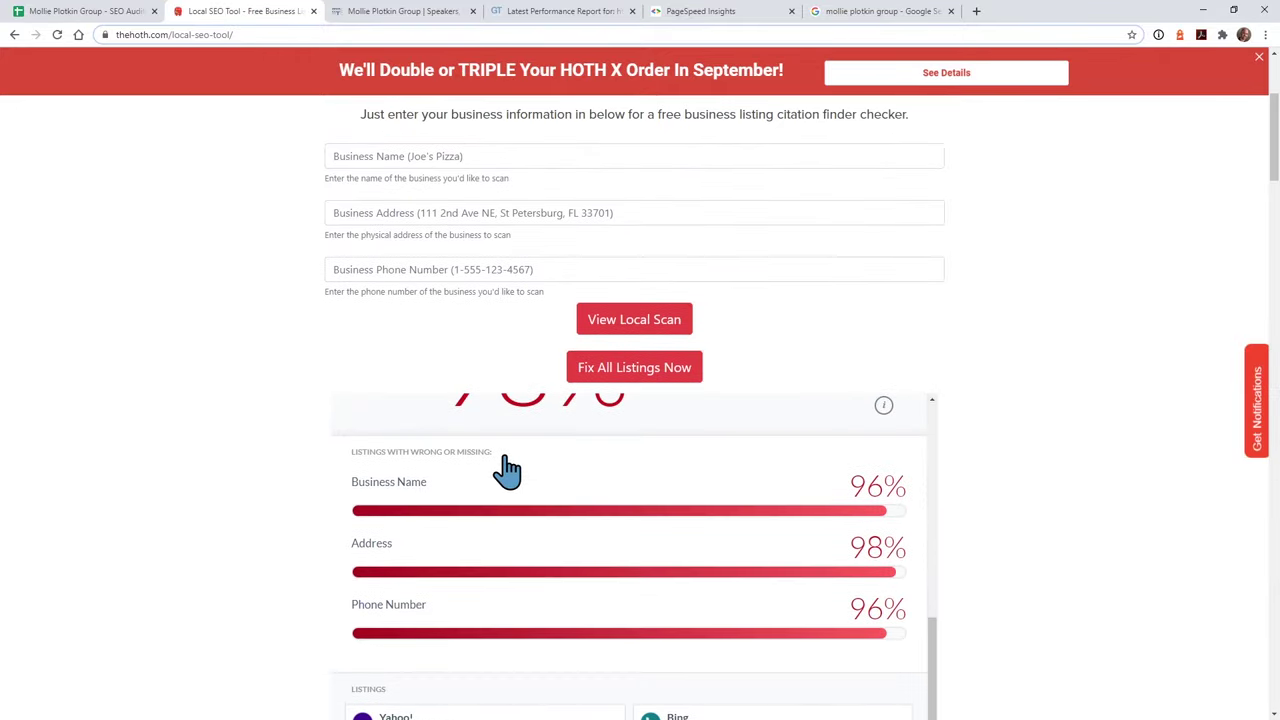
scroll(420, 520, "up", 3)
scroll(290, 545, "down", 3)
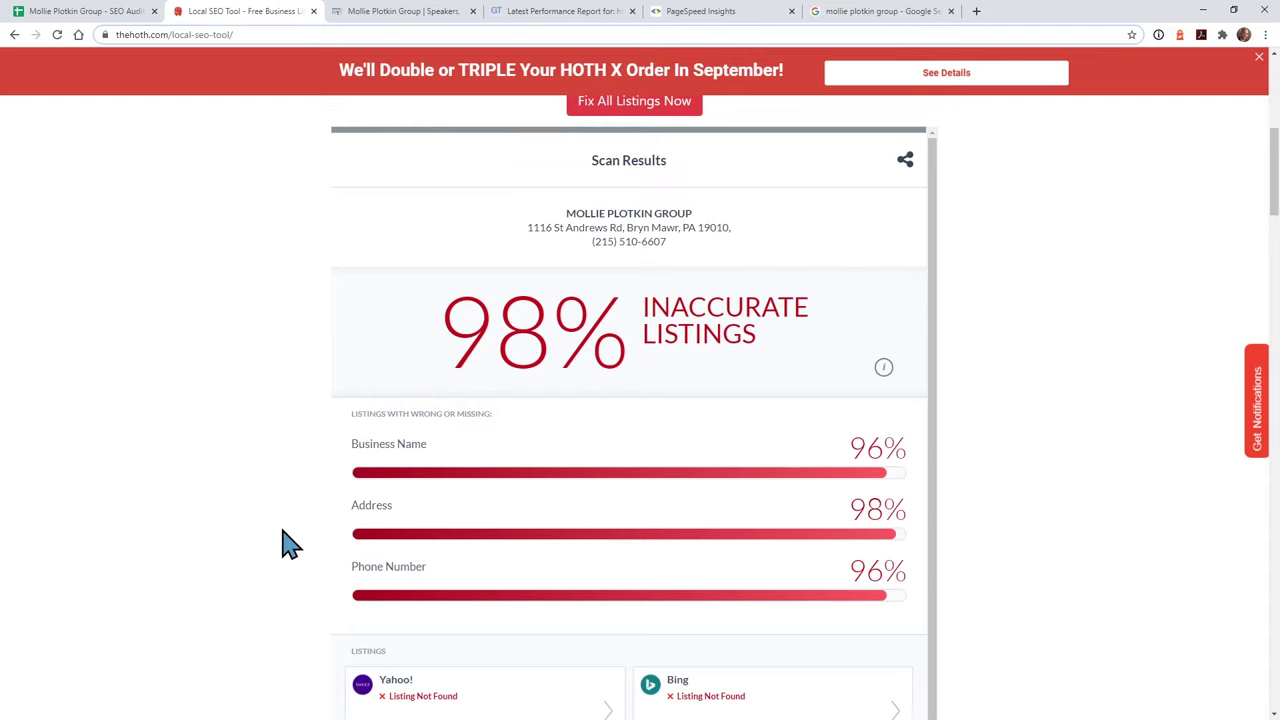
scroll(300, 555, "down", 3)
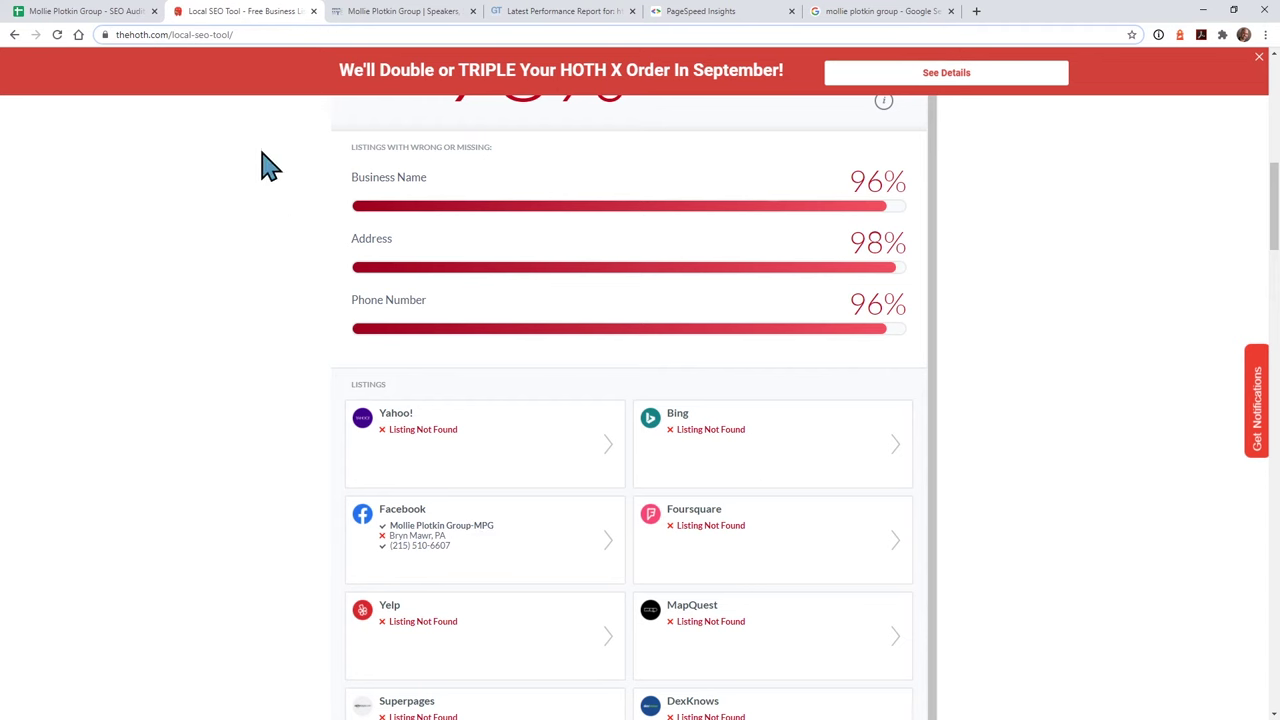
left_click(65, 14)
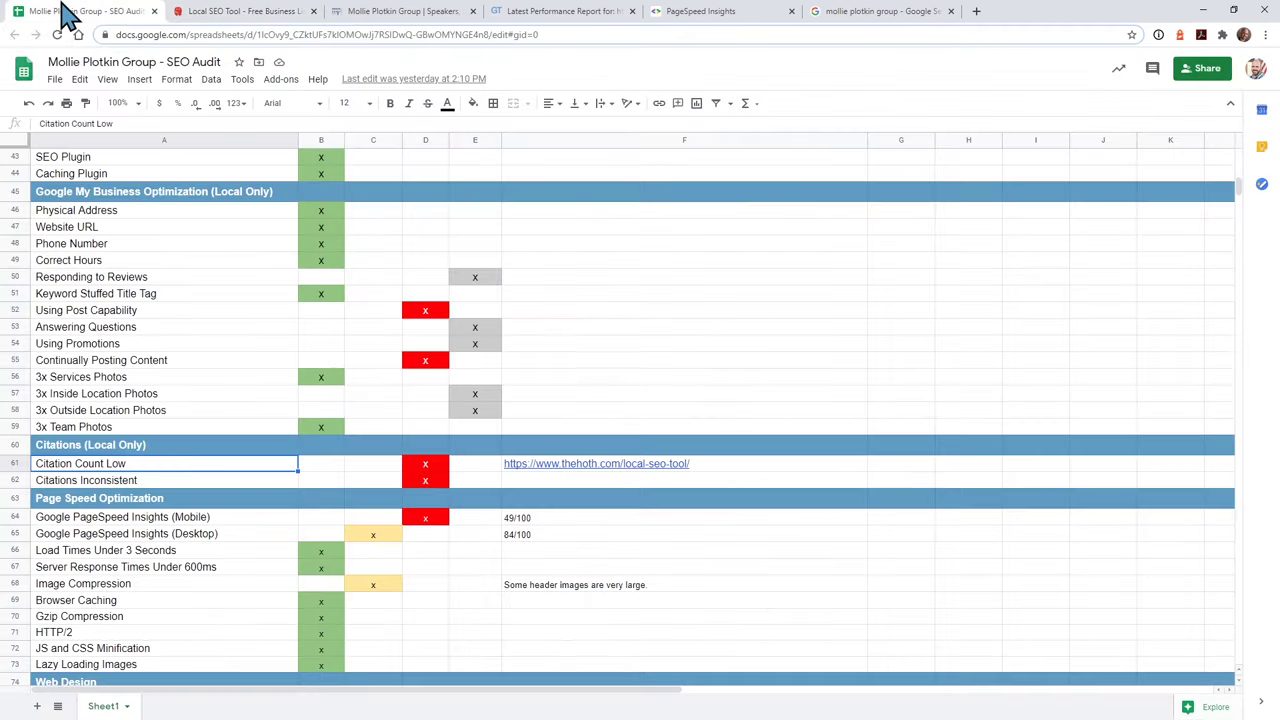
- Review the Citations Inconsistent item and the Page Speed Optimization section of the audit sheet, and switch to the PageSpeed Insights report
left_click(80, 482)
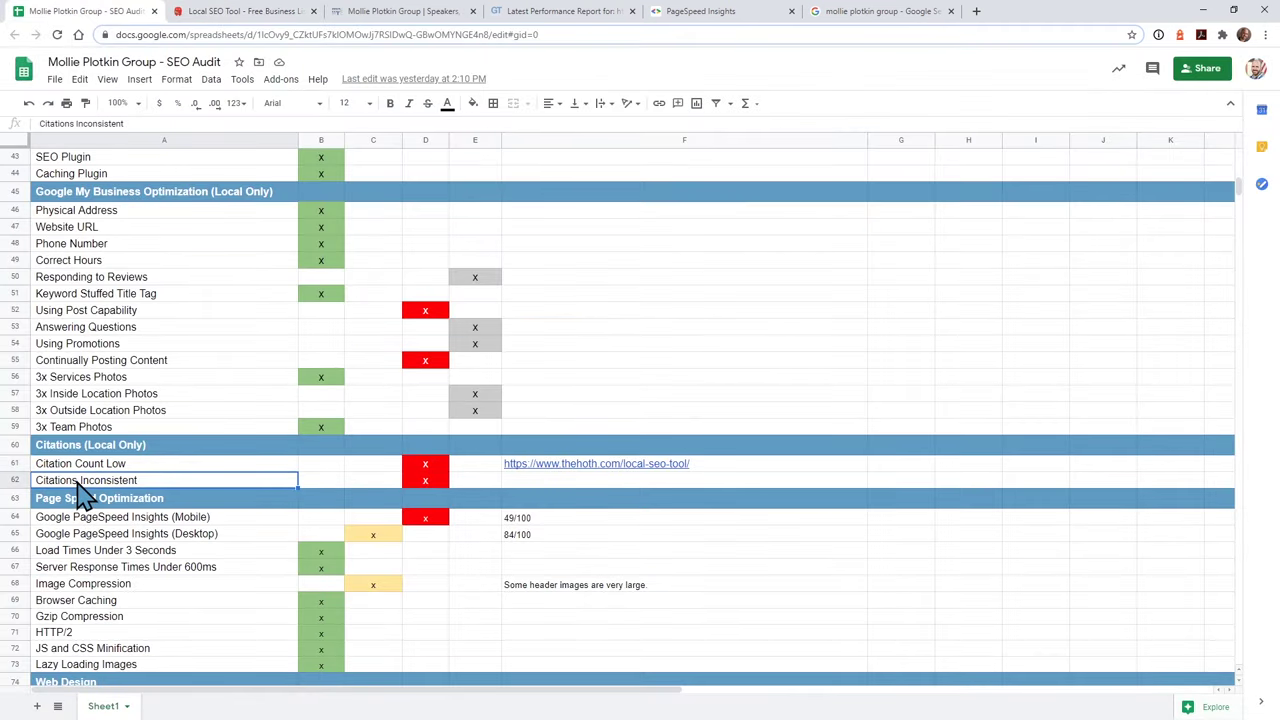
left_click(120, 566)
scroll(580, 475, "down", 2)
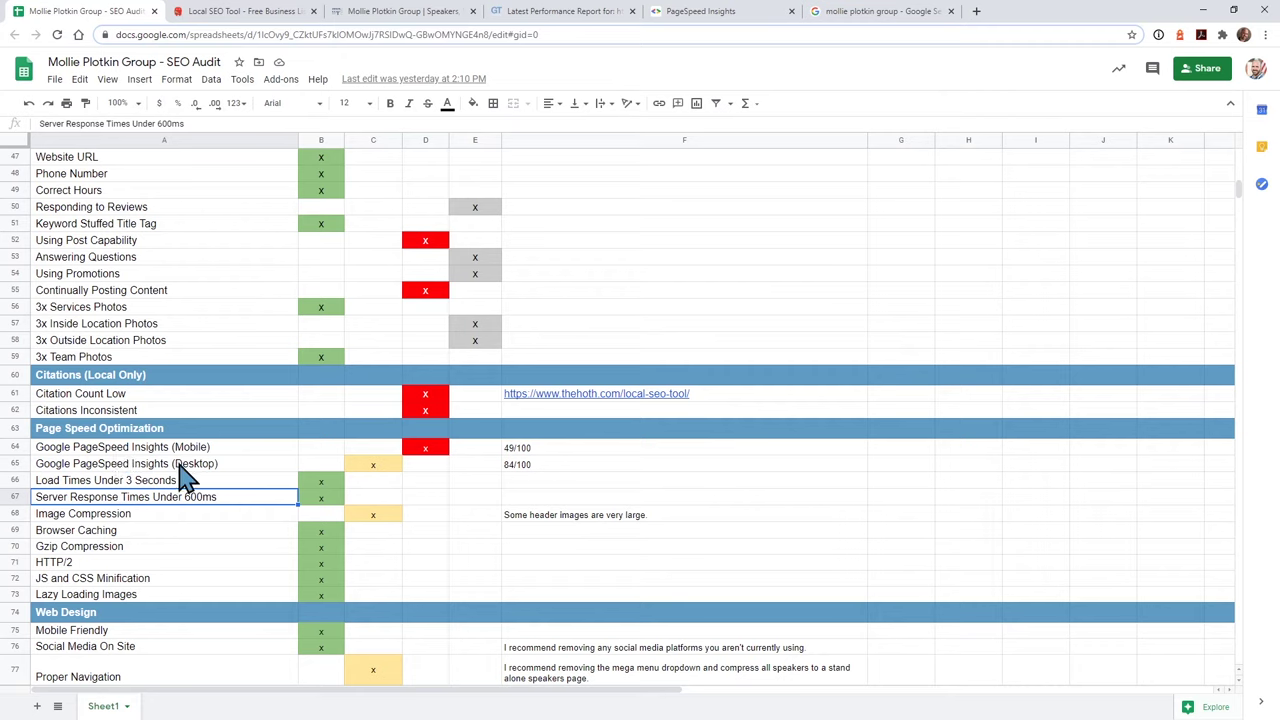
left_click(560, 12)
left_click(680, 12)
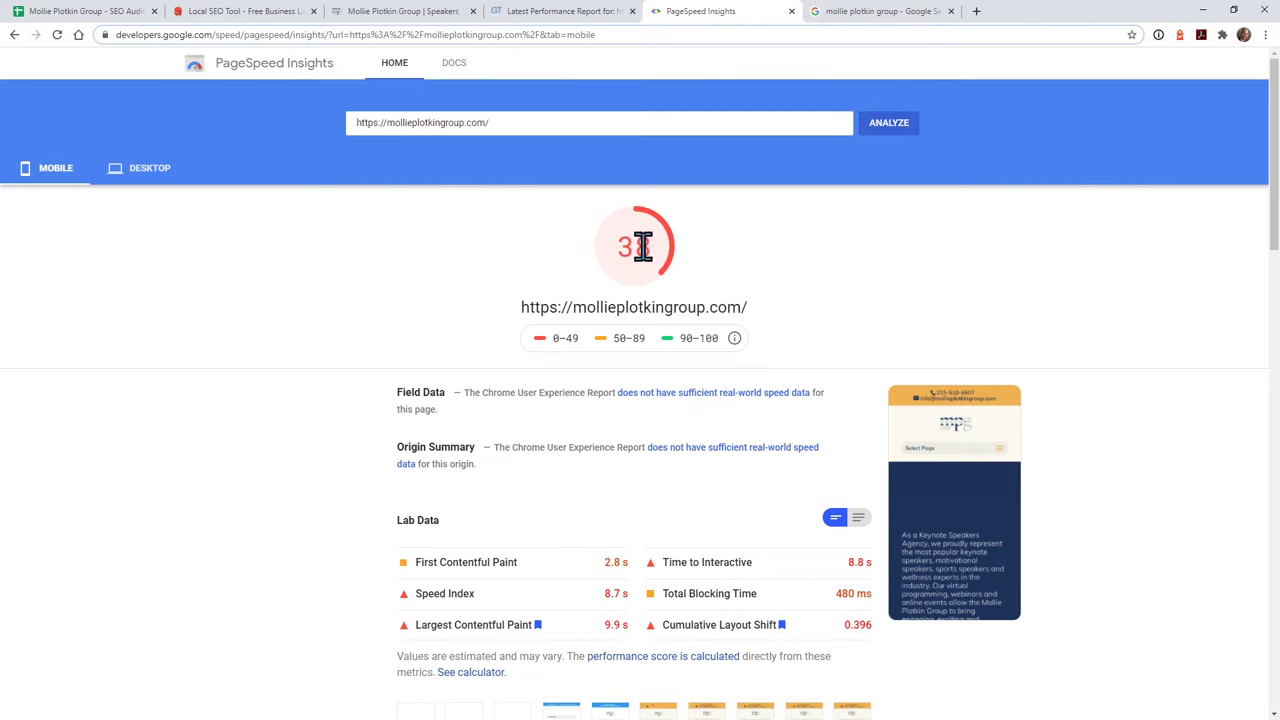
- Compare the desktop and mobile scores, and examine the mobile lab data, especially Largest Contentful Paint and Cumulative Layout Shift
left_click(152, 180)
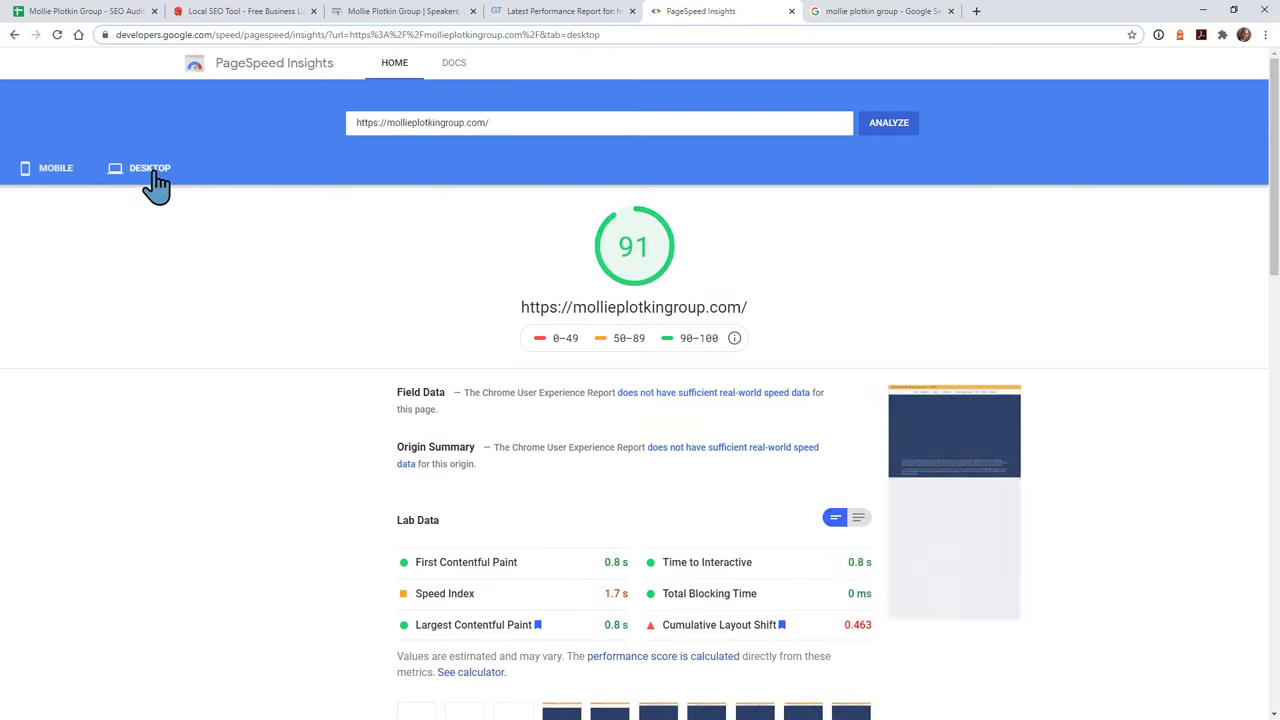
left_click(58, 184)
scroll(363, 386, "down", 2)
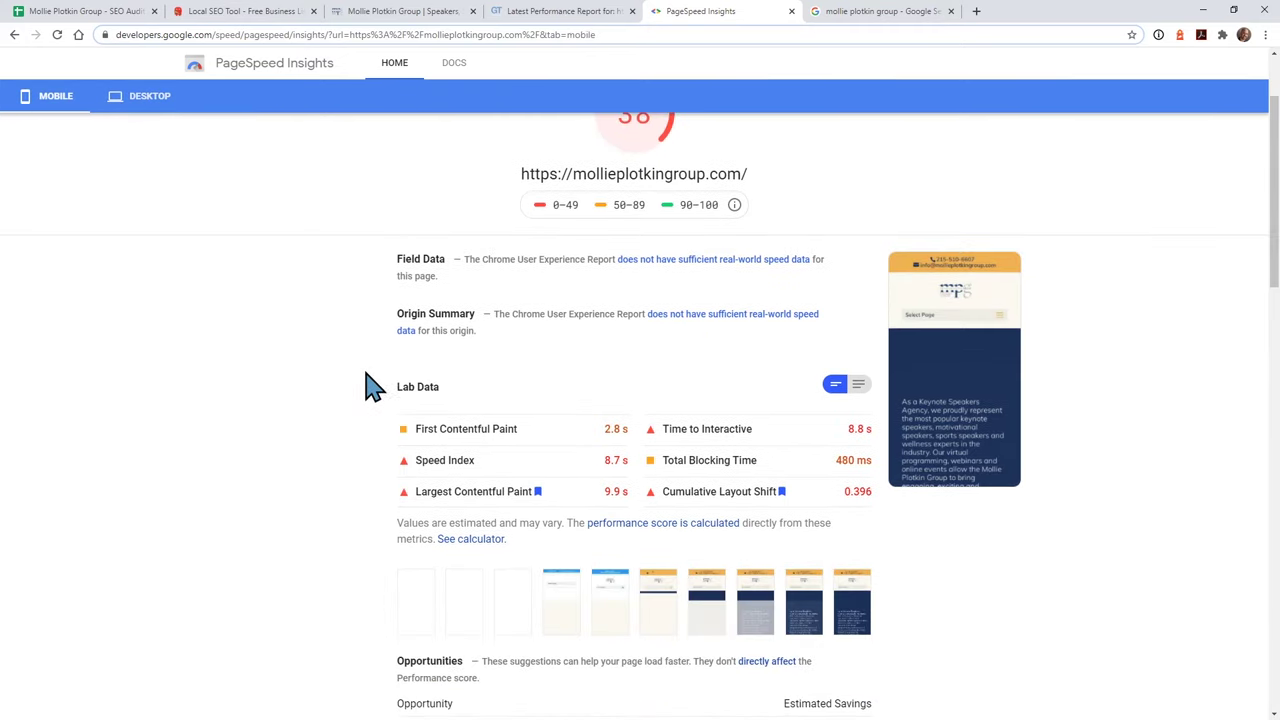
scroll(363, 386, "up", 2)
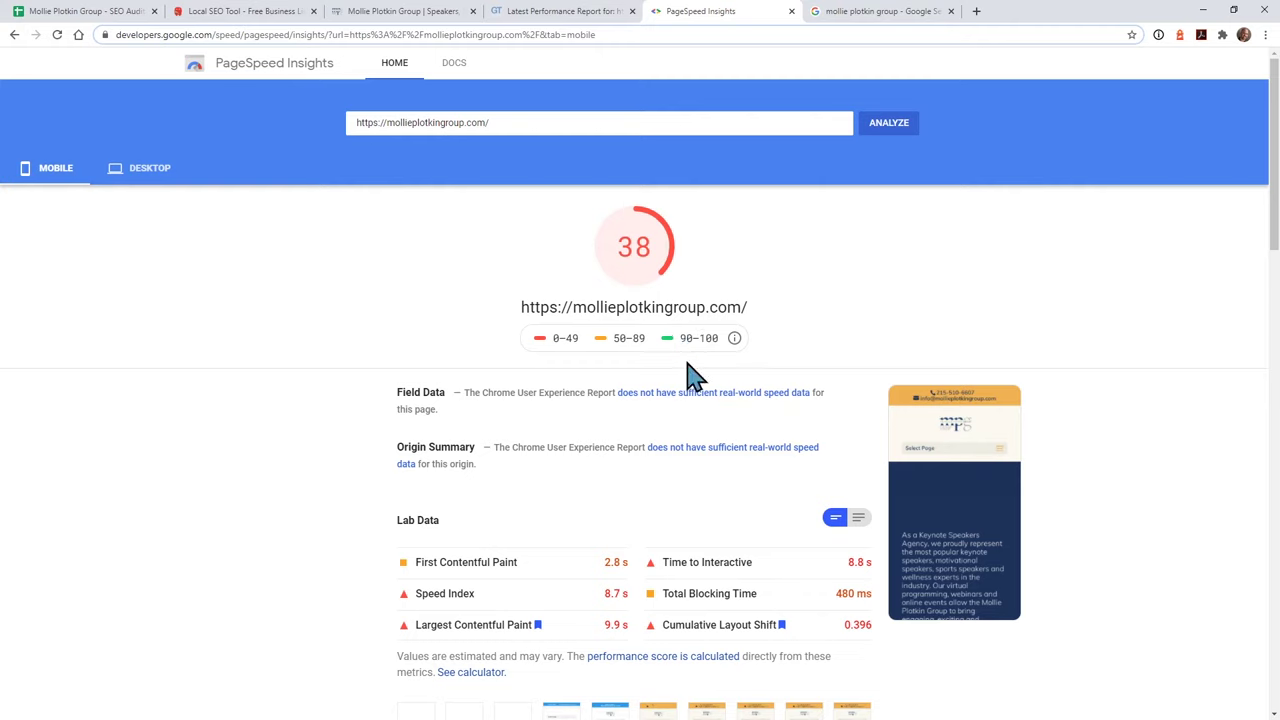
left_click_drag(478, 624, 520, 625)
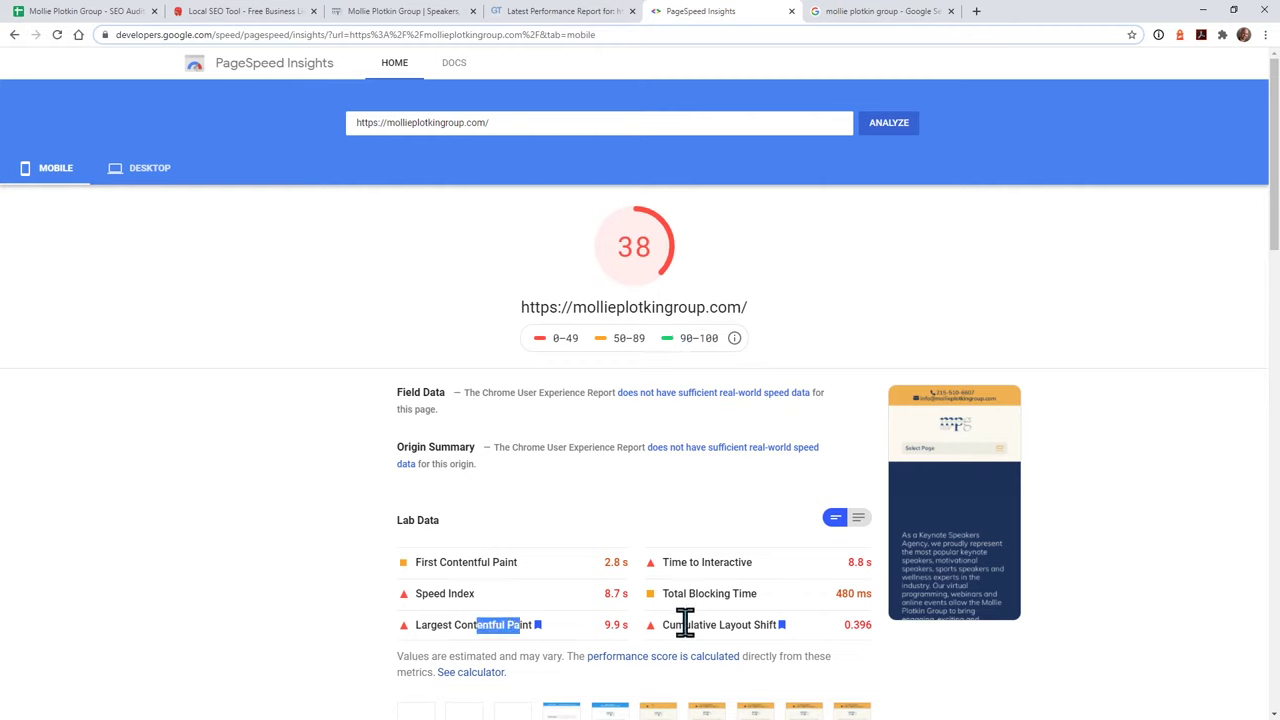
left_click_drag(685, 624, 716, 624)
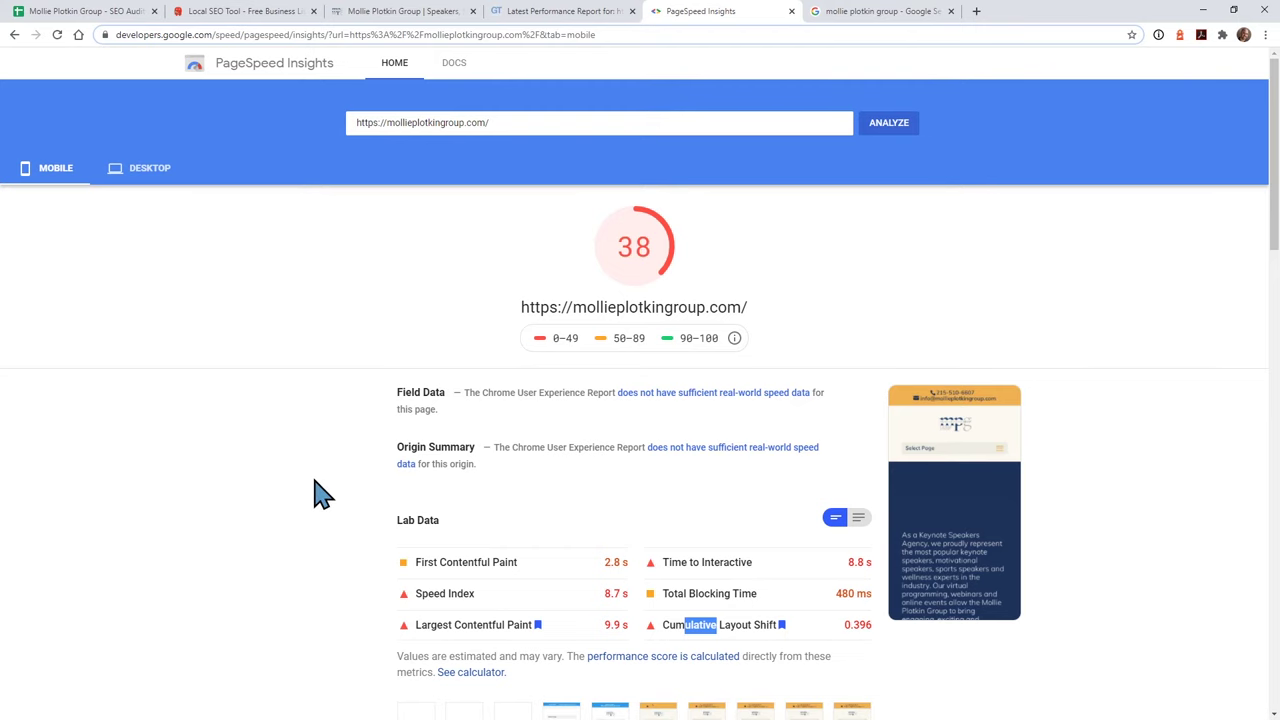
- Find the mobile report's Opportunities list, inspect the details of Properly size images and collapse them again
scroll(312, 500, "down", 3)
scroll(312, 500, "up", 1)
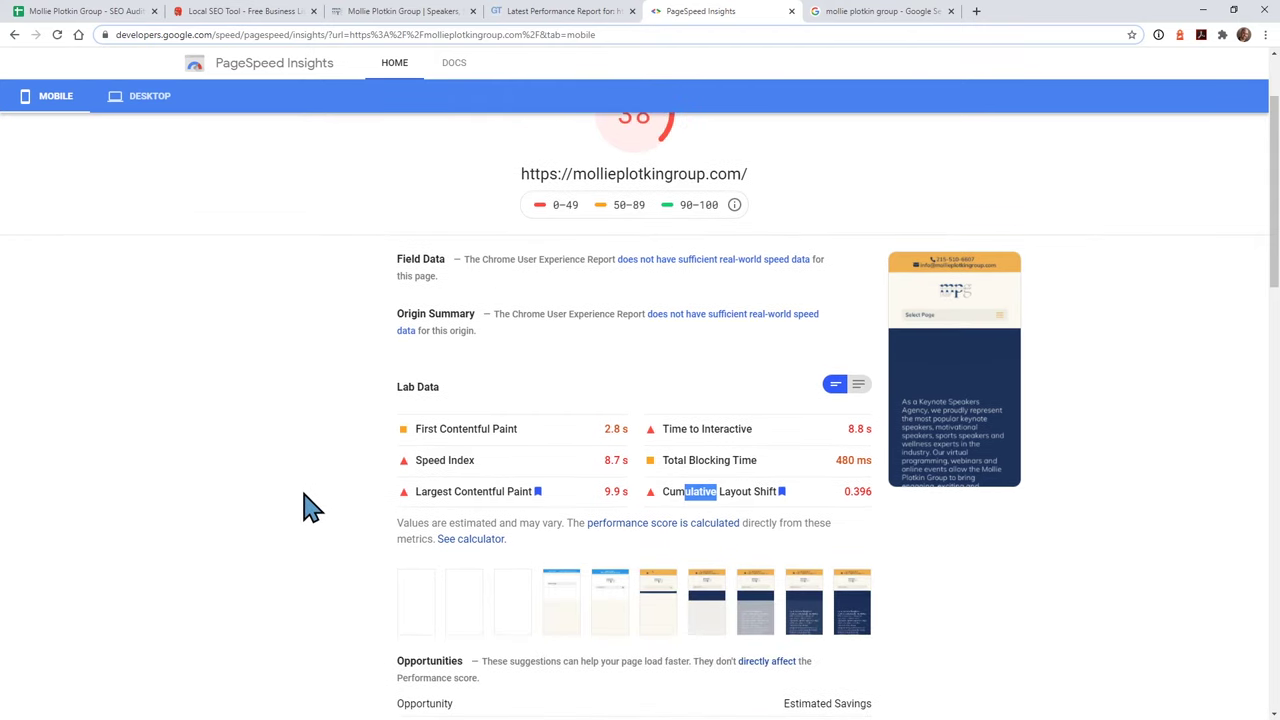
scroll(308, 505, "down", 3)
scroll(300, 505, "down", 2)
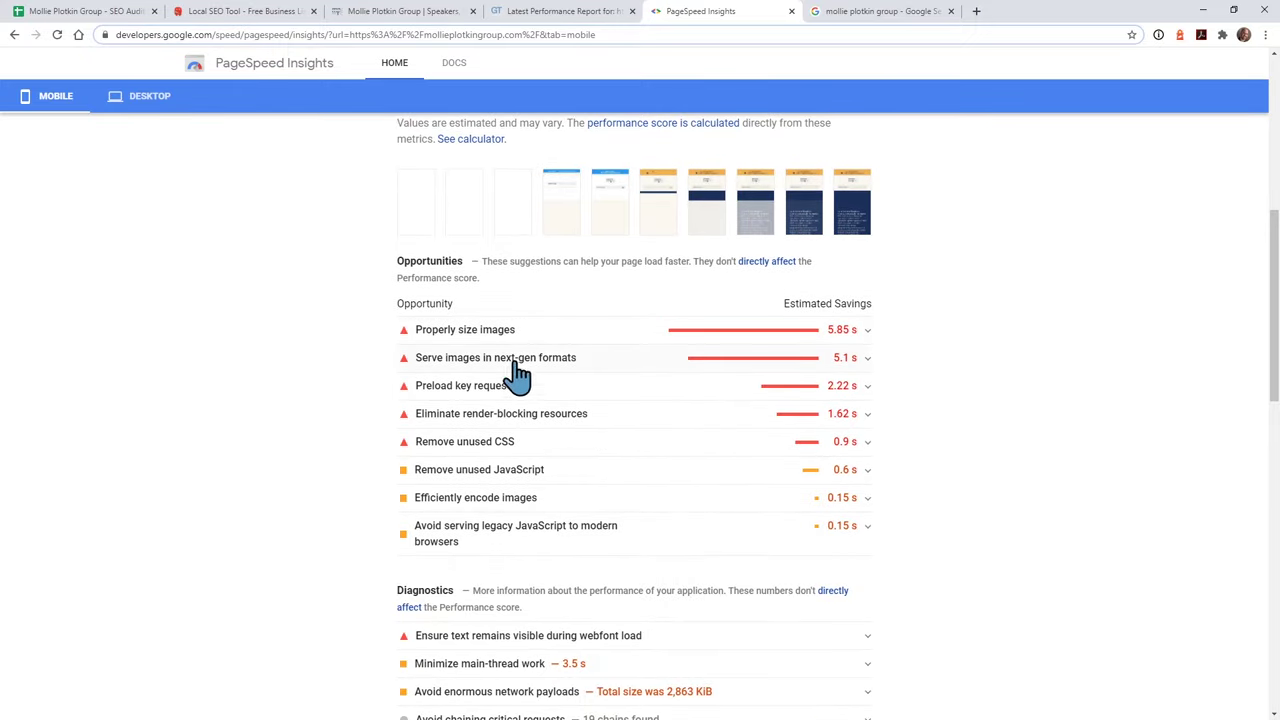
left_click(524, 331)
scroll(386, 458, "down", 2)
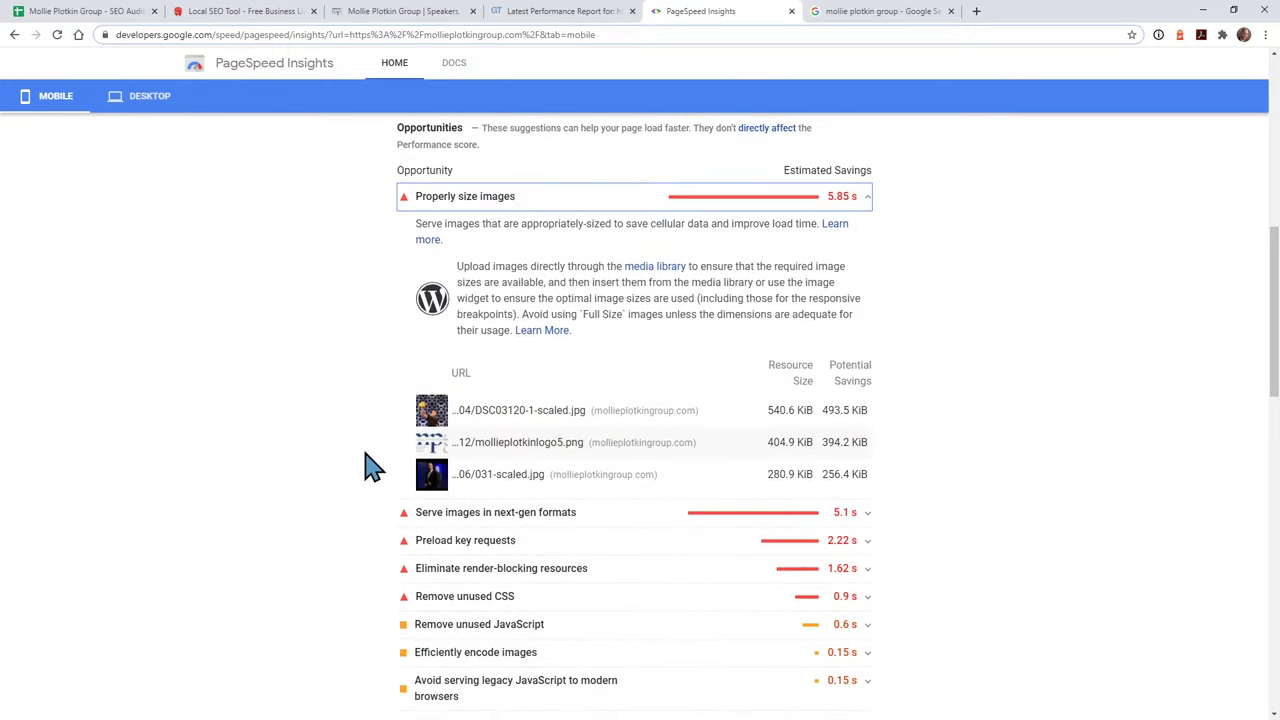
left_click(536, 200)
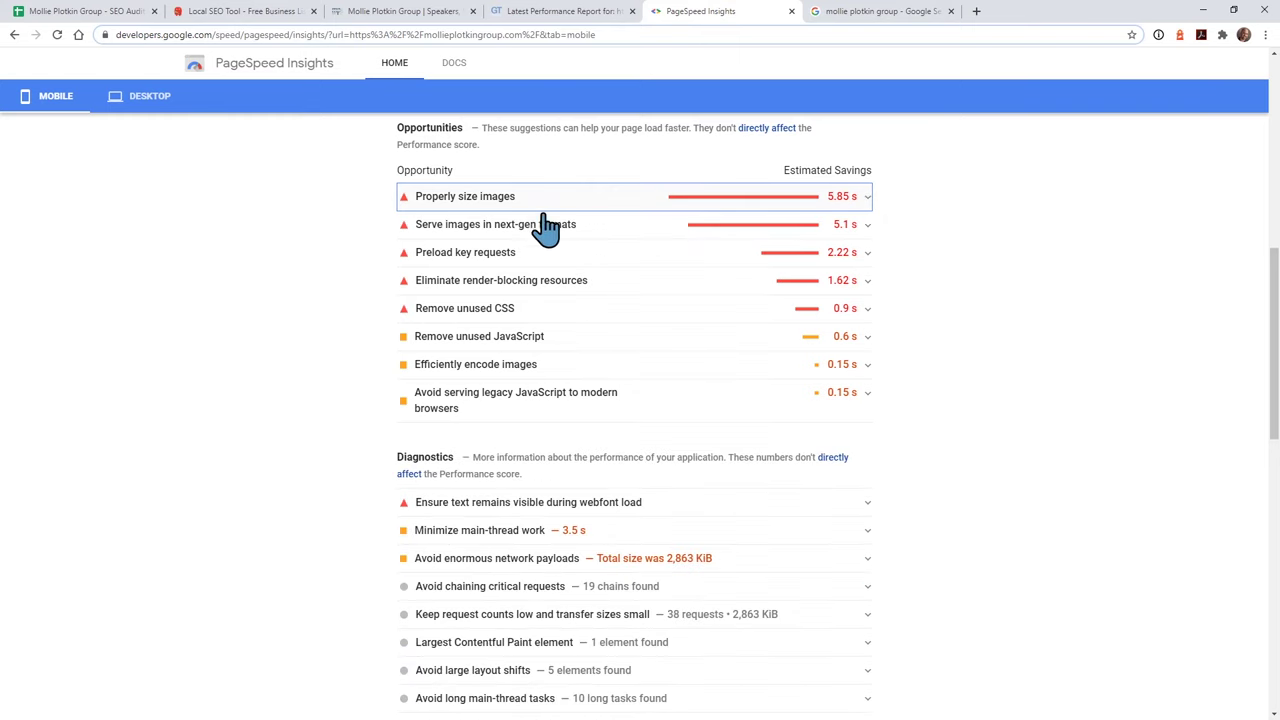
- Check the details of the Preload key requests and Eliminate render-blocking resources opportunities, through to Remove unused CSS
left_click(552, 256)
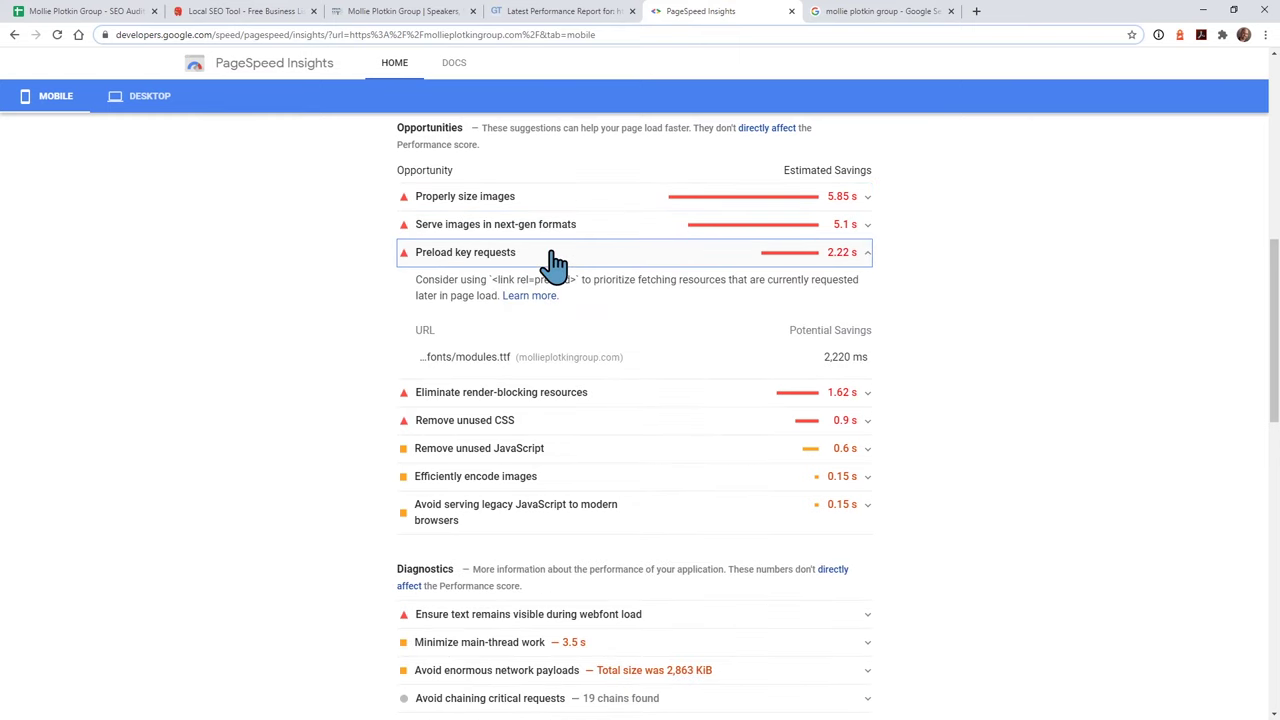
left_click(553, 260)
left_click(588, 286)
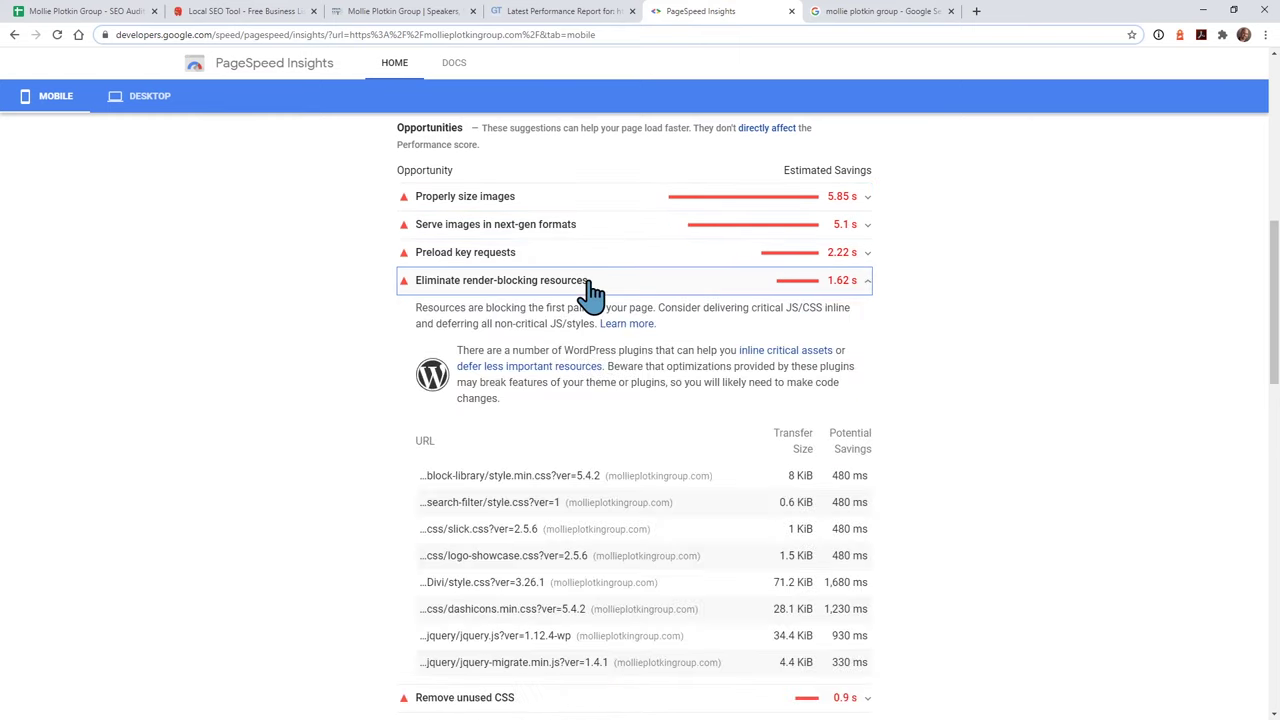
left_click(590, 289)
left_click(596, 325)
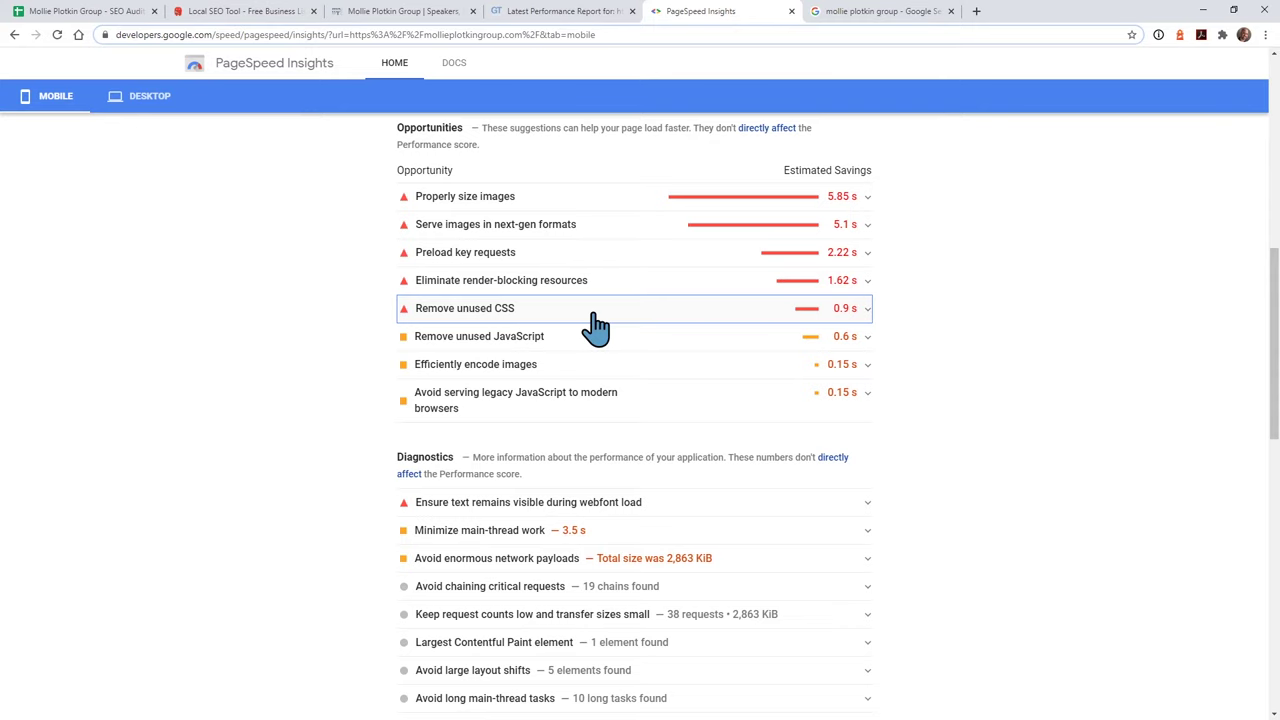
- Examine the Diagnostics and Passed audits of the mobile report, and return to its overall score
scroll(350, 477, "down", 3)
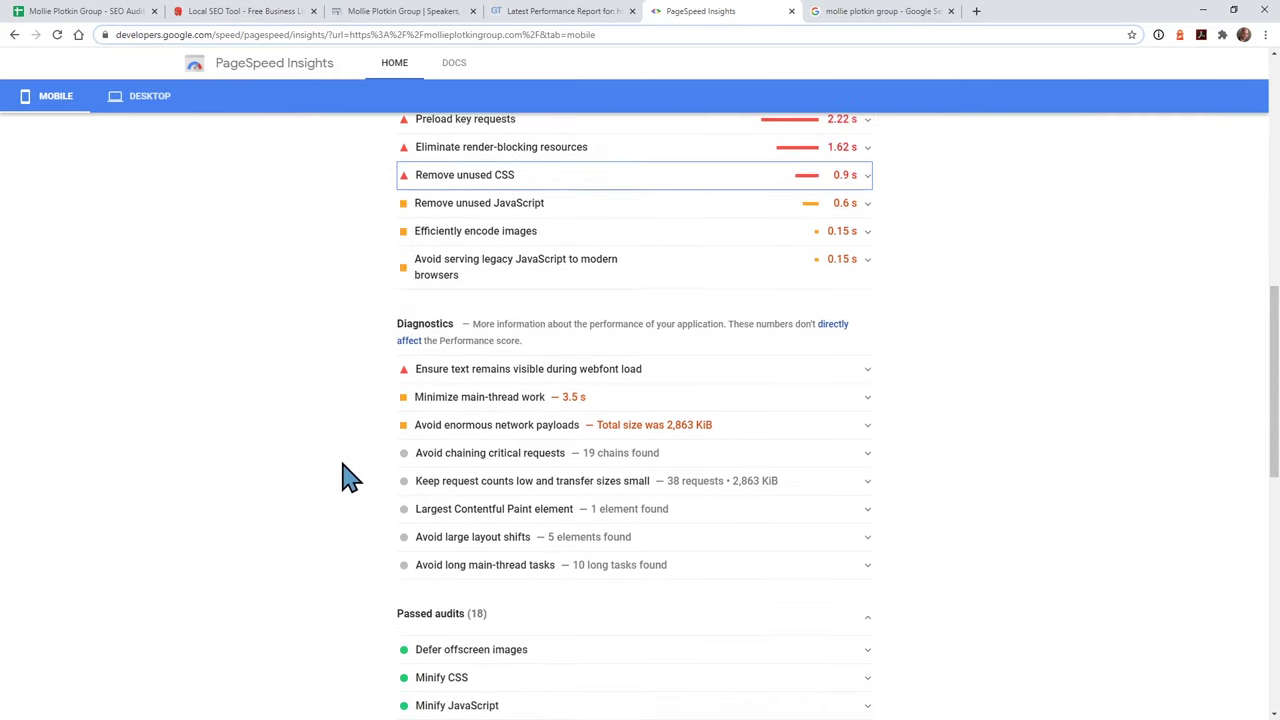
scroll(348, 477, "up", 3)
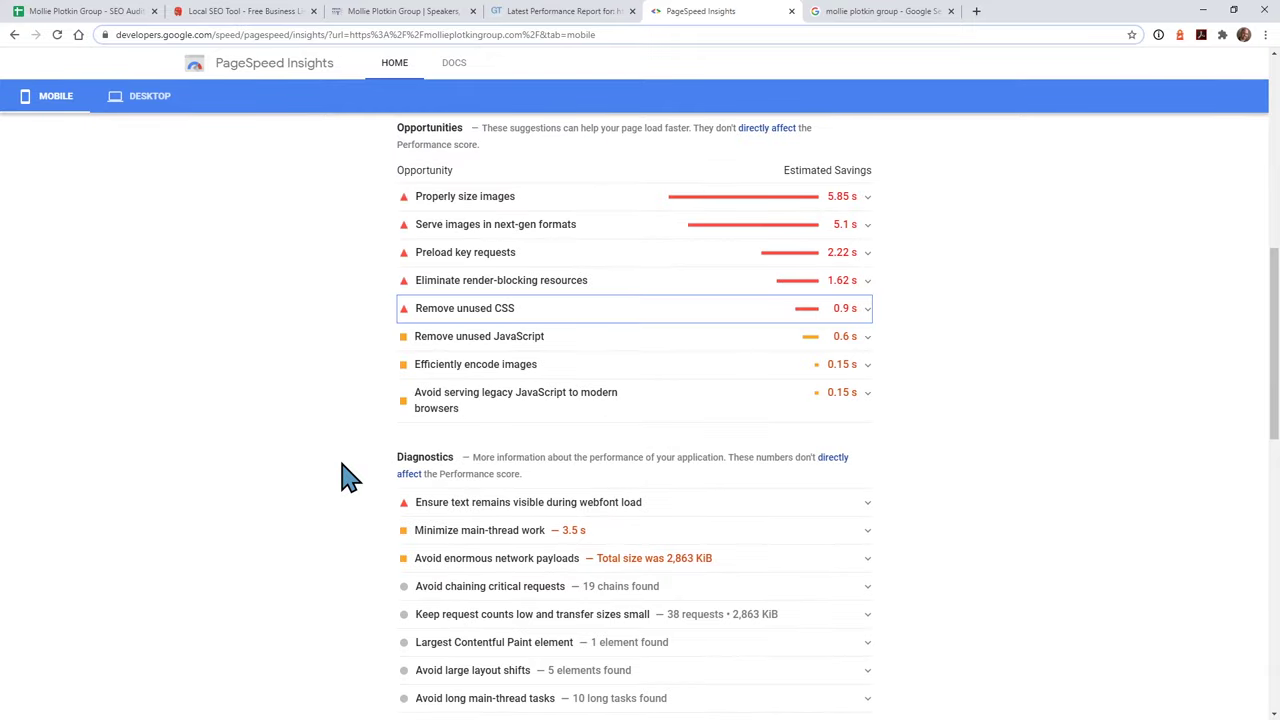
scroll(340, 465, "down", 4)
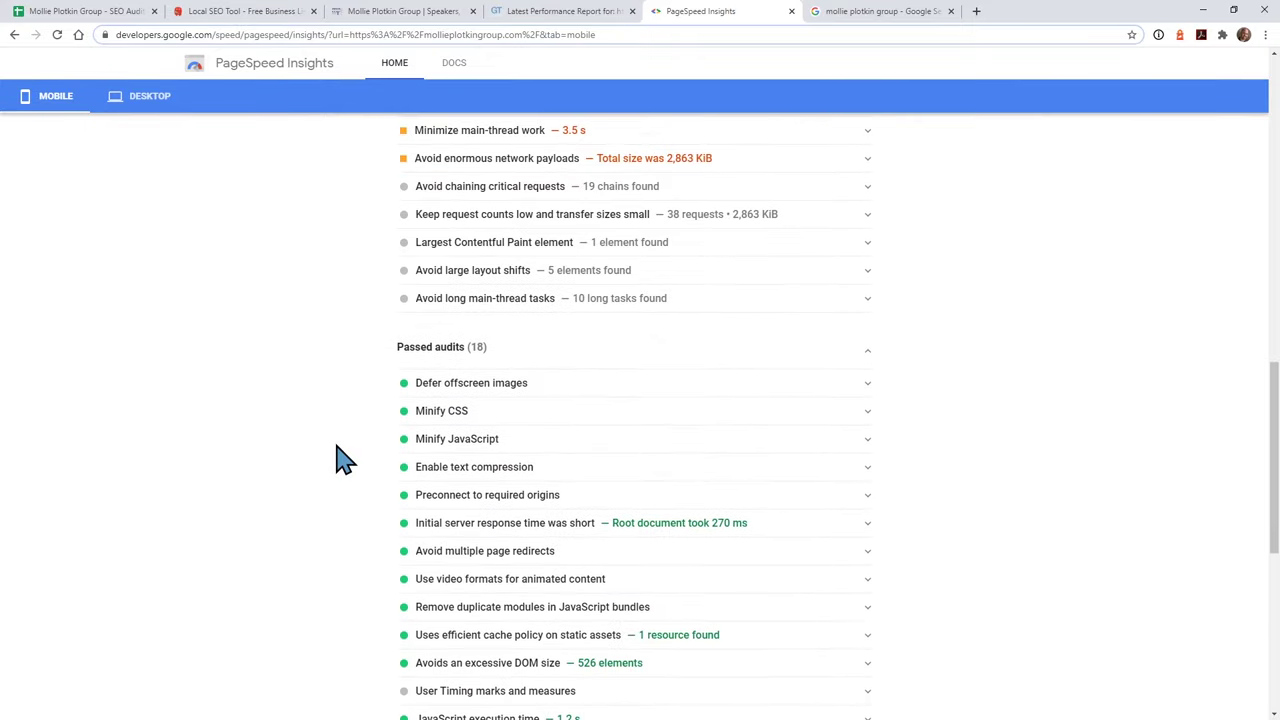
scroll(338, 455, "up", 2)
scroll(340, 453, "down", 3)
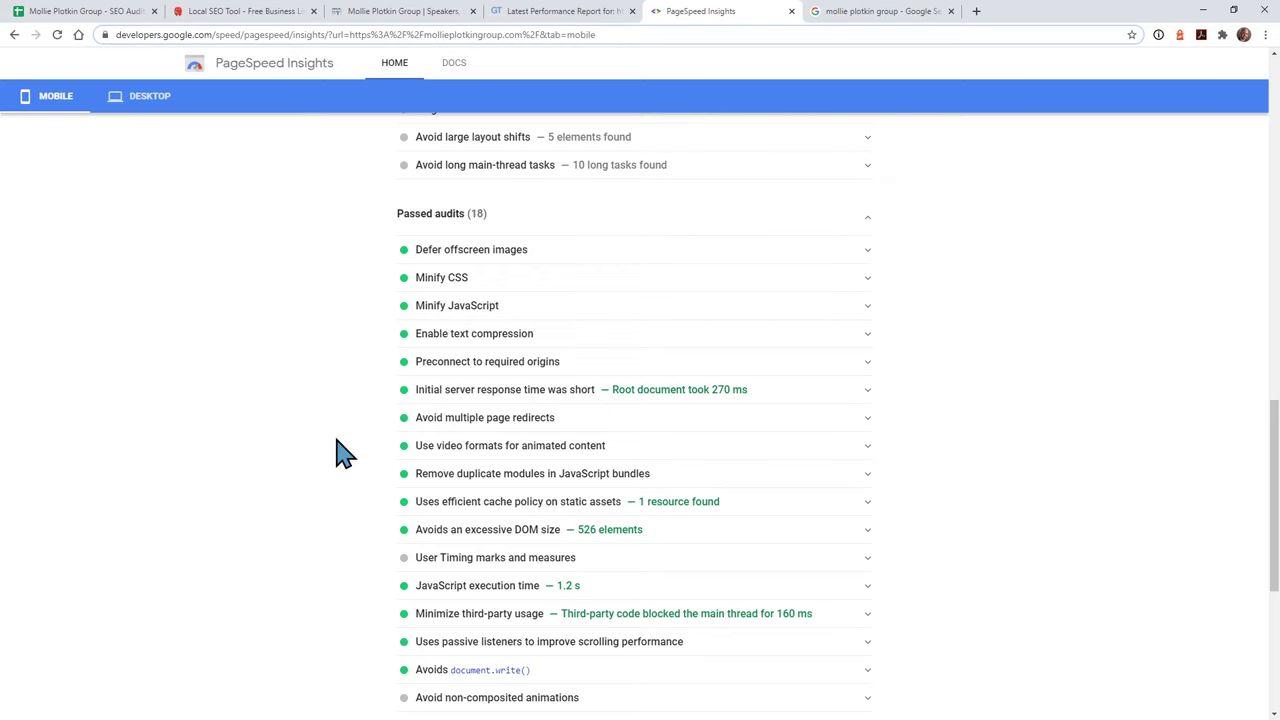
scroll(345, 453, "up", 3)
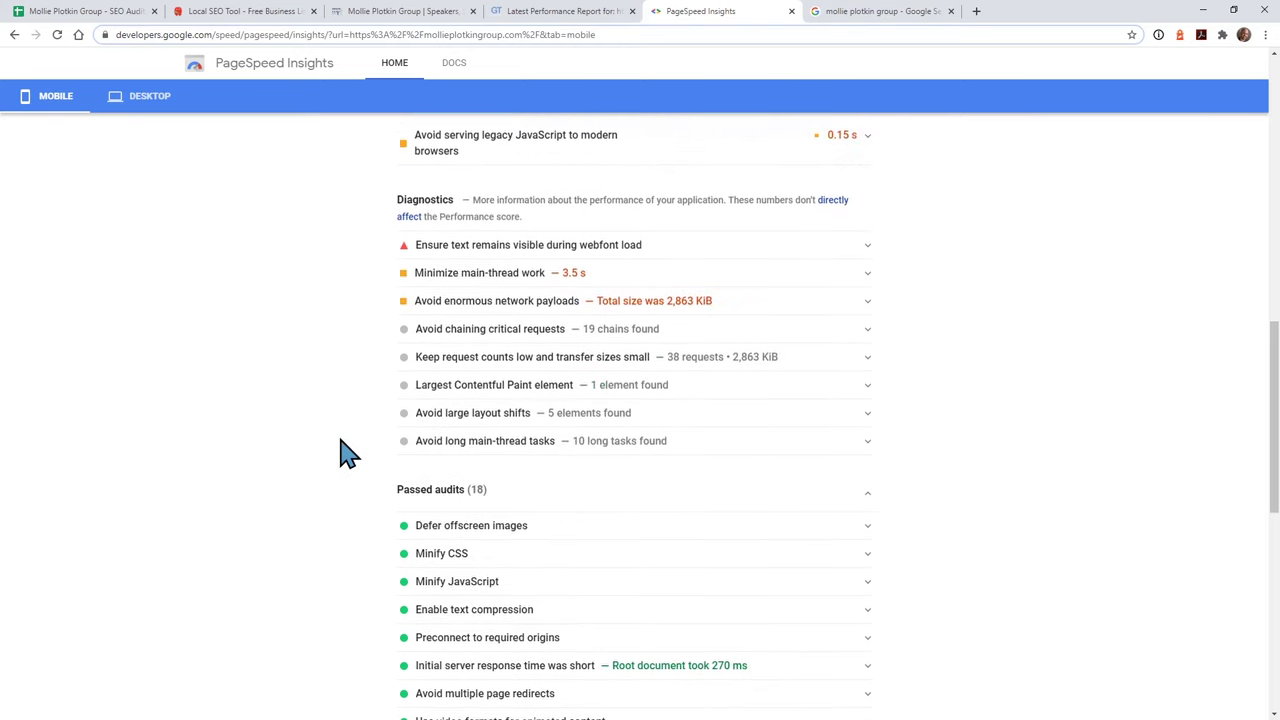
scroll(340, 453, "up", 4)
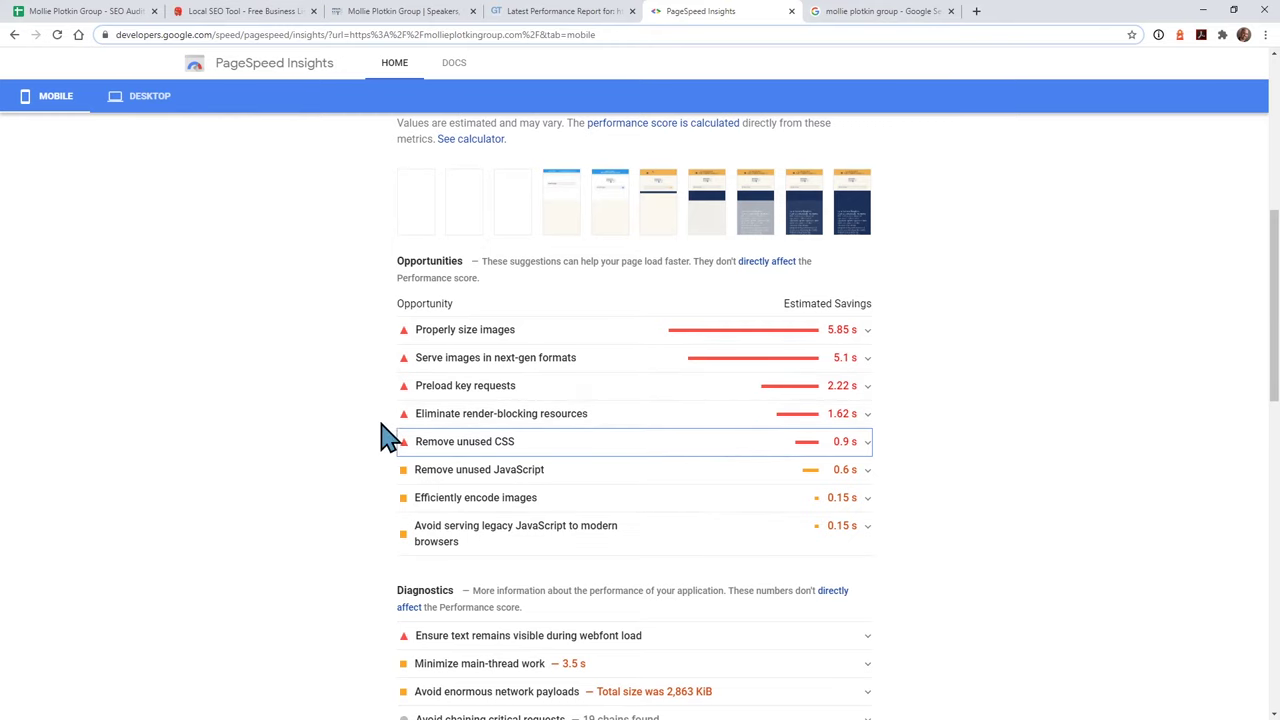
scroll(366, 443, "up", 5)
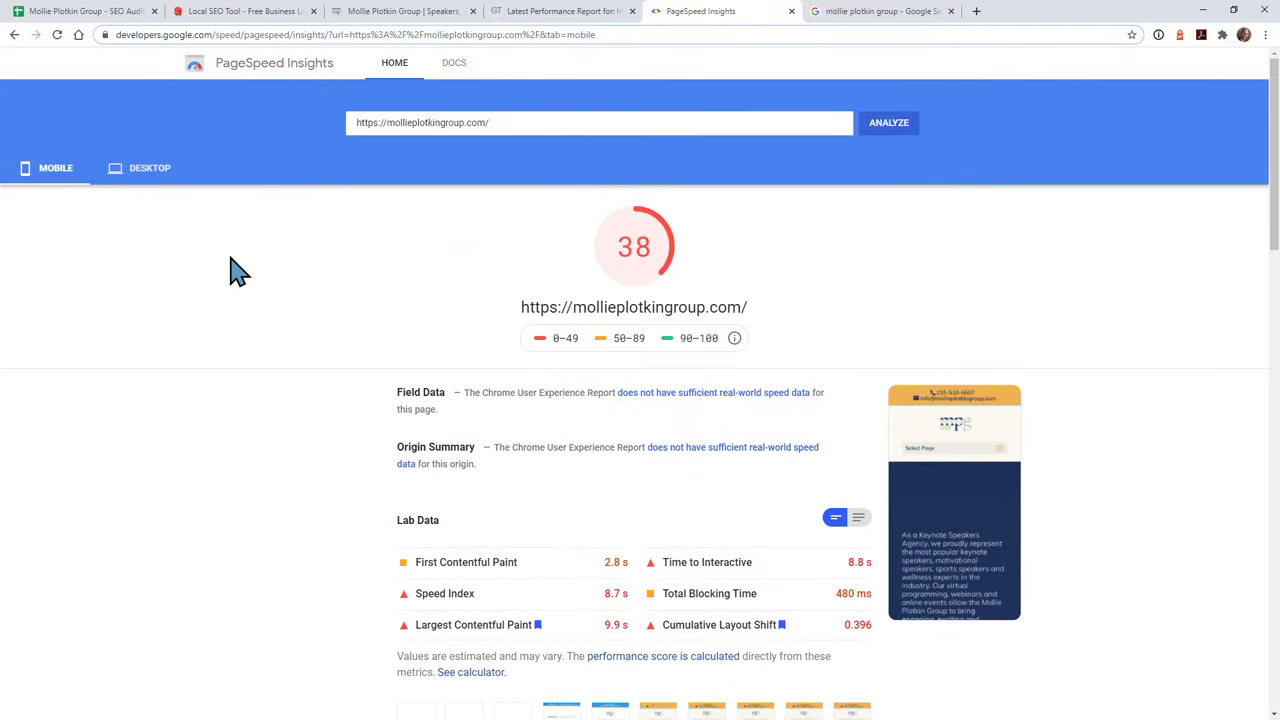
- Review the desktop report's lab data and opportunities, and compare them with the mobile report
left_click(148, 172)
scroll(297, 412, "down", 1)
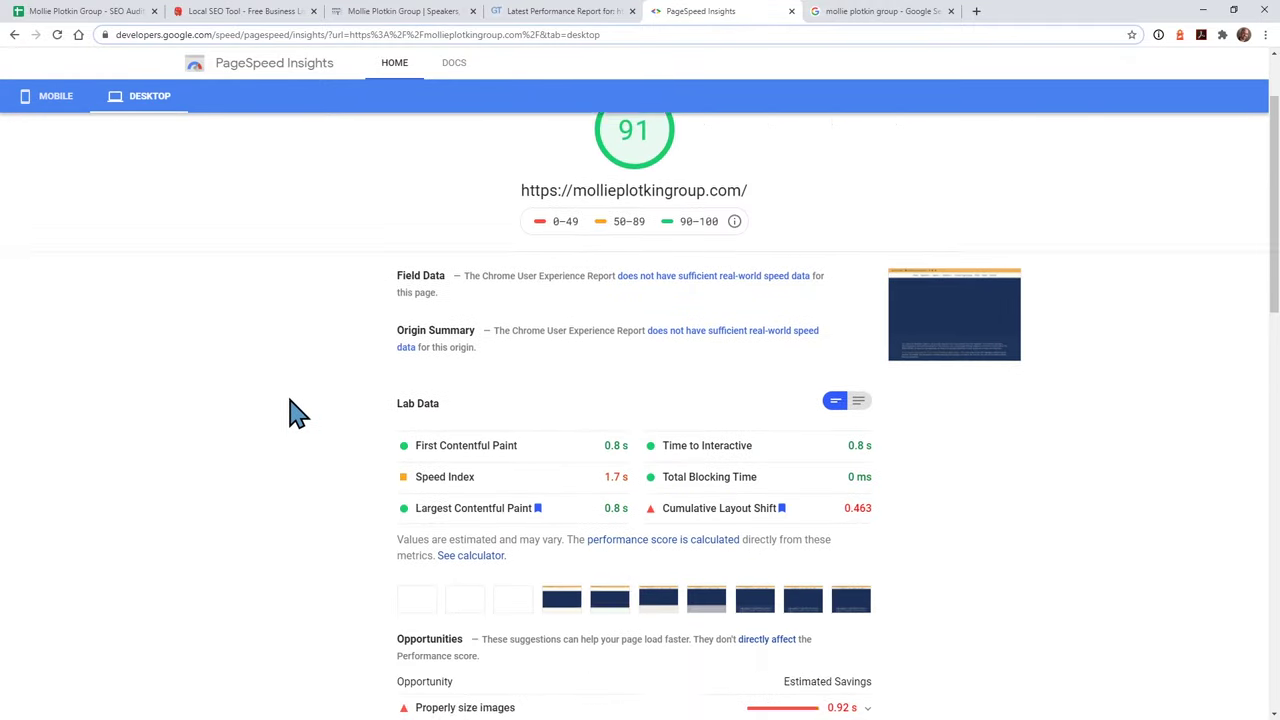
scroll(297, 412, "down", 1)
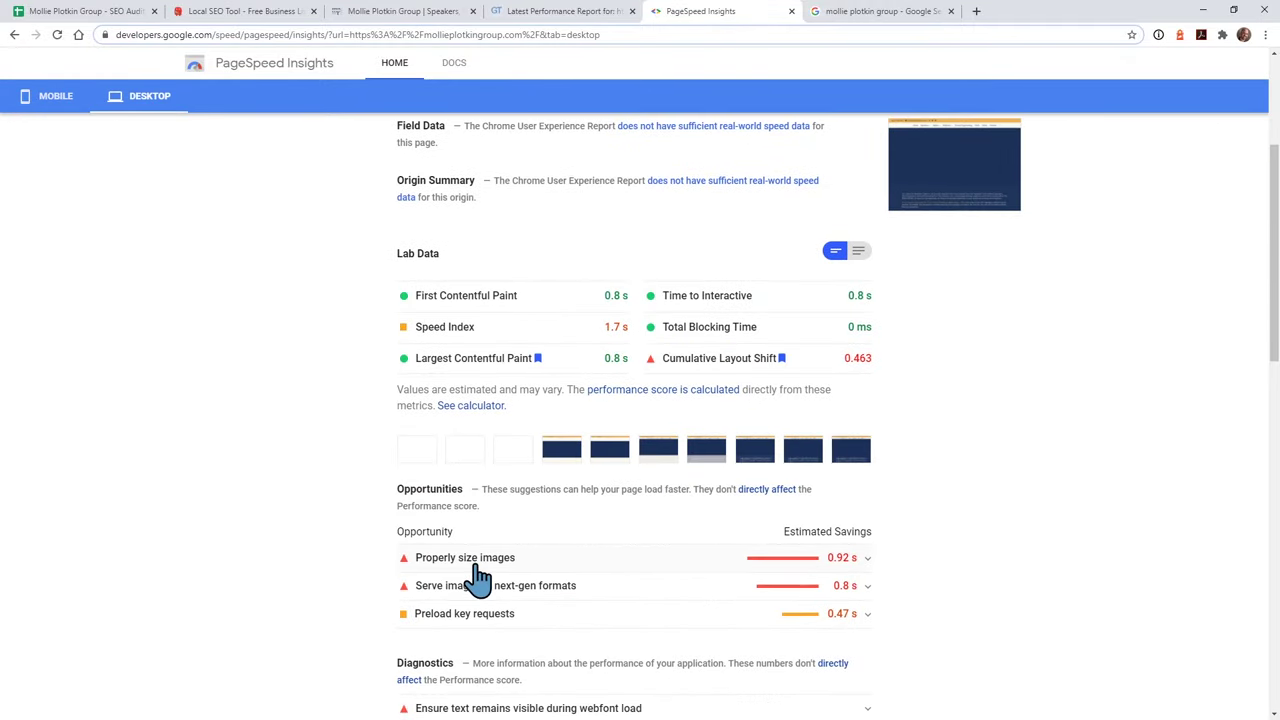
scroll(476, 575, "up", 2)
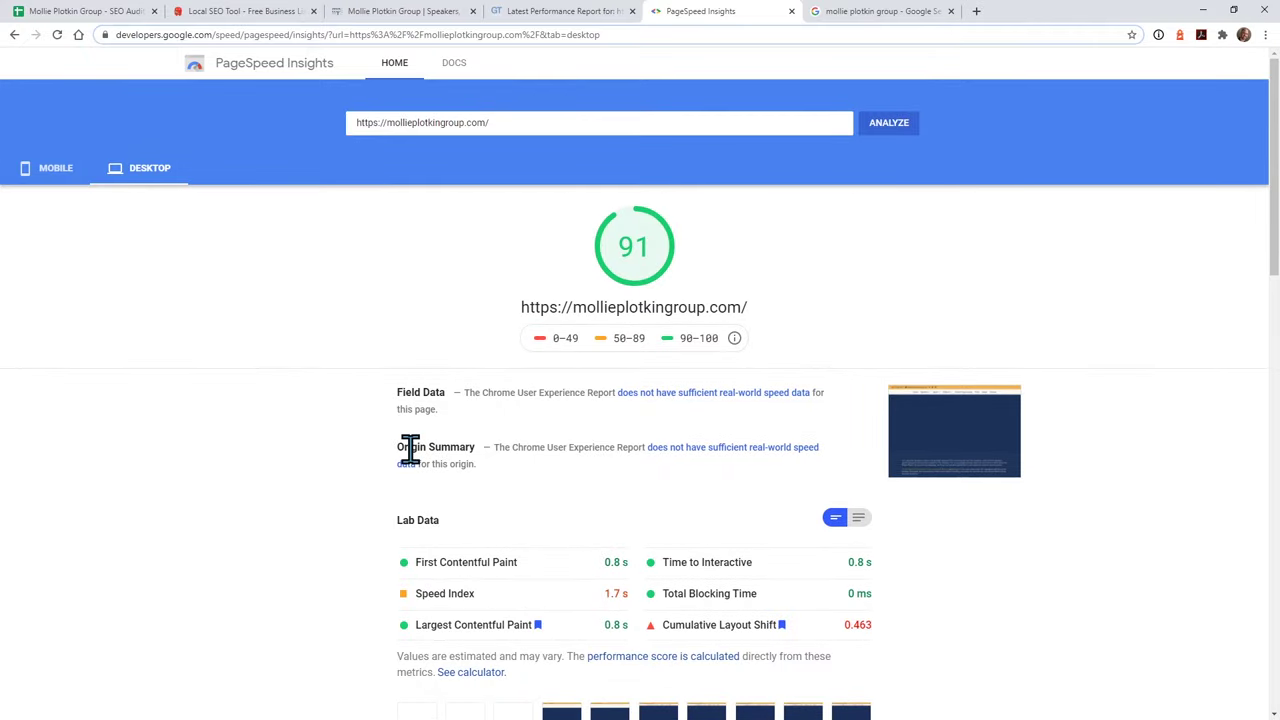
left_click(57, 170)
scroll(393, 455, "down", 2)
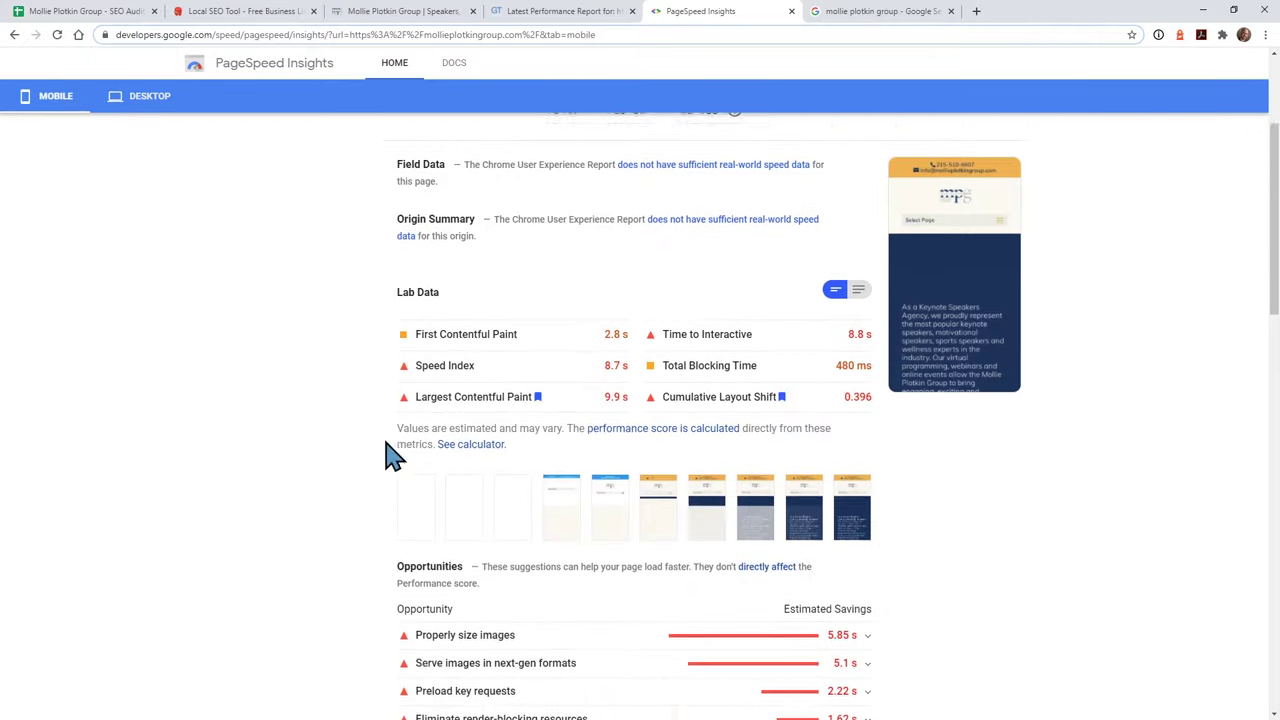
scroll(400, 595, "up", 2)
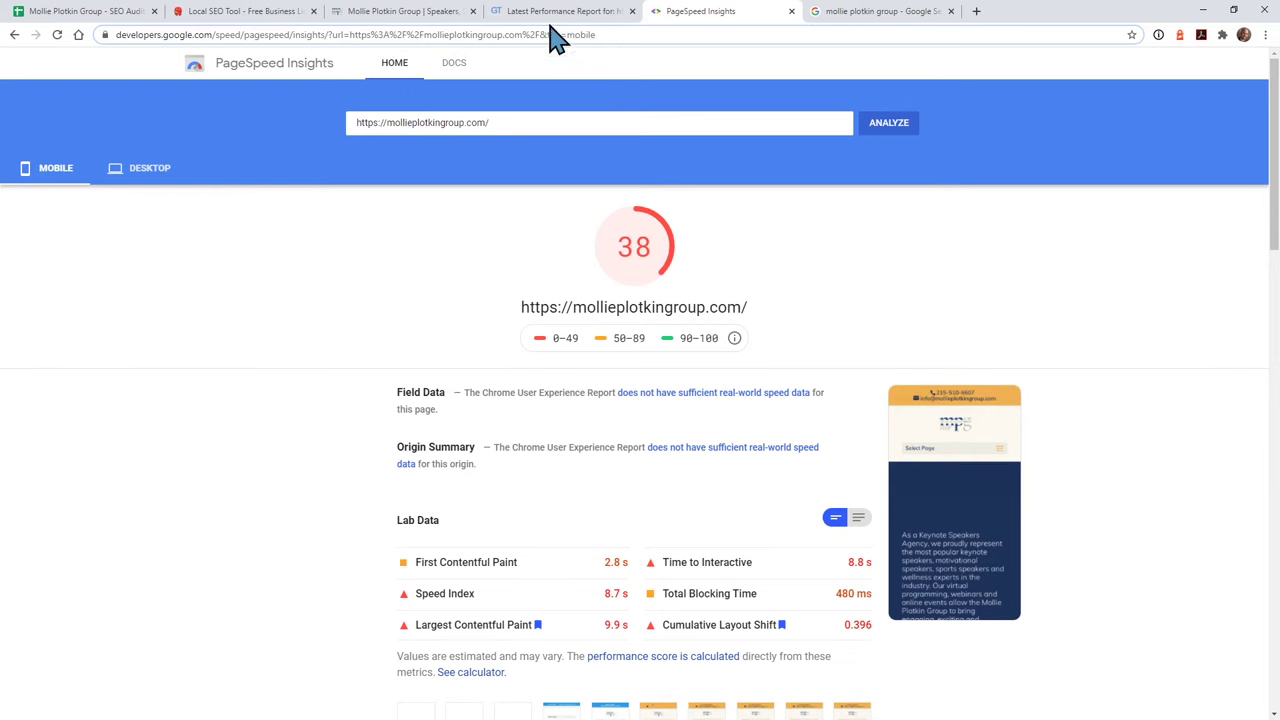
- For the sheet's Load Times Under 3 Seconds item, switch to the GTmetrix report and examine its loaded time, total page size and requests
left_click(55, 12)
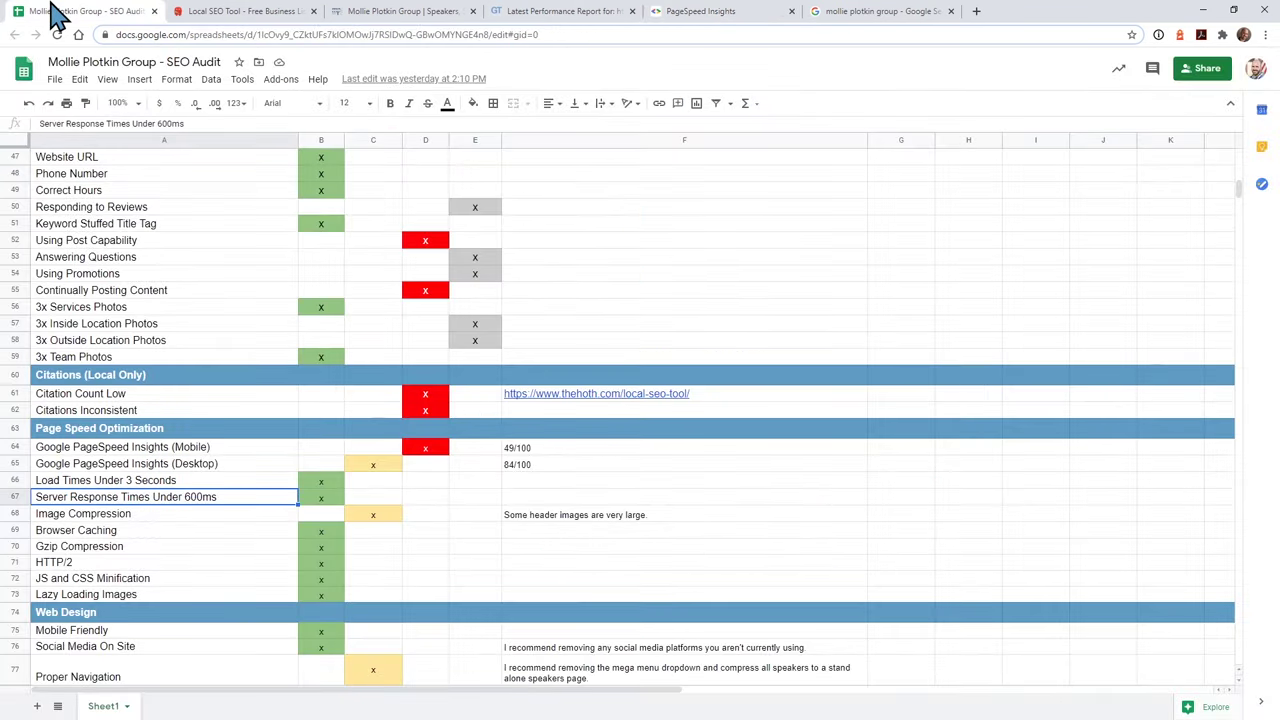
left_click(212, 485)
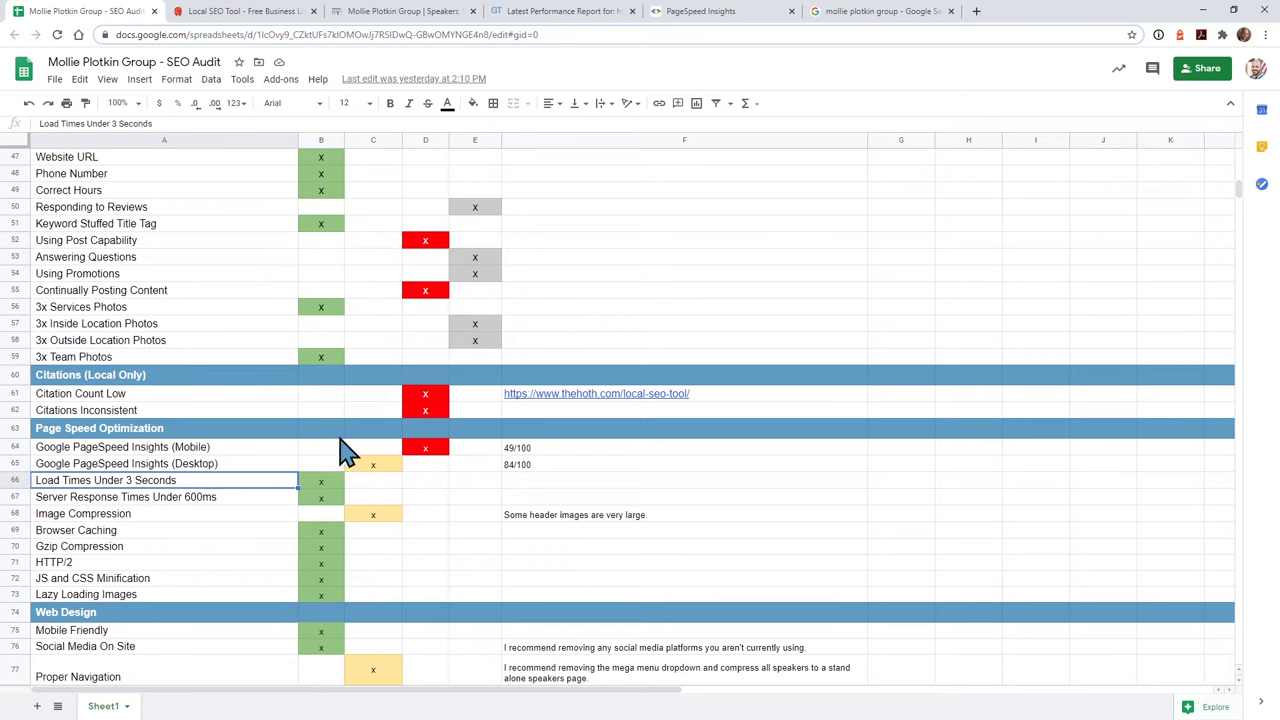
left_click(533, 14)
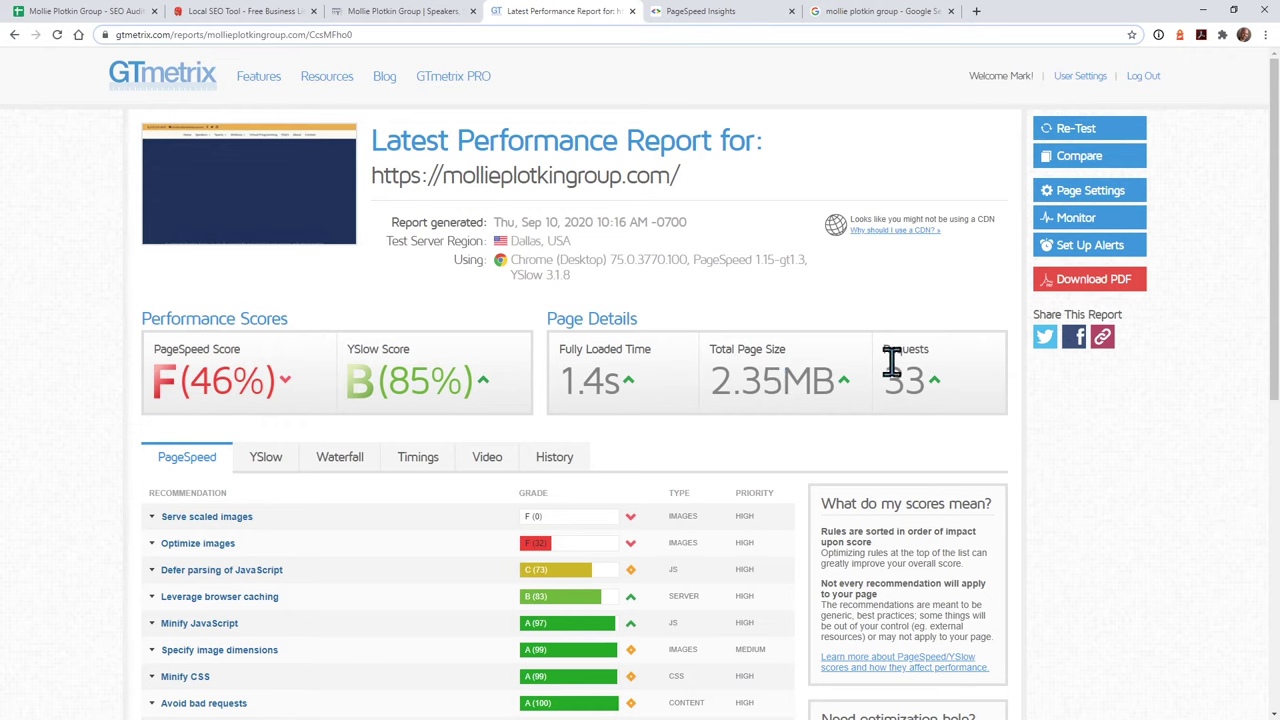
left_click_drag(928, 380, 905, 376)
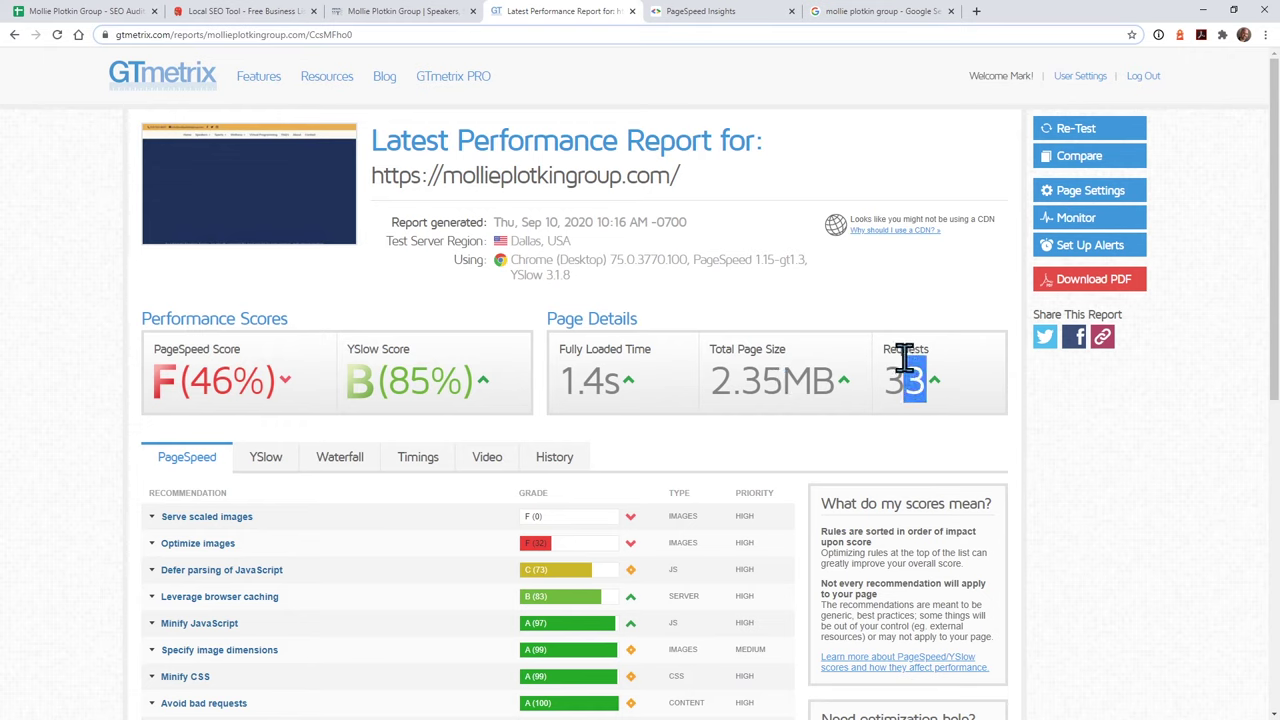
left_click(905, 356)
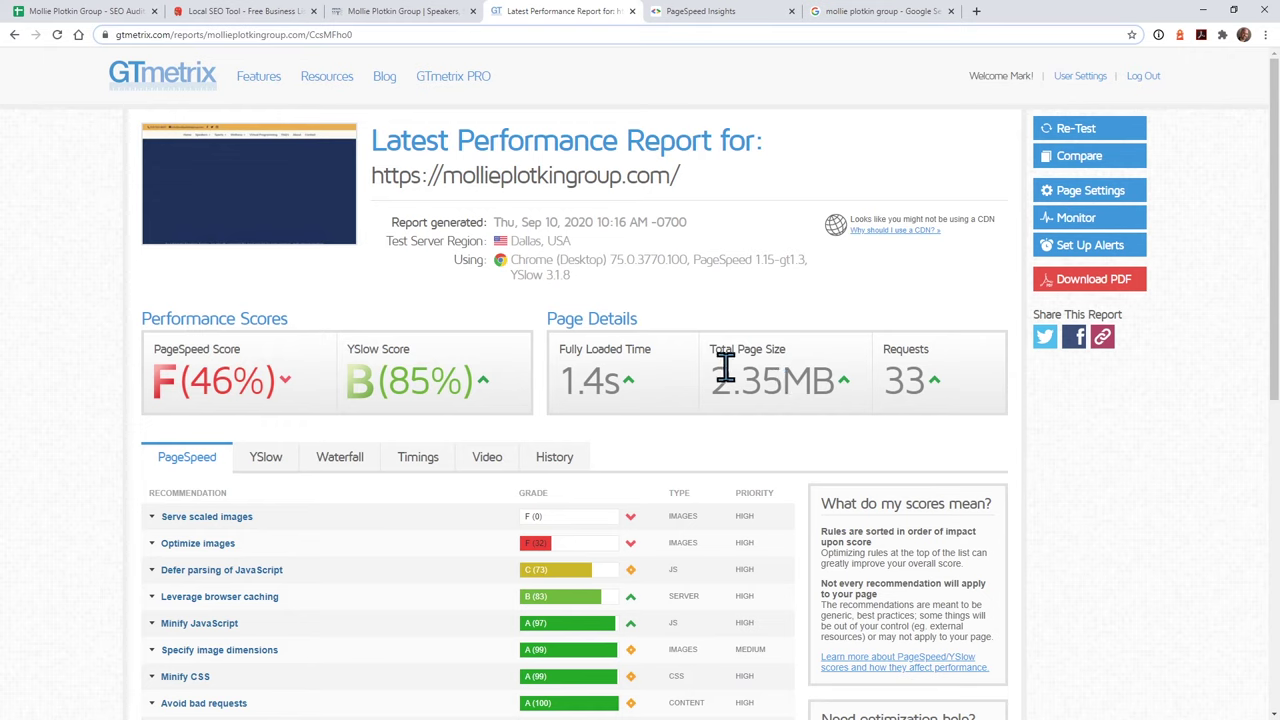
left_click_drag(720, 350, 778, 352)
left_click(781, 378)
mouse_move(936, 390)
mouse_move(630, 385)
- Show the GTmetrix waterfall chart and look through the page's individual requests with their sizes and load times
left_click(340, 458)
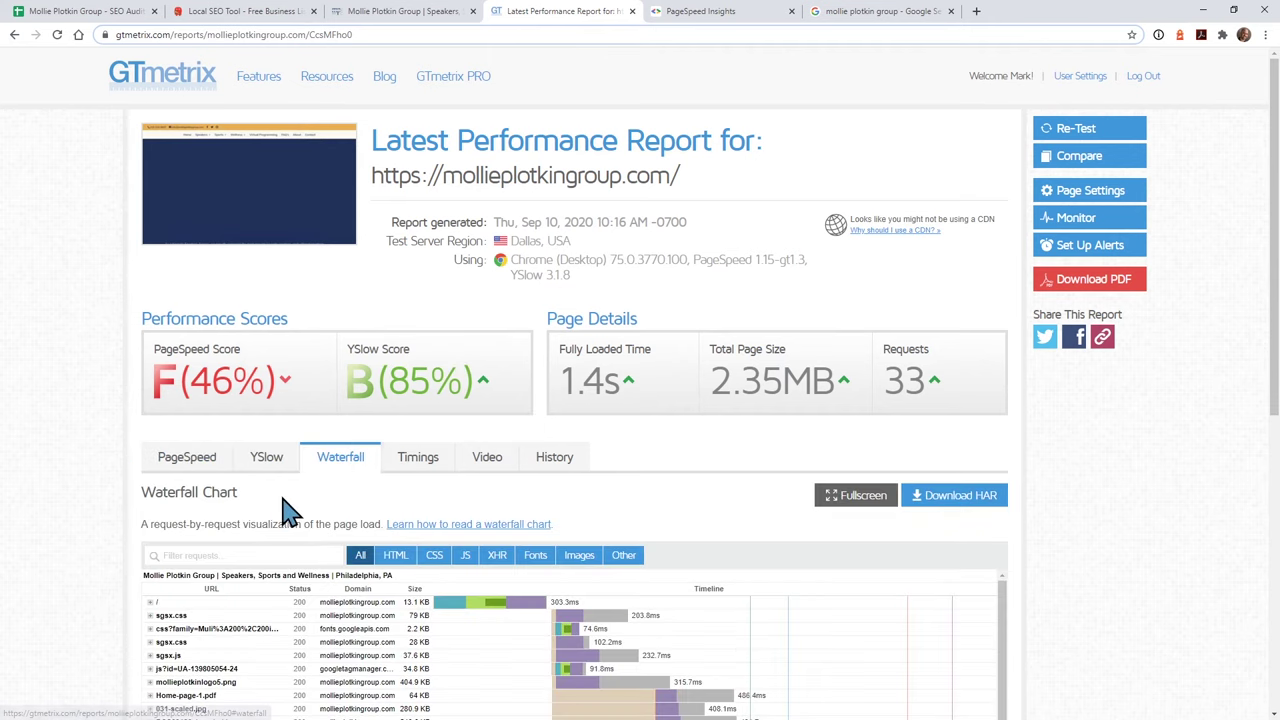
scroll(290, 510, "down", 3)
mouse_move(470, 325)
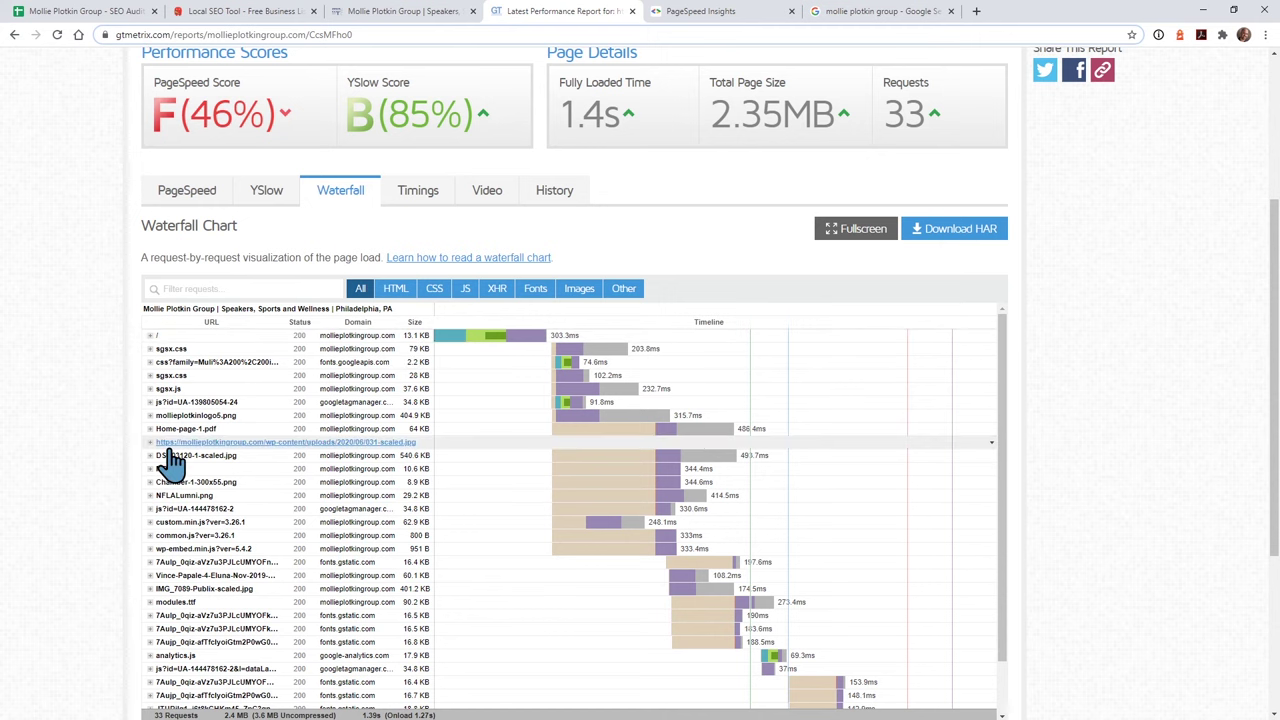
scroll(175, 462, "down", 5)
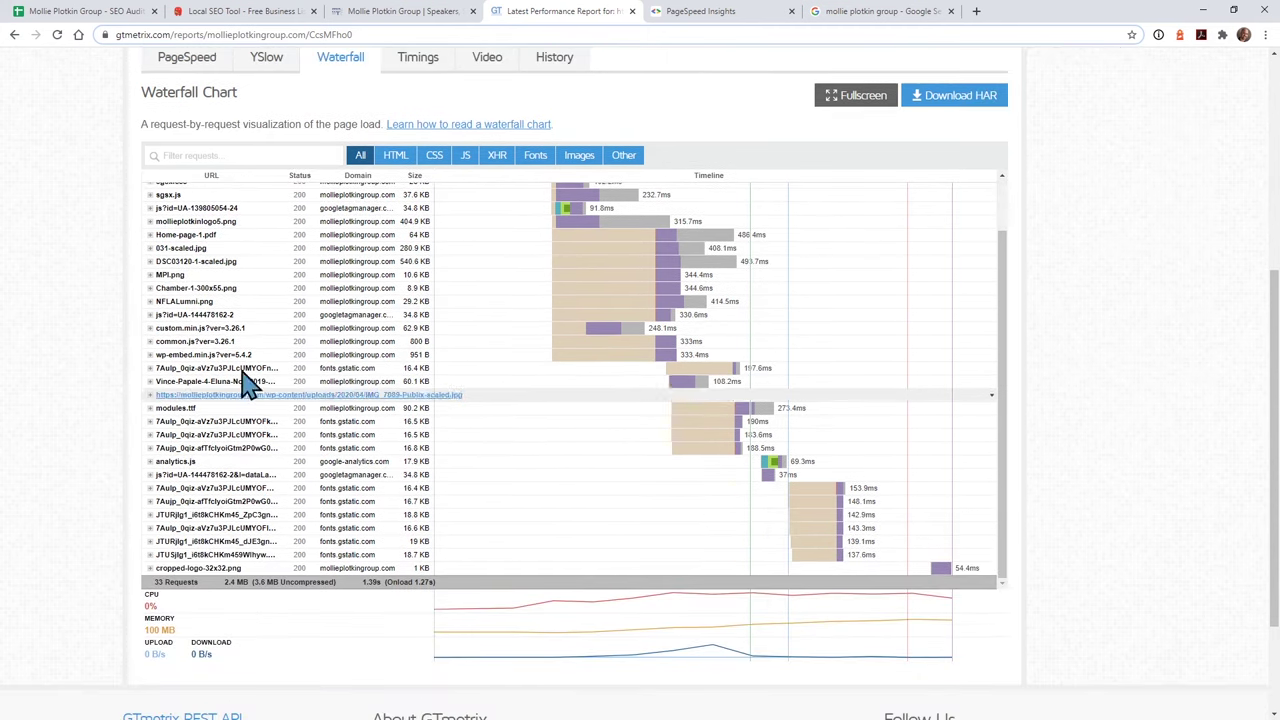
- Leave the waterfall chart and return to the GTmetrix report's PageSpeed recommendations and performance scores
scroll(271, 443, "up", 2)
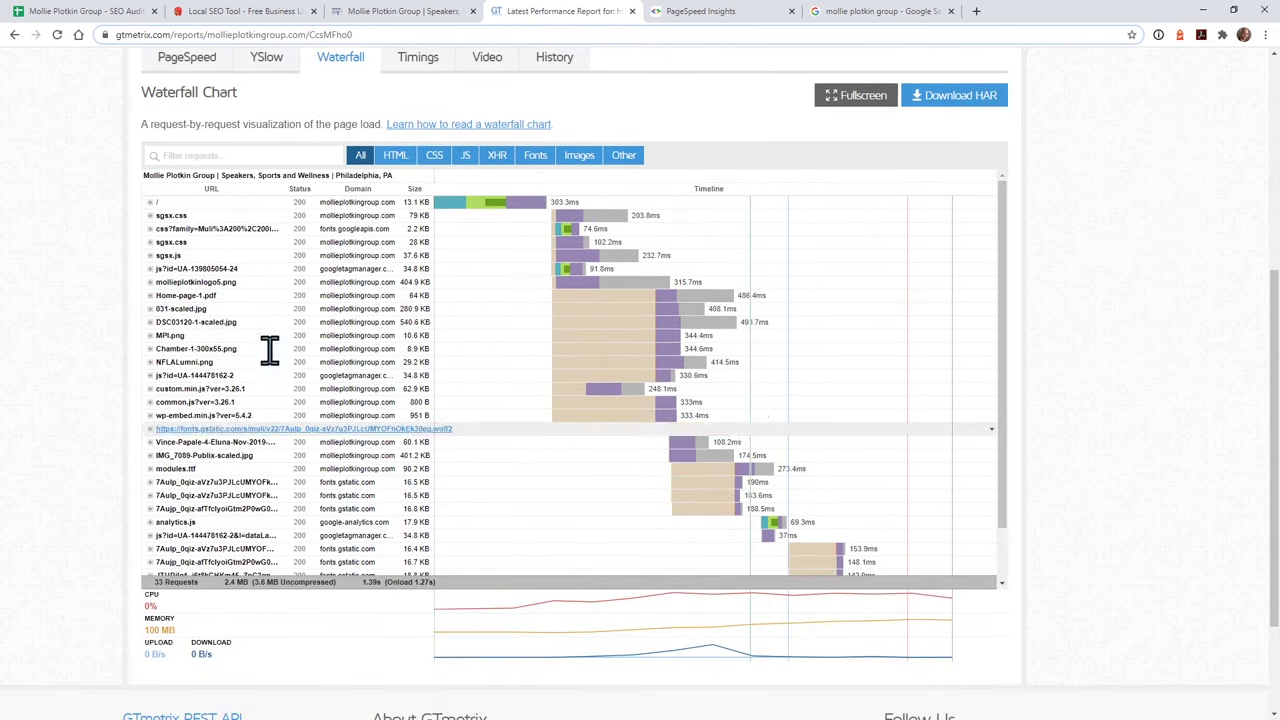
scroll(150, 450, "up", 3)
left_click(180, 323)
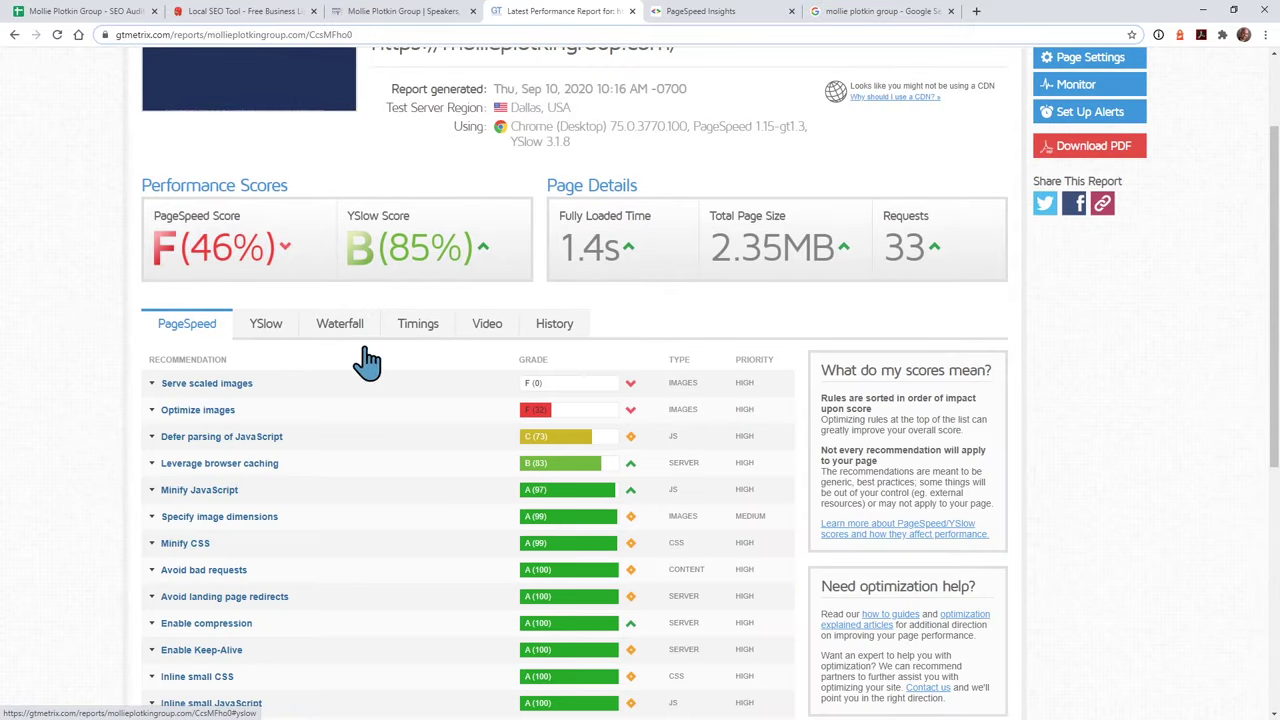
scroll(351, 514, "up", 2)
- For the sheet's Server Response Times Under 600ms item, check the initial server response time in the PageSpeed Insights mobile report's passed audits
left_click(88, 12)
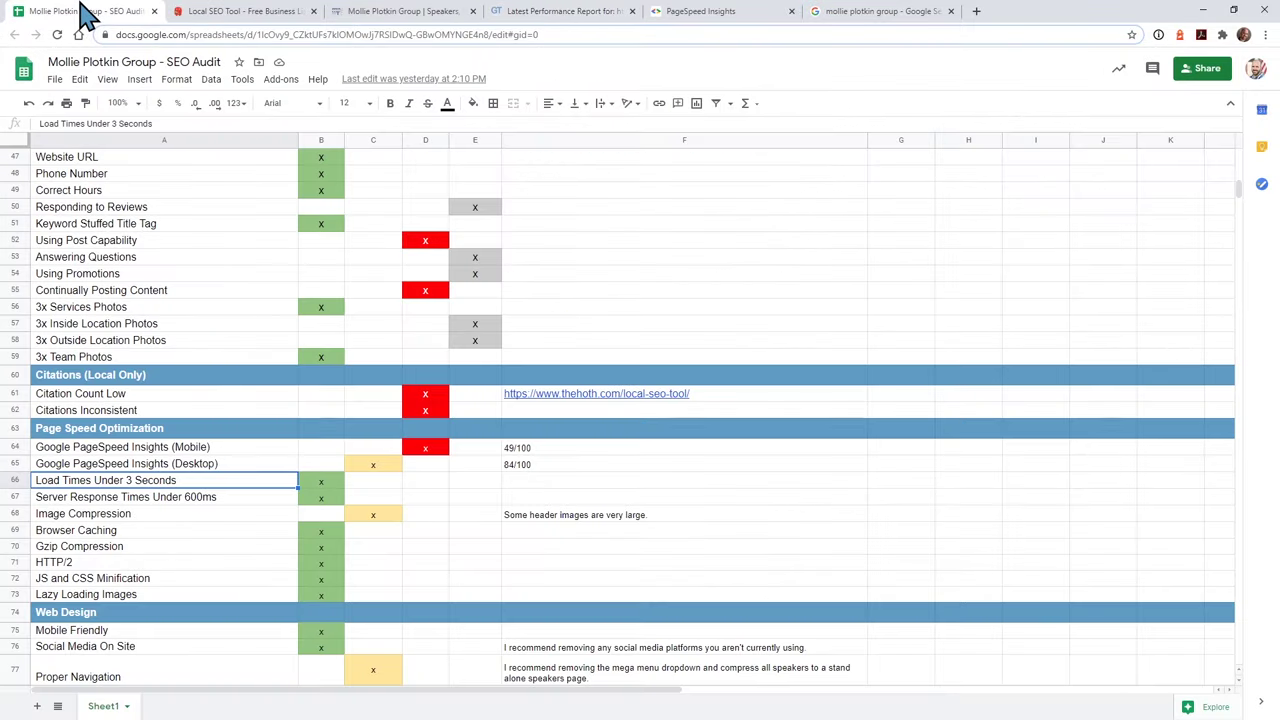
left_click(162, 500)
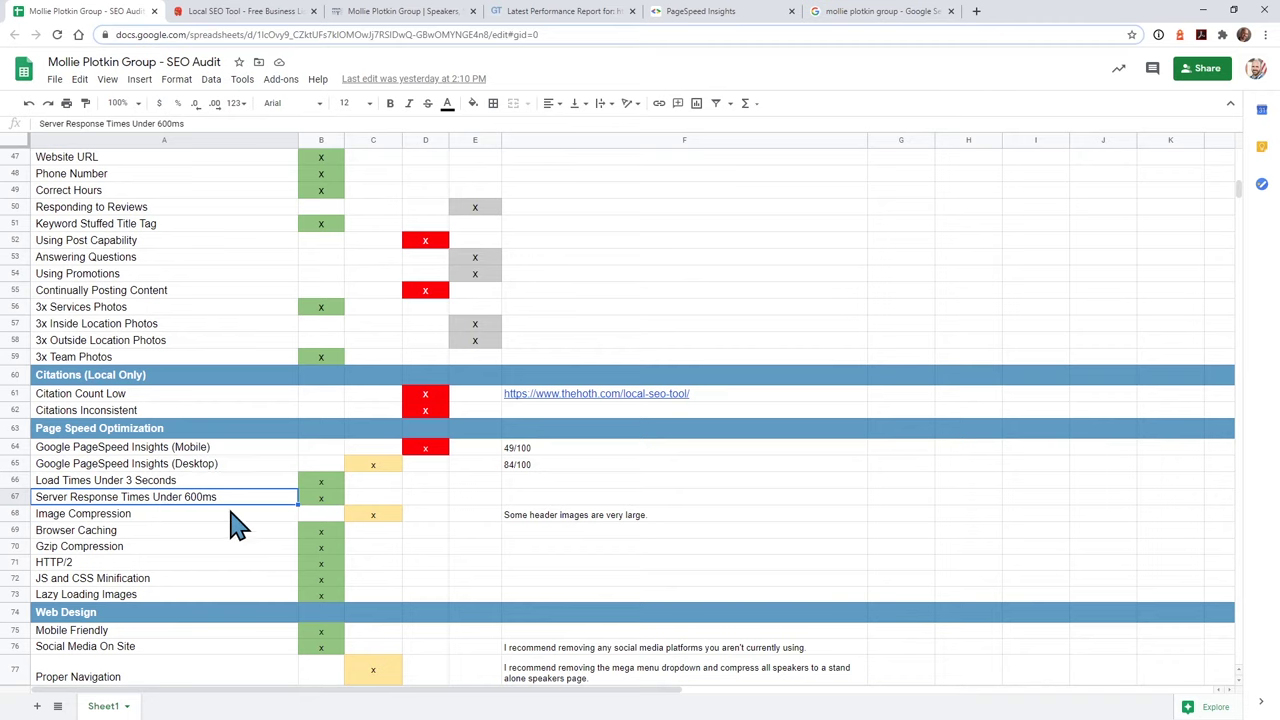
left_click(390, 11)
left_click(700, 11)
scroll(306, 451, "down", 7)
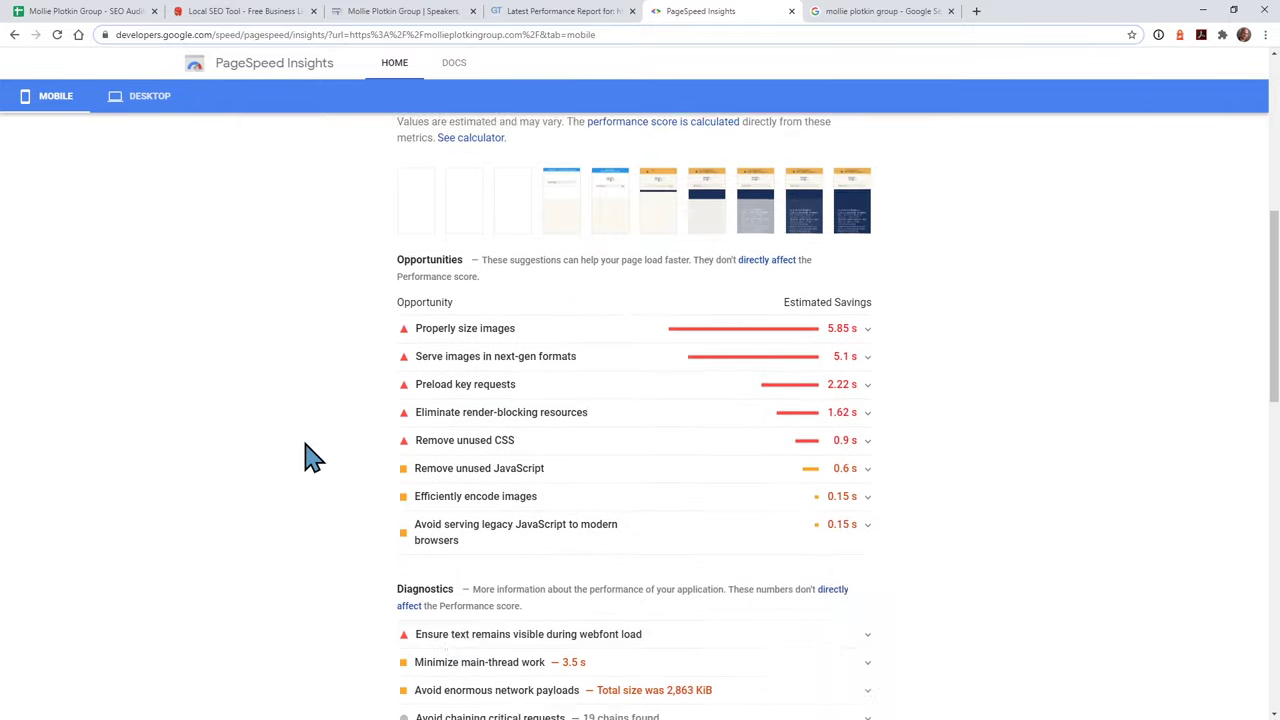
scroll(500, 466, "down", 5)
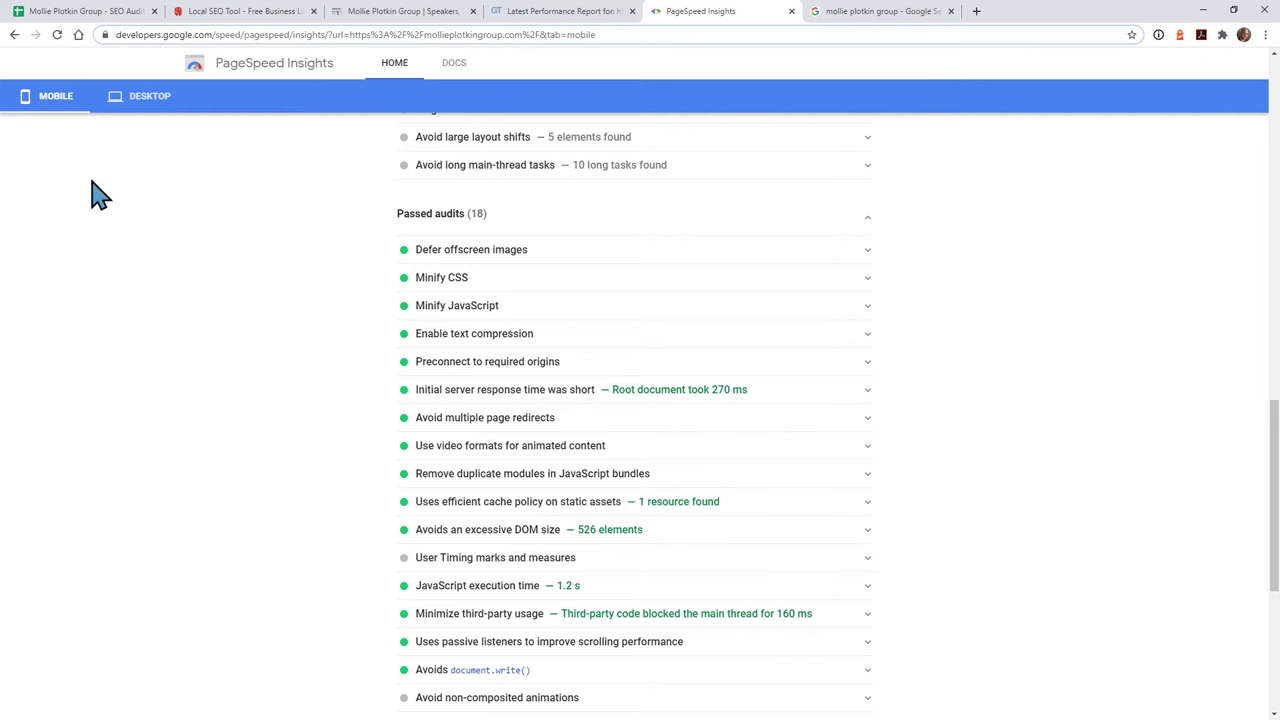
- Expand the desktop report's passed audits to check its initial server response time, and return to the mobile report's score
left_click(150, 96)
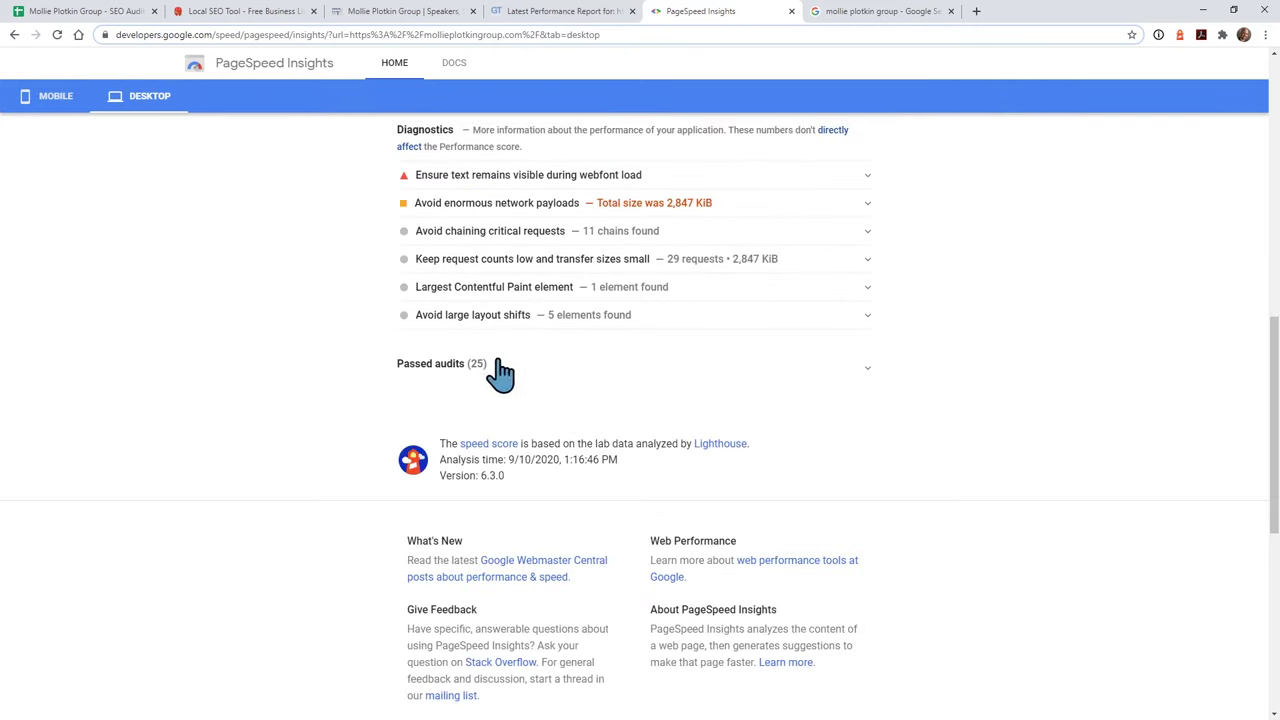
left_click(475, 365)
scroll(440, 430, "down", 3)
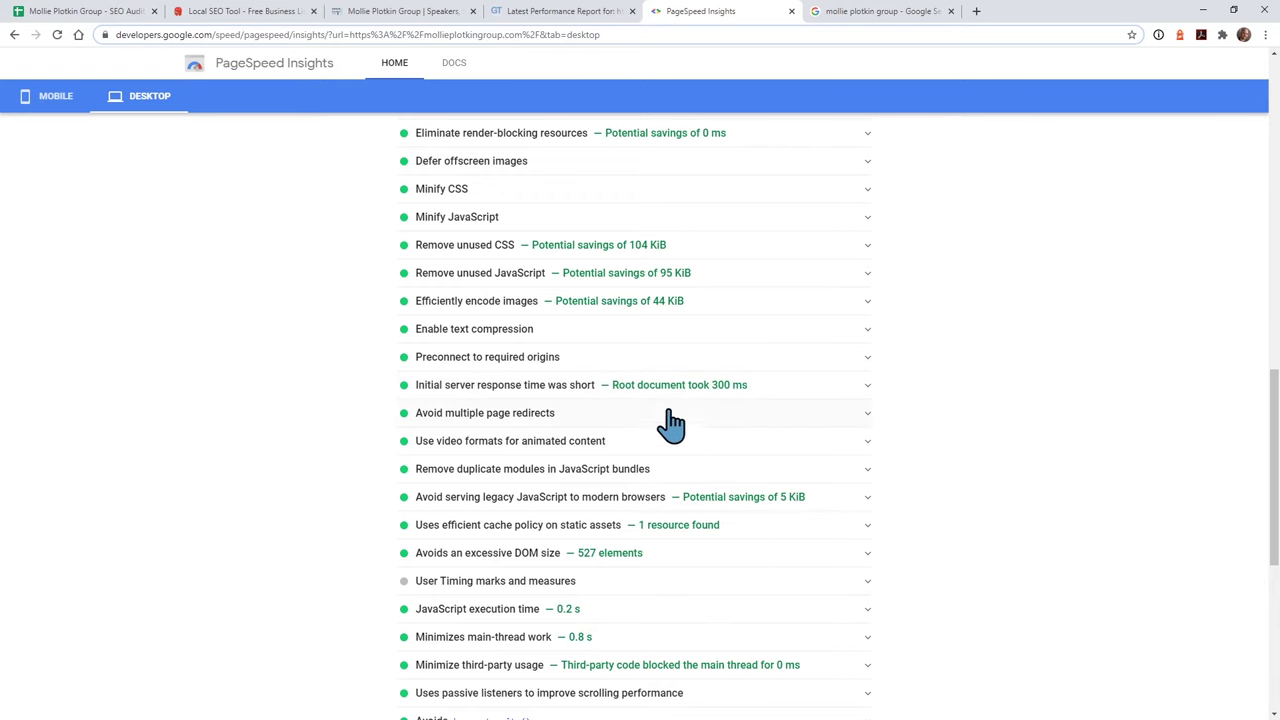
scroll(700, 470, "up", 5)
scroll(246, 286, "up", 5)
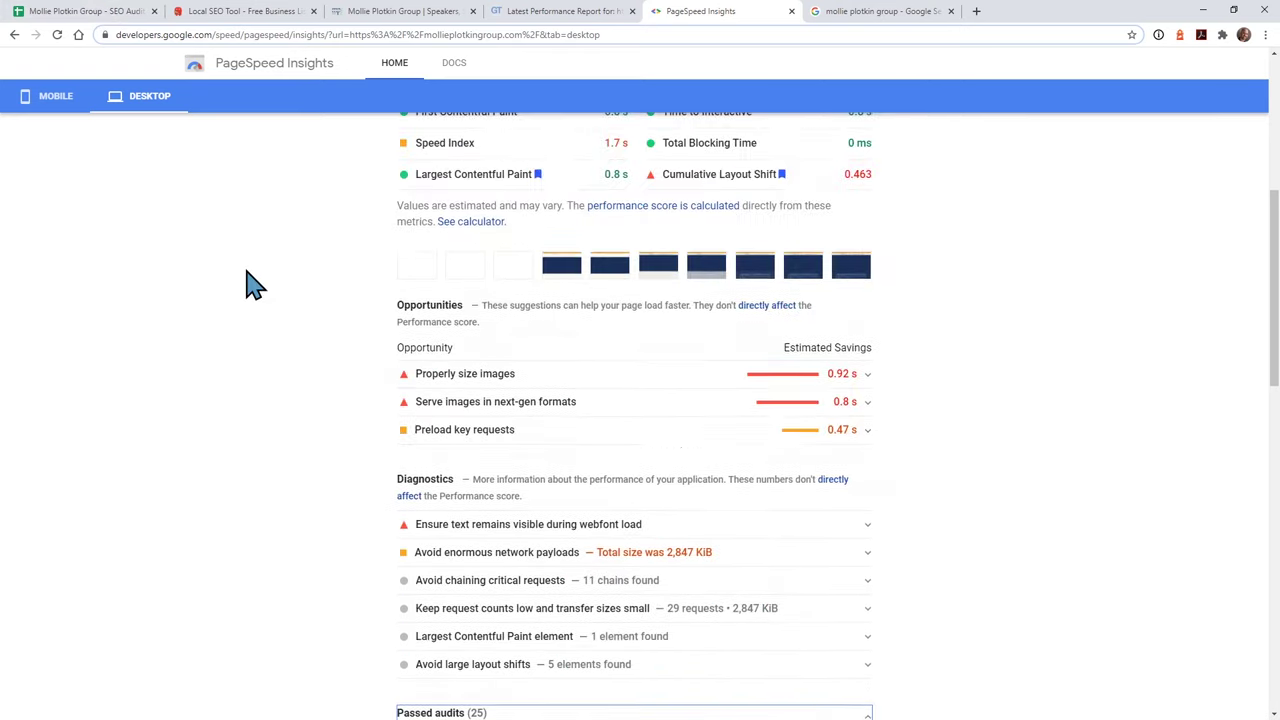
left_click(55, 172)
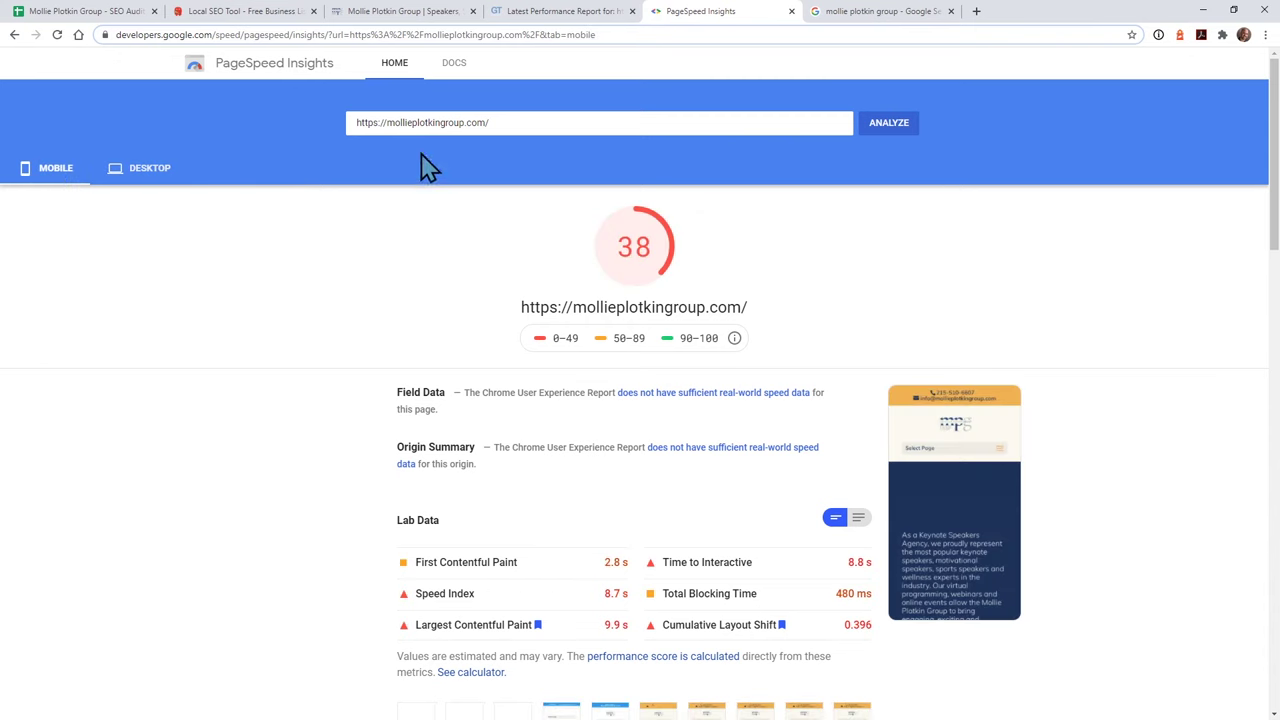
- For the sheet's Image Compression item, read its note and switch to Screaming Frog to show the site's crawled images
left_click(82, 12)
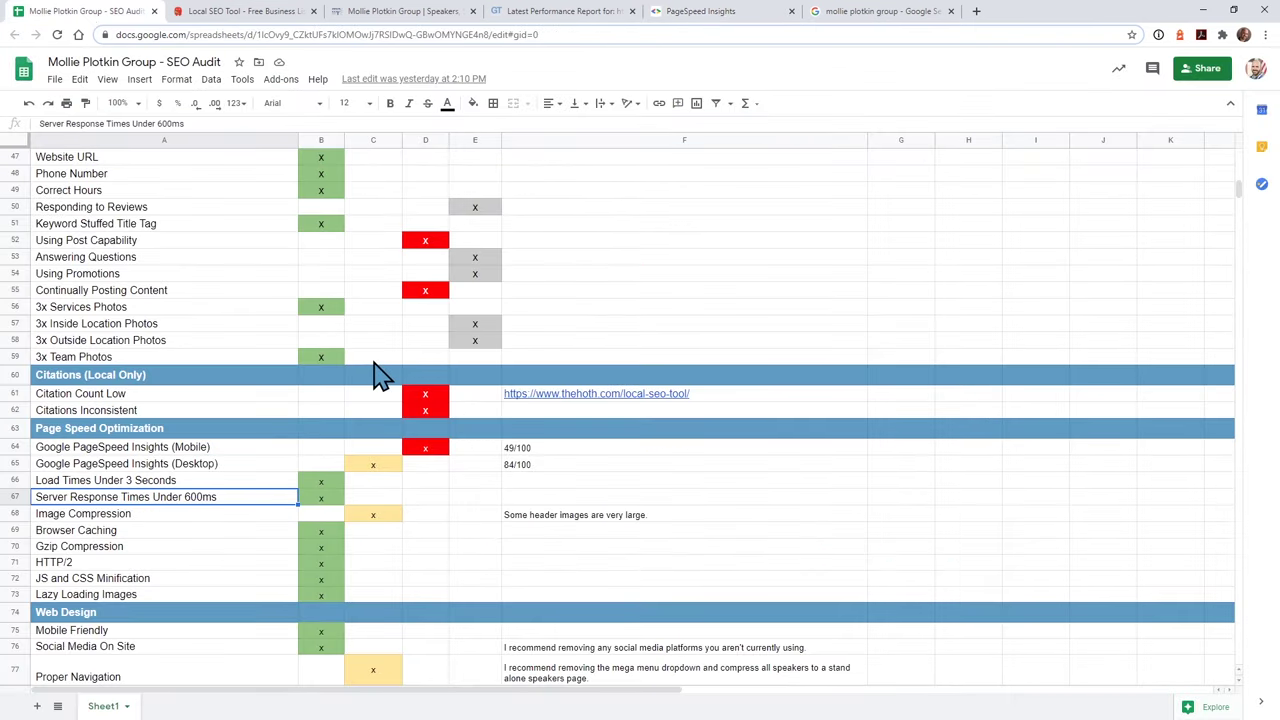
left_click(573, 518)
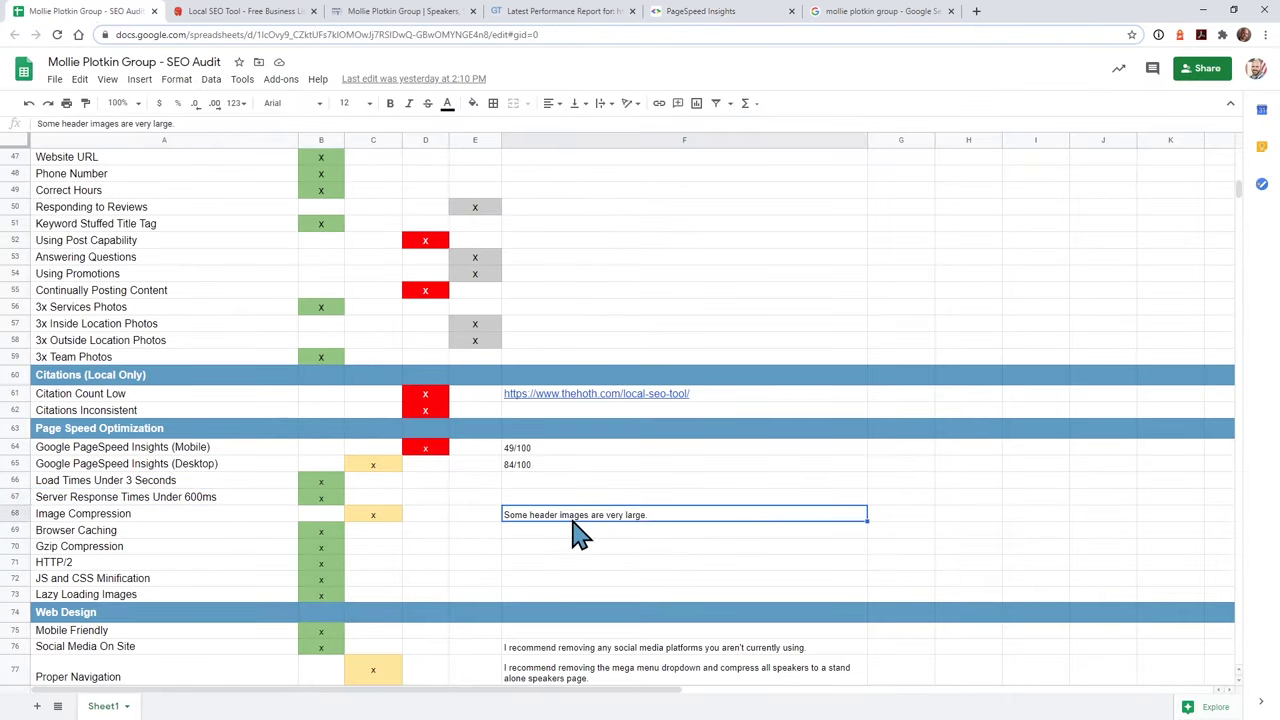
left_click(114, 516)
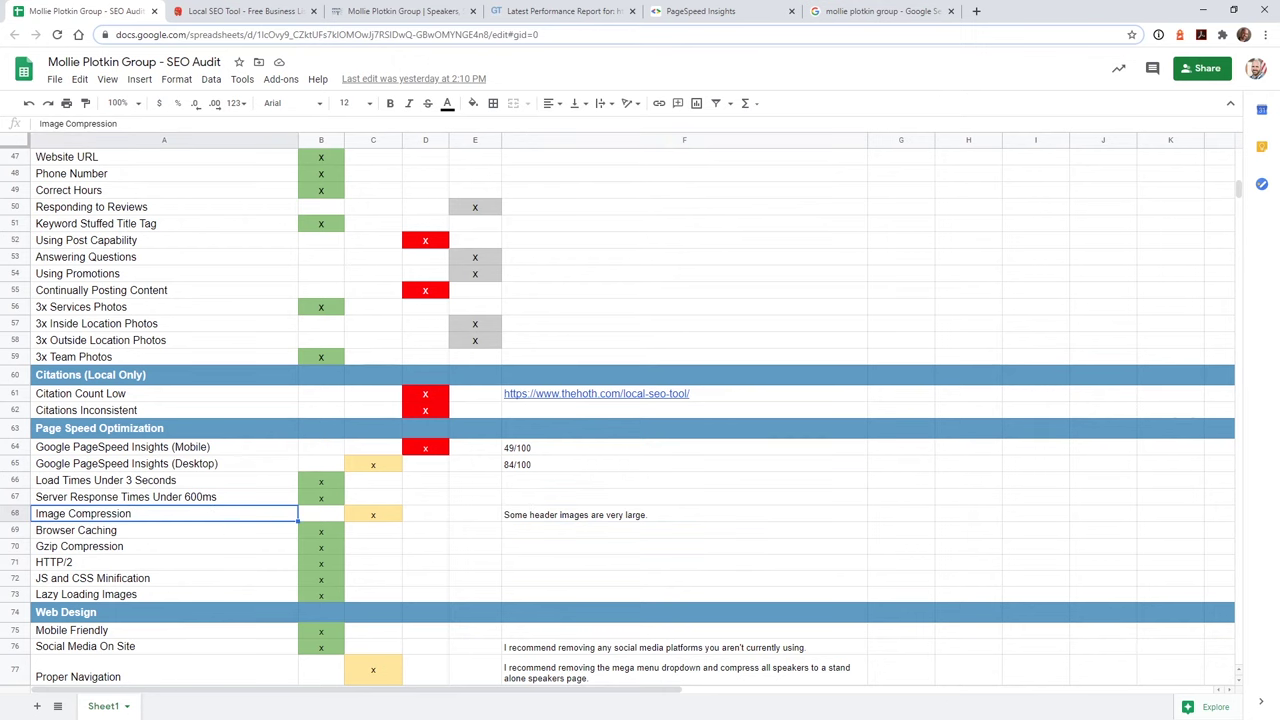
key("alt+Tab")
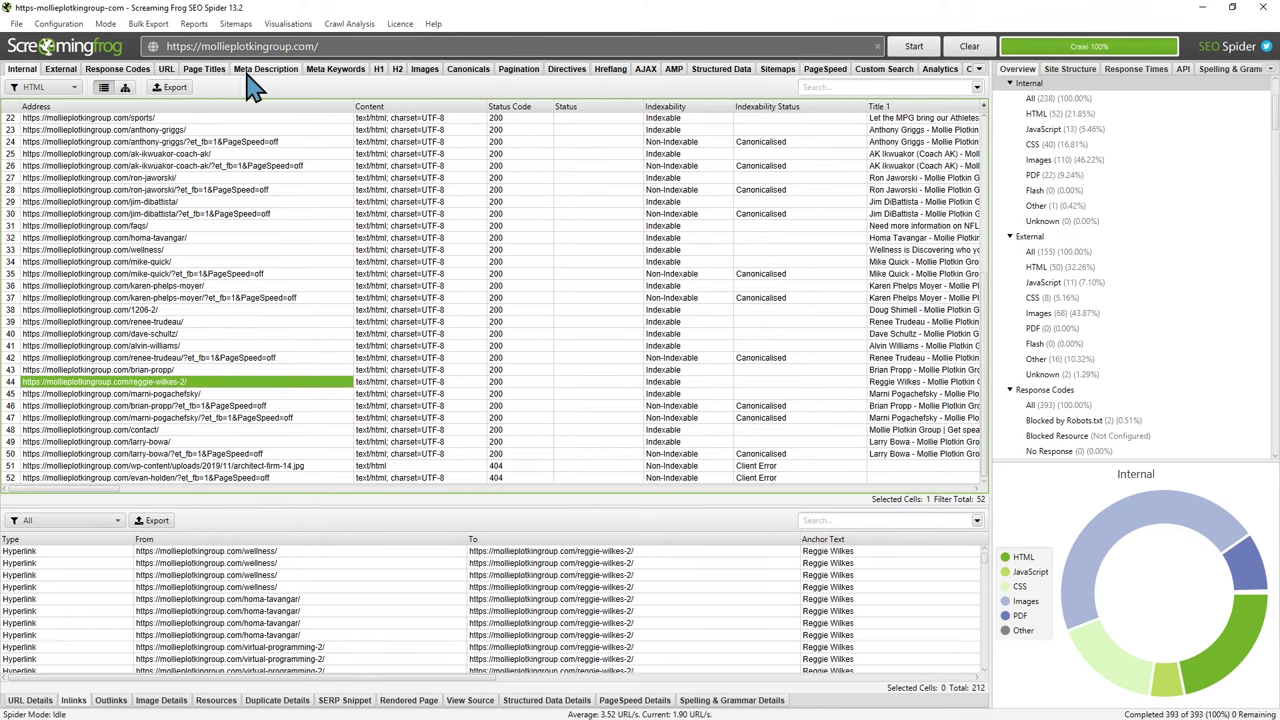
left_click(424, 72)
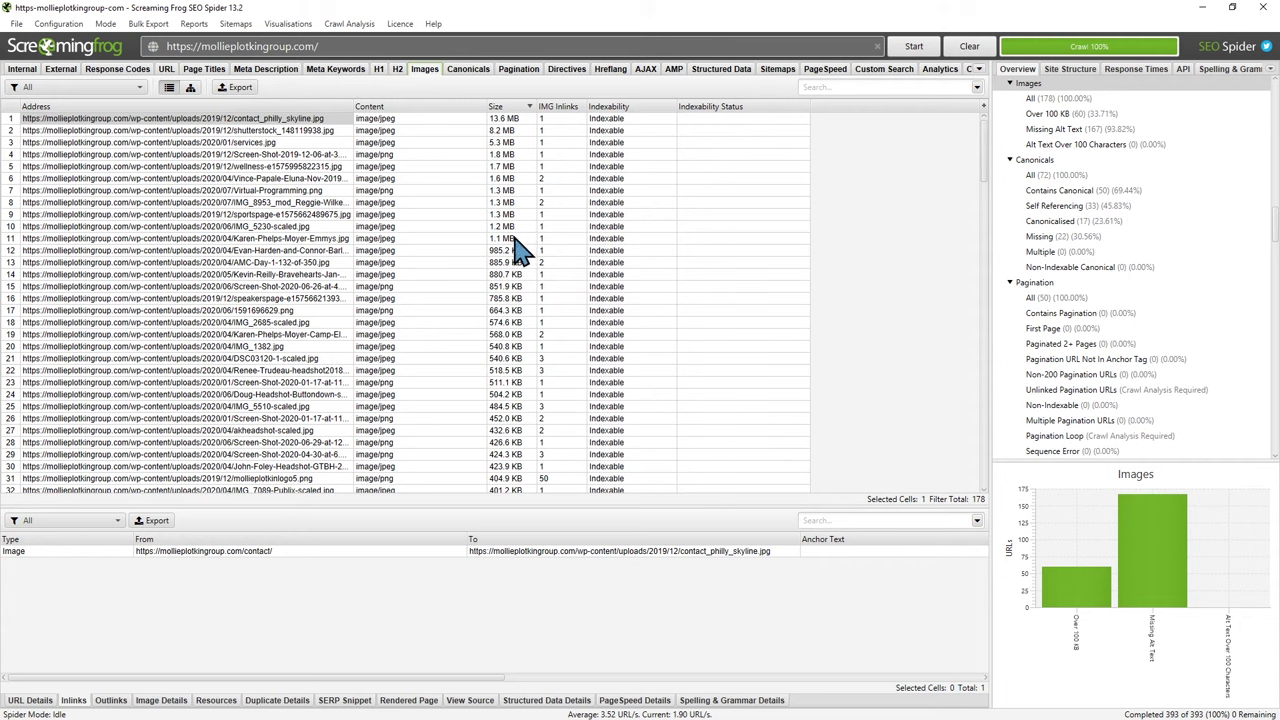
- Look through the crawled image list by file size, comparing images above and below about 100 KB
scroll(520, 385, "down", 6)
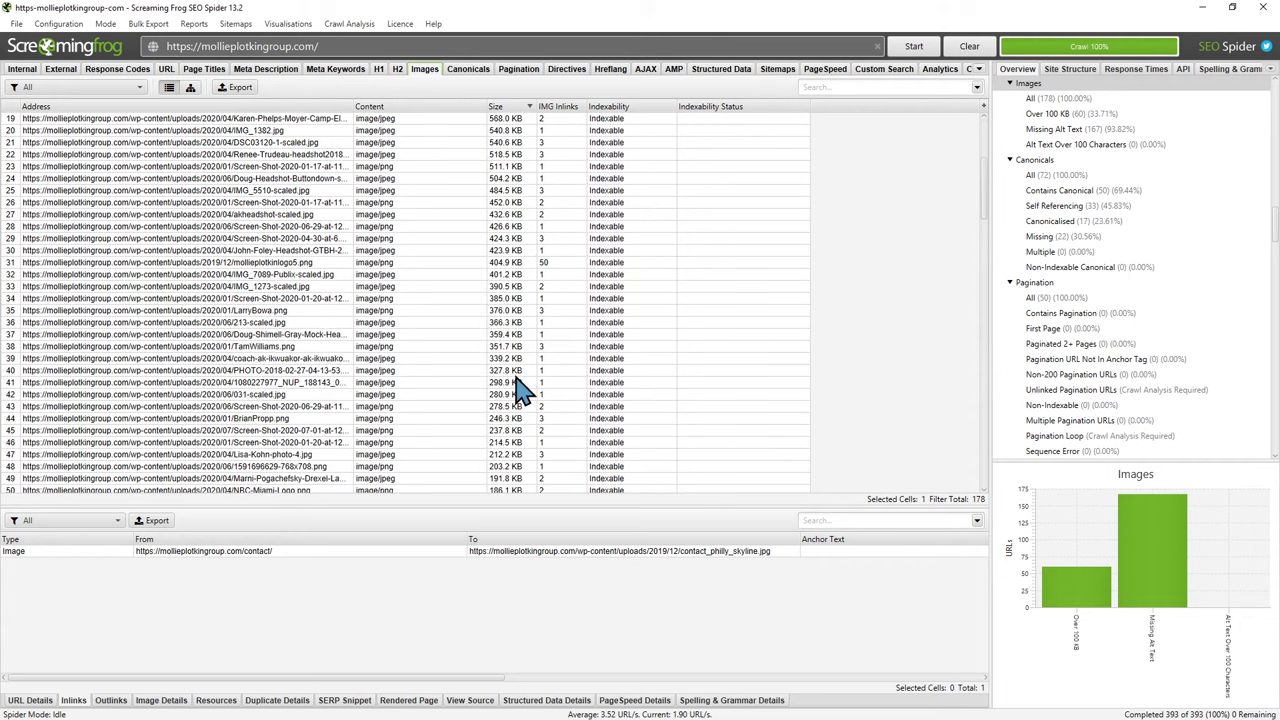
scroll(520, 388, "down", 2)
scroll(520, 395, "down", 6)
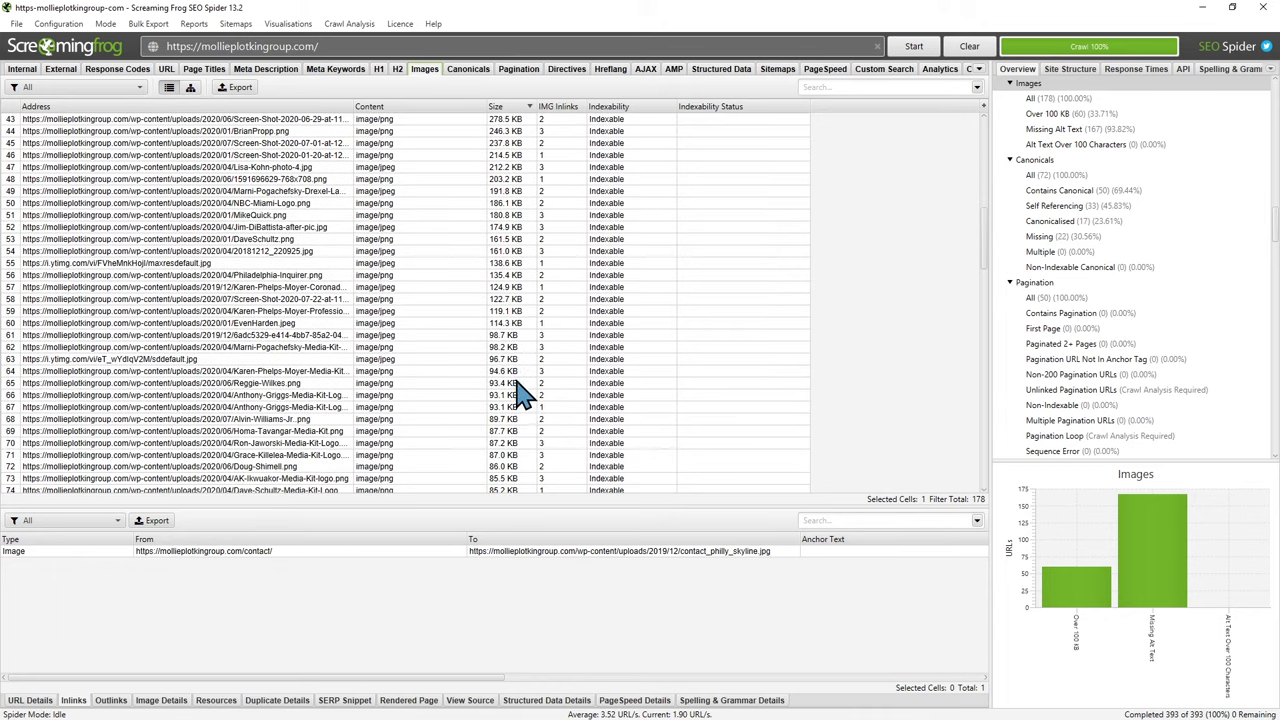
left_click(507, 326)
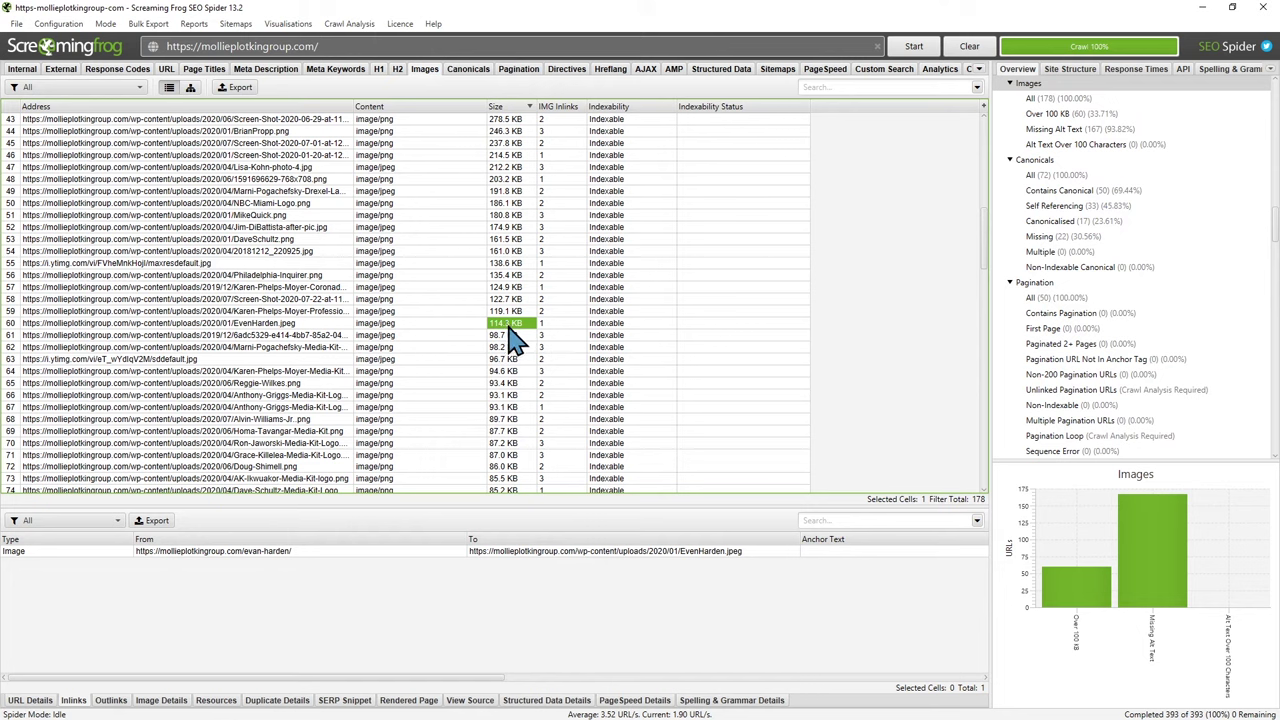
scroll(510, 340, "down", 20)
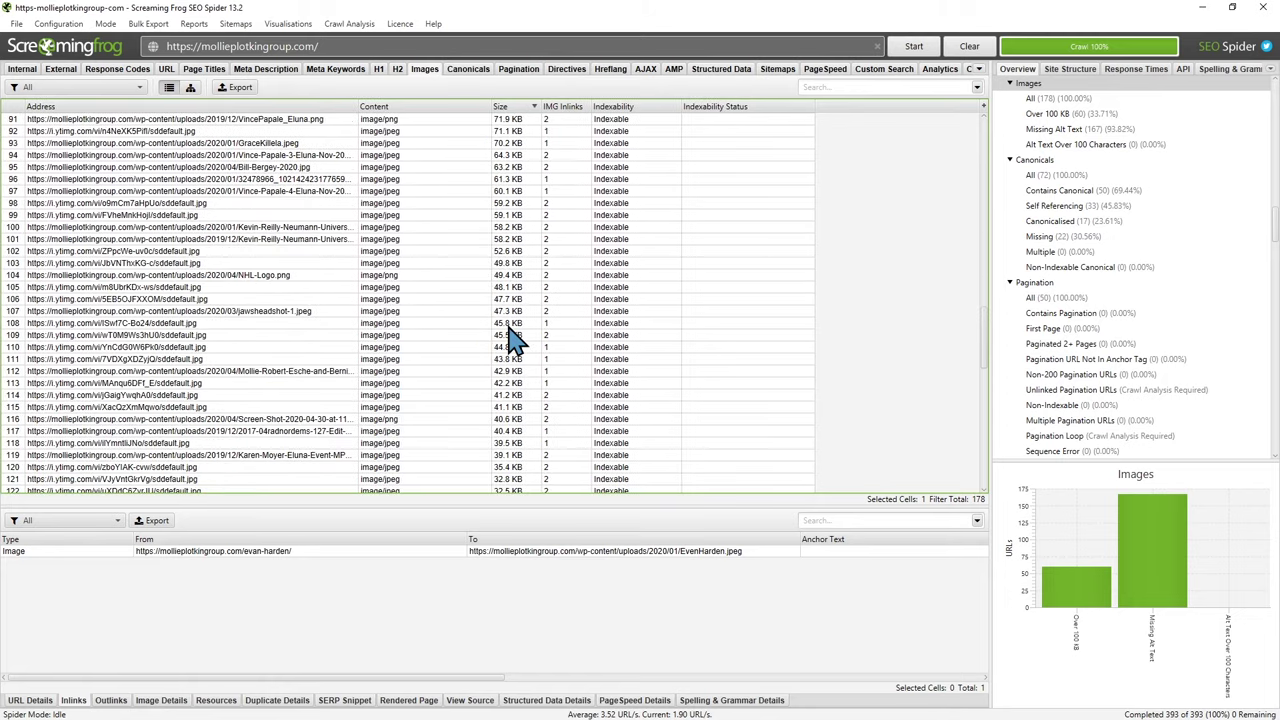
scroll(512, 340, "down", 11)
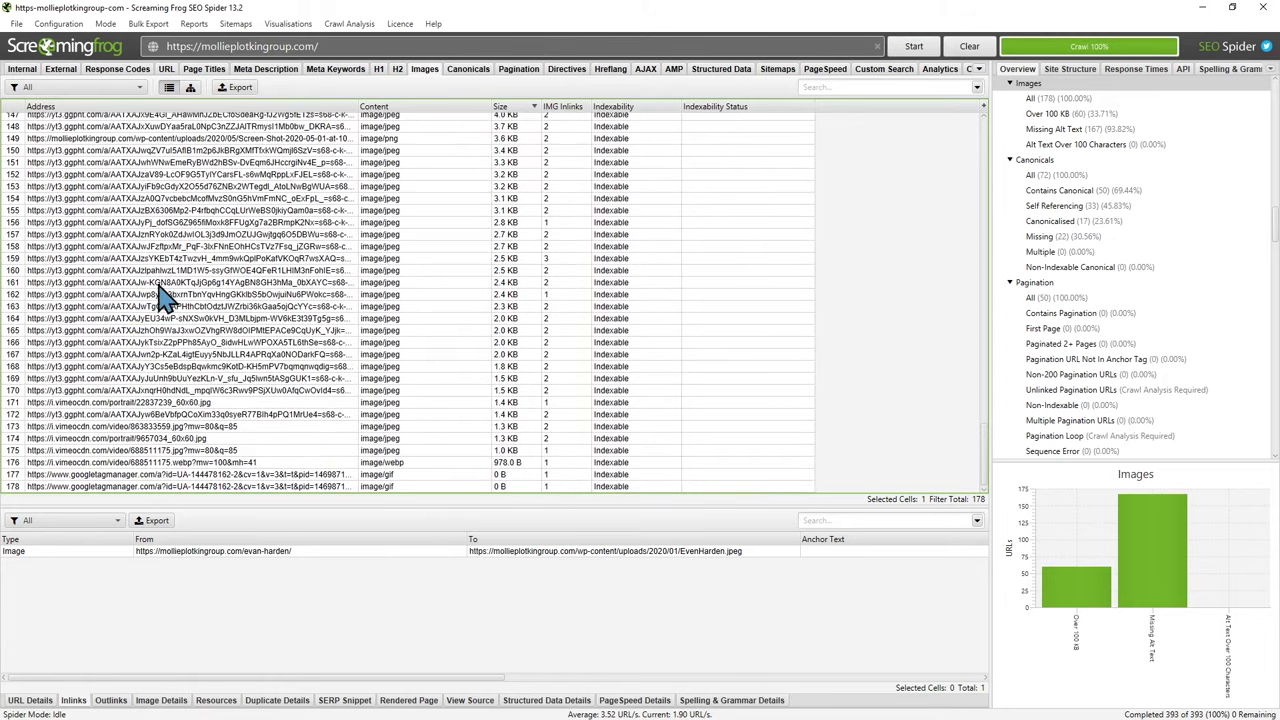
scroll(217, 326, "up", 14)
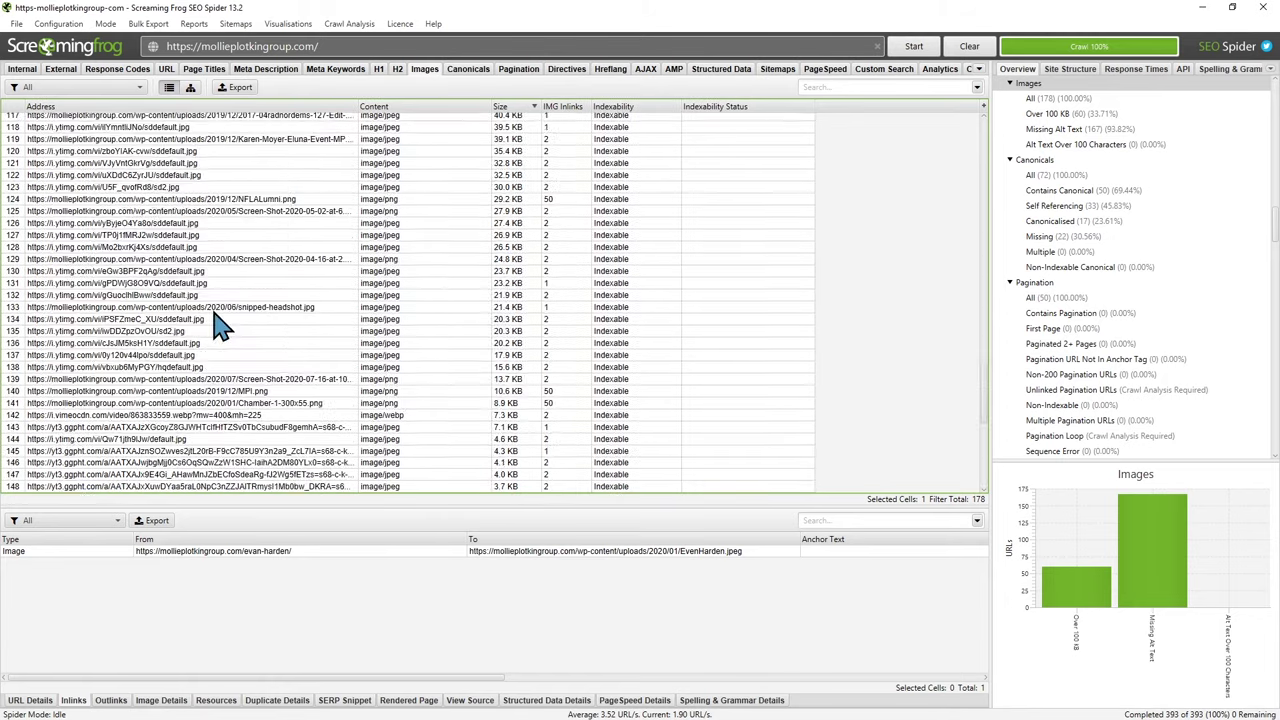
scroll(217, 326, "up", 20)
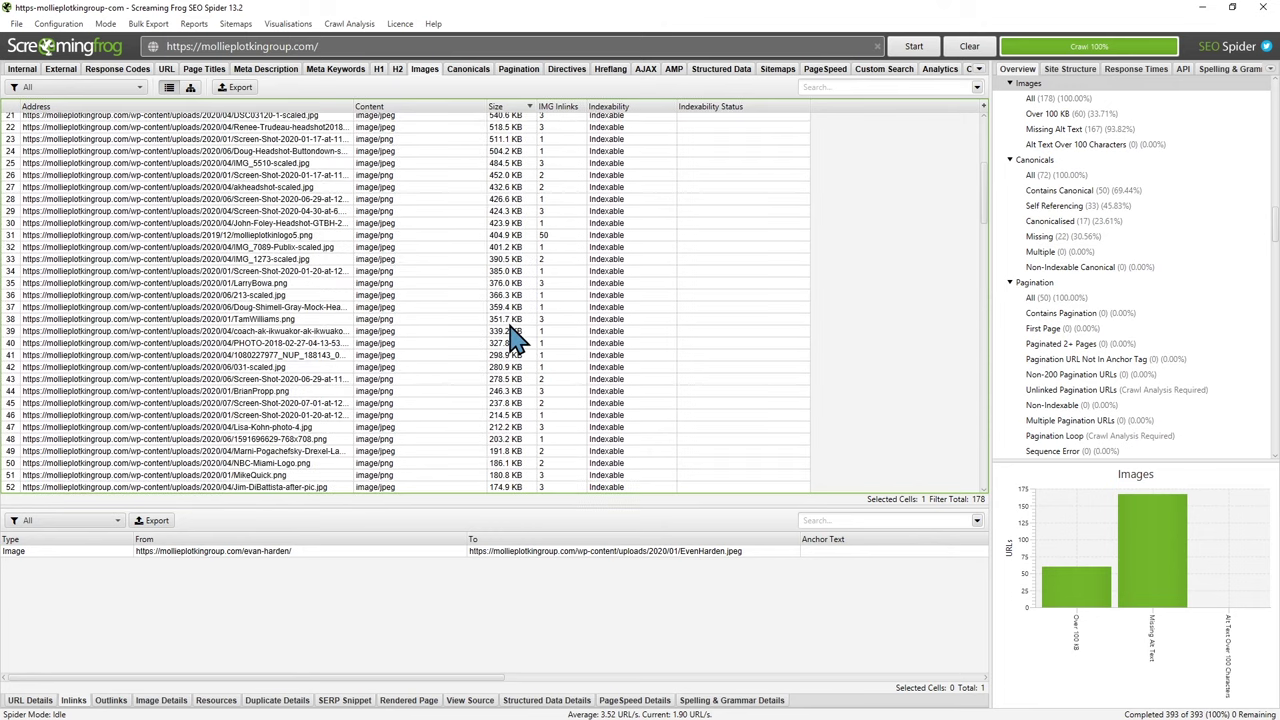
- Inspect the inlinks of several large images, including the speakers page header, to see which pages use them
left_click(207, 307)
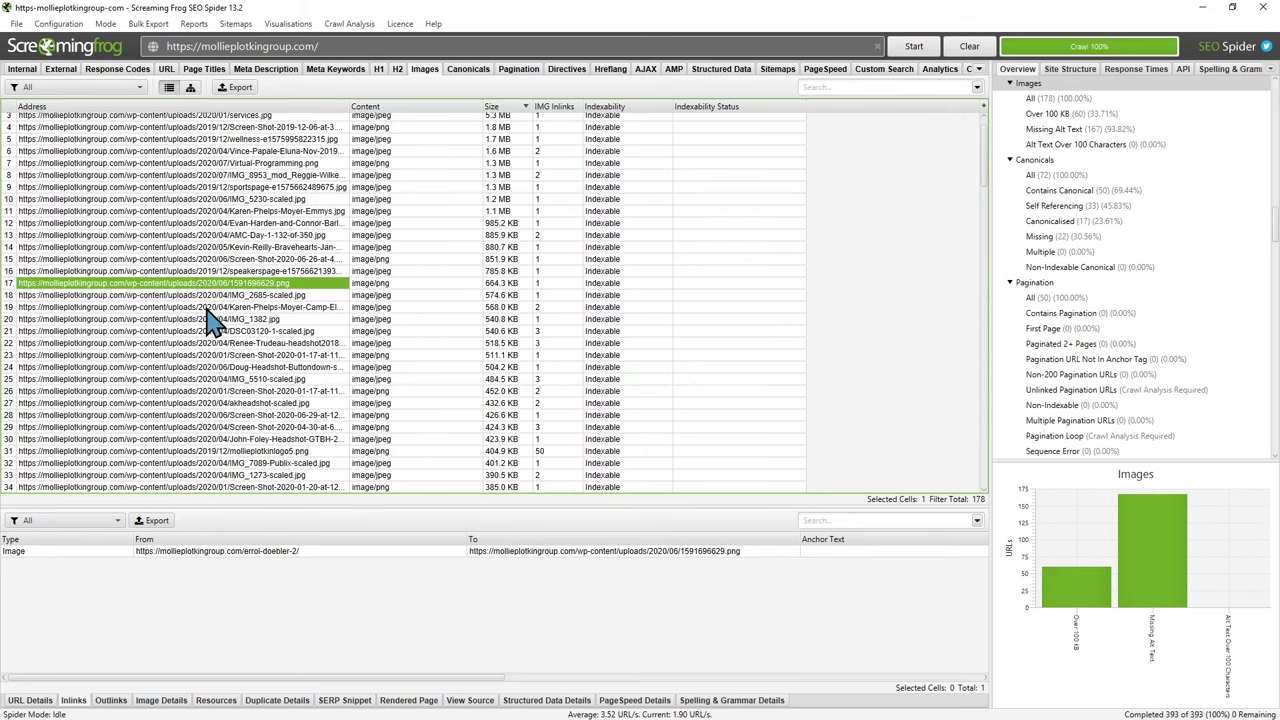
left_click(212, 272)
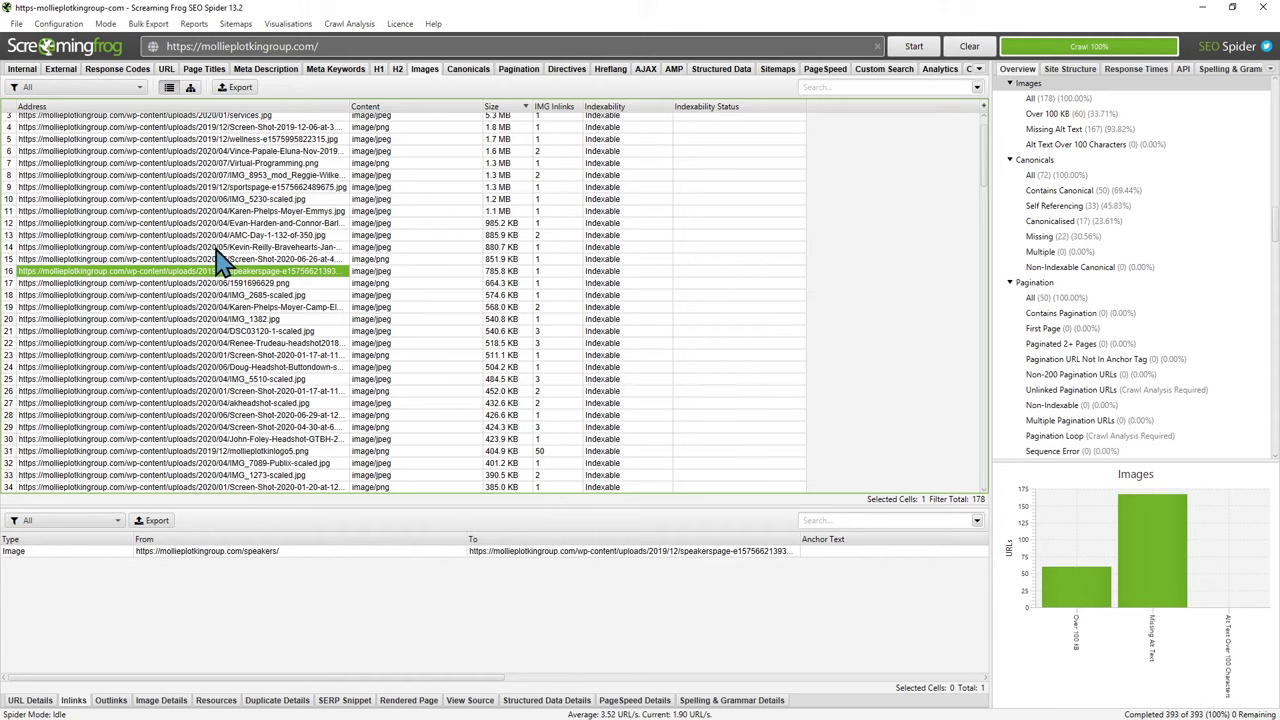
left_click(220, 248)
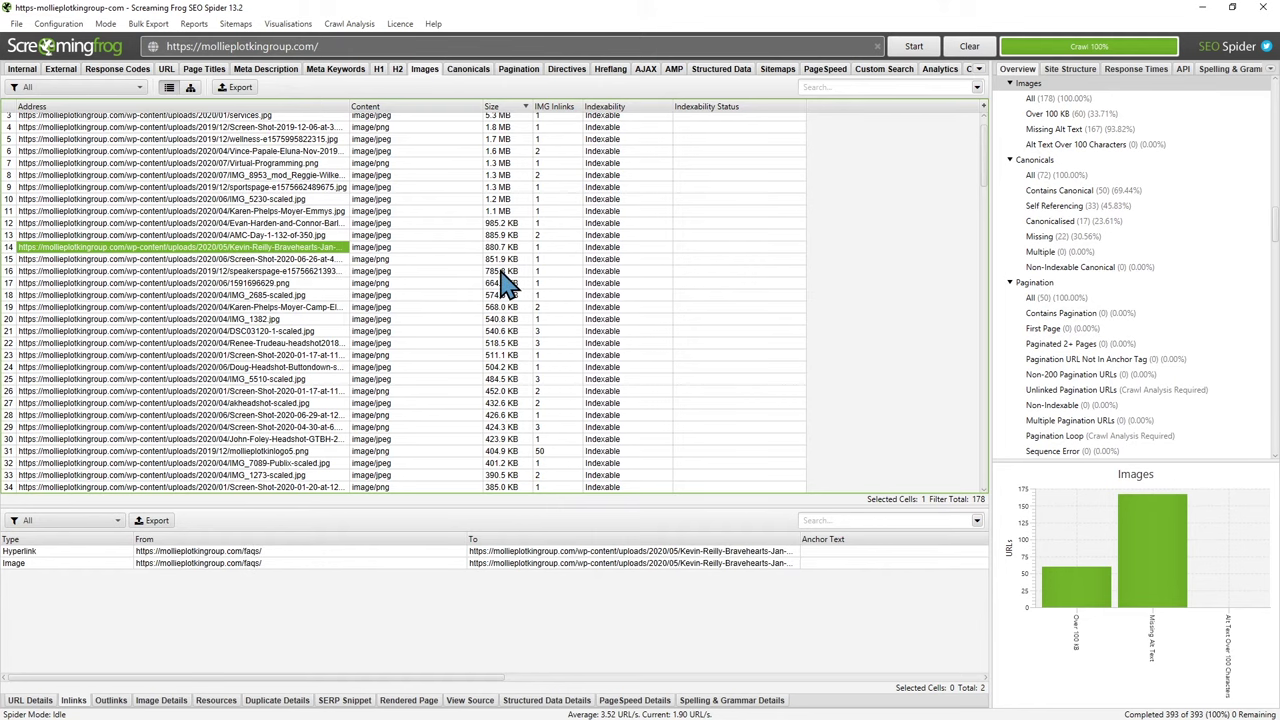
- Leave Screaming Frog and open the Squoosh image compression site in a new browser tab
left_click(1203, 8)
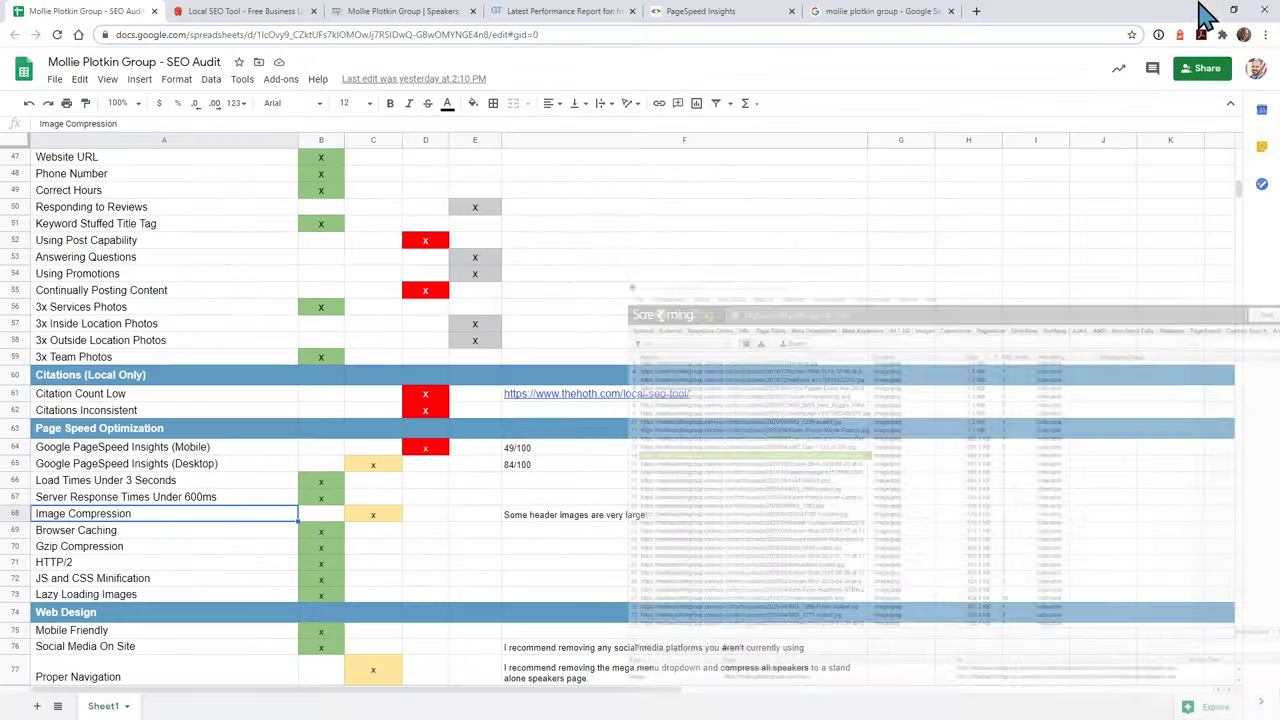
left_click(977, 11)
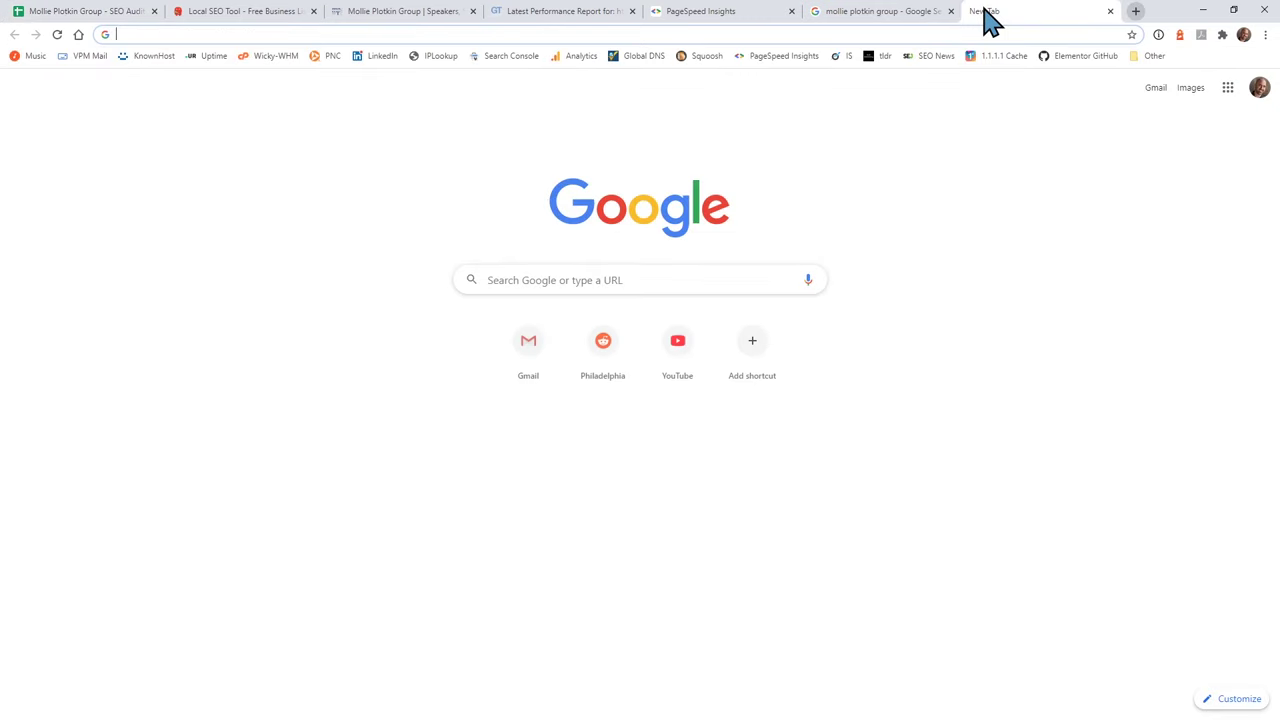
left_click(700, 57)
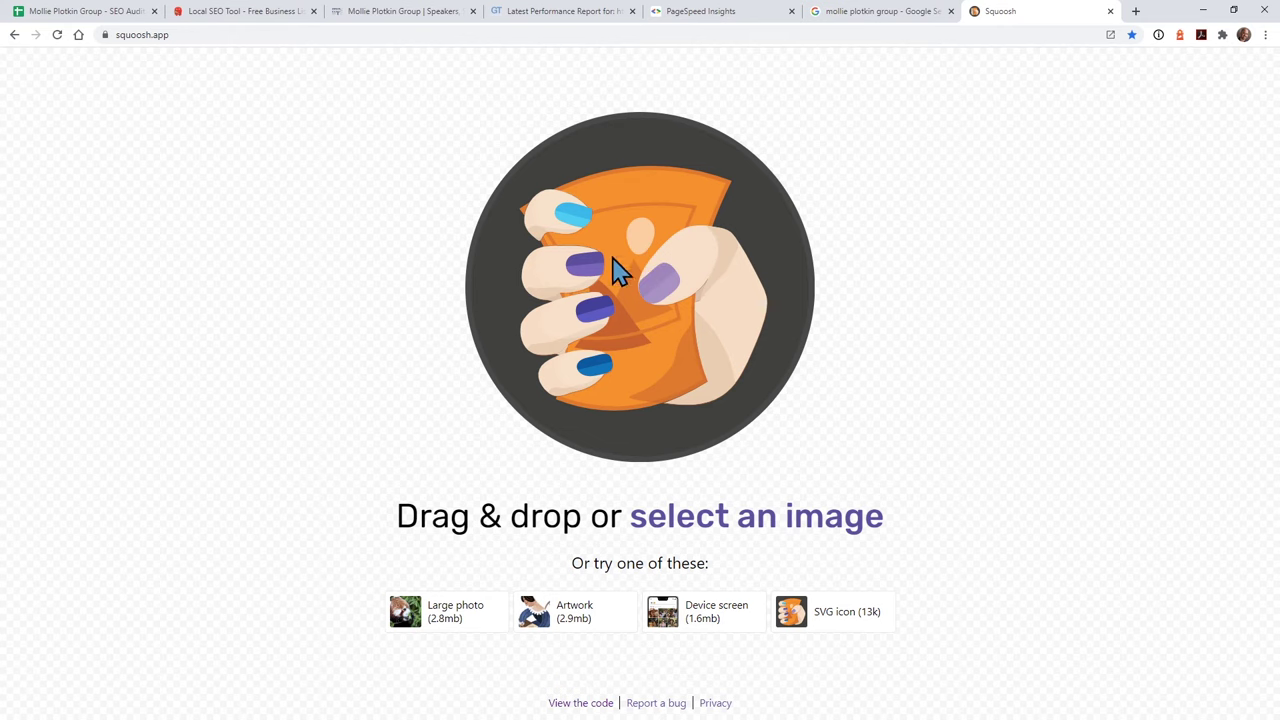
- Return to the audit sheet and review the Browser Caching, Gzip Compression, HTTP/2, JS and CSS Minification and Lazy Loading Images items
left_click(103, 12)
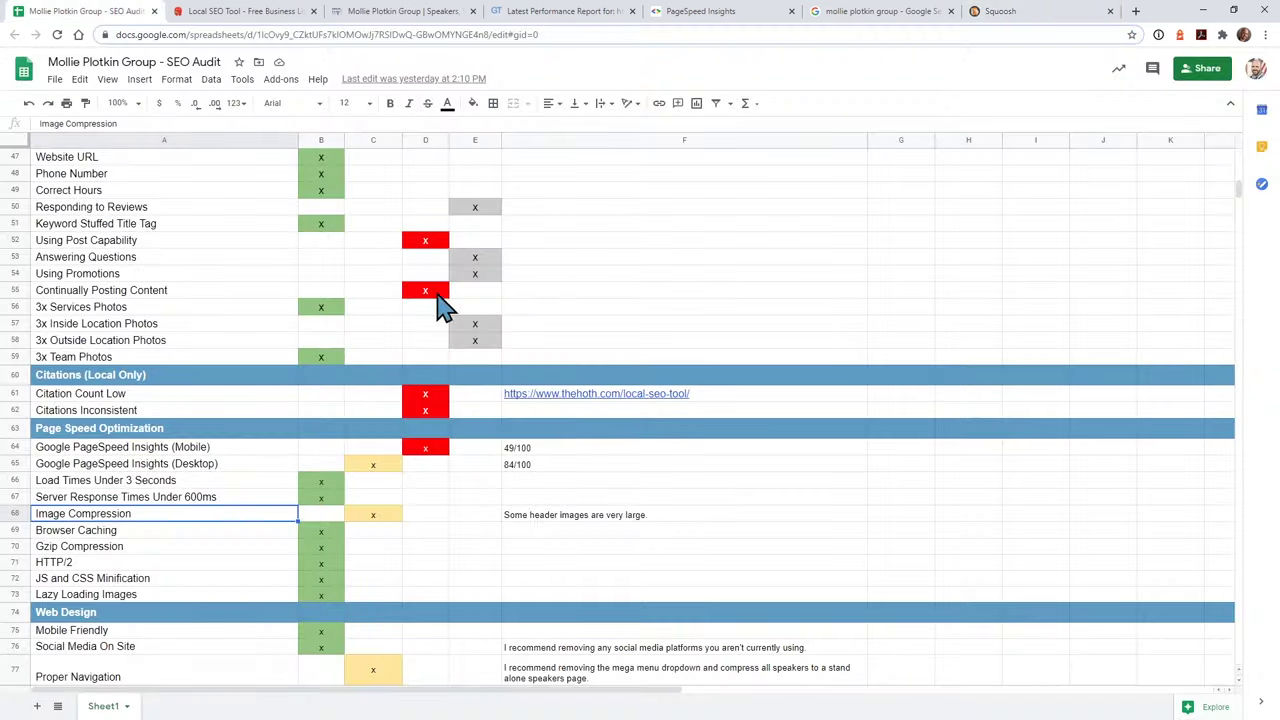
left_click(373, 530)
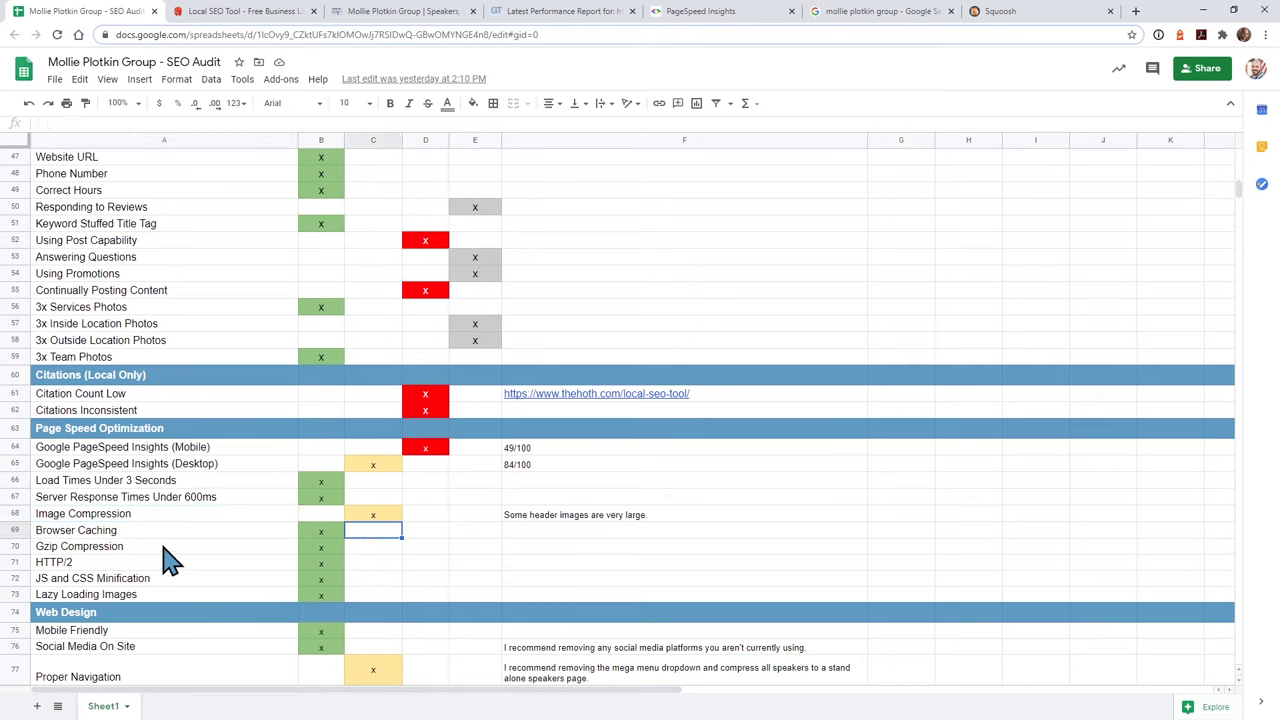
left_click(118, 533)
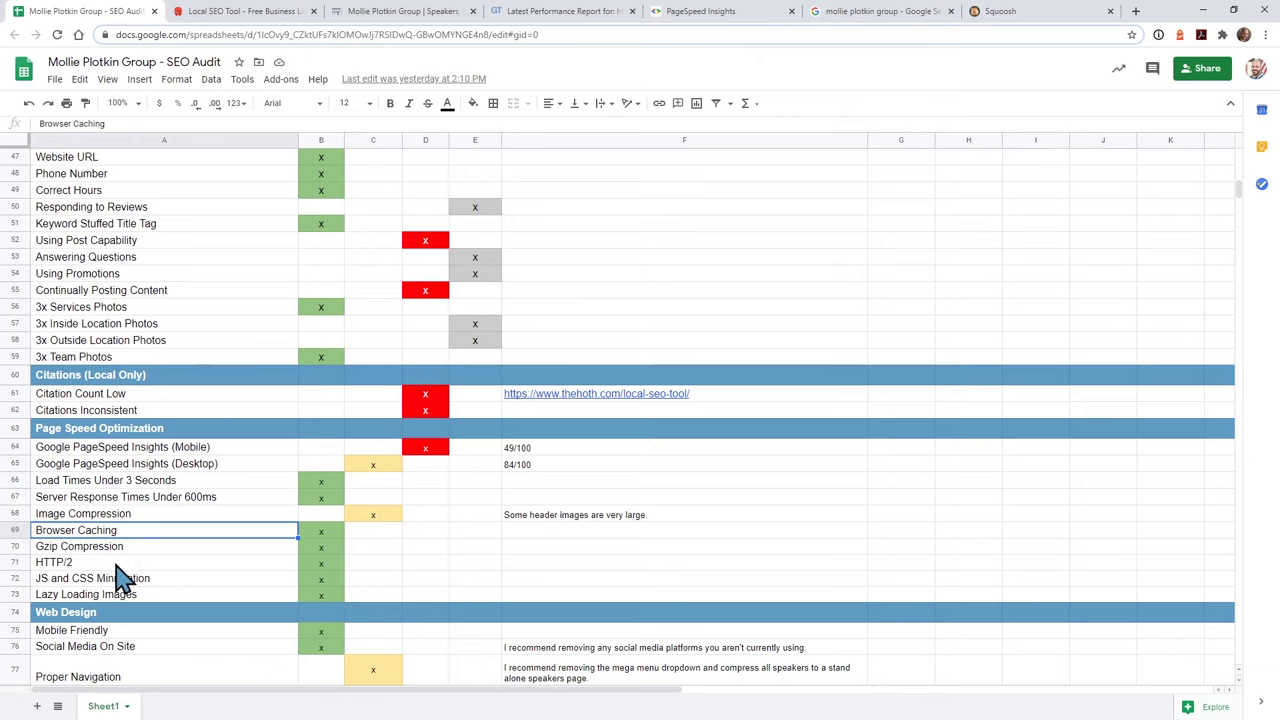
left_click(117, 566)
left_click(120, 580)
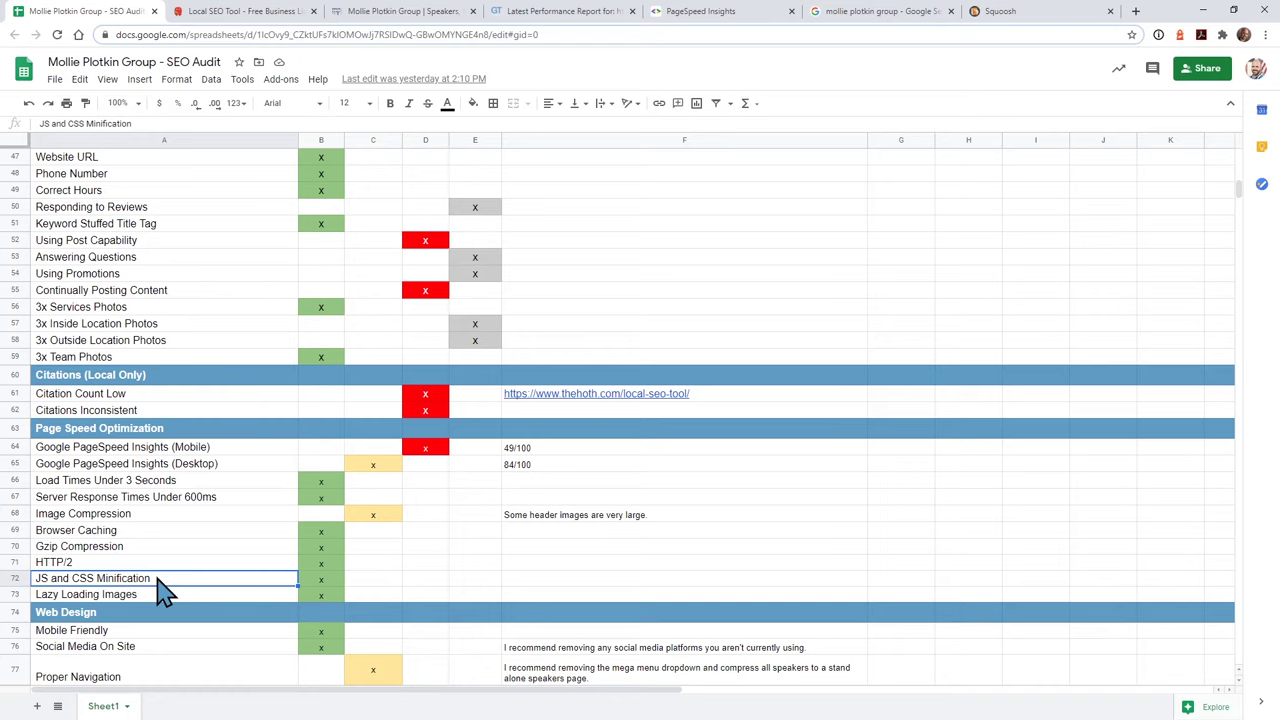
left_click(152, 596)
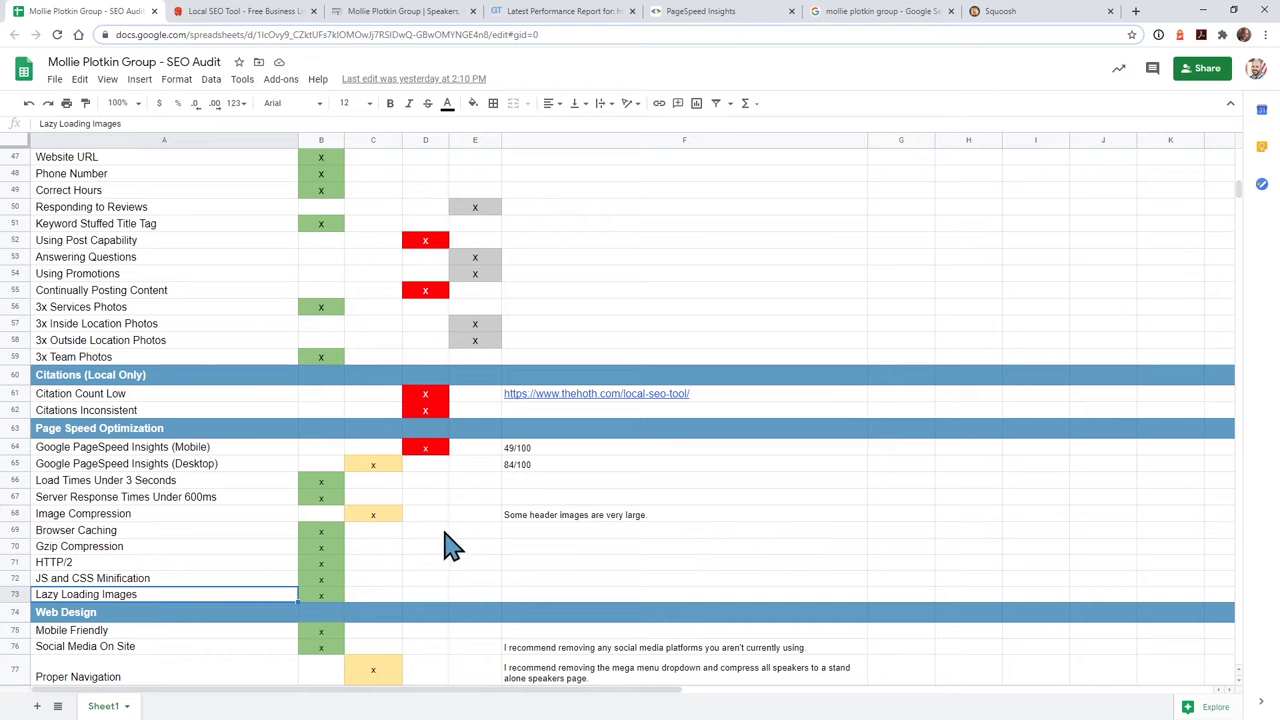
left_click(162, 580)
left_click(98, 597)
- Move on to the Web Design section's Mobile Friendly item and switch to the mollieplotkingroup.com homepage
scroll(150, 460, "down", 5)
left_click(60, 395)
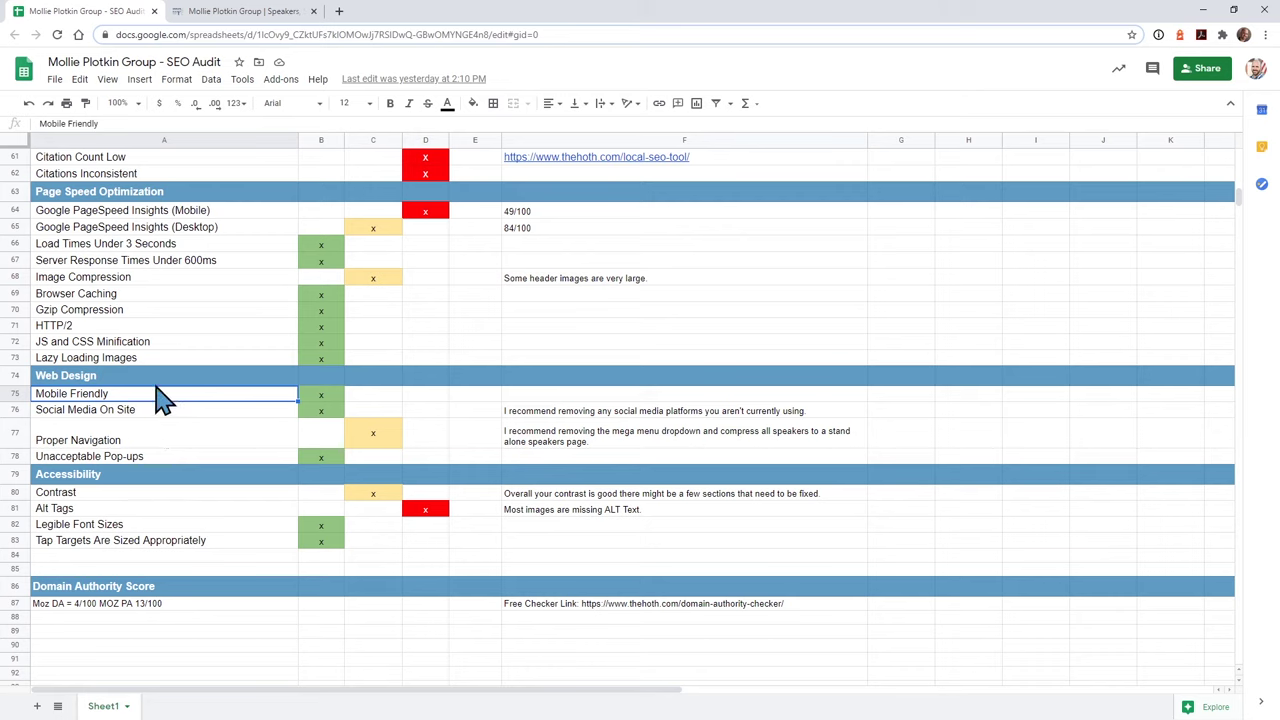
left_click(245, 11)
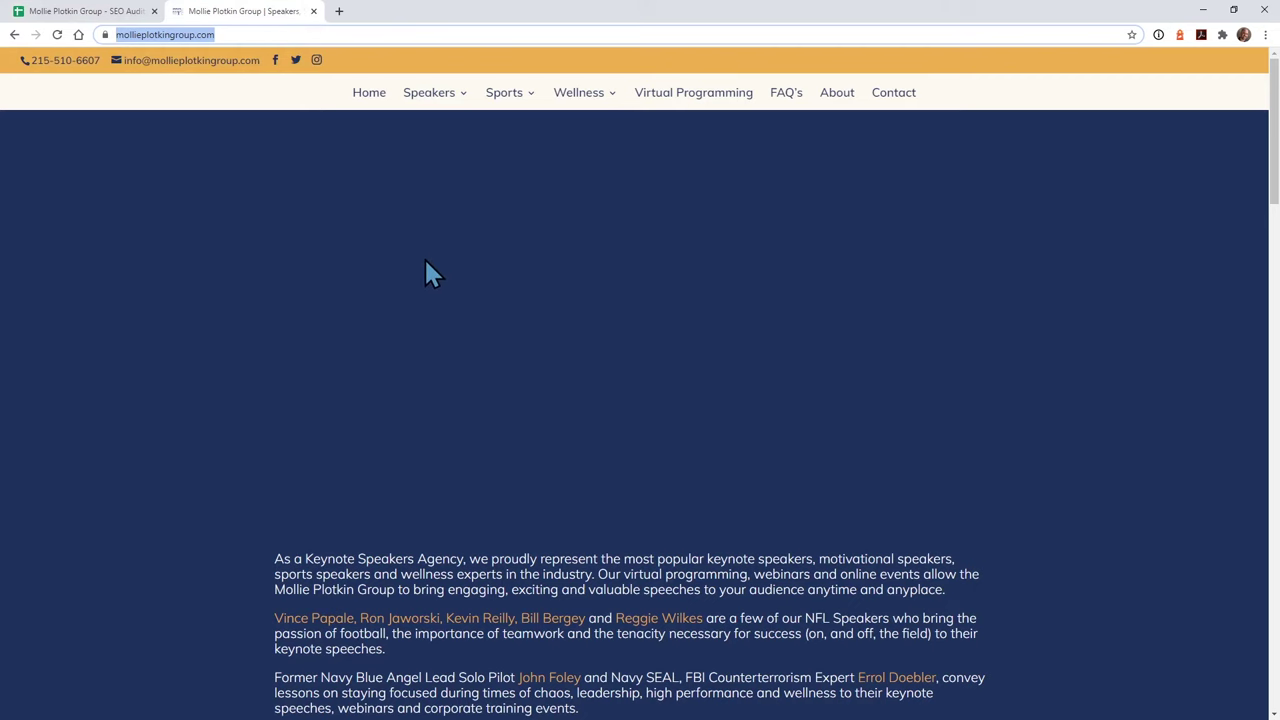
- Check the homepage at a mobile width with the developer tools docked beside it, viewing and closing its mobile navigation menu
key("ctrl+shift+j")
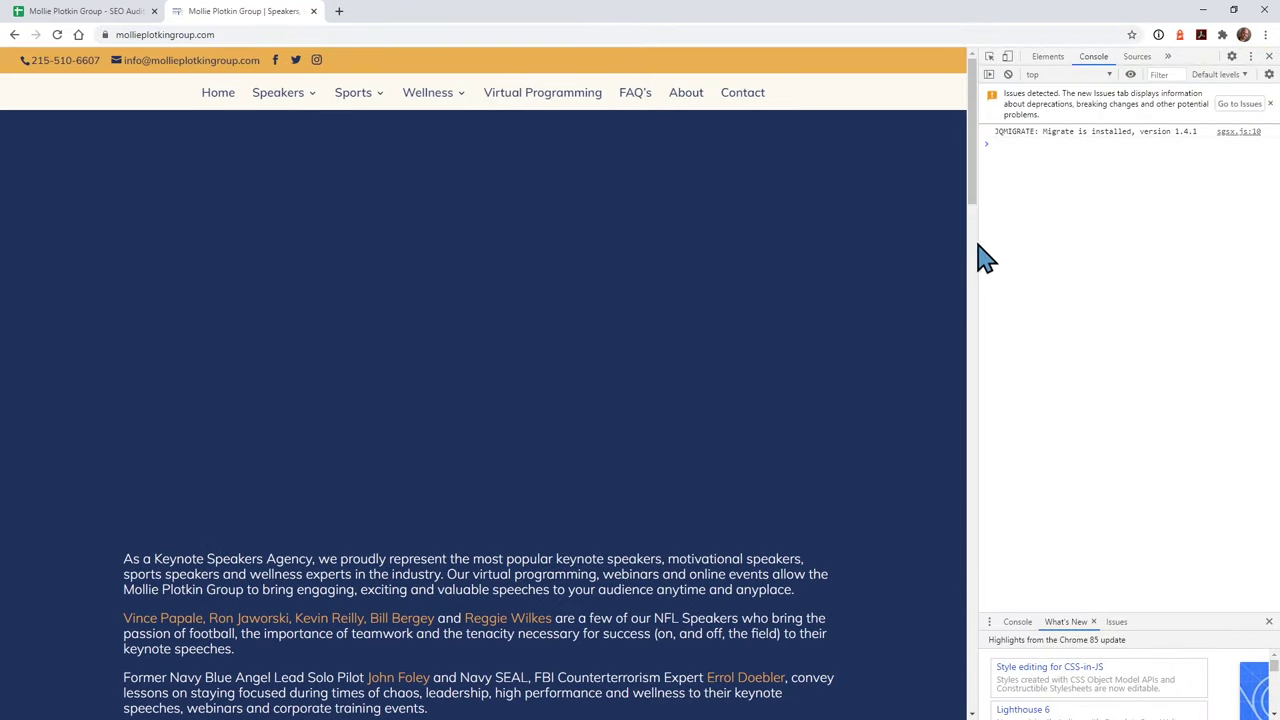
left_click_drag(976, 277, 412, 340)
left_click(347, 162)
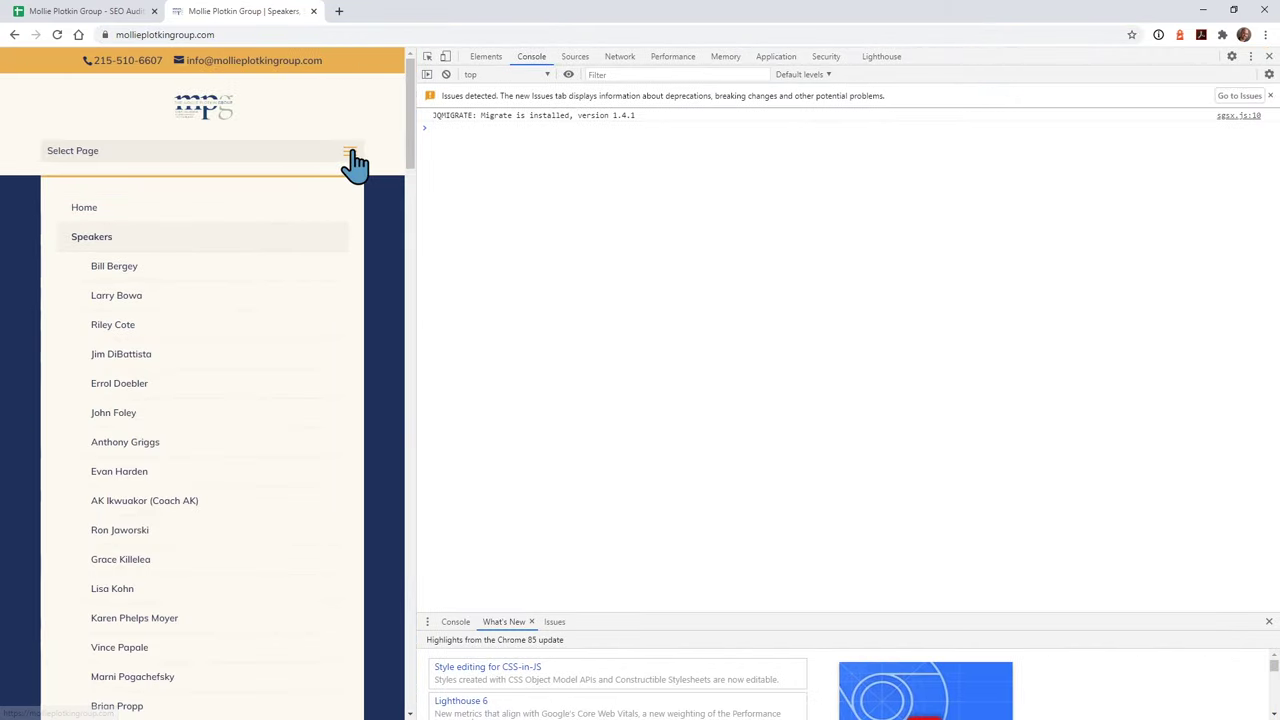
left_click(352, 160)
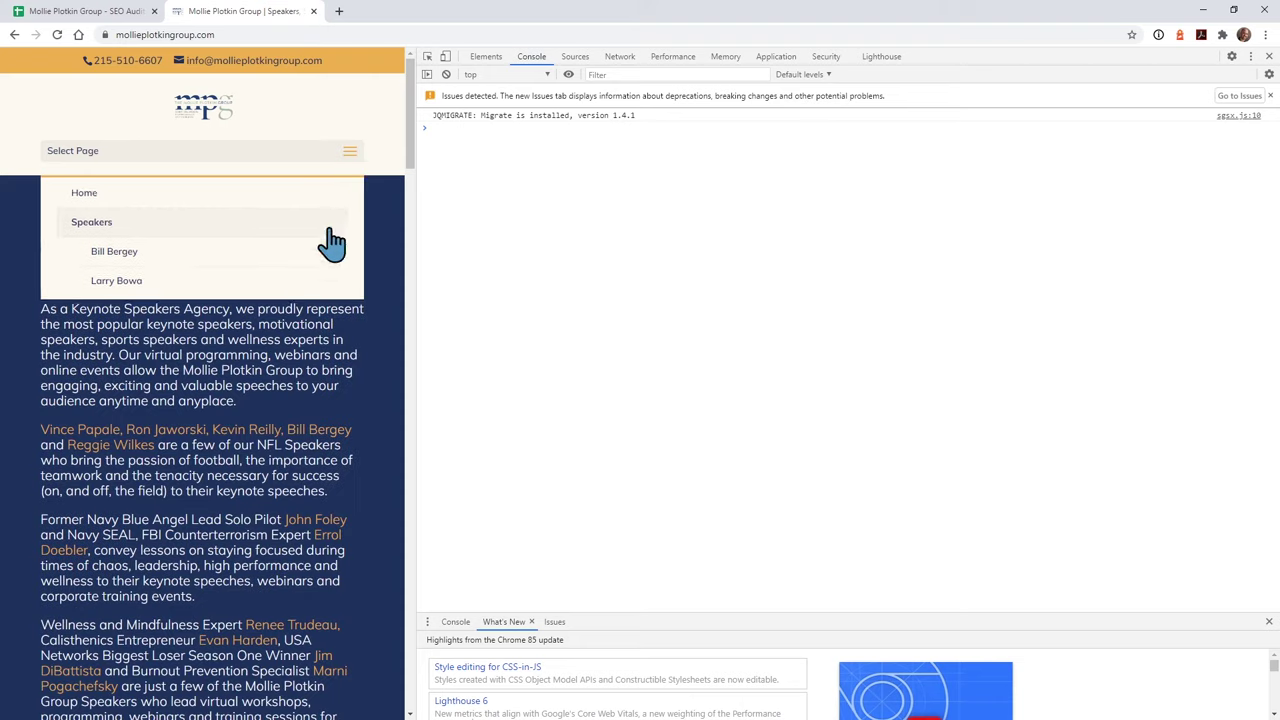
- Go to the audit's Social Media On Site item and, with the homepage back at full width, check its linked Twitter profile
left_click(88, 14)
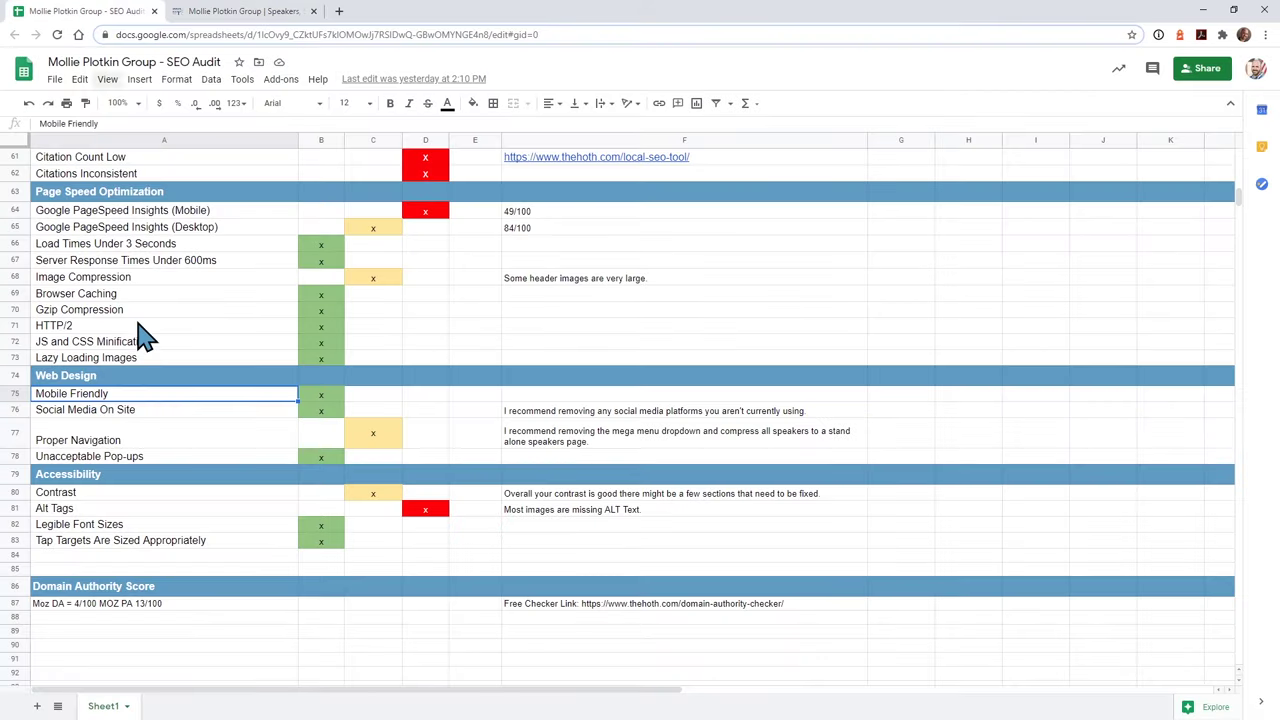
left_click(118, 409)
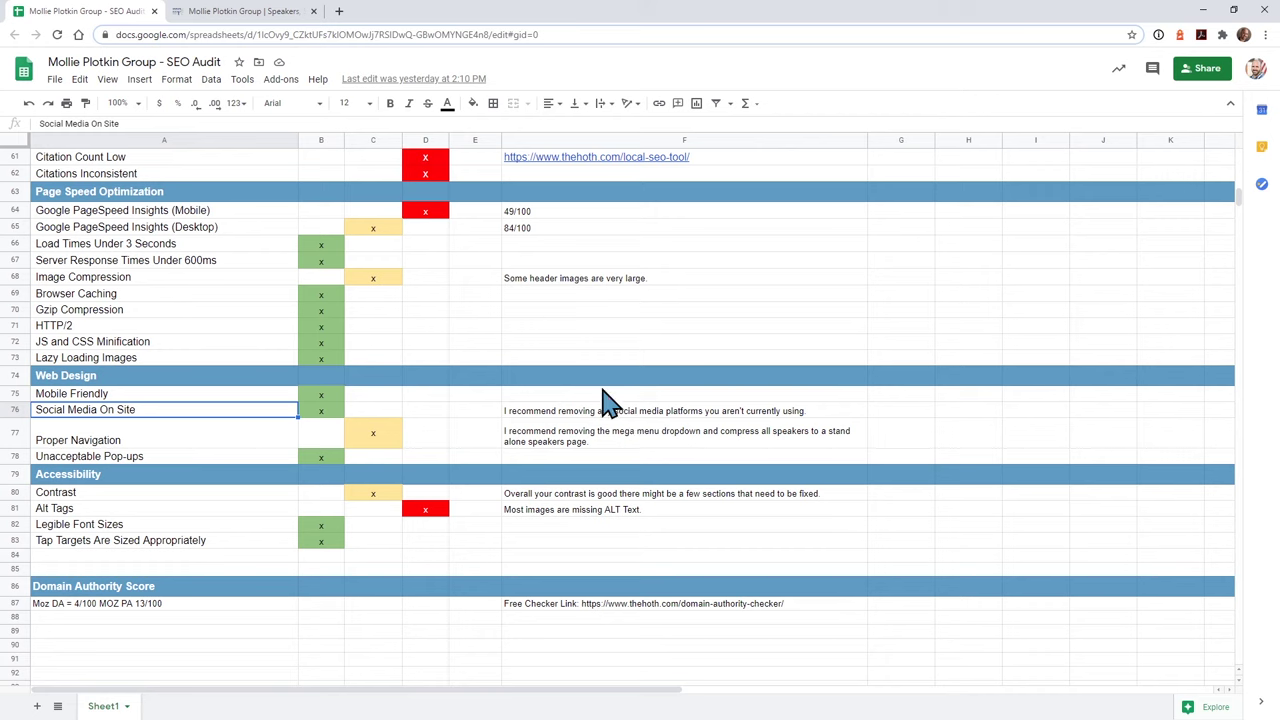
left_click(245, 12)
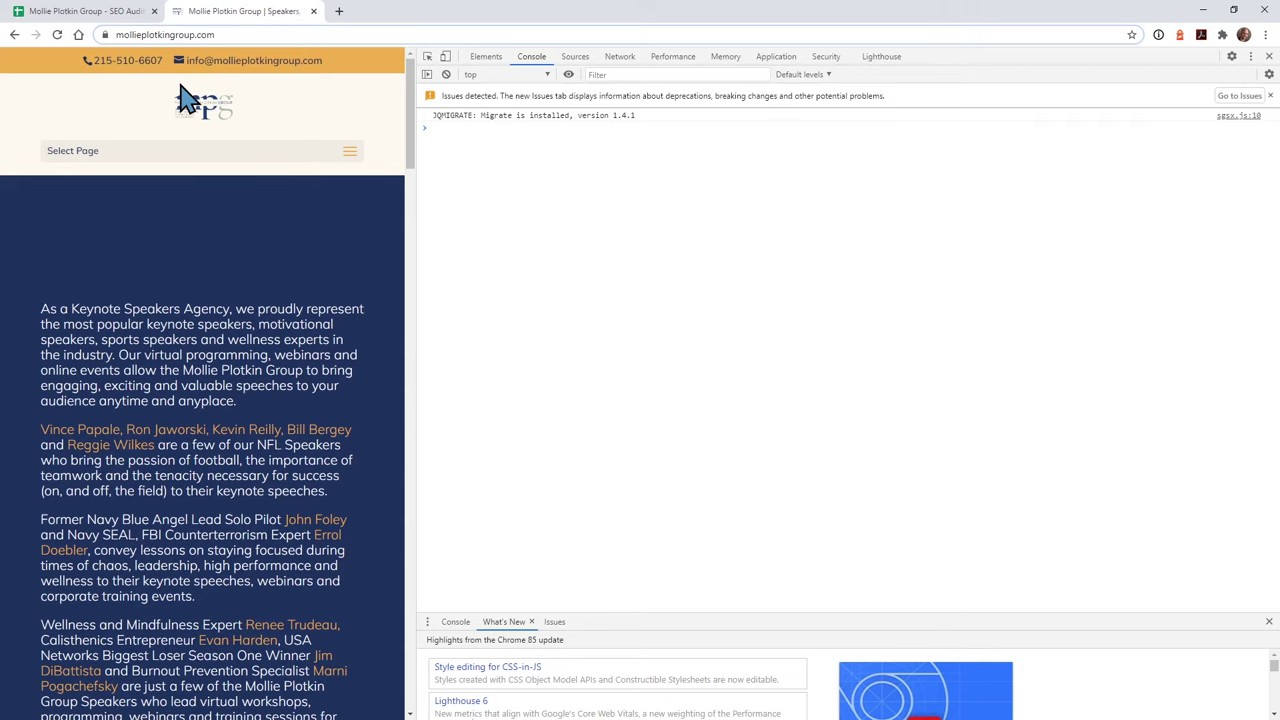
left_click_drag(414, 114, 1116, 112)
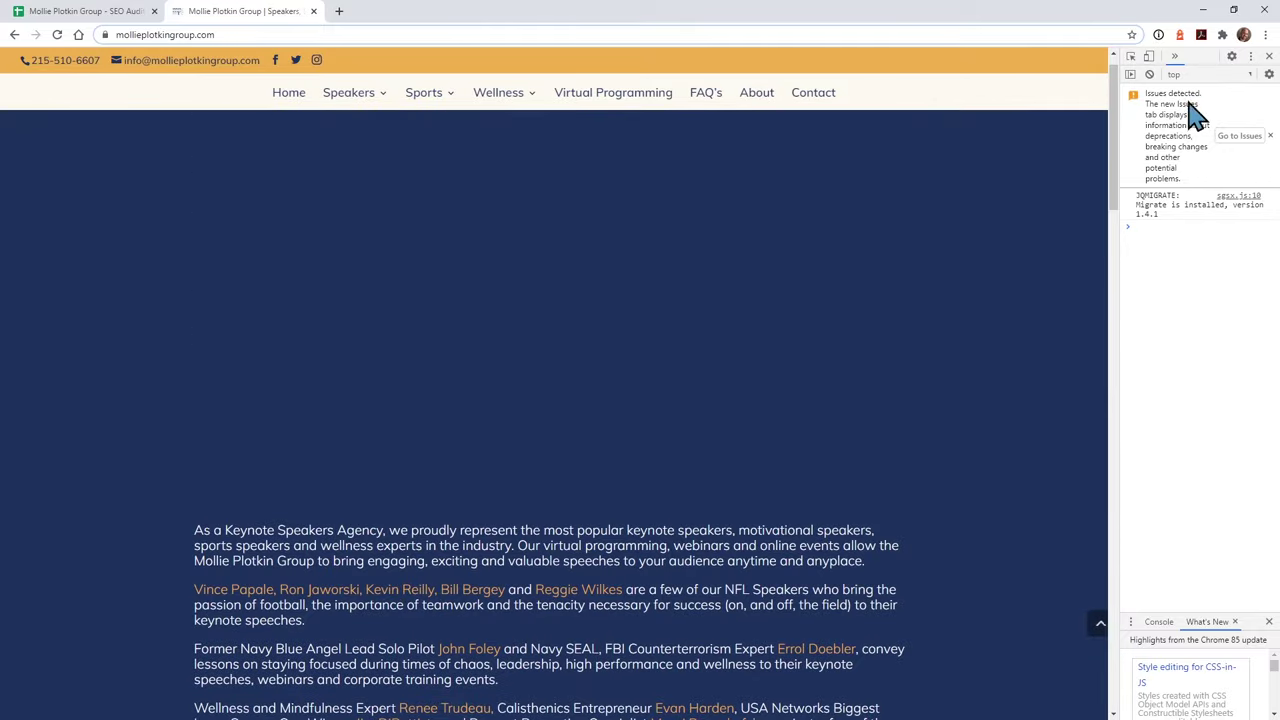
left_click(1269, 56)
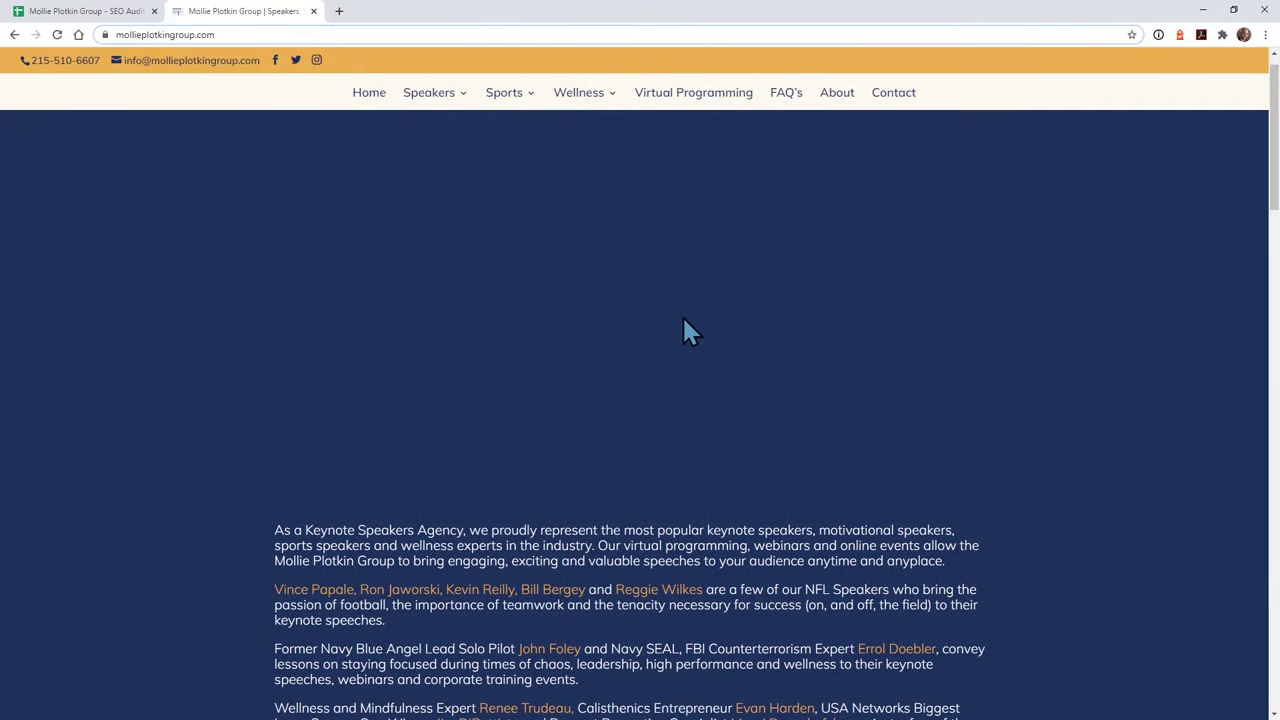
left_click(295, 64)
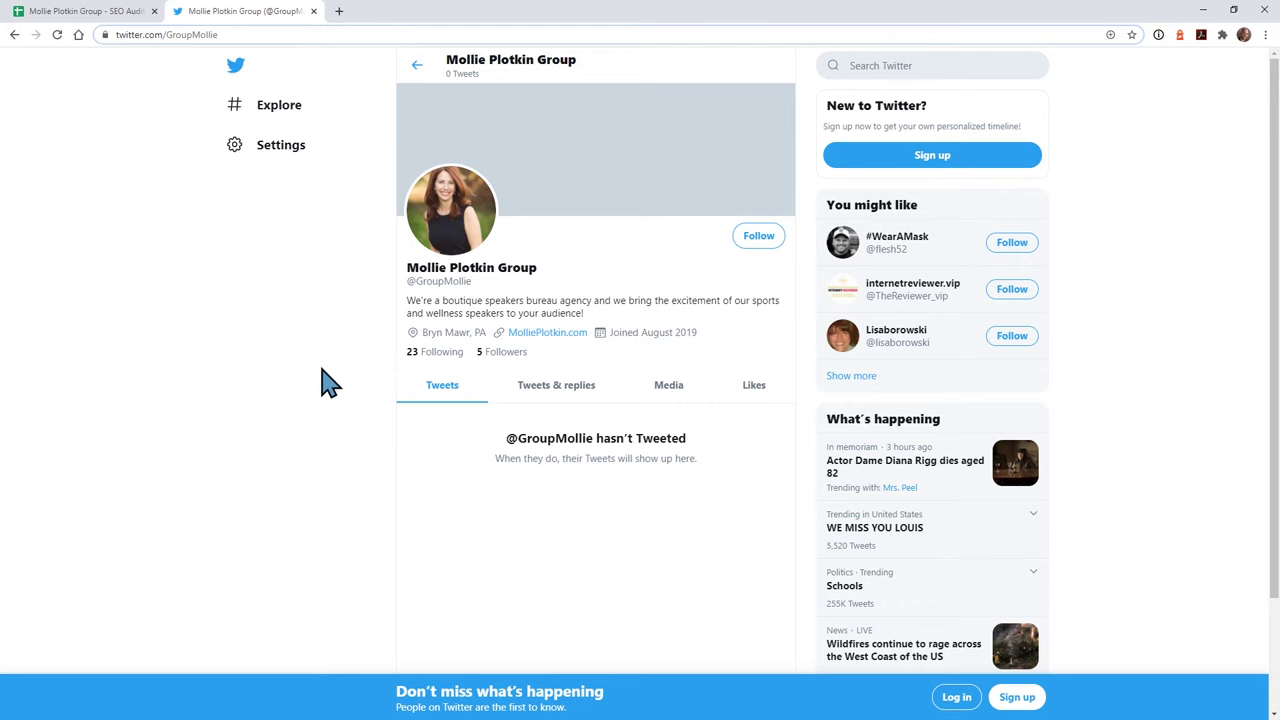
key("alt+Left")
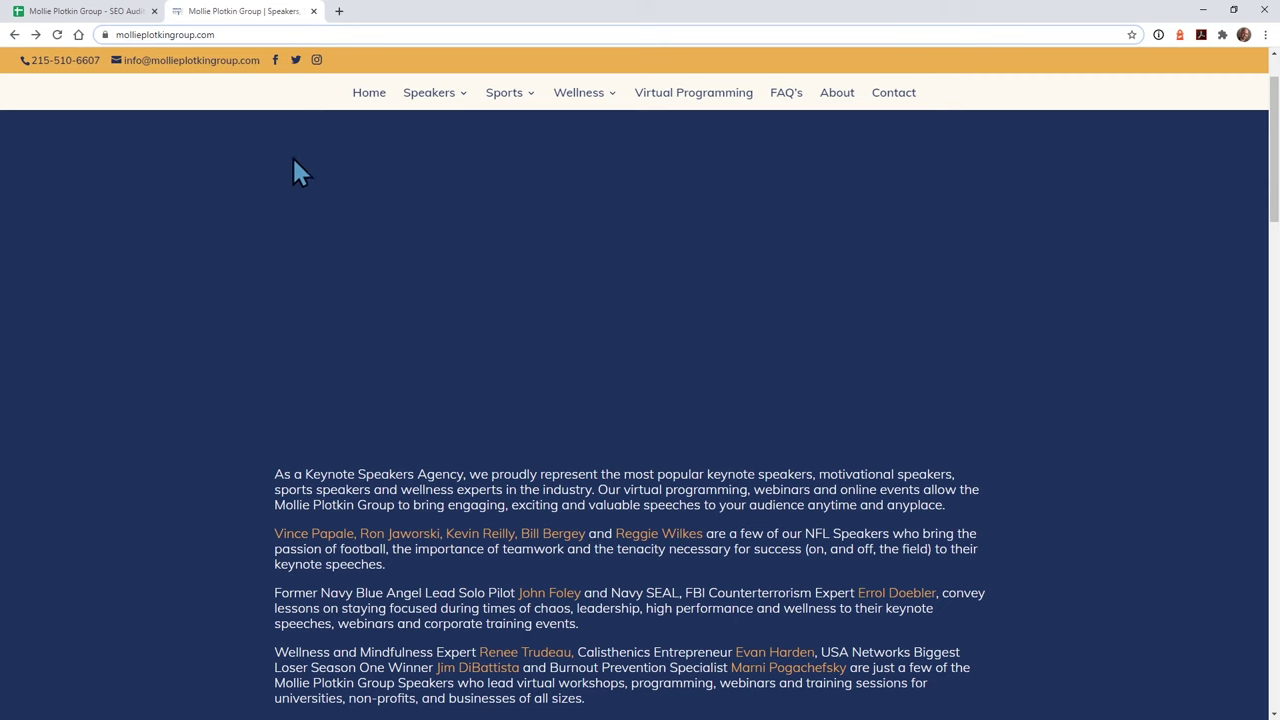
- Review the audit's Proper Navigation item and its mega menu recommendation against the Speakers, Sports and Wellness dropdowns on the website
left_click(114, 12)
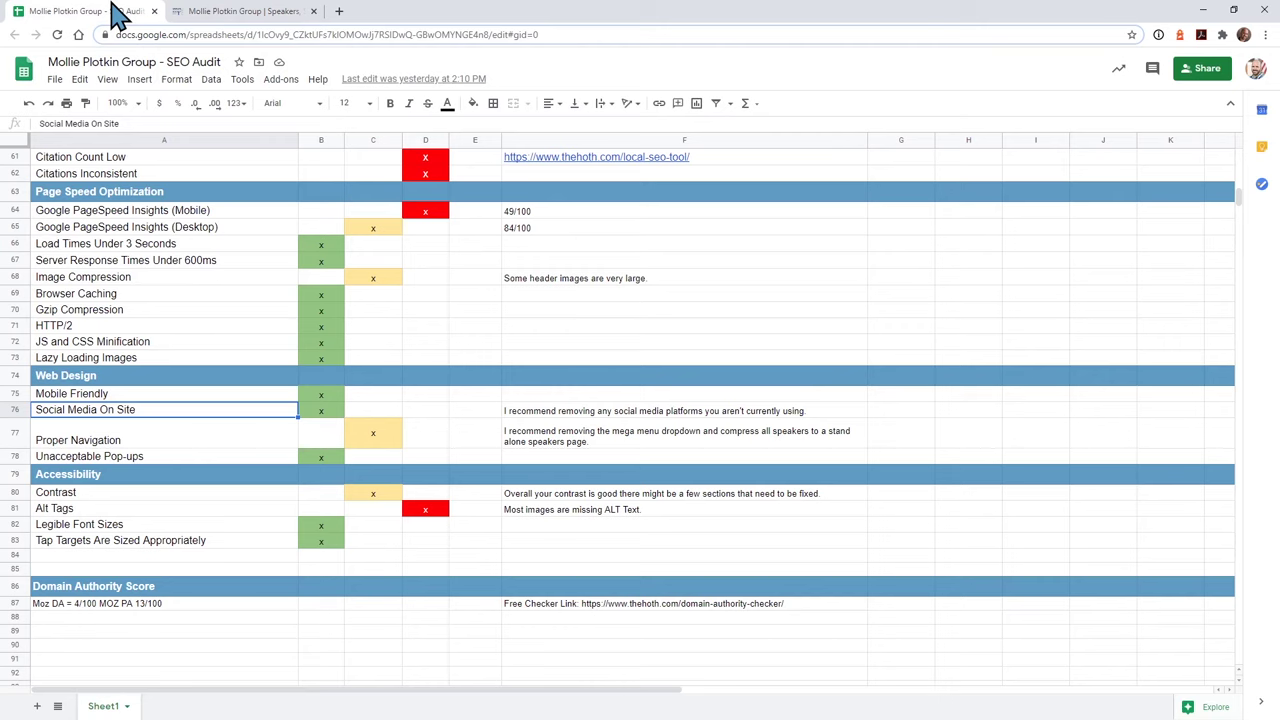
left_click(216, 440)
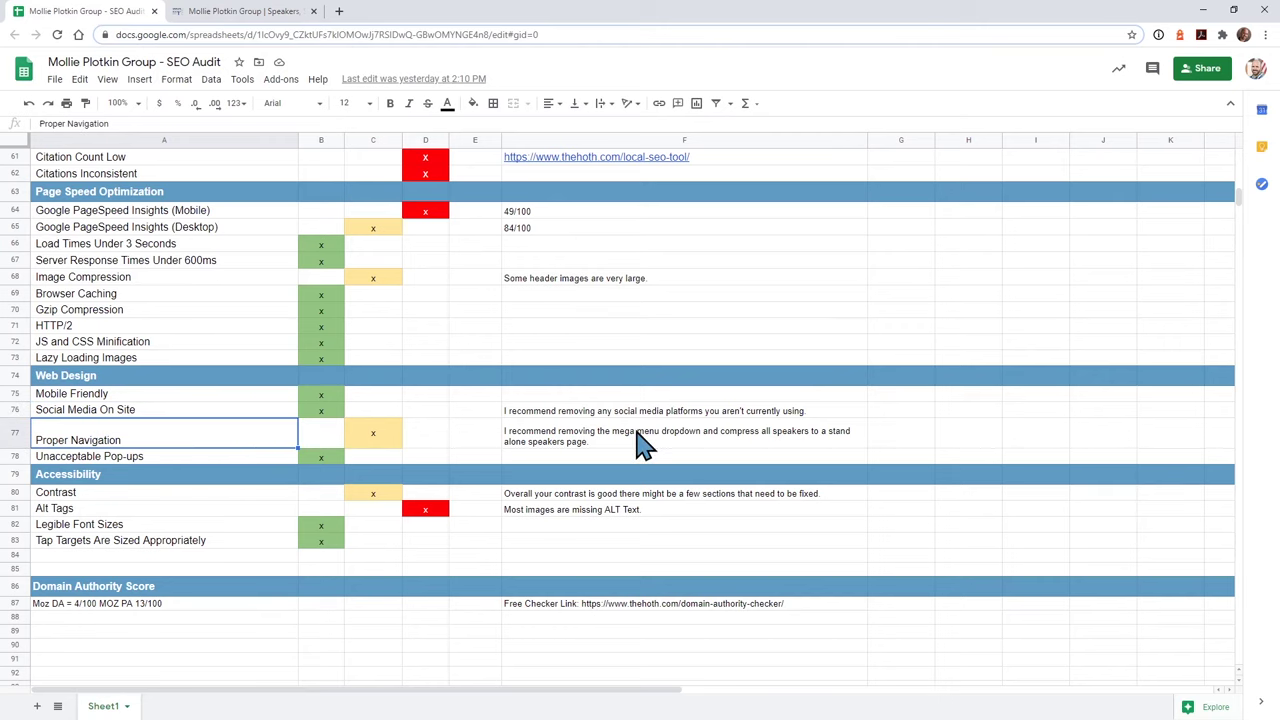
left_click(576, 440)
left_click(268, 12)
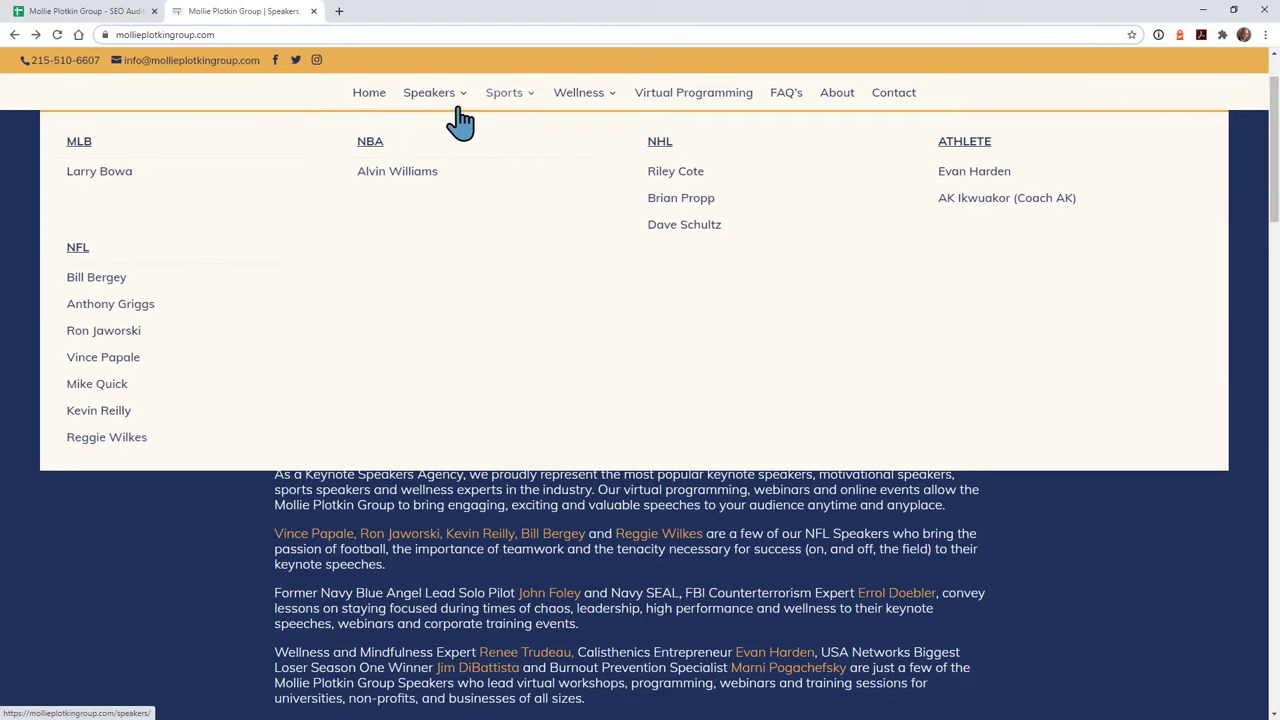
mouse_move(445, 104)
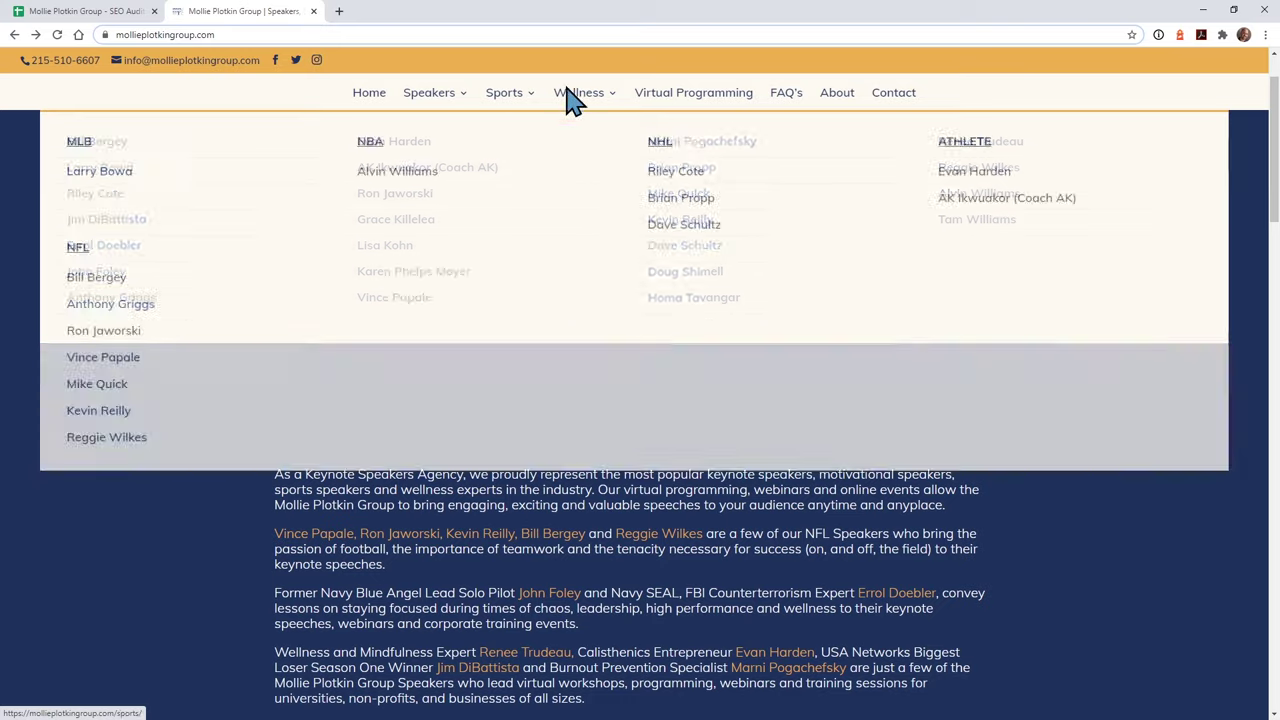
mouse_move(586, 104)
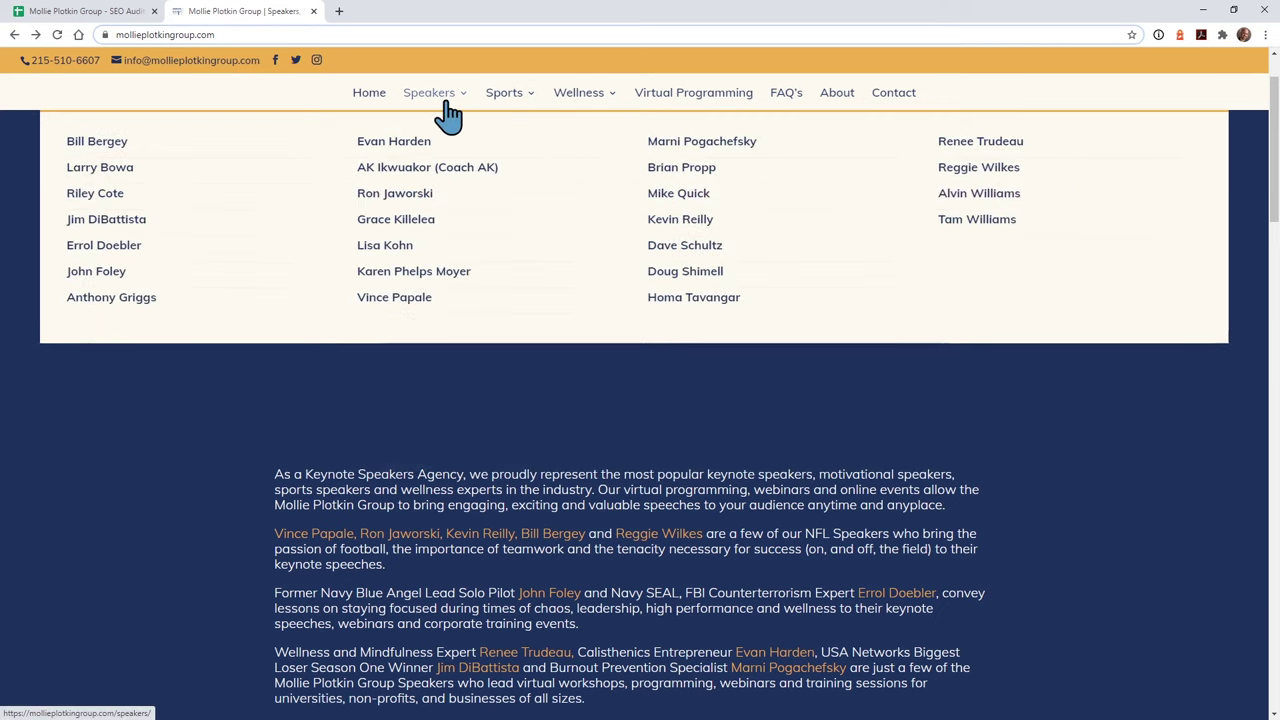
- Look through the standalone Speakers page's listings and compare them with the navigation dropdowns
left_click(448, 103)
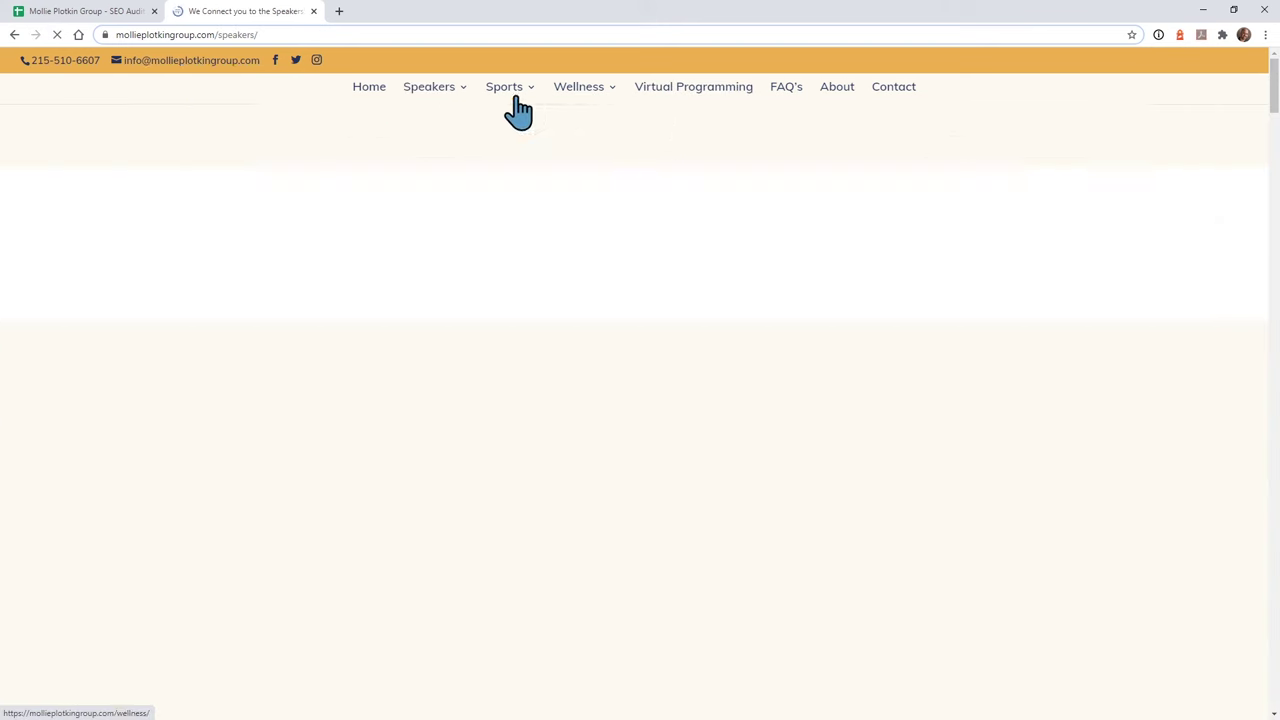
scroll(195, 515, "down", 5)
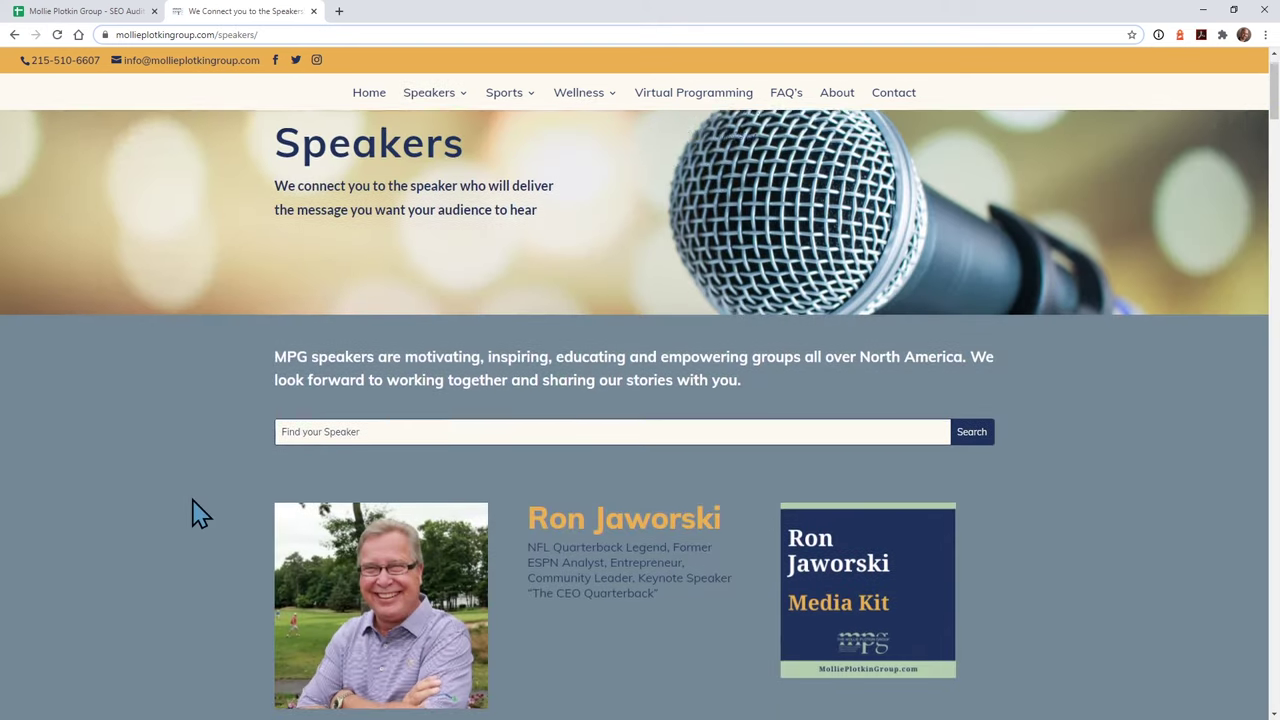
scroll(195, 515, "down", 9)
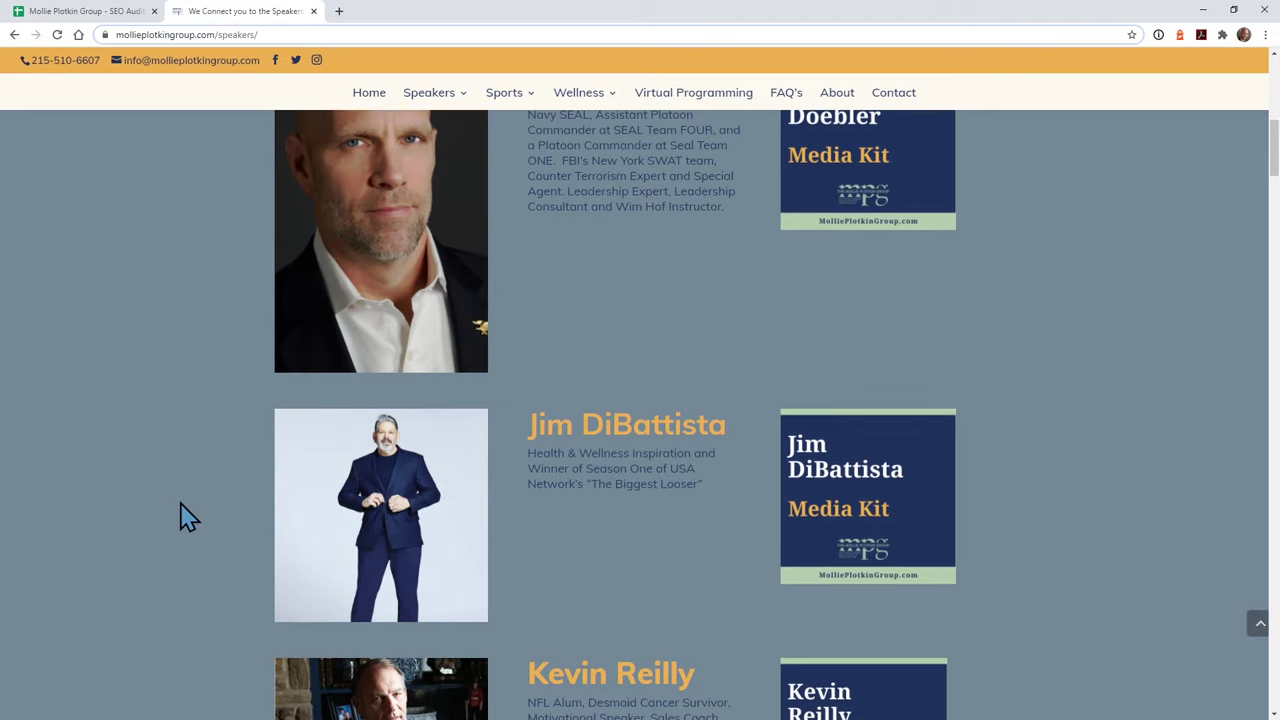
scroll(170, 527, "down", 3)
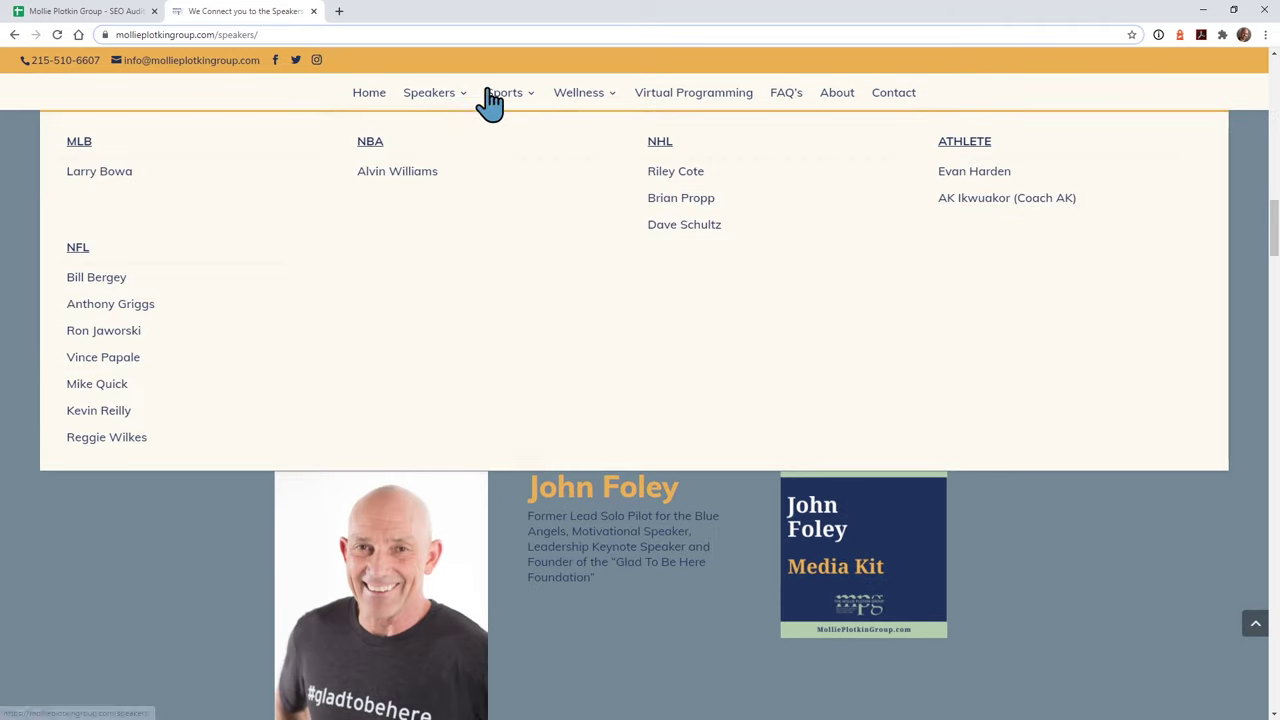
mouse_move(423, 105)
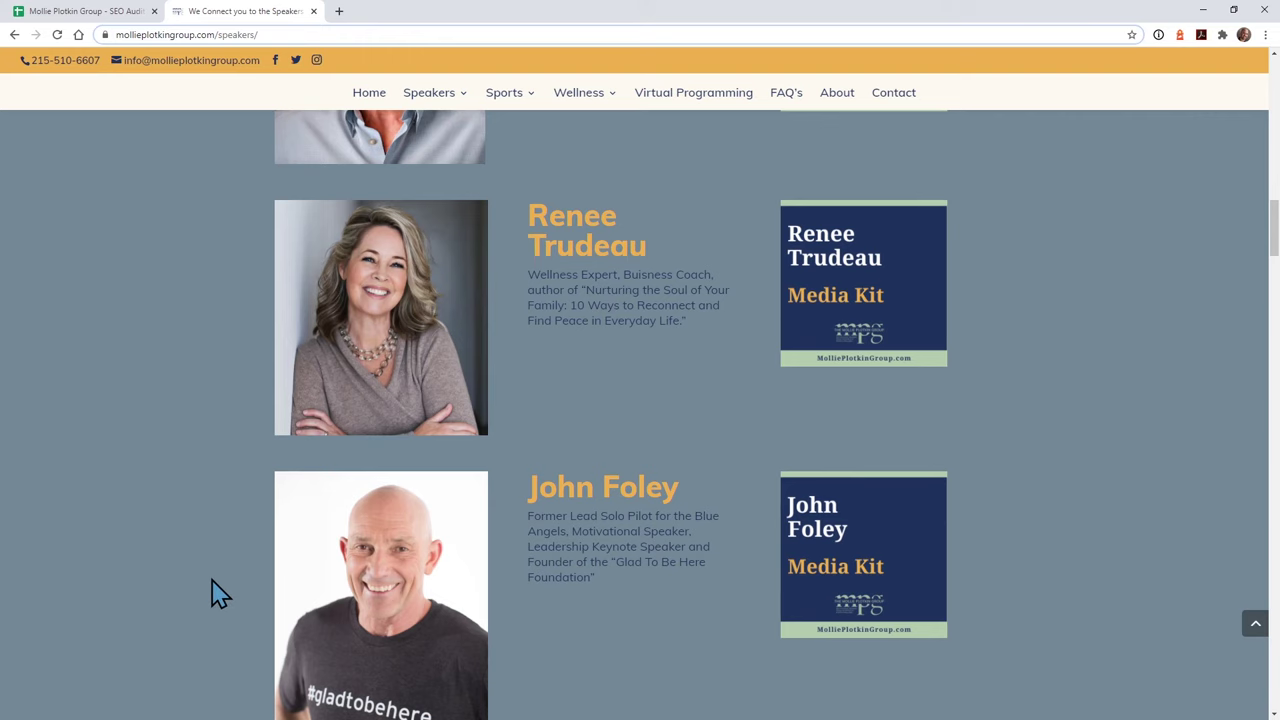
- Shrink the Speakers page to a mobile width using the developer tools and look through its full mobile navigation menu
key("ctrl+shift+j")
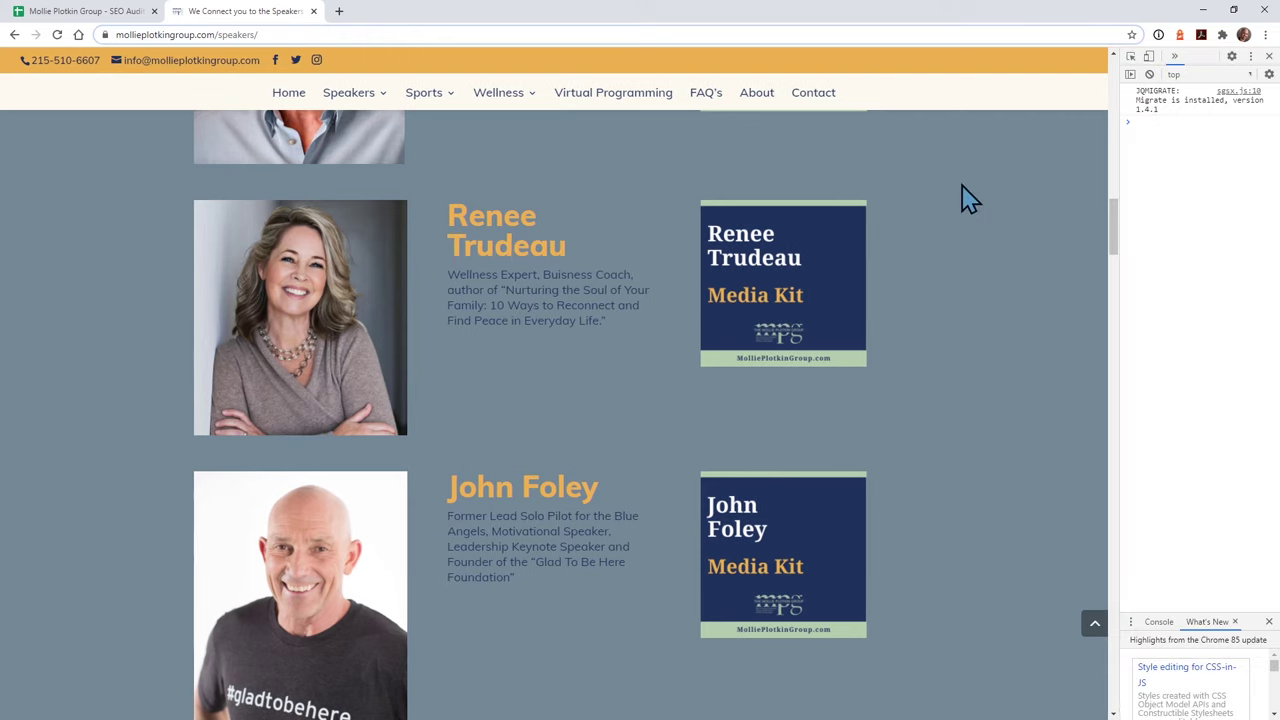
left_click_drag(1110, 200, 449, 340)
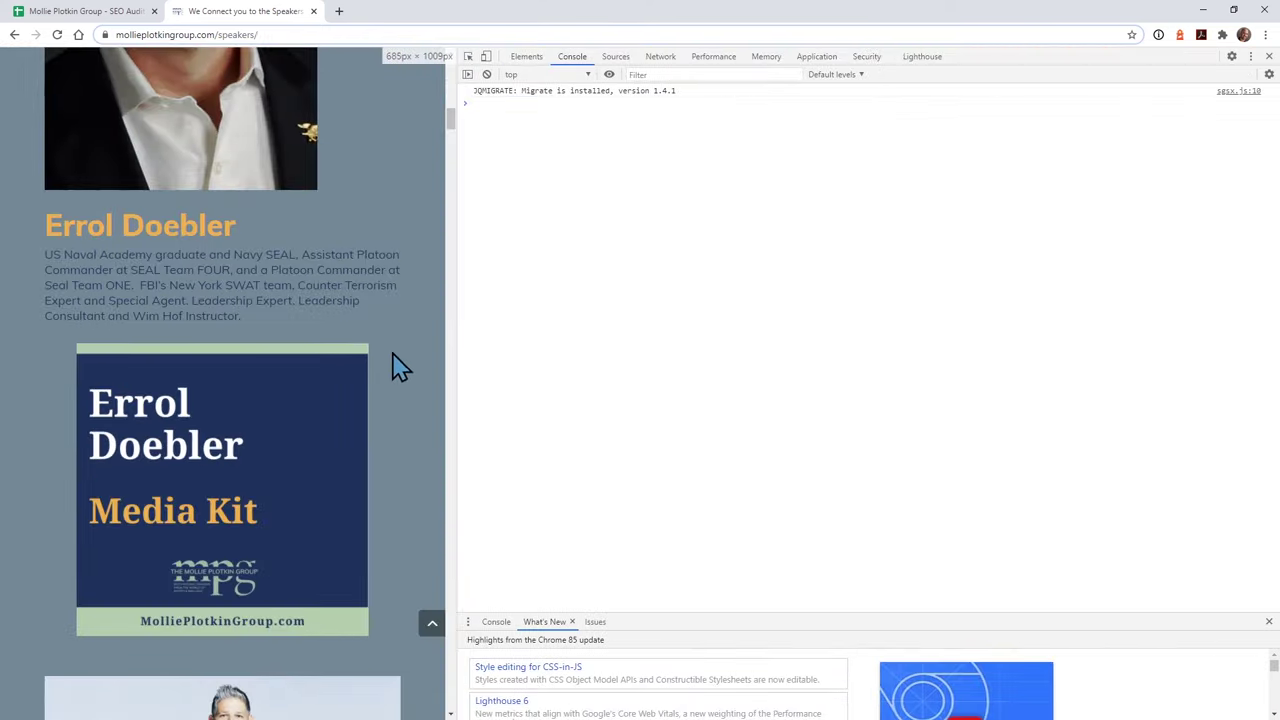
left_click_drag(446, 126, 452, 55)
left_click(385, 150)
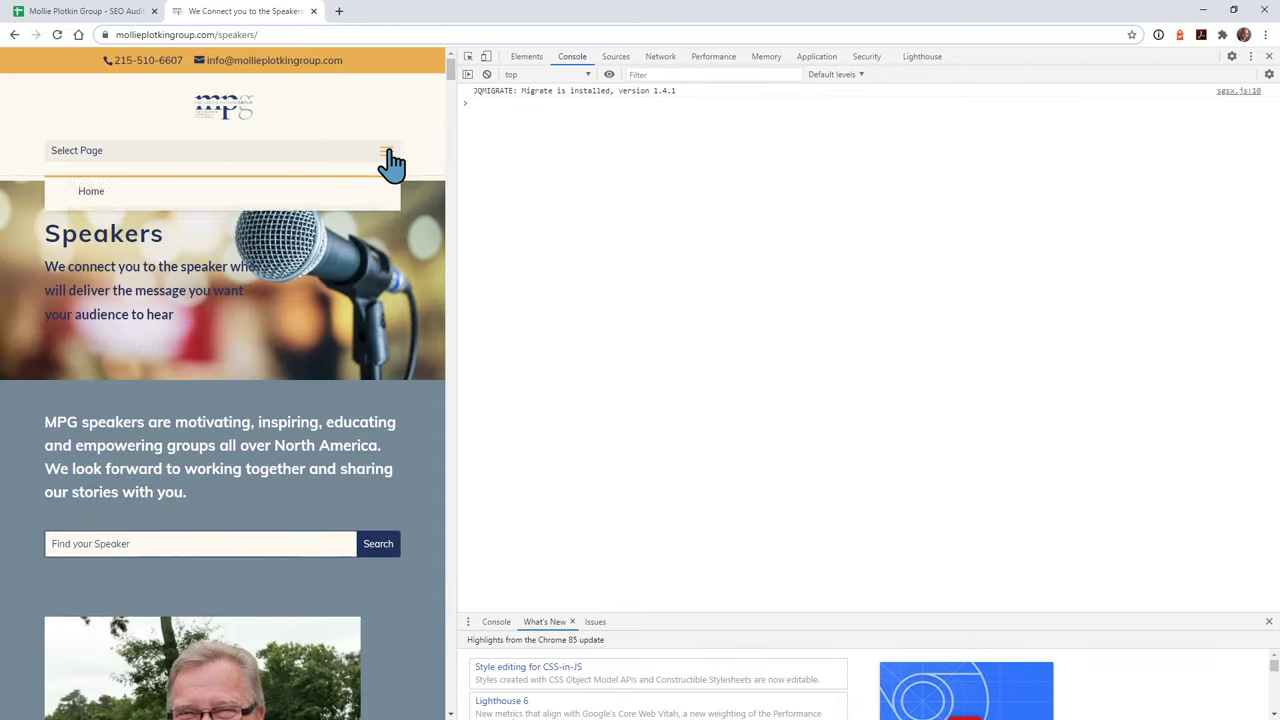
scroll(303, 350, "down", 2)
scroll(303, 350, "down", 3)
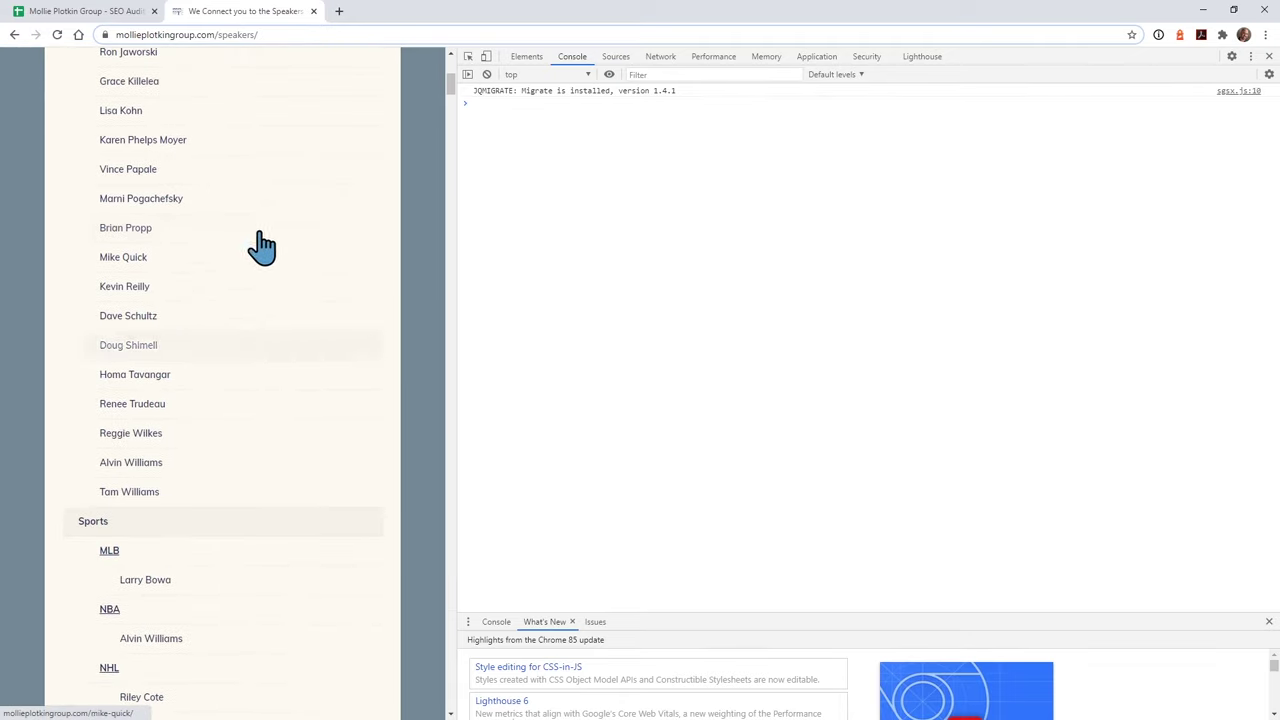
scroll(185, 347, "up", 3)
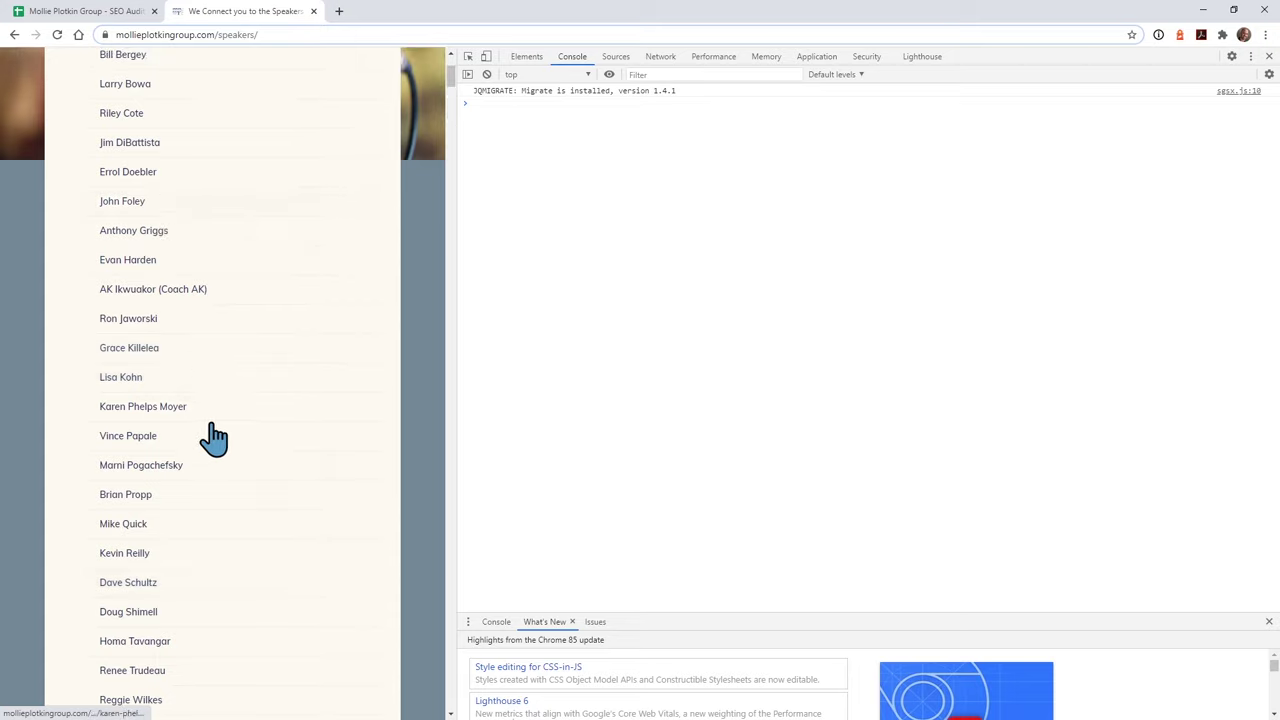
scroll(214, 437, "down", 4)
scroll(209, 600, "down", 8)
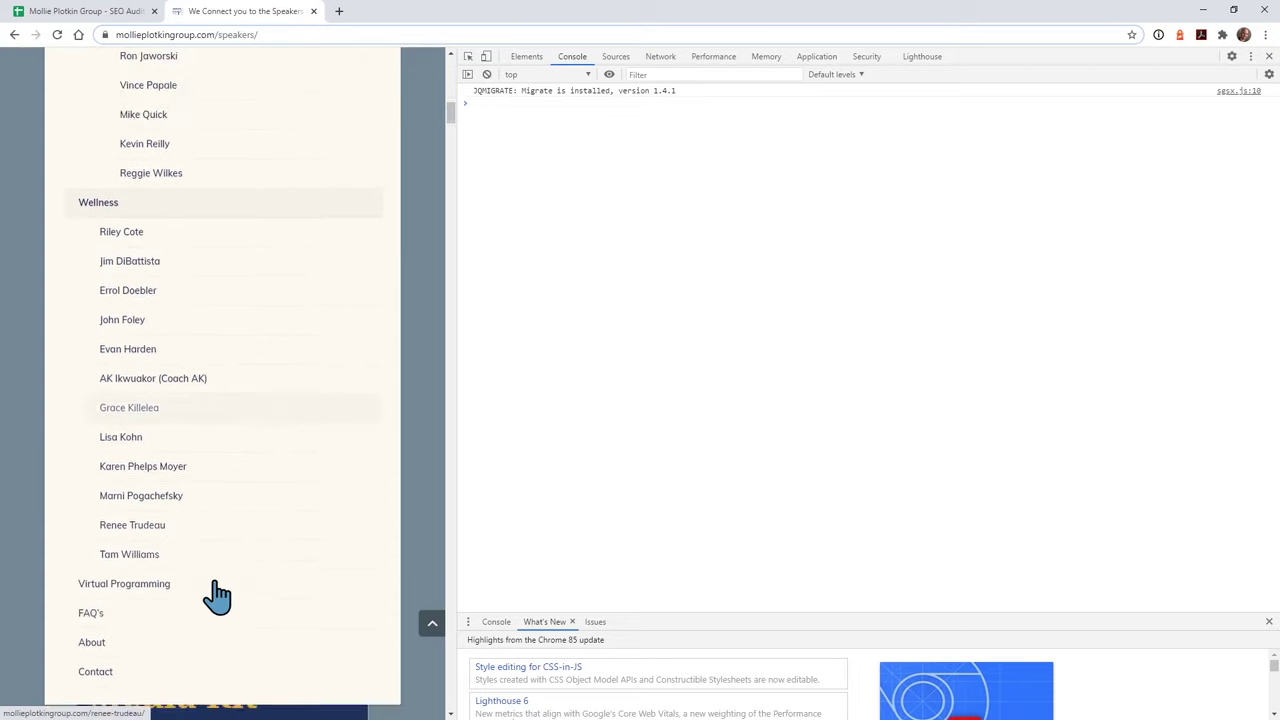
scroll(214, 594, "up", 5)
scroll(214, 594, "down", 6)
scroll(217, 598, "up", 3)
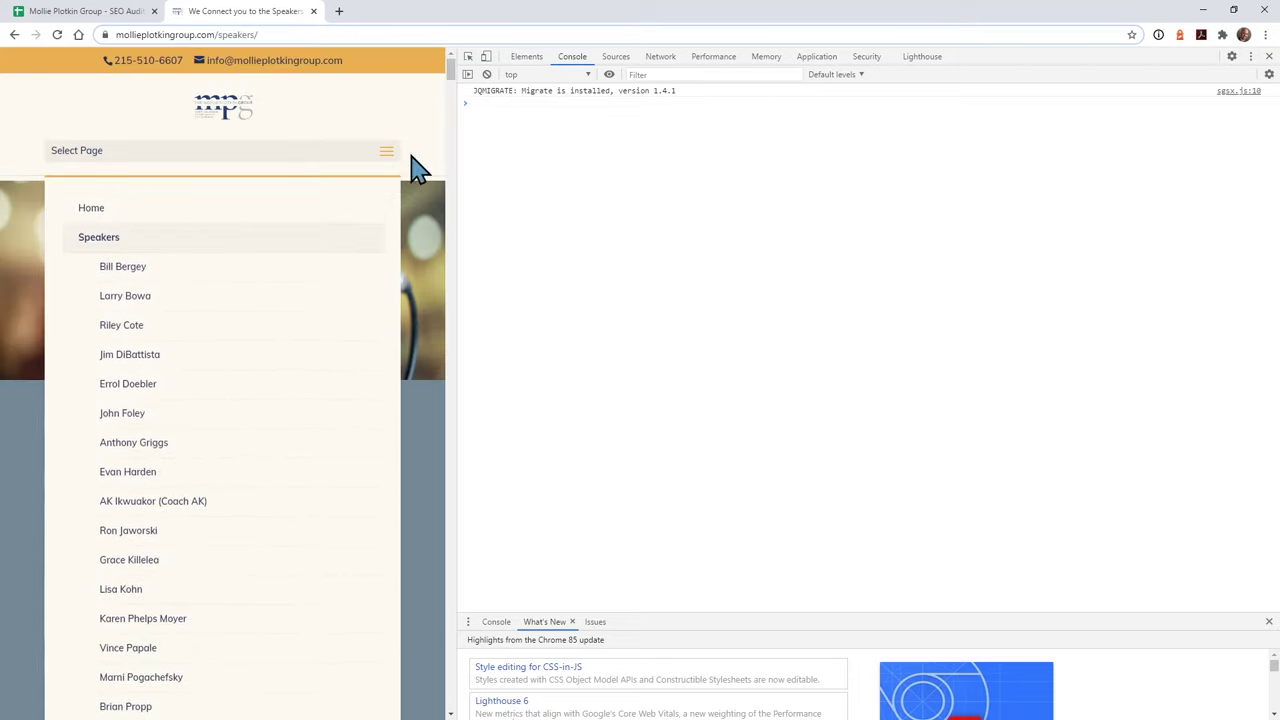
- Look at the speaker listings at narrow width, then close the developer tools to restore the Speakers page's full width
left_click(417, 166)
scroll(440, 190, "down", 5)
left_click_drag(449, 178, 640, 174)
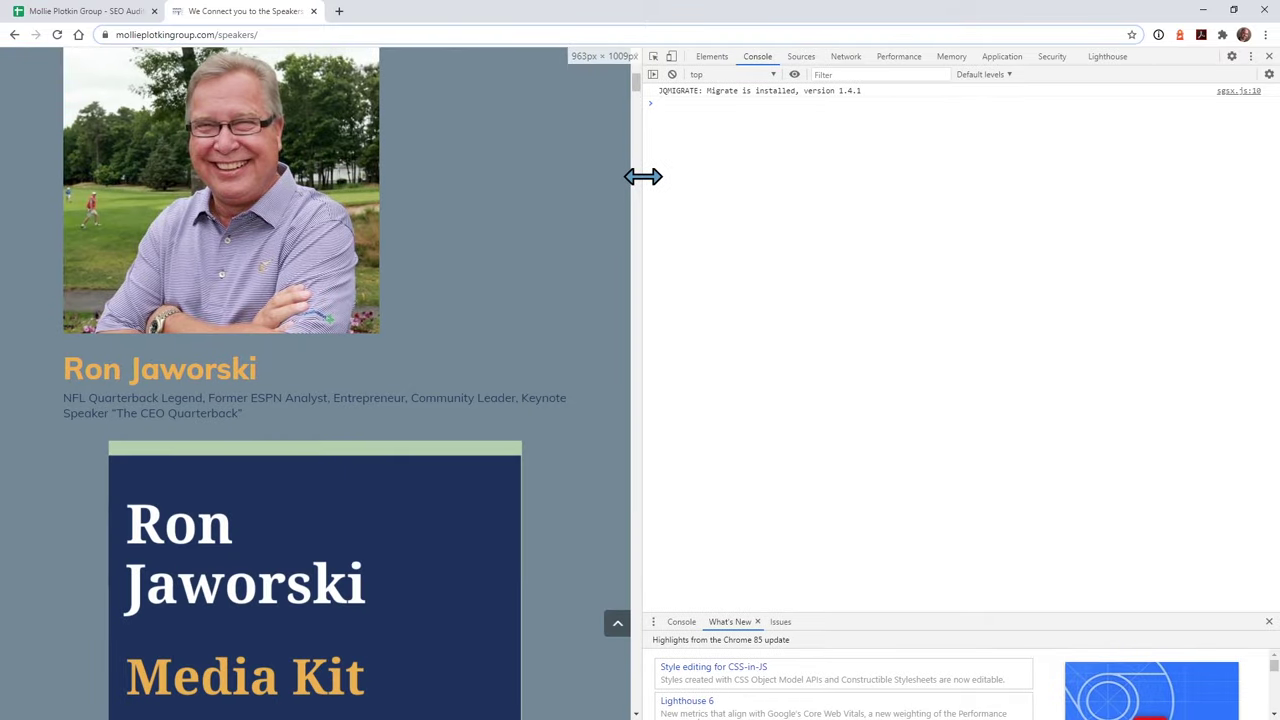
left_click(1268, 57)
scroll(234, 514, "up", 6)
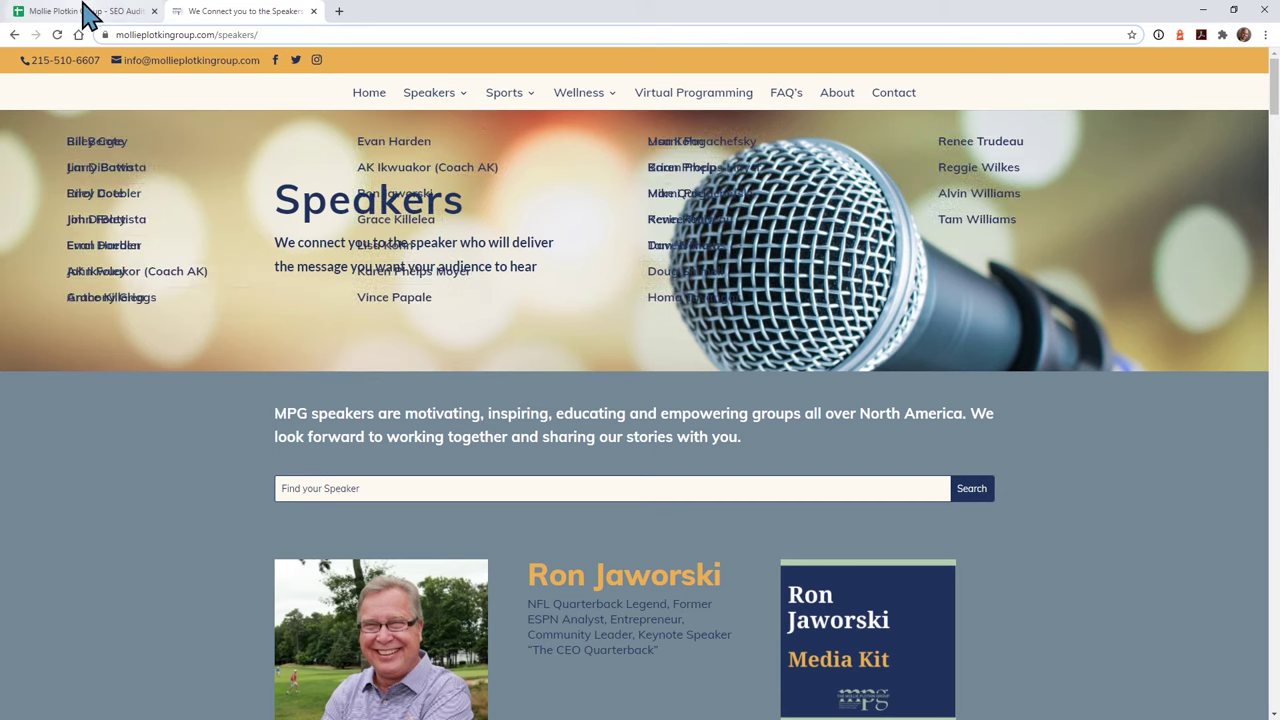
- Return to the audit sheet and move on to the Accessibility section's Alt Tags item
left_click(88, 12)
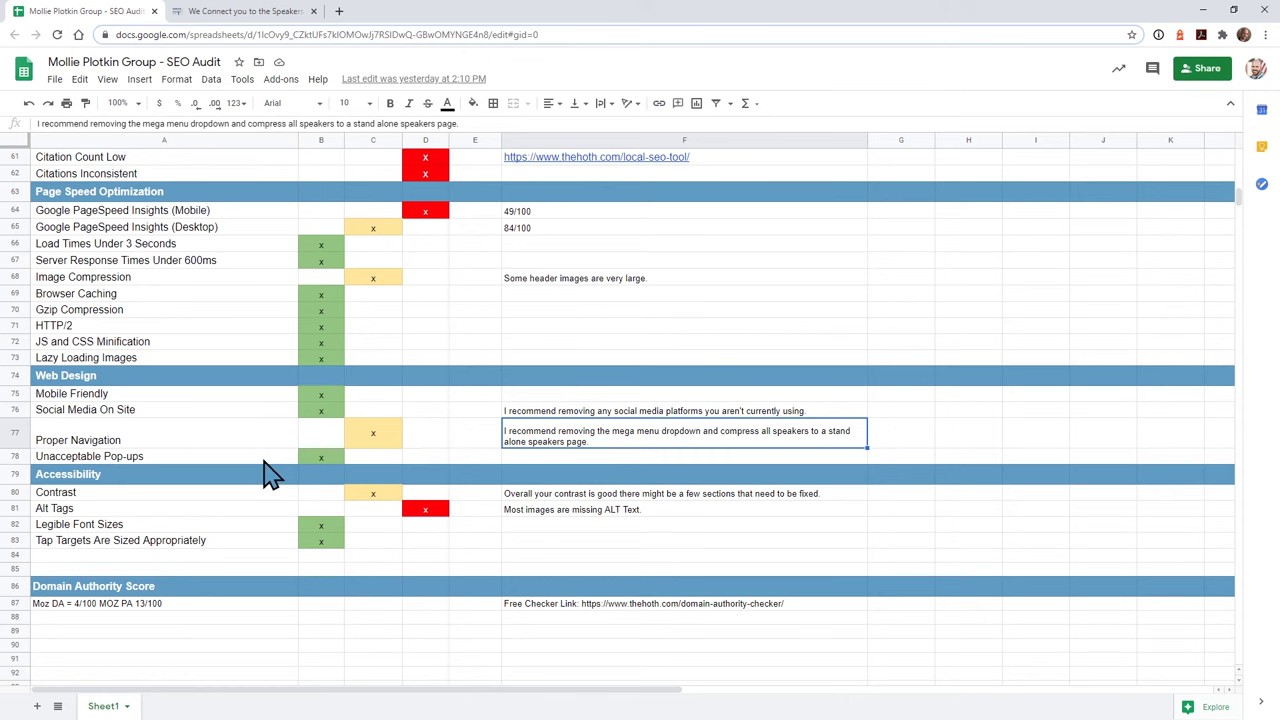
scroll(270, 475, "down", 2)
left_click(65, 438)
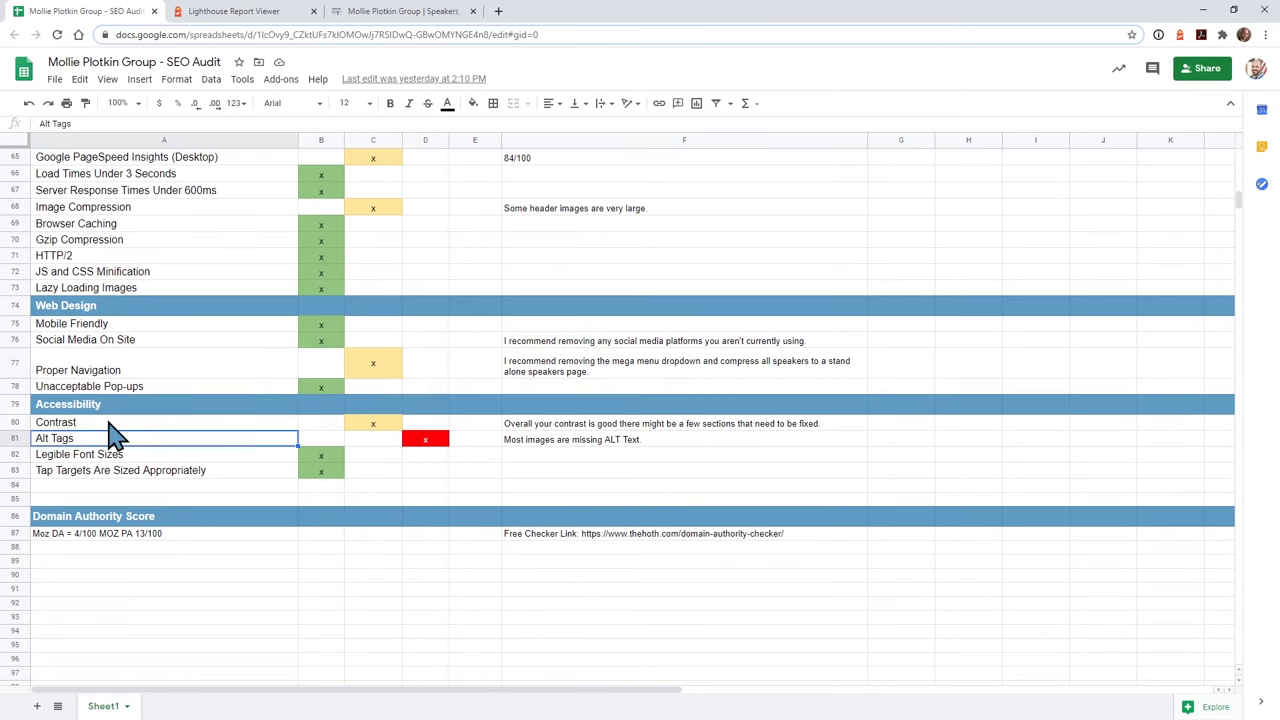
- Review the homepage's Lighthouse report scores and Performance metrics, and go to its Accessibility section
left_click(247, 14)
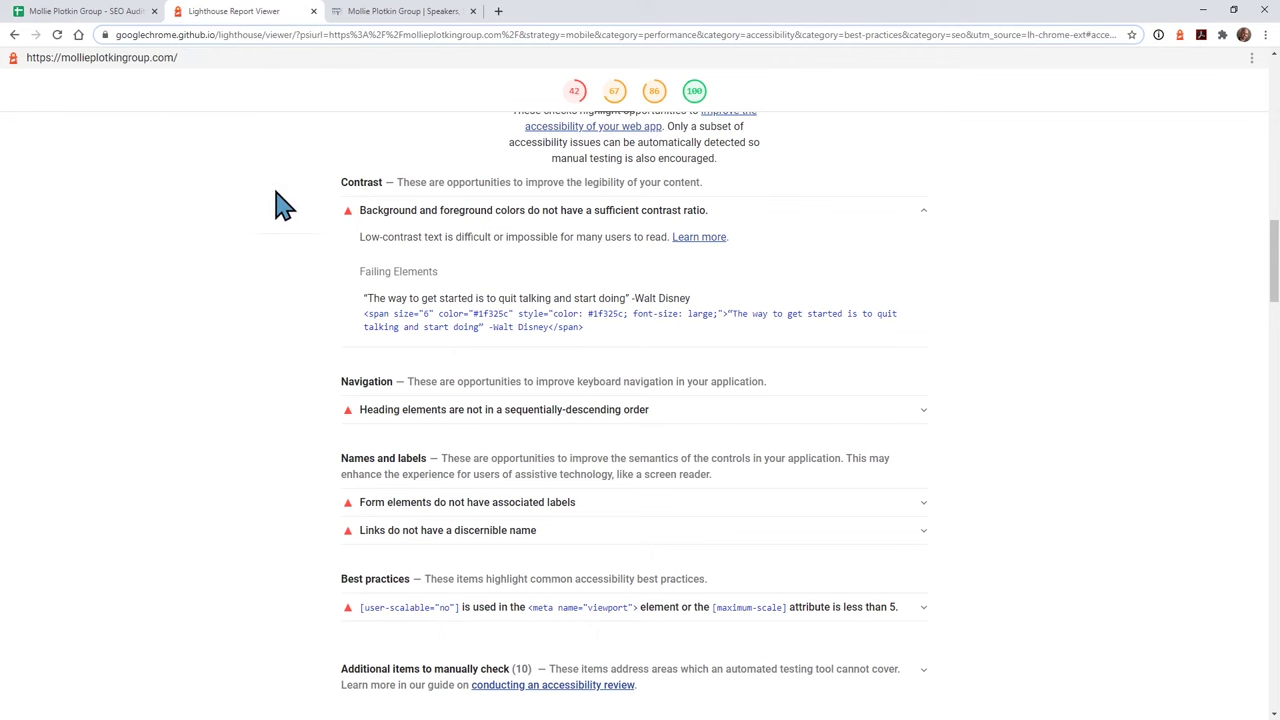
scroll(195, 283, "up", 1)
scroll(197, 283, "up", 20)
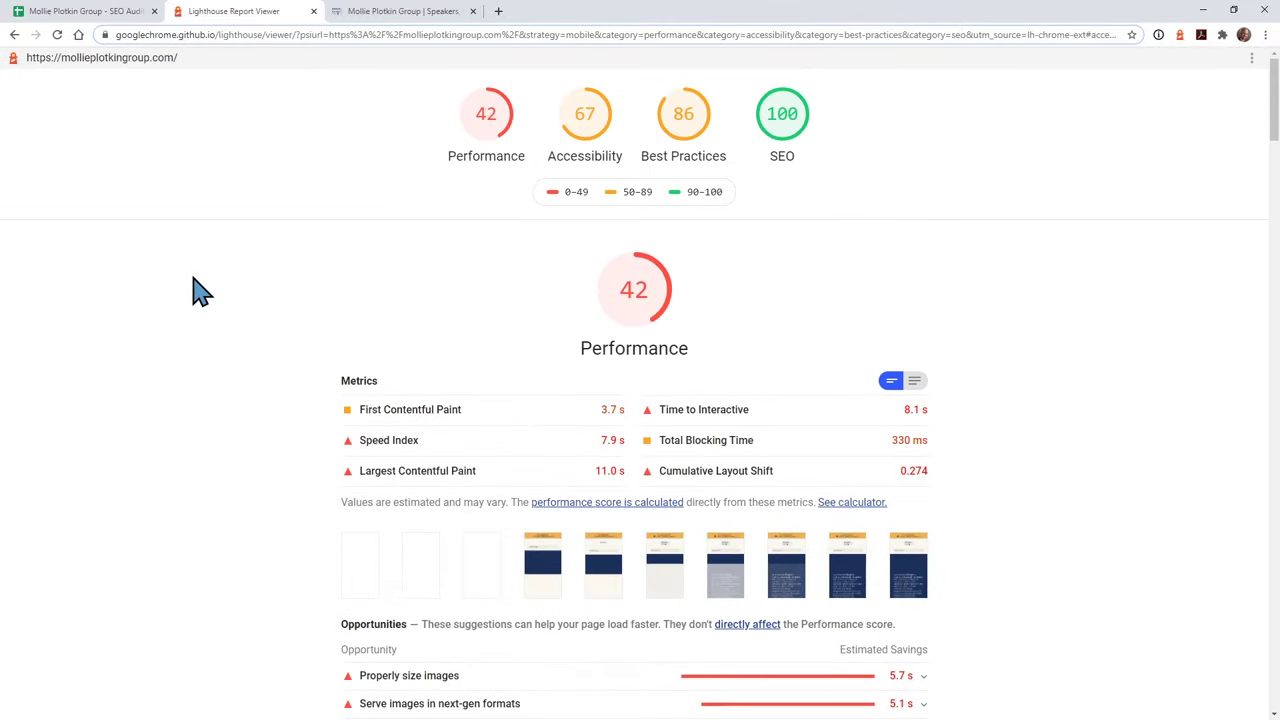
scroll(197, 290, "down", 2)
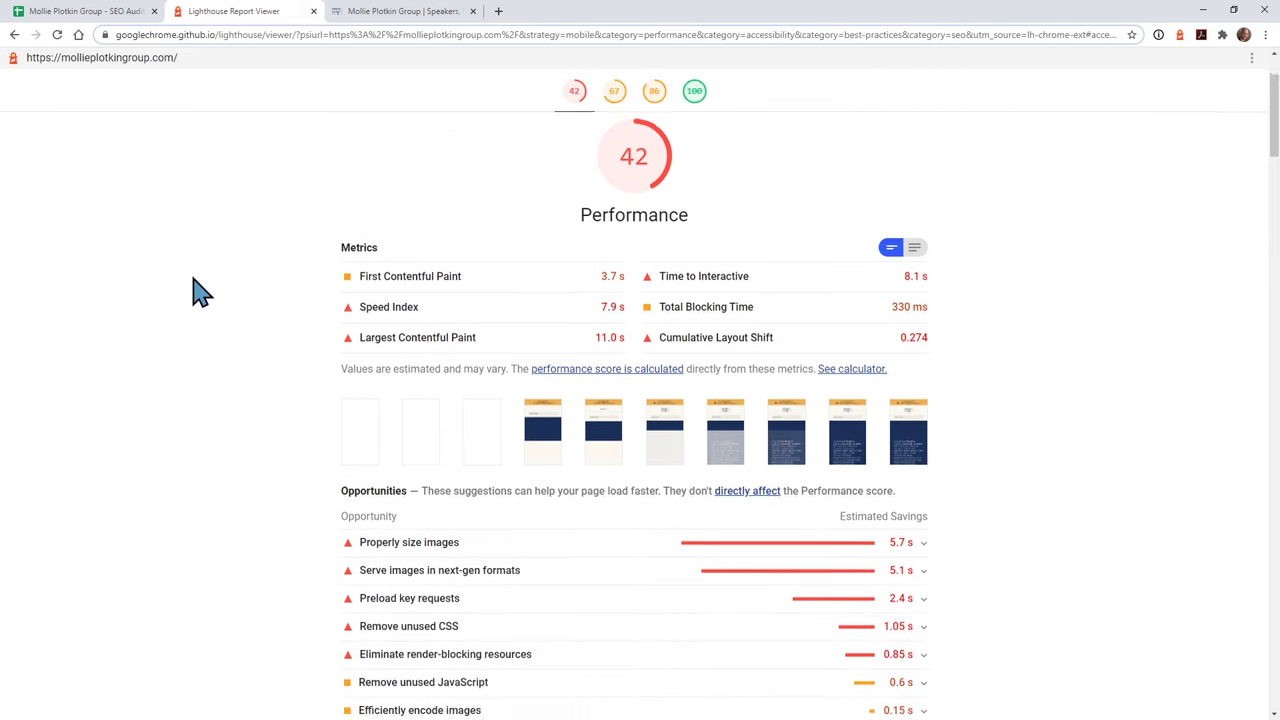
scroll(197, 290, "up", 2)
left_click(580, 115)
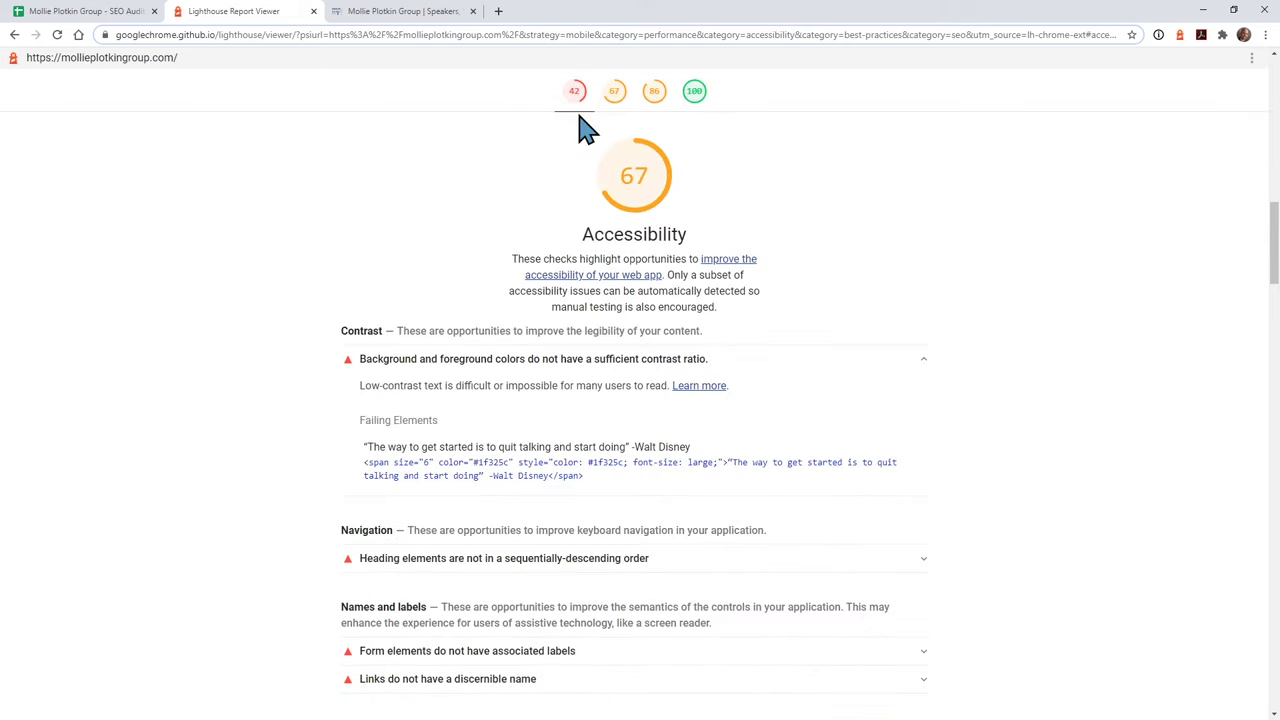
- Review the Contrast audit's failing text element in the Lighthouse report's Accessibility section
scroll(214, 410, "down", 1)
scroll(230, 400, "down", 1)
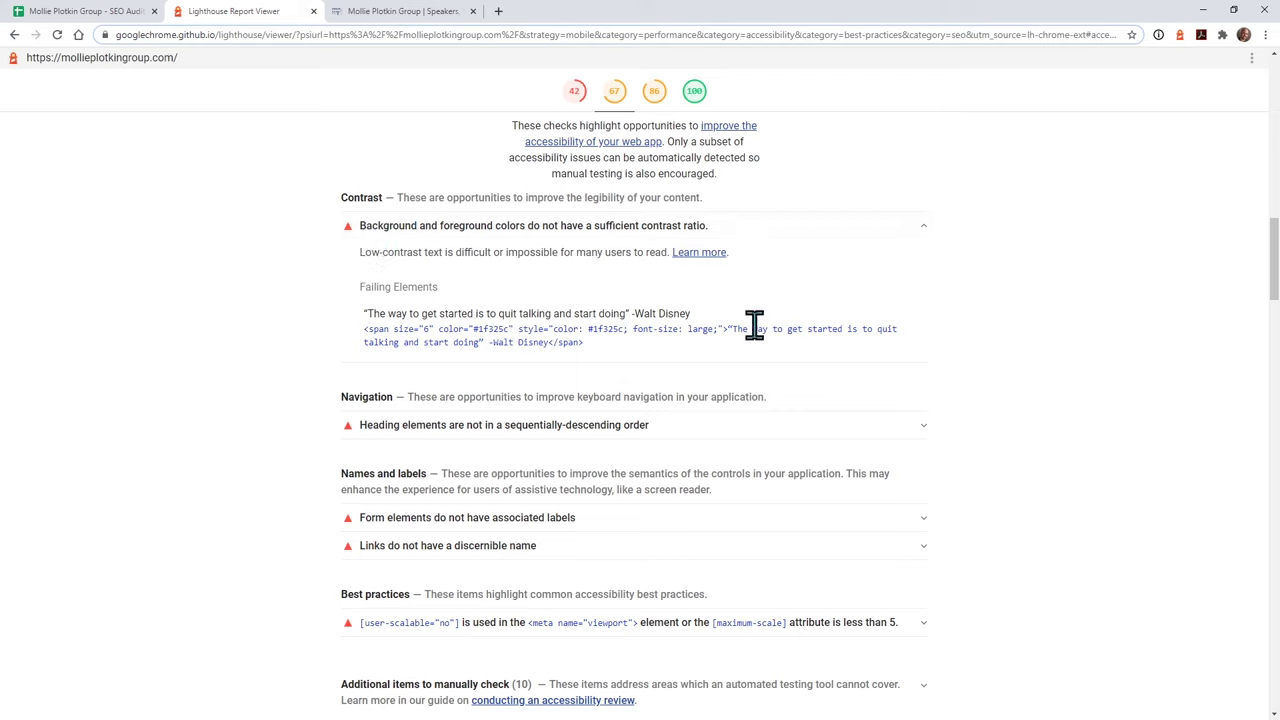
left_click_drag(754, 328, 796, 330)
left_click_drag(491, 342, 538, 342)
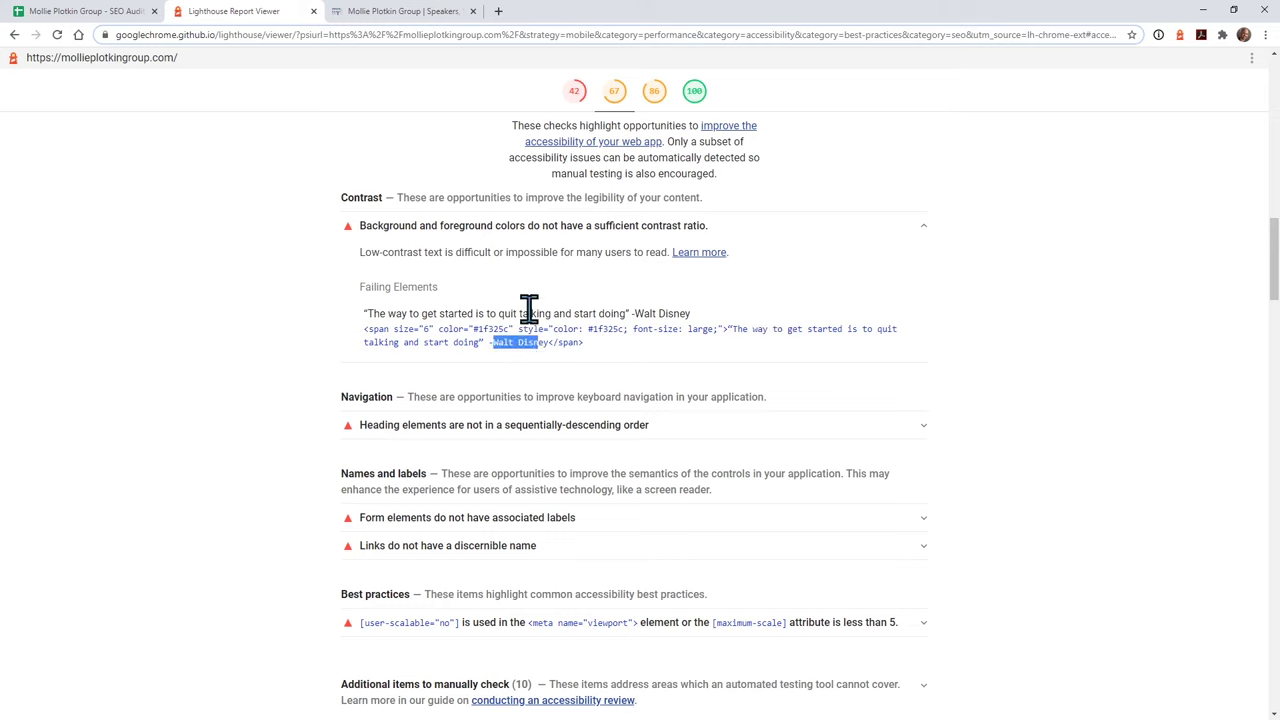
- Examine the contrast of the Walt Disney quote on the live homepage, then go back to the Lighthouse report
left_click(400, 12)
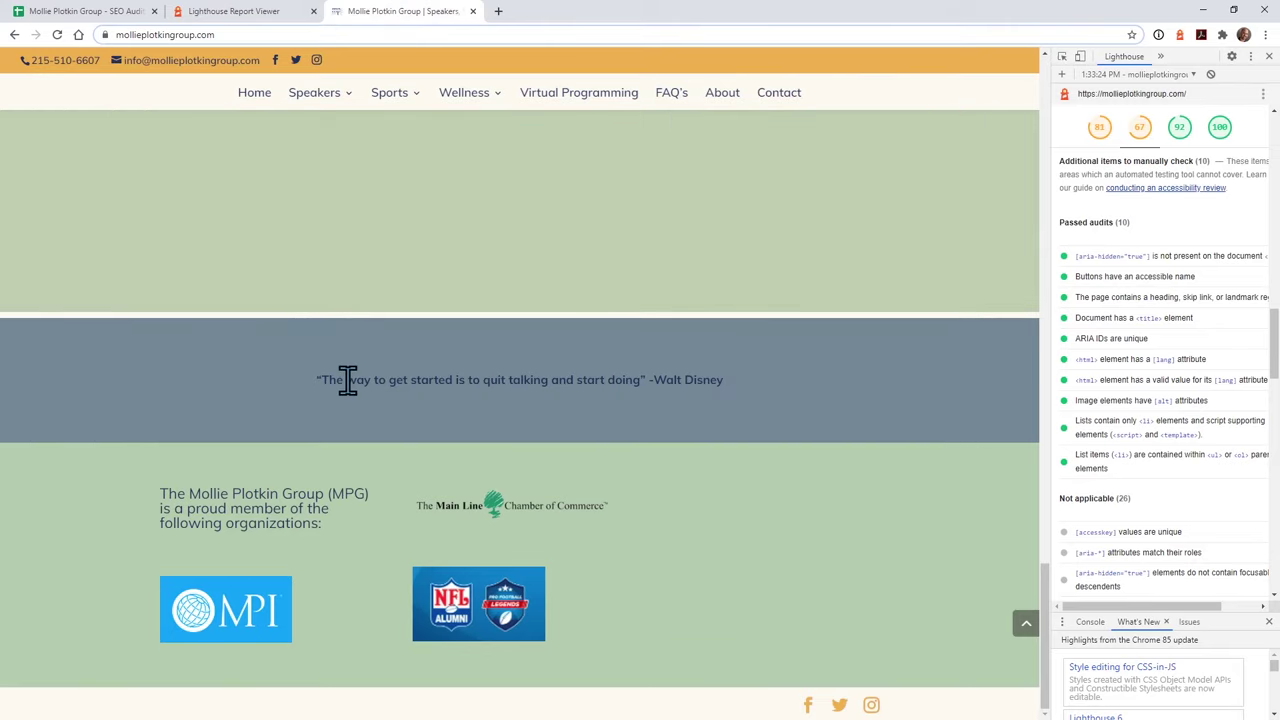
left_click_drag(758, 378, 303, 410)
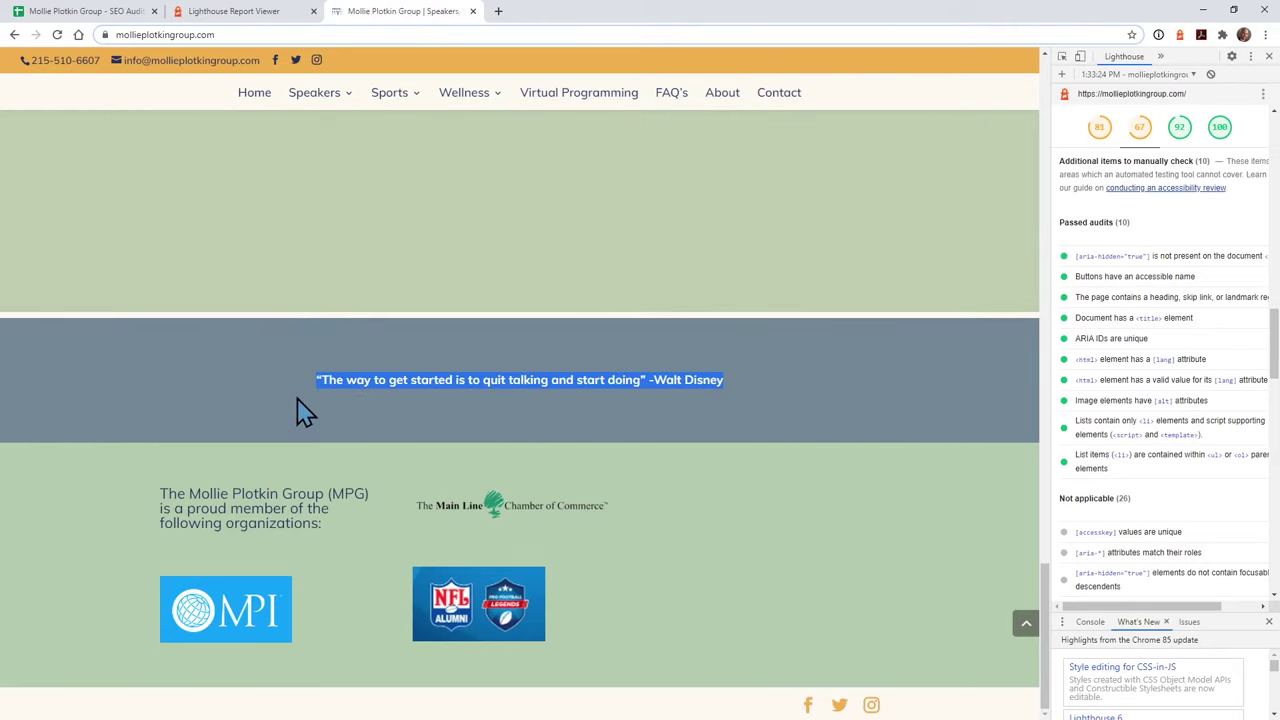
left_click(310, 408)
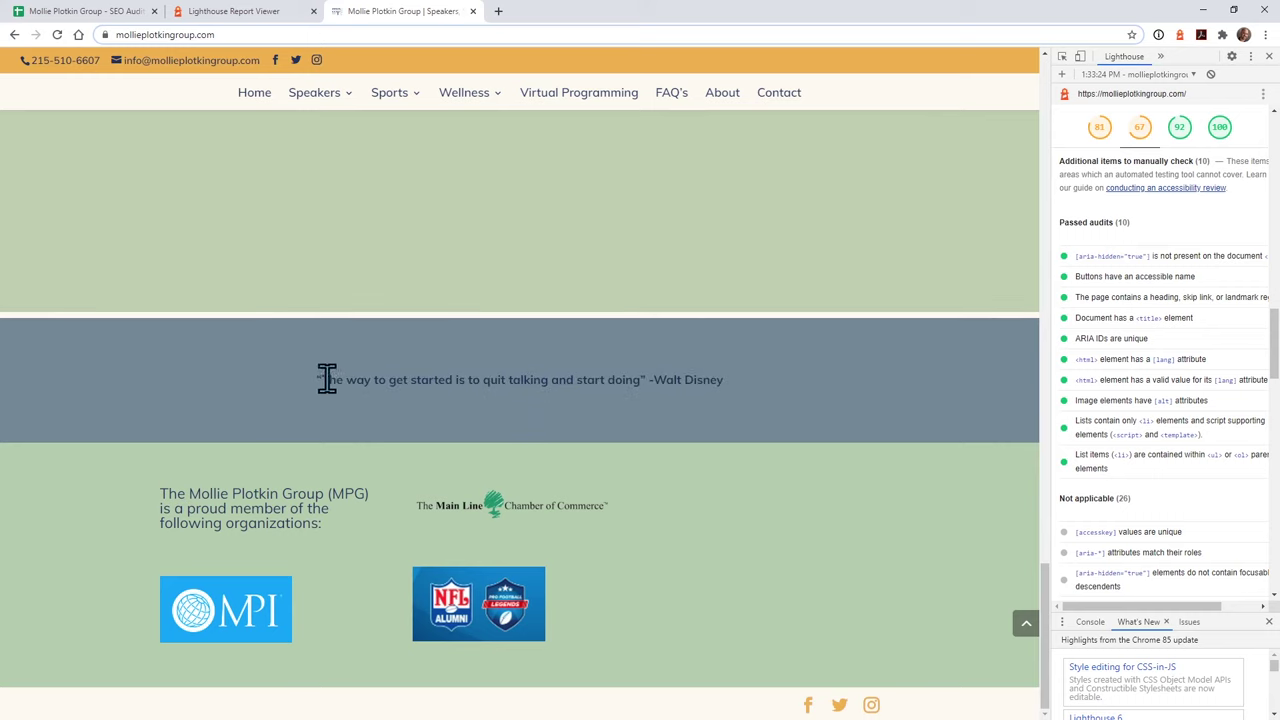
left_click_drag(327, 379, 641, 384)
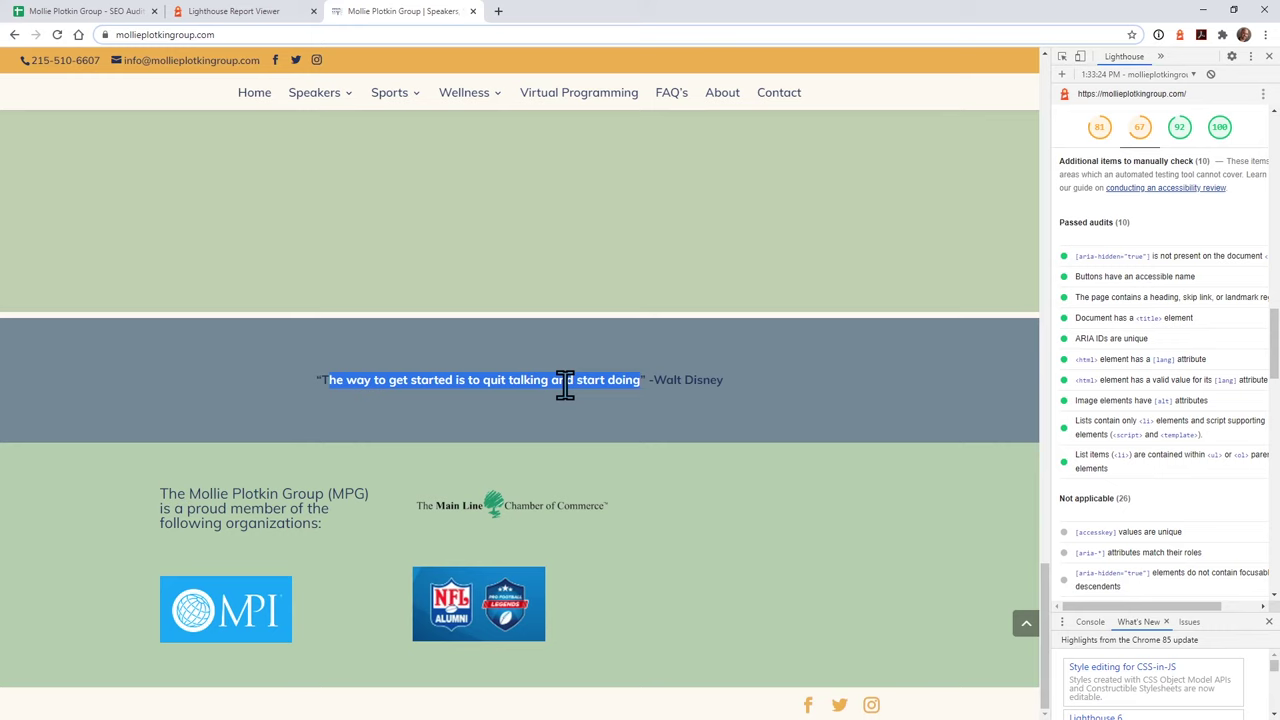
left_click_drag(337, 381, 752, 380)
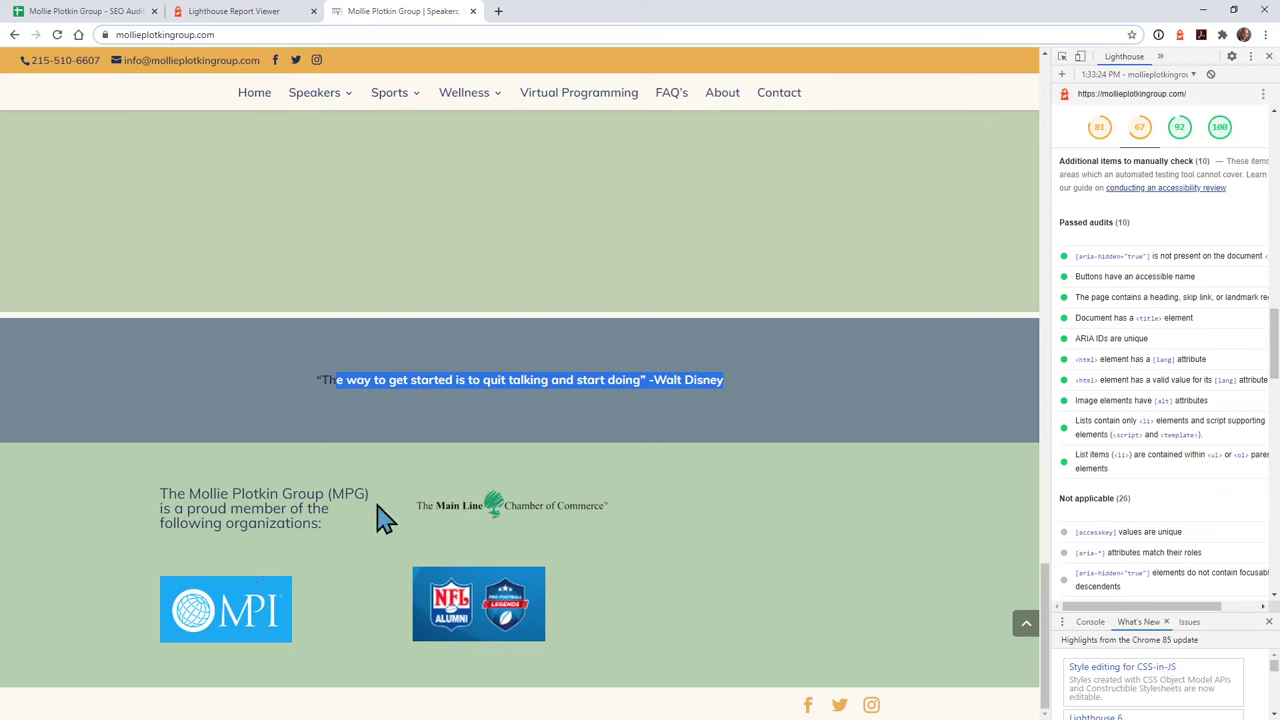
left_click(230, 12)
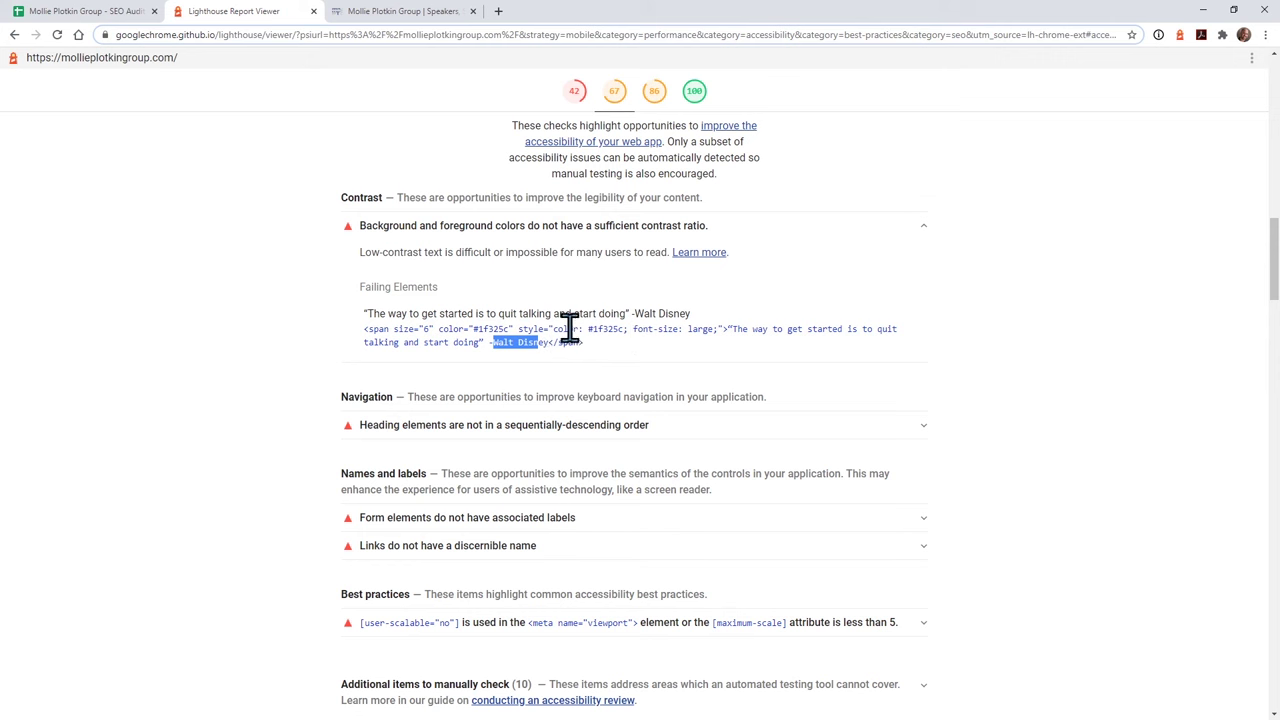
- Consult the audit sheet's Alt Tags item and check the homepage MPI logo's image info for alt text
left_click(90, 12)
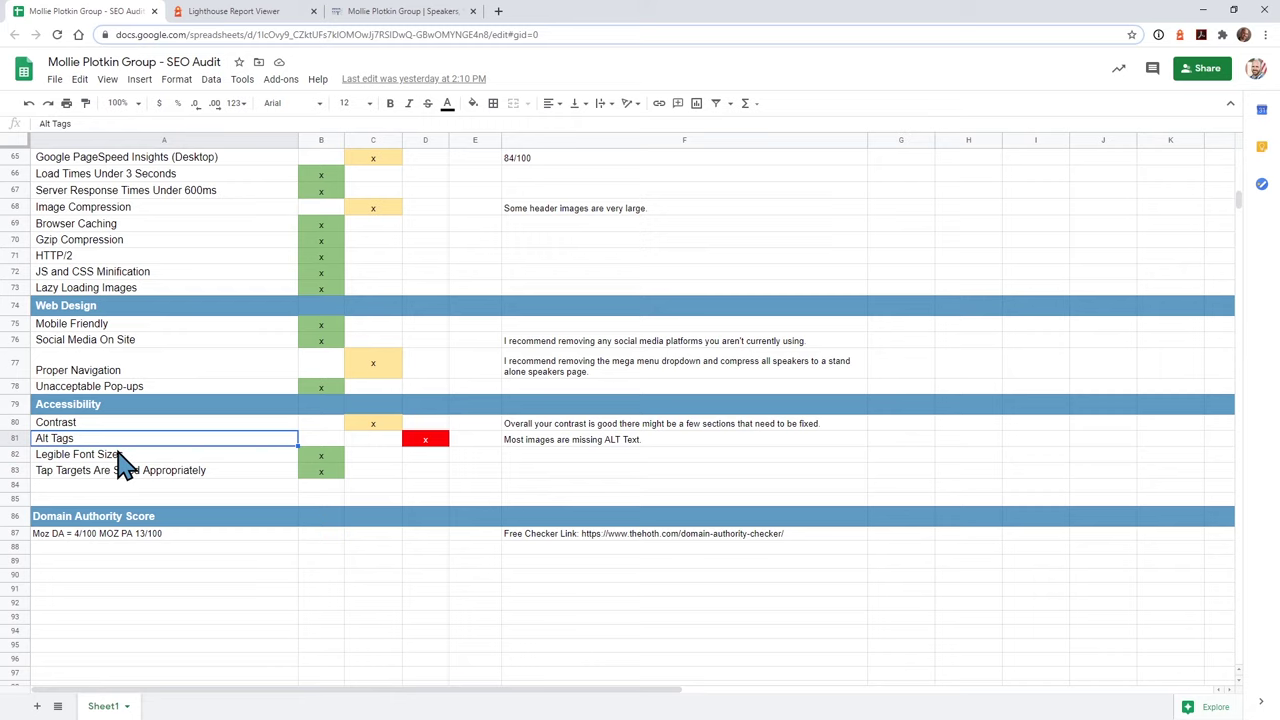
left_click(415, 12)
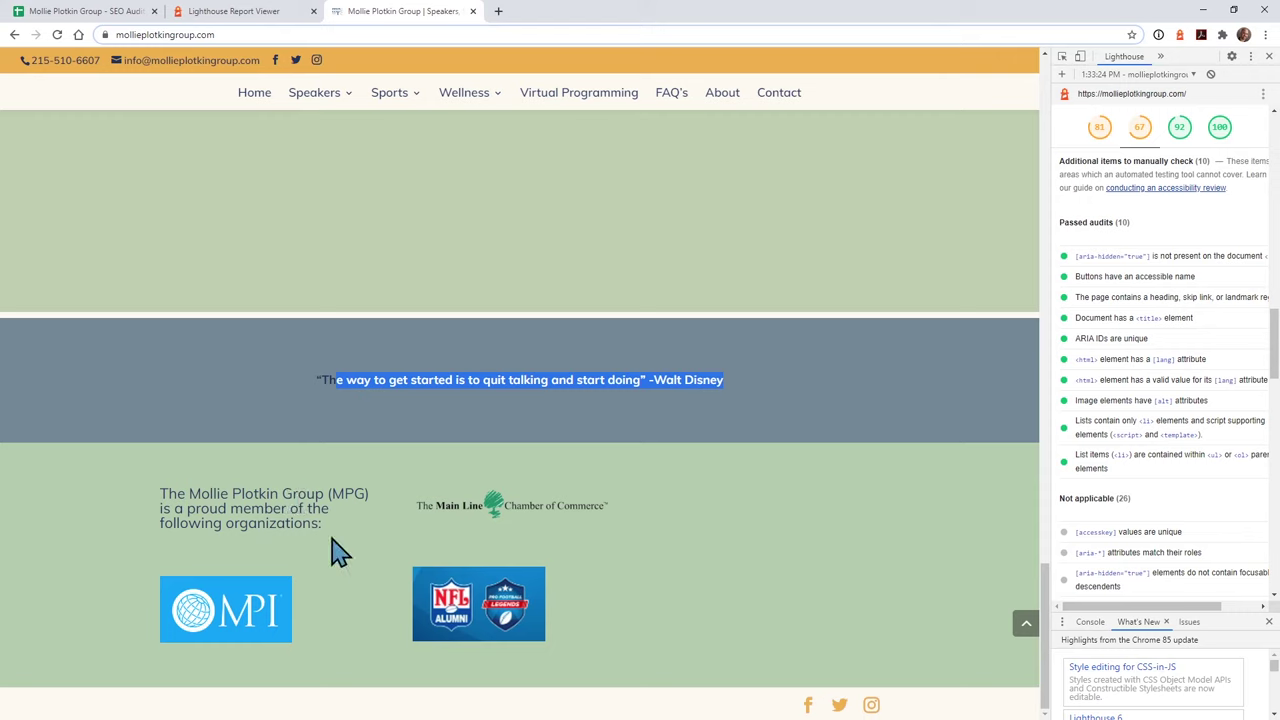
left_click(338, 530)
right_click(245, 610)
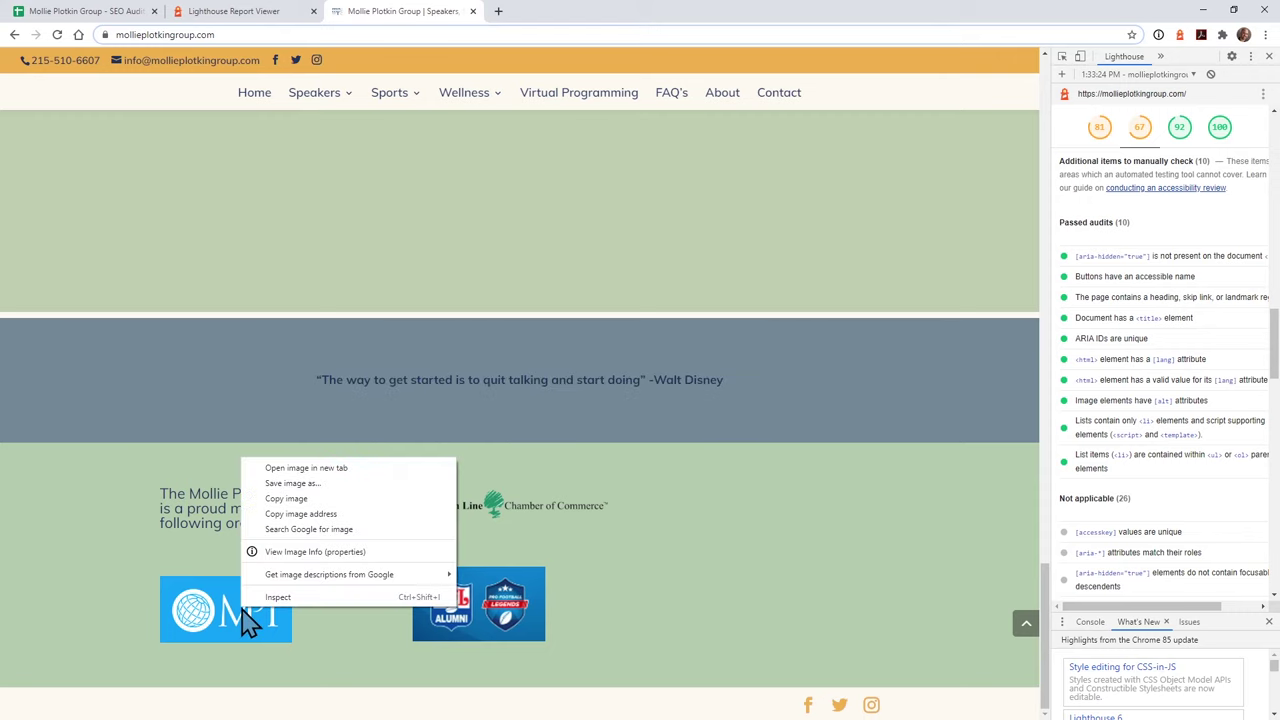
left_click(298, 555)
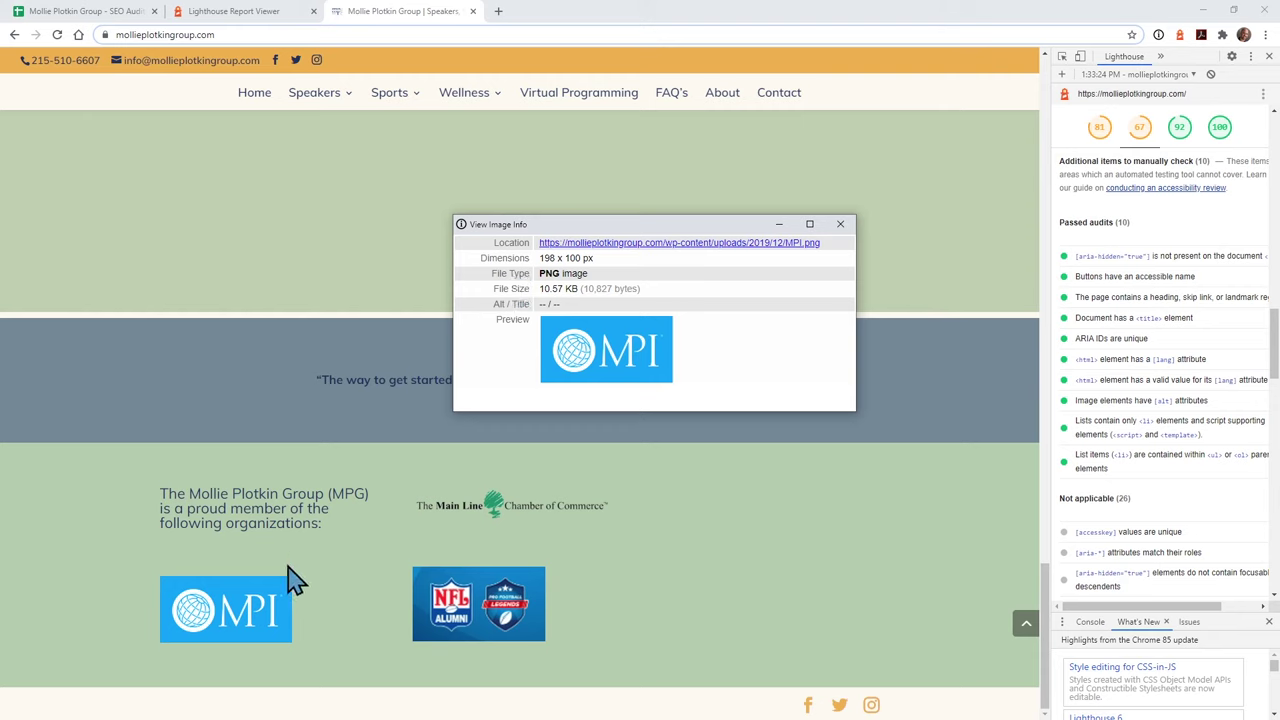
left_click_drag(235, 508, 300, 509)
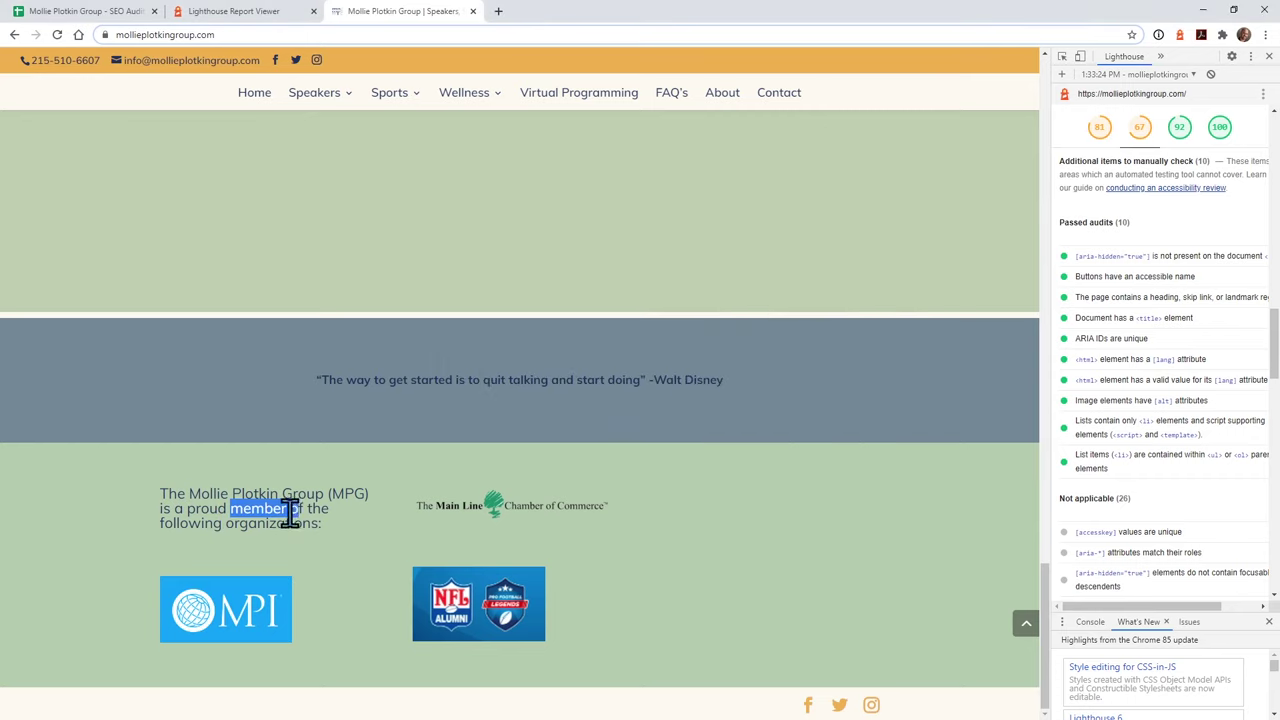
right_click(279, 606)
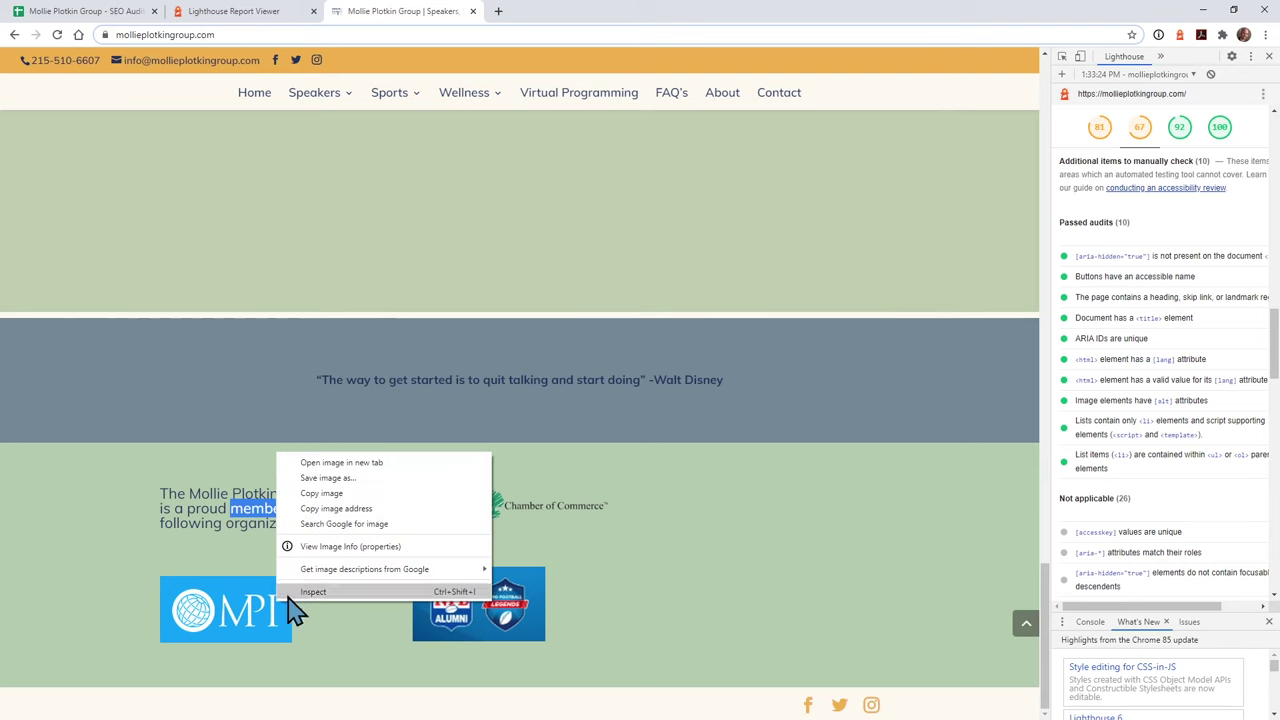
left_click(352, 546)
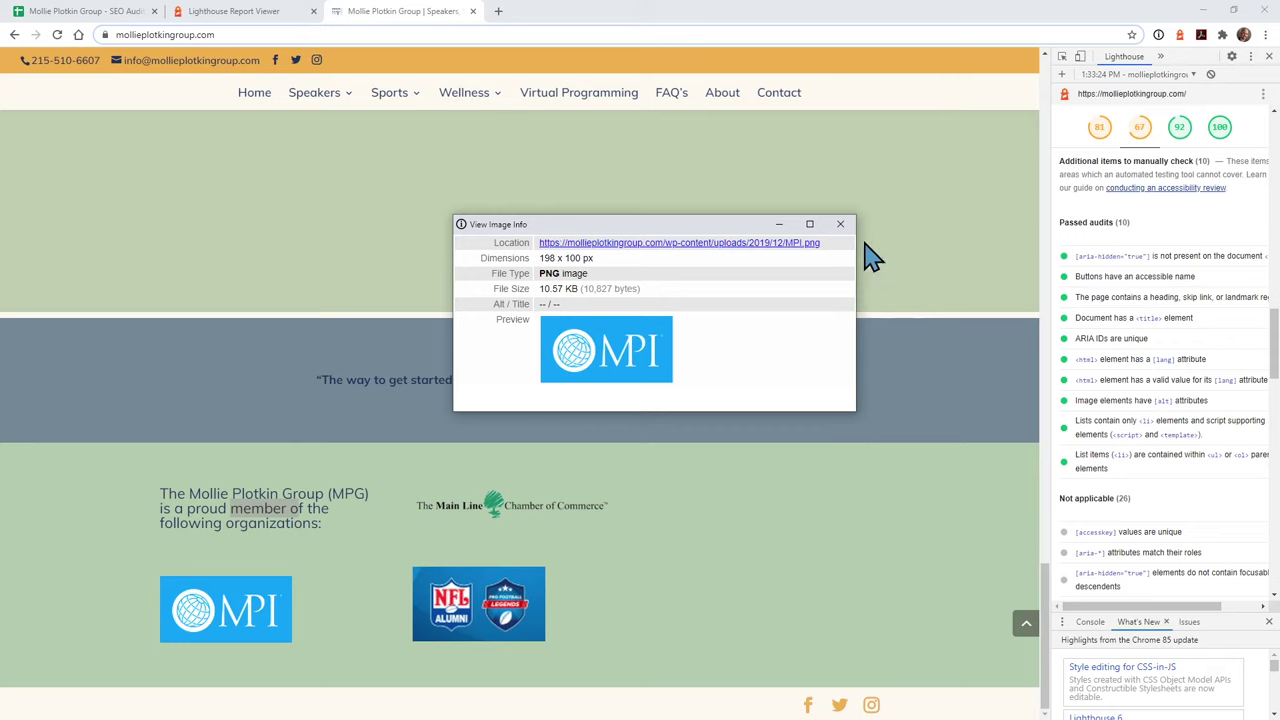
left_click(840, 224)
- Check the image info of the first speaker photo above the View More link for alt text
scroll(883, 457, "up", 1)
scroll(883, 457, "up", 12)
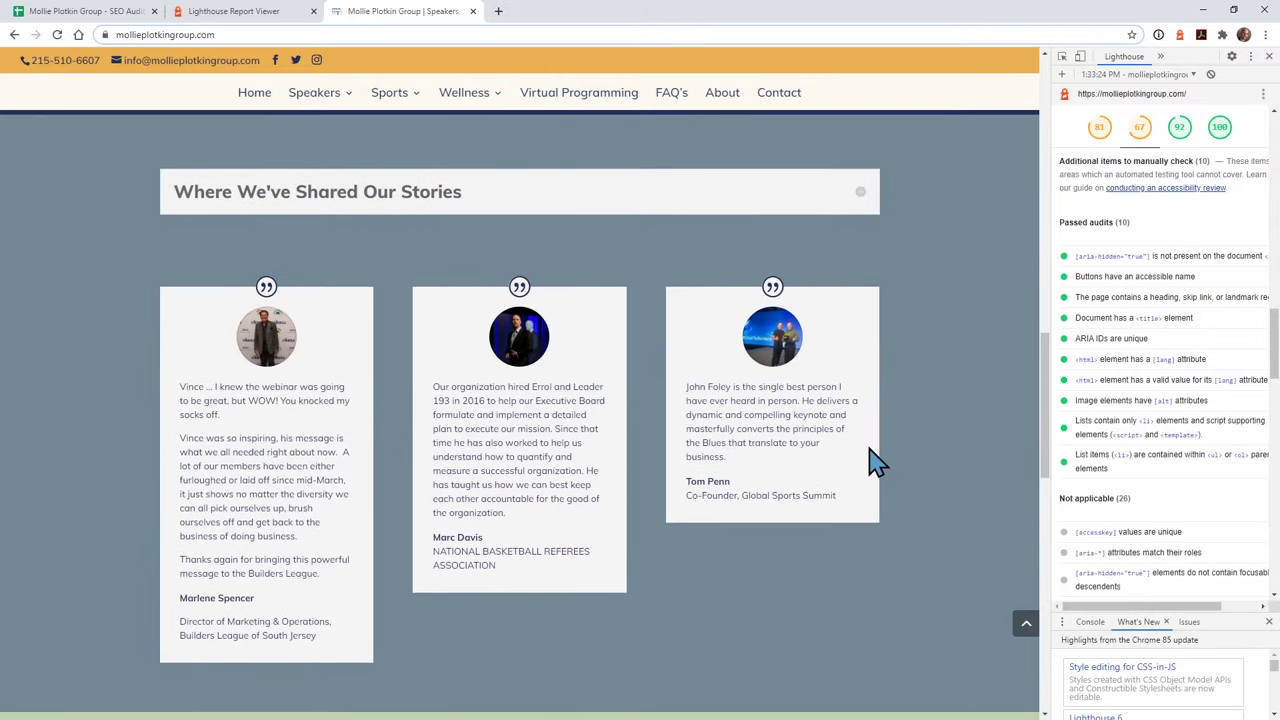
scroll(876, 460, "up", 4)
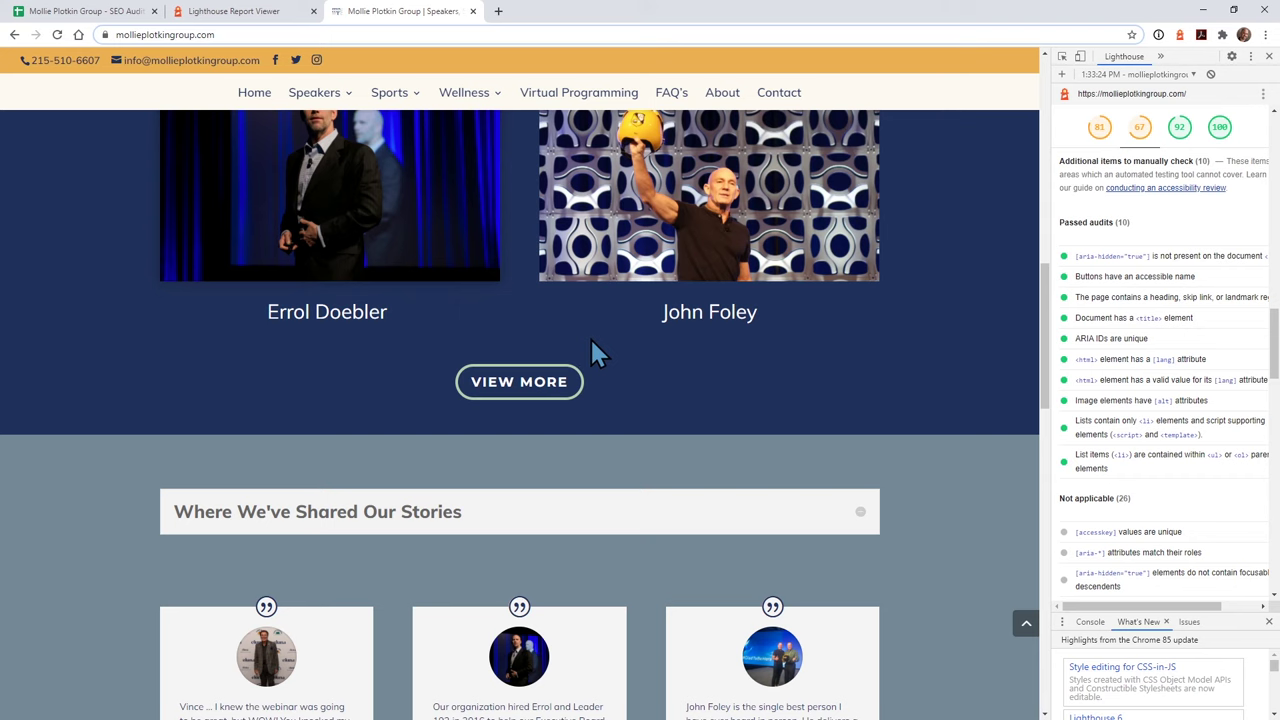
right_click(430, 236)
left_click(527, 420)
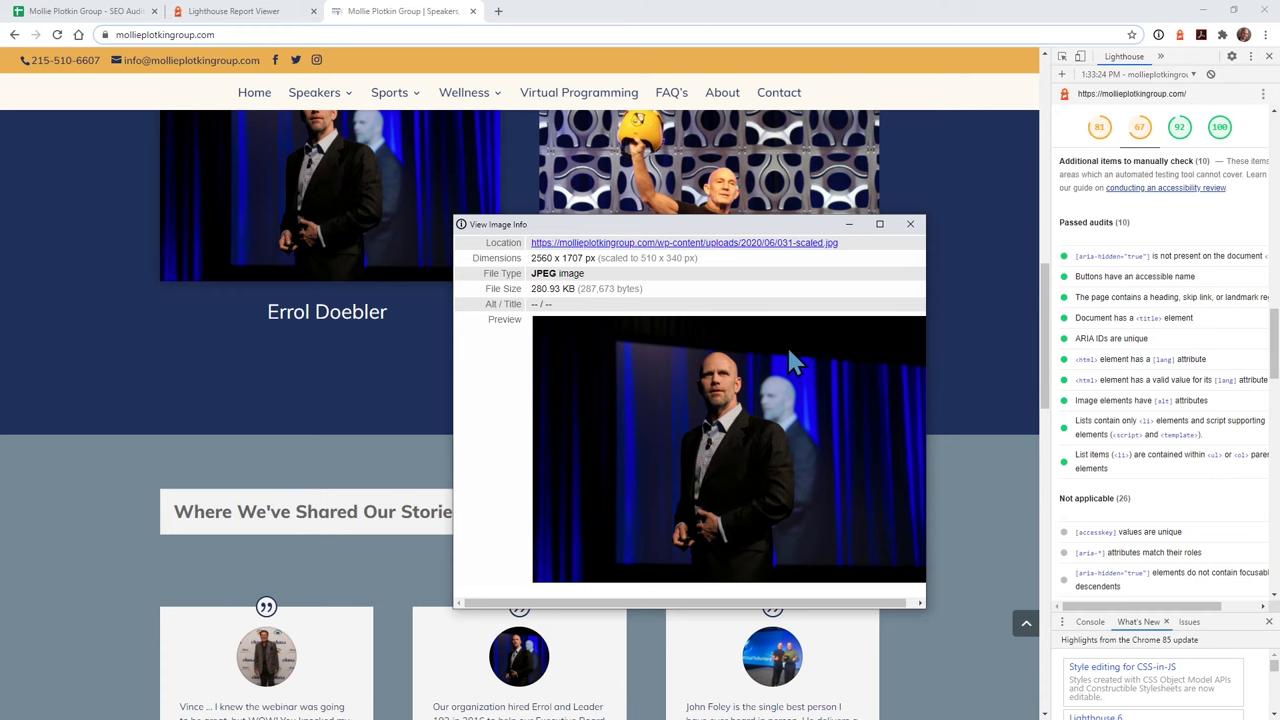
left_click(910, 223)
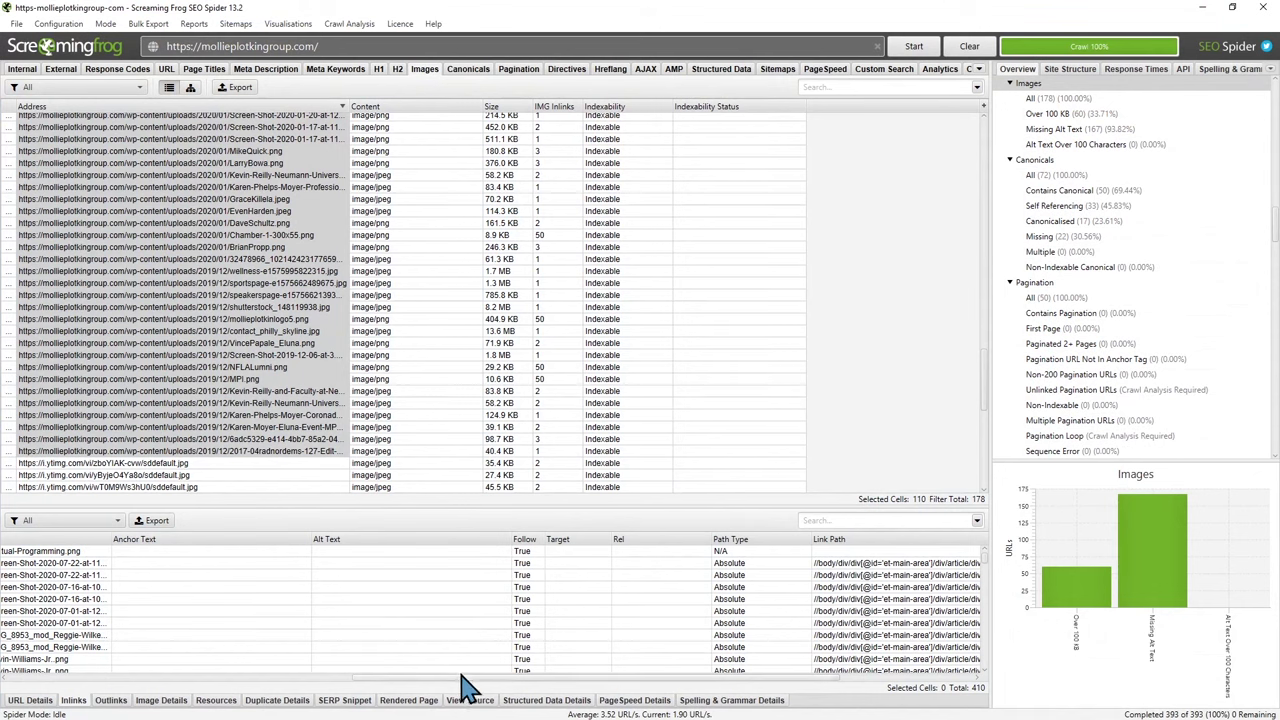
- Look through the Alt Text column of the selected images' inlinks in Screaming Frog, then minimize the program
mouse_move(460, 675)
left_mouse_down()
mouse_move(114, 676)
mouse_move(452, 685)
left_mouse_up()
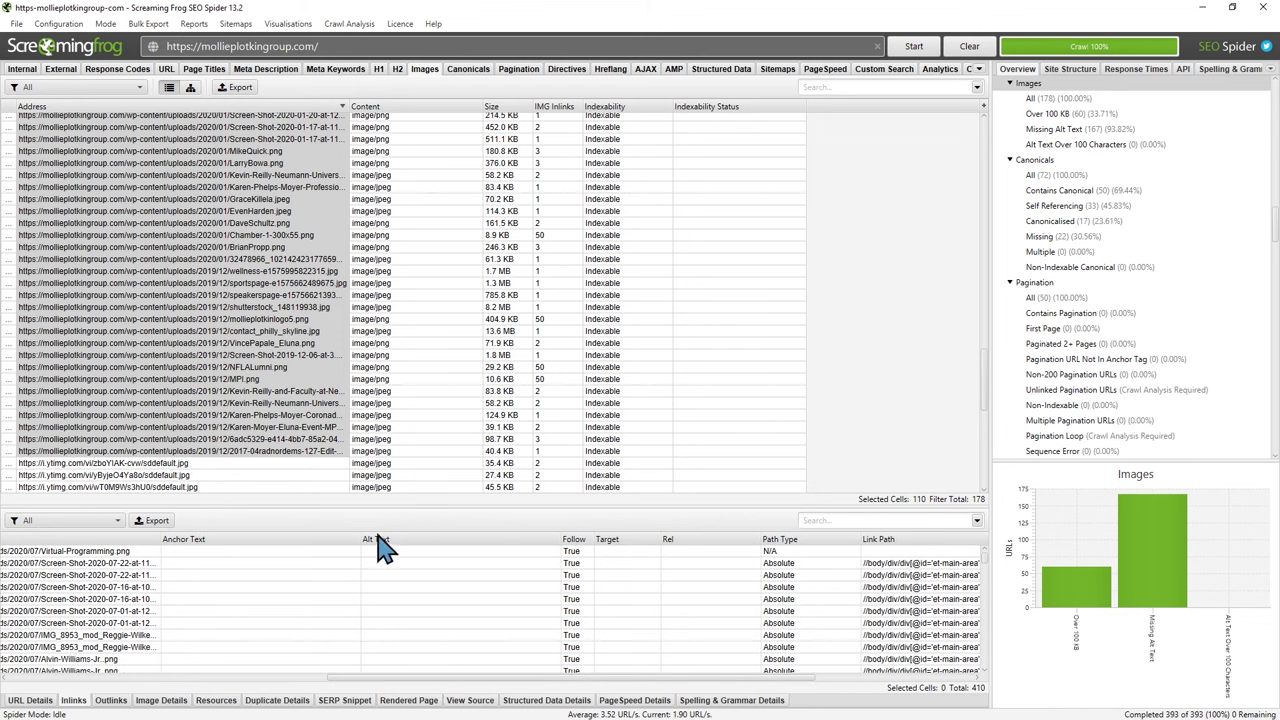
scroll(988, 572, "down", 2)
scroll(988, 568, "down", 5)
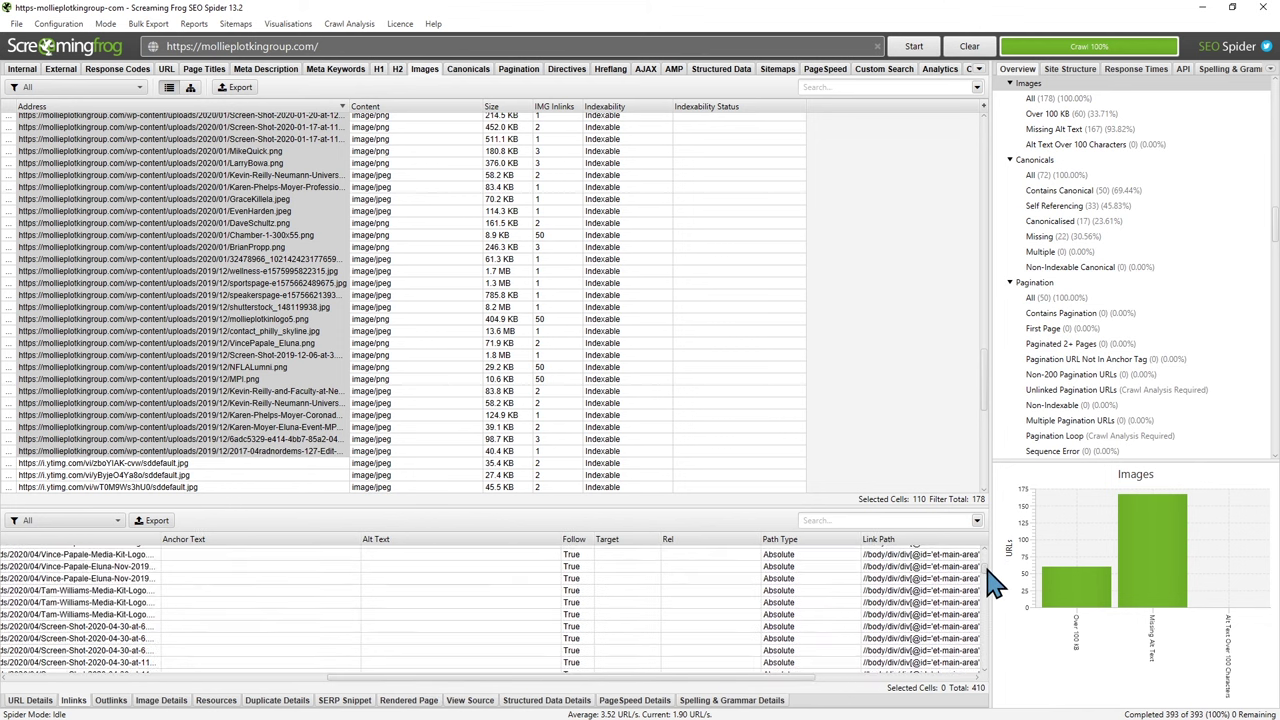
scroll(990, 582, "down", 8)
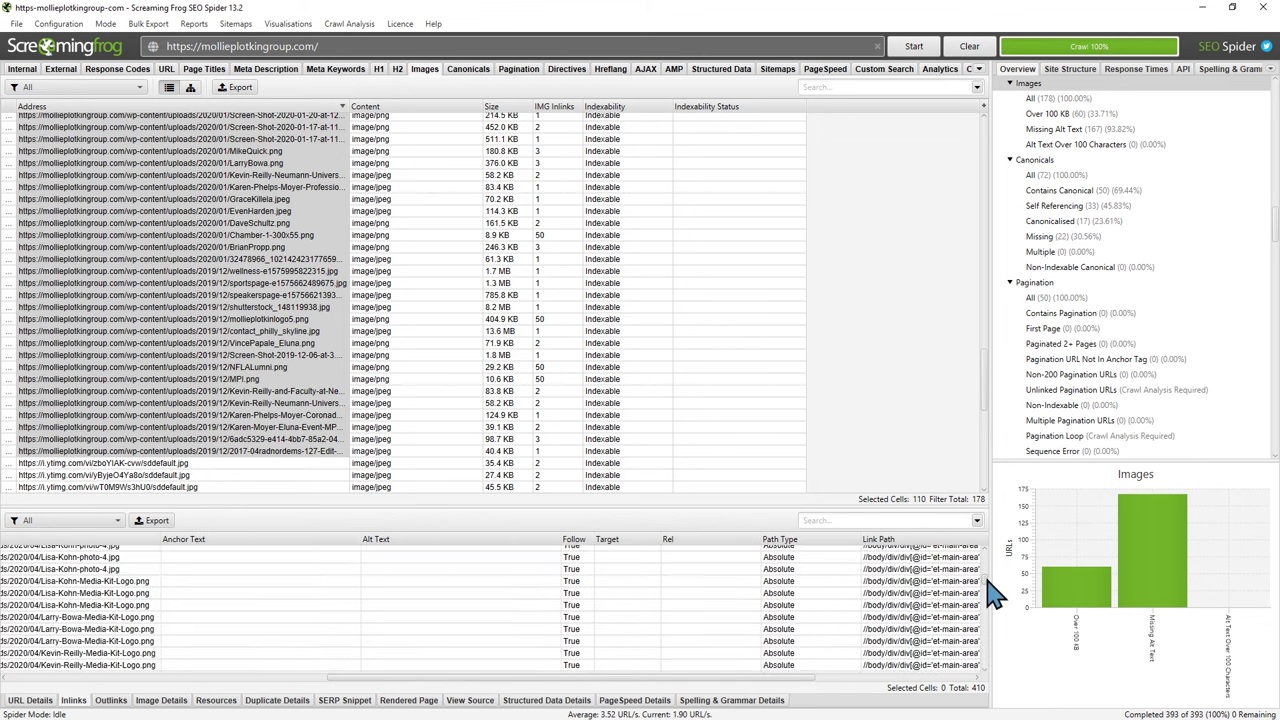
scroll(990, 590, "down", 10)
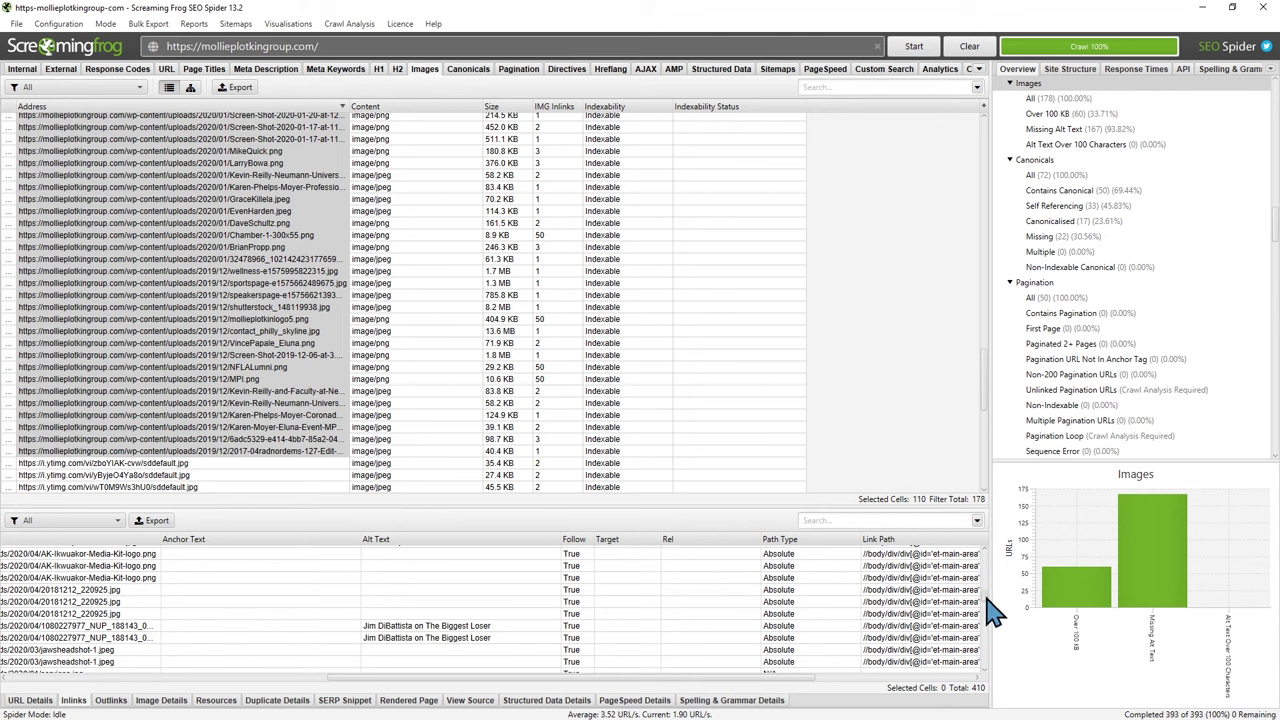
scroll(990, 612, "down", 10)
scroll(995, 640, "down", 10)
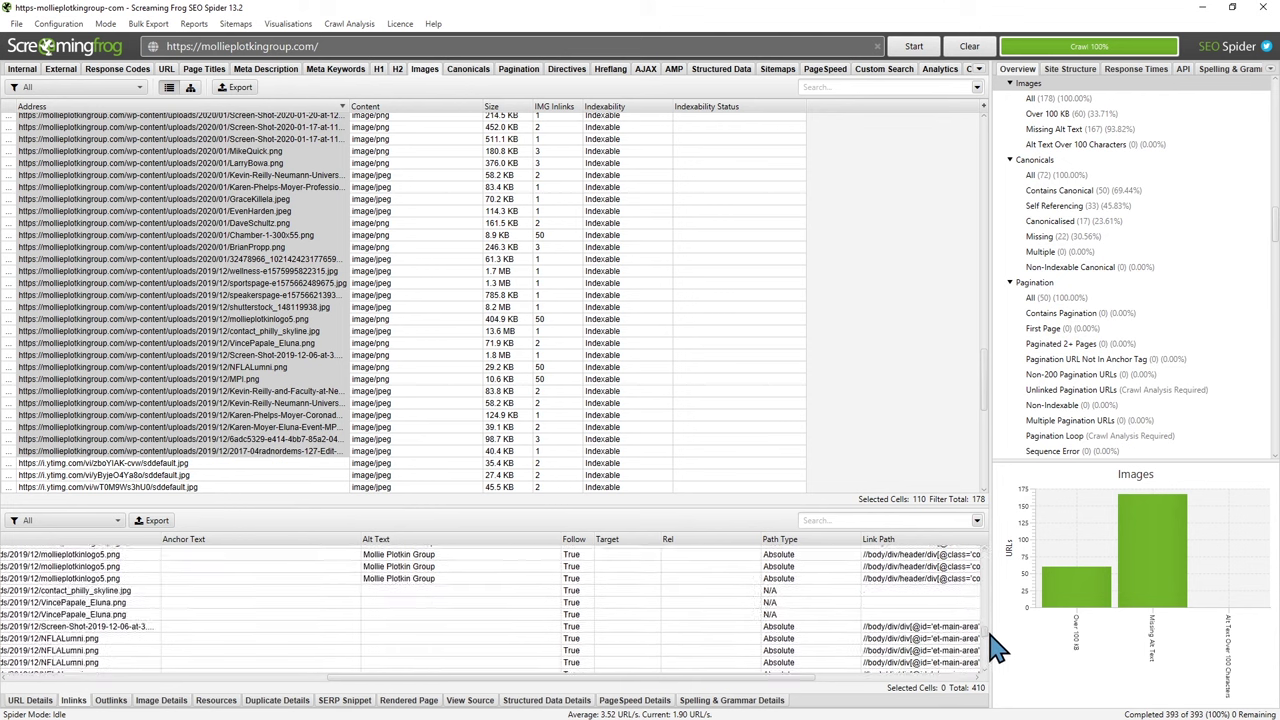
scroll(993, 662, "down", 5)
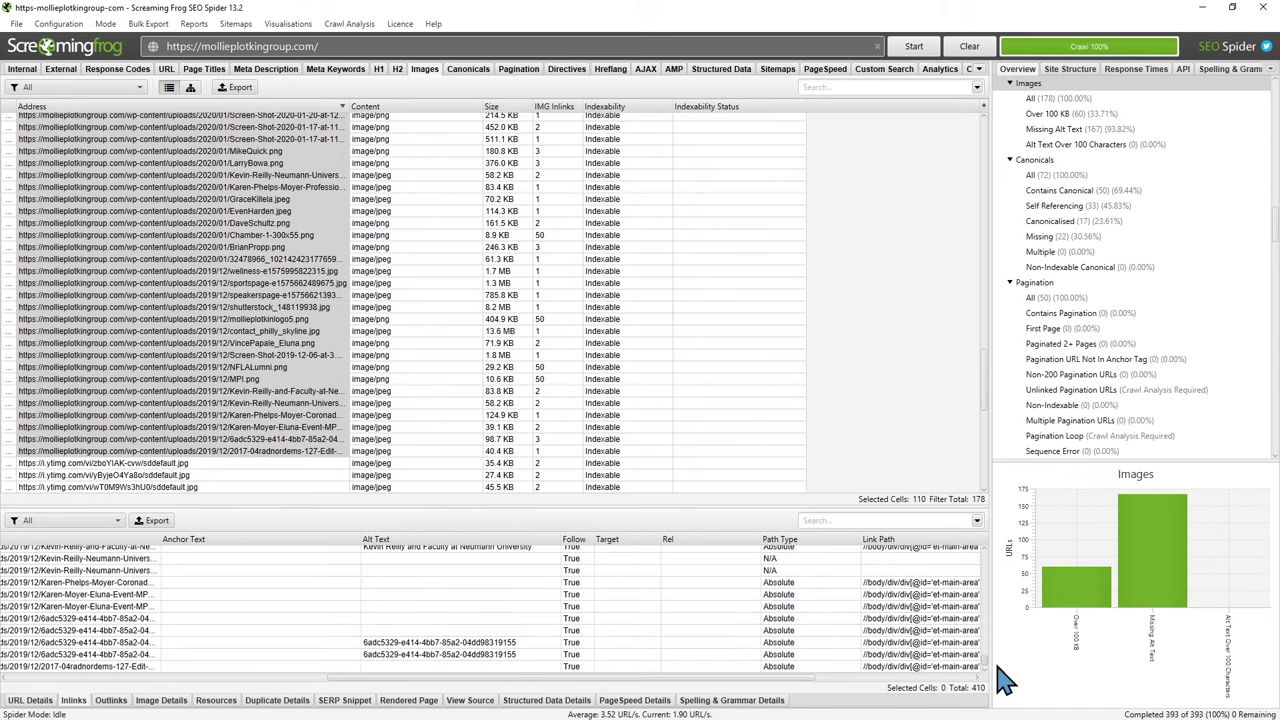
scroll(1000, 665, "down", 10)
left_click_drag(1000, 635, 1000, 565)
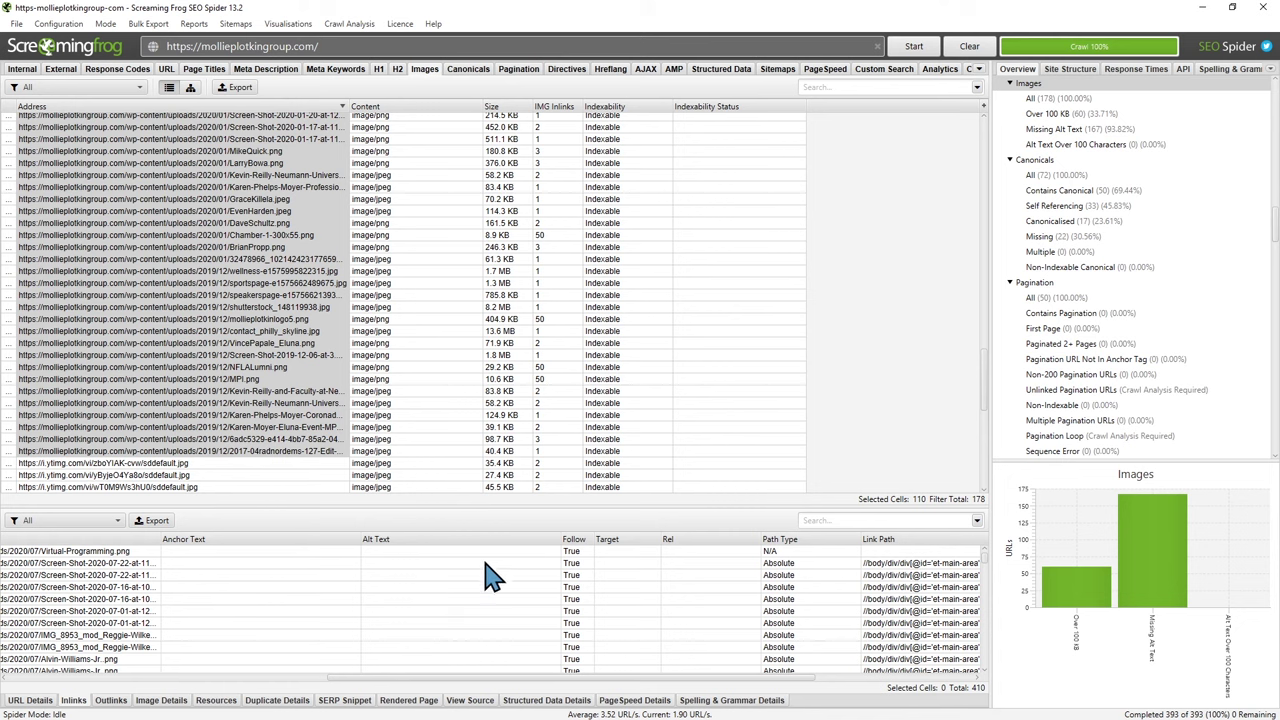
left_click(1198, 8)
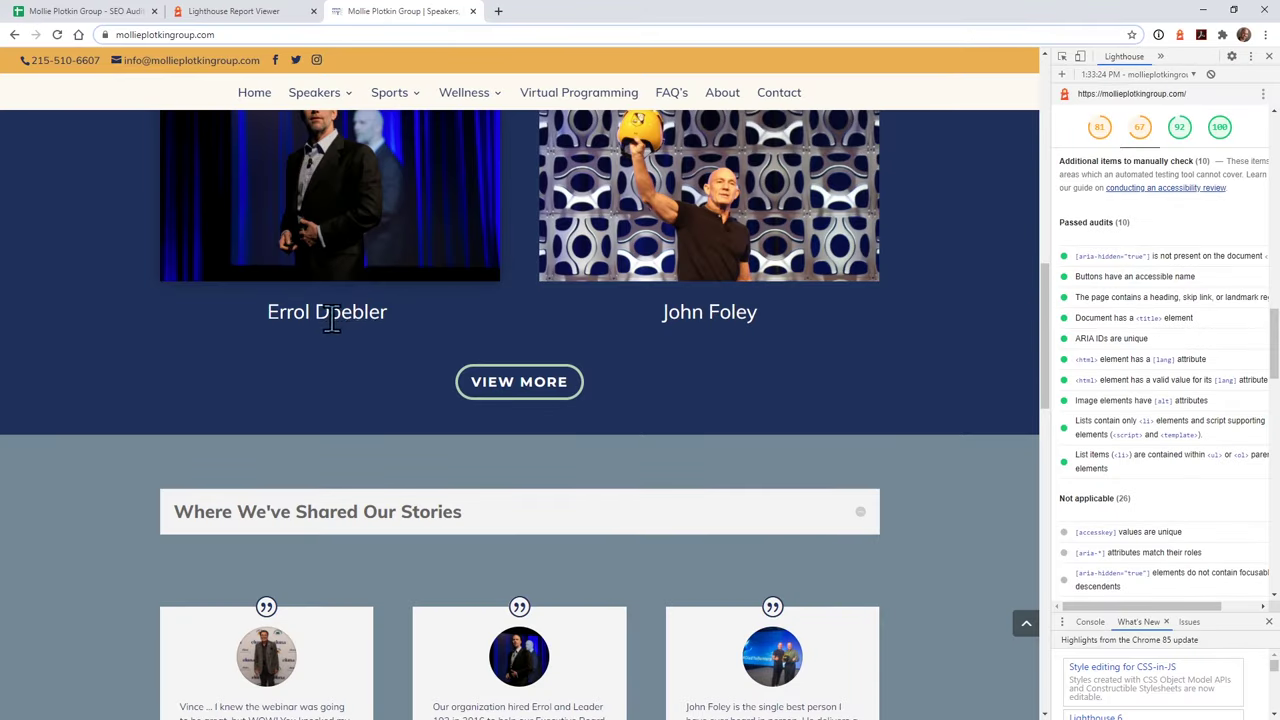
- Consult the audit sheet, then expand the legible font sizes audit in the Lighthouse report's SEO section
left_click(75, 12)
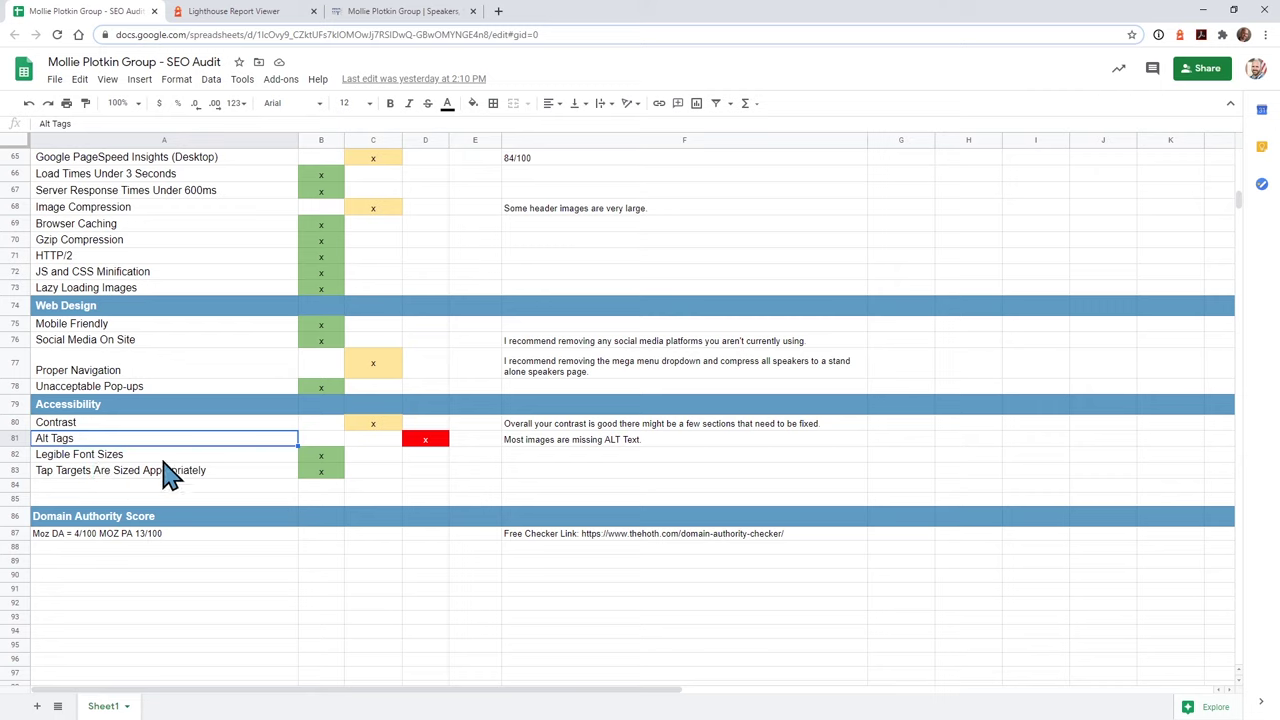
left_click(248, 14)
scroll(683, 105, "up", 1)
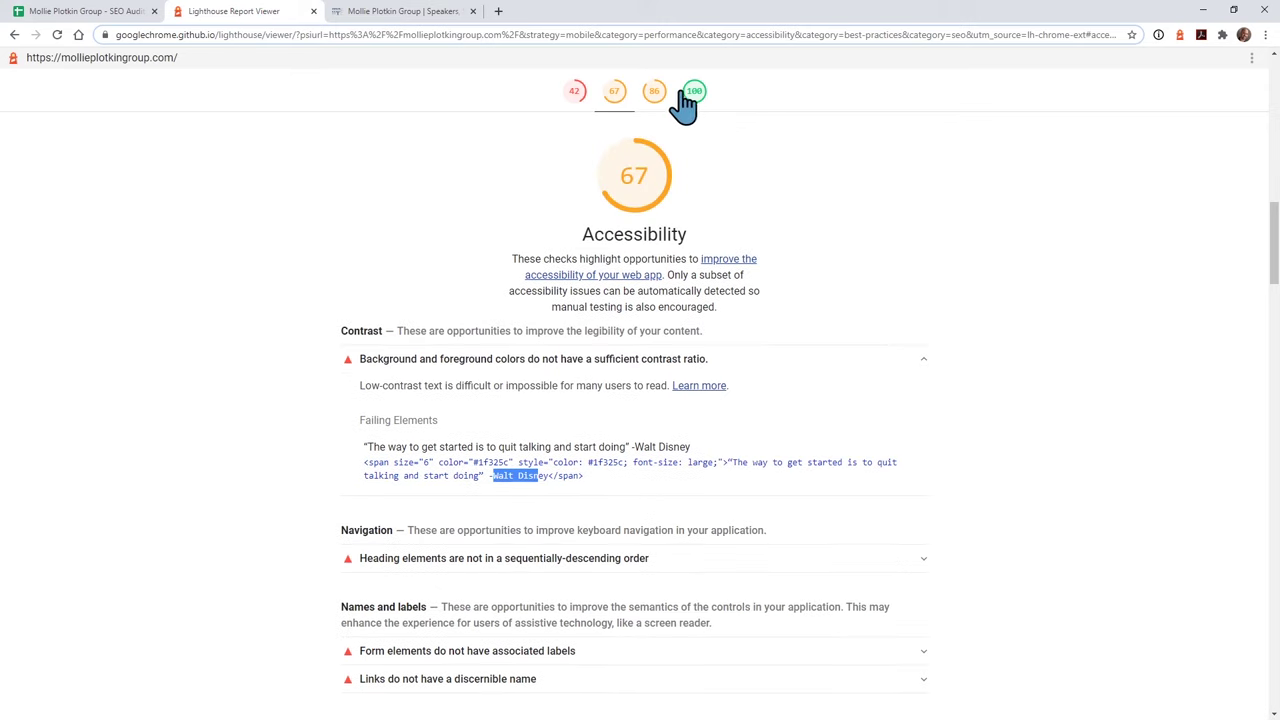
left_click(684, 95)
scroll(343, 434, "down", 3)
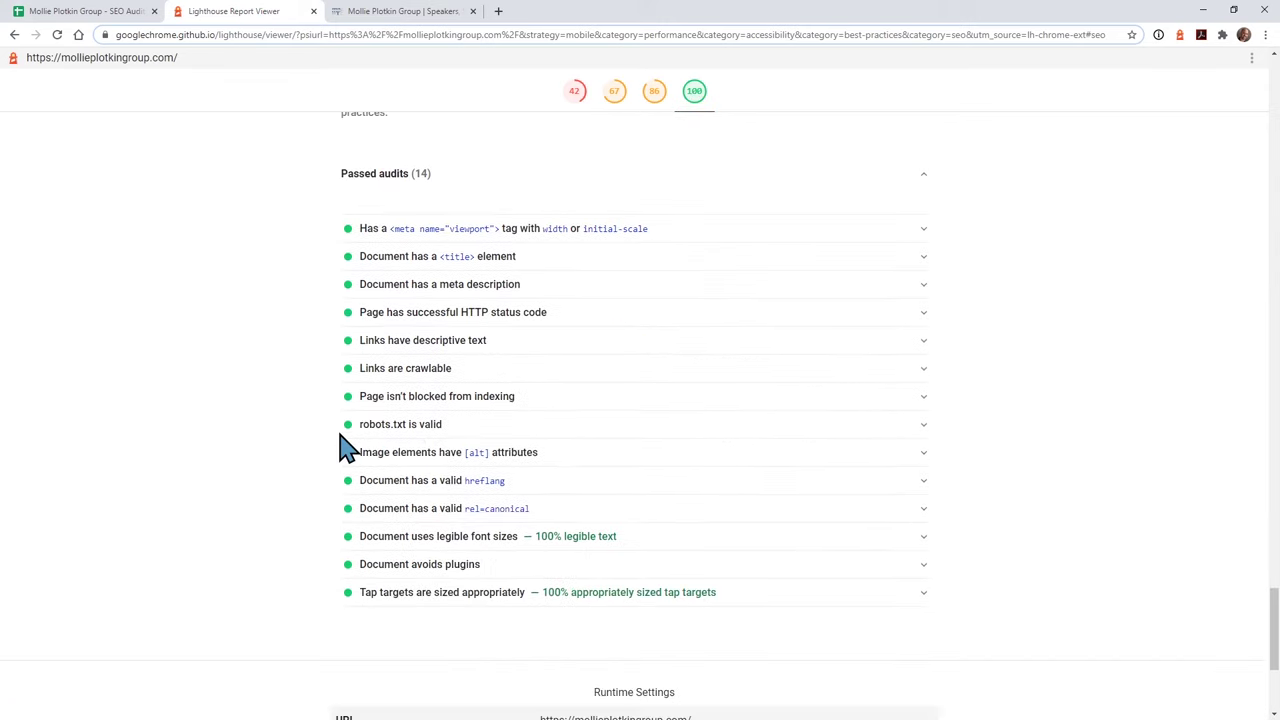
scroll(391, 449, "down", 3)
scroll(357, 434, "up", 2)
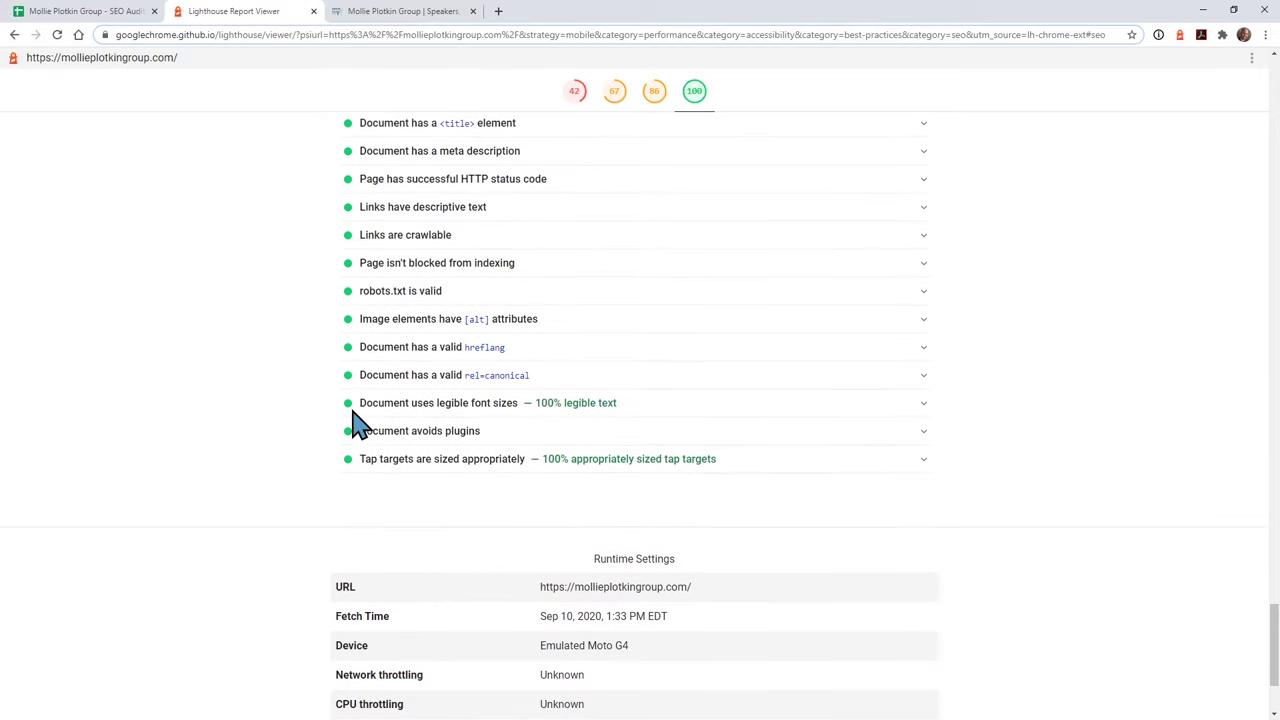
left_click(420, 406)
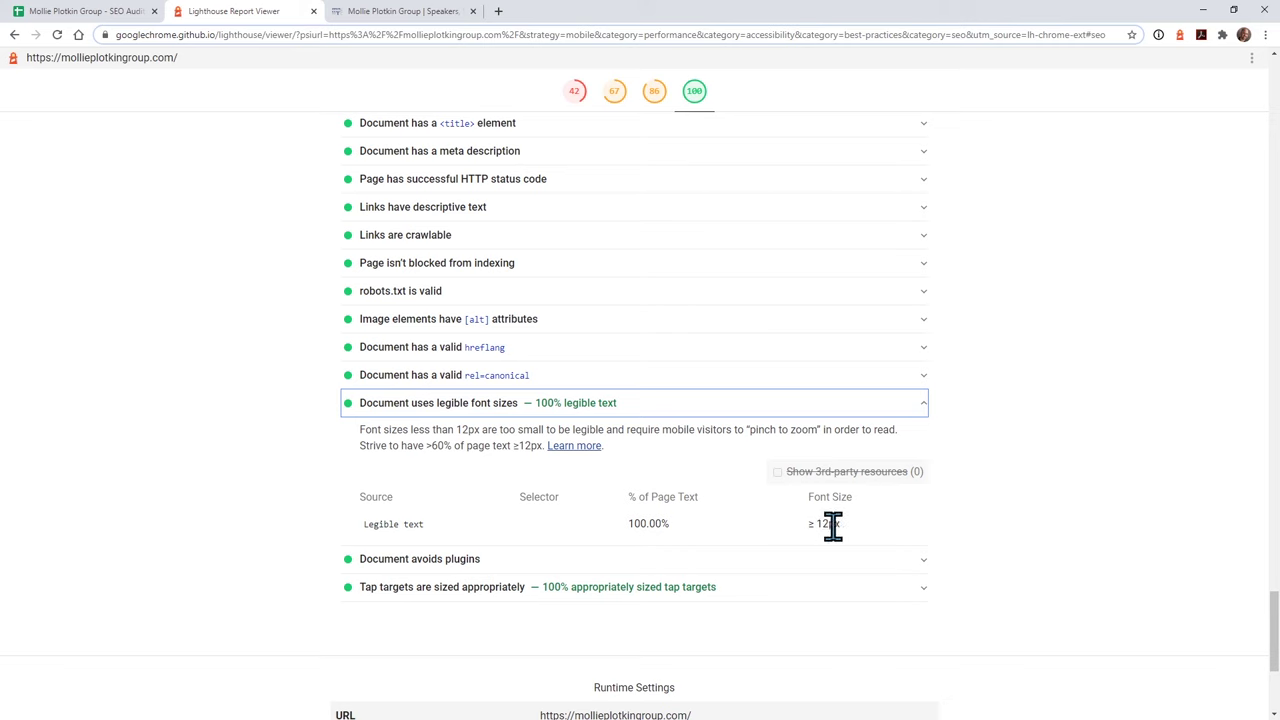
- Expand the audit on appropriately sized tap targets and highlight the 48x48px size guideline
left_click(422, 589)
scroll(315, 598, "down", 1)
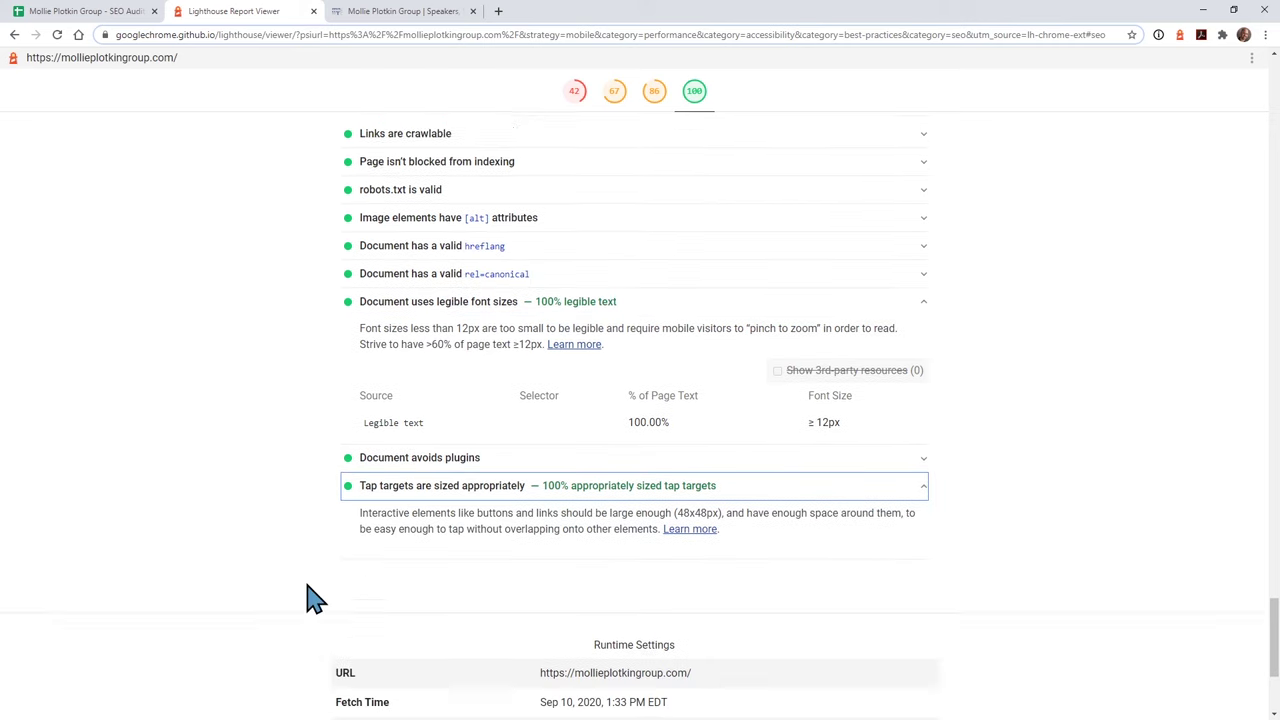
scroll(315, 598, "down", 2)
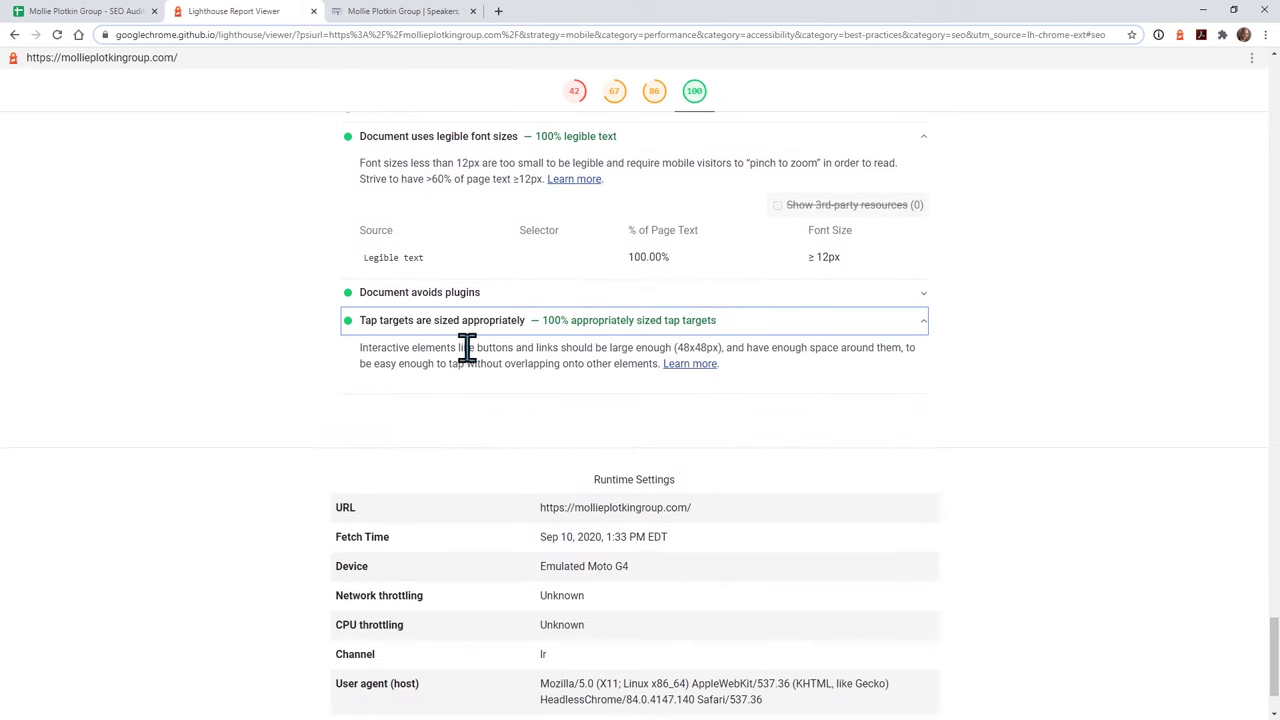
left_click_drag(675, 347, 724, 350)
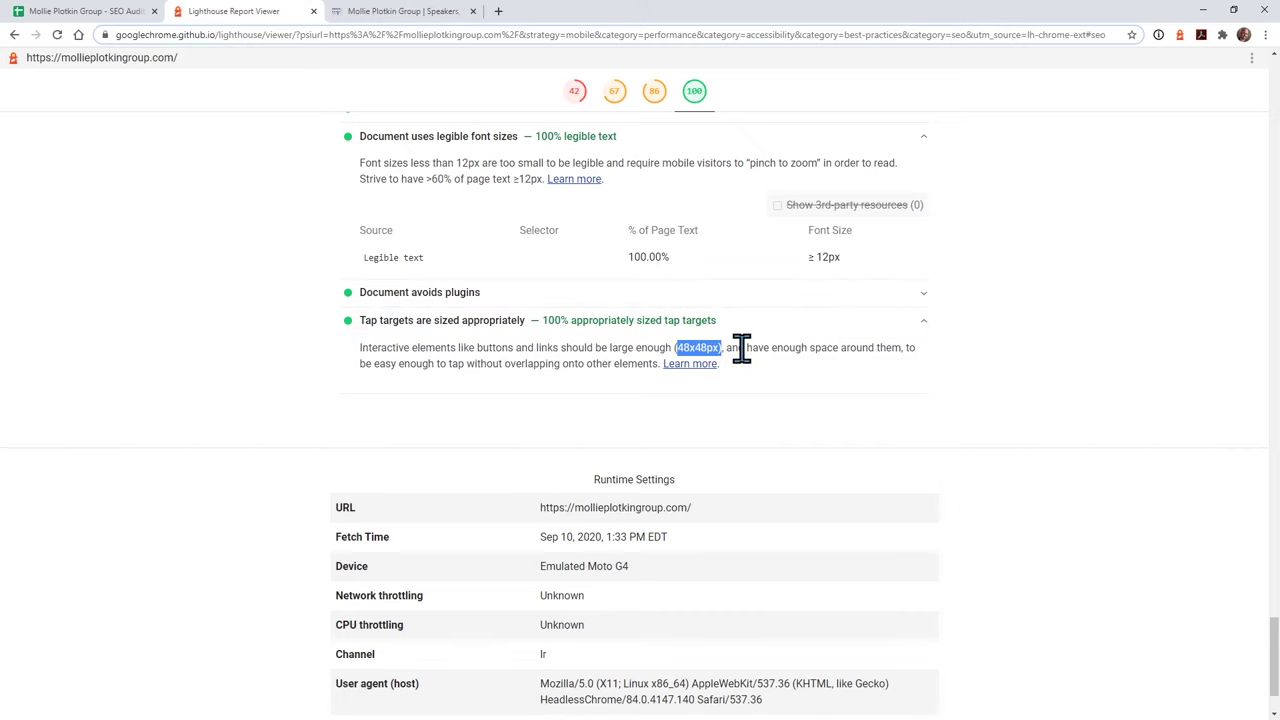
- Finish reviewing the tap targets audit, then consult the Domain Authority Score section and its free checker link in the audit sheet
left_click_drag(695, 348, 693, 347)
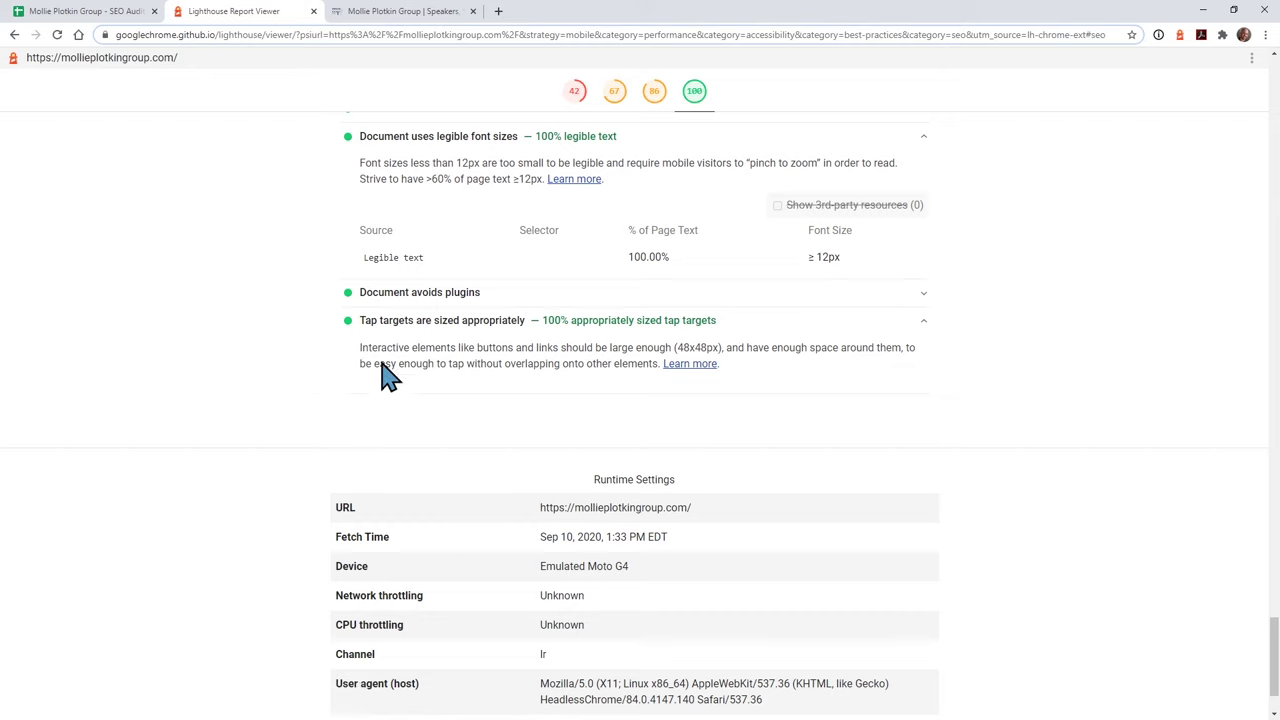
scroll(280, 444, "up", 4)
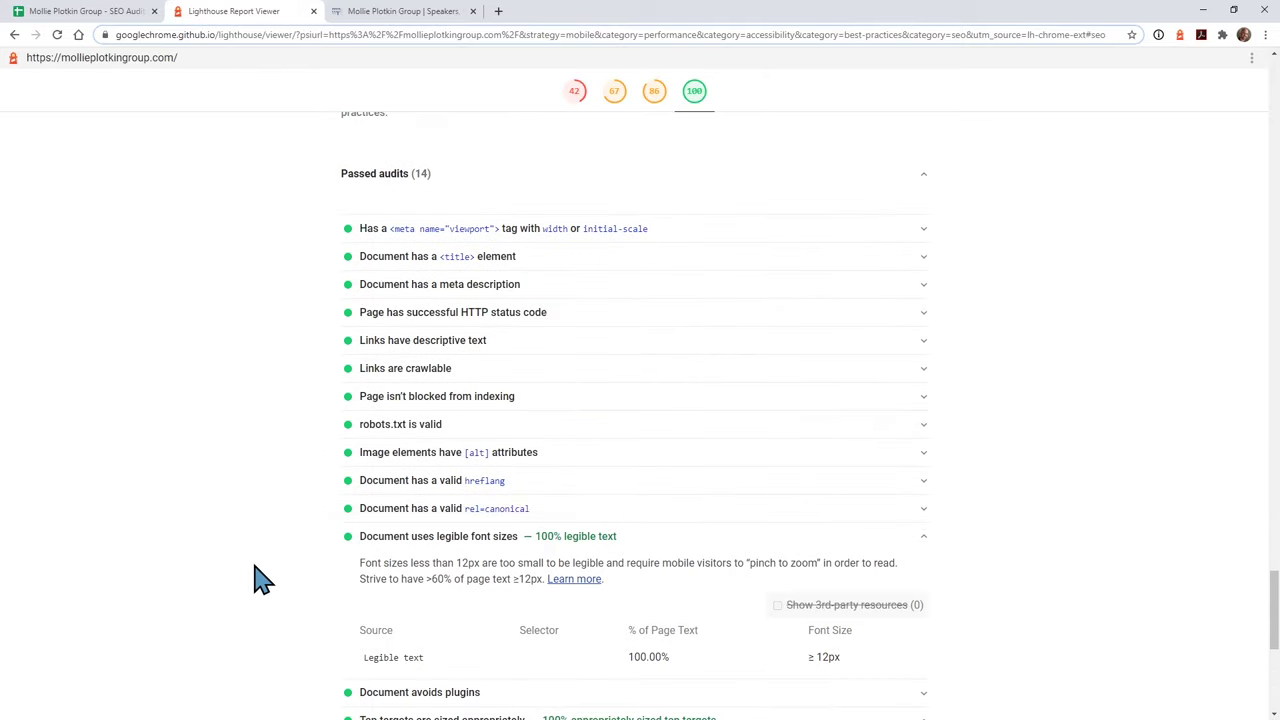
left_click(86, 12)
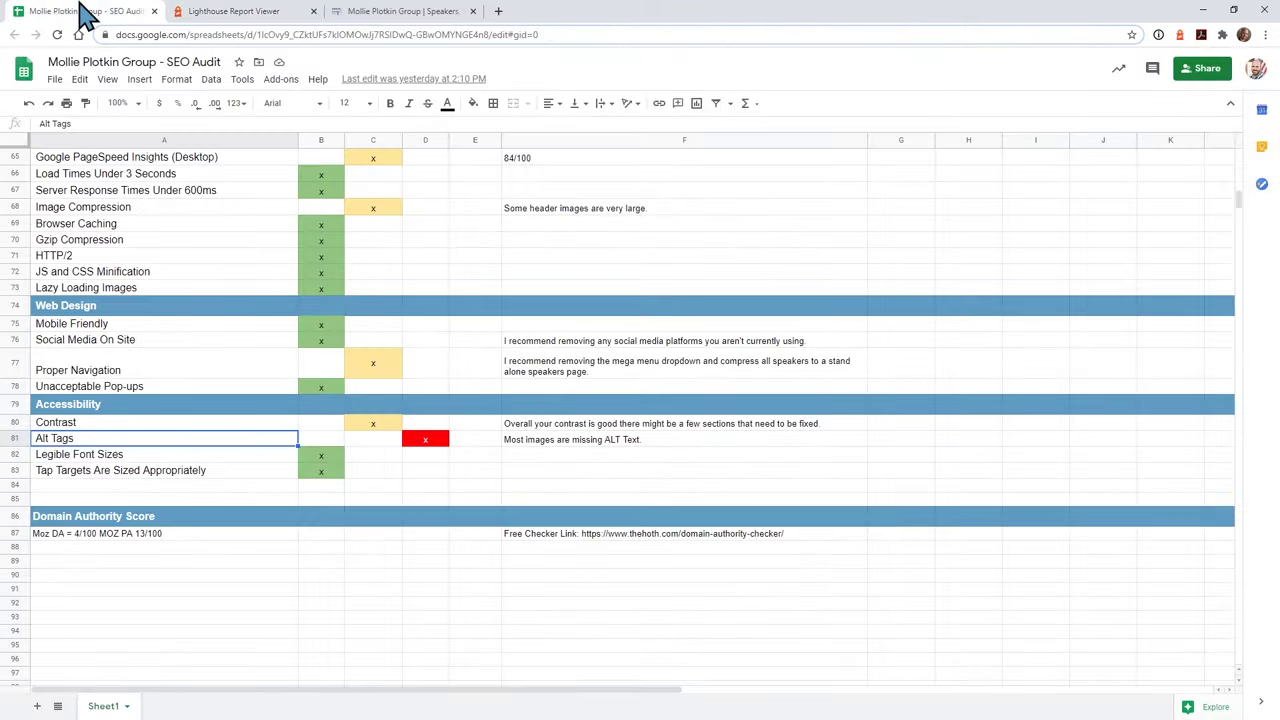
left_click(118, 545)
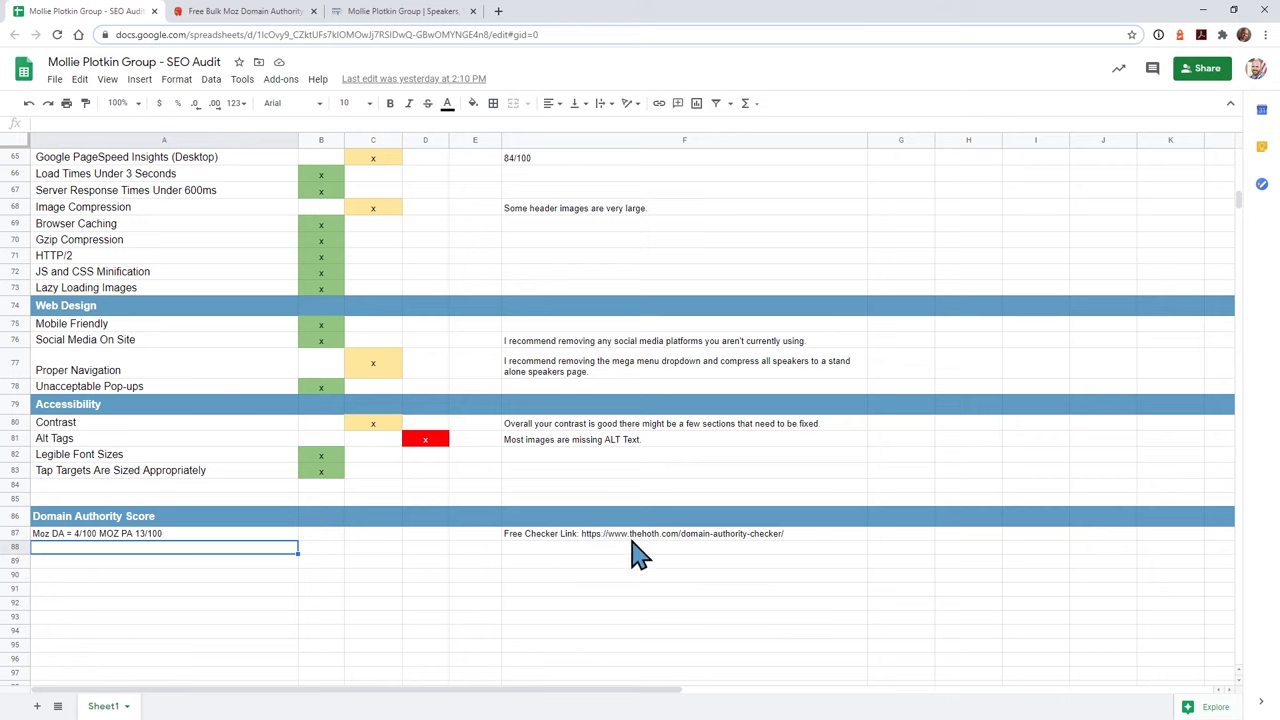
left_click(727, 538)
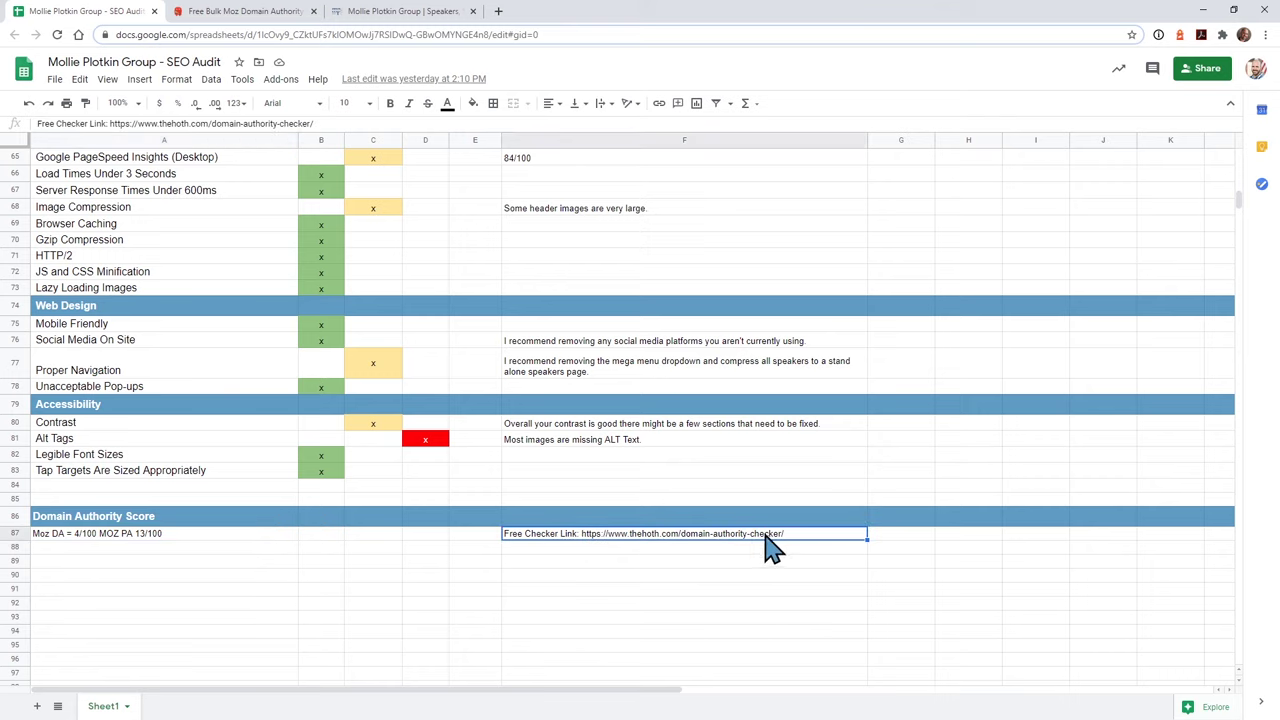
- Examine the Moz DA, Moz PA and External Links results for mollieplotkingroup.com in The HOTH's Domain Authority Checker Tool
left_click(252, 11)
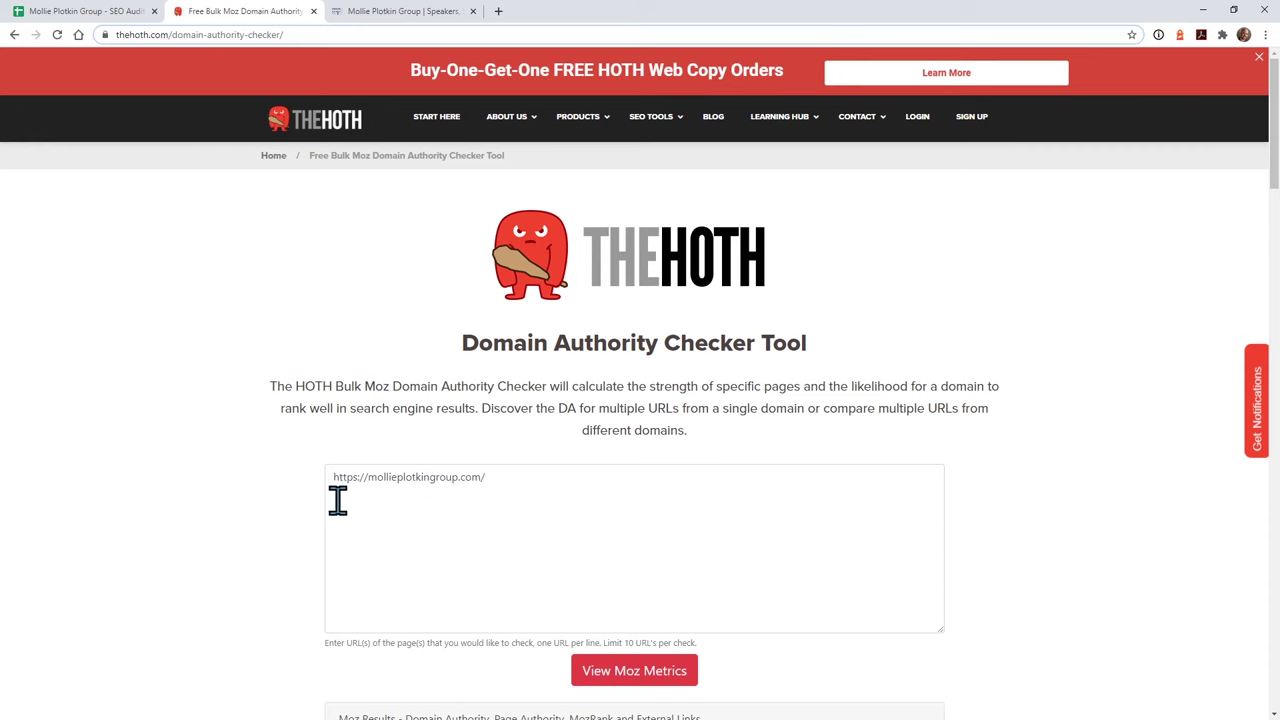
scroll(420, 366, "down", 3)
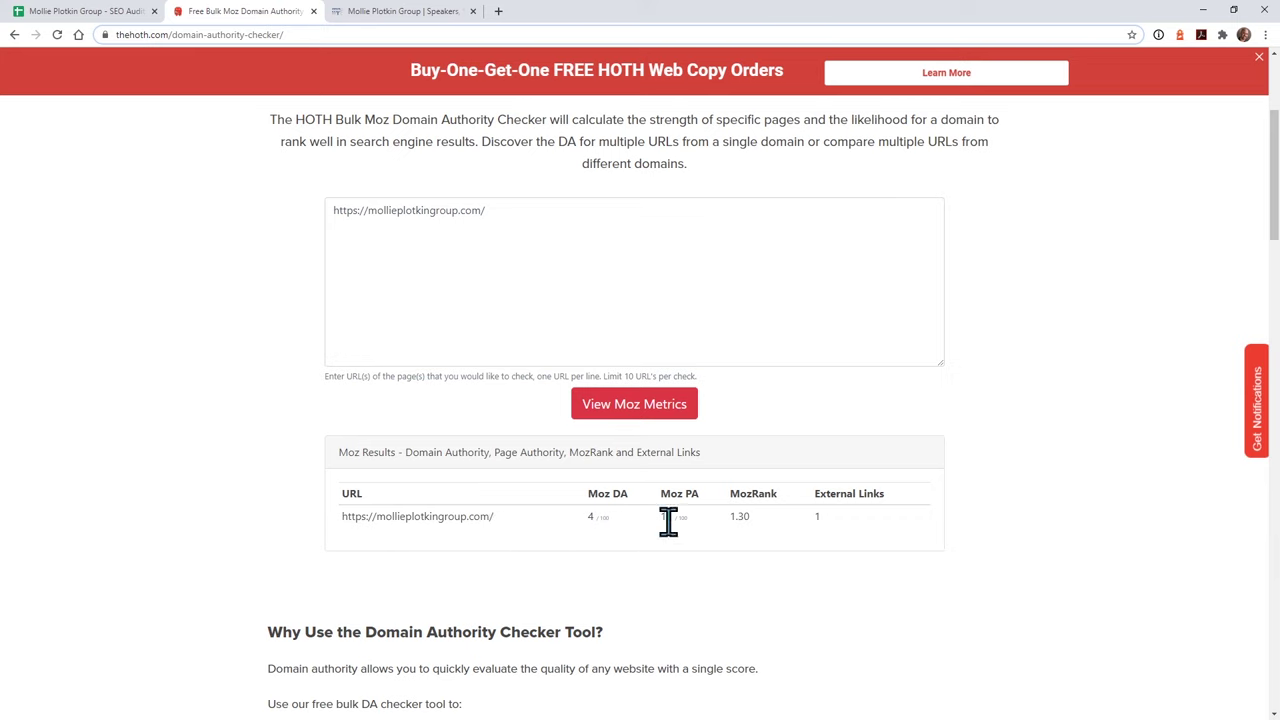
mouse_move(608, 500)
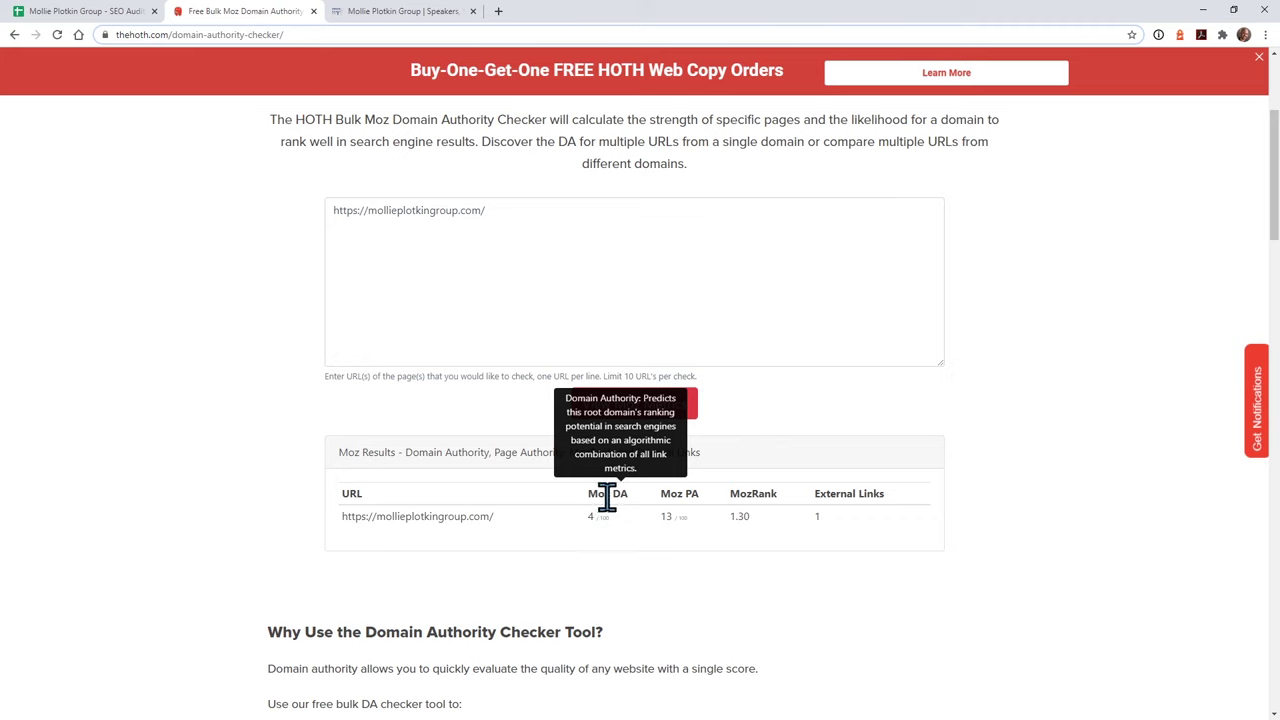
mouse_move(680, 500)
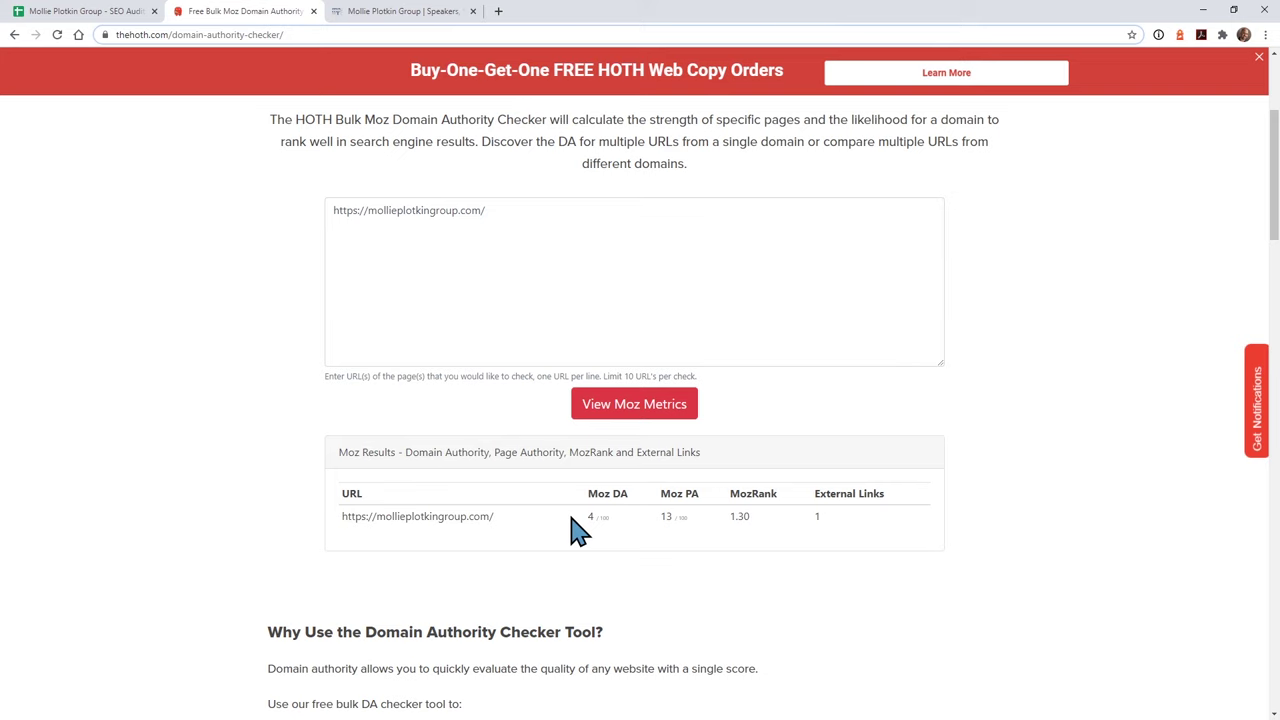
double_click(816, 516)
left_click(880, 536)
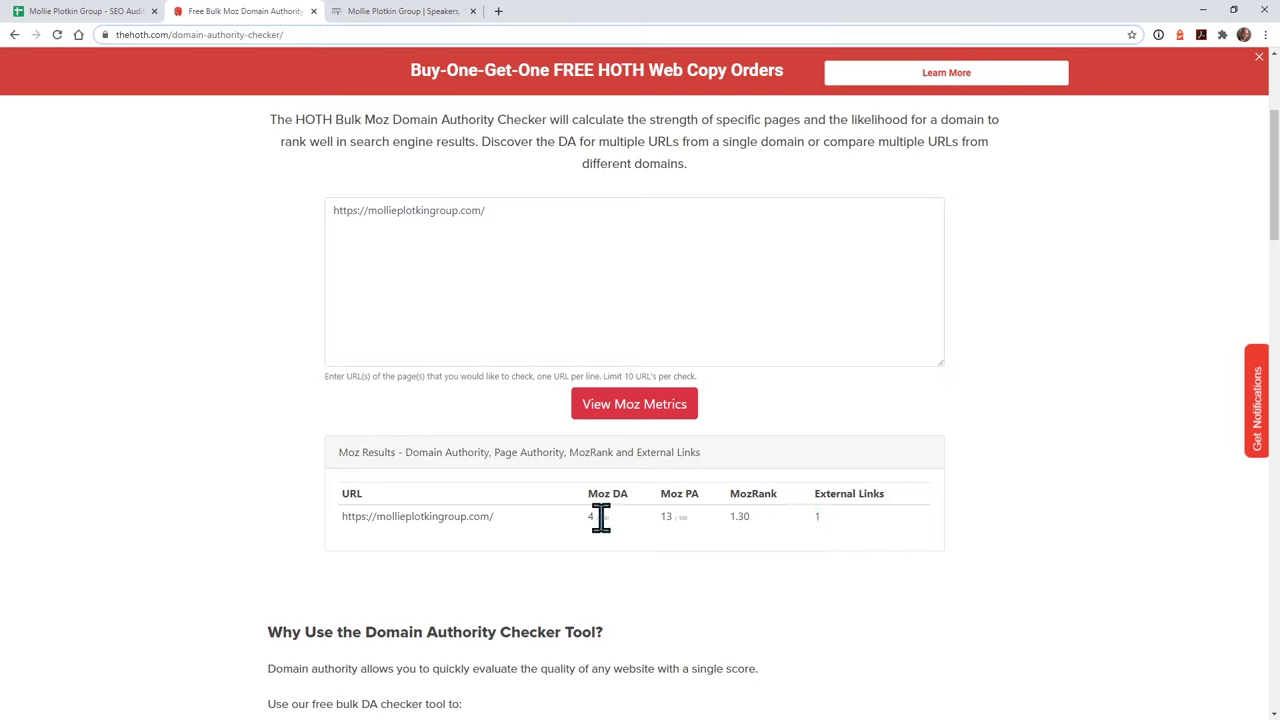